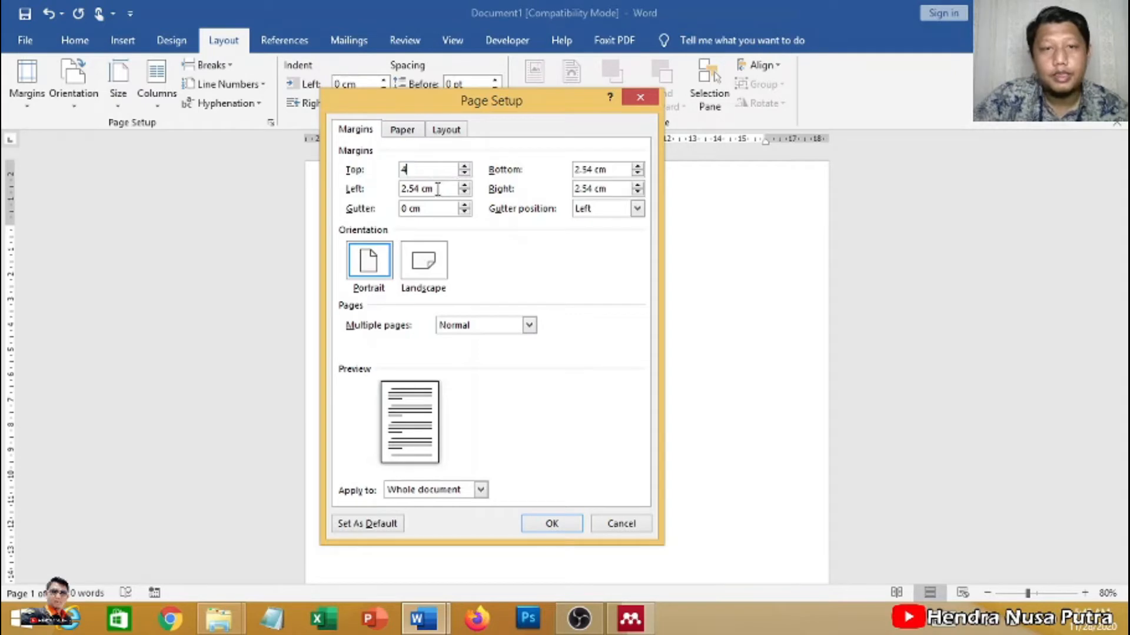
Set the left margin to 4 cm and the bottom and right margins to 3 cm, applied to the whole document.
{"action": "left_click_drag", "start_coordinate": [438, 189], "coordinate": [400, 189]}
{"action": "type", "text": "4"}
{"action": "left_click", "coordinate": [612, 172]}
{"action": "left_click_drag", "start_coordinate": [612, 172], "coordinate": [551, 200]}
{"action": "type", "text": "3"}
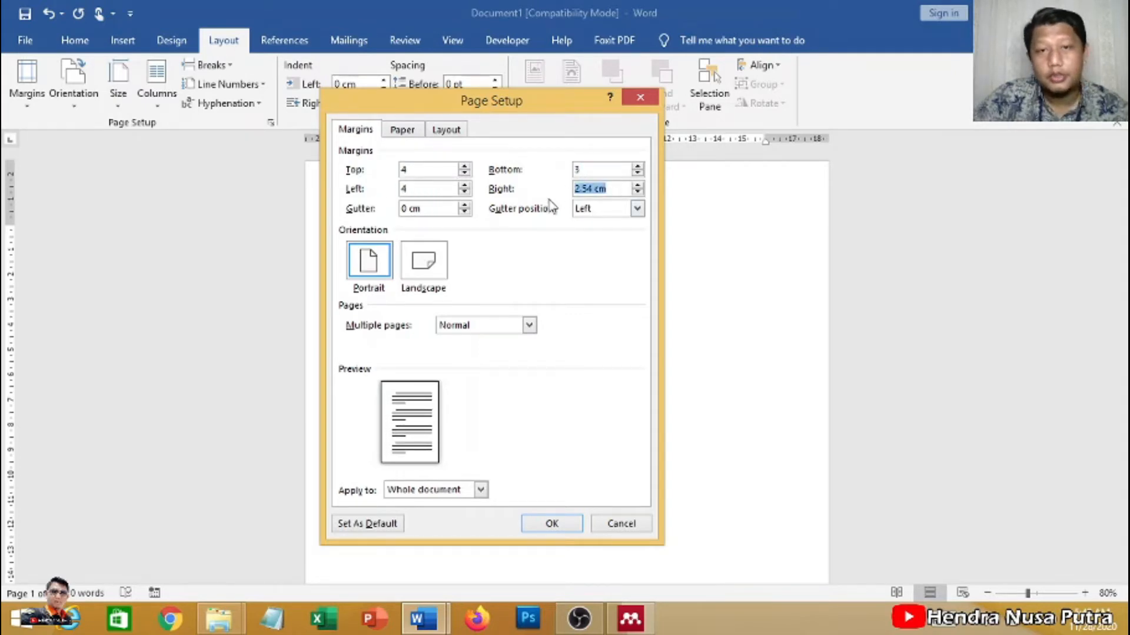
{"action": "type", "text": "3"}
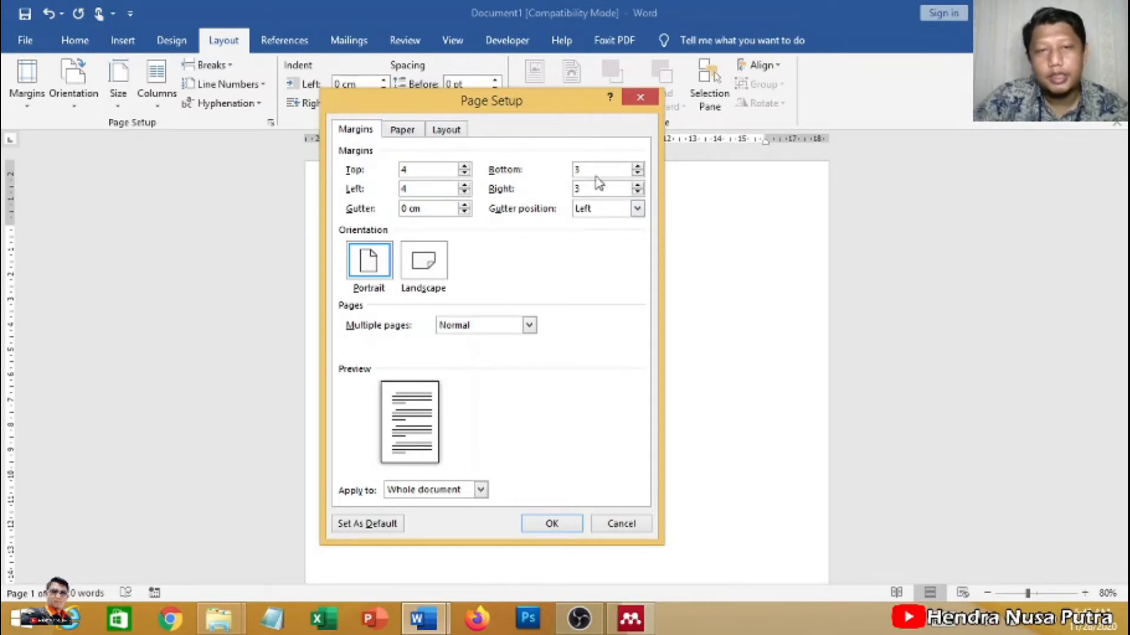
{"action": "left_click", "coordinate": [568, 525]}
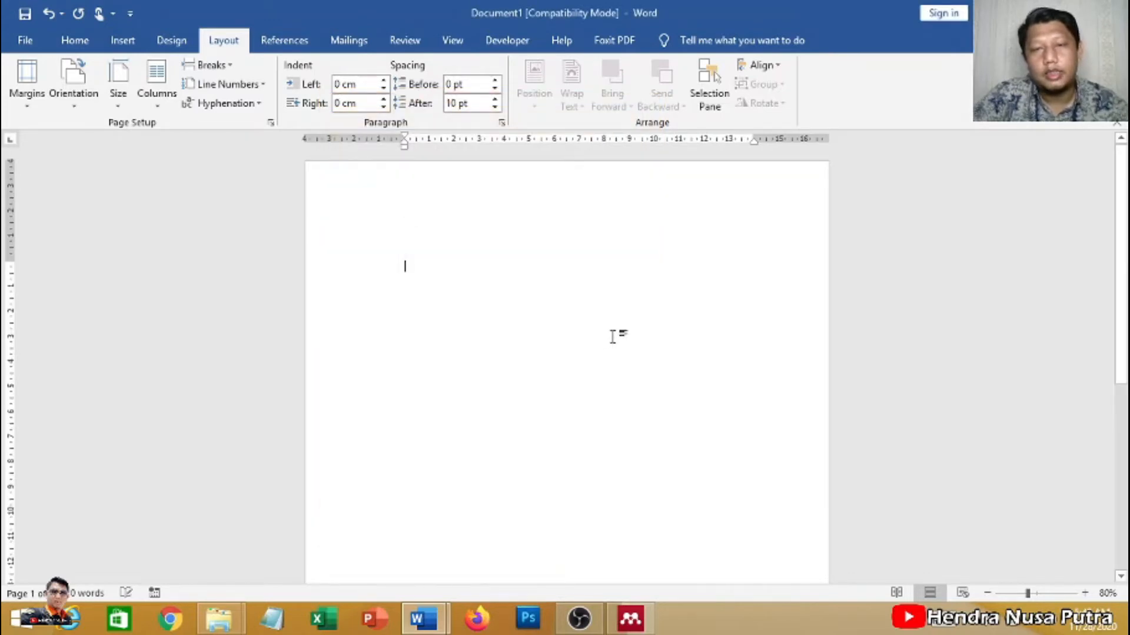
{"action": "scroll", "coordinate": [462, 276], "scroll_direction": "down", "scroll_amount": 5}
{"action": "scroll", "coordinate": [462, 276], "scroll_direction": "up", "scroll_amount": 5}
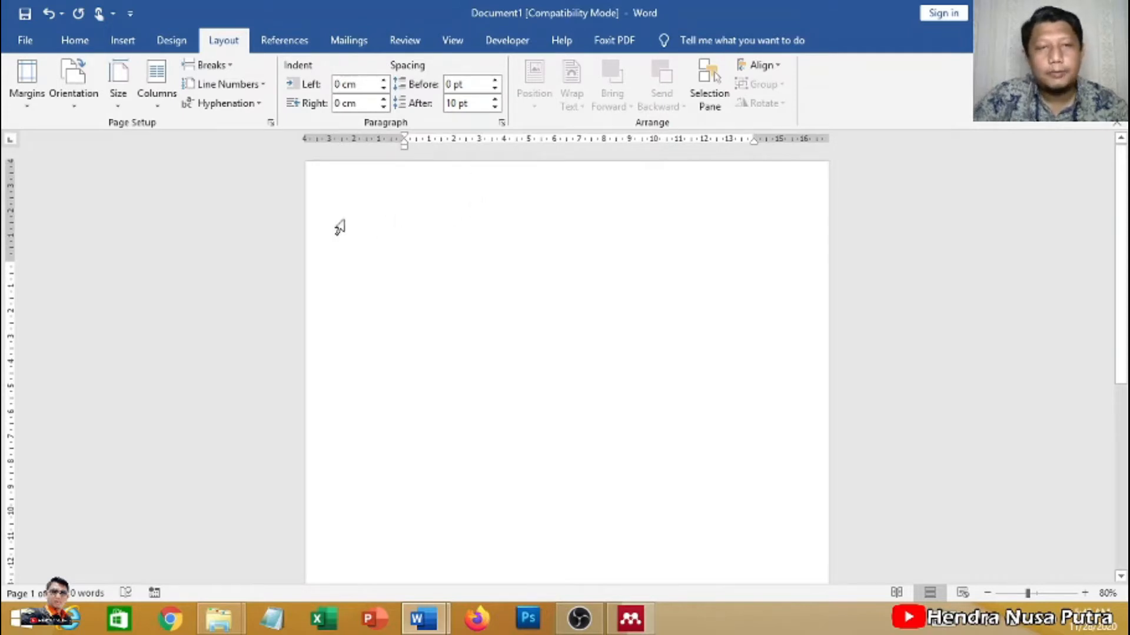
{"action": "scroll", "coordinate": [686, 292], "scroll_direction": "down", "scroll_amount": 5}
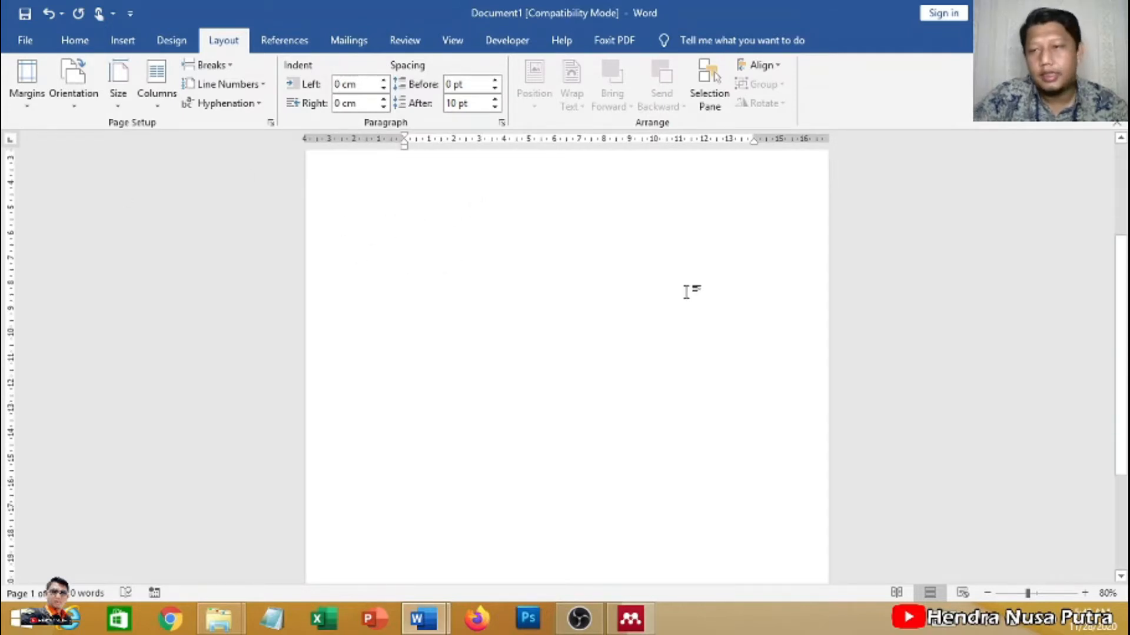
{"action": "scroll", "coordinate": [686, 292], "scroll_direction": "up", "scroll_amount": 5}
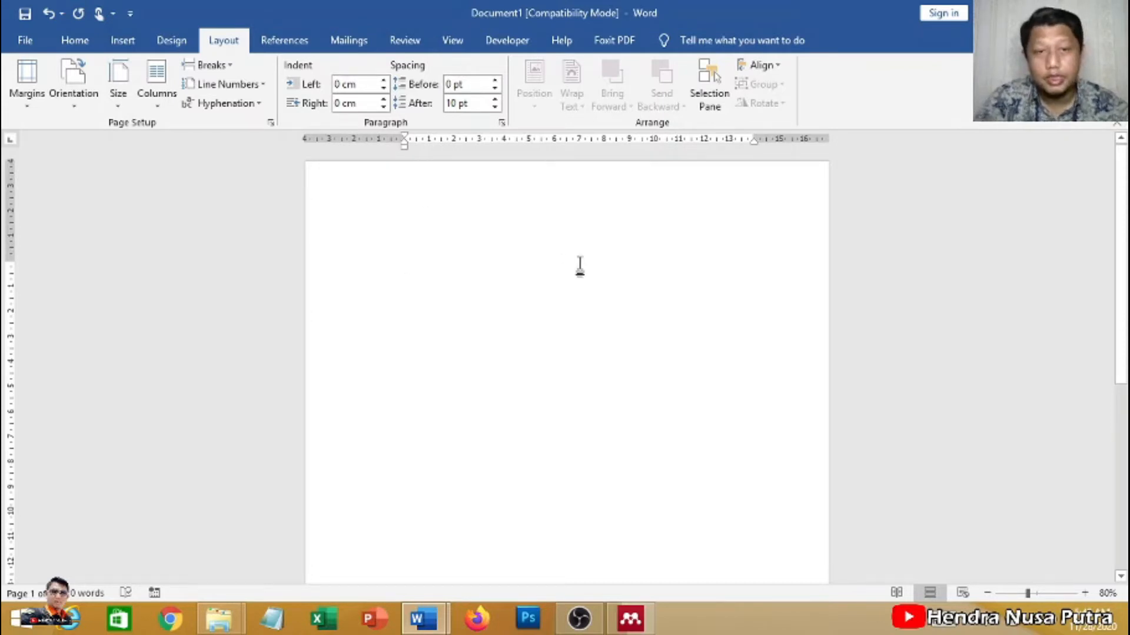
Enter the title "ANALISA SISTEM REKAM MEDIS ELEKTRONIK DI RUMAH SAKIT X" on the first line of the page and start a new line below it.
{"action": "double_click", "coordinate": [406, 266]}
{"action": "type", "text": "ANA"}
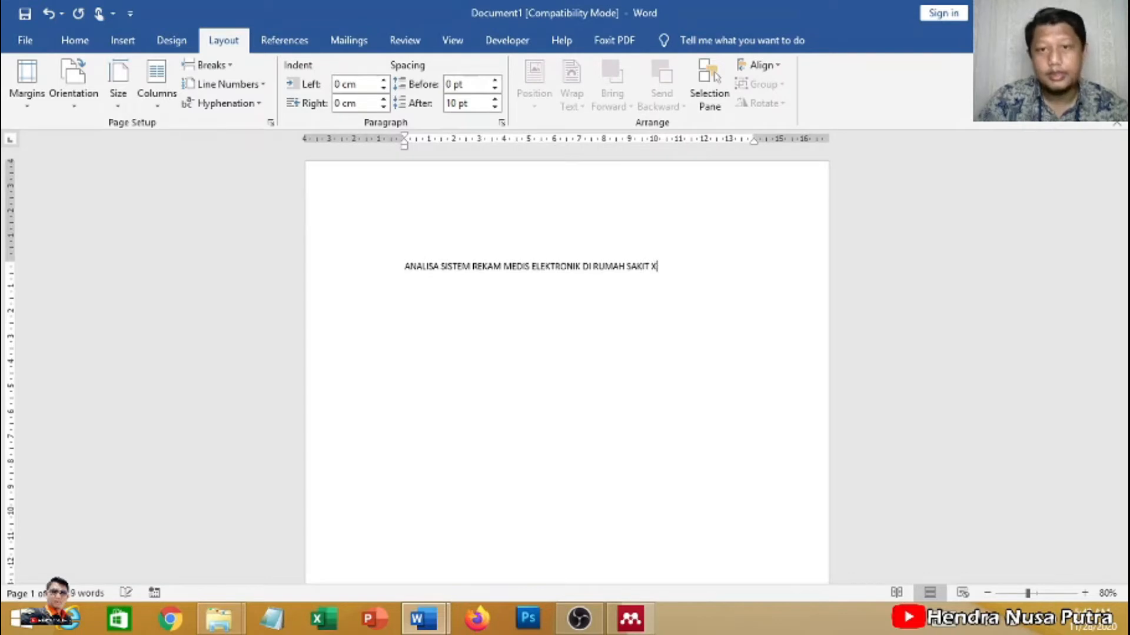
{"action": "scroll", "coordinate": [675, 272], "scroll_direction": "up", "scroll_amount": 4}
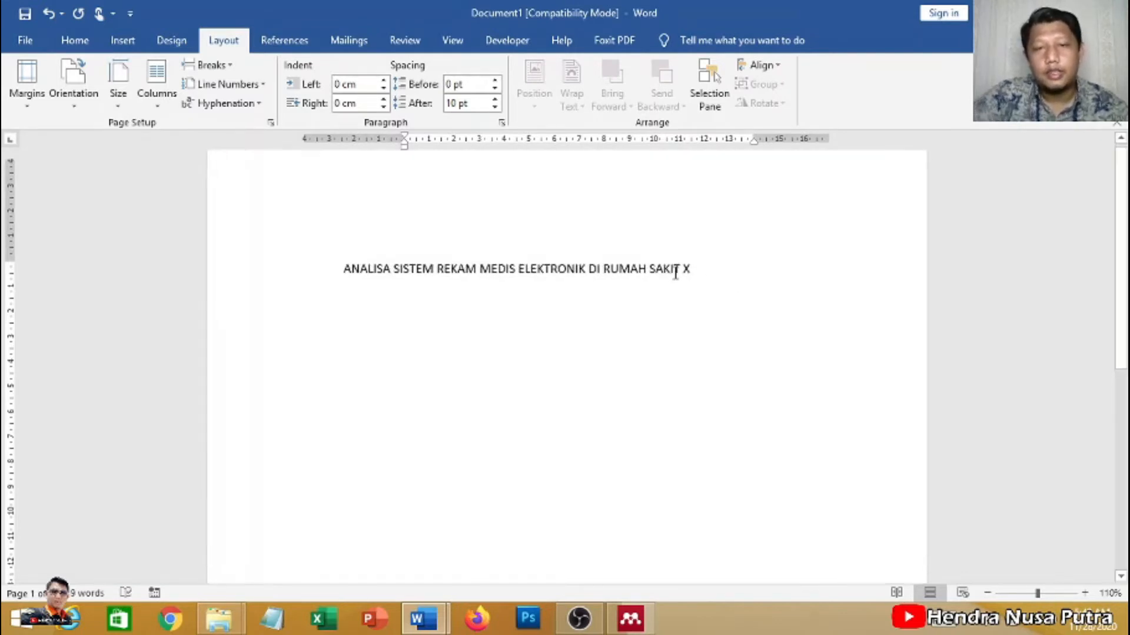
{"action": "scroll", "coordinate": [504, 302], "scroll_direction": "up", "scroll_amount": 1}
{"action": "scroll", "coordinate": [516, 312], "scroll_direction": "up", "scroll_amount": 2}
{"action": "scroll", "coordinate": [529, 304], "scroll_direction": "down", "scroll_amount": 10}
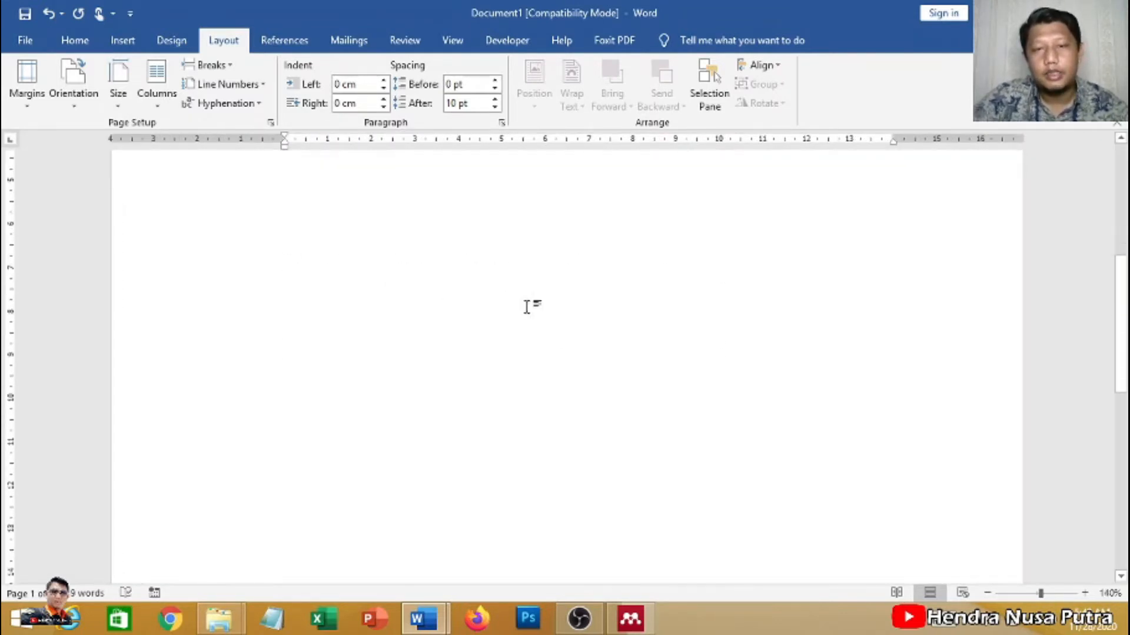
{"action": "scroll", "coordinate": [590, 345], "scroll_direction": "up", "scroll_amount": 10}
{"action": "scroll", "coordinate": [512, 298], "scroll_direction": "down", "scroll_amount": 4}
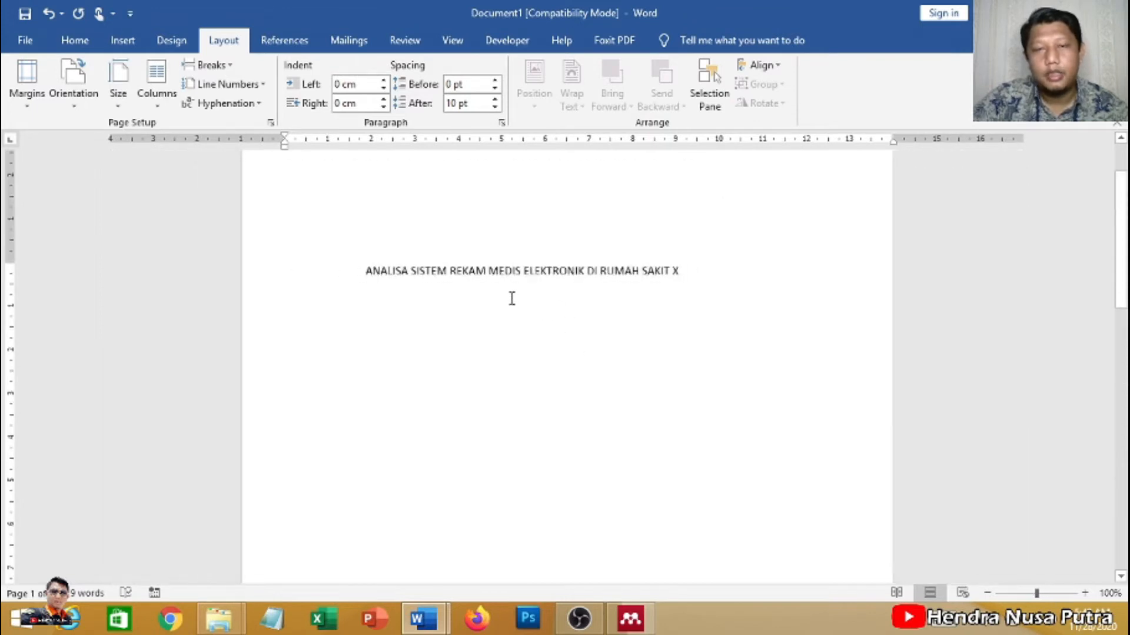
{"action": "scroll", "coordinate": [511, 293], "scroll_direction": "up", "scroll_amount": 1}
{"action": "scroll", "coordinate": [562, 297], "scroll_direction": "down", "scroll_amount": 3}
{"action": "scroll", "coordinate": [668, 293], "scroll_direction": "up", "scroll_amount": 3}
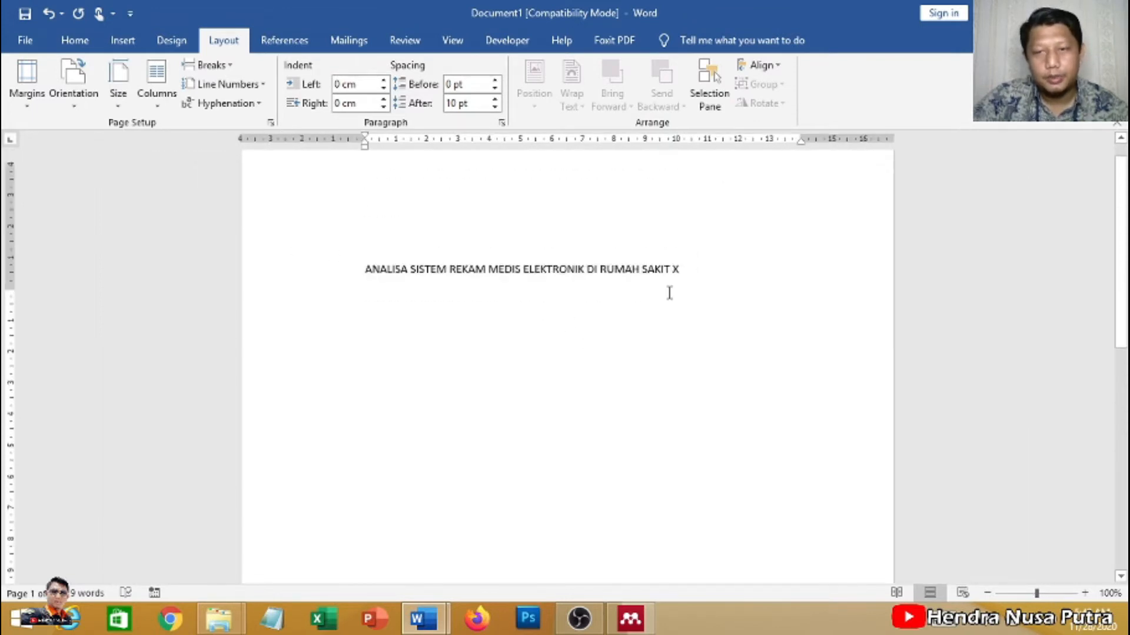
{"action": "key", "text": "Return"}
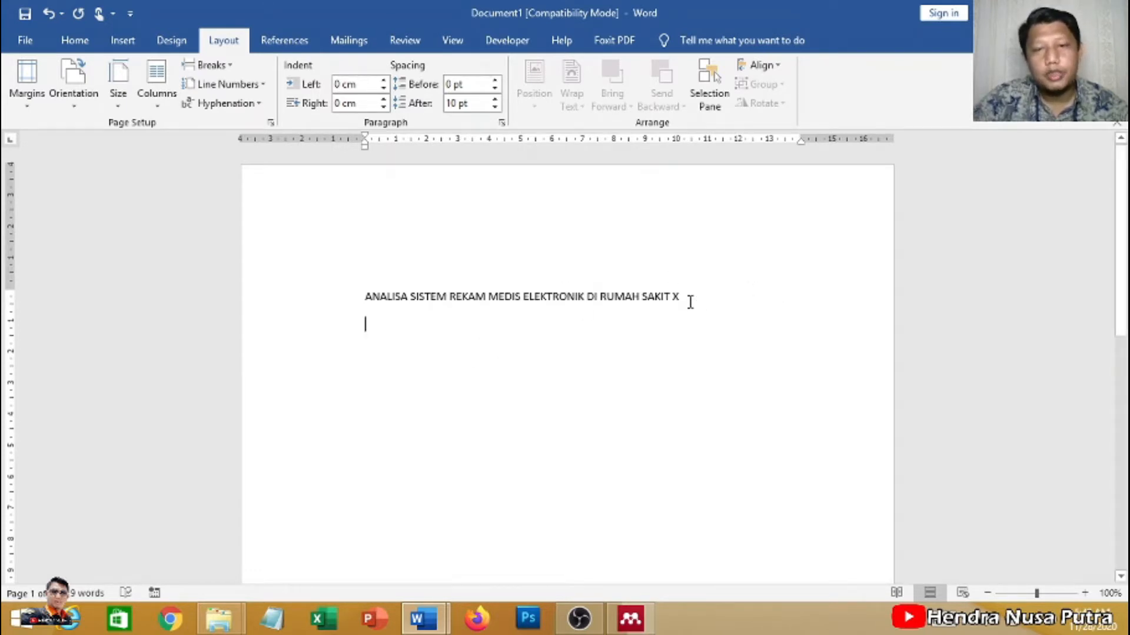
{"action": "scroll", "coordinate": [626, 322], "scroll_direction": "down", "scroll_amount": 3}
{"action": "scroll", "coordinate": [627, 321], "scroll_direction": "up", "scroll_amount": 3}
{"action": "scroll", "coordinate": [624, 321], "scroll_direction": "down", "scroll_amount": 5}
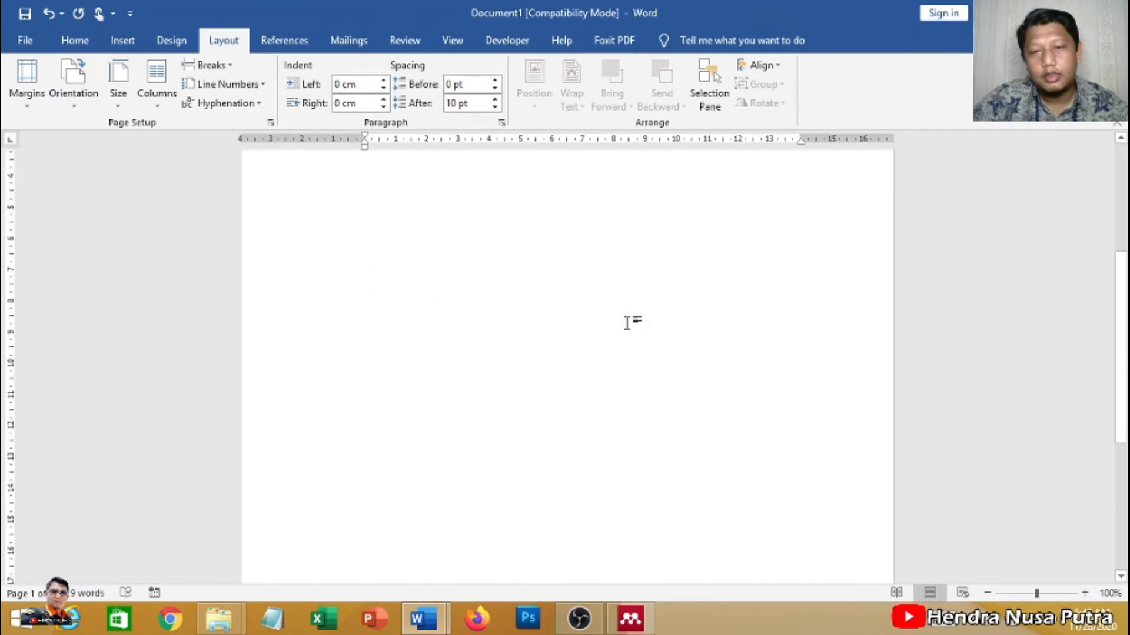
{"action": "scroll", "coordinate": [626, 322], "scroll_direction": "up", "scroll_amount": 5}
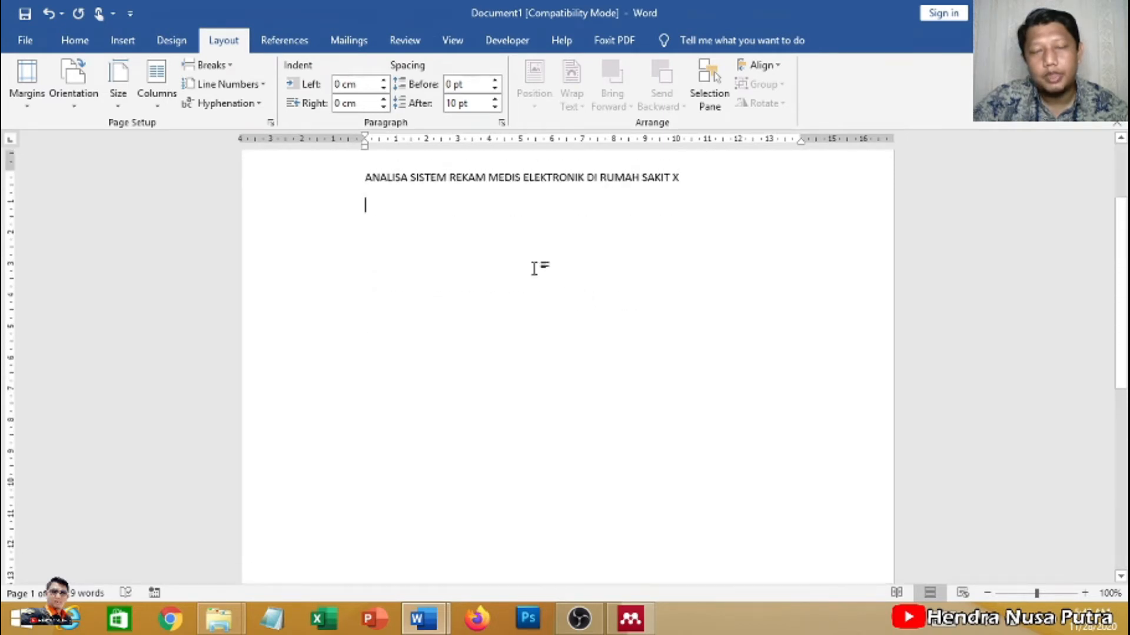
{"action": "scroll", "coordinate": [517, 262], "scroll_direction": "down", "scroll_amount": 2}
{"action": "scroll", "coordinate": [517, 267], "scroll_direction": "up", "scroll_amount": 3}
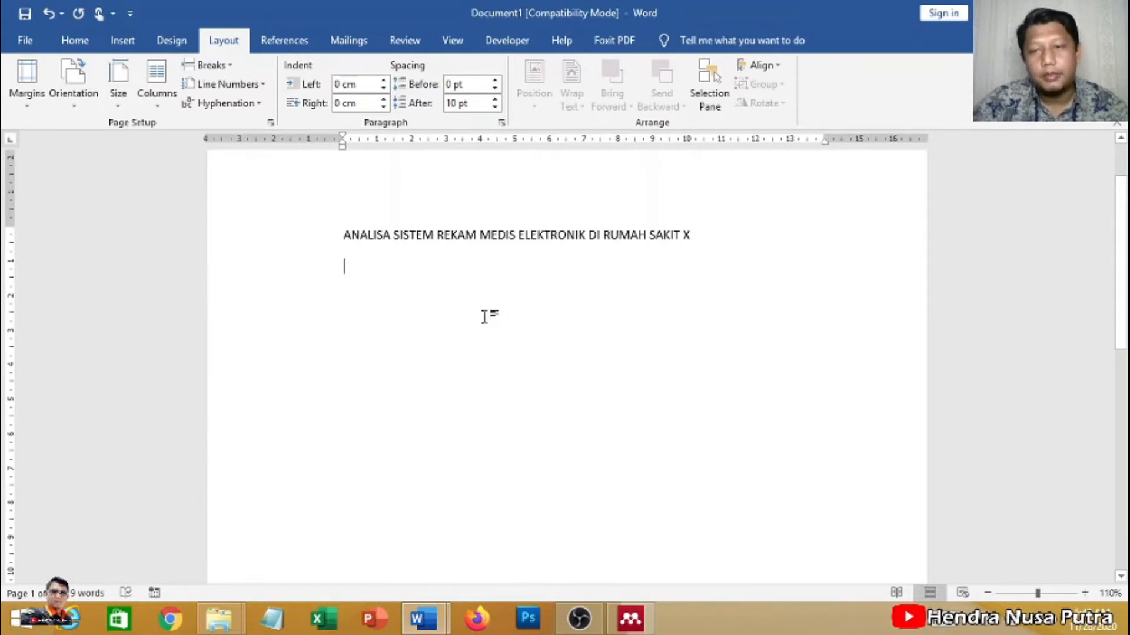
{"action": "scroll", "coordinate": [484, 318], "scroll_direction": "down", "scroll_amount": 10}
{"action": "scroll", "coordinate": [485, 318], "scroll_direction": "up", "scroll_amount": 10}
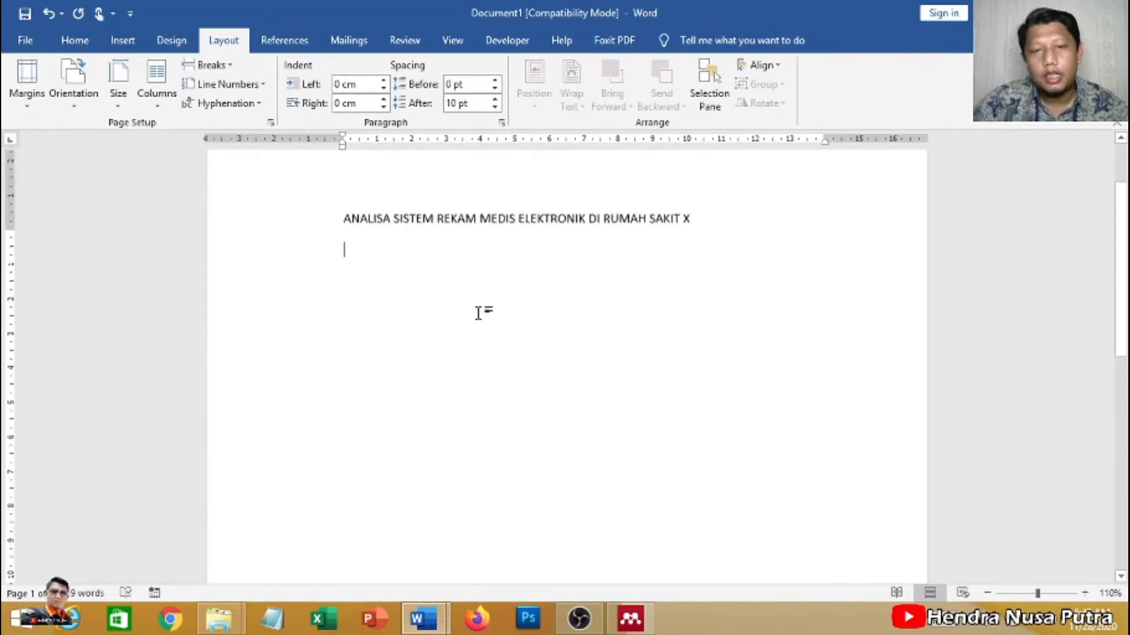
{"action": "scroll", "coordinate": [477, 313], "scroll_direction": "down", "scroll_amount": 3}
{"action": "scroll", "coordinate": [482, 317], "scroll_direction": "down", "scroll_amount": 5}
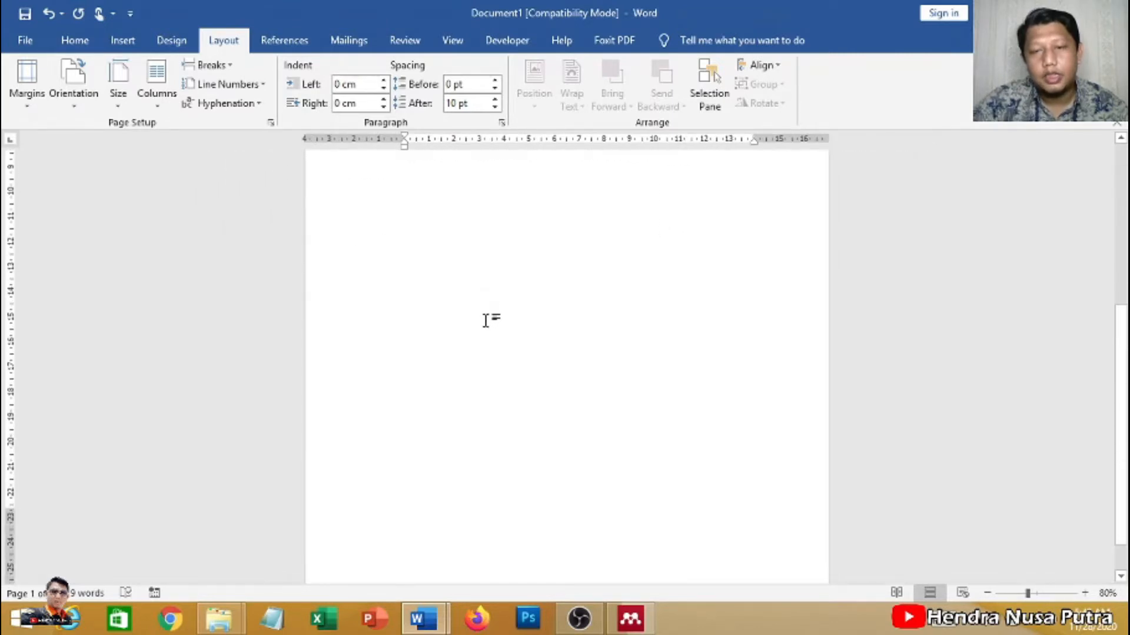
{"action": "scroll", "coordinate": [485, 319], "scroll_direction": "up", "scroll_amount": 5}
{"action": "scroll", "coordinate": [489, 320], "scroll_direction": "up", "scroll_amount": 4}
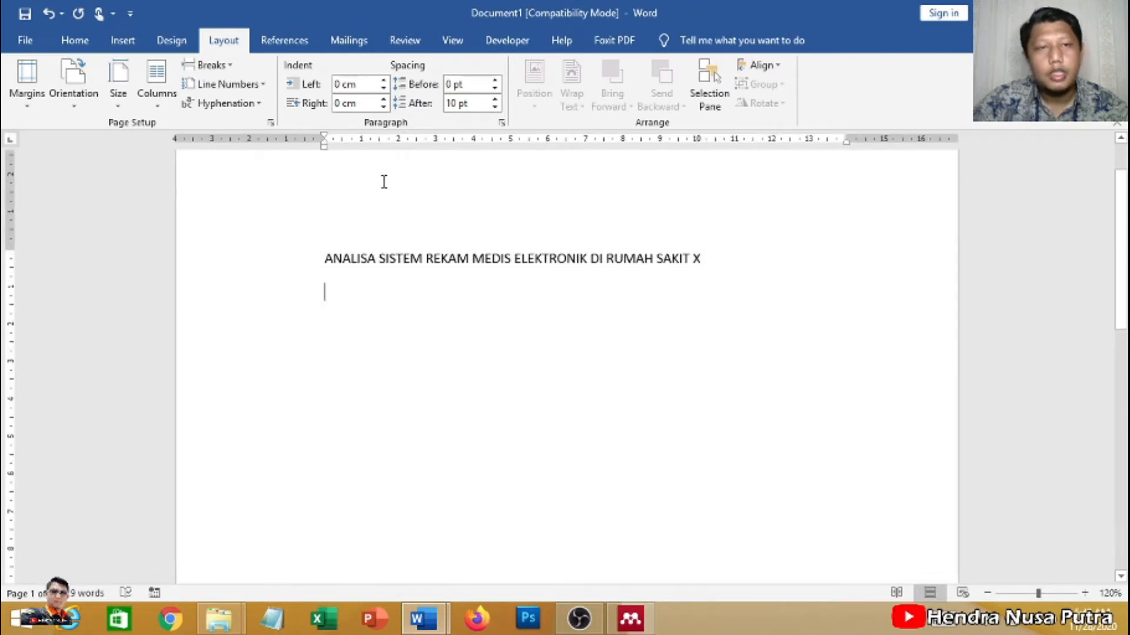
Insert a Next Page section break below the title to start a new section on page 2.
{"action": "left_click", "coordinate": [218, 66]}
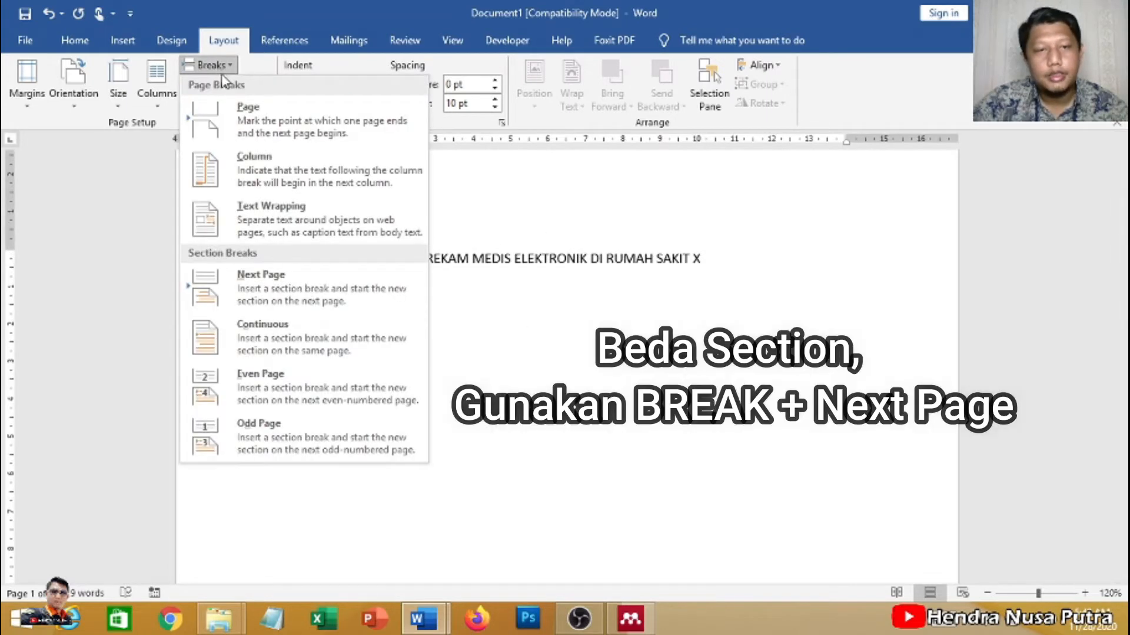
{"action": "left_click", "coordinate": [301, 294]}
{"action": "scroll", "coordinate": [545, 311], "scroll_direction": "down", "scroll_amount": 4, "text": "ctrl"}
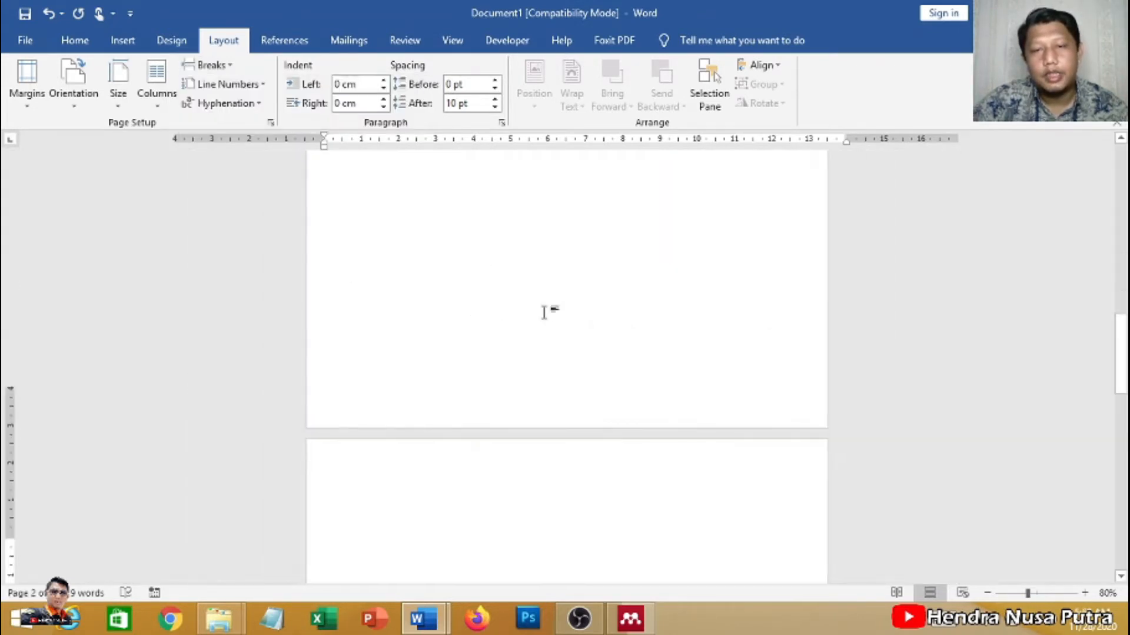
{"action": "scroll", "coordinate": [520, 453], "scroll_direction": "down", "scroll_amount": 1}
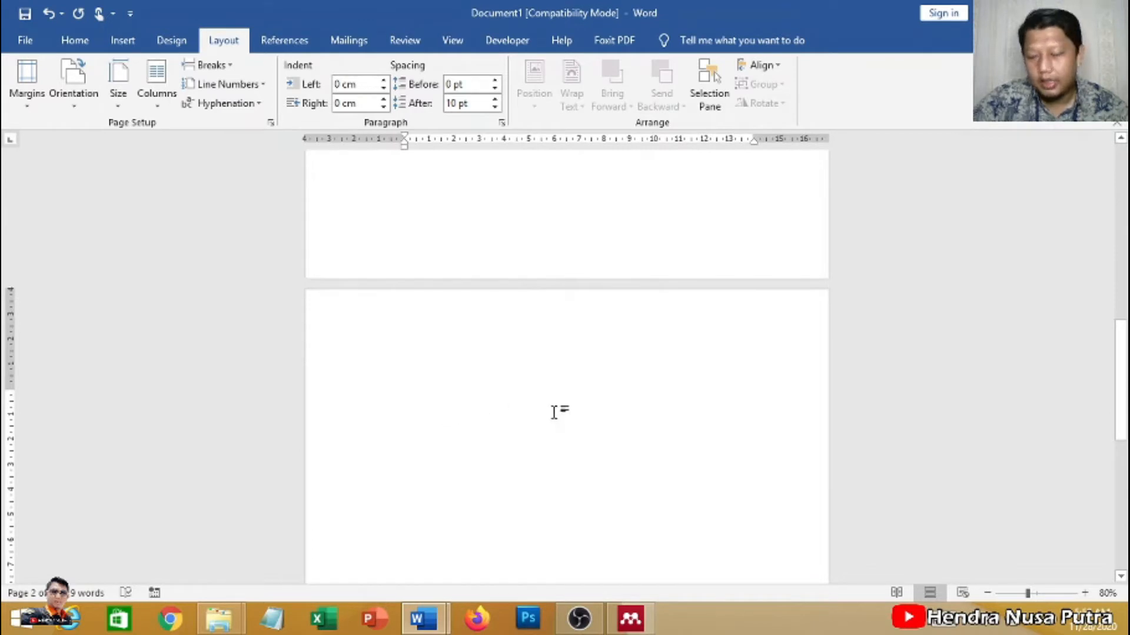
Enter the heading "DAFTAR ISI" at the start of the second page and begin a new line below it.
{"action": "type", "text": "DAFTAR"}
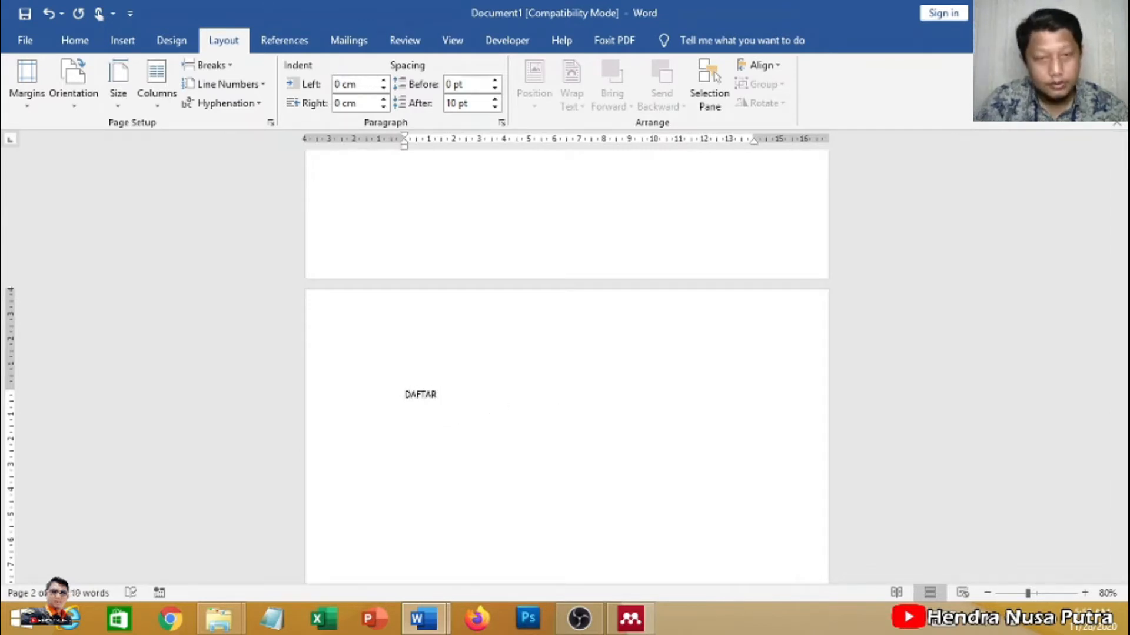
{"action": "type", "text": " ISI"}
{"action": "scroll", "coordinate": [555, 410], "scroll_direction": "up", "scroll_amount": 3, "text": "ctrl"}
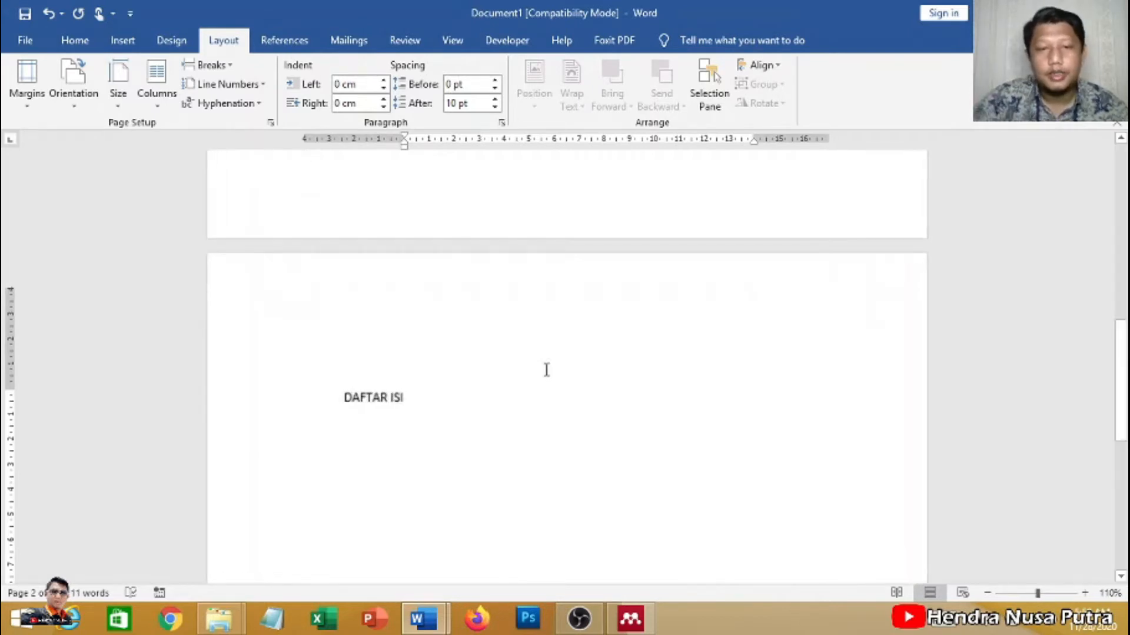
{"action": "scroll", "coordinate": [489, 360], "scroll_direction": "down", "scroll_amount": 3}
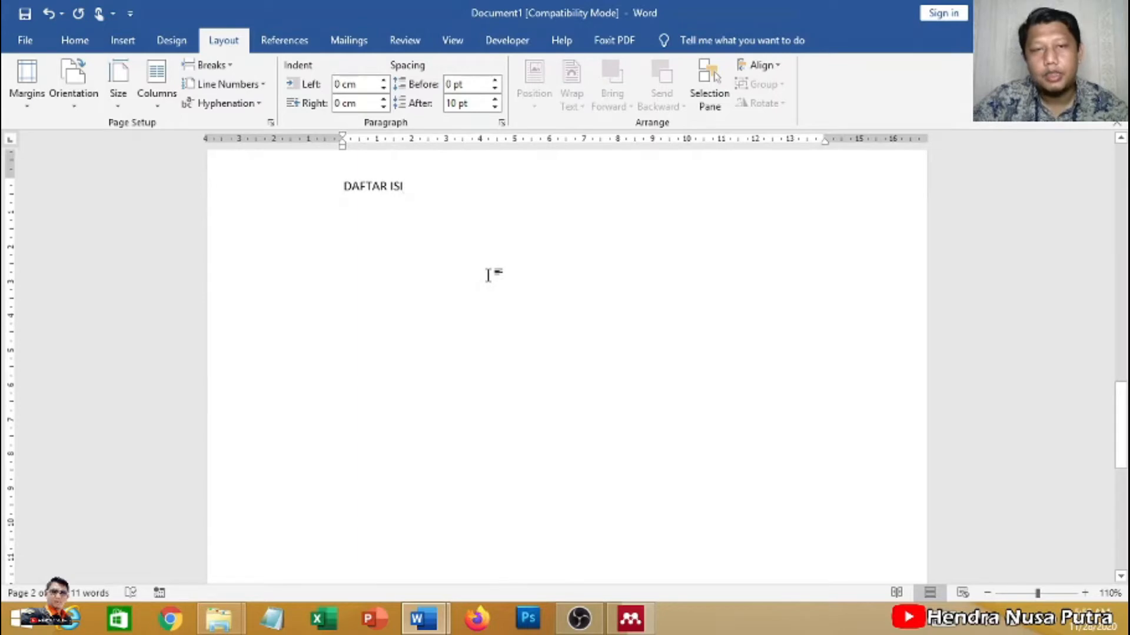
{"action": "key", "text": "Return"}
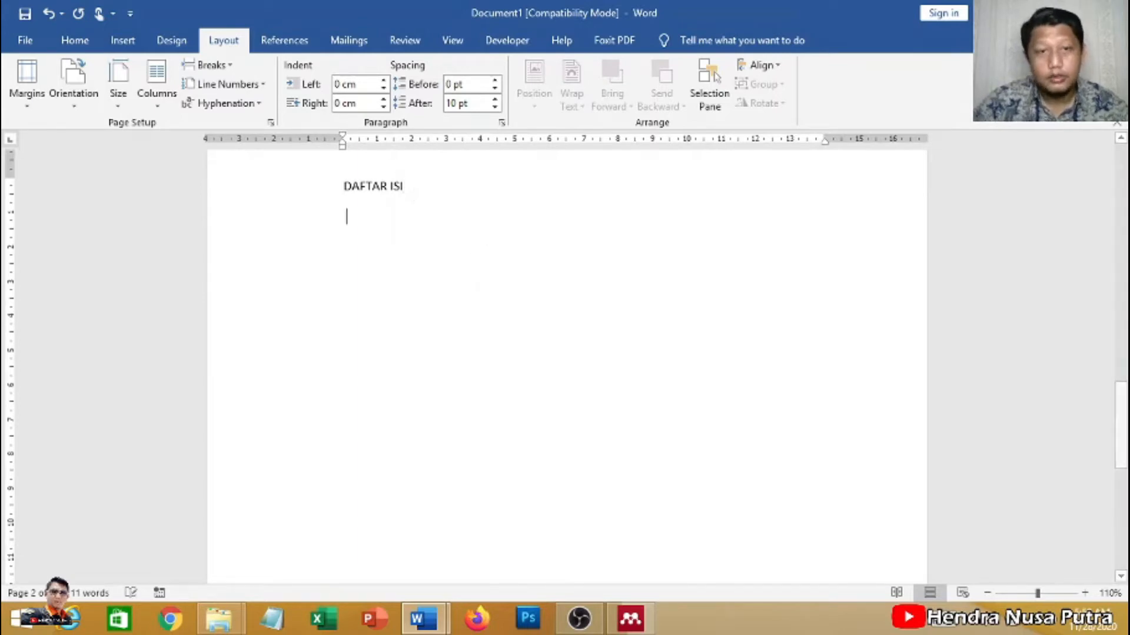
{"action": "scroll", "coordinate": [435, 235], "scroll_direction": "up", "scroll_amount": 3}
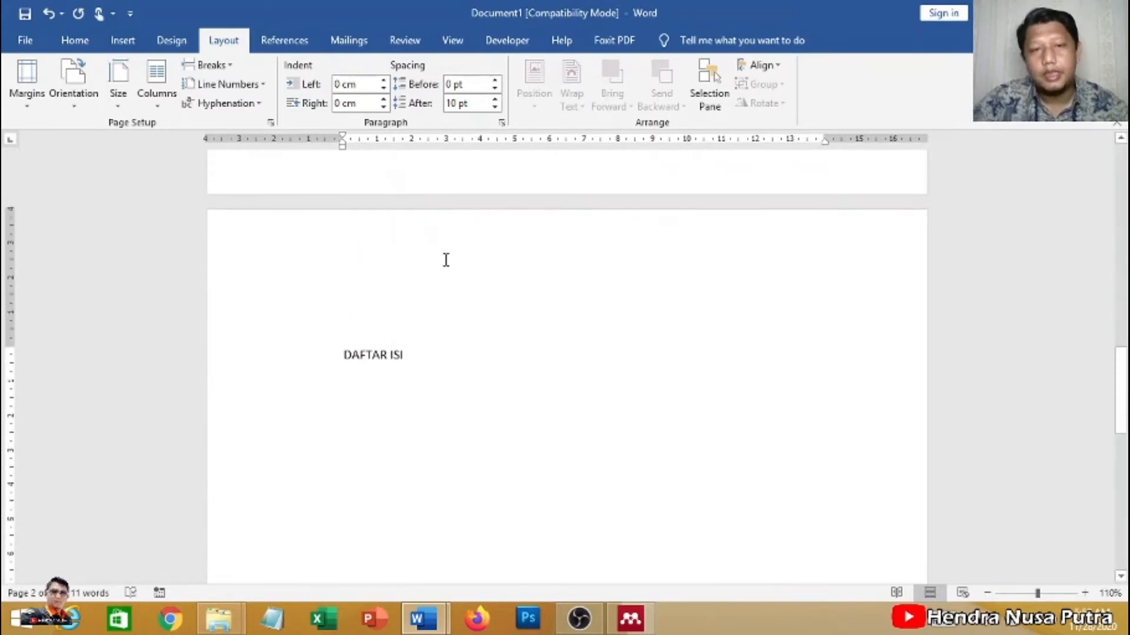
{"action": "scroll", "coordinate": [454, 272], "scroll_direction": "down", "scroll_amount": 2}
{"action": "scroll", "coordinate": [490, 298], "scroll_direction": "down", "scroll_amount": 3}
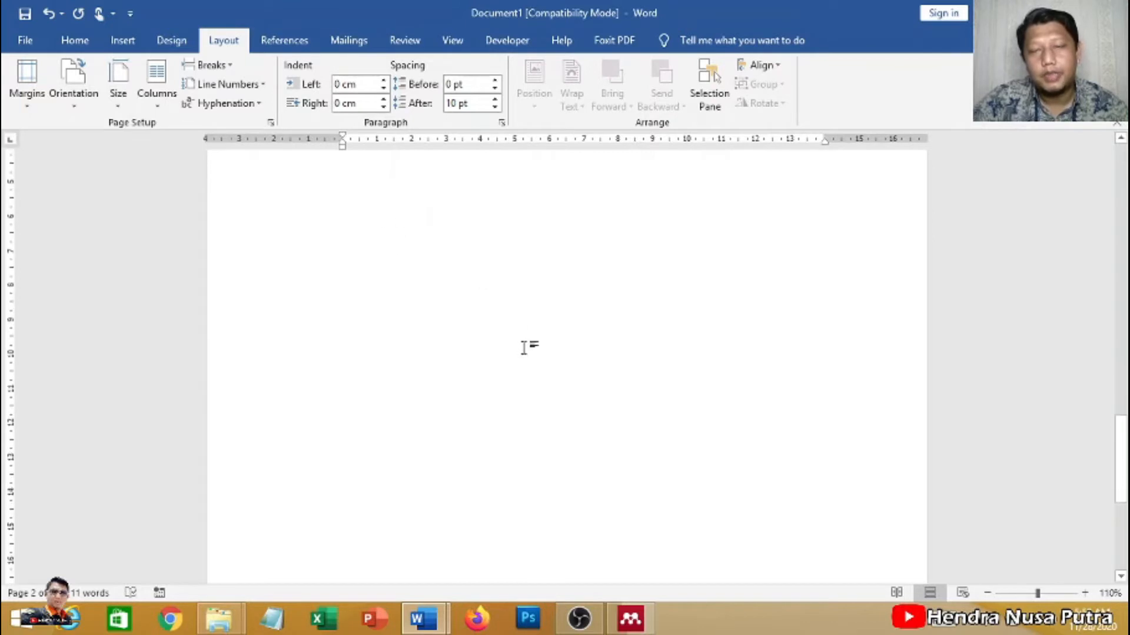
{"action": "scroll", "coordinate": [525, 346], "scroll_direction": "up", "scroll_amount": 3}
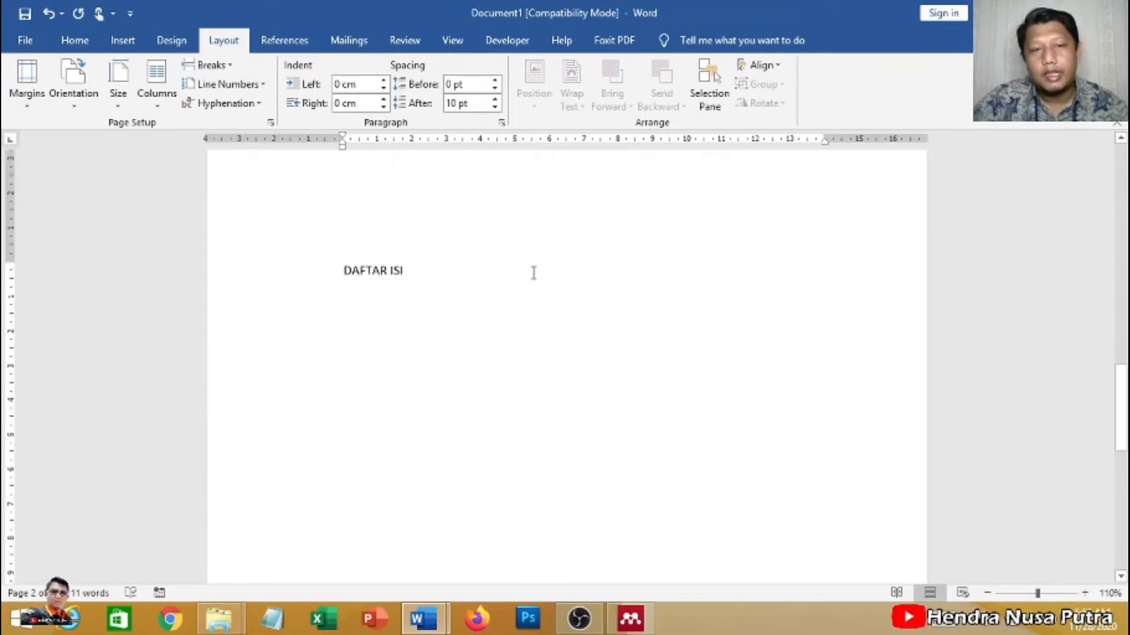
Insert a page break below DAFTAR ISI and enter the heading "DAFTAR TABEL" on the new page, followed by a new line.
{"action": "left_click", "coordinate": [428, 299]}
{"action": "scroll", "coordinate": [530, 300], "scroll_direction": "up", "scroll_amount": 2}
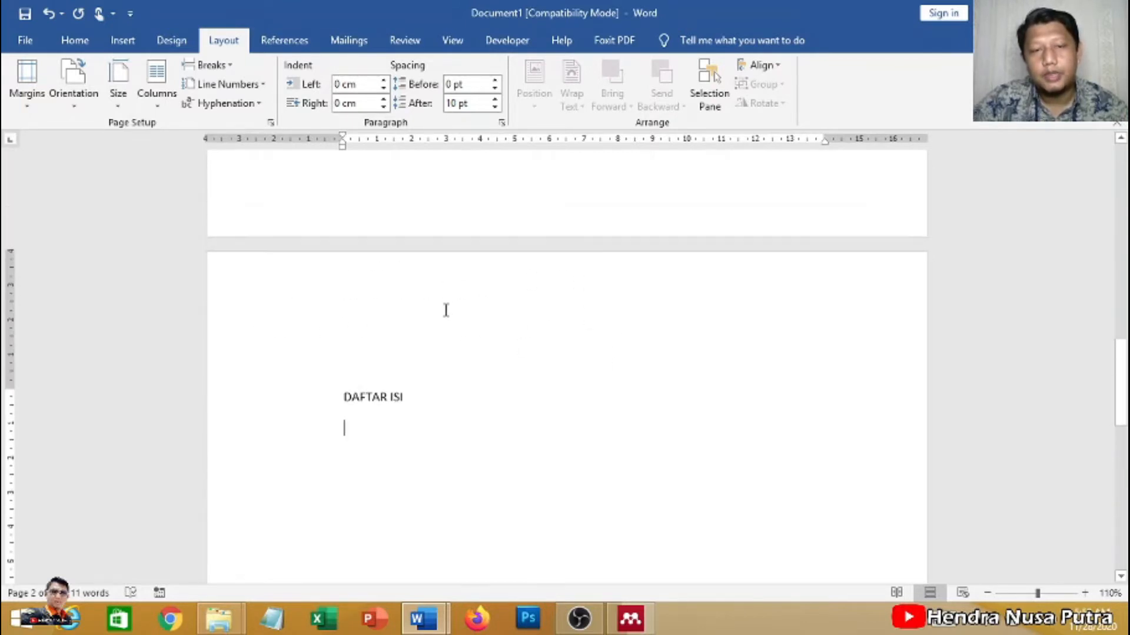
{"action": "scroll", "coordinate": [446, 310], "scroll_direction": "down", "scroll_amount": 2, "text": "ctrl"}
{"action": "scroll", "coordinate": [471, 337], "scroll_direction": "down", "scroll_amount": 2}
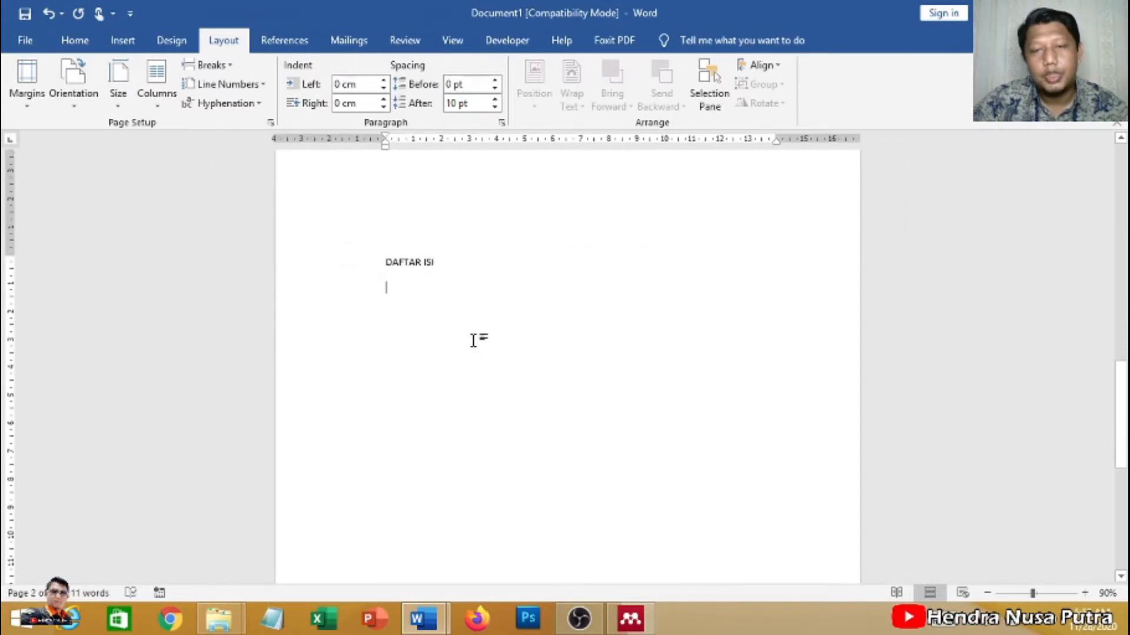
{"action": "scroll", "coordinate": [474, 341], "scroll_direction": "up", "scroll_amount": 2}
{"action": "scroll", "coordinate": [515, 333], "scroll_direction": "down", "scroll_amount": 2}
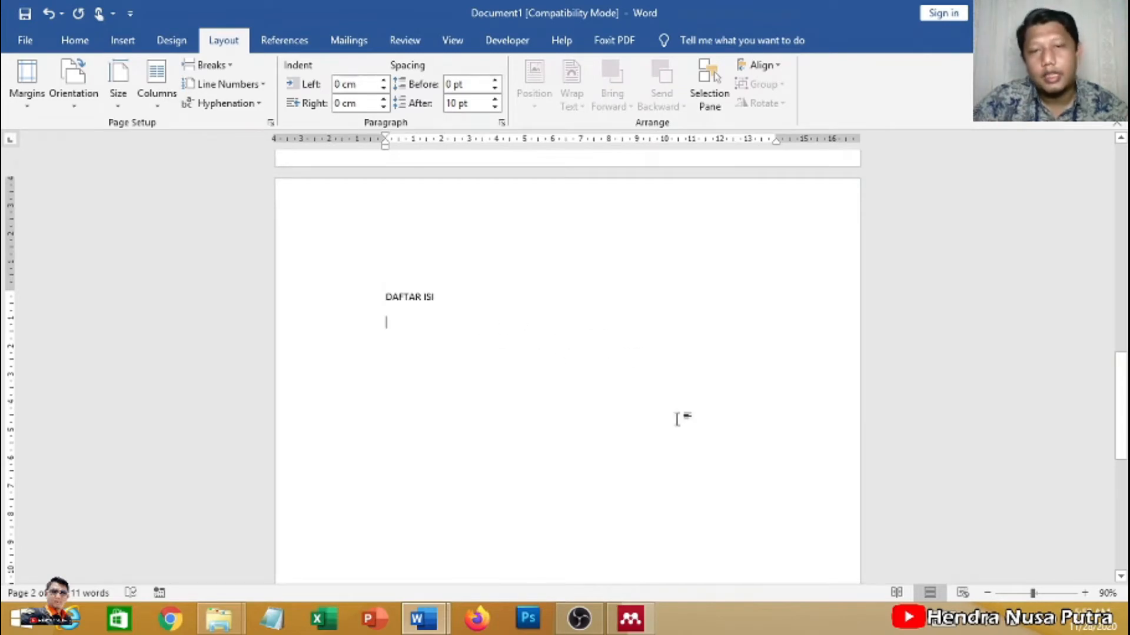
{"action": "left_click", "coordinate": [219, 68]}
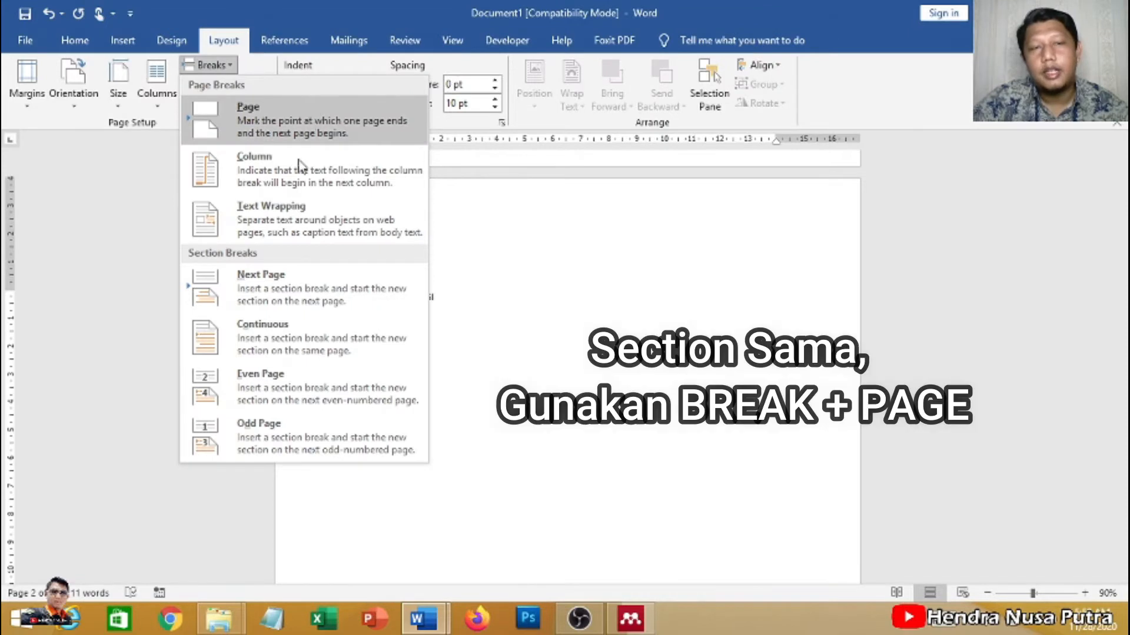
{"action": "left_click", "coordinate": [290, 119]}
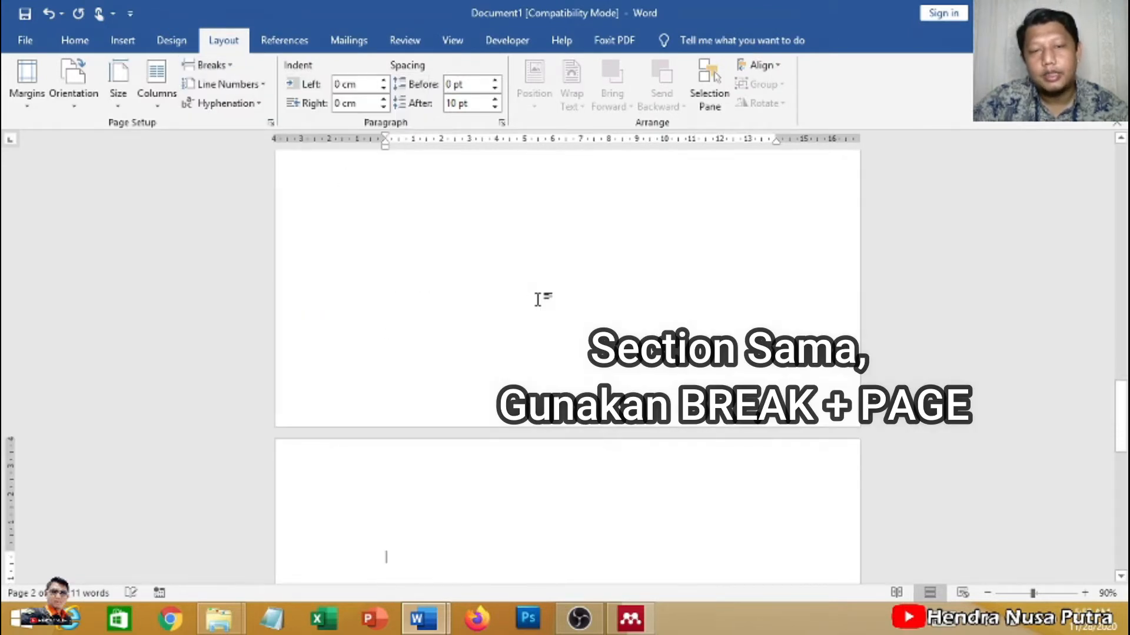
{"action": "type", "text": "DAFTAR TABEL"}
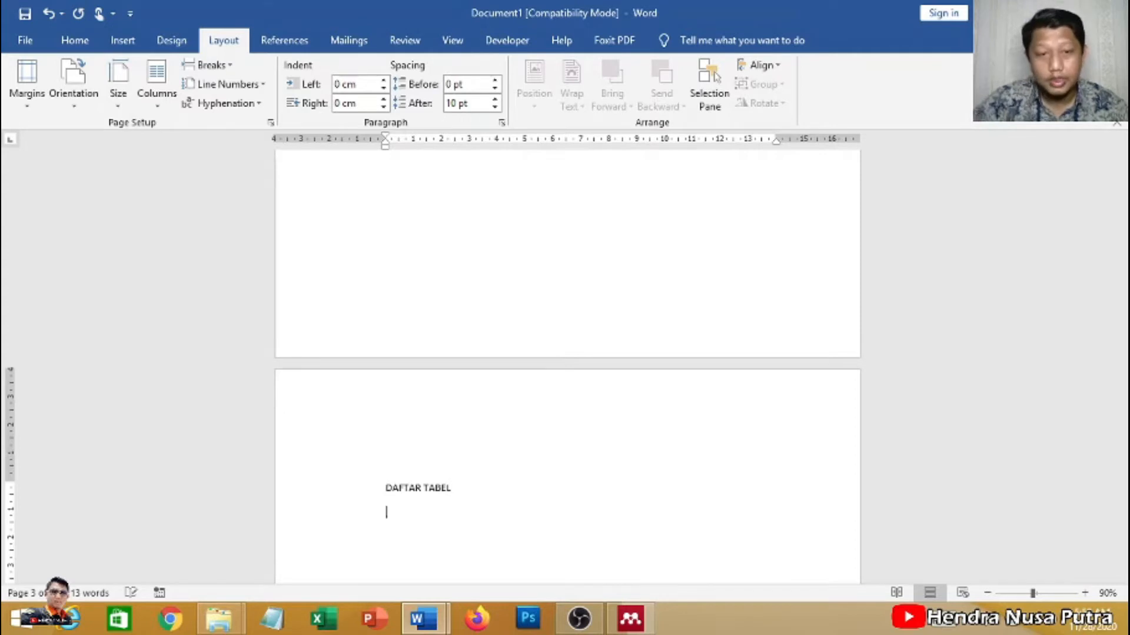
{"action": "scroll", "coordinate": [583, 446], "scroll_direction": "down", "scroll_amount": 3}
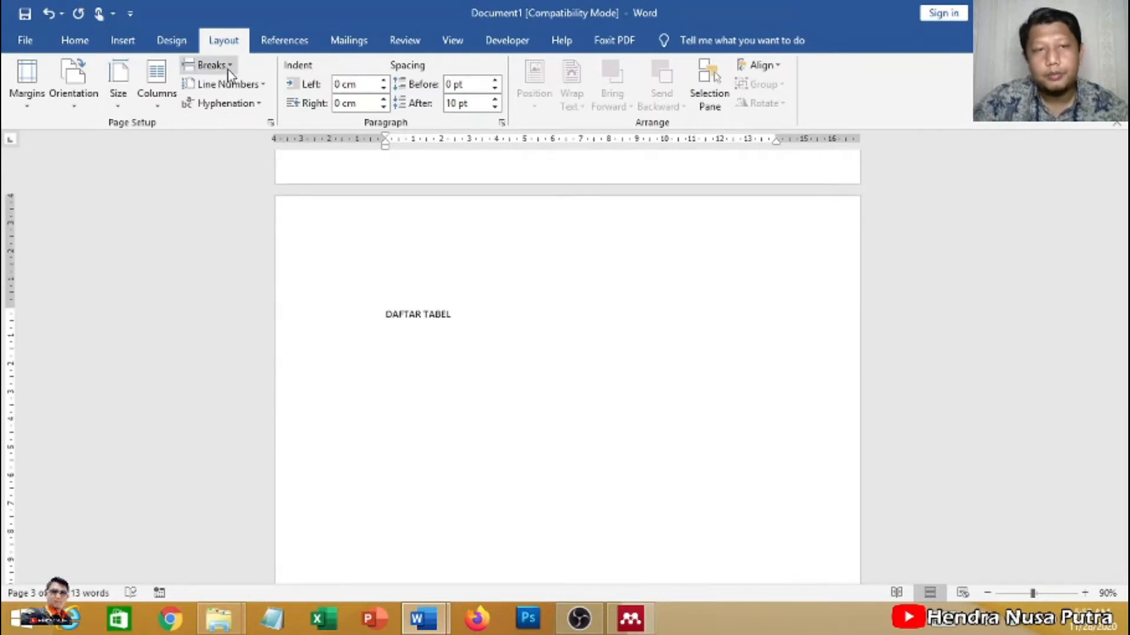
Insert a page break below DAFTAR TABEL and enter the heading "DAFTAR GAMBAR" on the new page, followed by a new line.
{"action": "left_click", "coordinate": [212, 65]}
{"action": "left_click", "coordinate": [260, 121]}
{"action": "scroll", "coordinate": [545, 271], "scroll_direction": "down", "scroll_amount": 3}
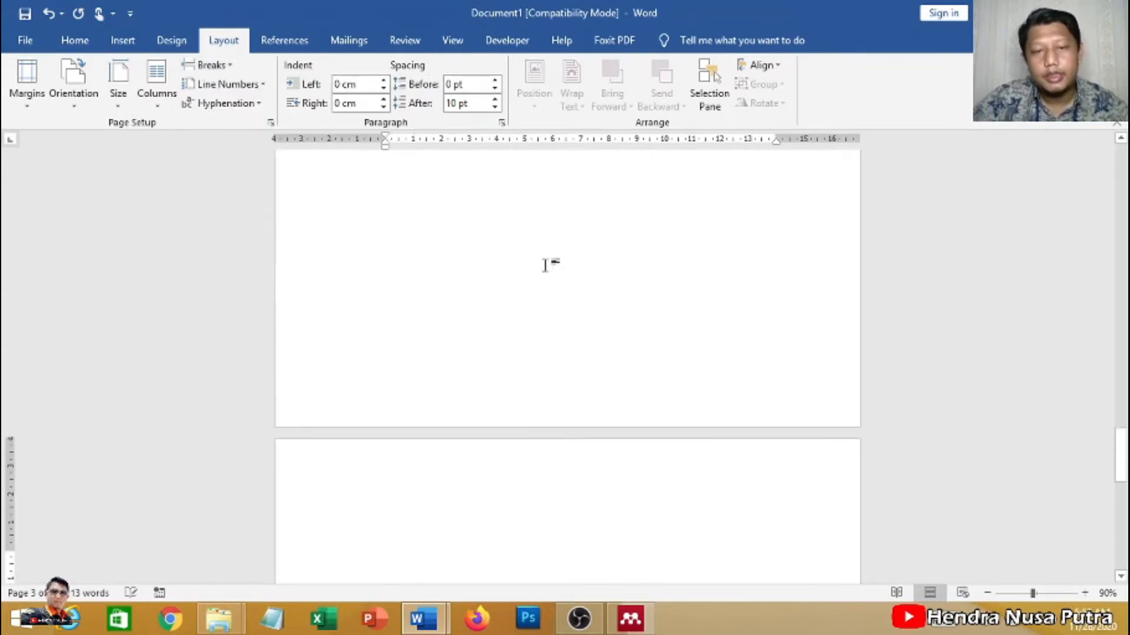
{"action": "type", "text": "DAFTAR GAMBAR"}
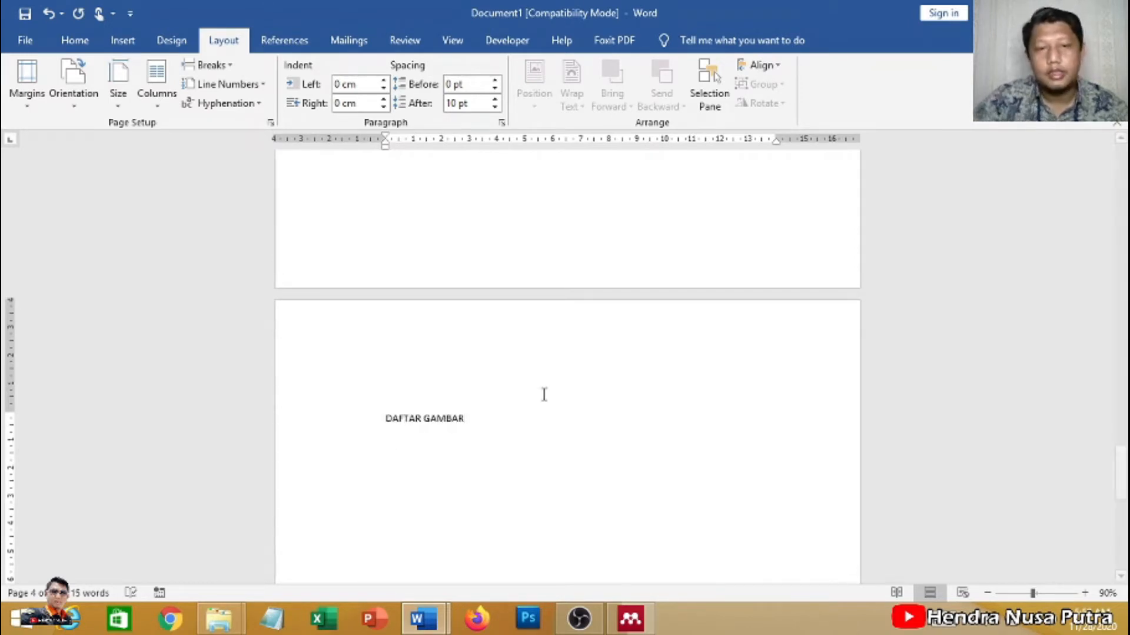
{"action": "scroll", "coordinate": [542, 393], "scroll_direction": "up", "scroll_amount": 3}
{"action": "scroll", "coordinate": [651, 386], "scroll_direction": "down", "scroll_amount": 3}
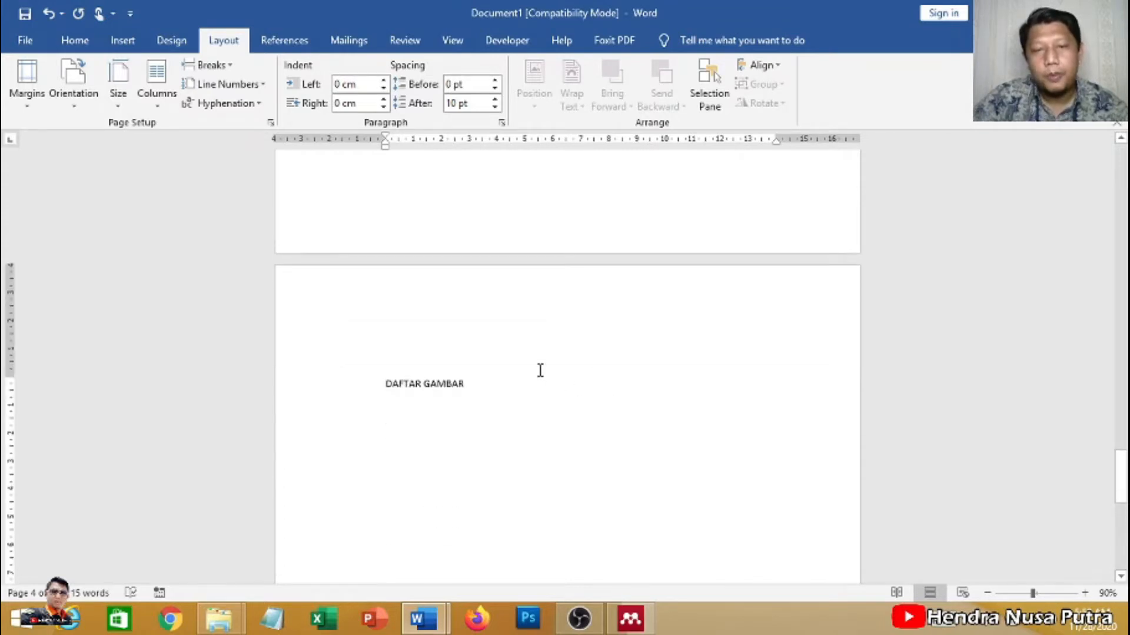
{"action": "scroll", "coordinate": [535, 370], "scroll_direction": "down", "scroll_amount": 3}
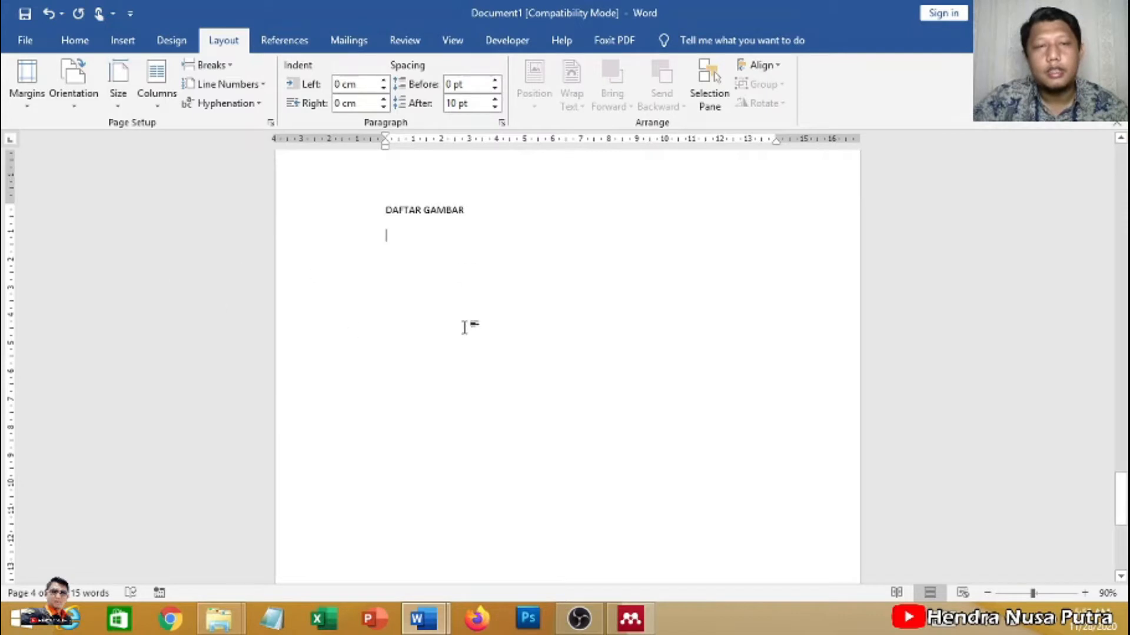
{"action": "scroll", "coordinate": [556, 327], "scroll_direction": "down", "scroll_amount": 2}
{"action": "scroll", "coordinate": [494, 333], "scroll_direction": "up", "scroll_amount": 2}
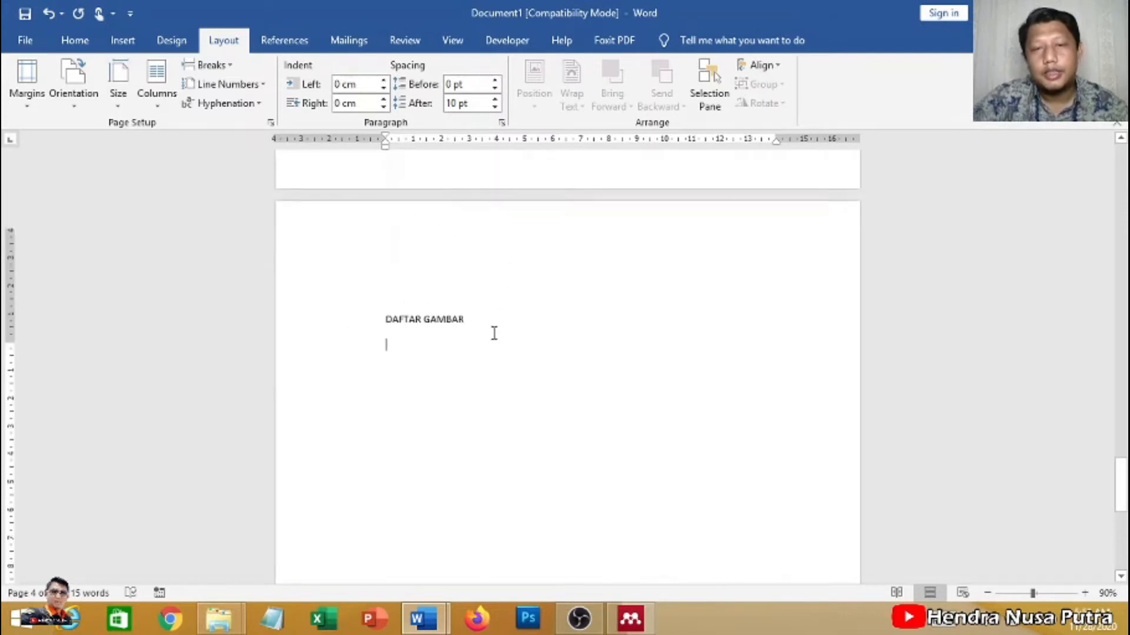
{"action": "scroll", "coordinate": [494, 333], "scroll_direction": "down", "scroll_amount": 2}
{"action": "scroll", "coordinate": [494, 333], "scroll_direction": "up", "scroll_amount": 2}
{"action": "scroll", "coordinate": [495, 333], "scroll_direction": "up", "scroll_amount": 1}
{"action": "scroll", "coordinate": [496, 332], "scroll_direction": "down", "scroll_amount": 7}
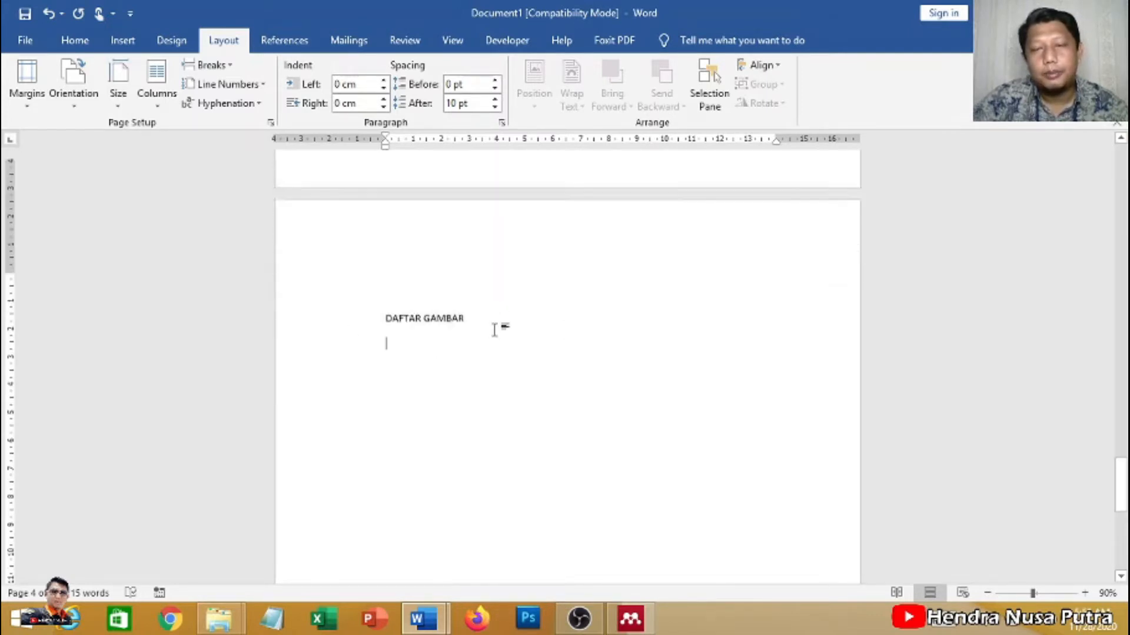
{"action": "scroll", "coordinate": [497, 332], "scroll_direction": "up", "scroll_amount": 3}
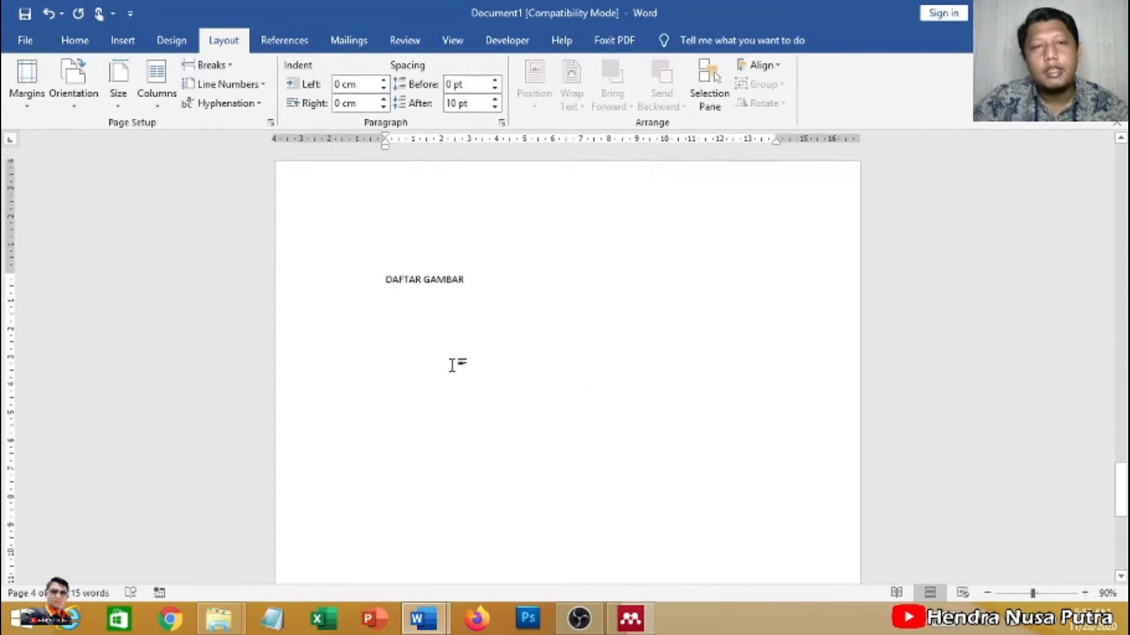
Insert a Next Page section break below DAFTAR GAMBAR and enter the heading "PENDAHULUAN" in the new section, followed by a new line.
{"action": "left_click", "coordinate": [209, 65]}
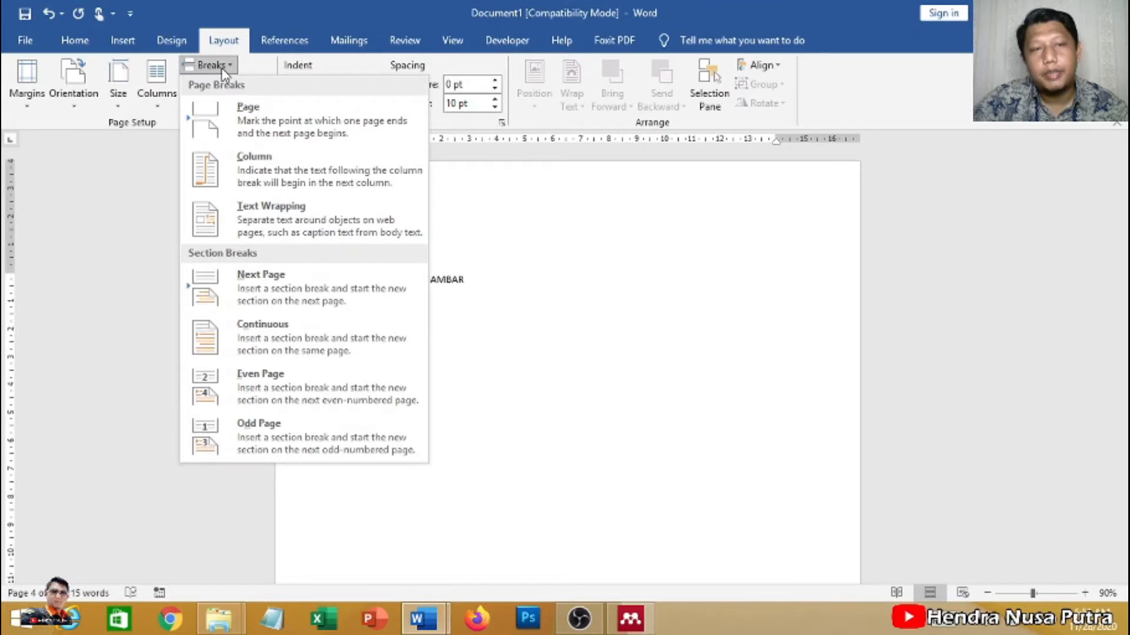
{"action": "left_click", "coordinate": [354, 289]}
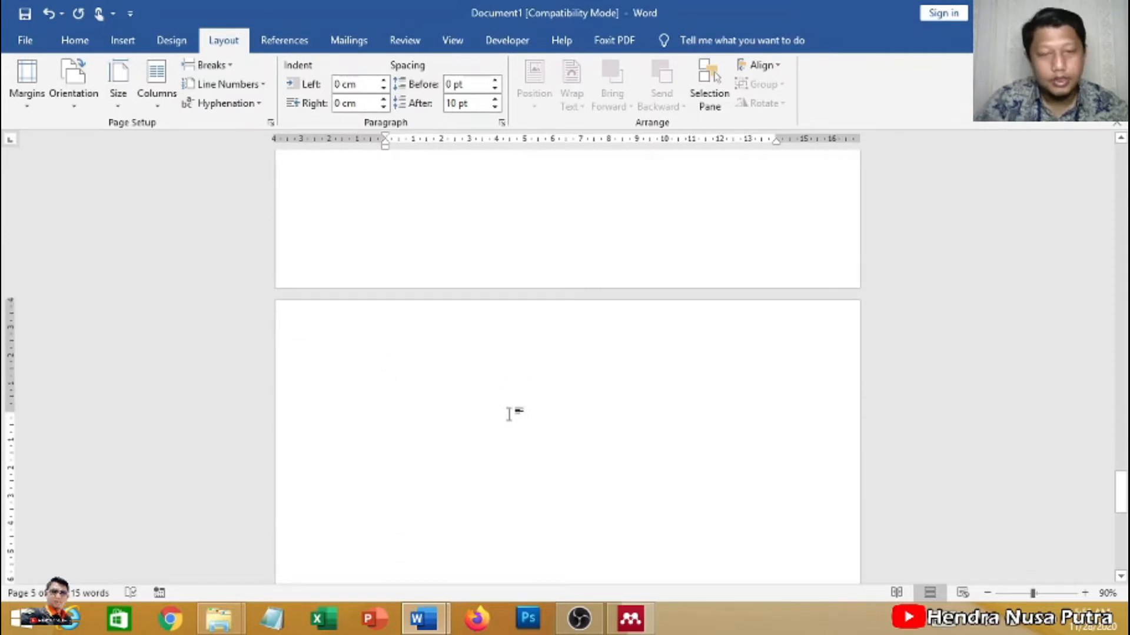
{"action": "type", "text": "PL"}
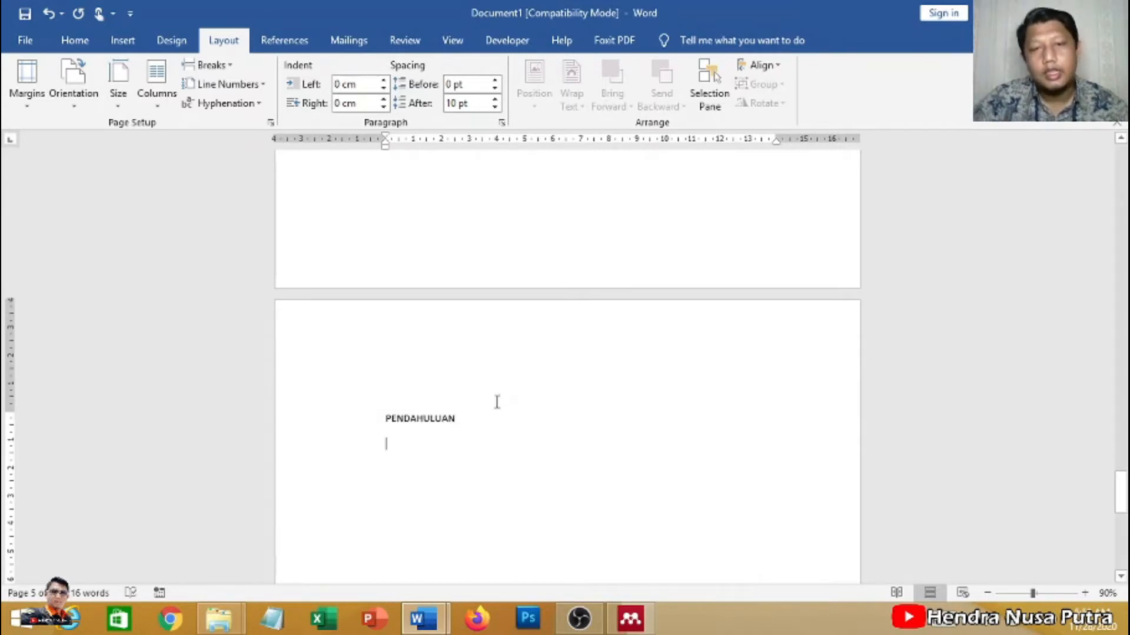
Insert a page break below PENDAHULUAN and enter the heading "TINJAUAN PUSTAKA" on the new page, followed by a new line.
{"action": "scroll", "coordinate": [500, 398], "scroll_direction": "down", "scroll_amount": 3}
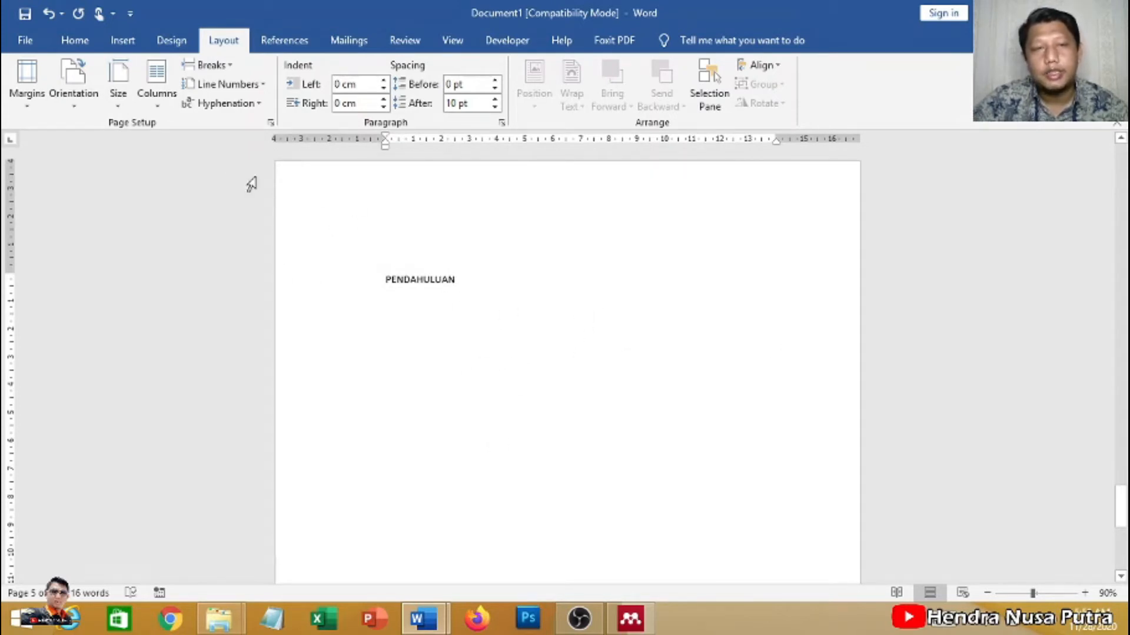
{"action": "left_click", "coordinate": [232, 67]}
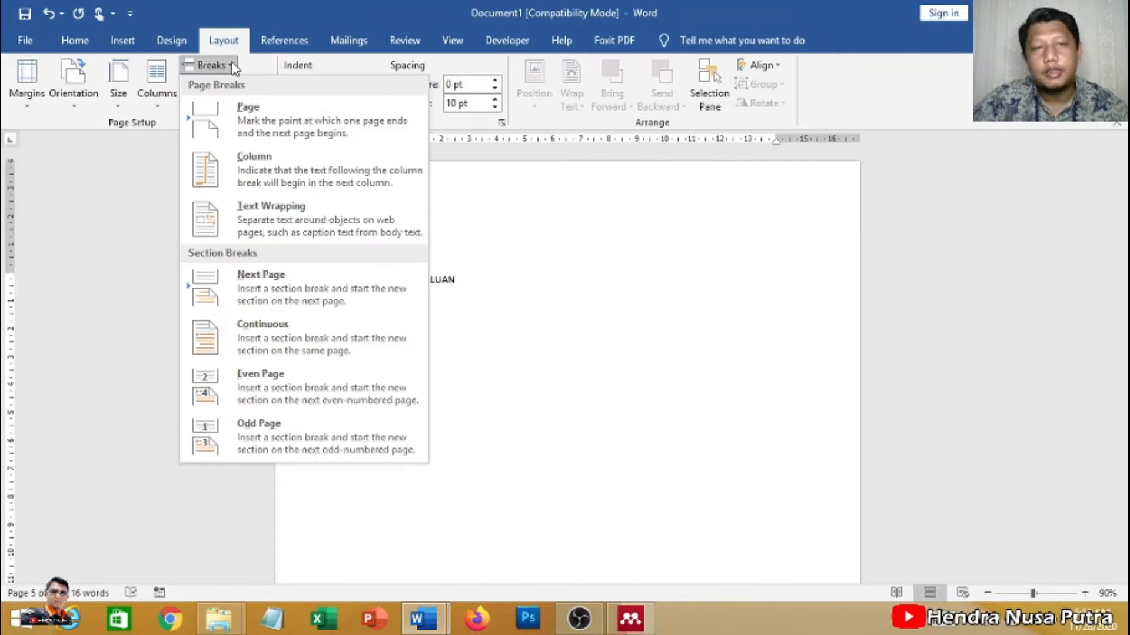
{"action": "left_click", "coordinate": [365, 134]}
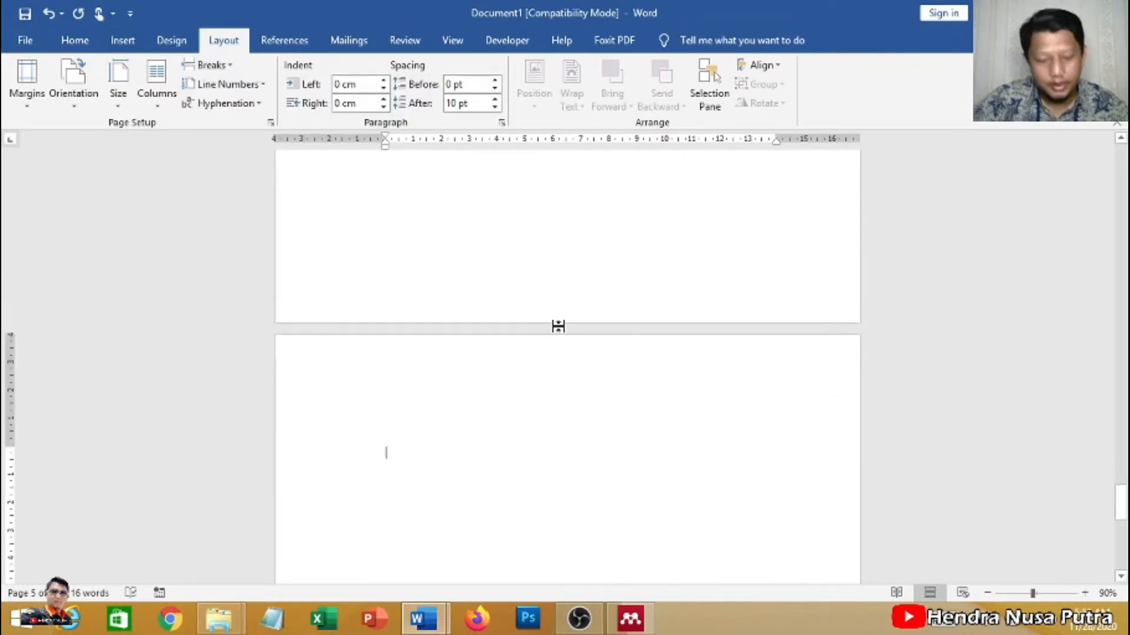
{"action": "type", "text": "TINJAUAN PUSTAKA"}
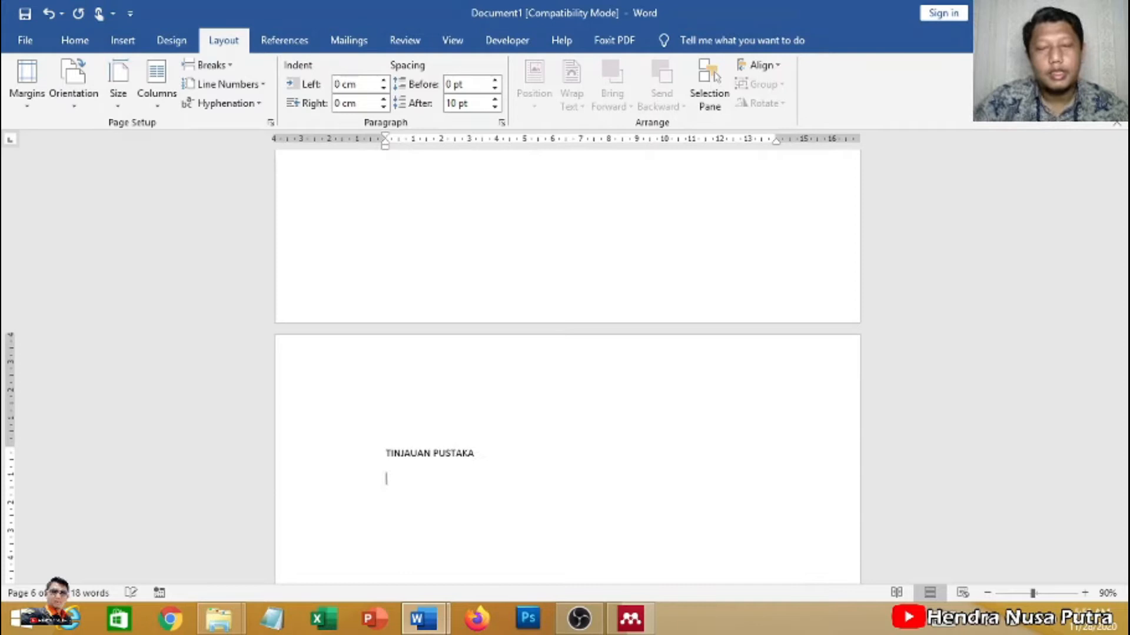
Insert a page break below TINJAUAN PUSTAKA and enter the heading "METODOLOGI PENELITIAN" on the new page.
{"action": "scroll", "coordinate": [575, 378], "scroll_direction": "down", "scroll_amount": 8}
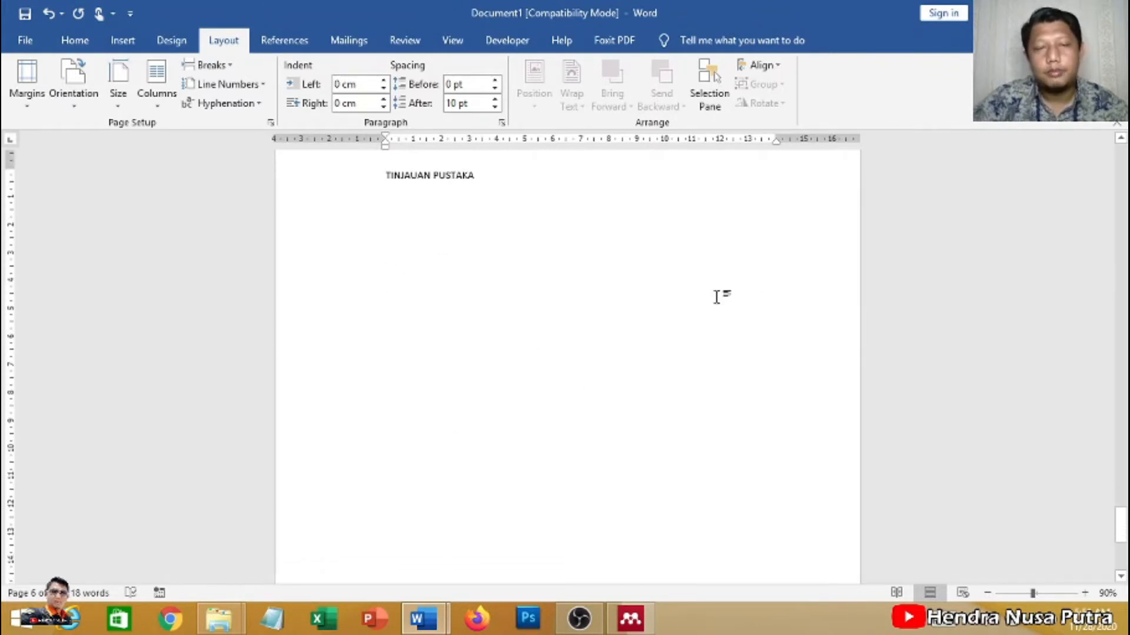
{"action": "left_click", "coordinate": [217, 68]}
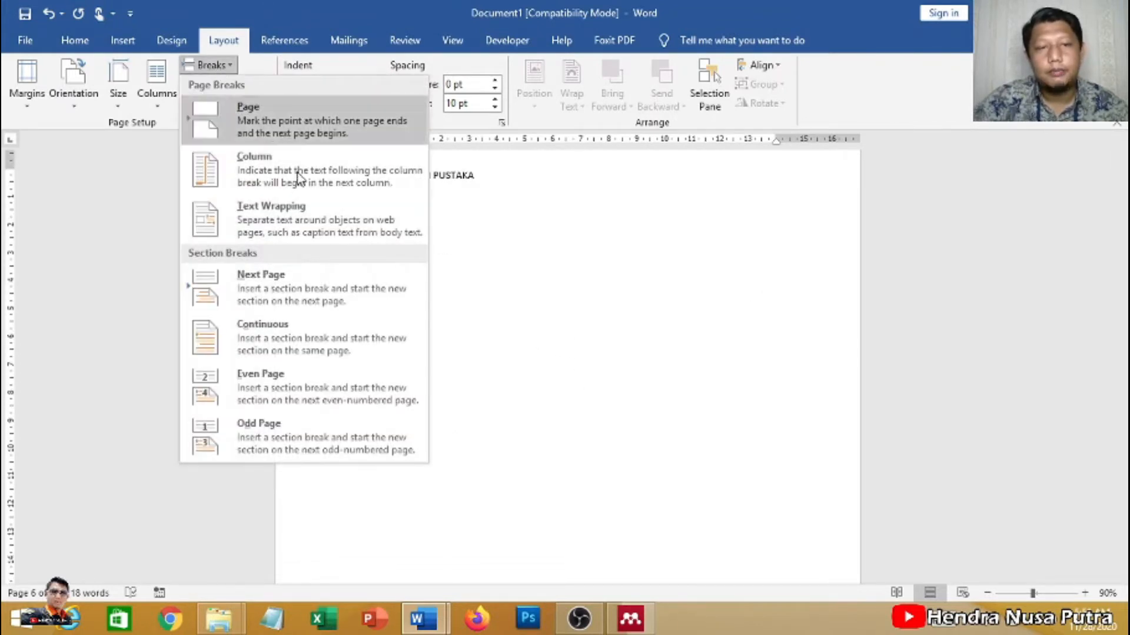
{"action": "left_click", "coordinate": [283, 124]}
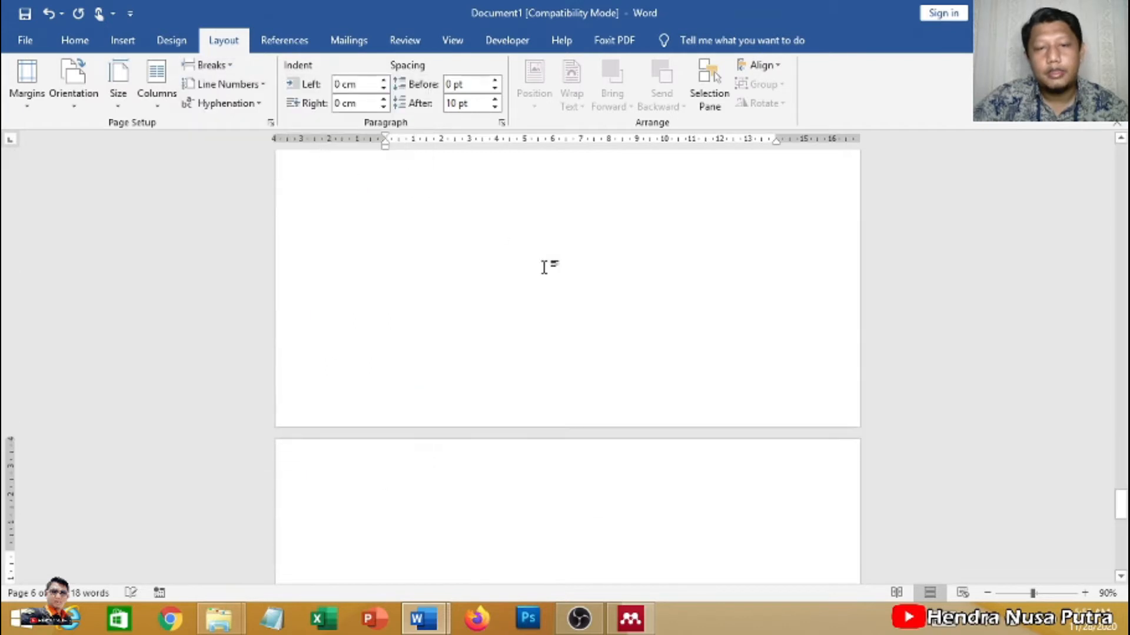
{"action": "type", "text": "METODOLOGI PENELITIAN"}
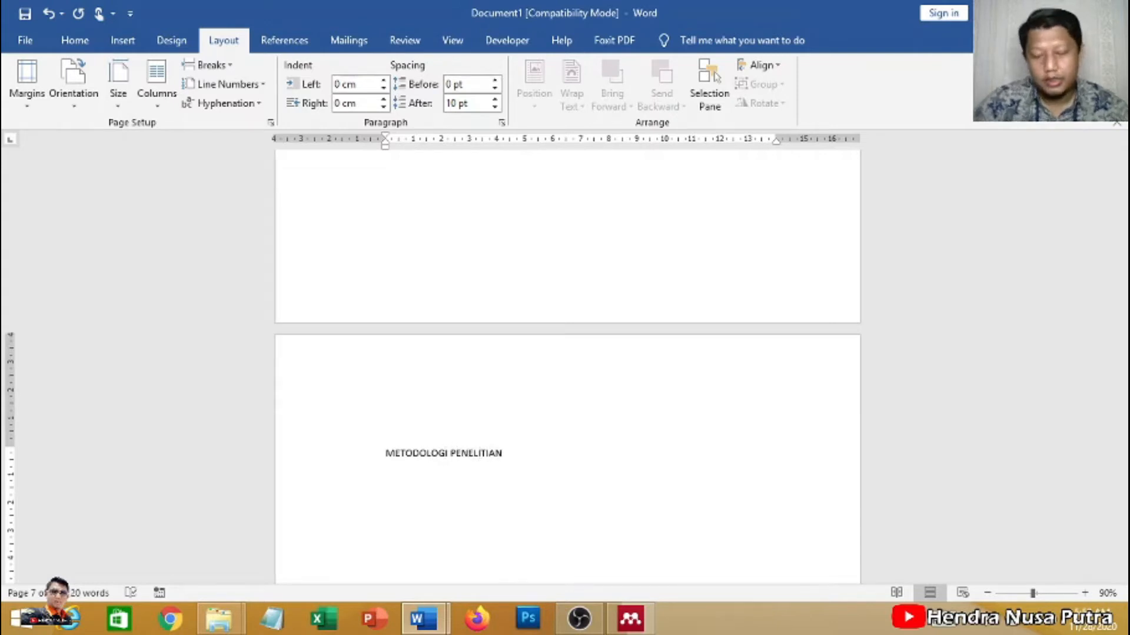
Insert a page break below METODOLOGI PENELITIAN and enter the heading "HASIL DAN PEMBAHASAN" on the new page.
{"action": "scroll", "coordinate": [555, 291], "scroll_direction": "down", "scroll_amount": 3}
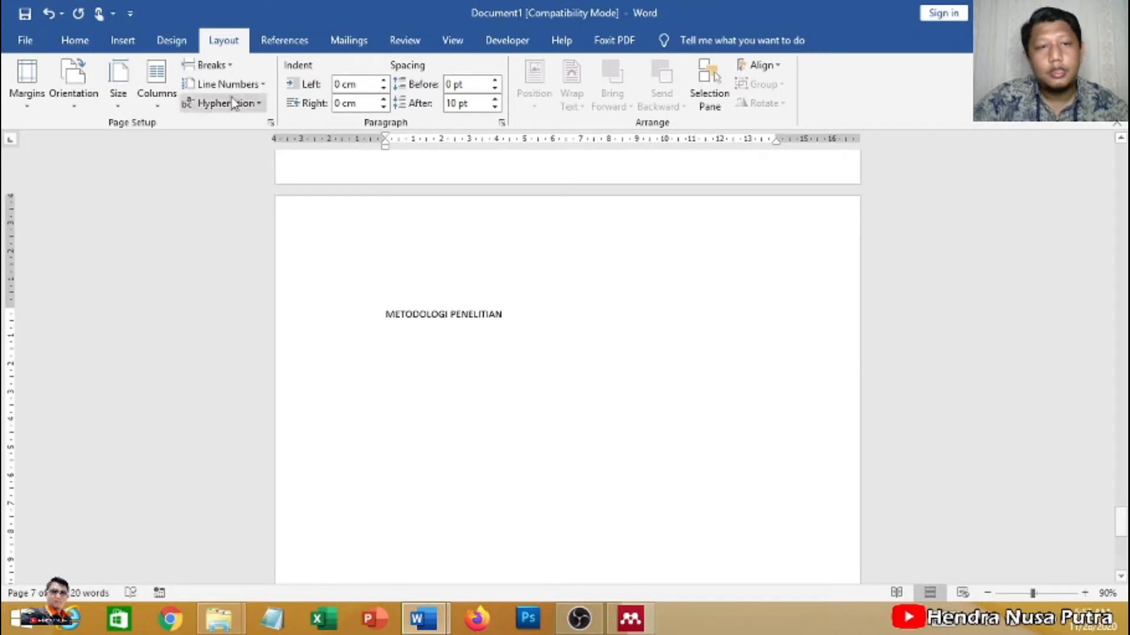
{"action": "left_click", "coordinate": [218, 66]}
{"action": "left_click", "coordinate": [248, 111]}
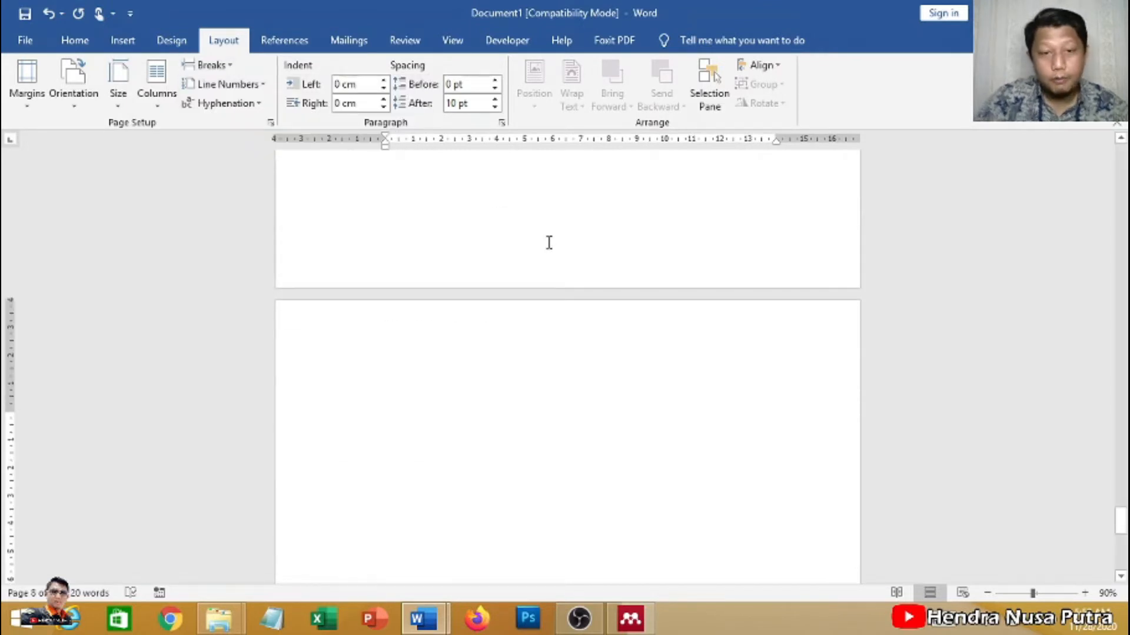
{"action": "type", "text": "HASIL DAN PEMBAHASAN"}
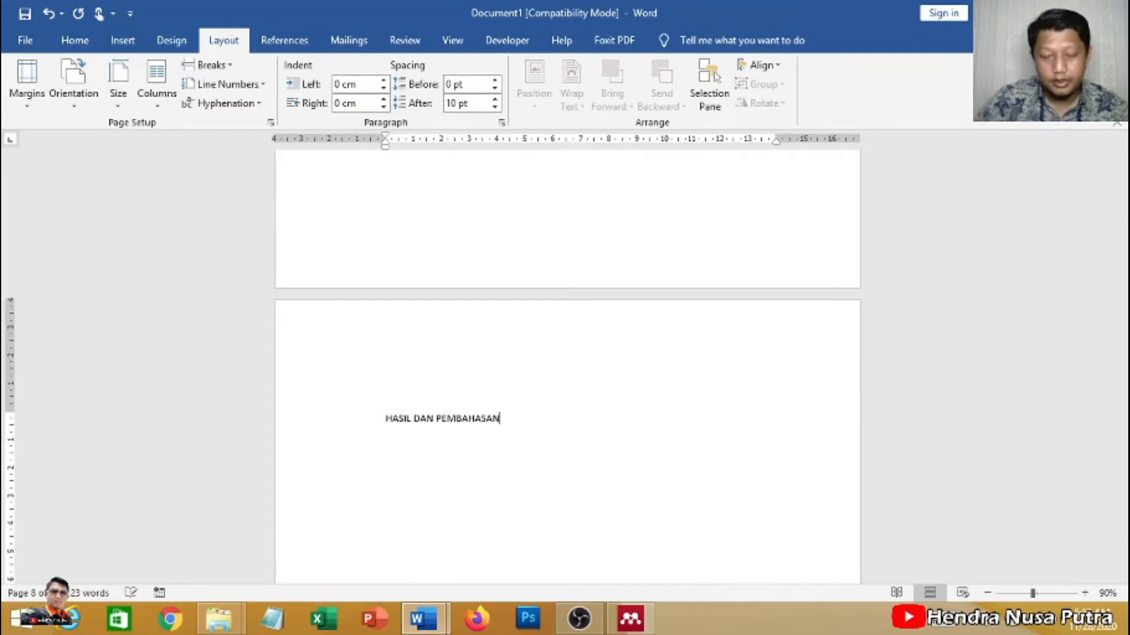
Insert a page break below HASIL DAN PEMBAHASAN and enter the heading "KESIMPULAN DAN SARAN" on the new page, followed by a new line.
{"action": "scroll", "coordinate": [235, 165], "scroll_direction": "down", "scroll_amount": 3}
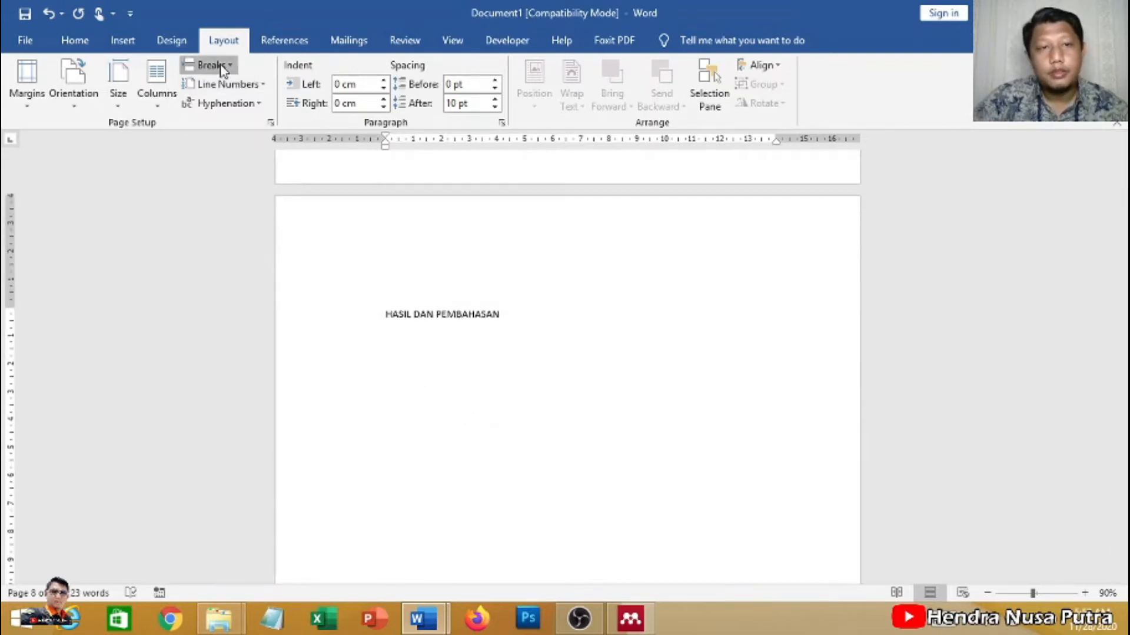
{"action": "left_click", "coordinate": [215, 66]}
{"action": "left_click", "coordinate": [275, 120]}
{"action": "scroll", "coordinate": [466, 323], "scroll_direction": "down", "scroll_amount": 2}
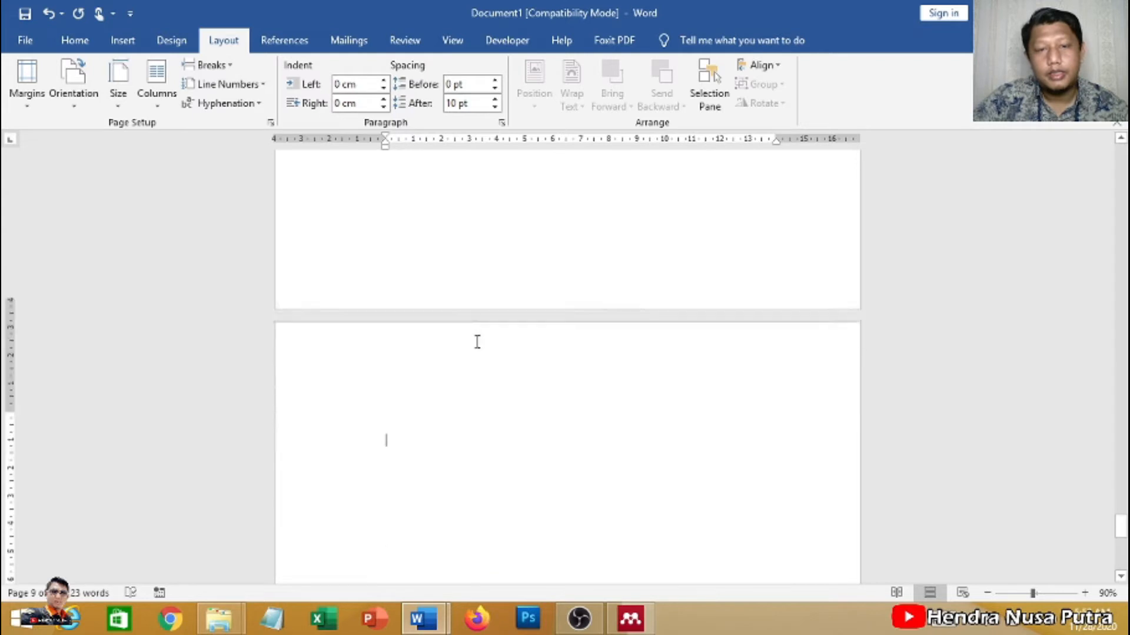
{"action": "type", "text": "KESIMPULAN DAN SARAN"}
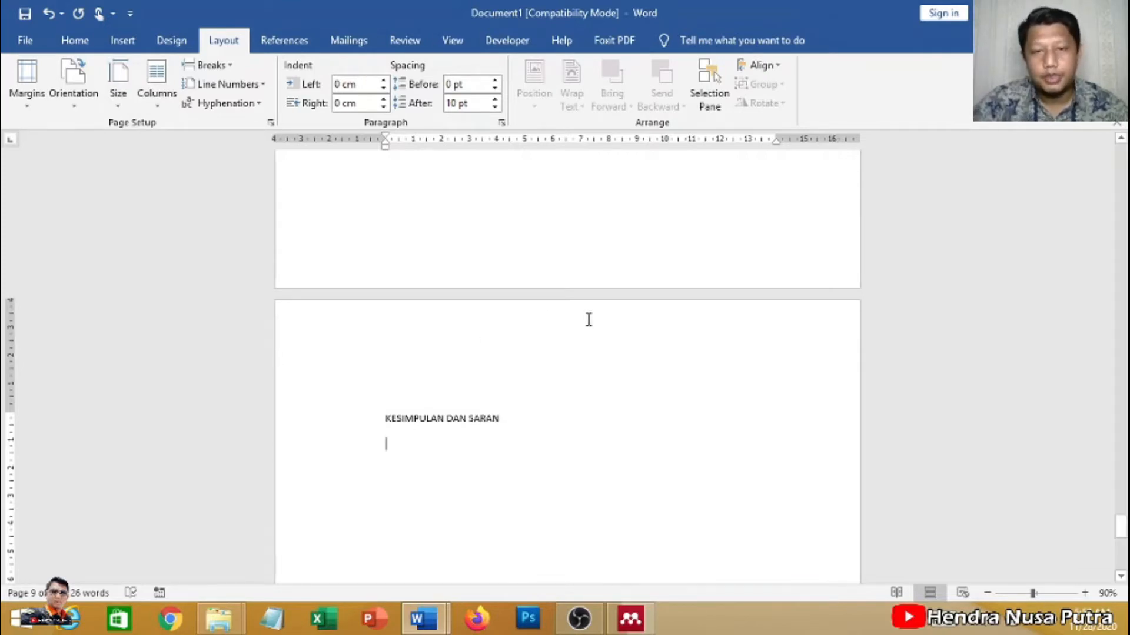
Insert a page break below KESIMPULAN DAN SARAN and enter the heading "DAFTAR PUSTAKA" on the new page.
{"action": "scroll", "coordinate": [565, 329], "scroll_direction": "down", "scroll_amount": 2}
{"action": "left_click", "coordinate": [228, 66]}
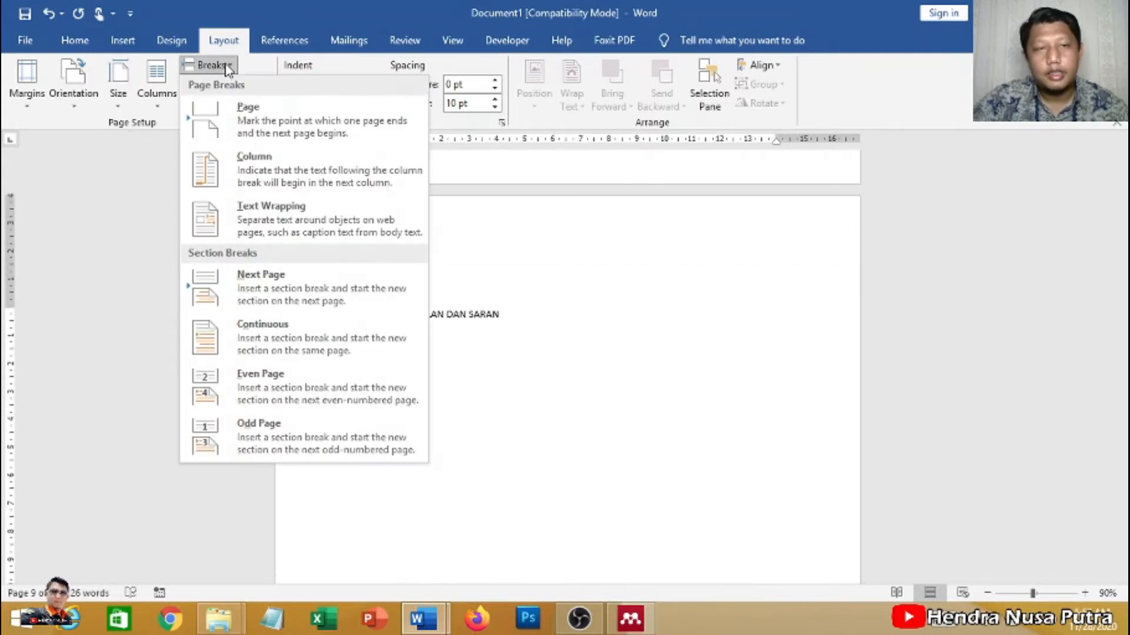
{"action": "left_click", "coordinate": [264, 118]}
{"action": "scroll", "coordinate": [588, 283], "scroll_direction": "down", "scroll_amount": 2}
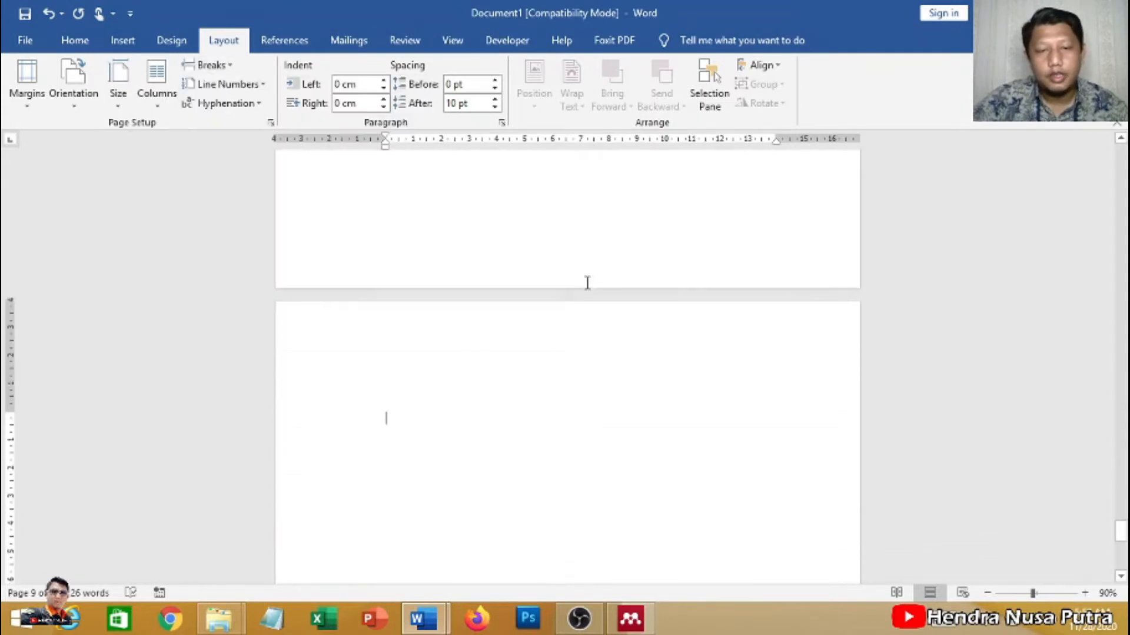
{"action": "type", "text": "DAFTAR PUSTAKA"}
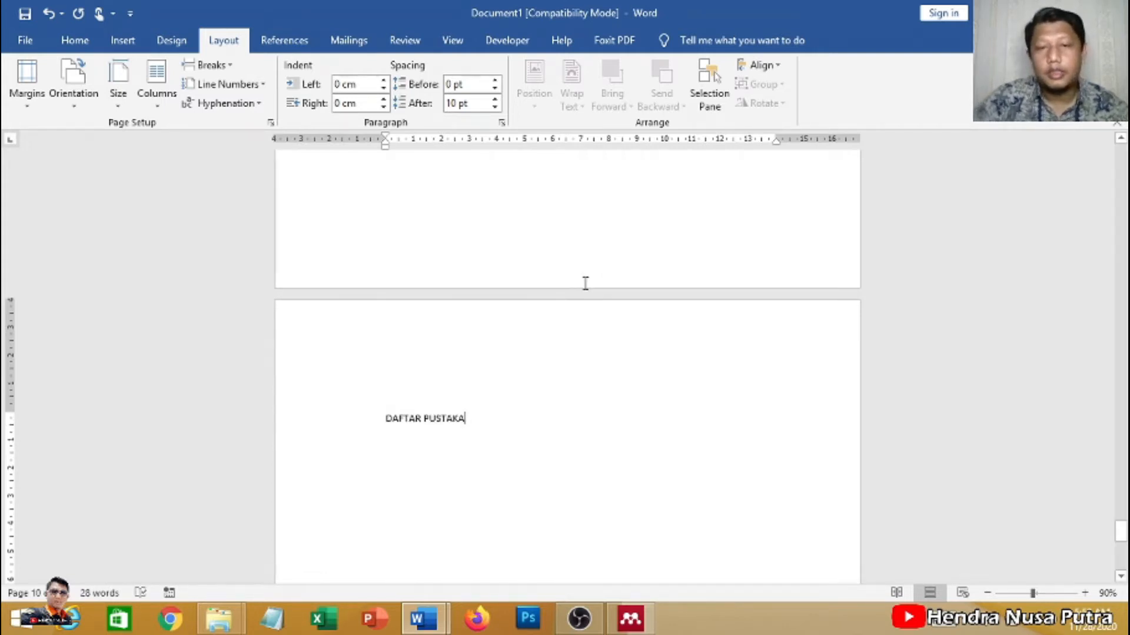
Review the page layout and headings from DAFTAR PUSTAKA back through the chapters to the front-matter pages.
{"action": "scroll", "coordinate": [588, 291], "scroll_direction": "down", "scroll_amount": 3}
{"action": "scroll", "coordinate": [588, 298], "scroll_direction": "up", "scroll_amount": 8}
{"action": "scroll", "coordinate": [578, 298], "scroll_direction": "up", "scroll_amount": 10}
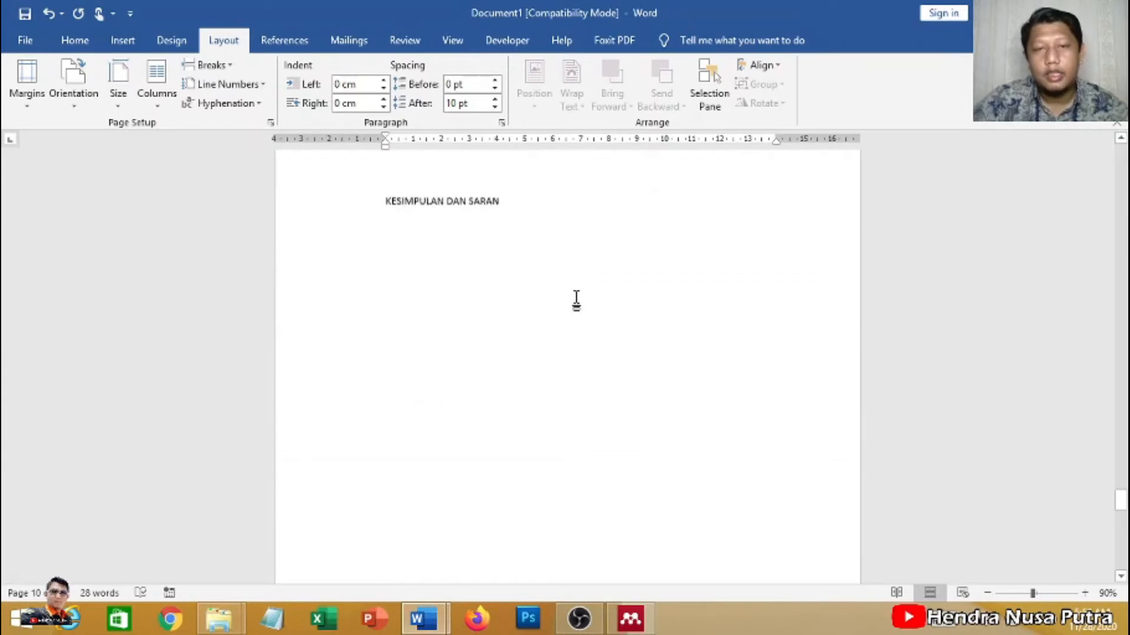
{"action": "scroll", "coordinate": [575, 303], "scroll_direction": "up", "scroll_amount": 20}
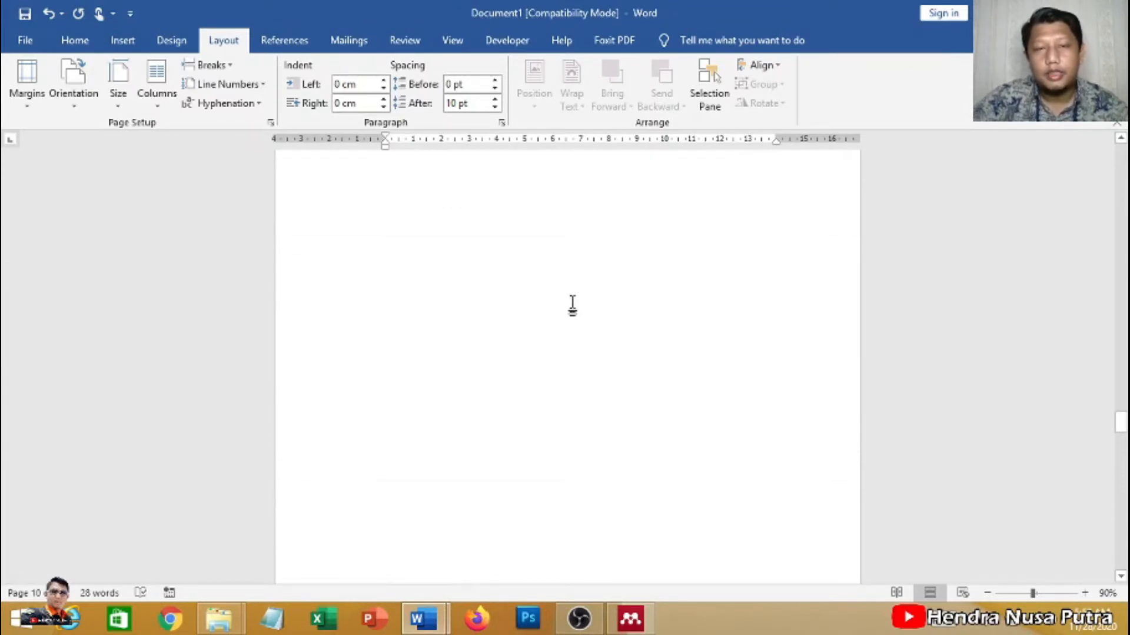
{"action": "scroll", "coordinate": [540, 300], "scroll_direction": "up", "scroll_amount": 20}
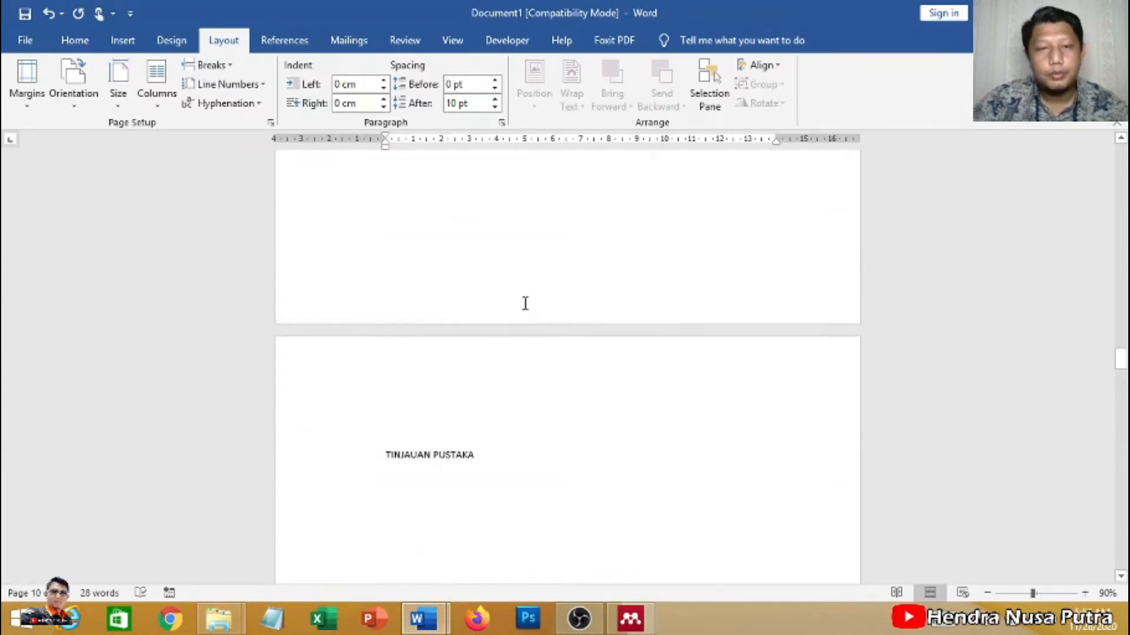
{"action": "scroll", "coordinate": [509, 316], "scroll_direction": "up", "scroll_amount": 6}
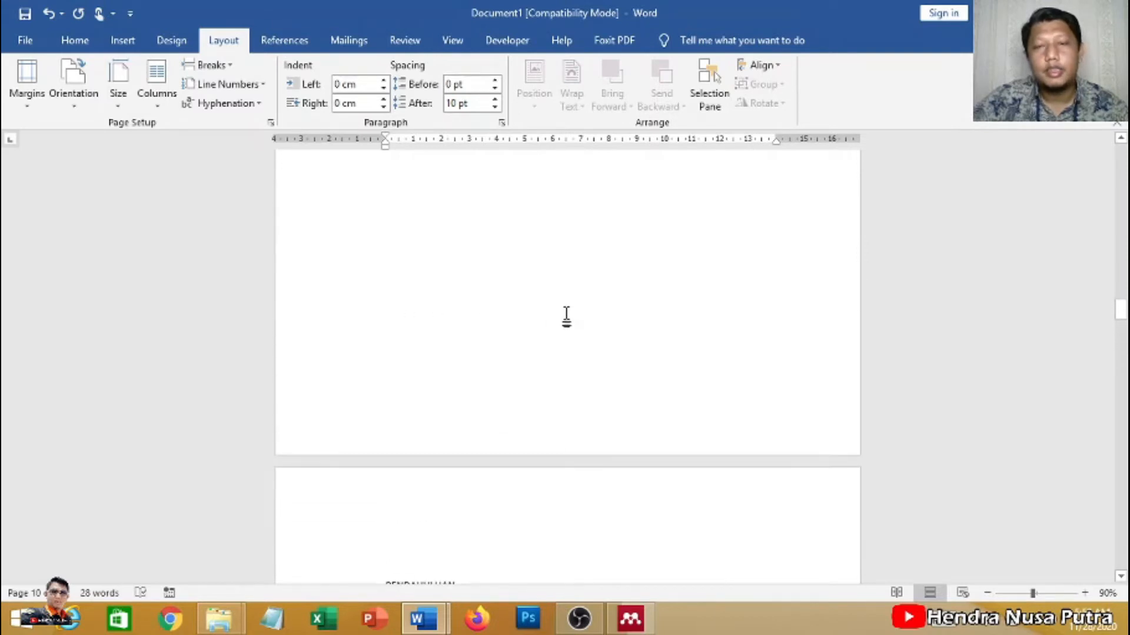
{"action": "scroll", "coordinate": [615, 303], "scroll_direction": "up", "scroll_amount": 10}
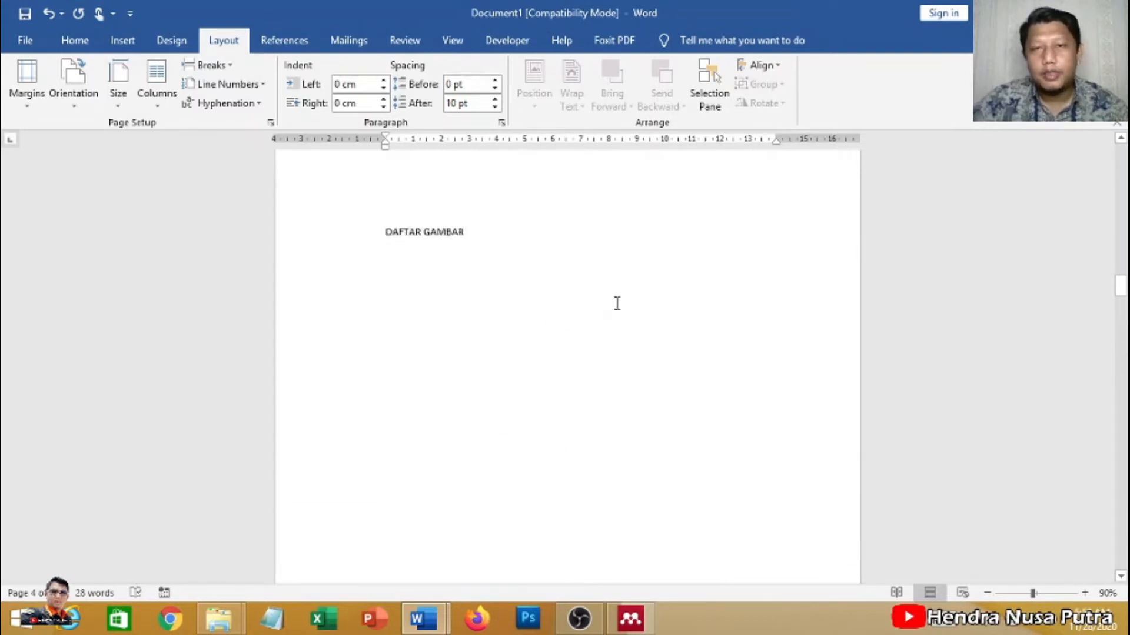
{"action": "scroll", "coordinate": [560, 321], "scroll_direction": "up", "scroll_amount": 10}
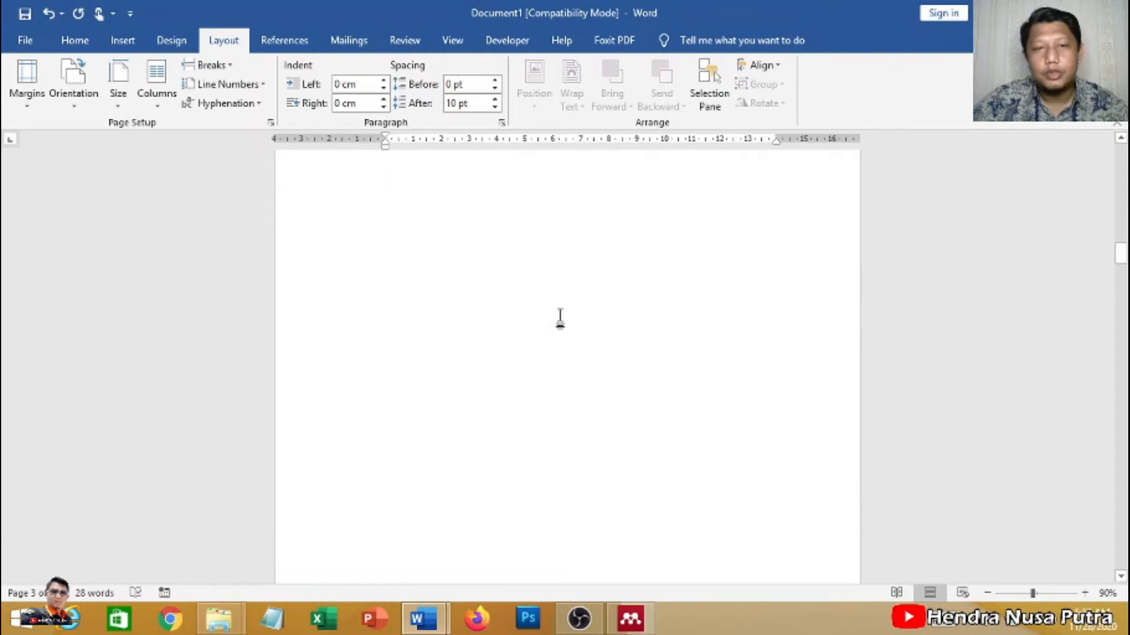
{"action": "scroll", "coordinate": [909, 362], "scroll_direction": "down", "scroll_amount": 12}
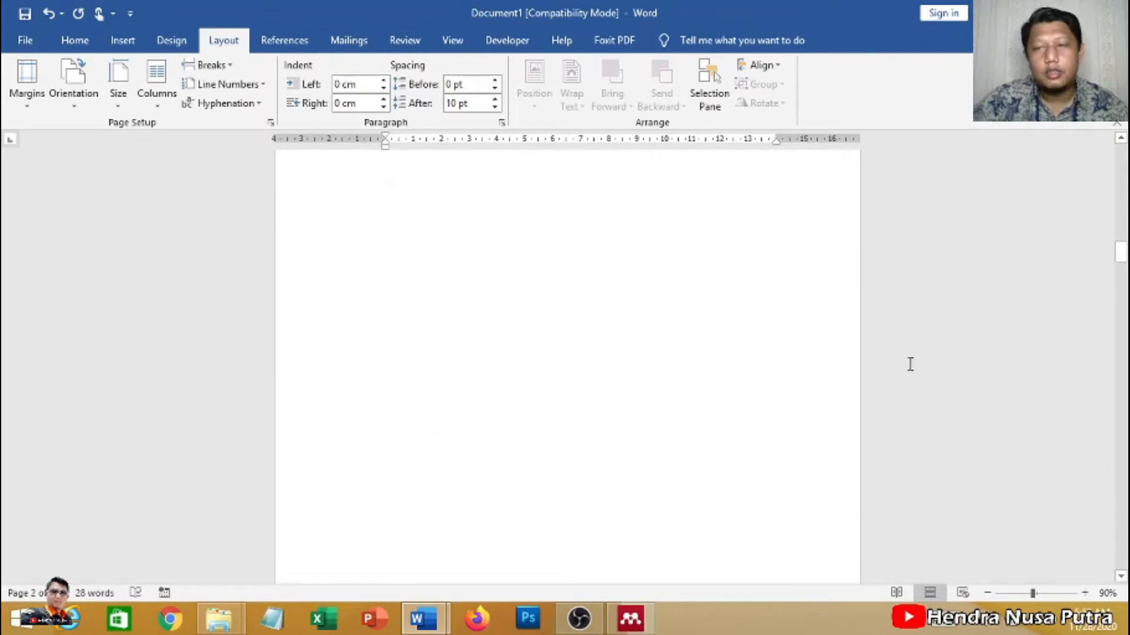
{"action": "scroll", "coordinate": [578, 360], "scroll_direction": "down", "scroll_amount": 12}
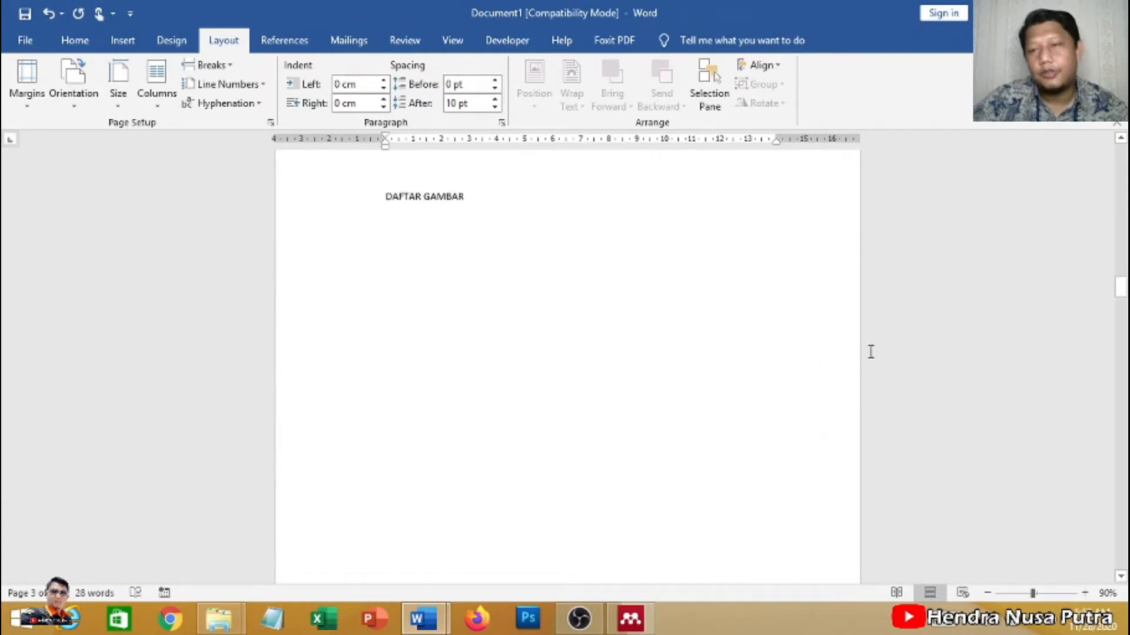
Examine the separate pages holding the PENDAHULUAN and TINJAUAN PUSTAKA headings.
{"action": "scroll", "coordinate": [530, 327], "scroll_direction": "down", "scroll_amount": 3}
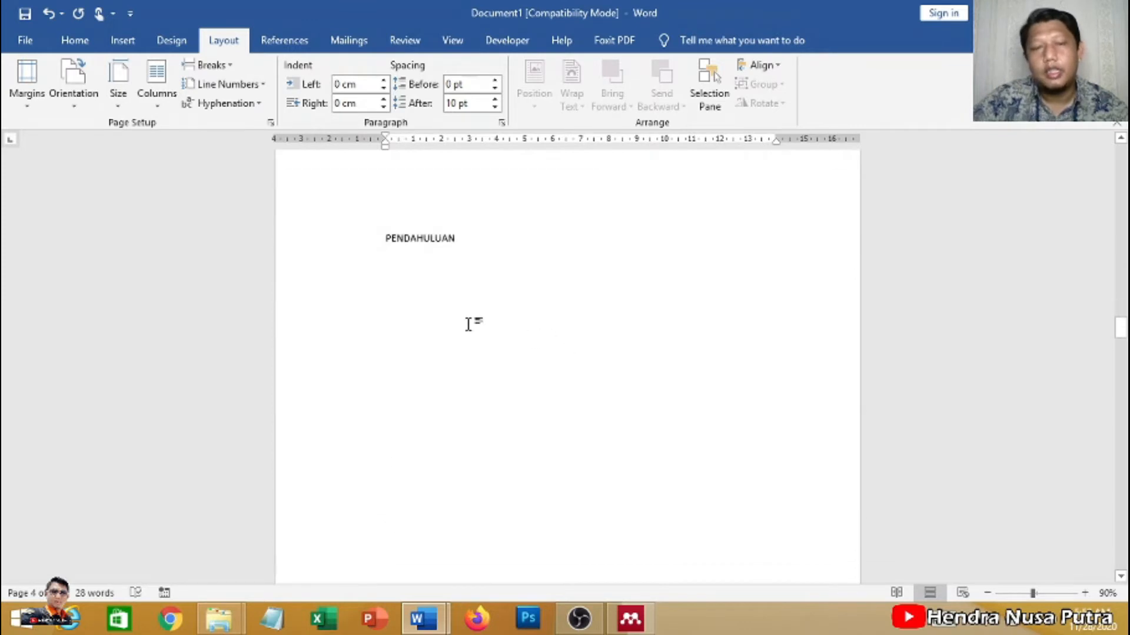
{"action": "scroll", "coordinate": [544, 297], "scroll_direction": "up", "scroll_amount": 2}
{"action": "scroll", "coordinate": [465, 297], "scroll_direction": "down", "scroll_amount": 2, "text": "ctrl"}
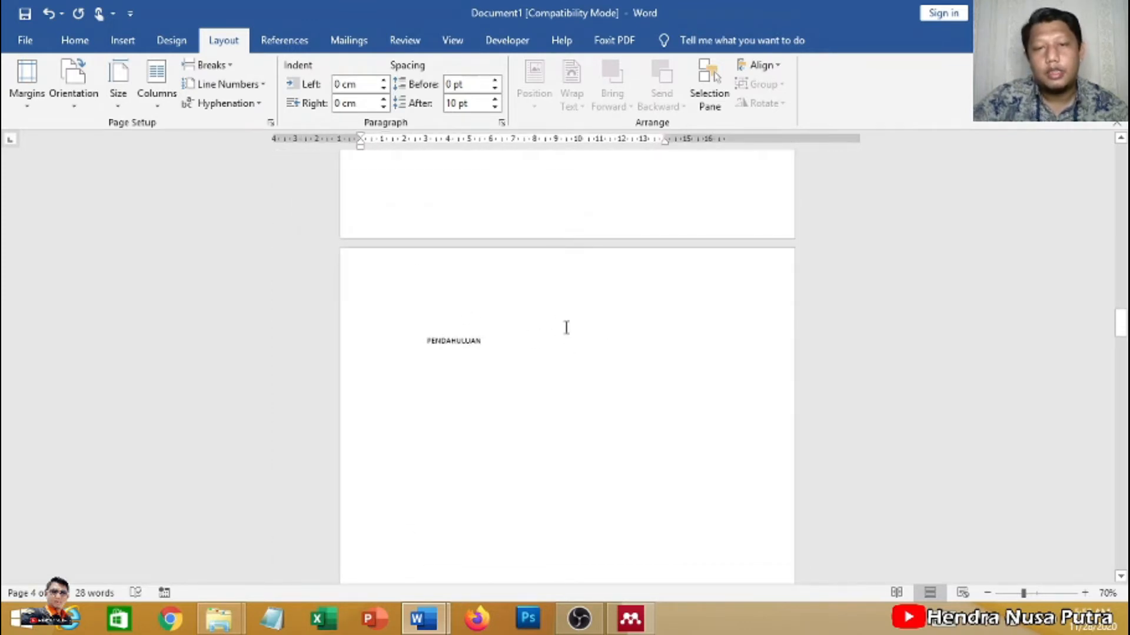
{"action": "scroll", "coordinate": [577, 350], "scroll_direction": "down", "scroll_amount": 1}
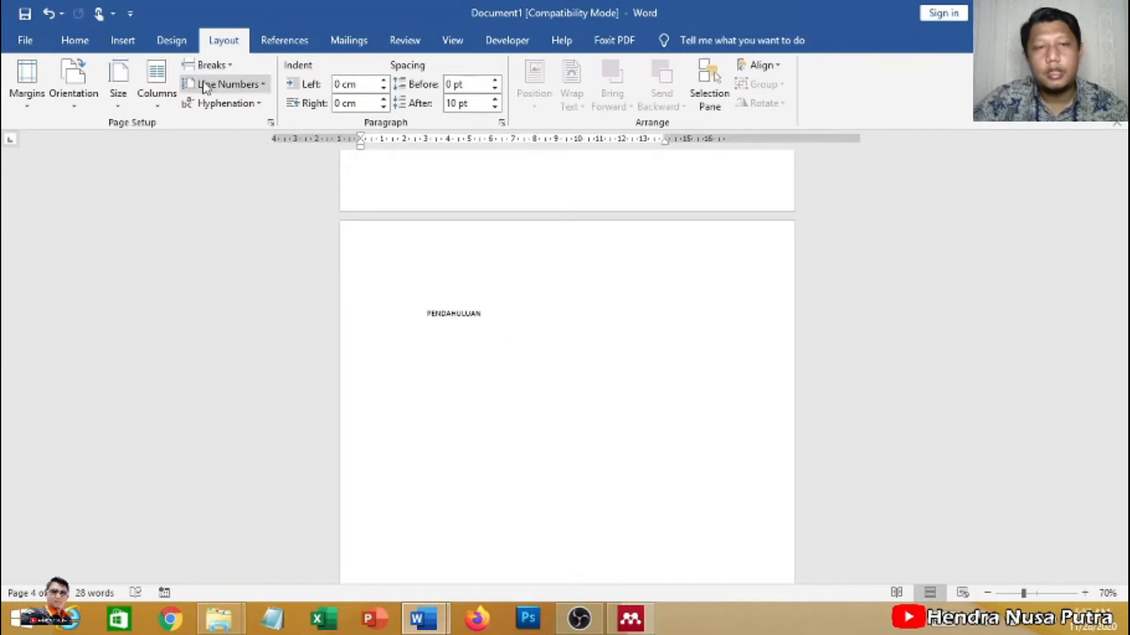
{"action": "left_click", "coordinate": [489, 308]}
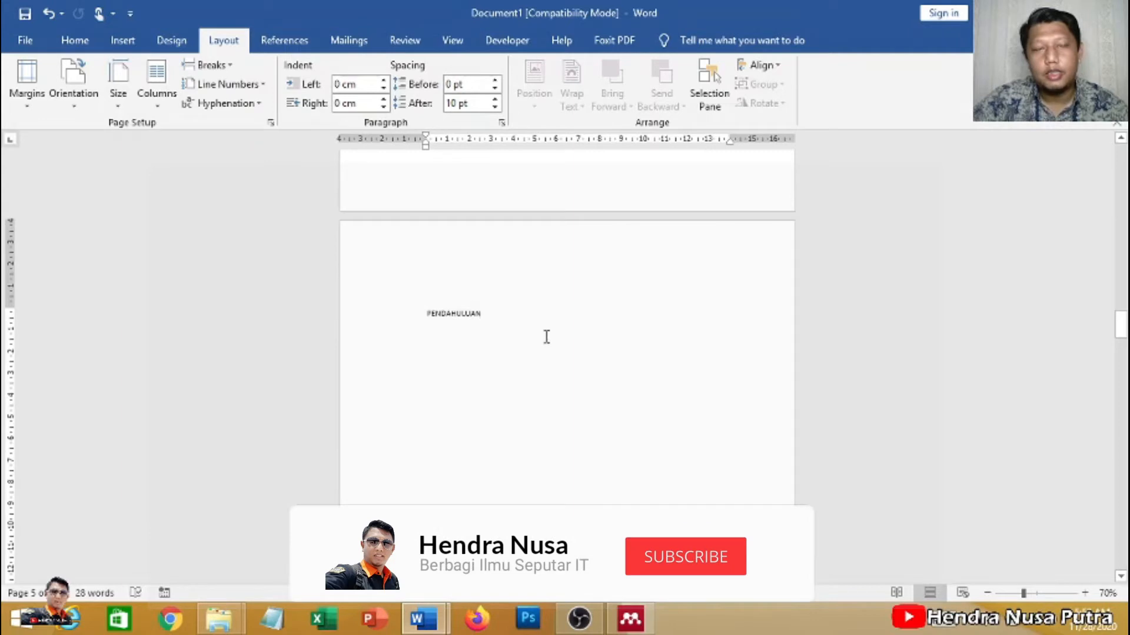
{"action": "scroll", "coordinate": [547, 353], "scroll_direction": "down", "scroll_amount": 7}
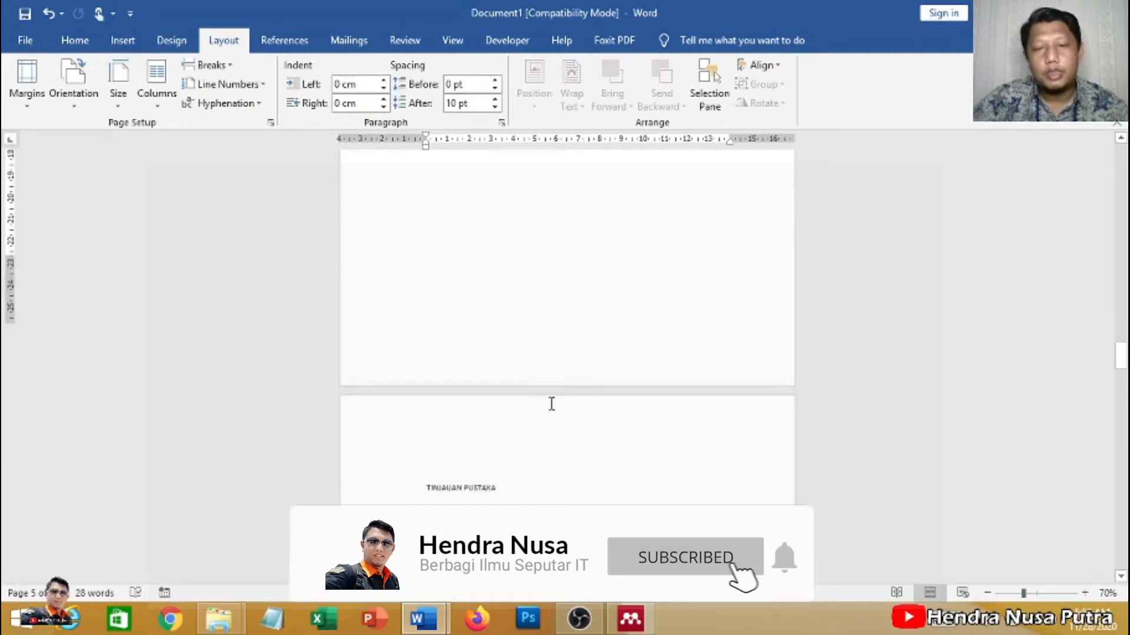
{"action": "scroll", "coordinate": [552, 404], "scroll_direction": "down", "scroll_amount": 2}
{"action": "left_click_drag", "start_coordinate": [421, 396], "coordinate": [550, 406]}
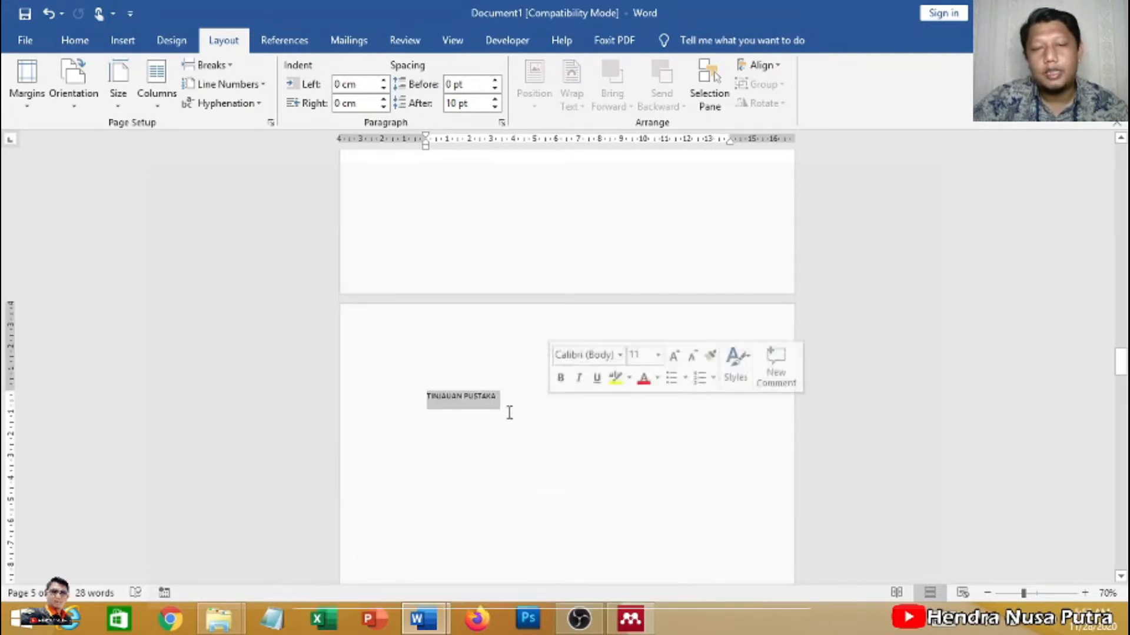
{"action": "scroll", "coordinate": [500, 376], "scroll_direction": "up", "scroll_amount": 15}
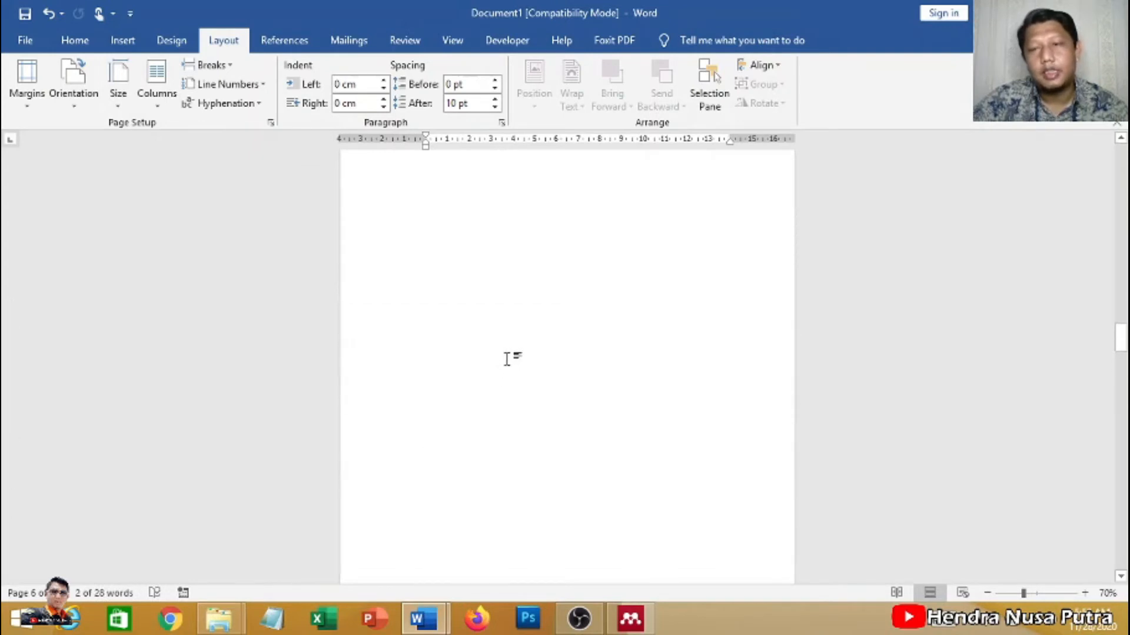
{"action": "scroll", "coordinate": [471, 383], "scroll_direction": "up", "scroll_amount": 1}
{"action": "scroll", "coordinate": [474, 378], "scroll_direction": "down", "scroll_amount": 4}
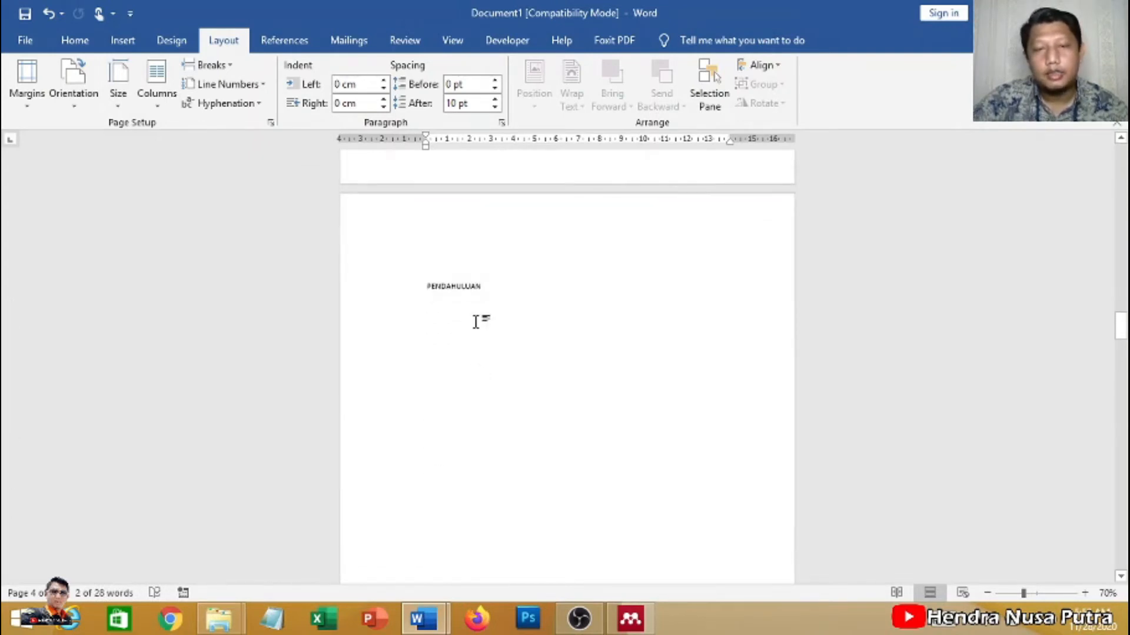
Apply the Heading 1 style to the chapter title PENDAHULUAN.
{"action": "scroll", "coordinate": [476, 321], "scroll_direction": "up", "scroll_amount": 5, "text": "ctrl"}
{"action": "left_click", "coordinate": [323, 291]}
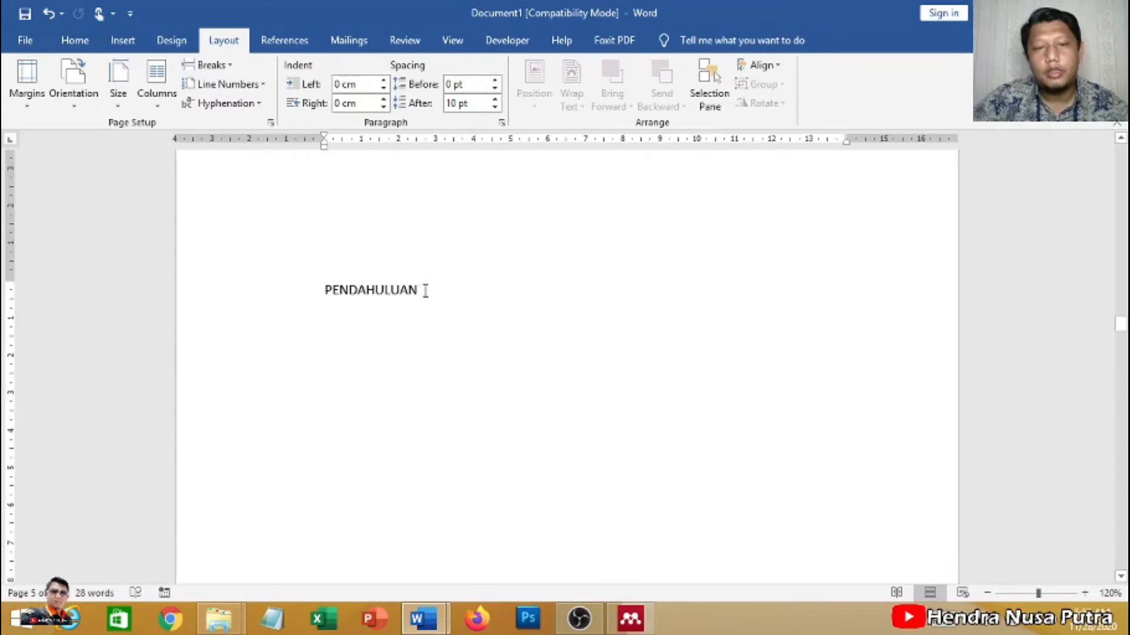
{"action": "left_click_drag", "start_coordinate": [426, 290], "coordinate": [324, 291]}
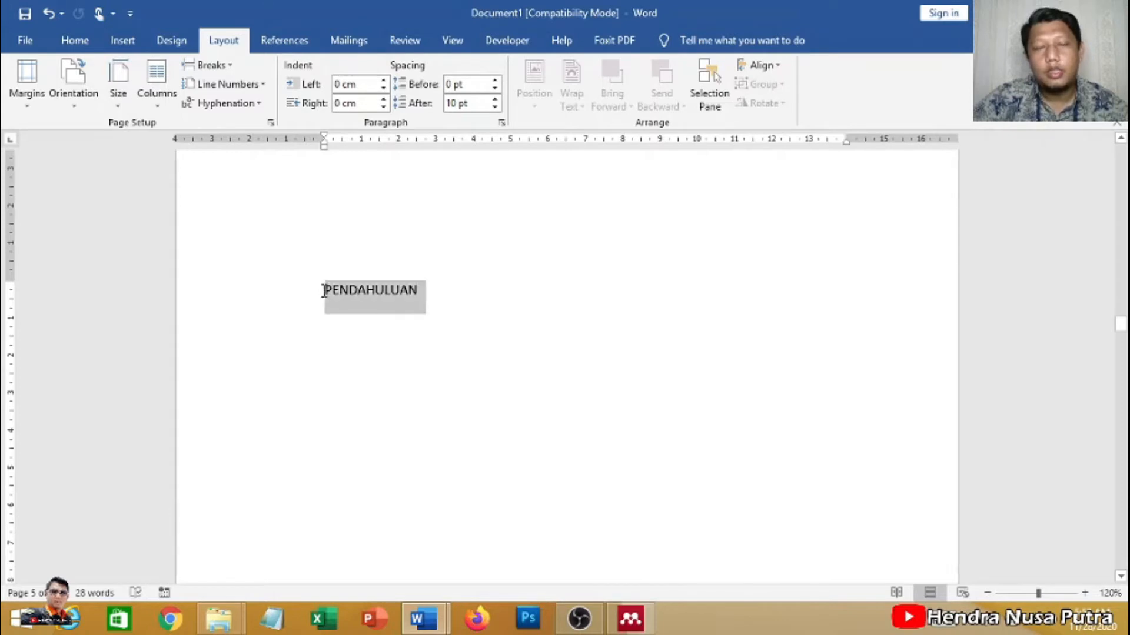
{"action": "left_click", "coordinate": [419, 302]}
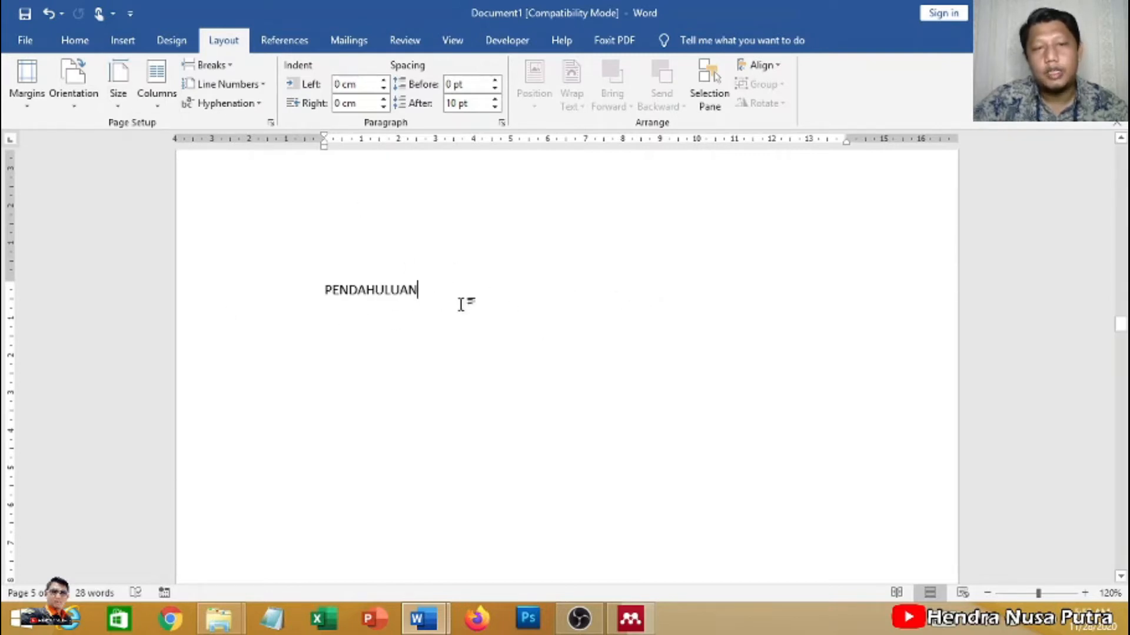
{"action": "left_click_drag", "start_coordinate": [418, 290], "coordinate": [324, 293]}
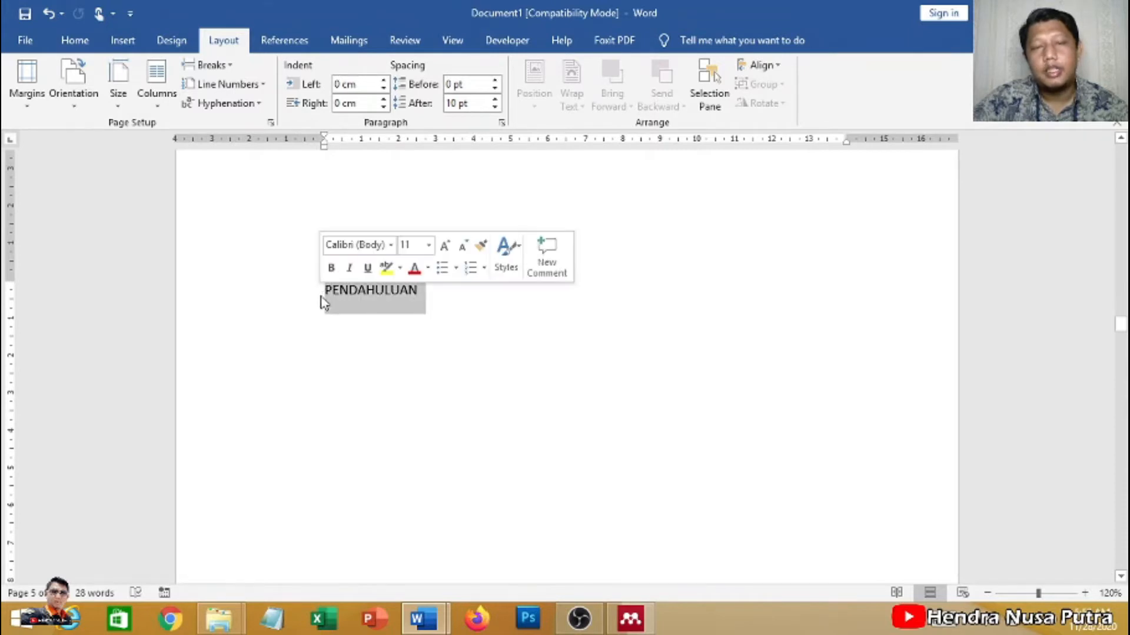
{"action": "left_click", "coordinate": [419, 292]}
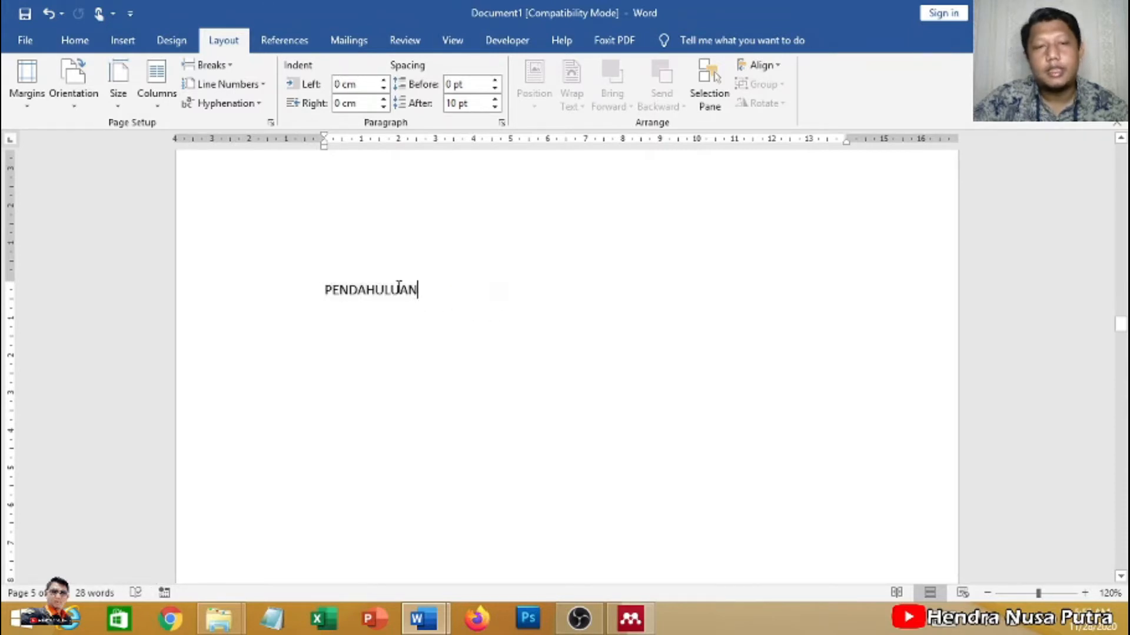
{"action": "left_click", "coordinate": [74, 50]}
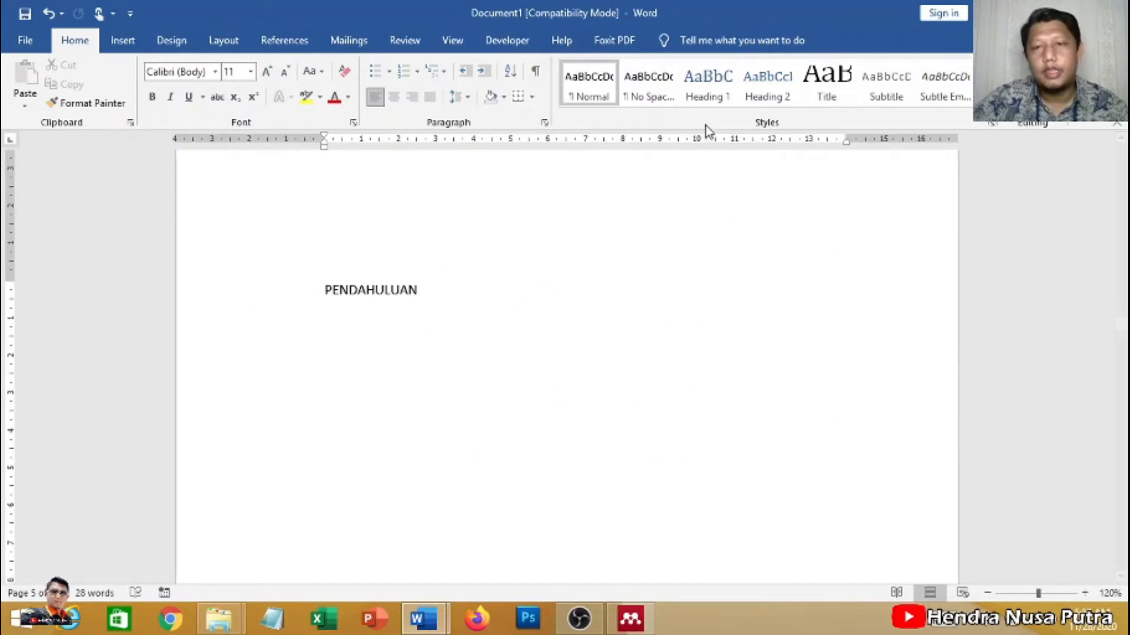
{"action": "left_click", "coordinate": [711, 98]}
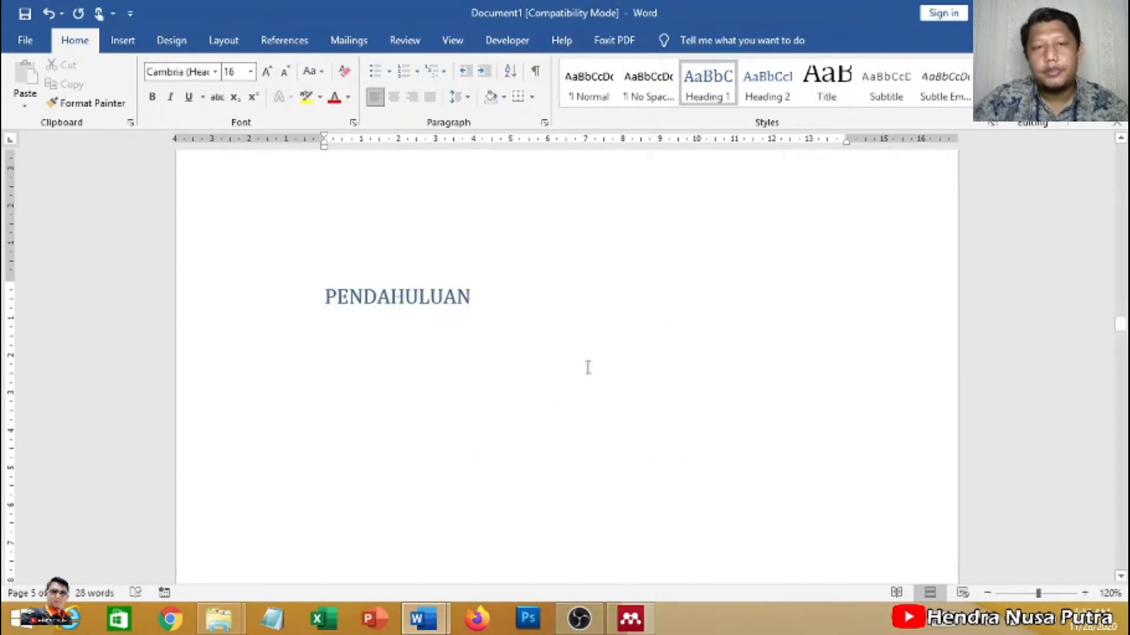
Modify the Heading 1 style to use Times New Roman at 14 pt with the Automatic font color.
{"action": "scroll", "coordinate": [351, 300], "scroll_direction": "down", "scroll_amount": 2}
{"action": "scroll", "coordinate": [358, 300], "scroll_direction": "up", "scroll_amount": 1}
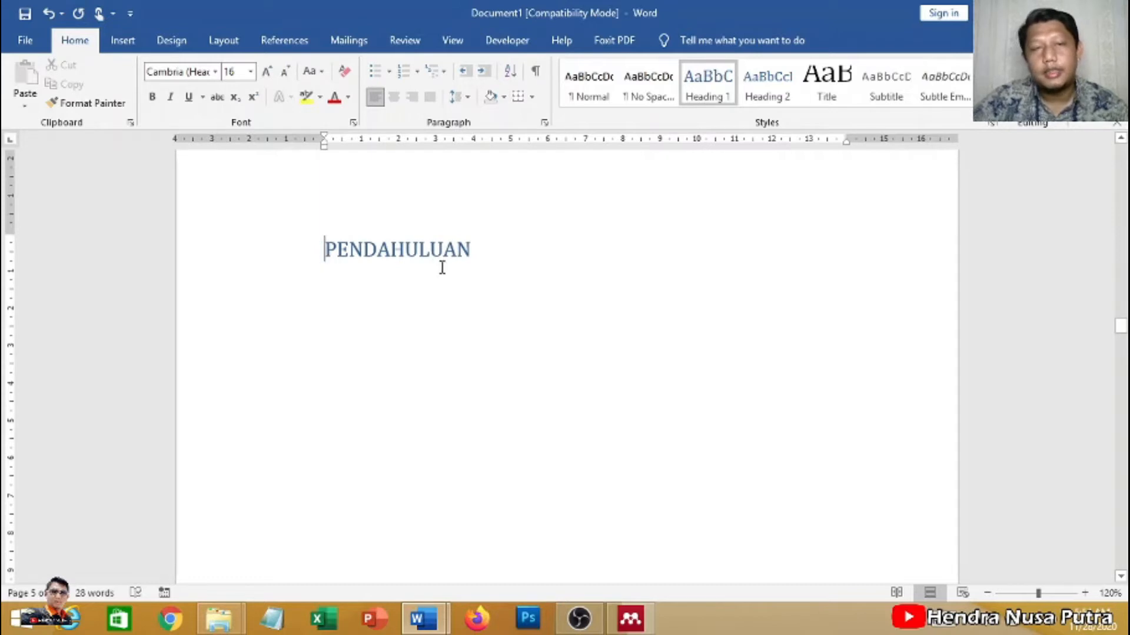
{"action": "right_click", "coordinate": [708, 85]}
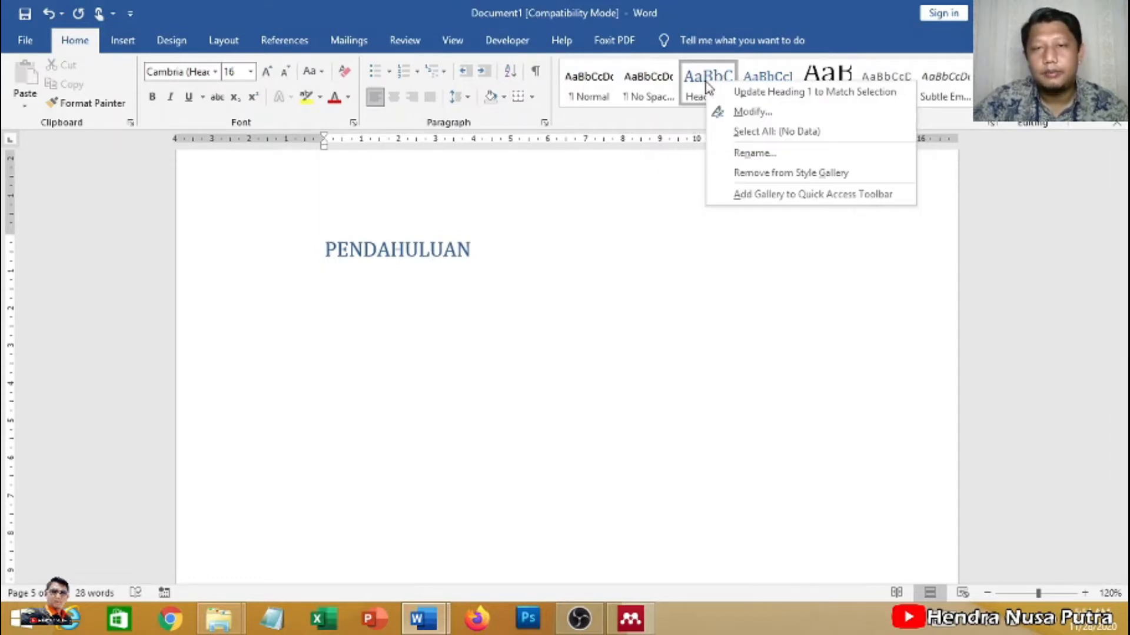
{"action": "left_click", "coordinate": [751, 111]}
{"action": "left_click_drag", "start_coordinate": [701, 150], "coordinate": [661, 103]}
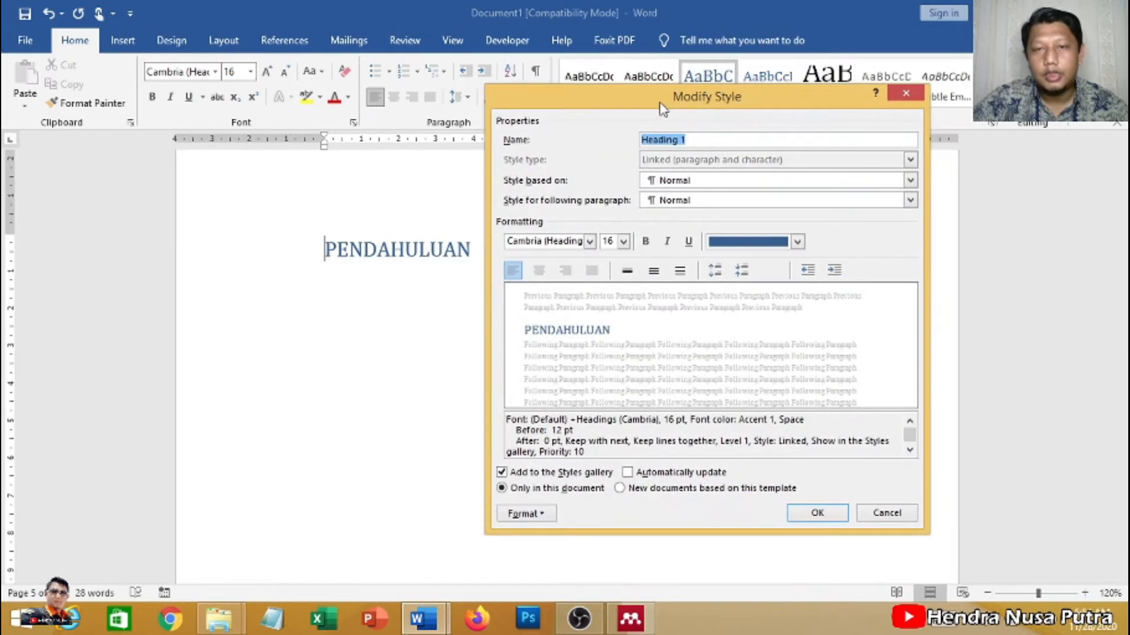
{"action": "left_click", "coordinate": [589, 241]}
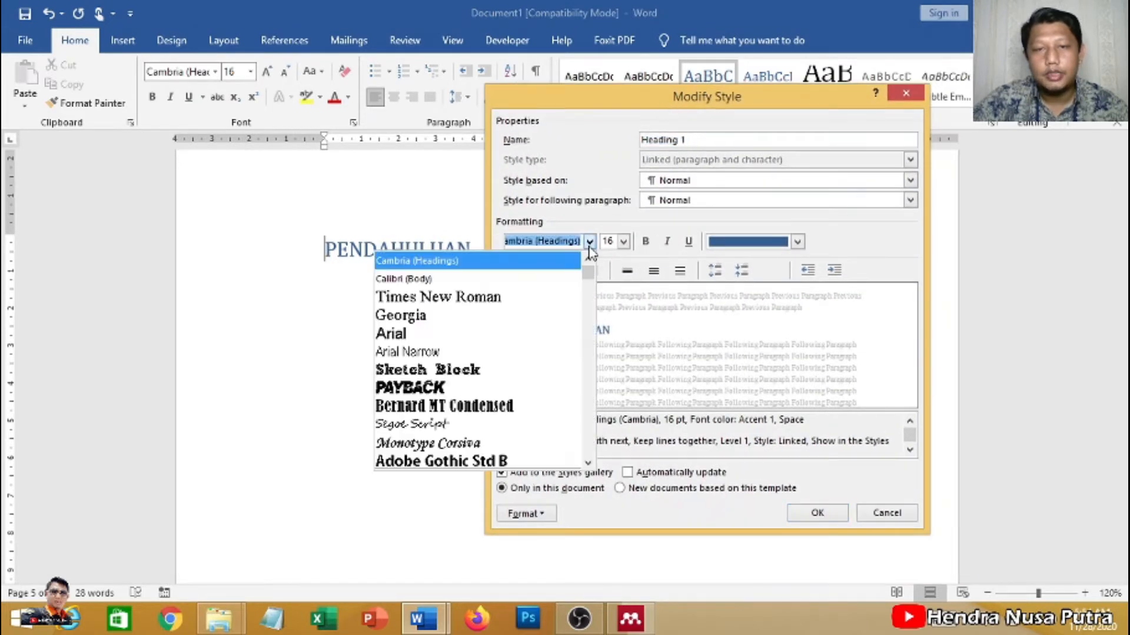
{"action": "left_click", "coordinate": [536, 297]}
{"action": "left_click", "coordinate": [624, 243]}
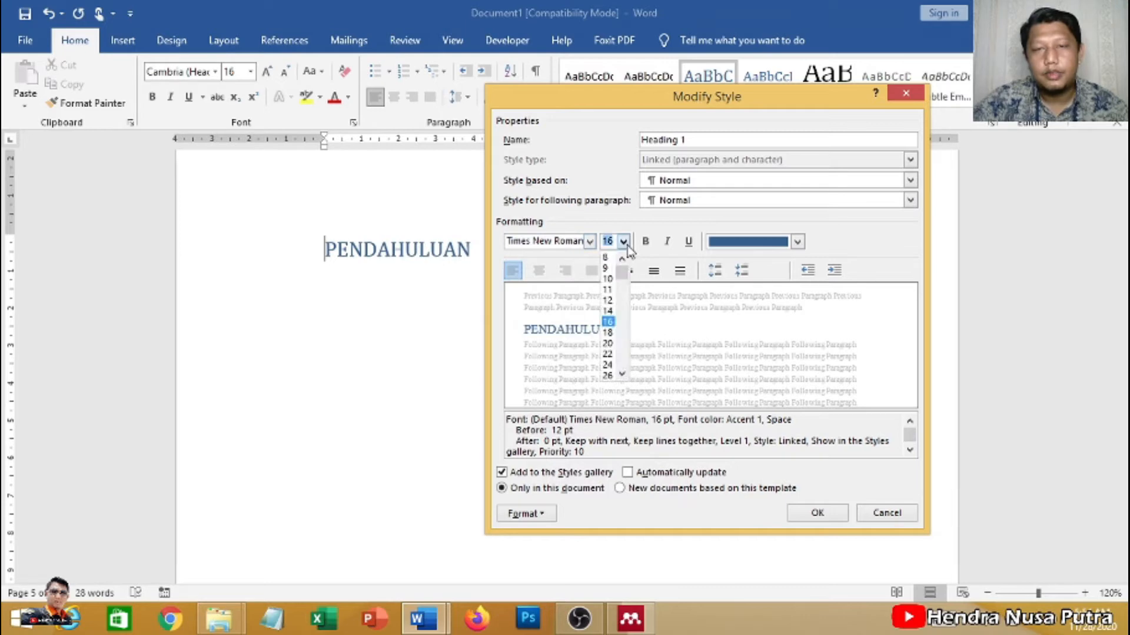
{"action": "left_click", "coordinate": [610, 312]}
{"action": "left_click", "coordinate": [756, 242]}
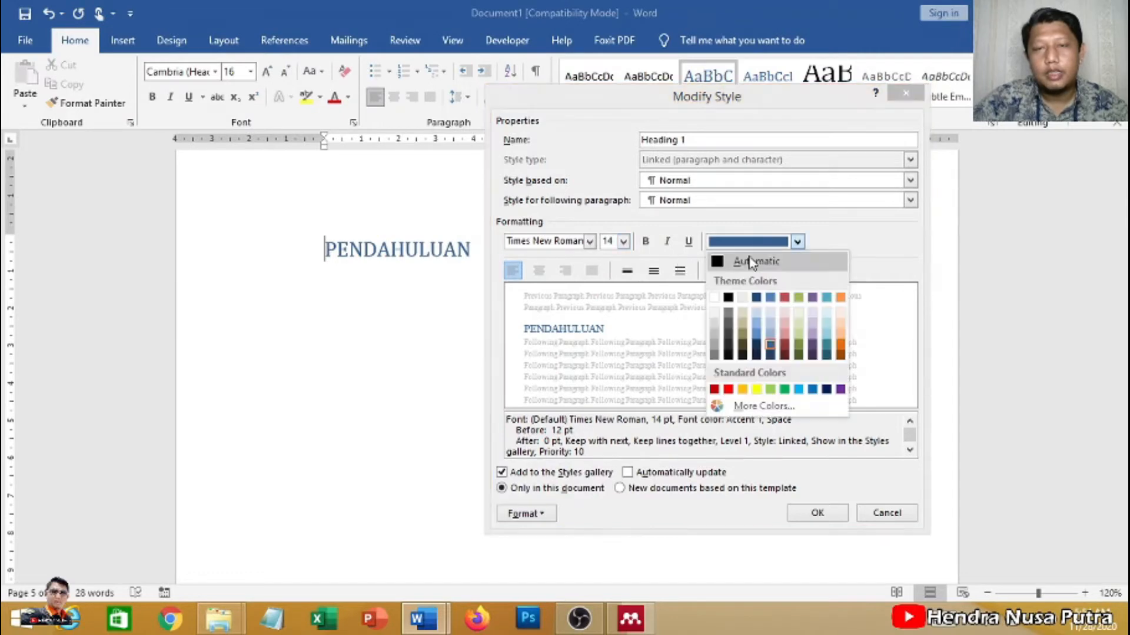
{"action": "left_click", "coordinate": [746, 268]}
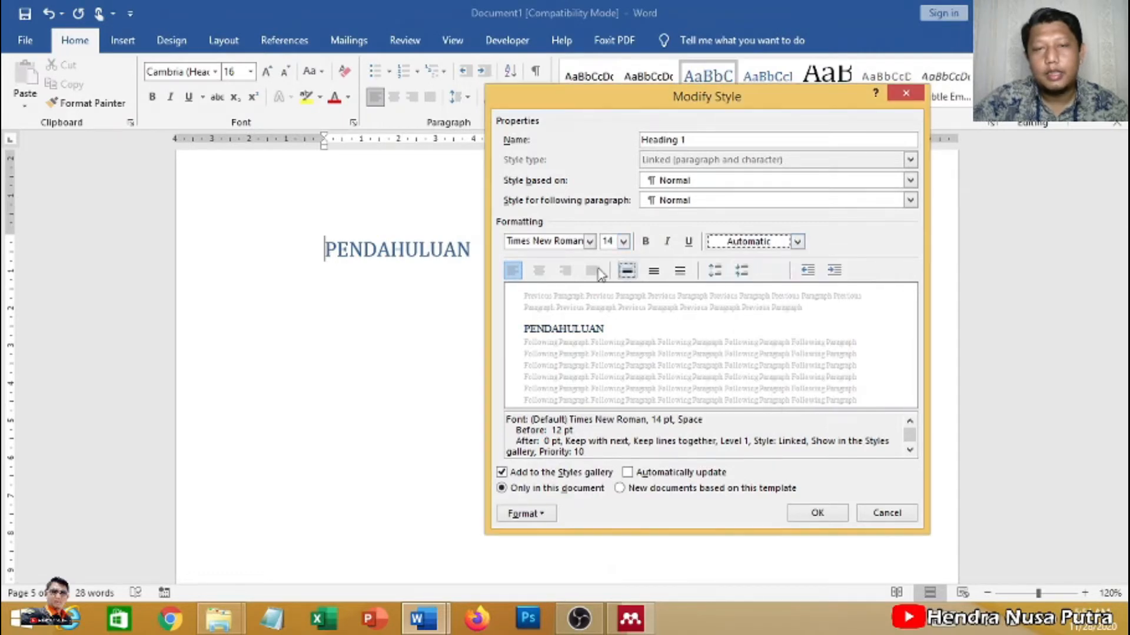
{"action": "left_click", "coordinate": [823, 513]}
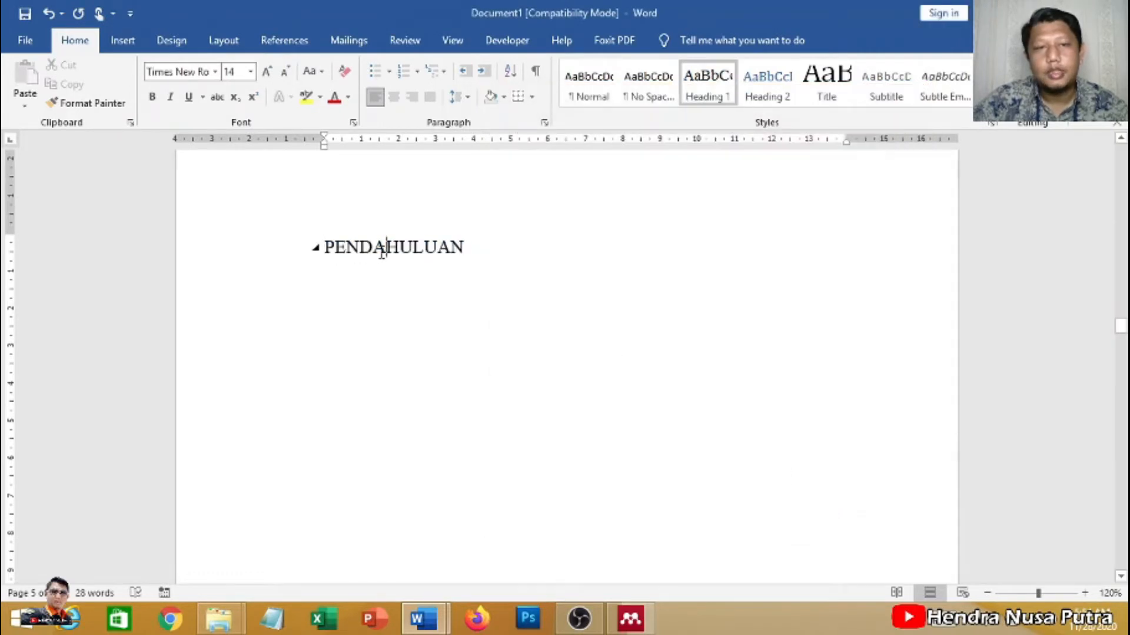
Apply the Heading 1 style to the chapter titles TINJAUAN PUSTAKA and METODOLOGI PENELITIAN.
{"action": "scroll", "coordinate": [365, 270], "scroll_direction": "down", "scroll_amount": 15}
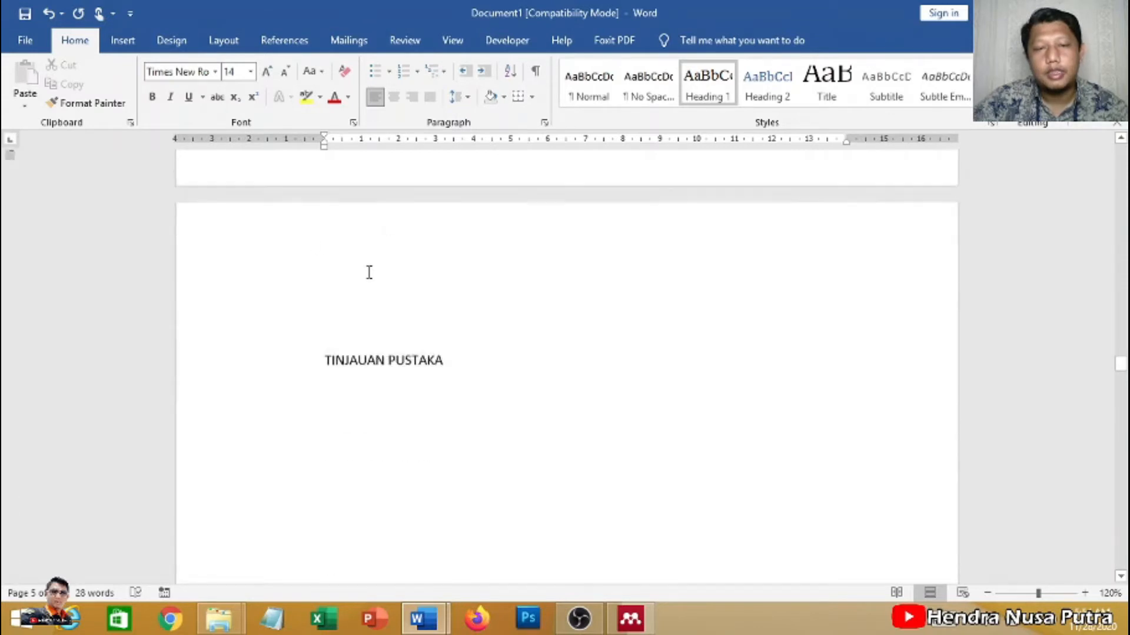
{"action": "left_click", "coordinate": [328, 331]}
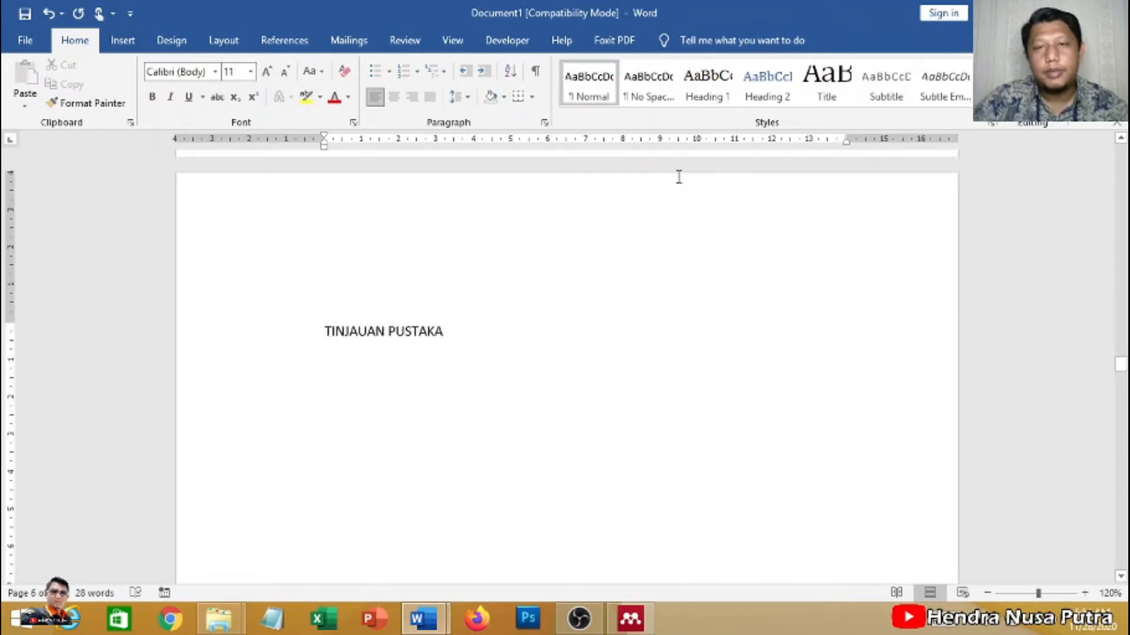
{"action": "left_click", "coordinate": [707, 89]}
{"action": "scroll", "coordinate": [400, 381], "scroll_direction": "down", "scroll_amount": 10}
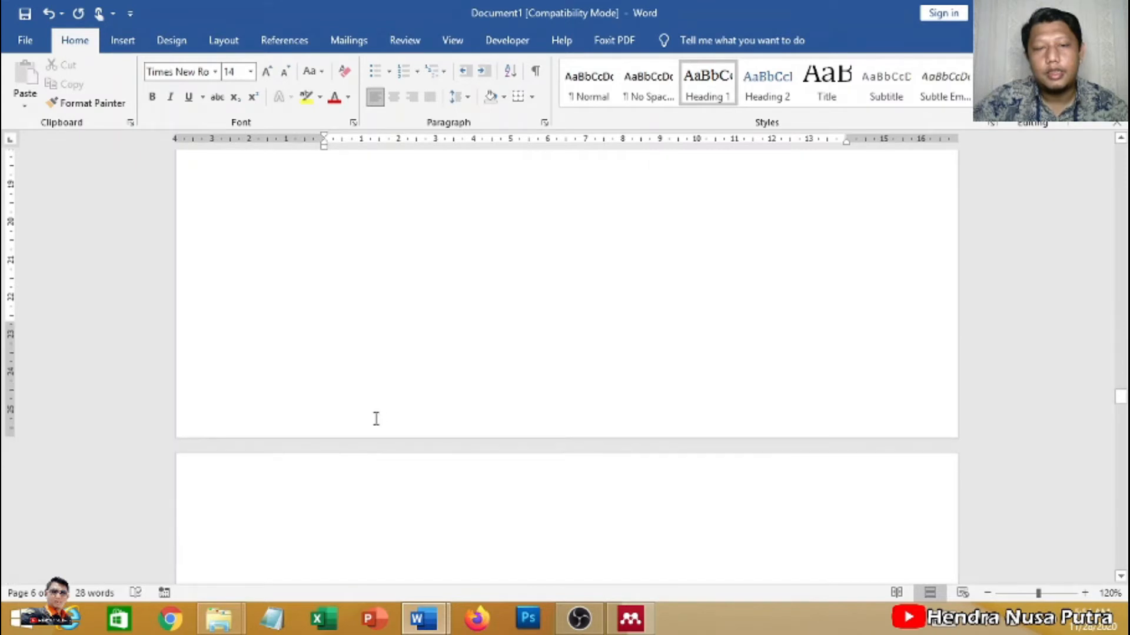
{"action": "left_click", "coordinate": [329, 421]}
{"action": "left_click", "coordinate": [704, 88]}
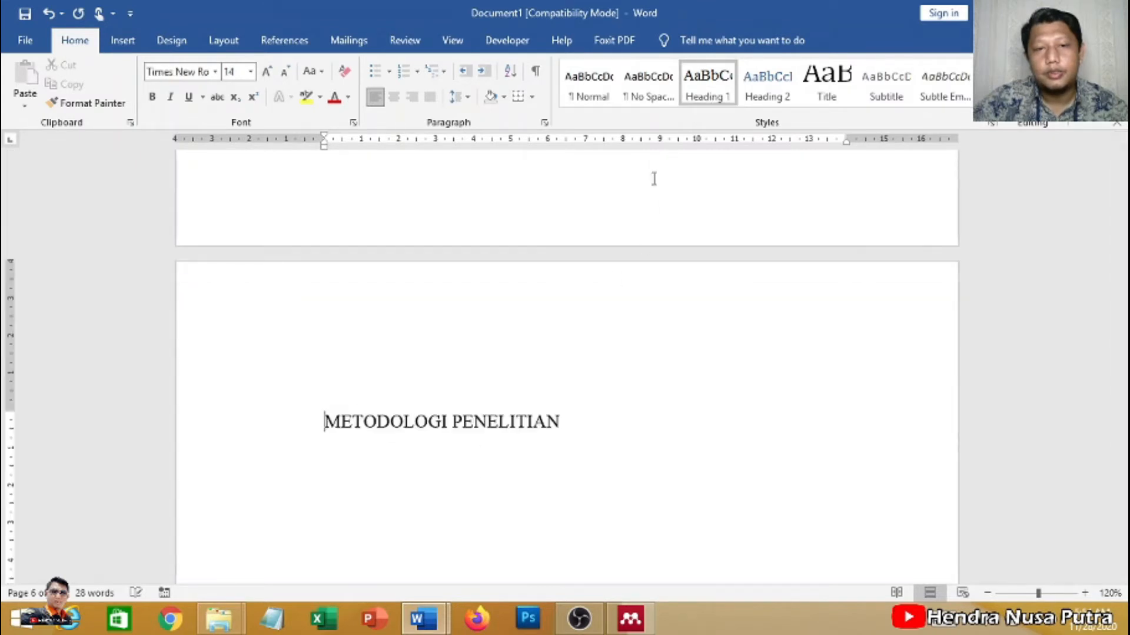
Apply the Heading 1 style to the chapter titles HASIL DAN PEMBAHASAN and KESIMPULAN DAN SARAN.
{"action": "scroll", "coordinate": [376, 446], "scroll_direction": "down", "scroll_amount": 10}
{"action": "left_click", "coordinate": [330, 461]}
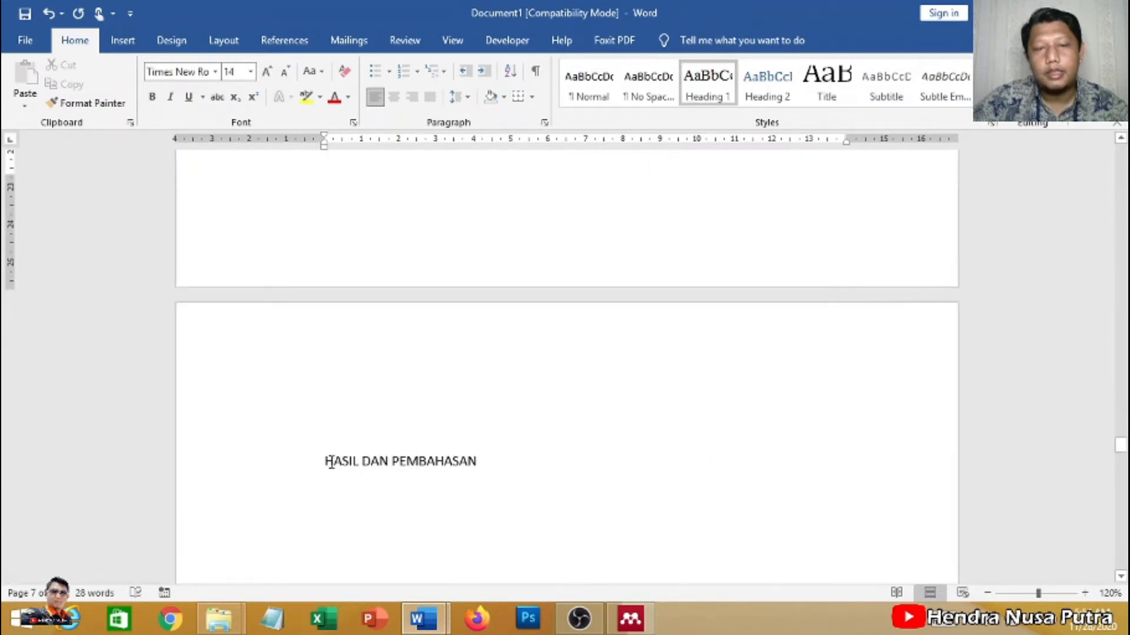
{"action": "left_click", "coordinate": [708, 89]}
{"action": "scroll", "coordinate": [416, 361], "scroll_direction": "down", "scroll_amount": 3}
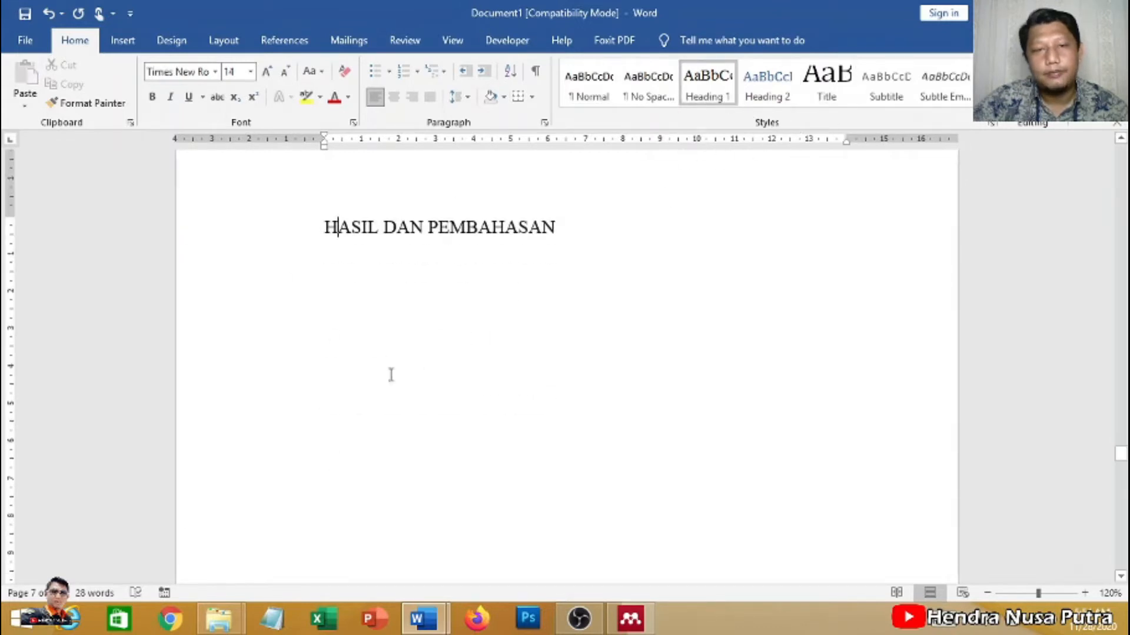
{"action": "scroll", "coordinate": [391, 373], "scroll_direction": "down", "scroll_amount": 9}
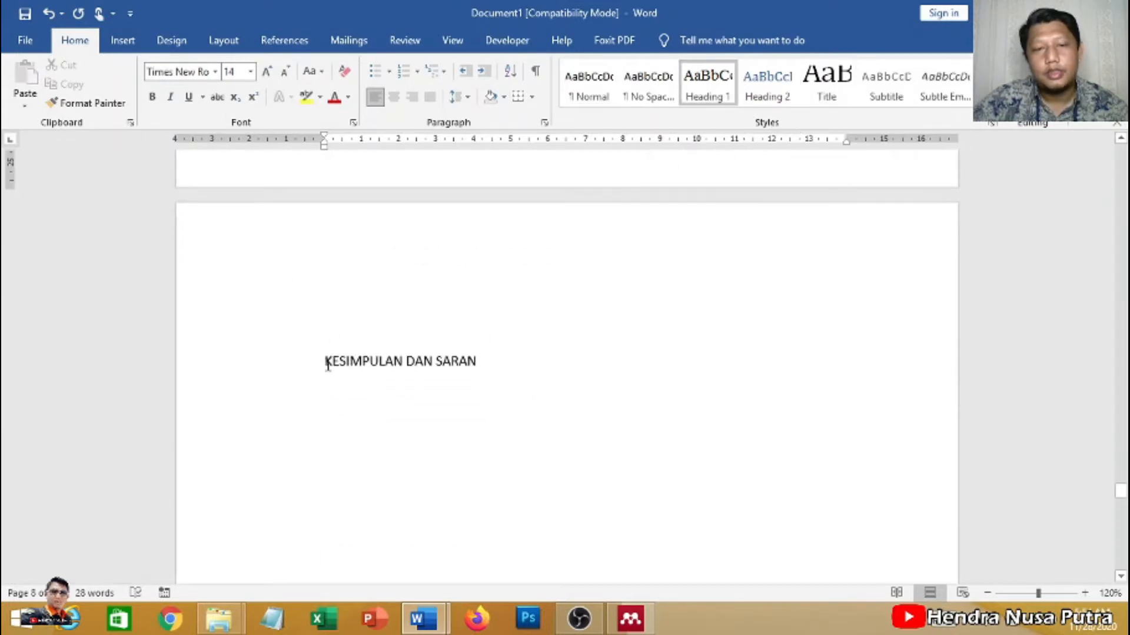
{"action": "left_click", "coordinate": [329, 365]}
{"action": "left_click", "coordinate": [712, 91]}
Apply the Heading 1 style to the DAFTAR PUSTAKA title on the last page.
{"action": "scroll", "coordinate": [418, 412], "scroll_direction": "down", "scroll_amount": 9}
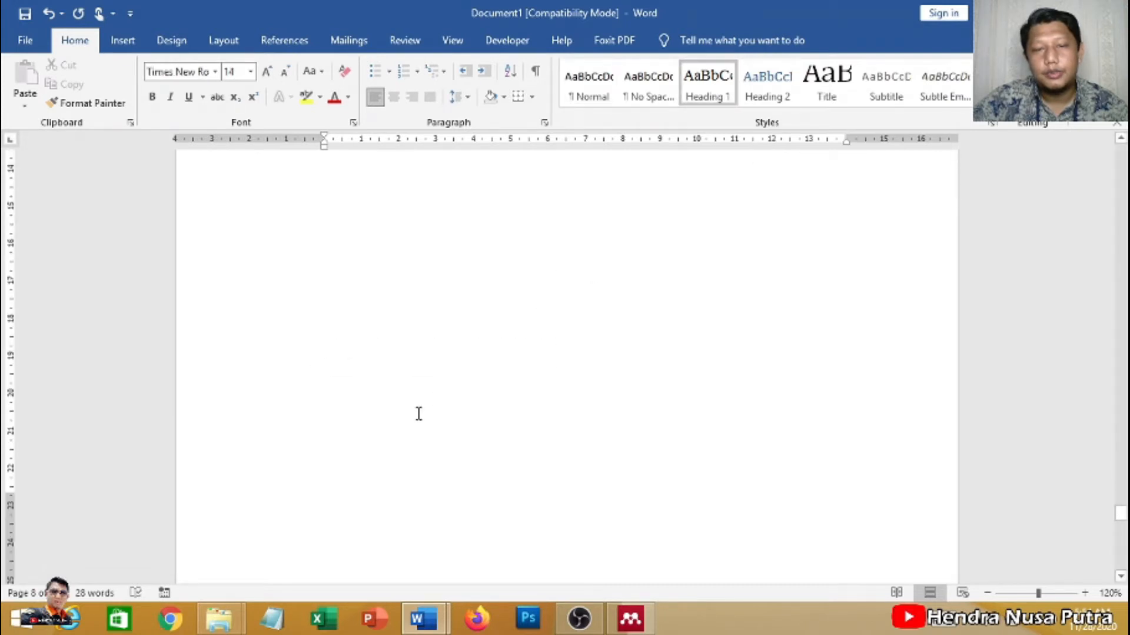
{"action": "scroll", "coordinate": [419, 414], "scroll_direction": "down", "scroll_amount": 6}
{"action": "left_click", "coordinate": [325, 449]}
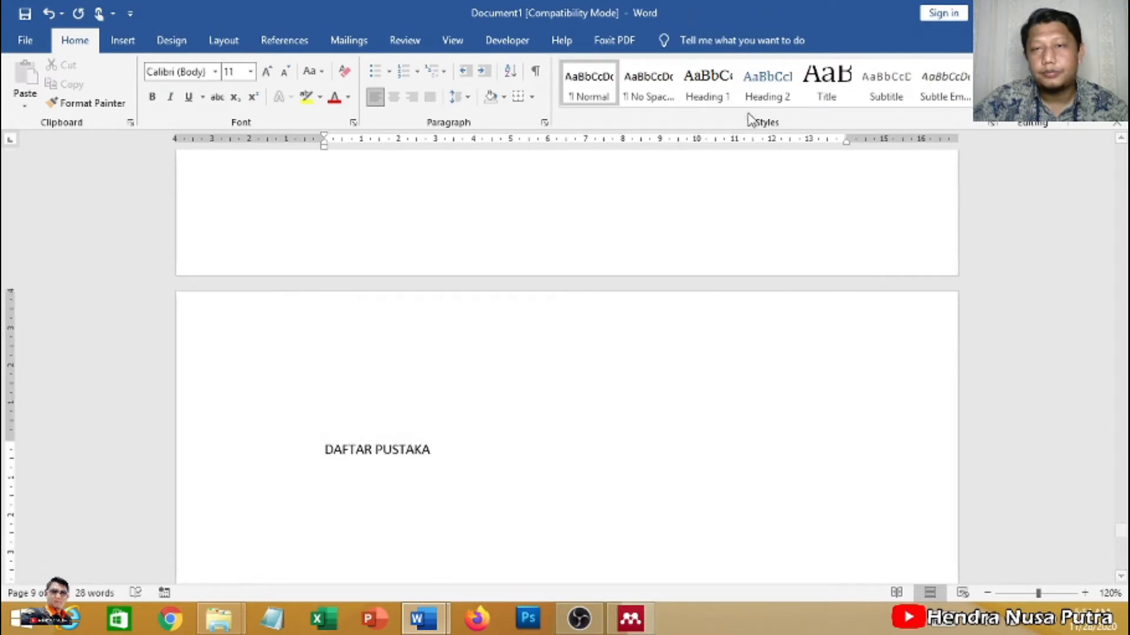
{"action": "left_click", "coordinate": [708, 94]}
Apply the multilevel list format 1 Heading 1, 1.1 Heading 2, 1.1.1 Heading 3 to the PENDAHULUAN chapter title.
{"action": "scroll", "coordinate": [671, 386], "scroll_direction": "up", "scroll_amount": 15}
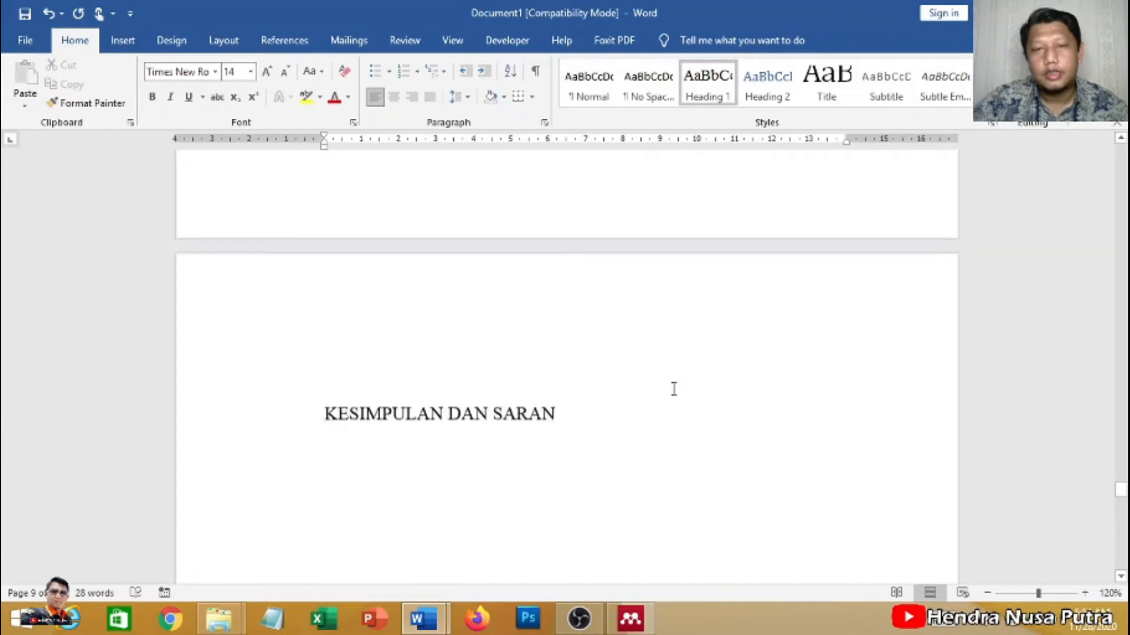
{"action": "scroll", "coordinate": [674, 388], "scroll_direction": "up", "scroll_amount": 18}
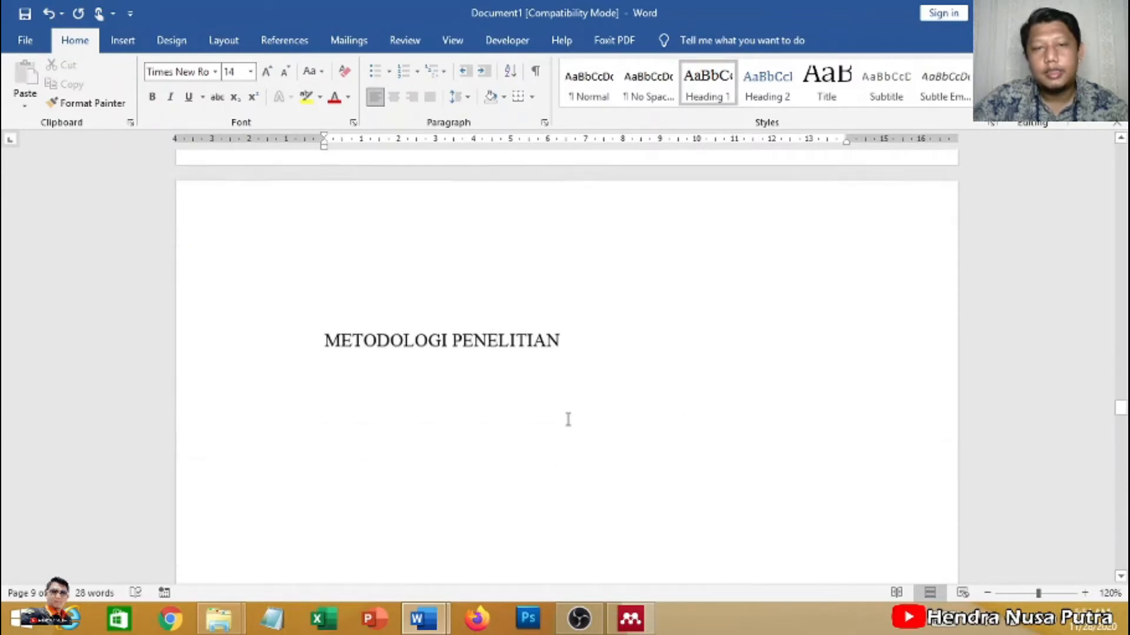
{"action": "scroll", "coordinate": [569, 419], "scroll_direction": "up", "scroll_amount": 15}
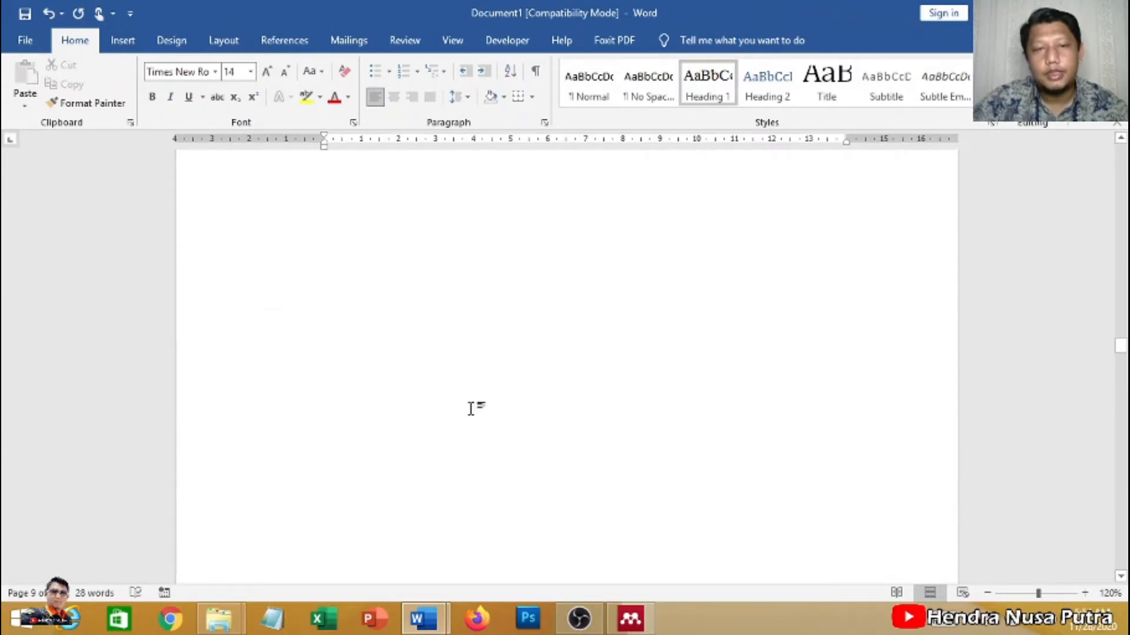
{"action": "scroll", "coordinate": [470, 408], "scroll_direction": "up", "scroll_amount": 10}
{"action": "scroll", "coordinate": [606, 333], "scroll_direction": "down", "scroll_amount": 3}
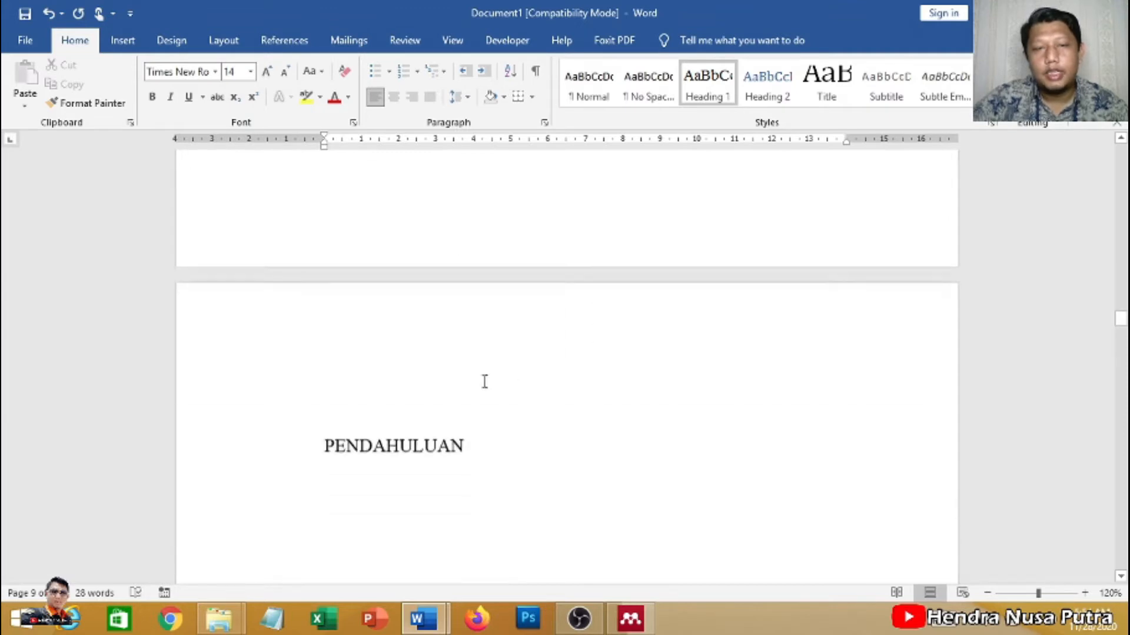
{"action": "scroll", "coordinate": [484, 381], "scroll_direction": "down", "scroll_amount": 3}
{"action": "left_click", "coordinate": [325, 247]}
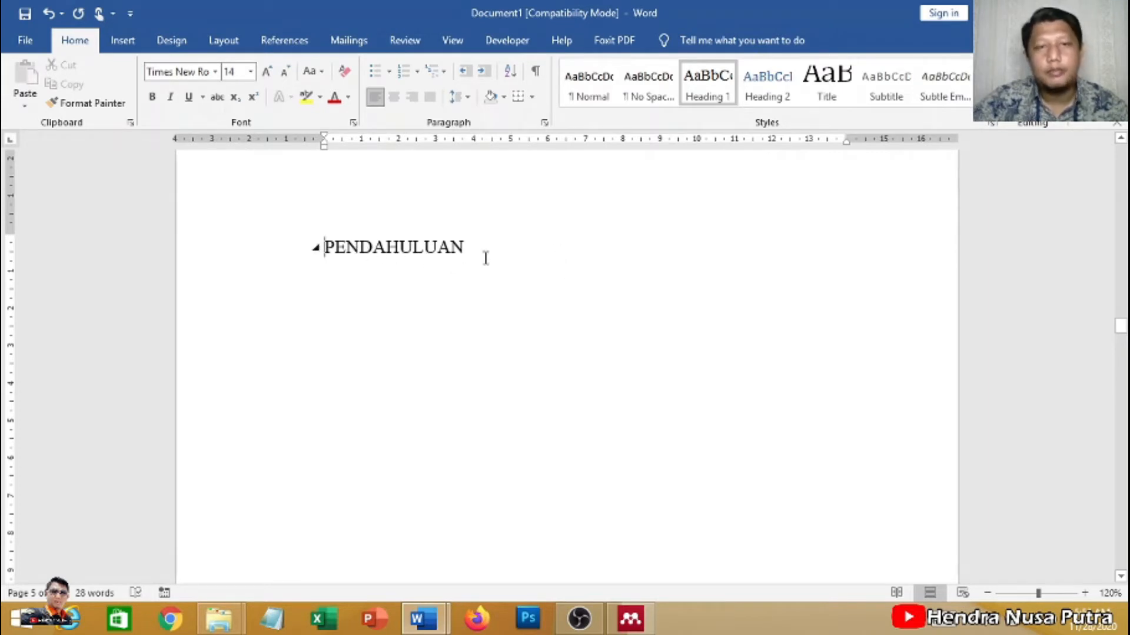
{"action": "left_click", "coordinate": [325, 248]}
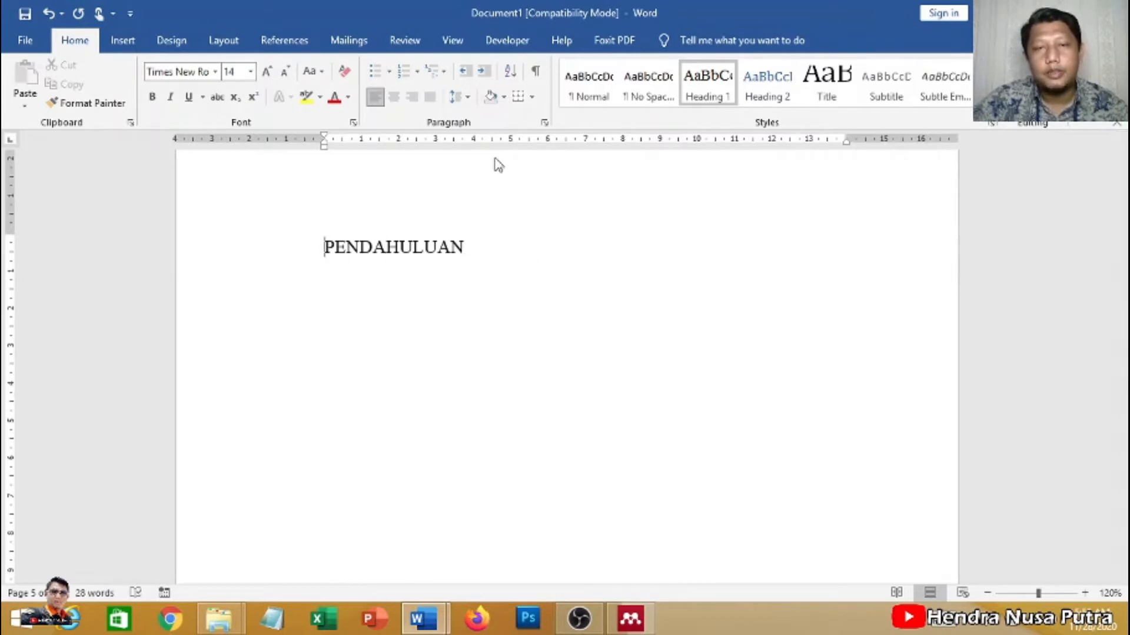
{"action": "left_click", "coordinate": [444, 72]}
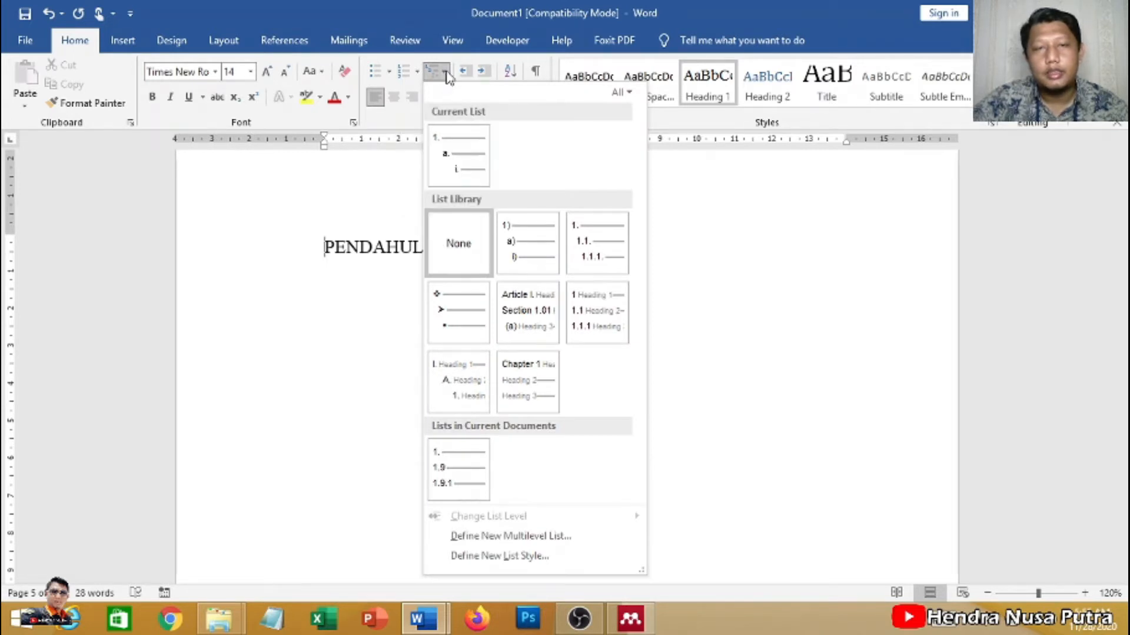
{"action": "left_click", "coordinate": [444, 73]}
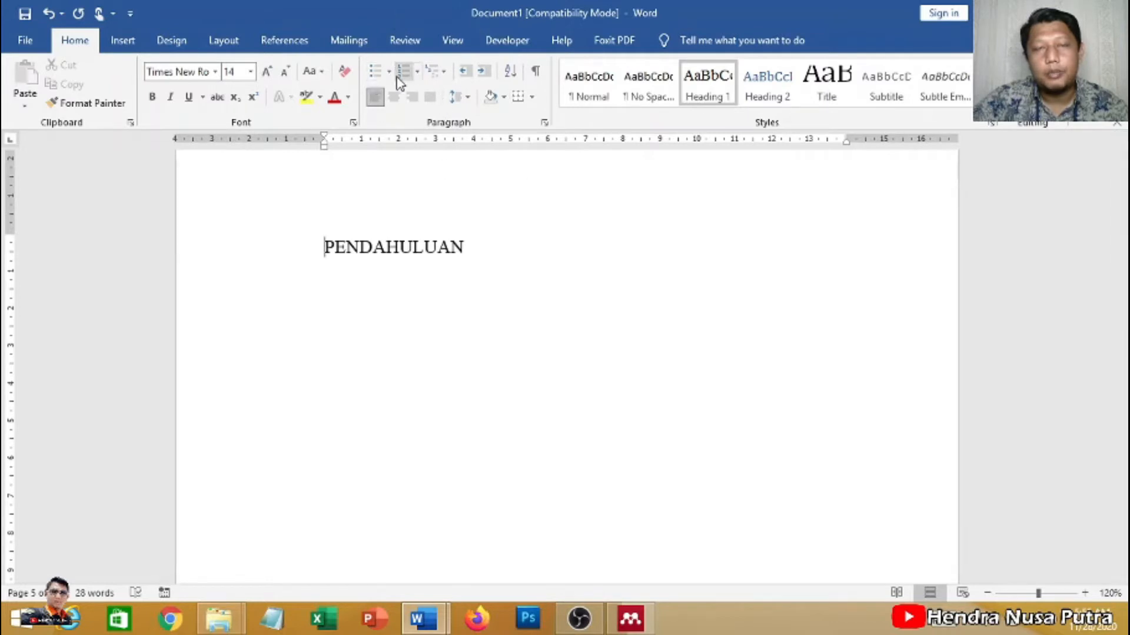
{"action": "left_click", "coordinate": [443, 73]}
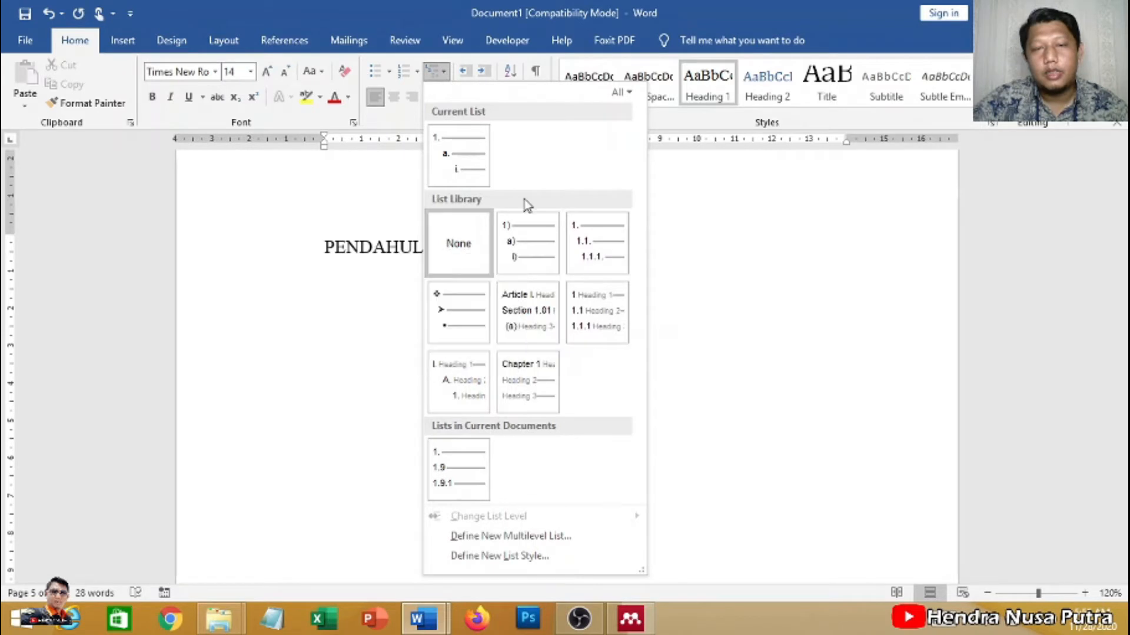
{"action": "left_click", "coordinate": [607, 321]}
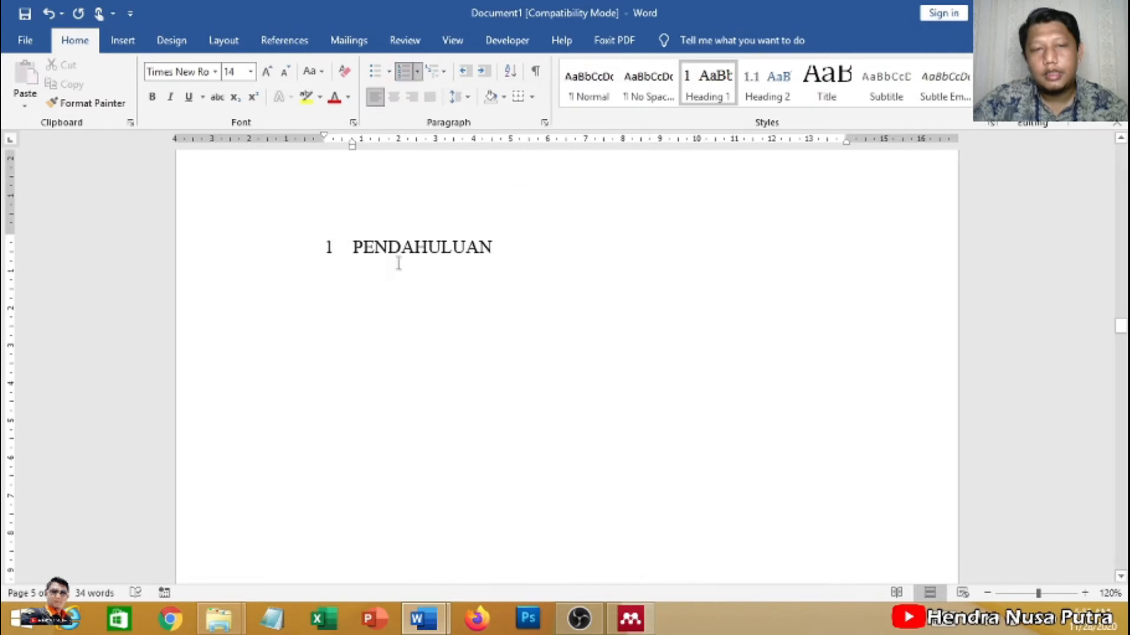
Define a new multilevel list from the PENDAHULUAN title, with the level 1 number format set to "BAB 1".
{"action": "scroll", "coordinate": [406, 271], "scroll_direction": "down", "scroll_amount": 15}
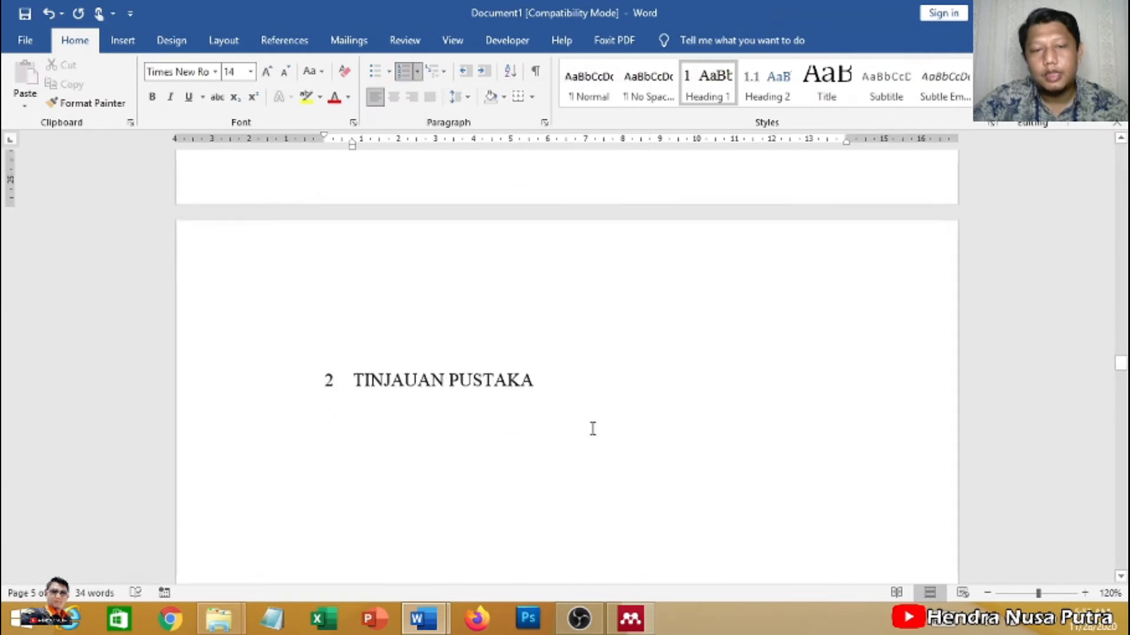
{"action": "scroll", "coordinate": [592, 428], "scroll_direction": "down", "scroll_amount": 15}
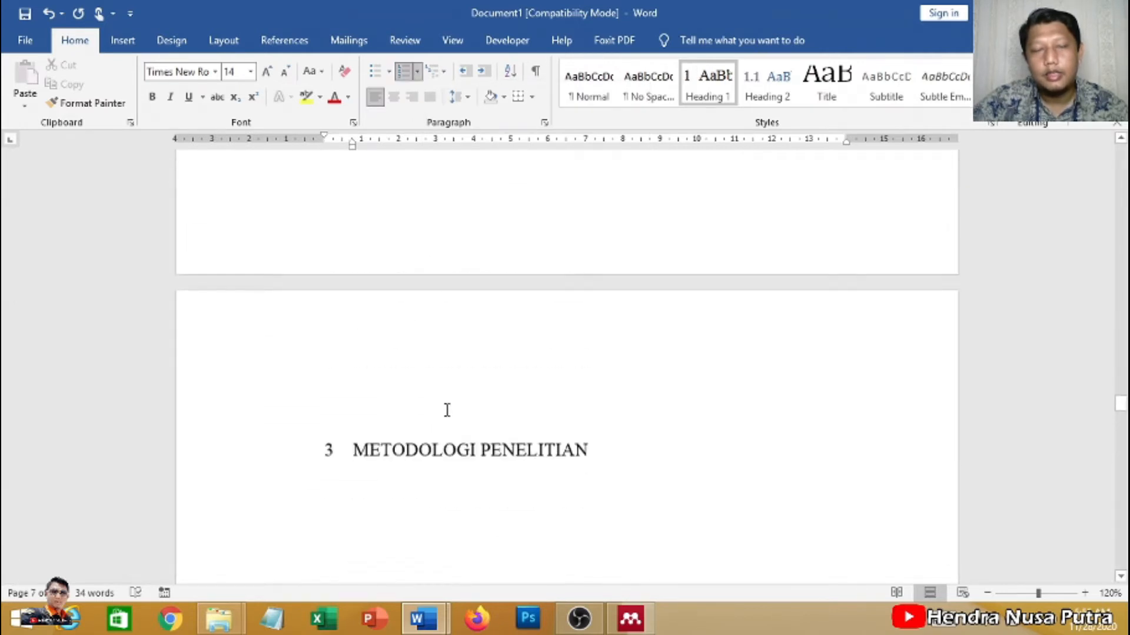
{"action": "scroll", "coordinate": [450, 407], "scroll_direction": "up", "scroll_amount": 20}
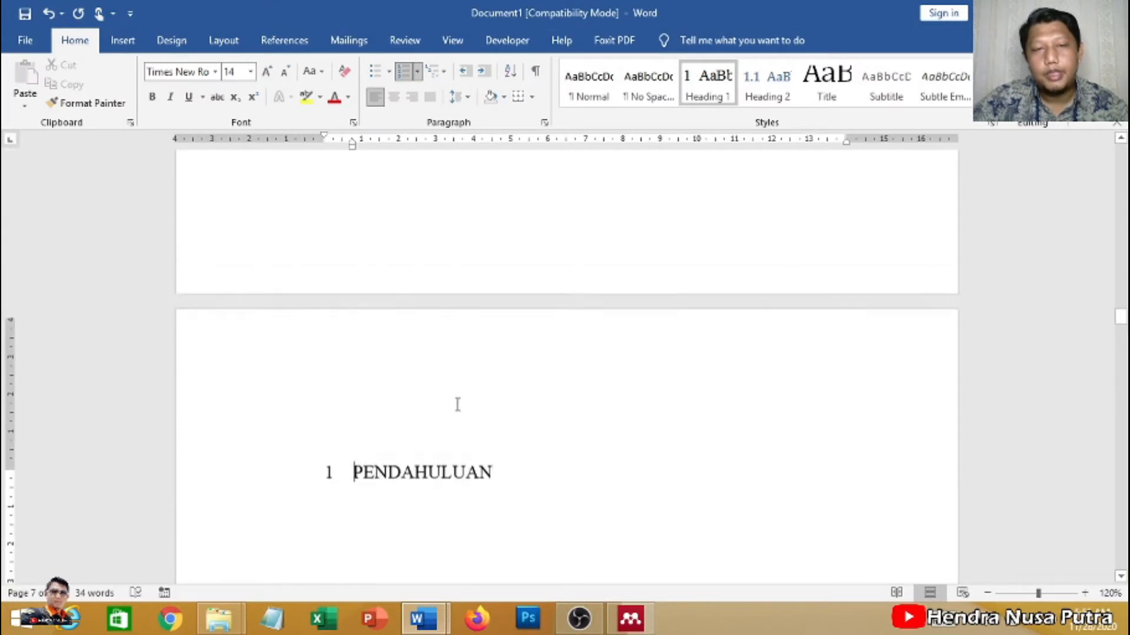
{"action": "scroll", "coordinate": [458, 405], "scroll_direction": "up", "scroll_amount": 5}
{"action": "scroll", "coordinate": [458, 404], "scroll_direction": "down", "scroll_amount": 4}
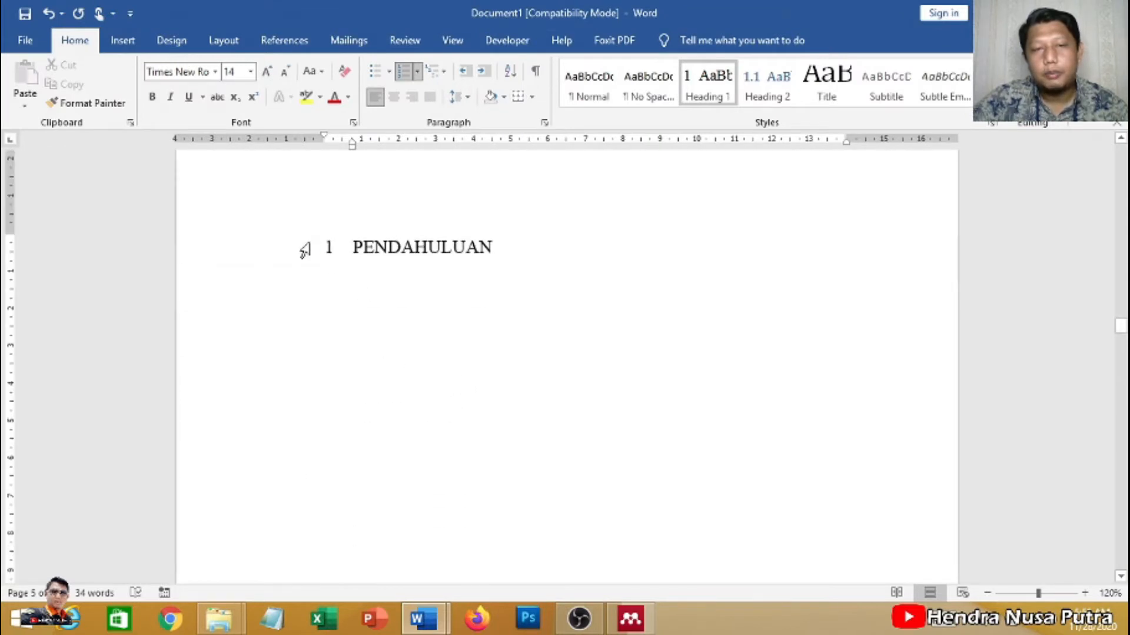
{"action": "mouse_move", "coordinate": [356, 249]}
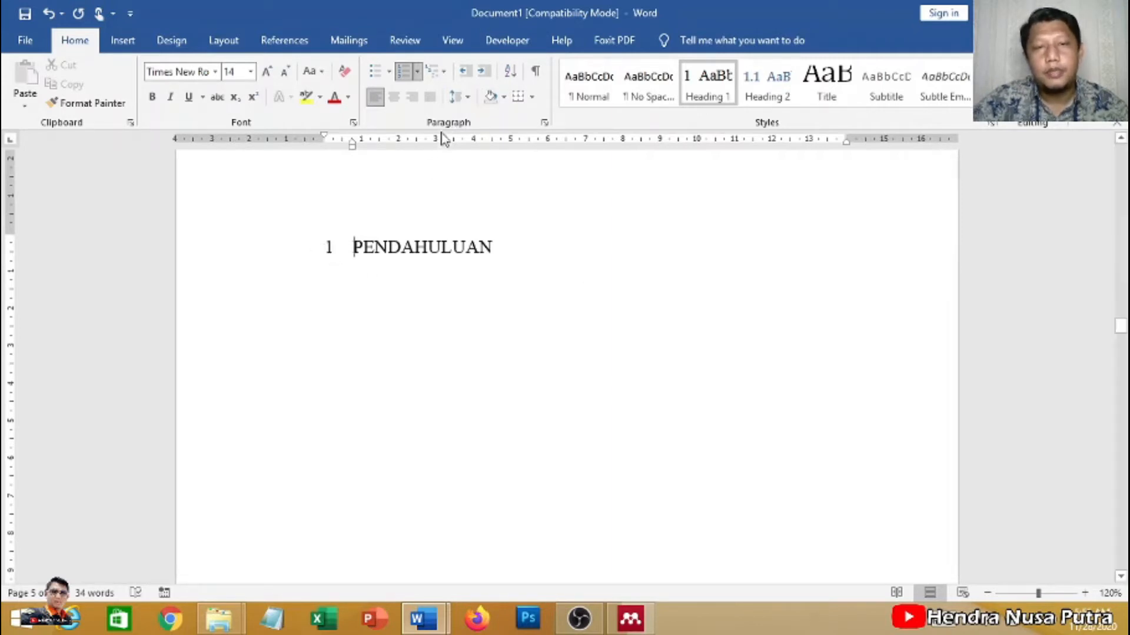
{"action": "left_click", "coordinate": [446, 75]}
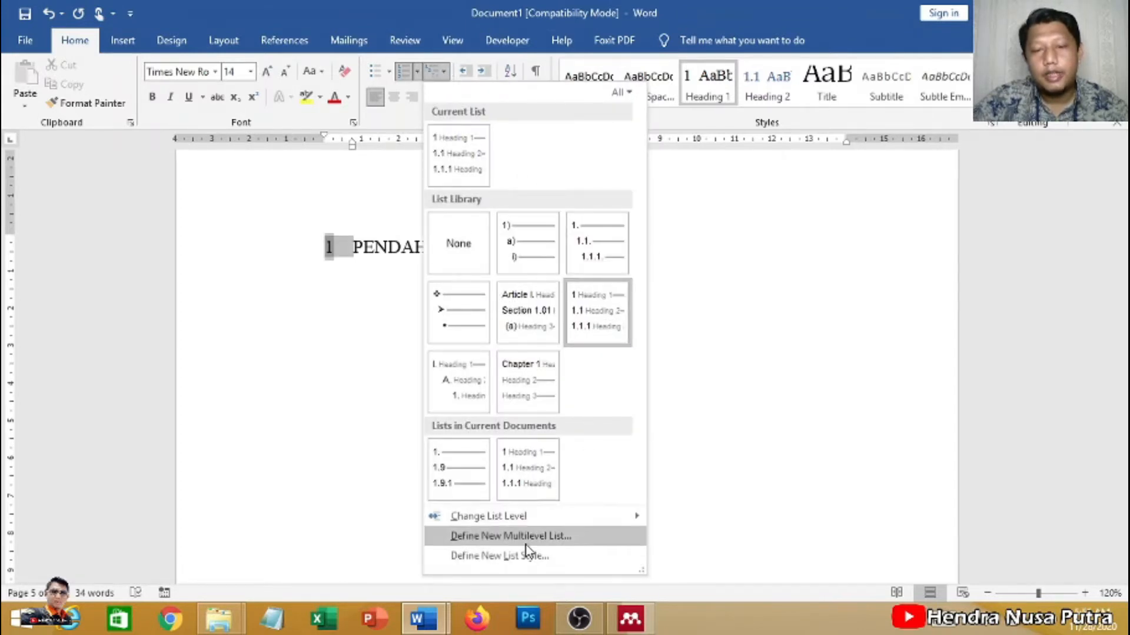
{"action": "left_click", "coordinate": [576, 541]}
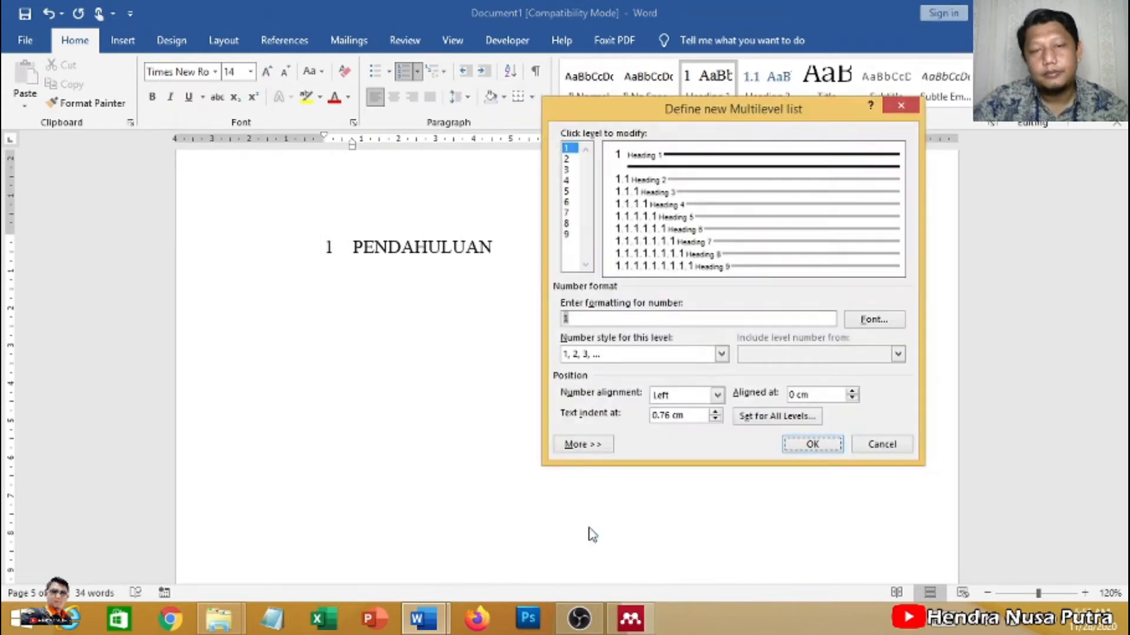
{"action": "left_click_drag", "start_coordinate": [709, 109], "coordinate": [574, 96]}
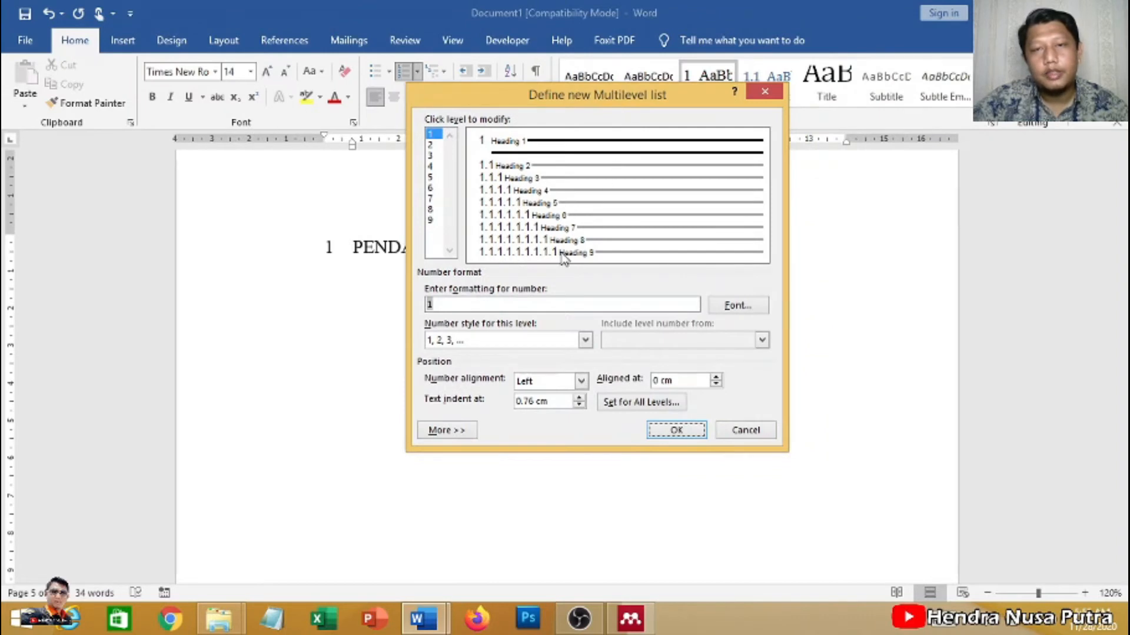
{"action": "left_click", "coordinate": [429, 304]}
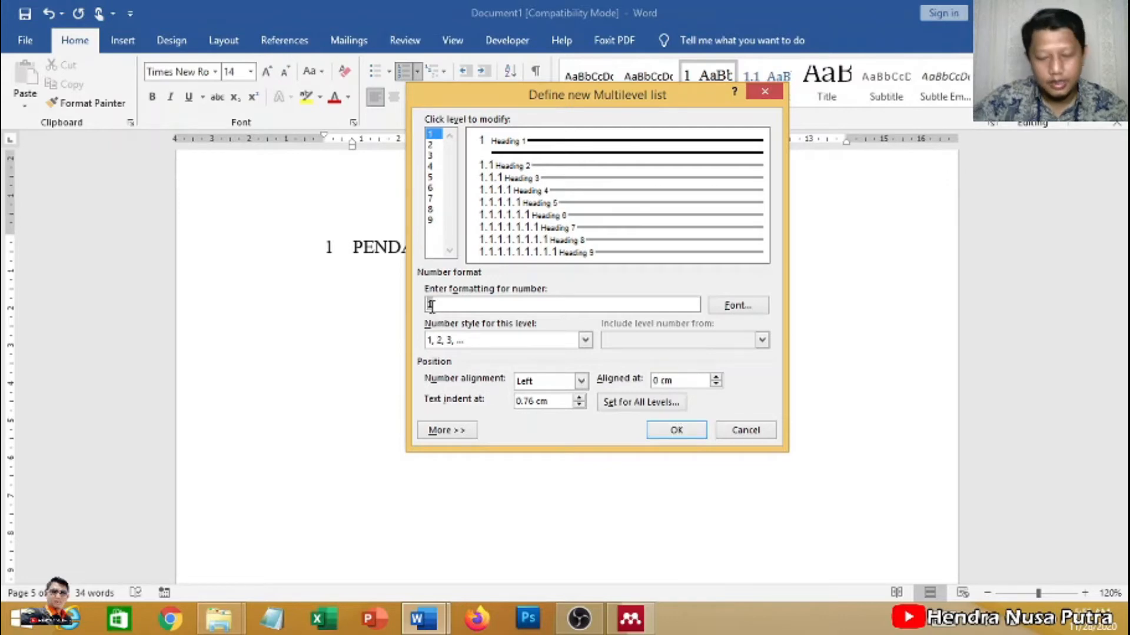
{"action": "type", "text": "BAB"}
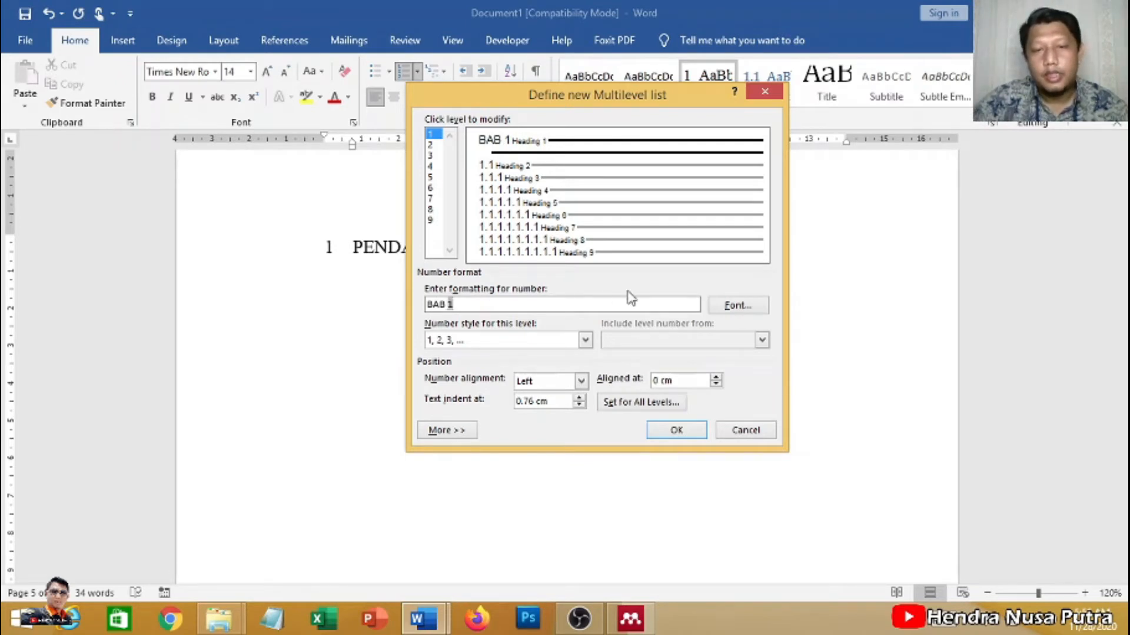
{"action": "left_click", "coordinate": [677, 430]}
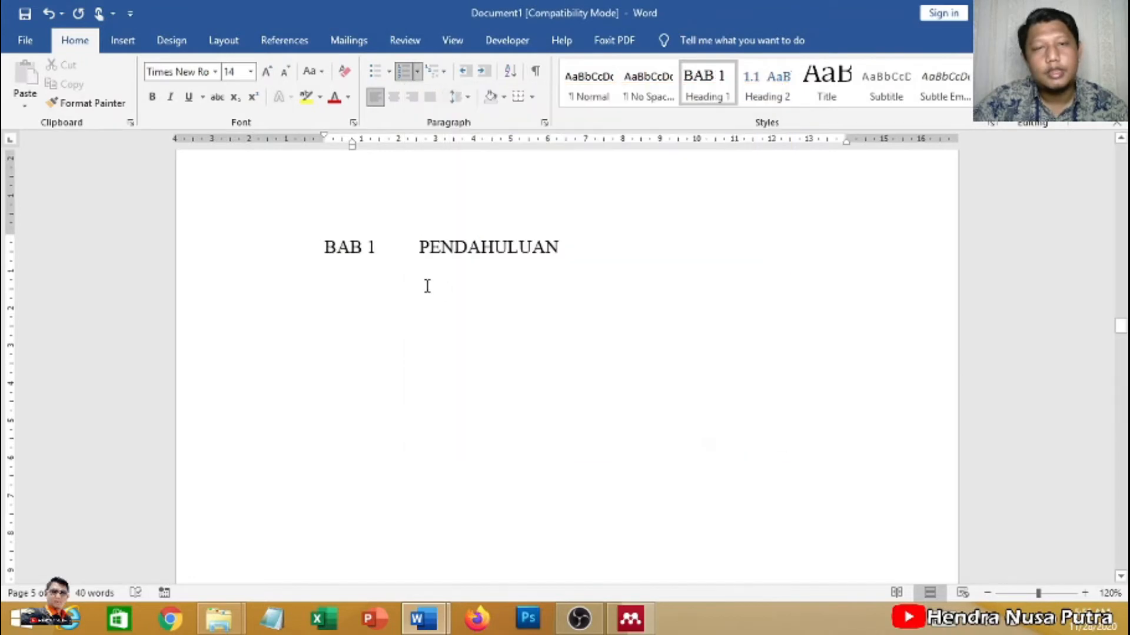
Check the BAB numbering on the chapter title pages from PENDAHULUAN through HASIL DAN PEMBAHASAN.
{"action": "scroll", "coordinate": [442, 252], "scroll_direction": "down", "scroll_amount": 1}
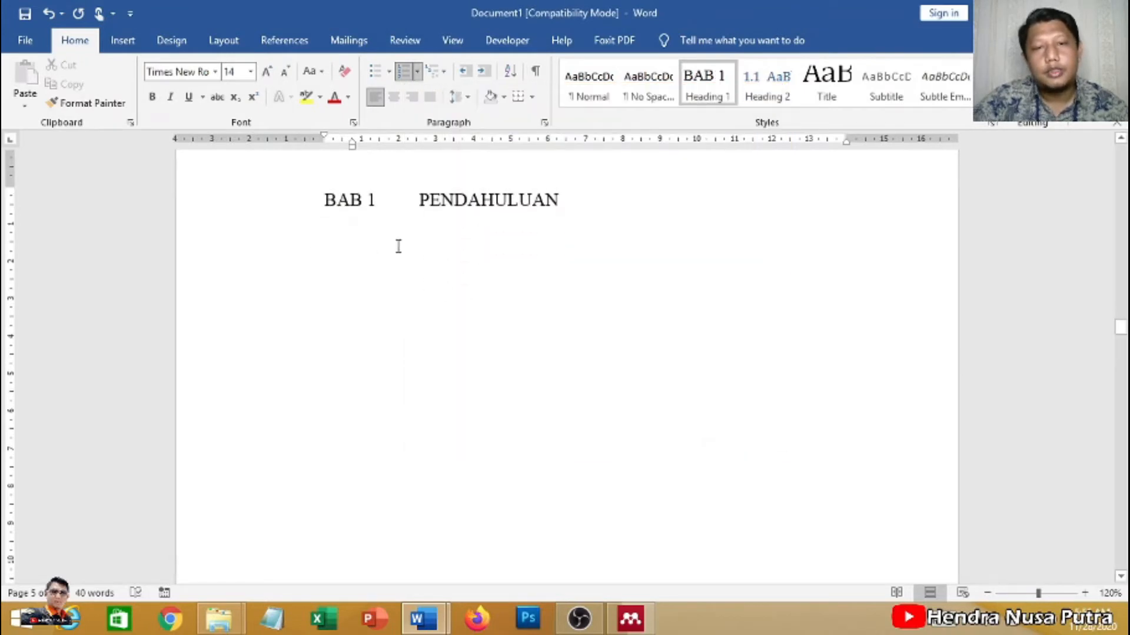
{"action": "scroll", "coordinate": [405, 237], "scroll_direction": "down", "scroll_amount": 1}
{"action": "scroll", "coordinate": [406, 237], "scroll_direction": "up", "scroll_amount": 1}
{"action": "scroll", "coordinate": [453, 285], "scroll_direction": "down", "scroll_amount": 15}
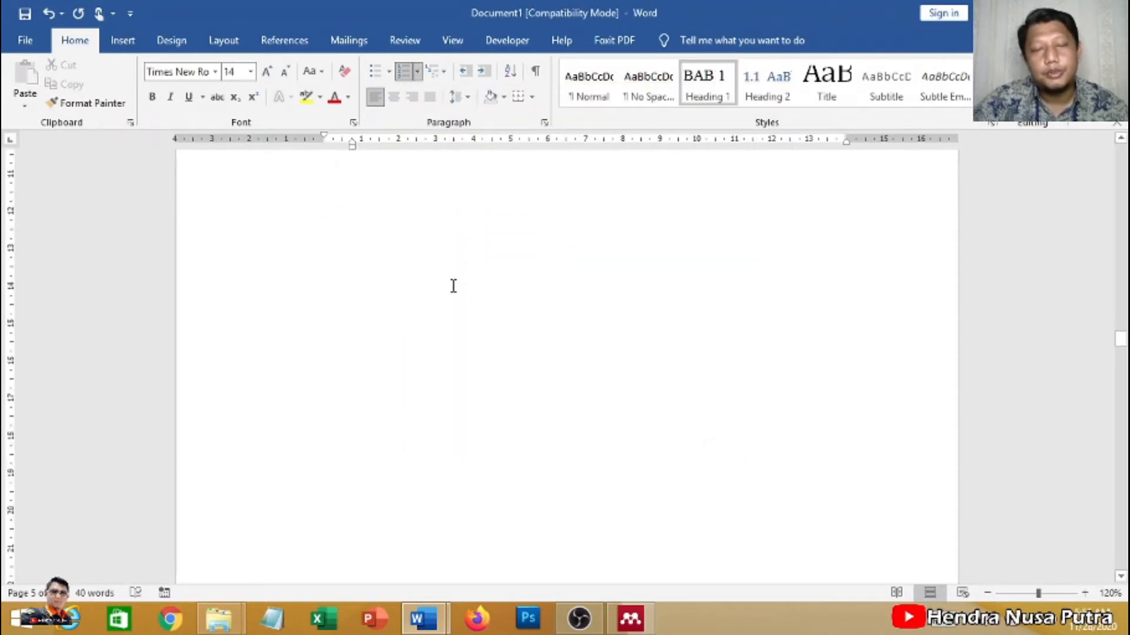
{"action": "scroll", "coordinate": [456, 299], "scroll_direction": "down", "scroll_amount": 17}
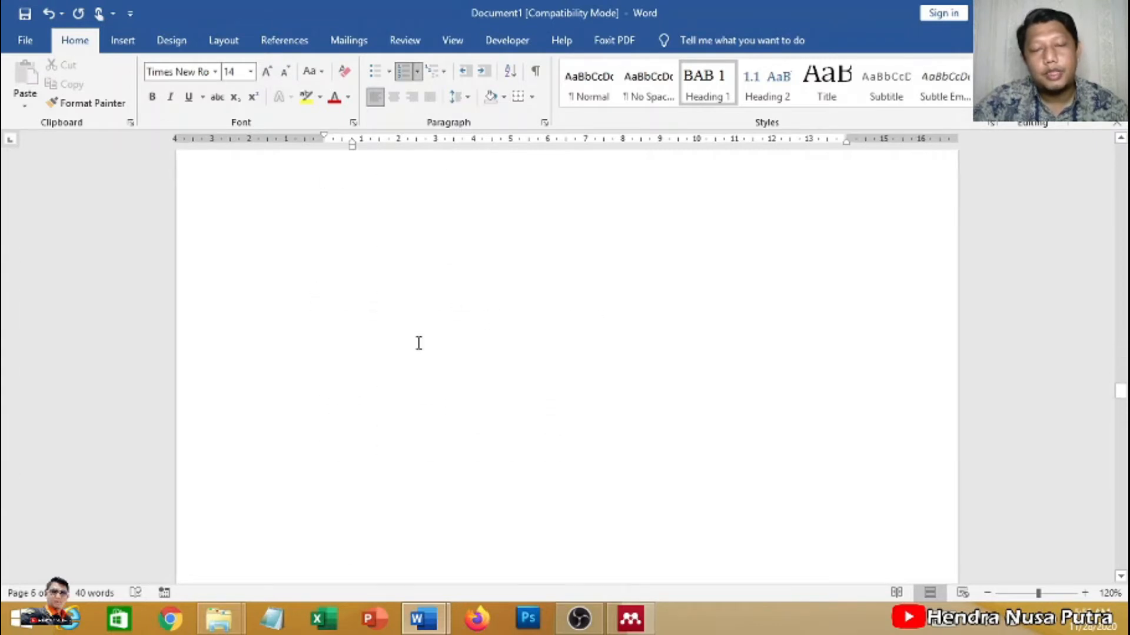
{"action": "scroll", "coordinate": [403, 355], "scroll_direction": "down", "scroll_amount": 17}
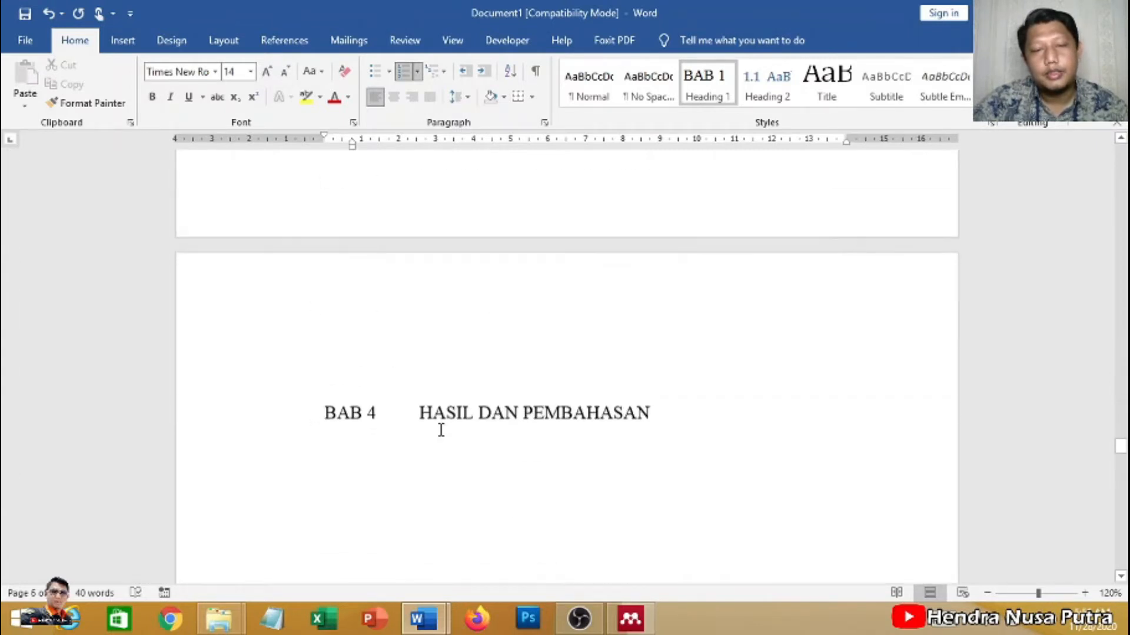
{"action": "scroll", "coordinate": [442, 429], "scroll_direction": "down", "scroll_amount": 1}
{"action": "scroll", "coordinate": [671, 358], "scroll_direction": "up", "scroll_amount": 15}
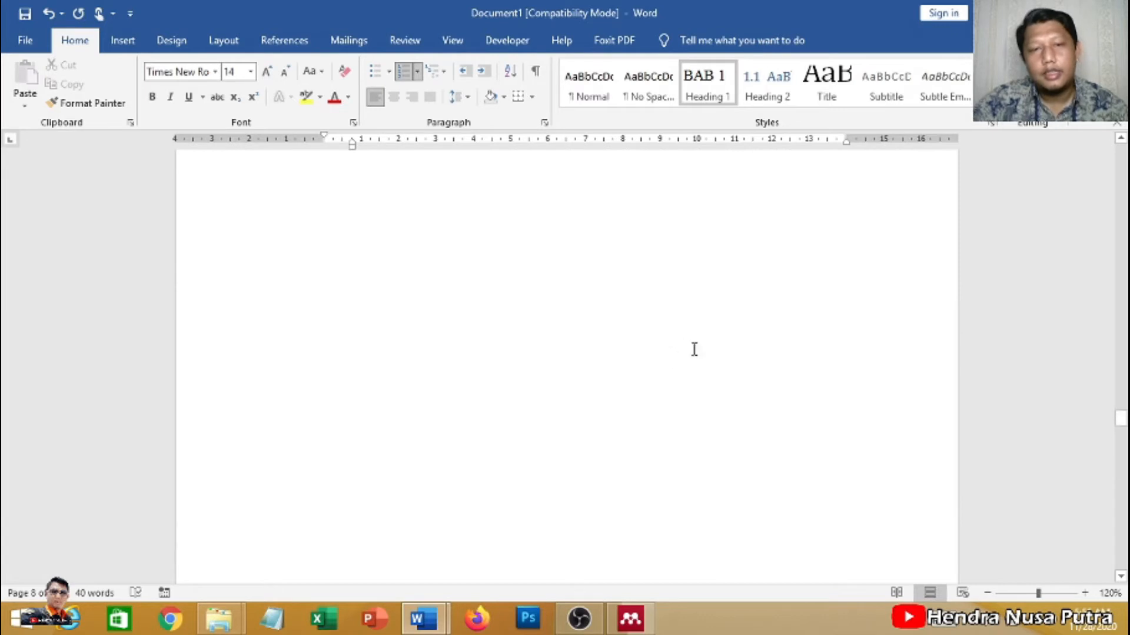
{"action": "scroll", "coordinate": [560, 406], "scroll_direction": "up", "scroll_amount": 15}
{"action": "scroll", "coordinate": [558, 405], "scroll_direction": "down", "scroll_amount": 6, "text": "ctrl"}
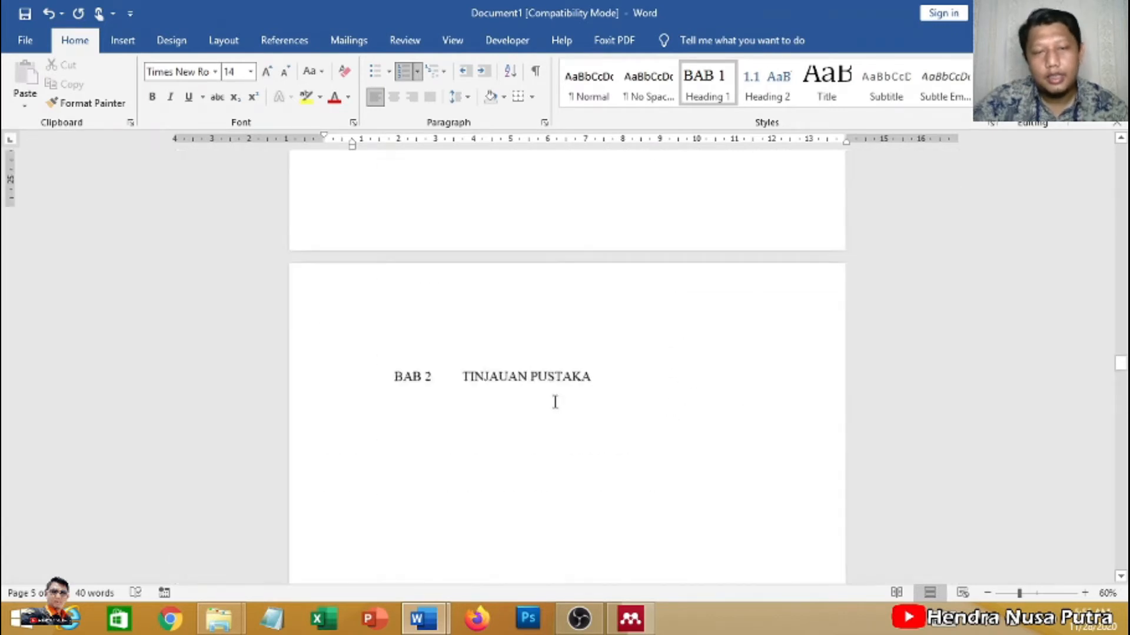
{"action": "scroll", "coordinate": [555, 402], "scroll_direction": "up", "scroll_amount": 10}
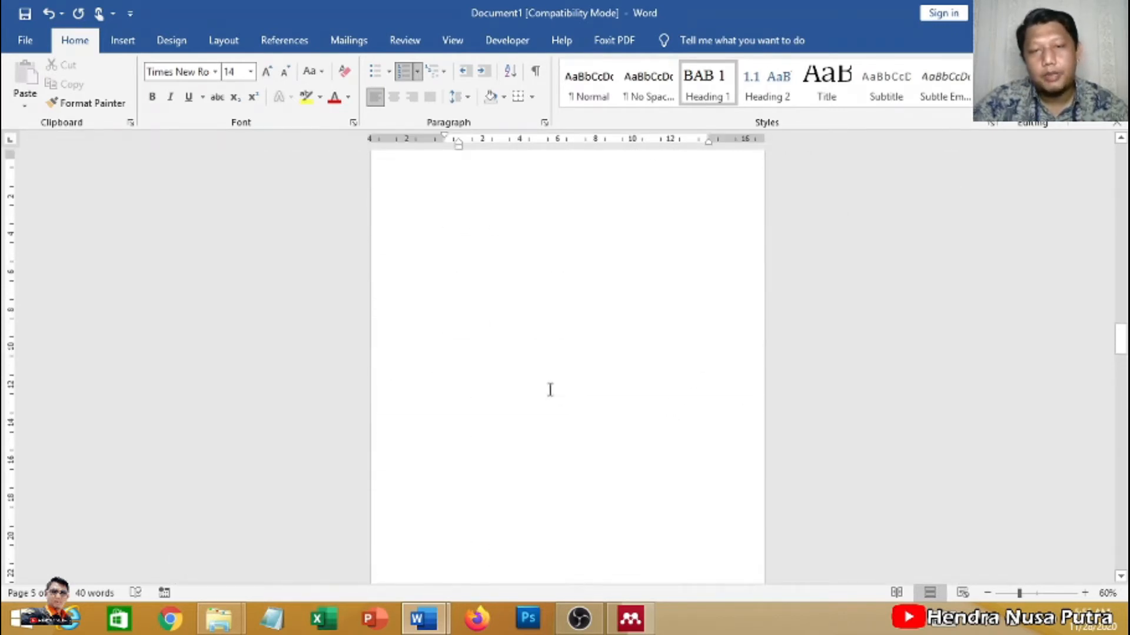
{"action": "scroll", "coordinate": [529, 336], "scroll_direction": "up", "scroll_amount": 4}
{"action": "scroll", "coordinate": [500, 406], "scroll_direction": "down", "scroll_amount": 3}
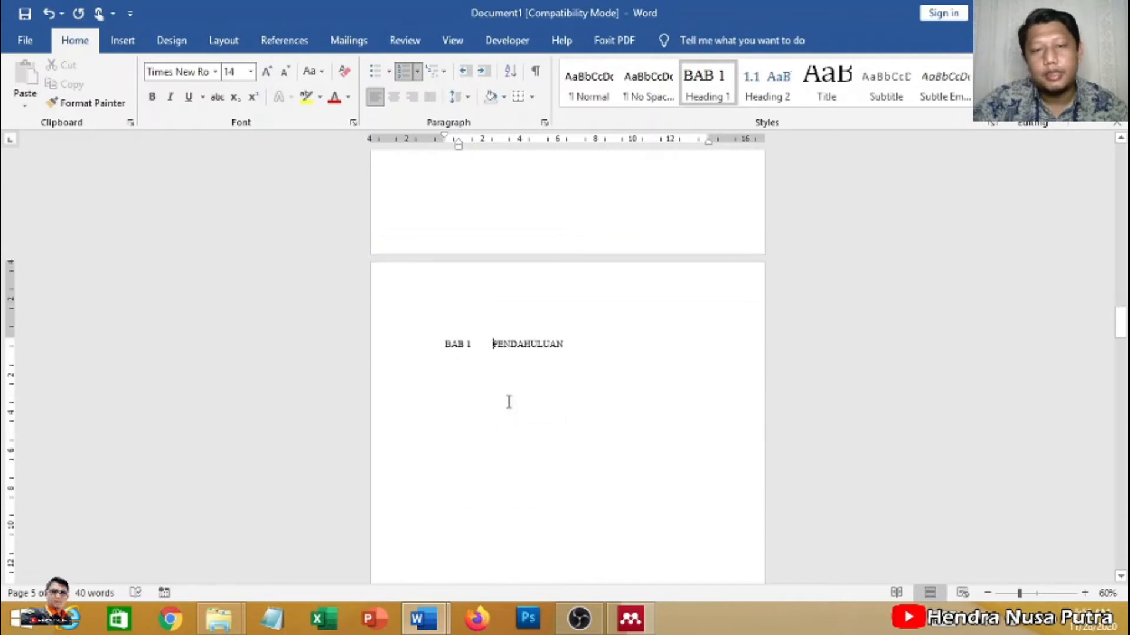
{"action": "scroll", "coordinate": [511, 400], "scroll_direction": "up", "scroll_amount": 5, "text": "ctrl"}
{"action": "scroll", "coordinate": [512, 400], "scroll_direction": "up", "scroll_amount": 1, "text": "ctrl"}
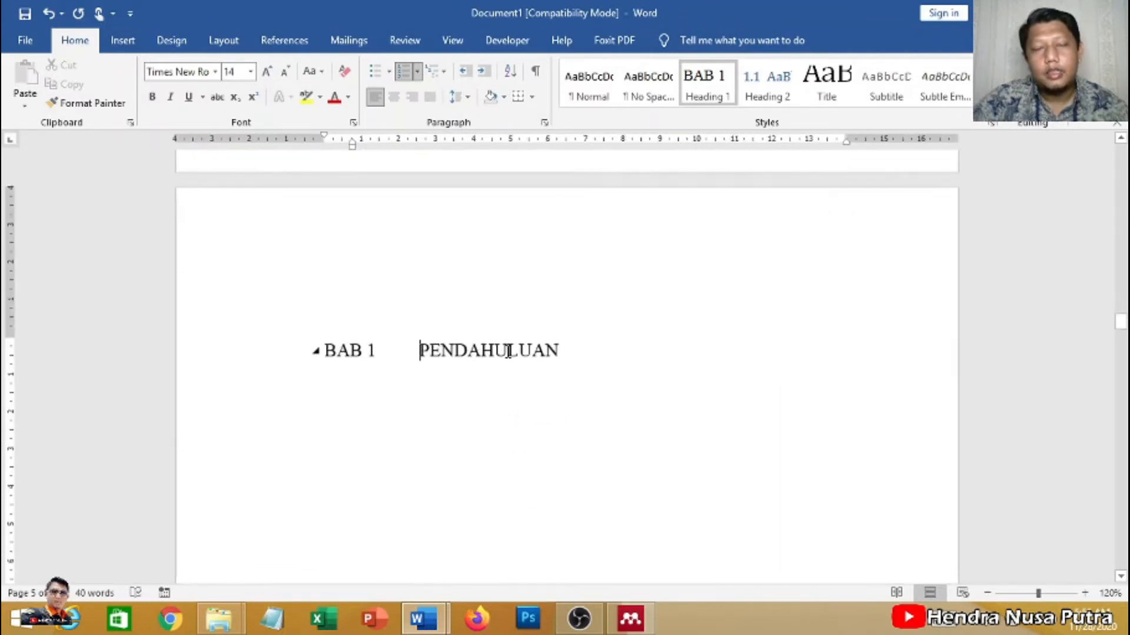
Apply the Heading 1 style to the DAFTAR GAMBAR title and remove its BAB number.
{"action": "scroll", "coordinate": [471, 350], "scroll_direction": "up", "scroll_amount": 4}
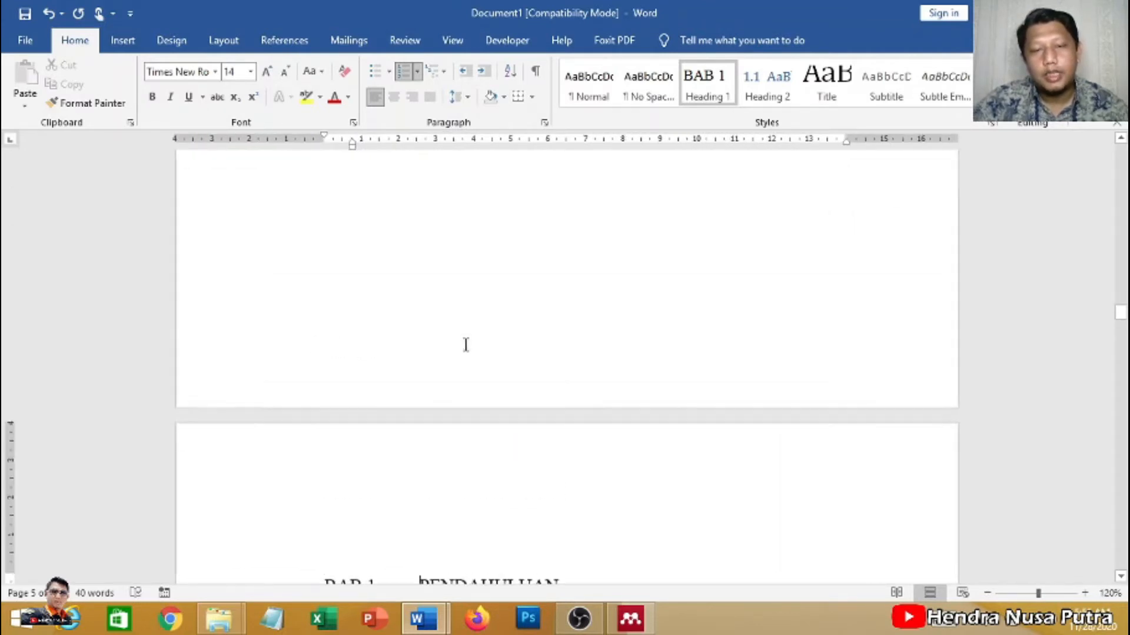
{"action": "scroll", "coordinate": [464, 347], "scroll_direction": "down", "scroll_amount": 3}
{"action": "scroll", "coordinate": [464, 347], "scroll_direction": "up", "scroll_amount": 4}
{"action": "scroll", "coordinate": [464, 348], "scroll_direction": "up", "scroll_amount": 4}
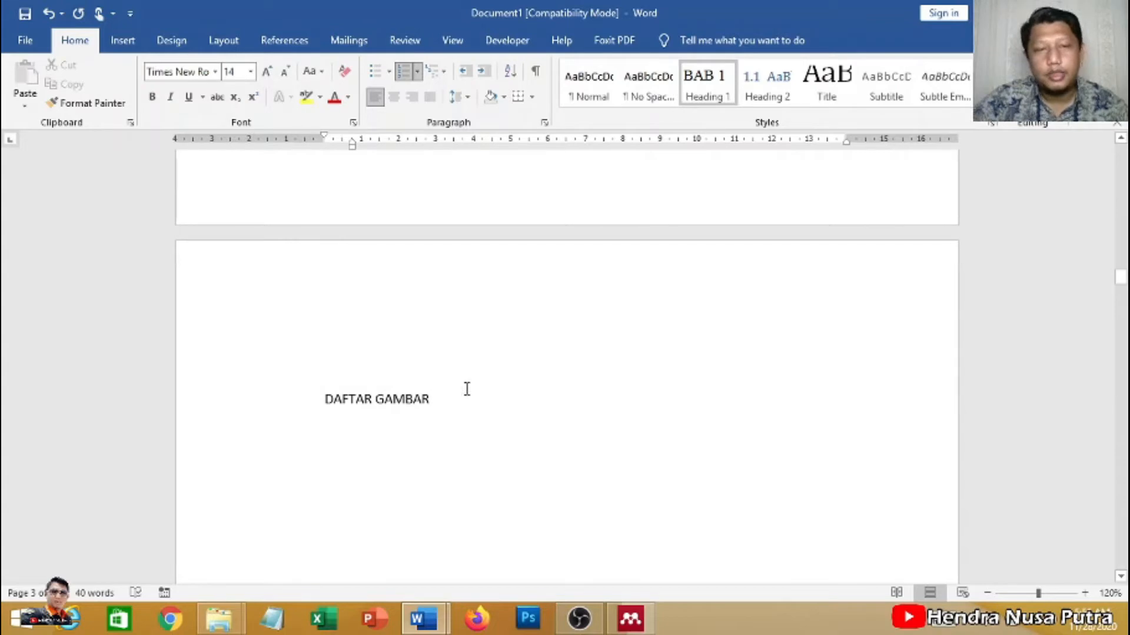
{"action": "left_click", "coordinate": [325, 398]}
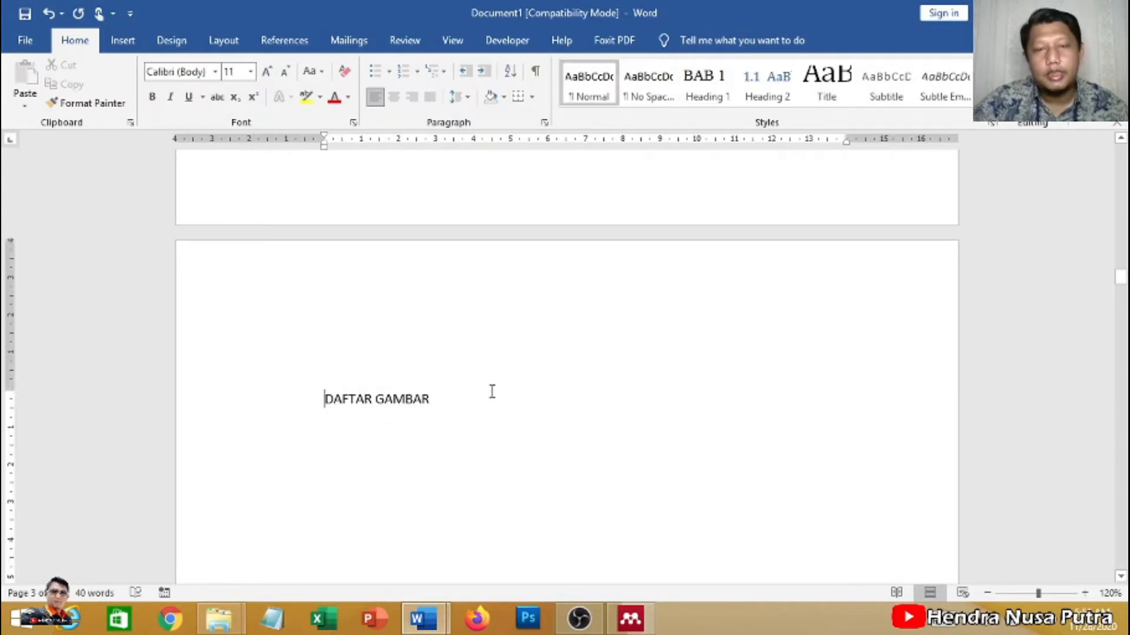
{"action": "left_click", "coordinate": [718, 96]}
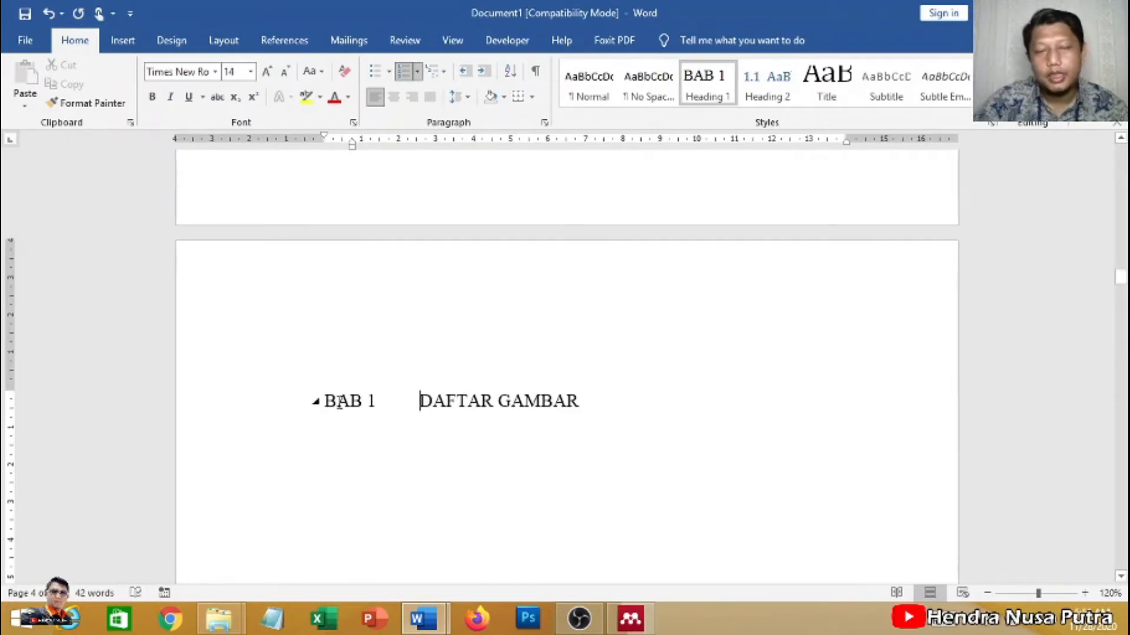
{"action": "key", "text": "BackSpace"}
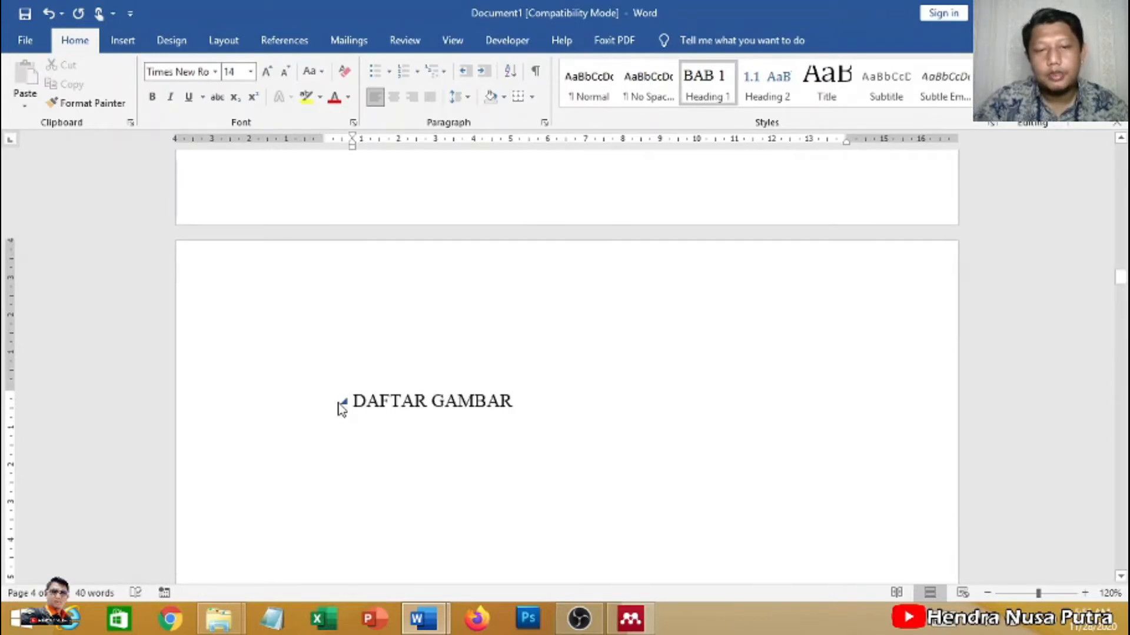
Remove the DAFTAR GAMBAR title's indent, and give the DAFTAR TABEL title the Heading 1 style without its BAB number.
{"action": "key", "text": "BackSpace"}
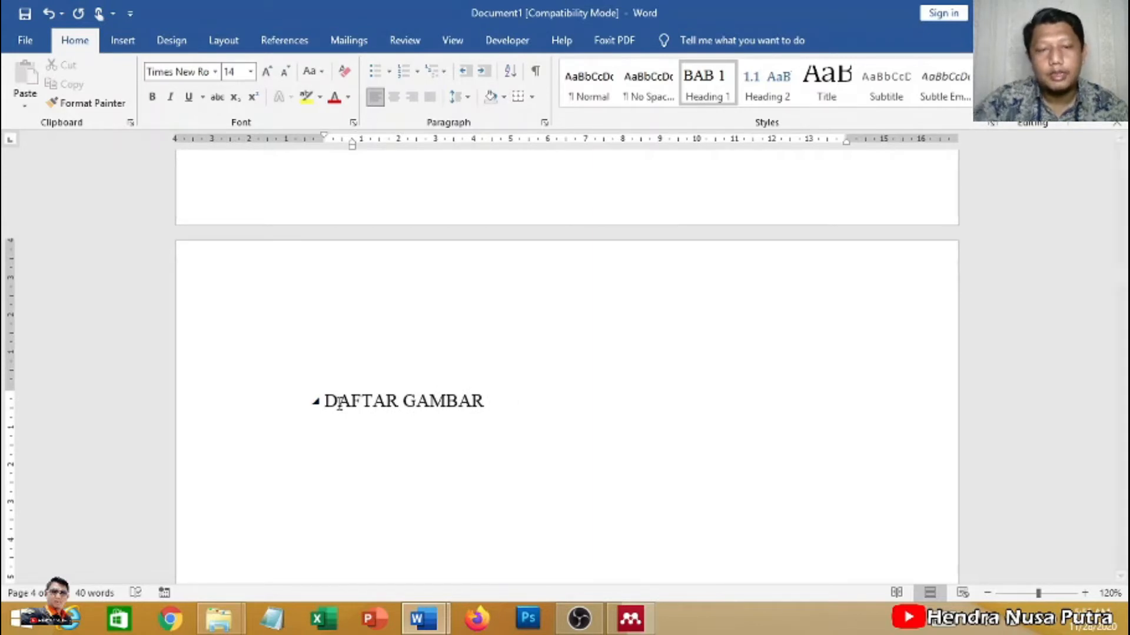
{"action": "scroll", "coordinate": [457, 410], "scroll_direction": "up", "scroll_amount": 3}
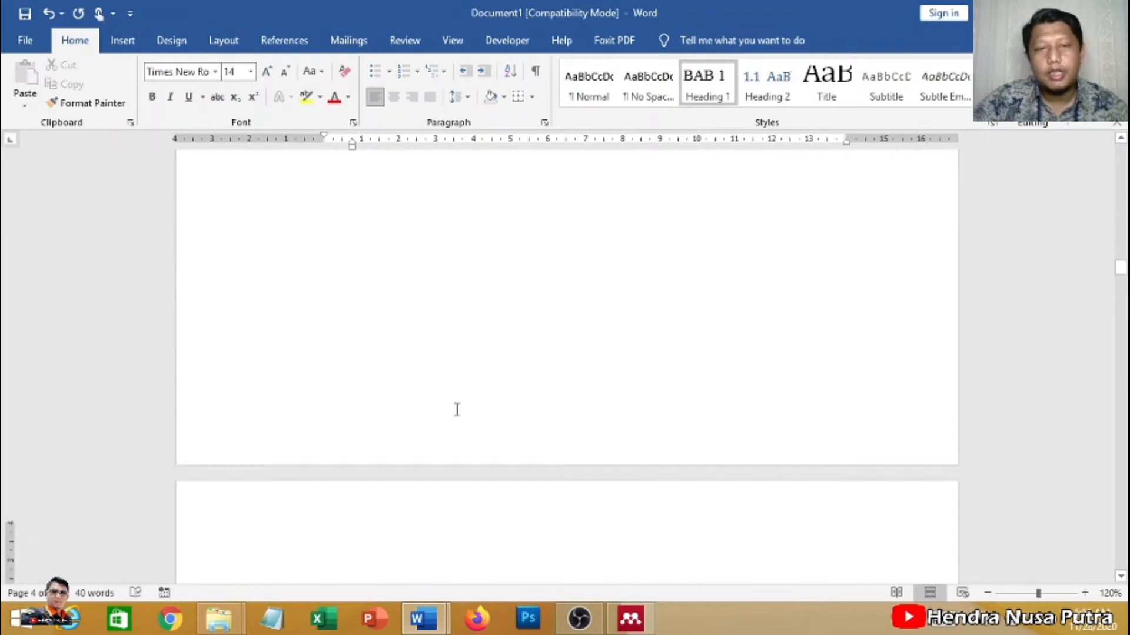
{"action": "scroll", "coordinate": [457, 406], "scroll_direction": "up", "scroll_amount": 10}
{"action": "left_click", "coordinate": [326, 357]}
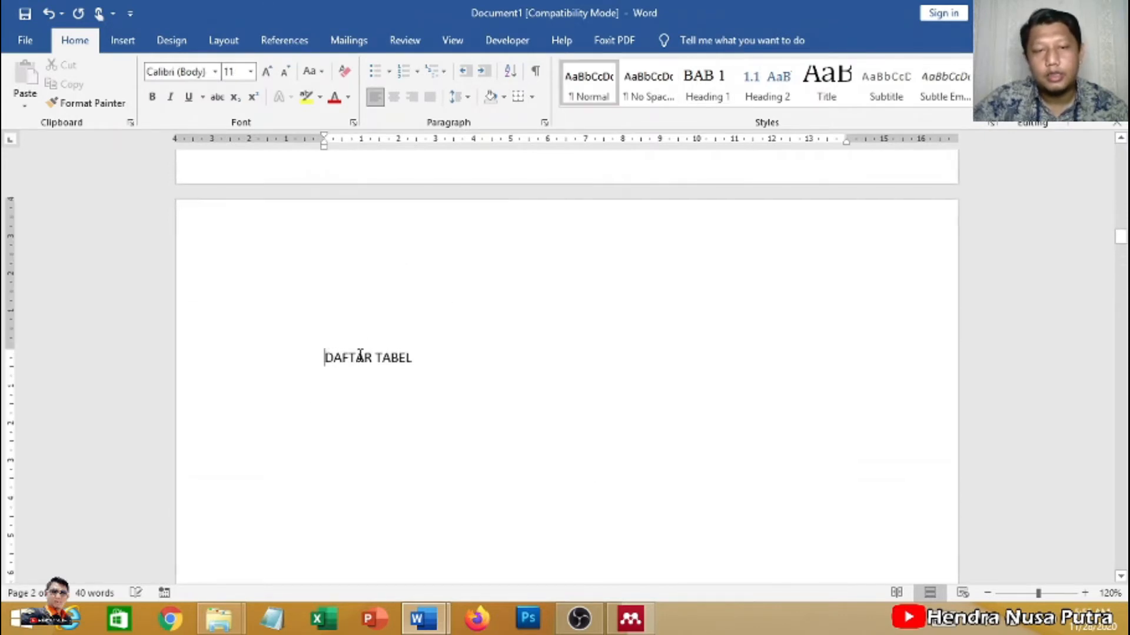
{"action": "left_click", "coordinate": [707, 88]}
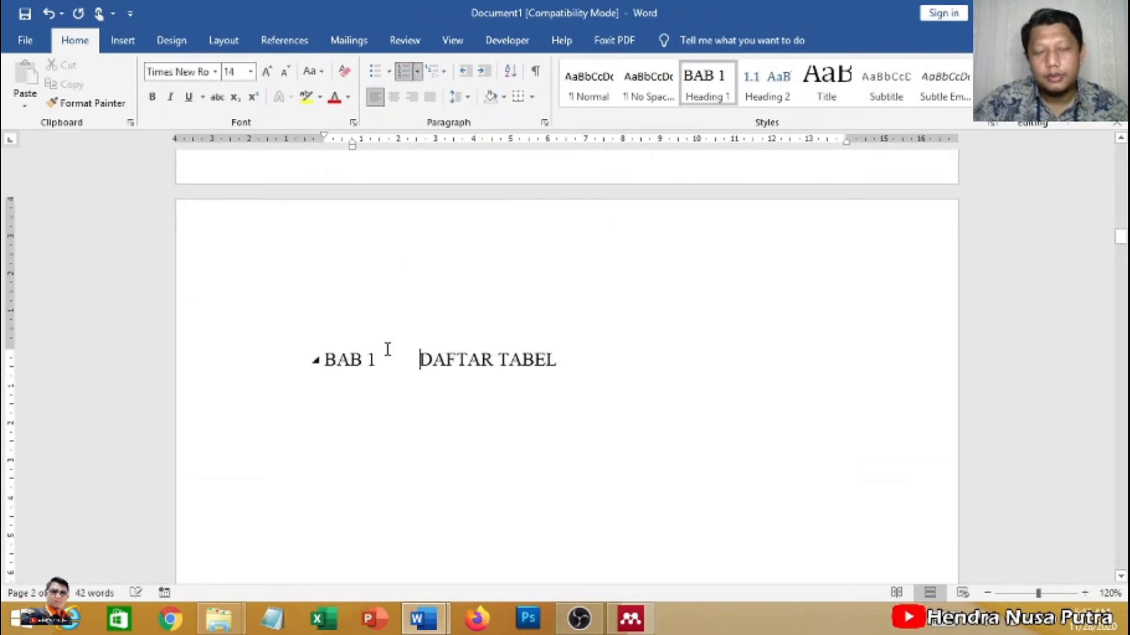
{"action": "key", "text": "BackSpace"}
Apply the Heading 1 style to the DAFTAR ISI title and remove its BAB number.
{"action": "scroll", "coordinate": [388, 348], "scroll_direction": "up", "scroll_amount": 20}
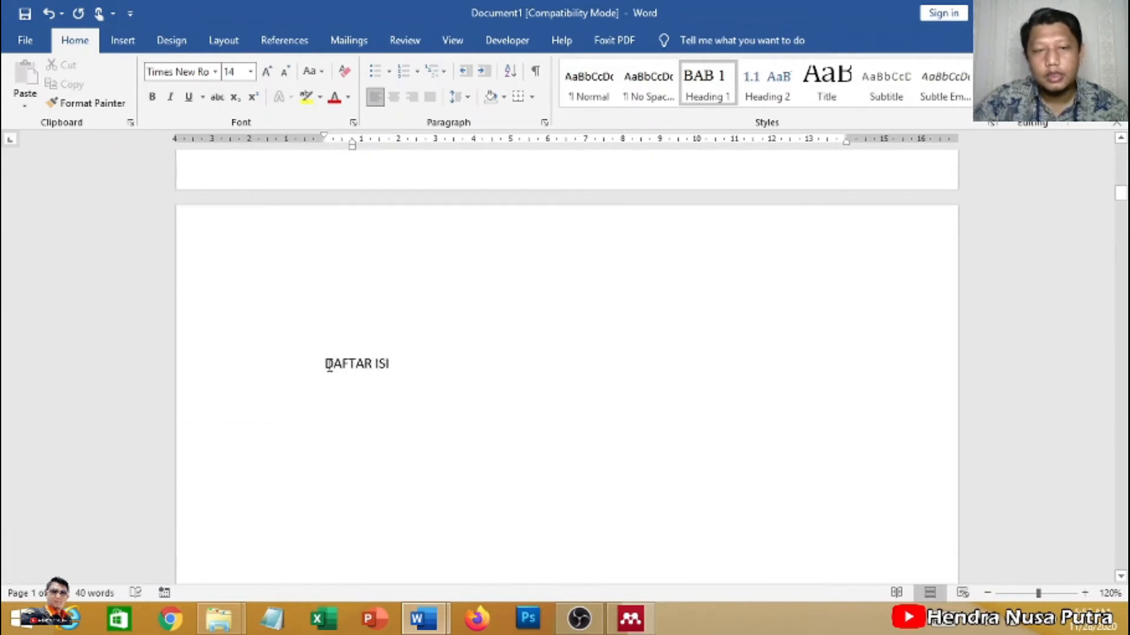
{"action": "left_click", "coordinate": [328, 365]}
{"action": "left_click", "coordinate": [729, 100]}
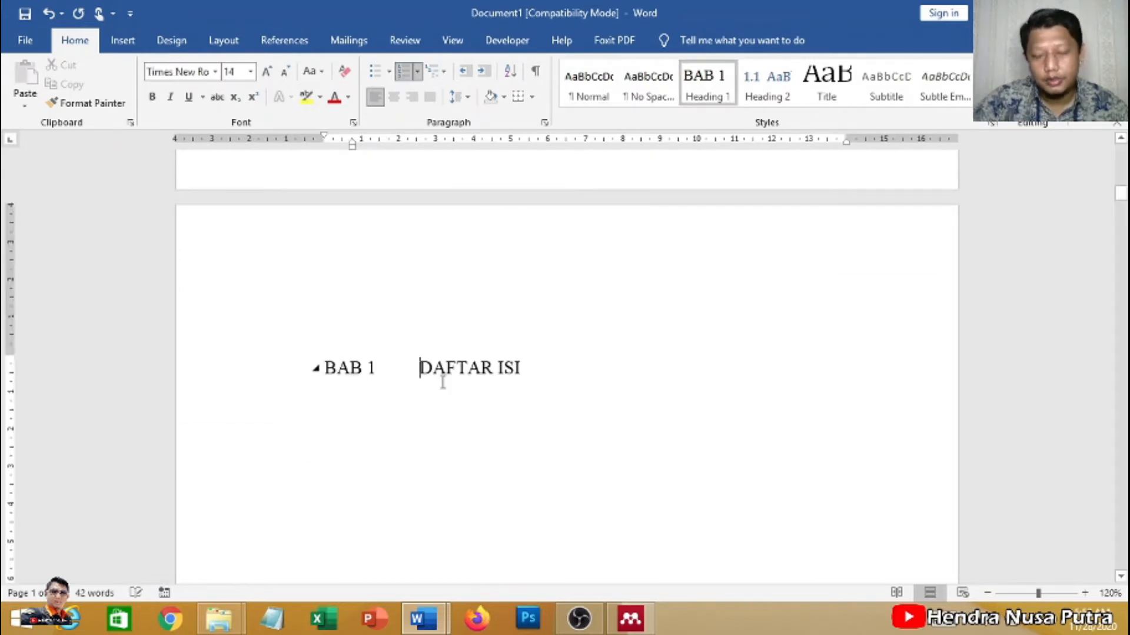
{"action": "key", "text": "BackSpace"}
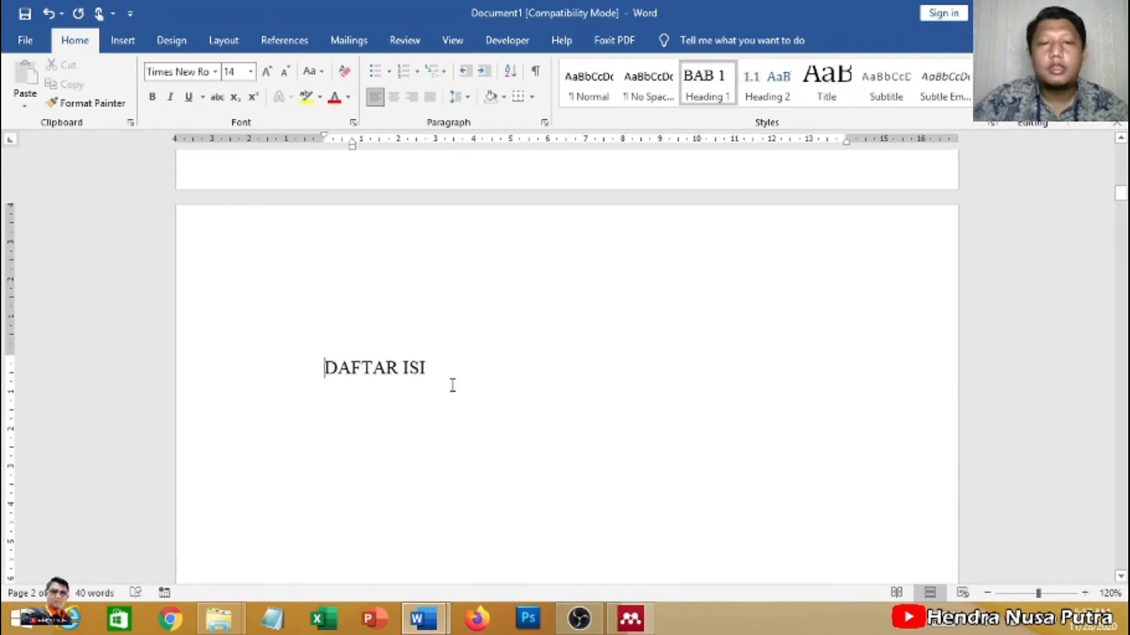
Remove the BAB number from the DAFTAR PUSTAKA title near the end of the document.
{"action": "scroll", "coordinate": [453, 394], "scroll_direction": "down", "scroll_amount": 3}
{"action": "scroll", "coordinate": [461, 396], "scroll_direction": "up", "scroll_amount": 6}
{"action": "scroll", "coordinate": [459, 411], "scroll_direction": "down", "scroll_amount": 10}
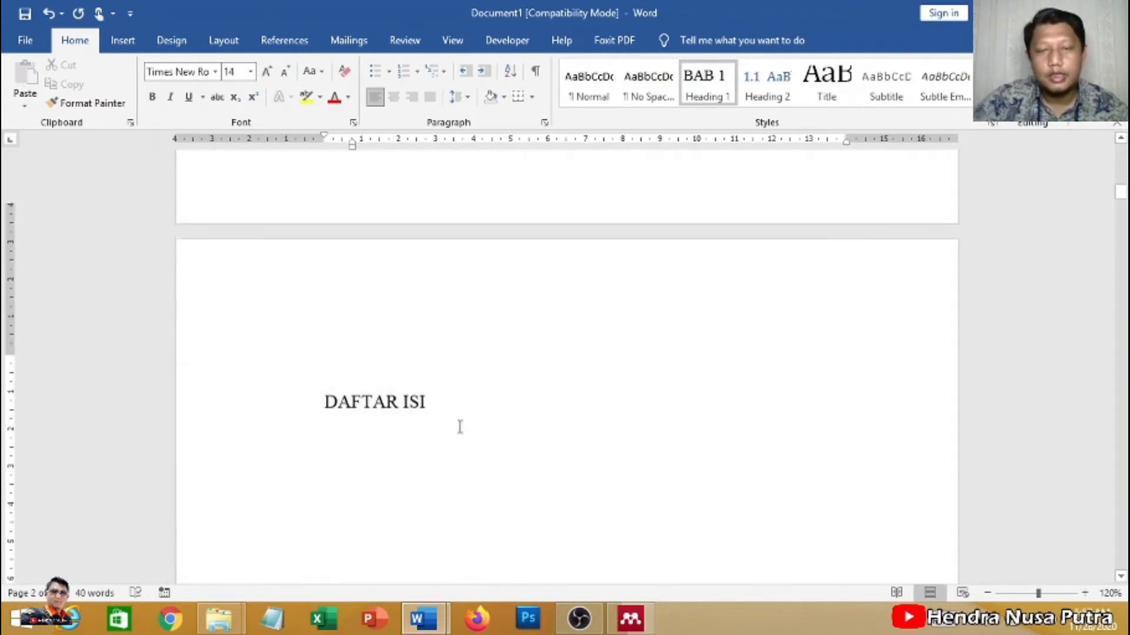
{"action": "left_click_drag", "start_coordinate": [1121, 213], "coordinate": [1121, 537]}
{"action": "scroll", "coordinate": [590, 476], "scroll_direction": "up", "scroll_amount": 4}
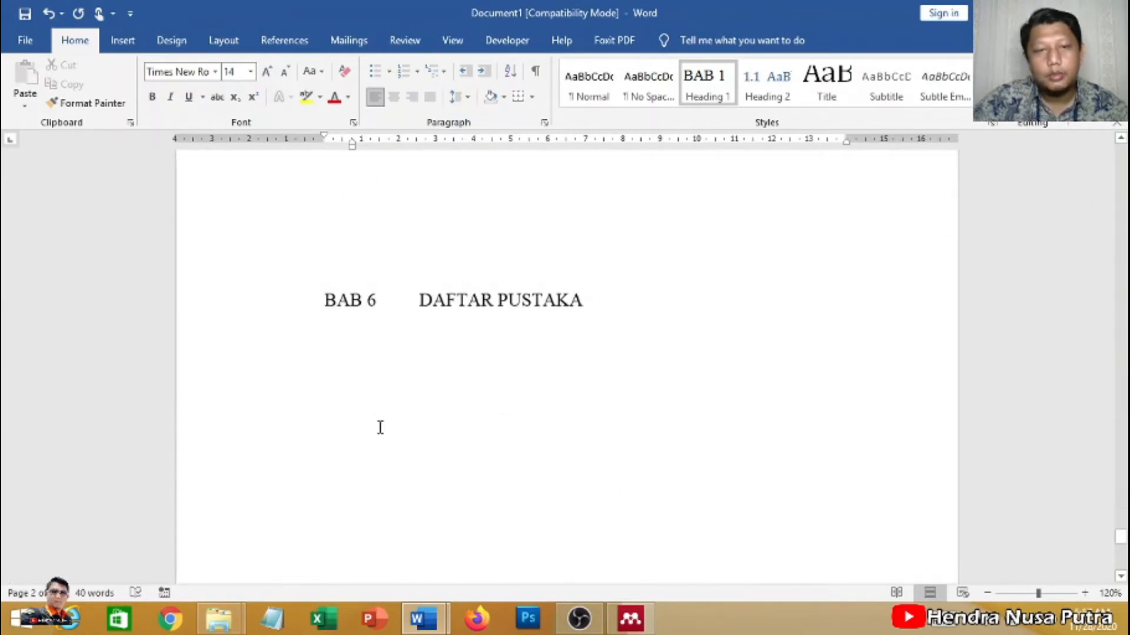
{"action": "left_click", "coordinate": [421, 299]}
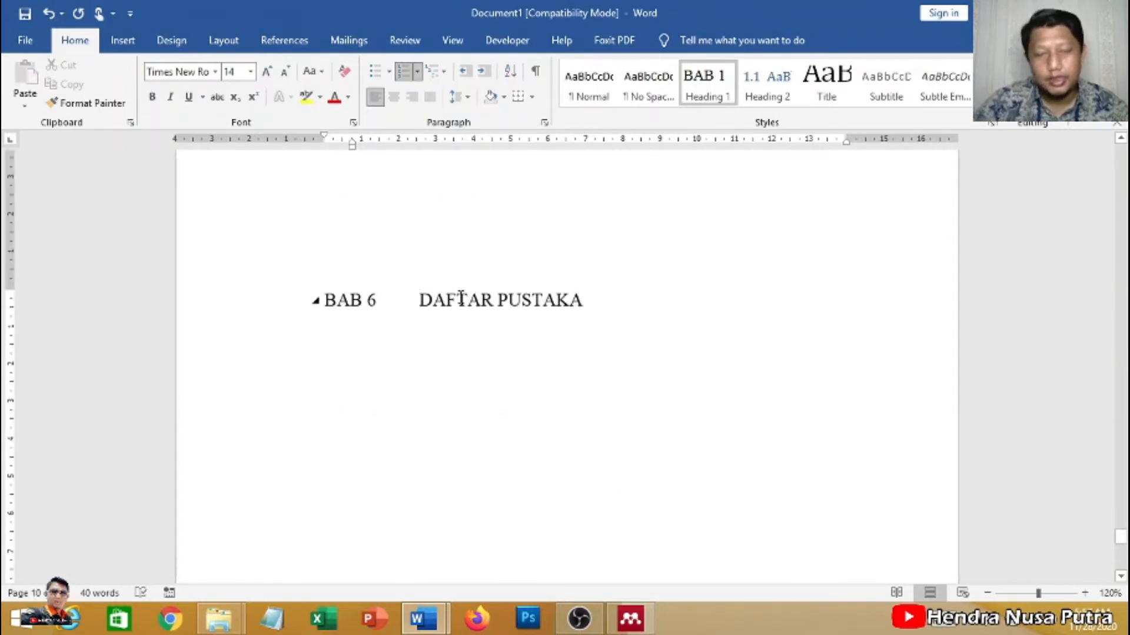
{"action": "key", "text": "BackSpace"}
{"action": "key", "text": "BackSpace"}
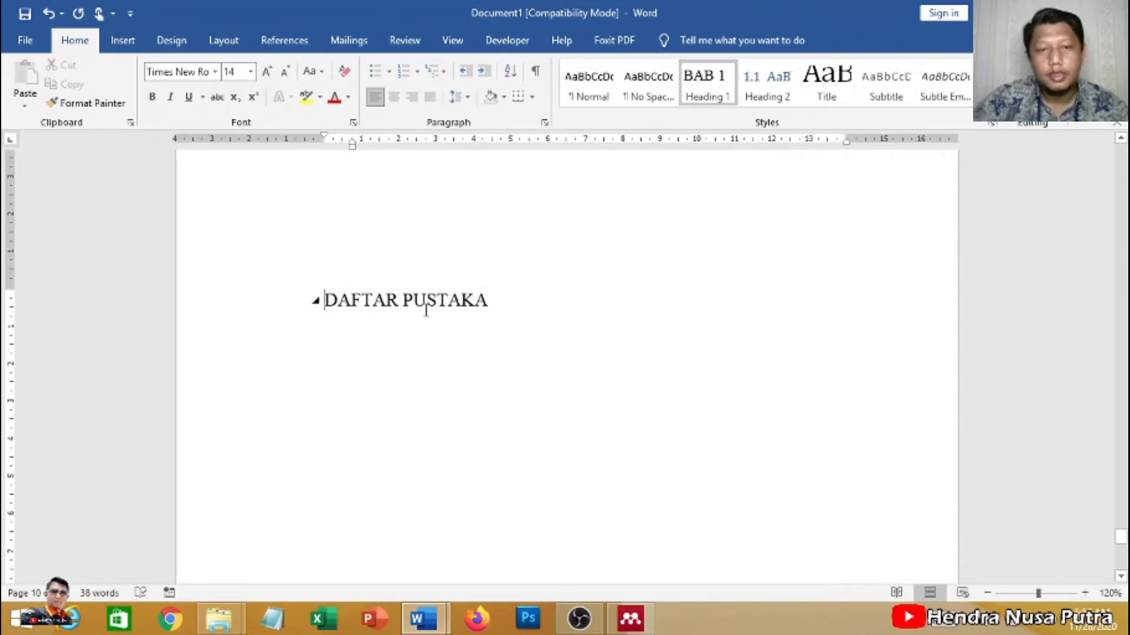
Check the BAB numbering of the chapter titles from KESIMPULAN DAN SARAN back towards the DAFTAR ISI page.
{"action": "scroll", "coordinate": [529, 371], "scroll_direction": "up", "scroll_amount": 12}
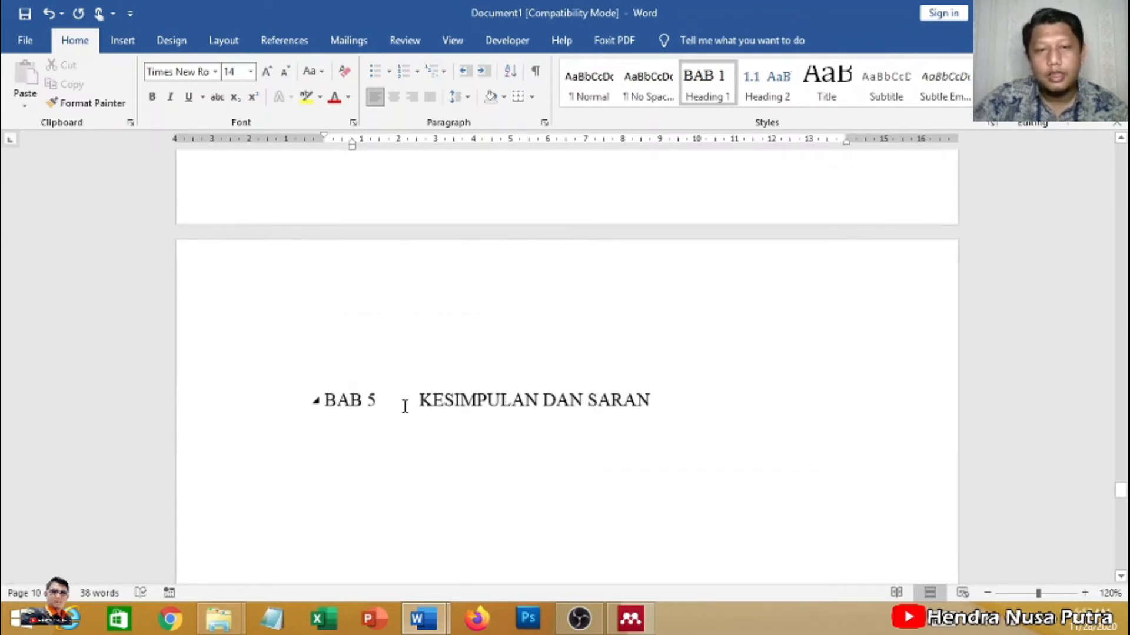
{"action": "scroll", "coordinate": [493, 412], "scroll_direction": "up", "scroll_amount": 15}
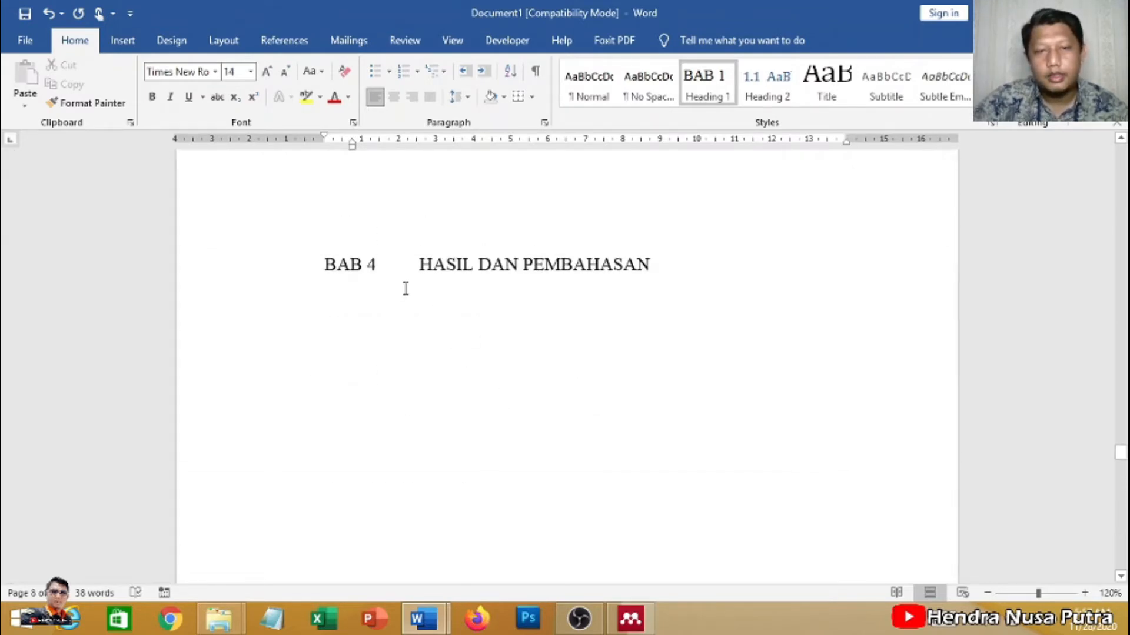
{"action": "scroll", "coordinate": [405, 288], "scroll_direction": "up", "scroll_amount": 15}
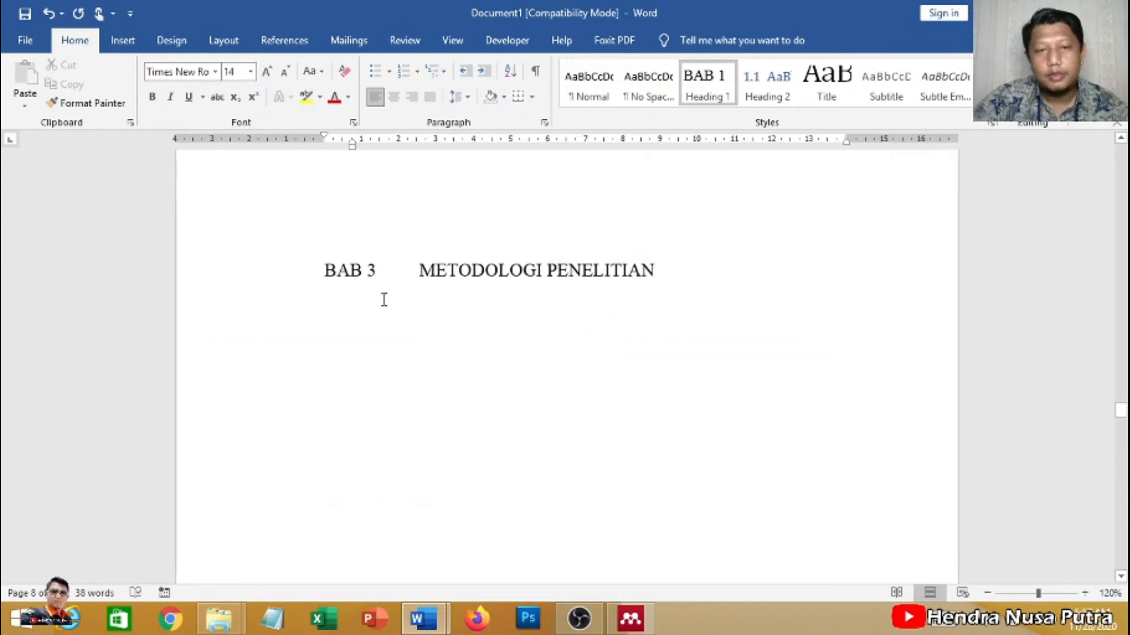
{"action": "scroll", "coordinate": [883, 333], "scroll_direction": "up", "scroll_amount": 5}
{"action": "left_click_drag", "start_coordinate": [1121, 393], "coordinate": [1125, 199]}
{"action": "scroll", "coordinate": [506, 312], "scroll_direction": "down", "scroll_amount": 3}
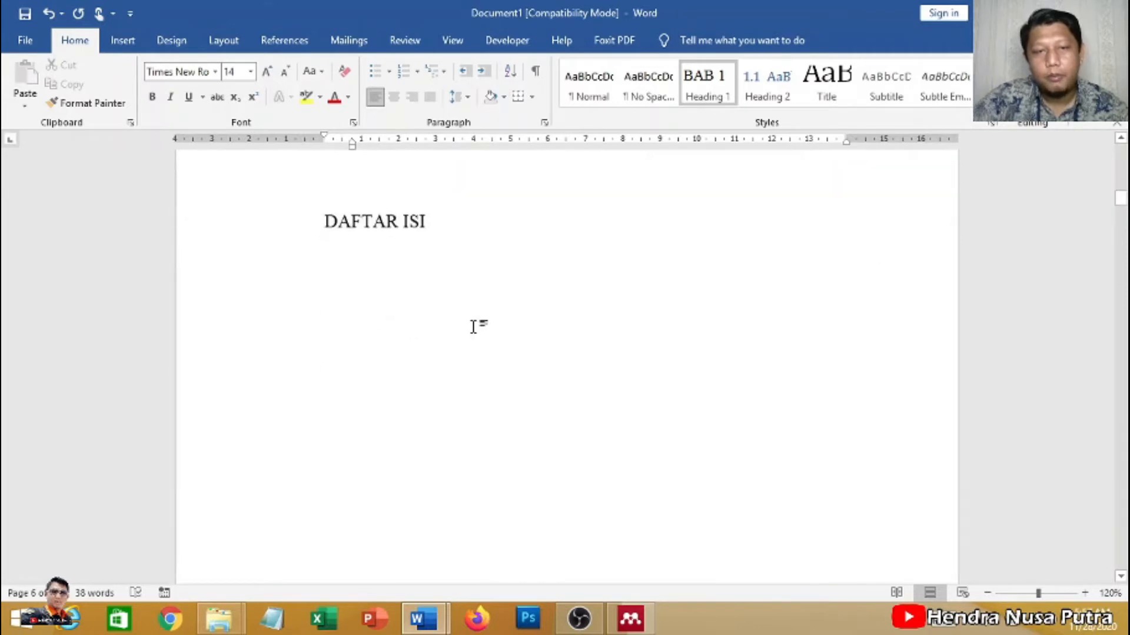
{"action": "scroll", "coordinate": [475, 327], "scroll_direction": "up", "scroll_amount": 5}
{"action": "scroll", "coordinate": [475, 327], "scroll_direction": "down", "scroll_amount": 6}
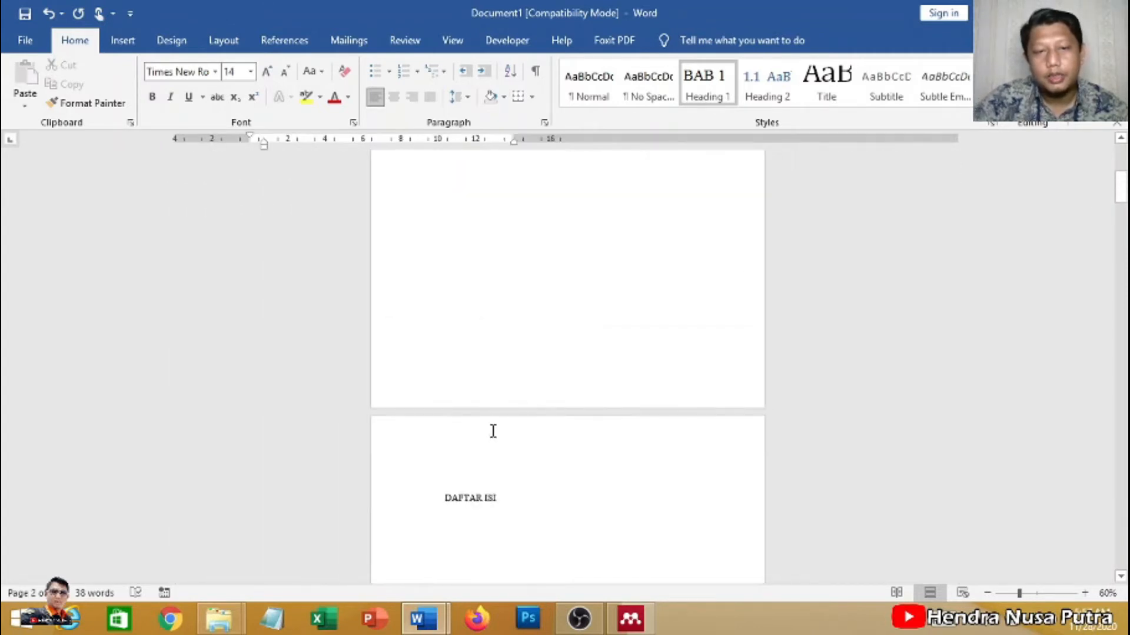
Insert a custom table of contents below the DAFTAR ISI title, using the template format with 3 levels and a dotted tab leader.
{"action": "scroll", "coordinate": [506, 462], "scroll_direction": "down", "scroll_amount": 4}
{"action": "left_click", "coordinate": [465, 364]}
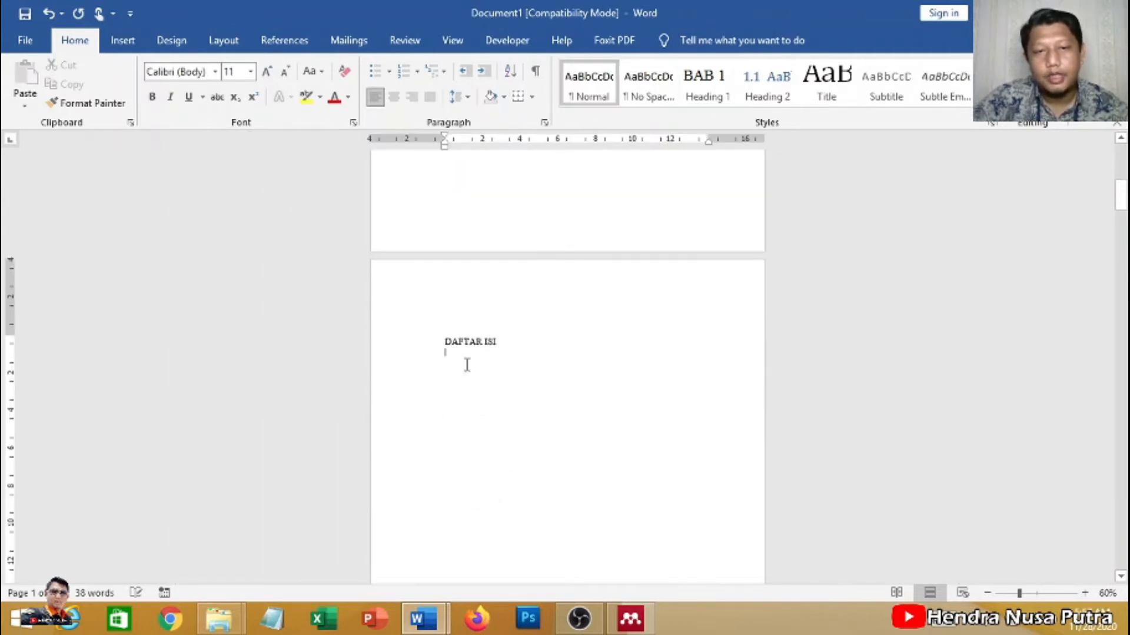
{"action": "scroll", "coordinate": [468, 366], "scroll_direction": "up", "scroll_amount": 5}
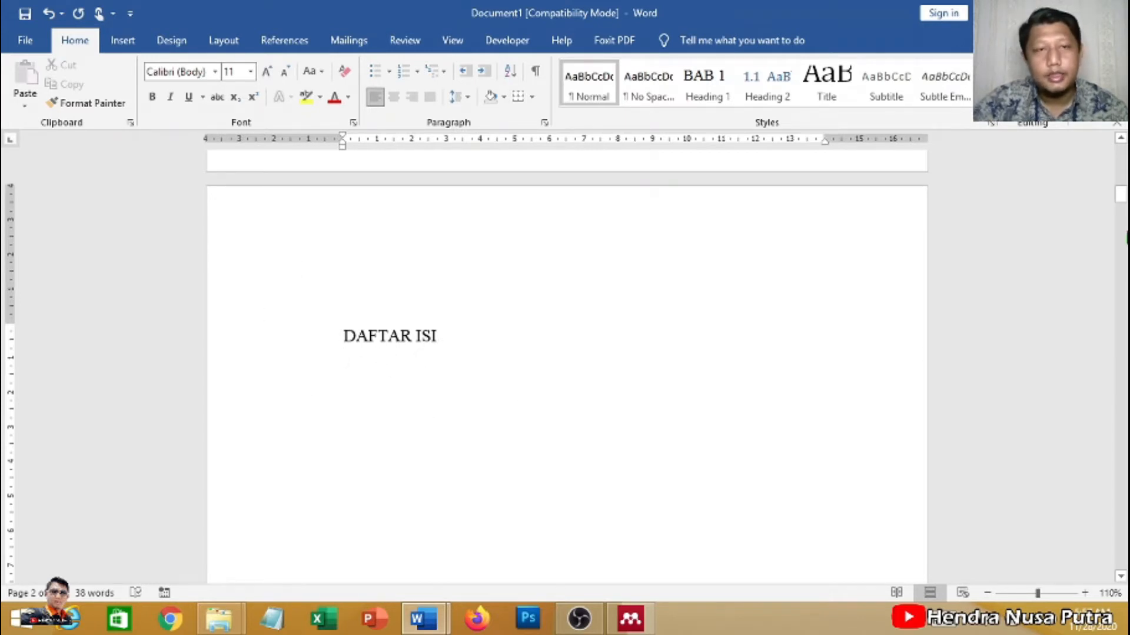
{"action": "left_click", "coordinate": [288, 41]}
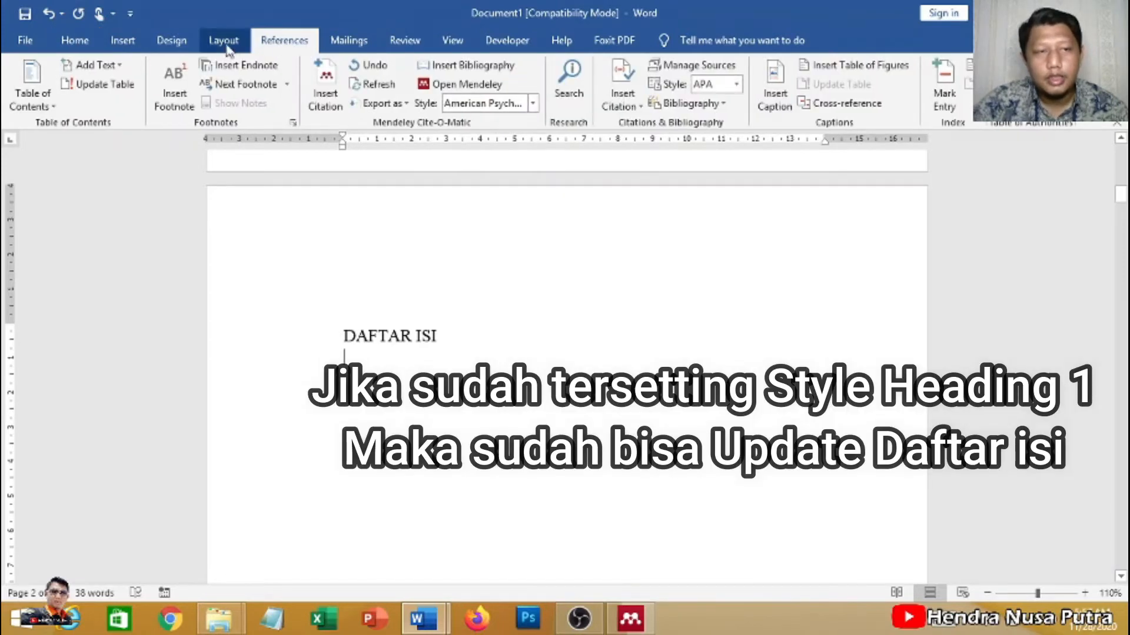
{"action": "left_click", "coordinate": [39, 106]}
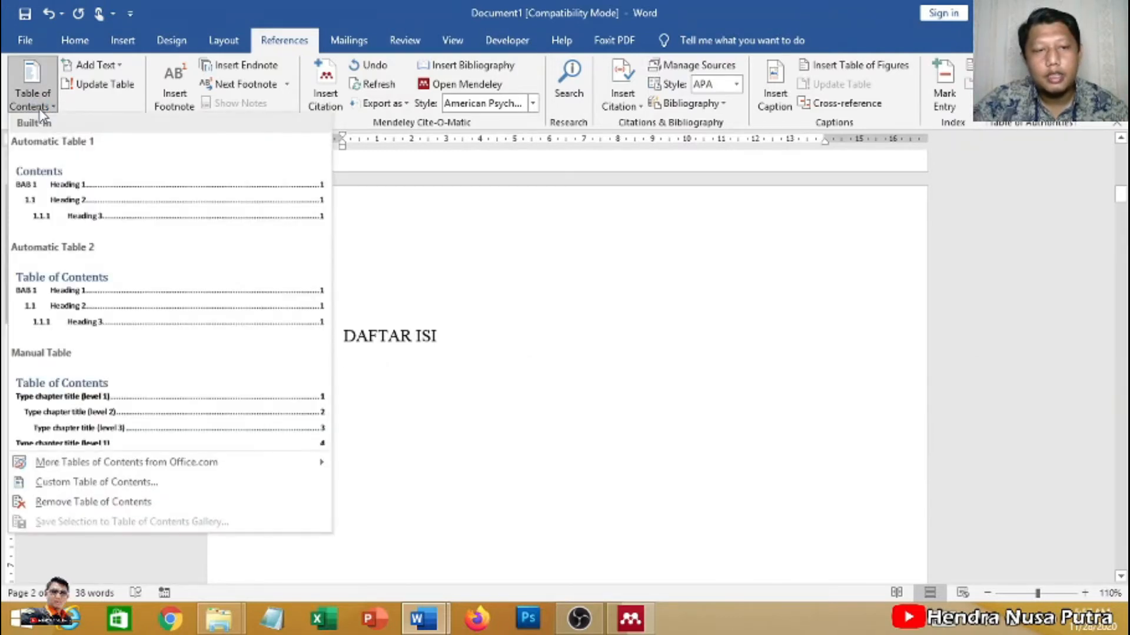
{"action": "left_click", "coordinate": [229, 493]}
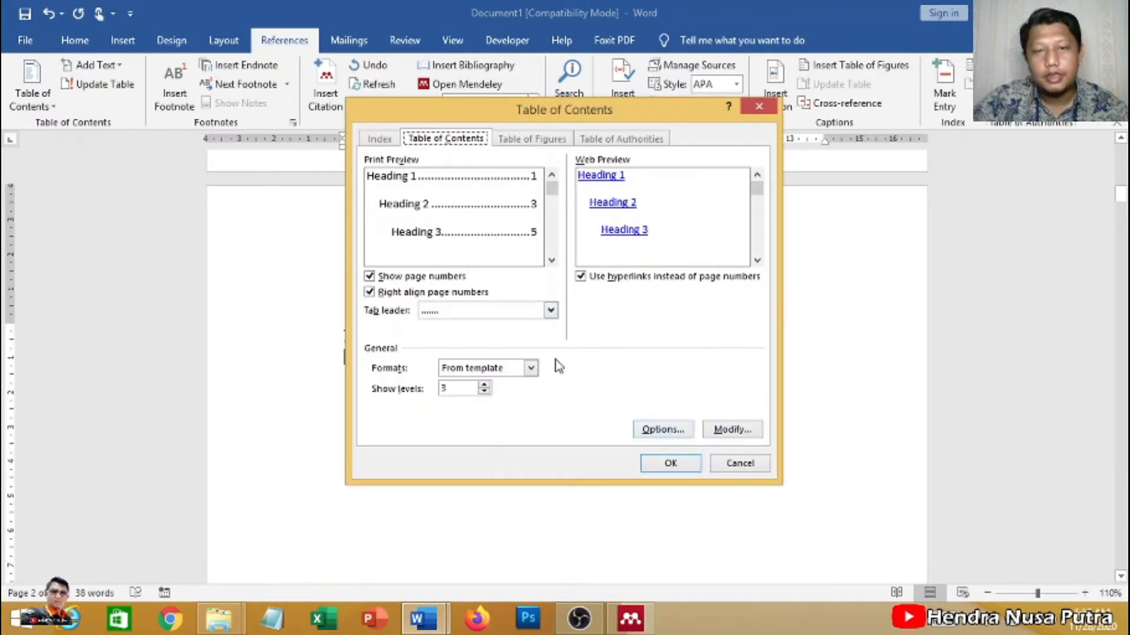
{"action": "left_click", "coordinate": [671, 463]}
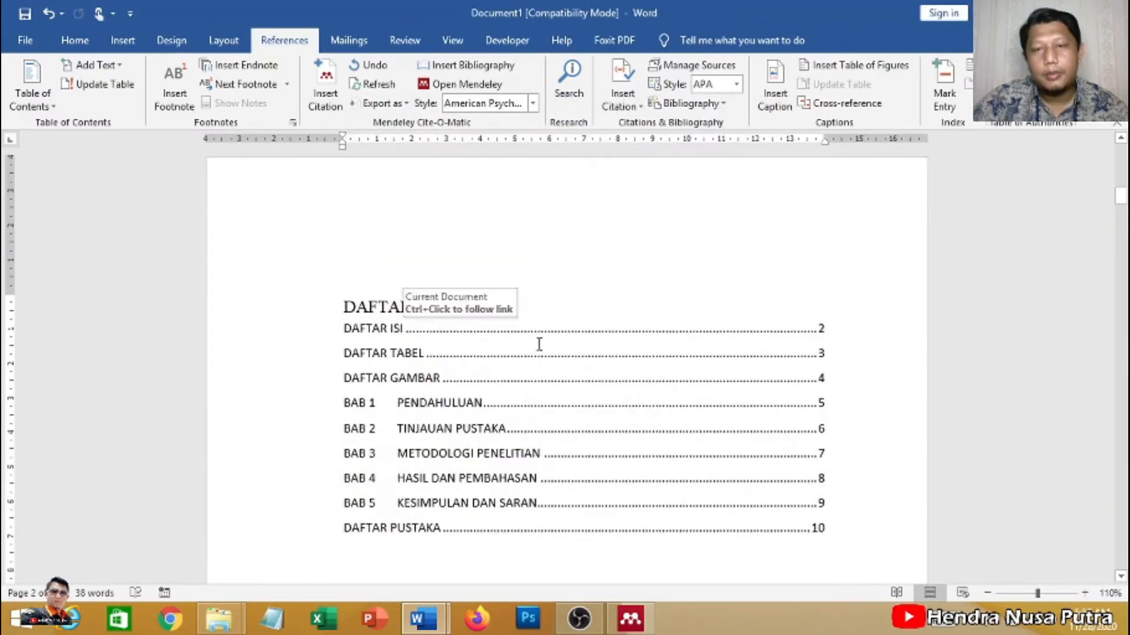
Center the DAFTAR ISI title above the table of contents.
{"action": "scroll", "coordinate": [629, 337], "scroll_direction": "down", "scroll_amount": 3}
{"action": "scroll", "coordinate": [629, 337], "scroll_direction": "up", "scroll_amount": 1}
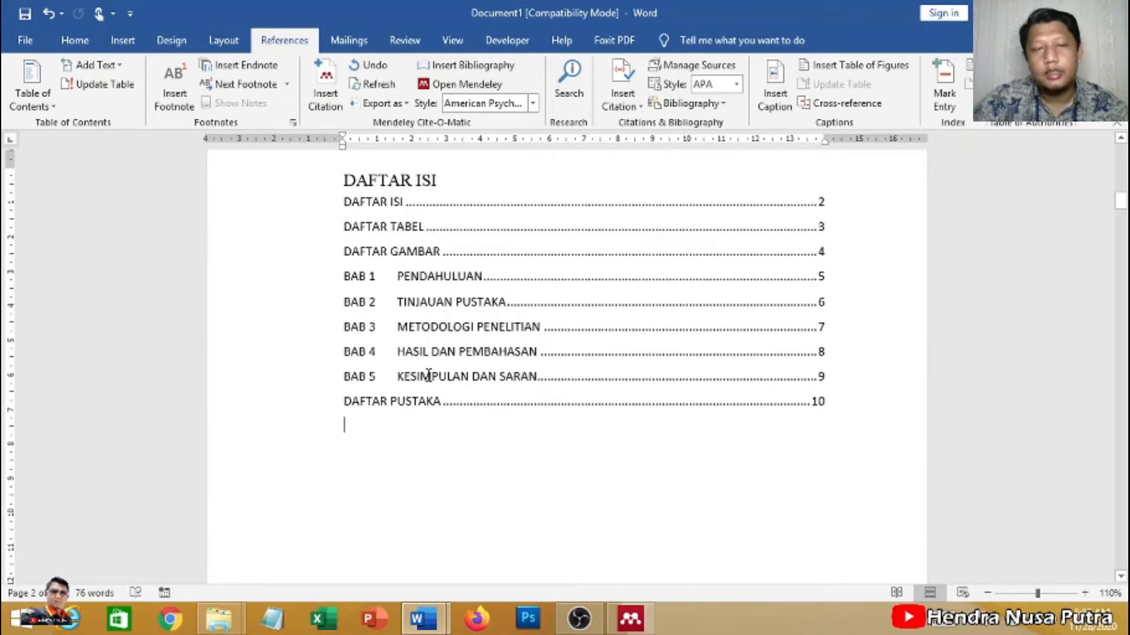
{"action": "scroll", "coordinate": [373, 311], "scroll_direction": "up", "scroll_amount": 3}
{"action": "scroll", "coordinate": [416, 323], "scroll_direction": "down", "scroll_amount": 4}
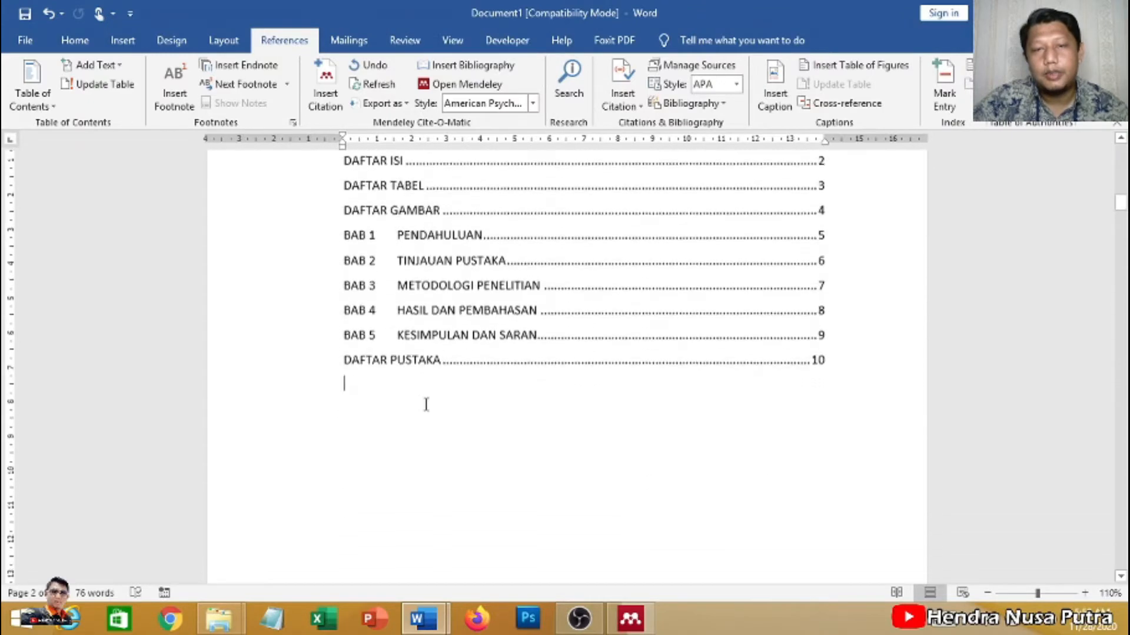
{"action": "scroll", "coordinate": [424, 404], "scroll_direction": "up", "scroll_amount": 3}
{"action": "left_click_drag", "start_coordinate": [442, 266], "coordinate": [343, 266]}
{"action": "left_click", "coordinate": [75, 40]}
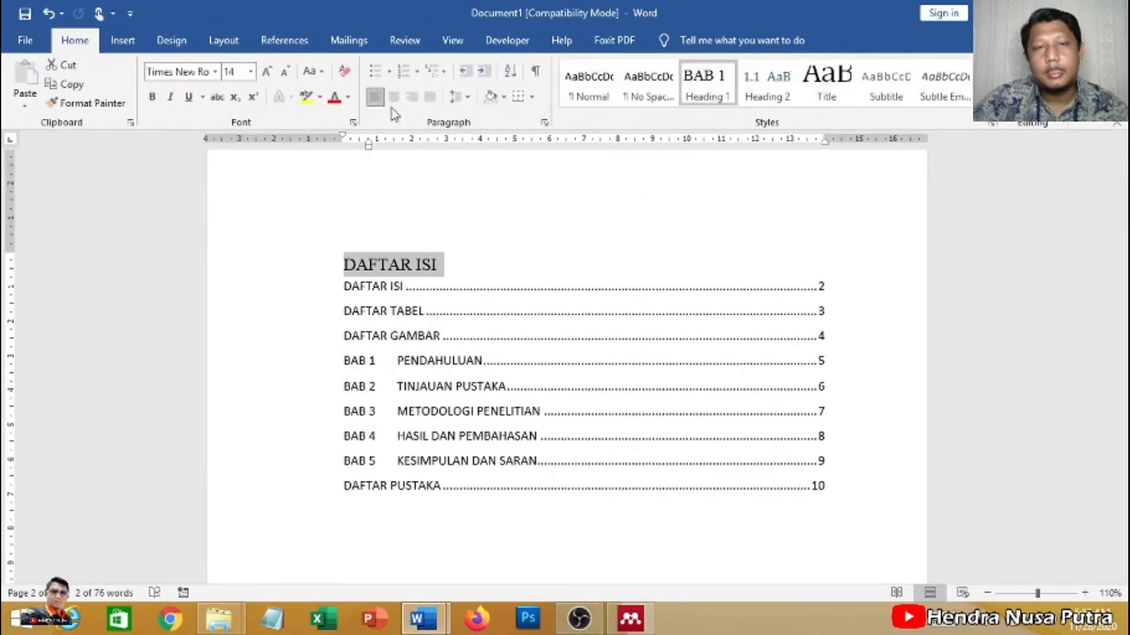
{"action": "left_click", "coordinate": [394, 96]}
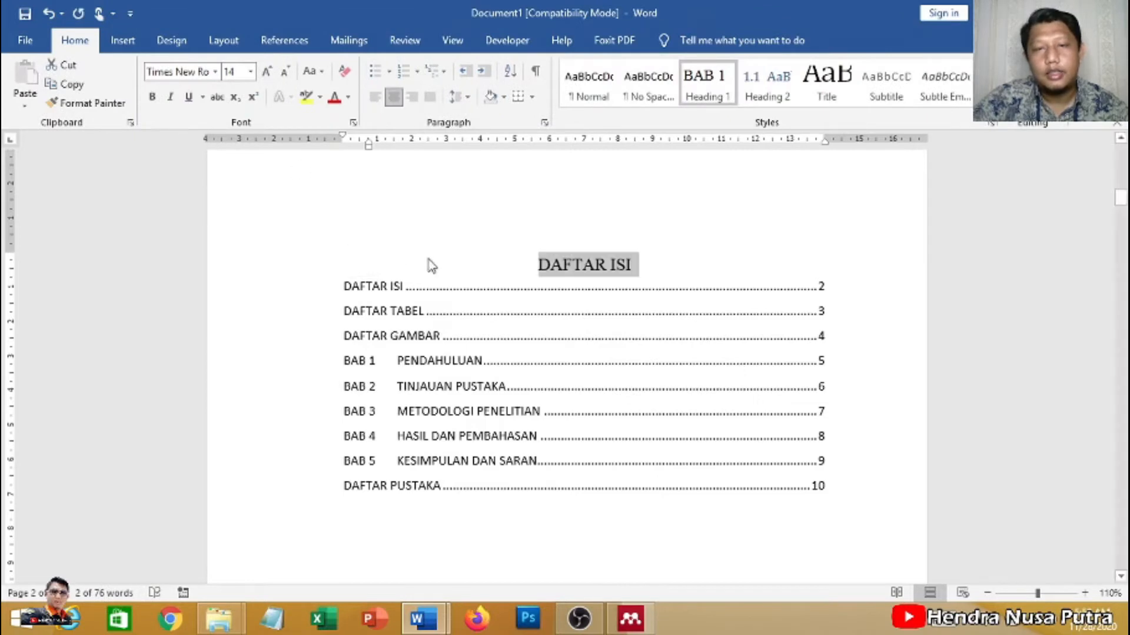
{"action": "left_click", "coordinate": [547, 266]}
Modify the Heading 1 style so that its text is bold.
{"action": "scroll", "coordinate": [564, 263], "scroll_direction": "down", "scroll_amount": 11}
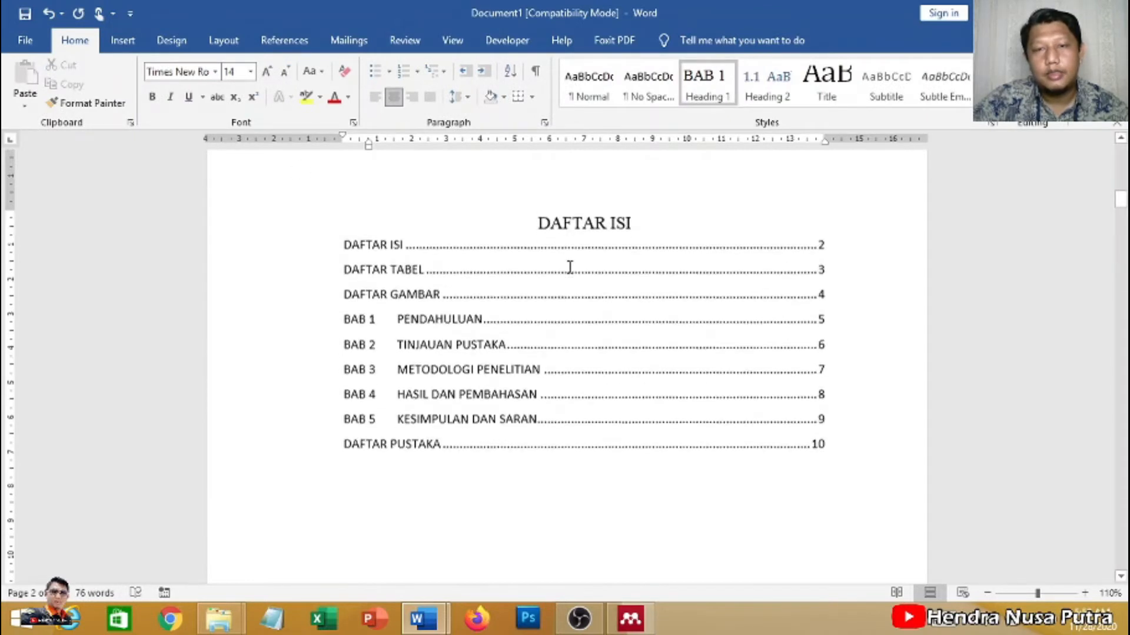
{"action": "scroll", "coordinate": [512, 263], "scroll_direction": "up", "scroll_amount": 10}
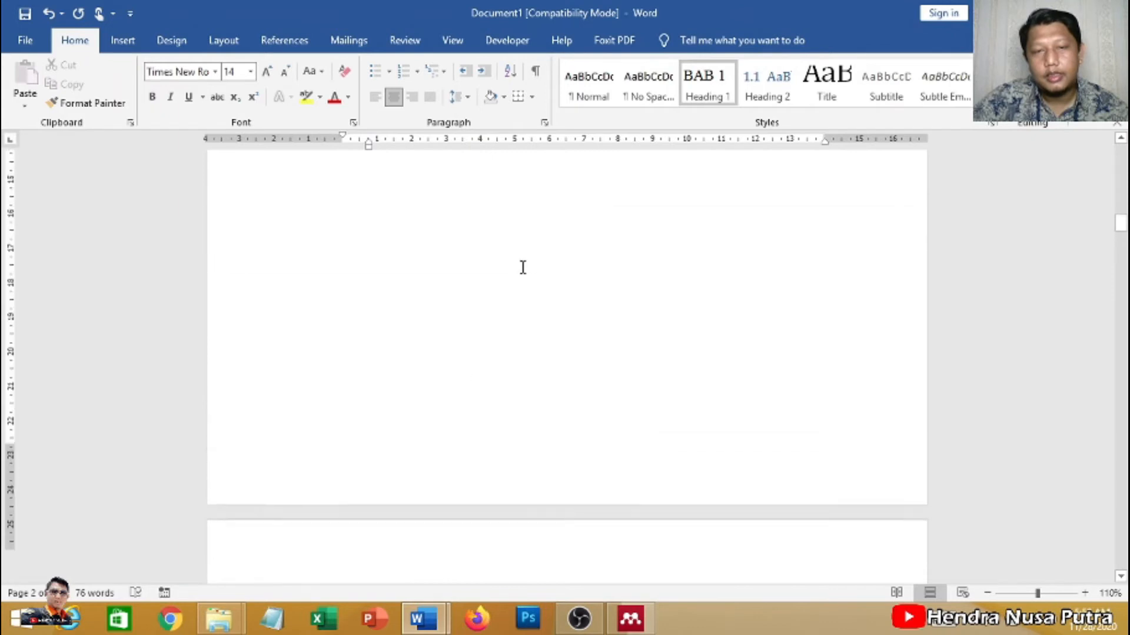
{"action": "scroll", "coordinate": [540, 263], "scroll_direction": "up", "scroll_amount": 3}
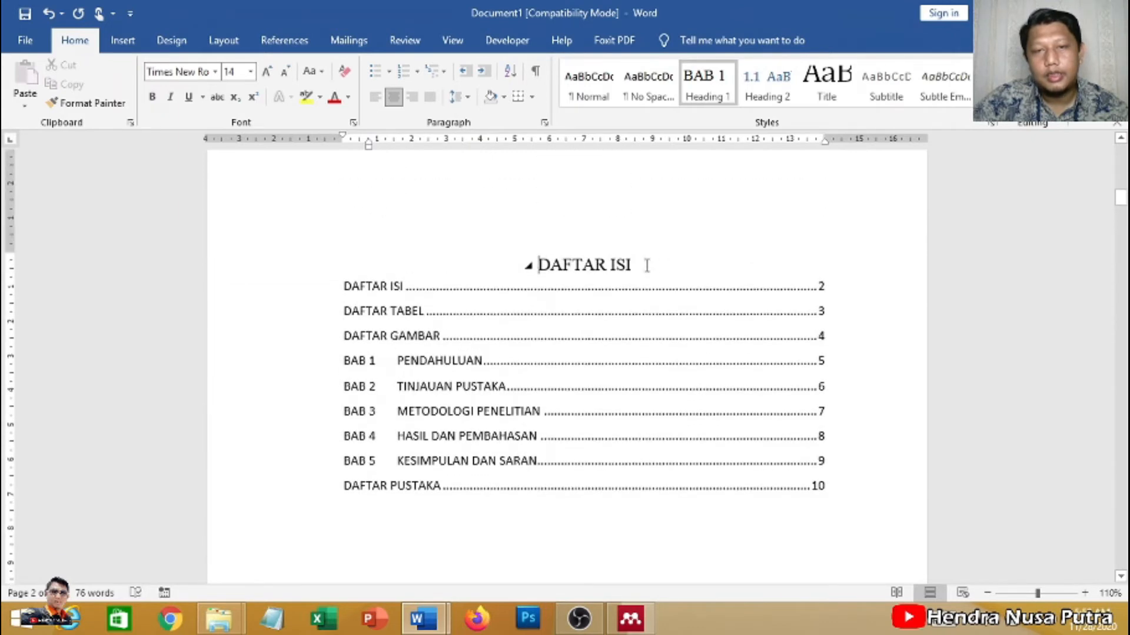
{"action": "left_click_drag", "start_coordinate": [646, 266], "coordinate": [537, 266]}
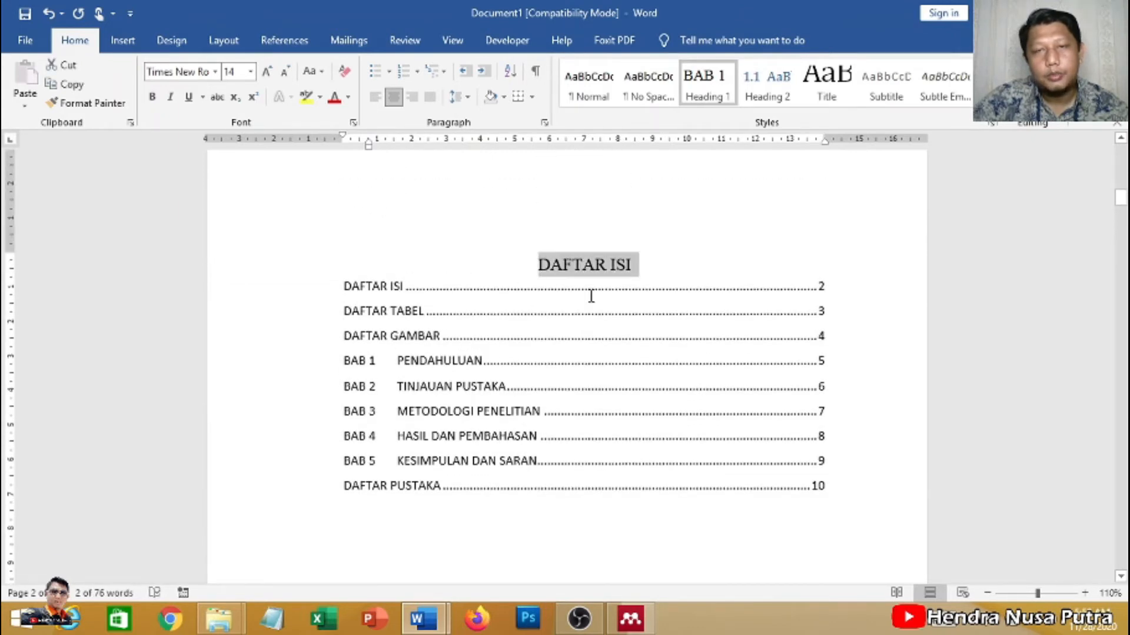
{"action": "left_click", "coordinate": [573, 268]}
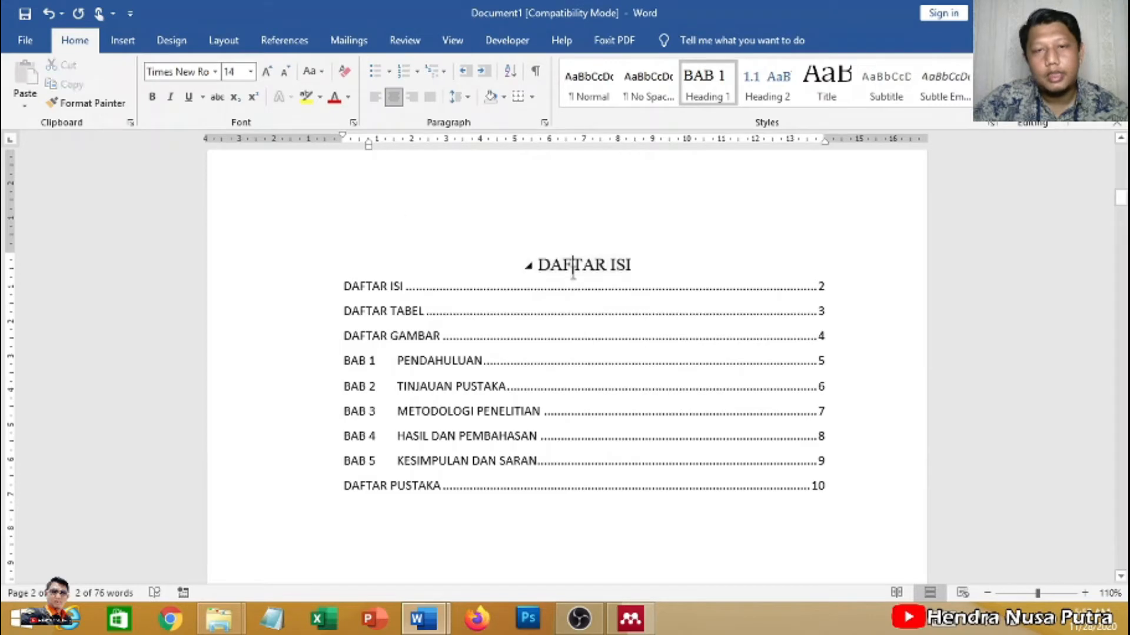
{"action": "right_click", "coordinate": [720, 92]}
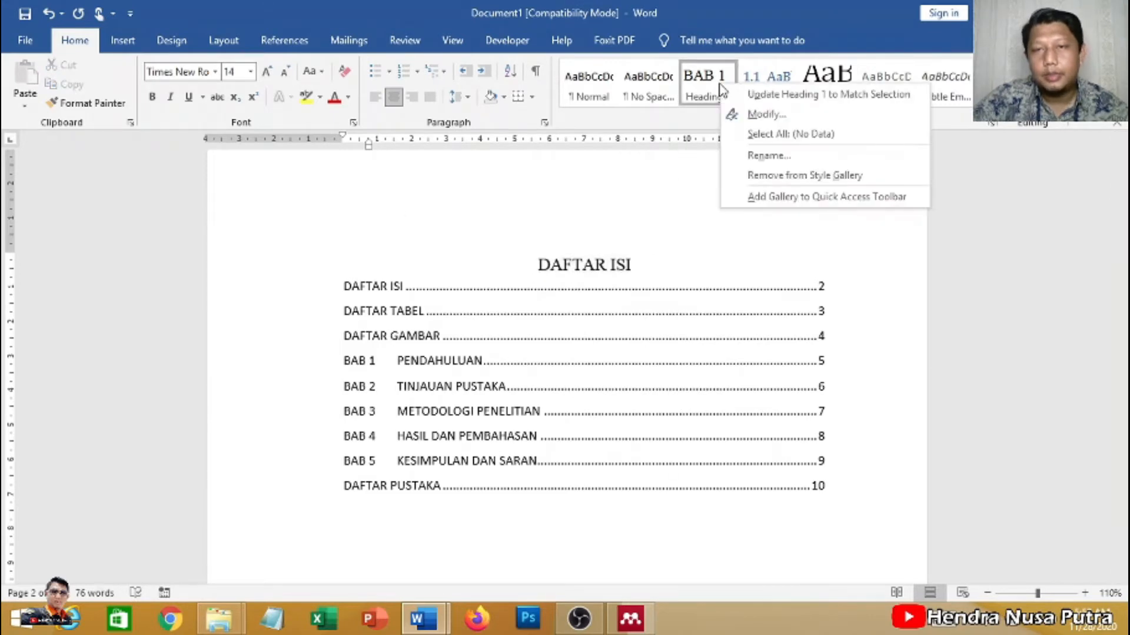
{"action": "left_click", "coordinate": [782, 118]}
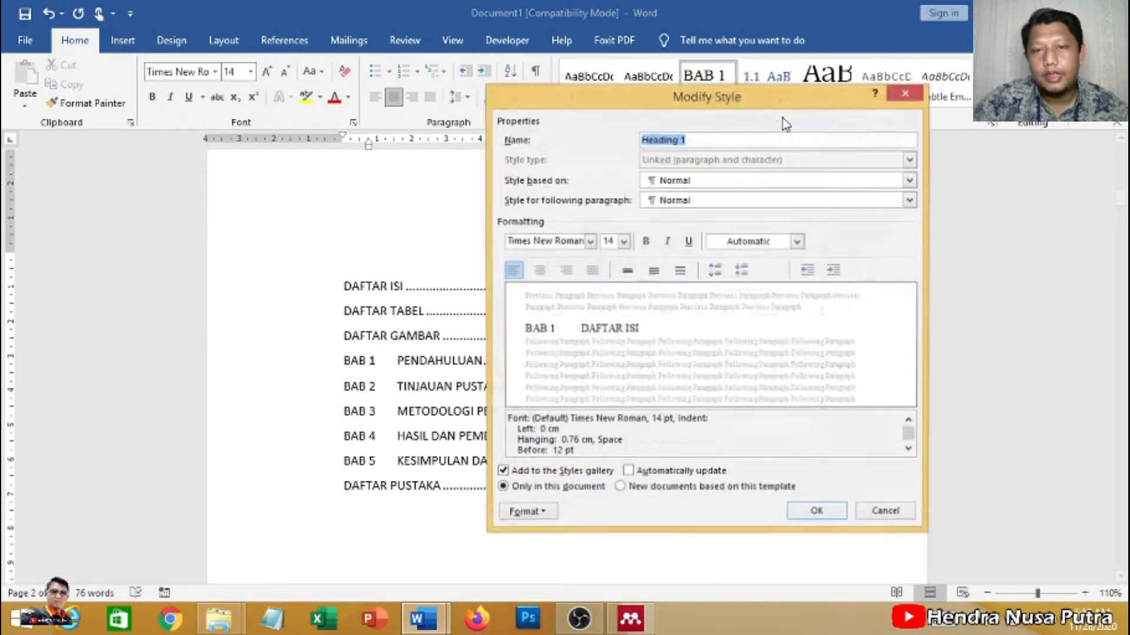
{"action": "left_click", "coordinate": [646, 244]}
{"action": "left_click", "coordinate": [821, 519]}
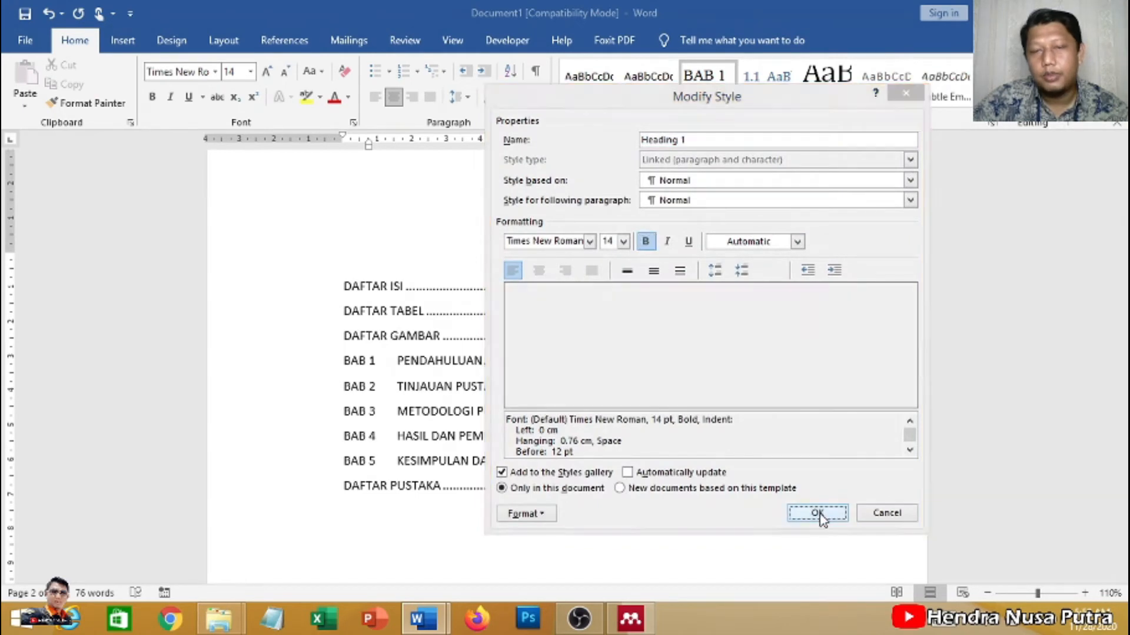
{"action": "scroll", "coordinate": [602, 278], "scroll_direction": "down", "scroll_amount": 15}
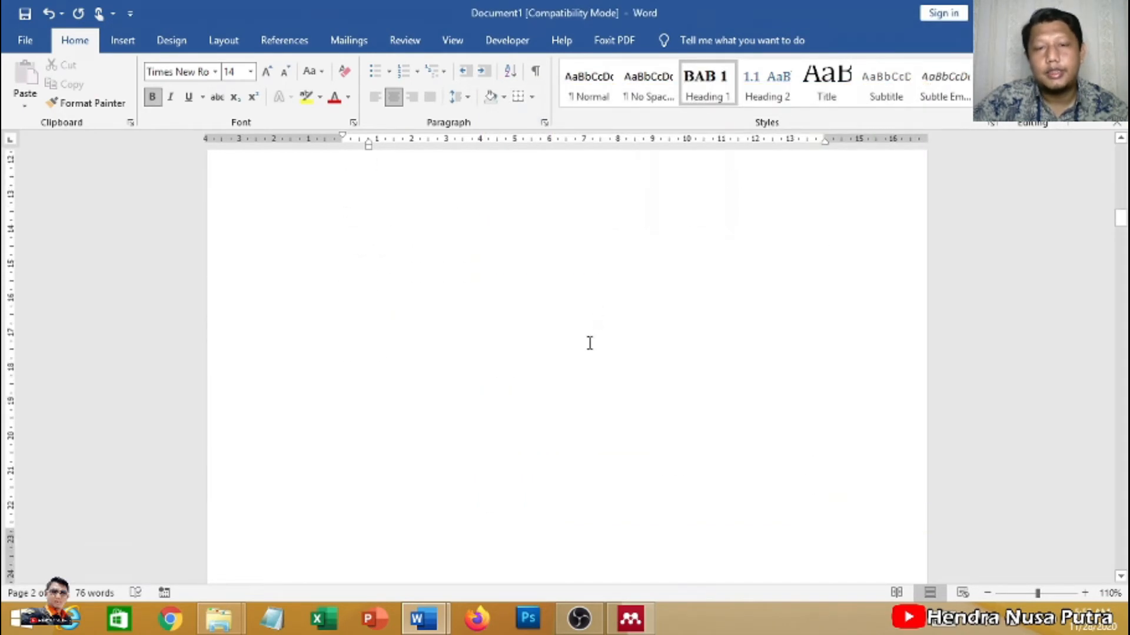
Review the DAFTAR ISI table of contents and the list pages that follow it.
{"action": "scroll", "coordinate": [513, 374], "scroll_direction": "down", "scroll_amount": 10}
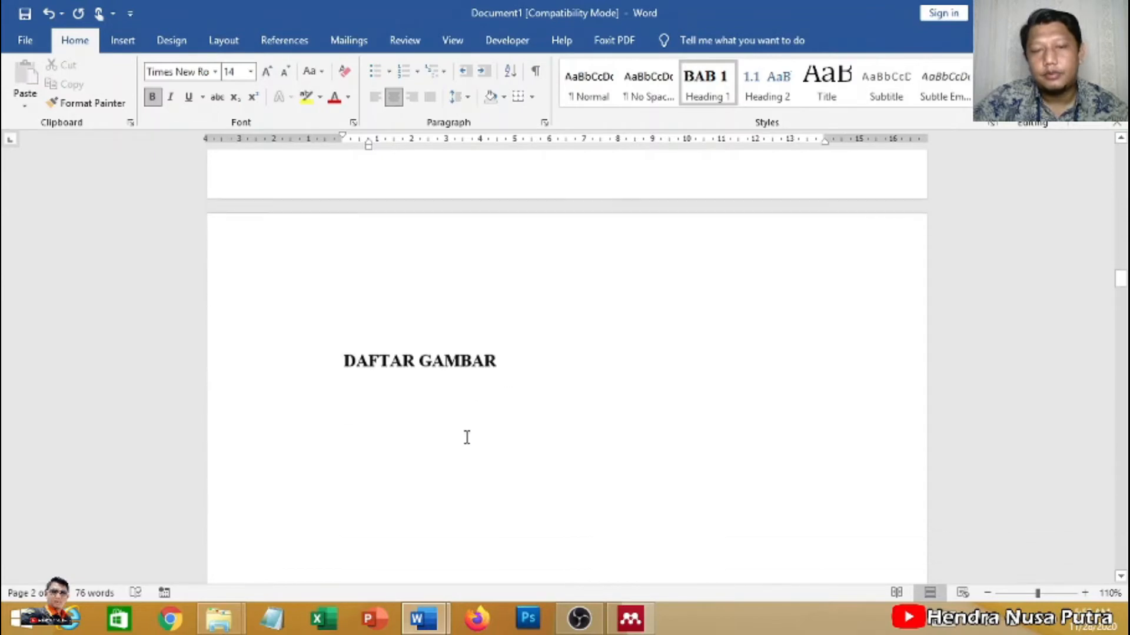
{"action": "scroll", "coordinate": [580, 373], "scroll_direction": "up", "scroll_amount": 5}
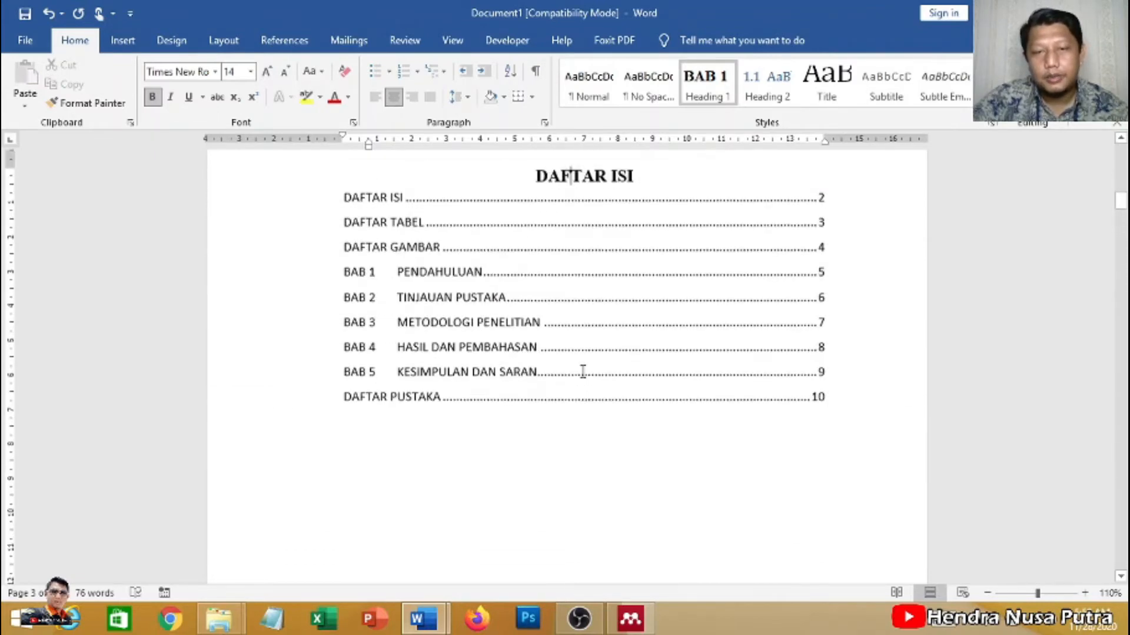
{"action": "scroll", "coordinate": [584, 377], "scroll_direction": "down", "scroll_amount": 3, "text": "ctrl"}
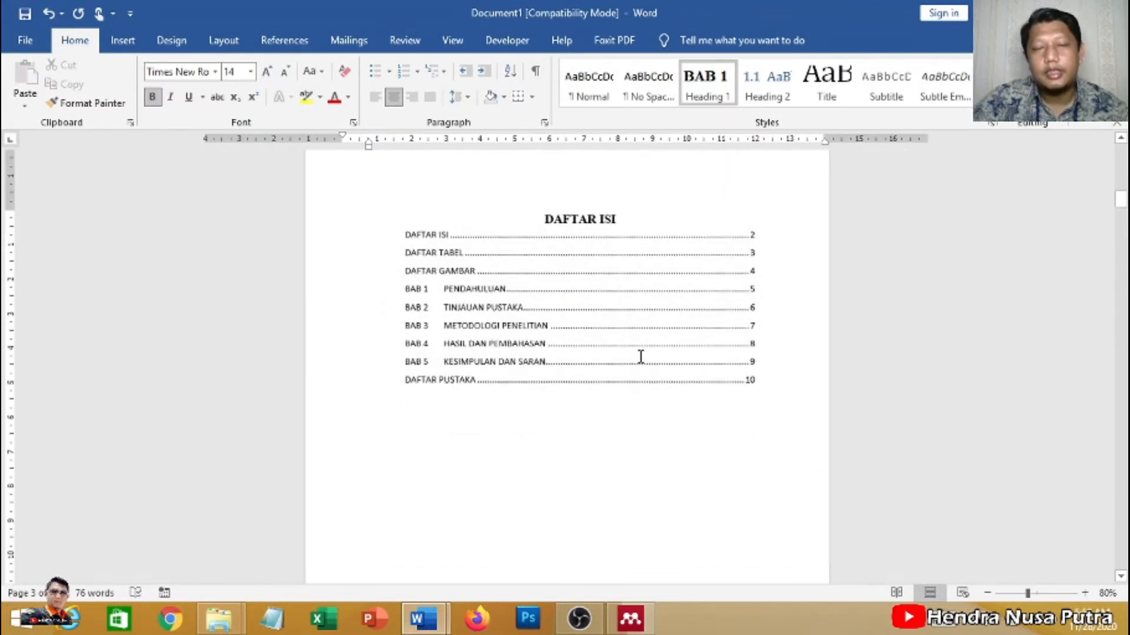
{"action": "right_click", "coordinate": [533, 287]}
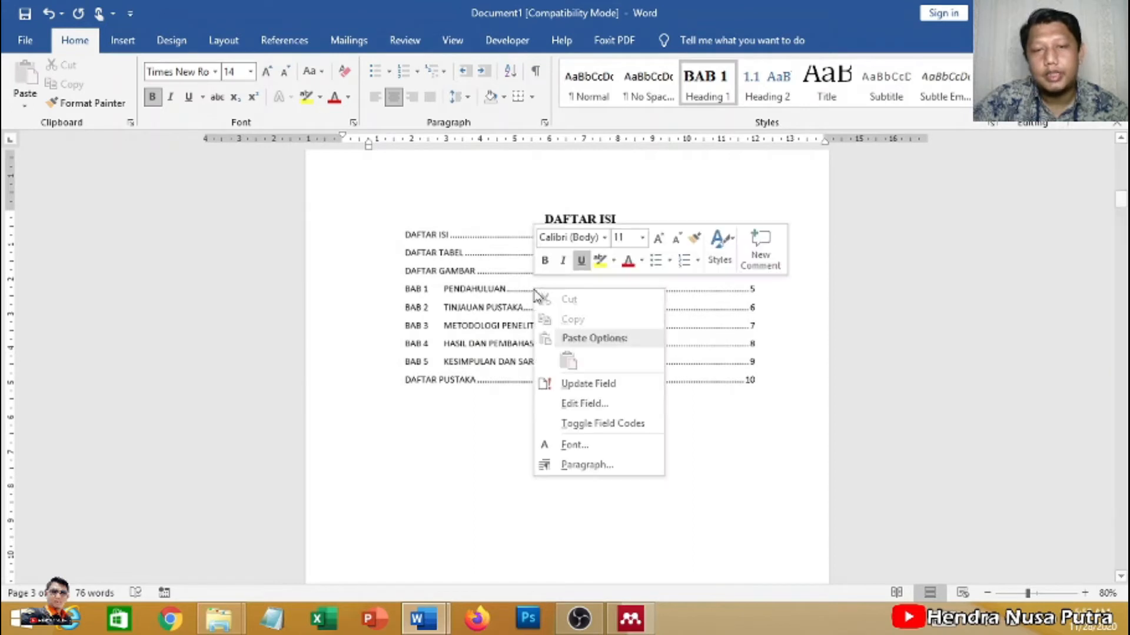
{"action": "left_click", "coordinate": [343, 295]}
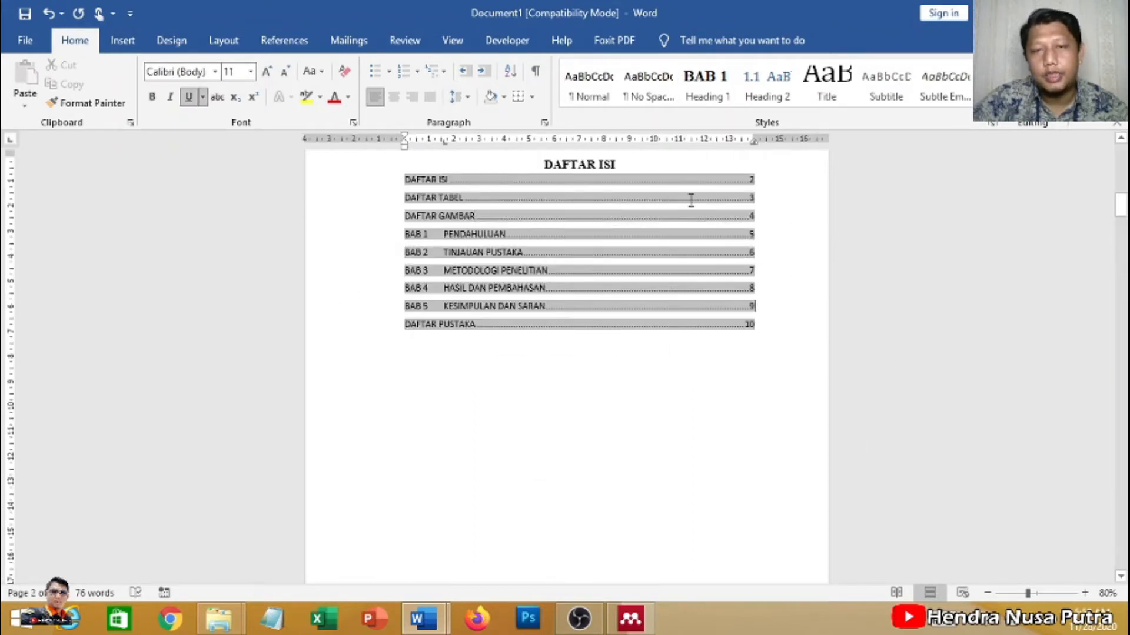
{"action": "left_click", "coordinate": [620, 161]}
{"action": "scroll", "coordinate": [742, 295], "scroll_direction": "up", "scroll_amount": 3}
{"action": "scroll", "coordinate": [741, 304], "scroll_direction": "down", "scroll_amount": 3}
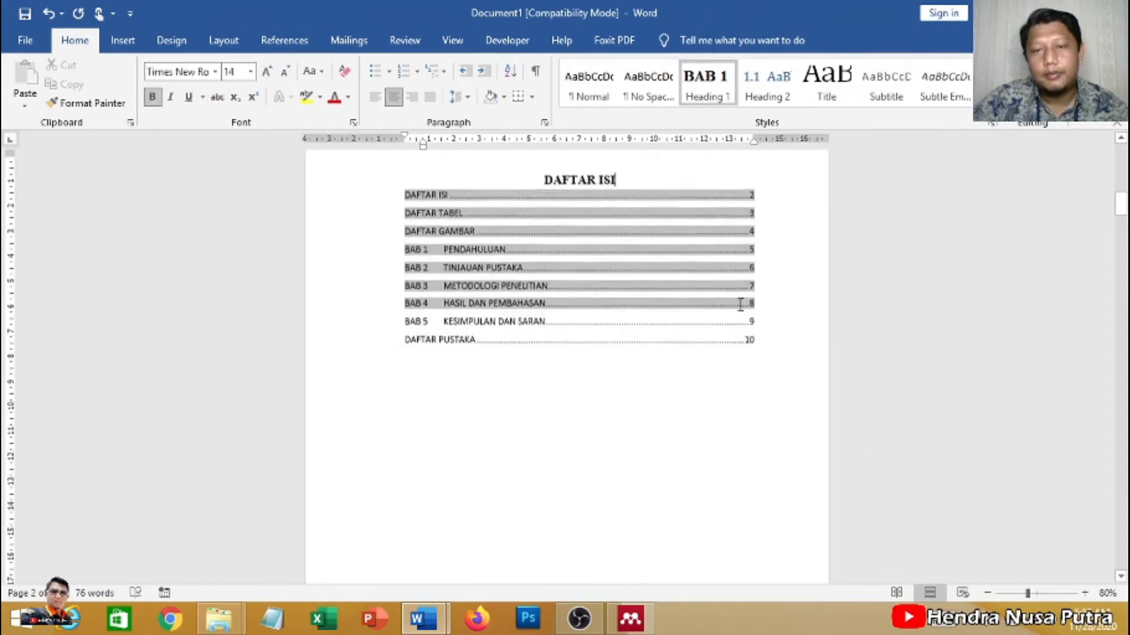
Enter the subheadings Latar Belakang and Rumusan Masalah below the PENDAHULUAN chapter title, with blank lines between them.
{"action": "scroll", "coordinate": [739, 304], "scroll_direction": "down", "scroll_amount": 15}
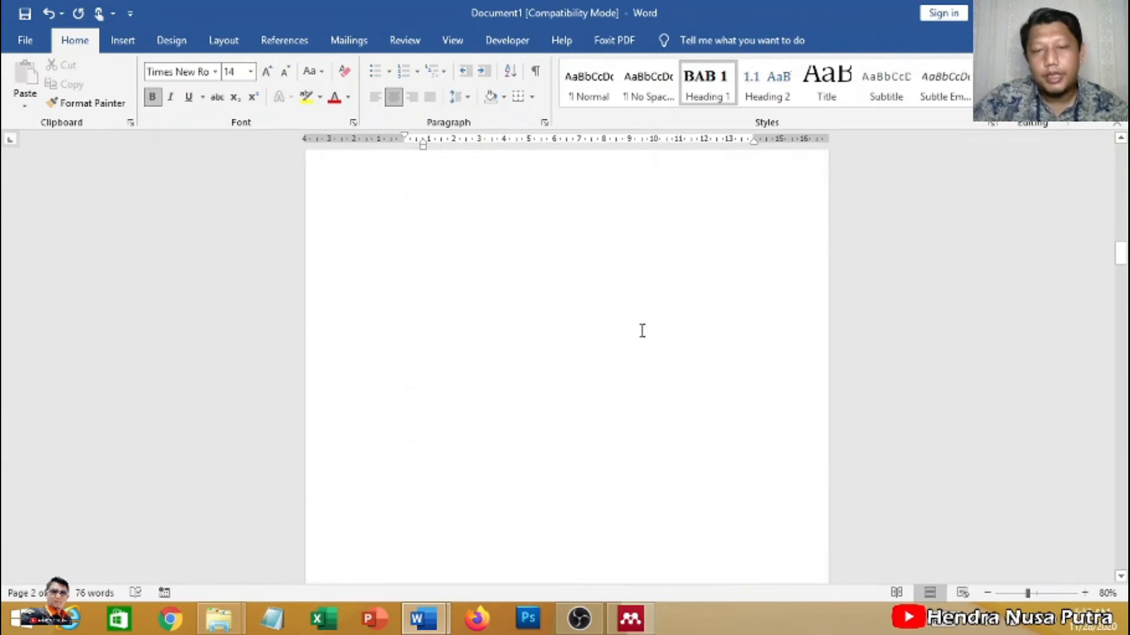
{"action": "scroll", "coordinate": [642, 330], "scroll_direction": "down", "scroll_amount": 10}
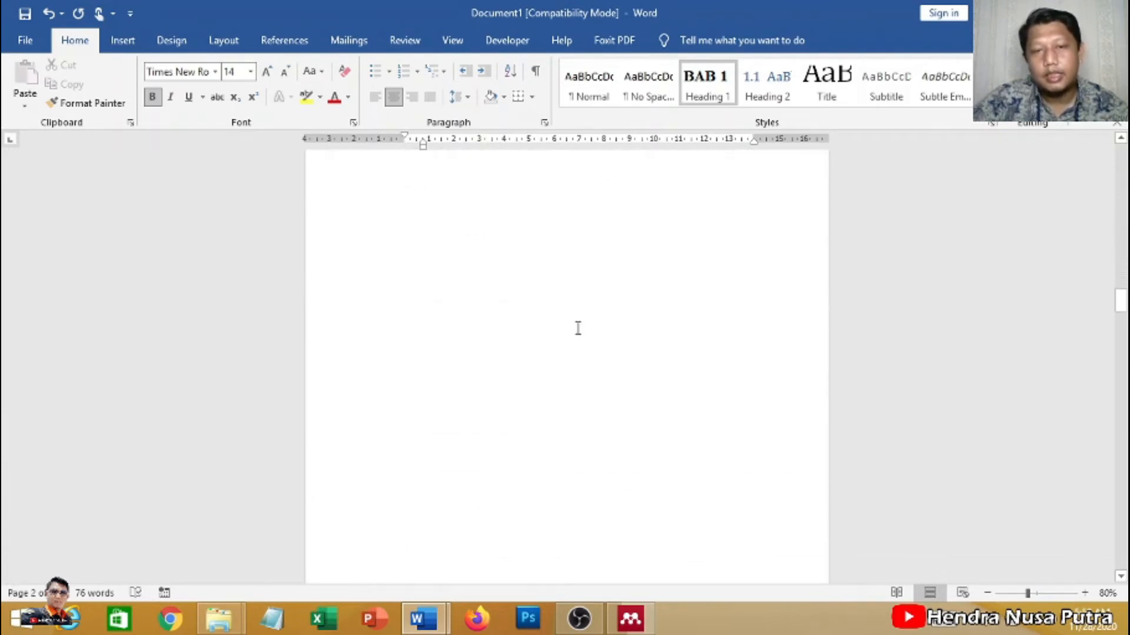
{"action": "scroll", "coordinate": [578, 328], "scroll_direction": "down", "scroll_amount": 5}
{"action": "left_click", "coordinate": [421, 269]}
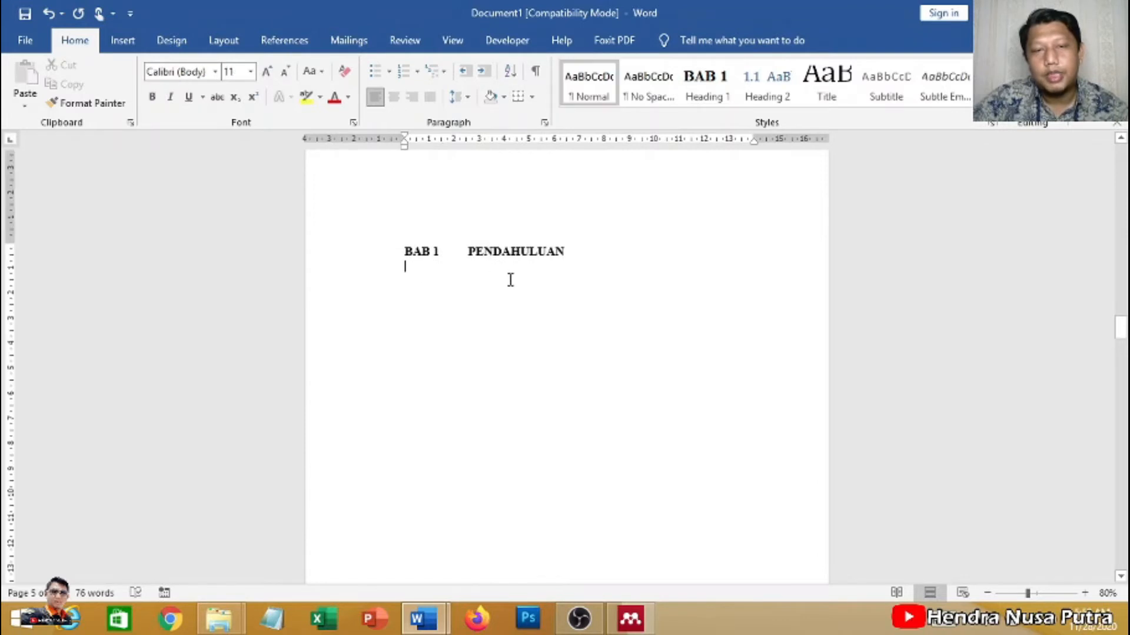
{"action": "scroll", "coordinate": [527, 320], "scroll_direction": "up", "scroll_amount": 4}
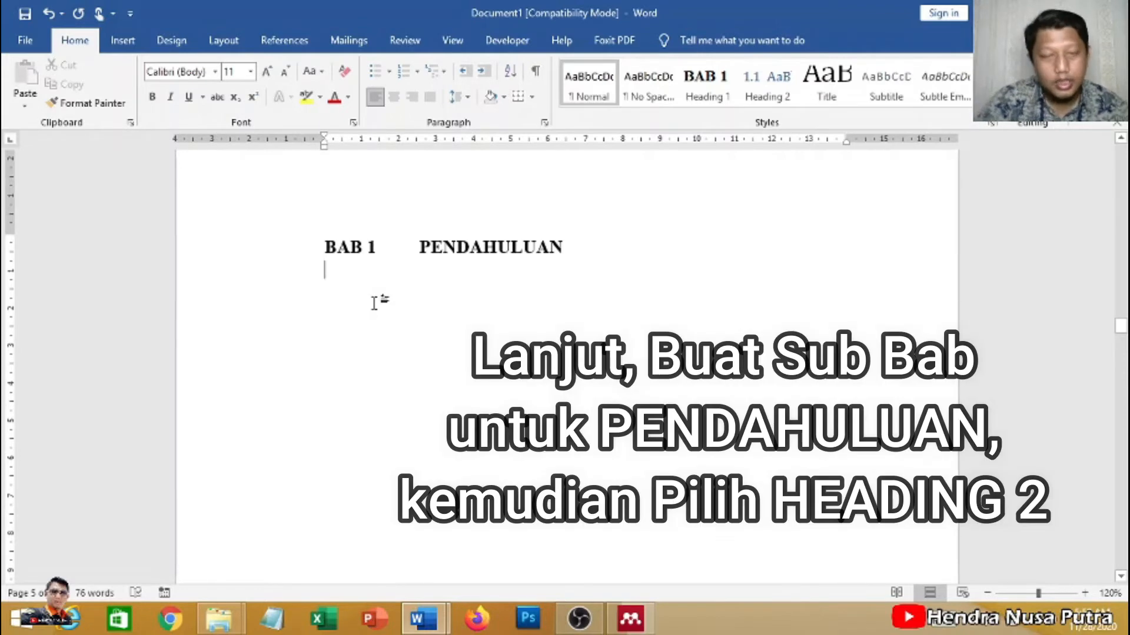
{"action": "type", "text": "Lat"}
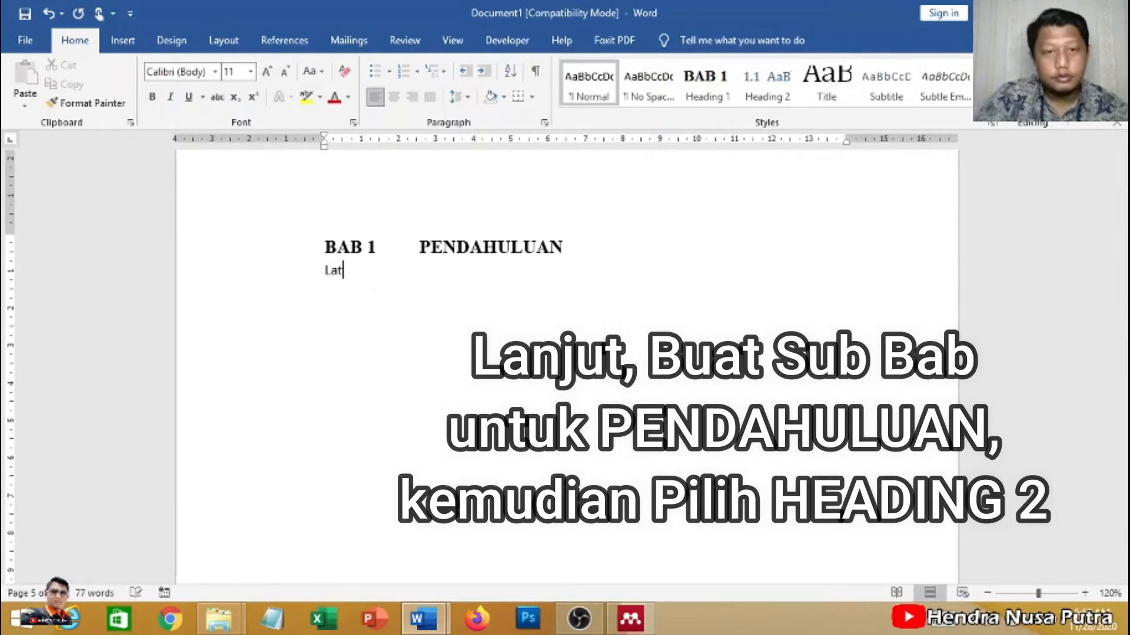
{"action": "type", "text": "ar Belak"}
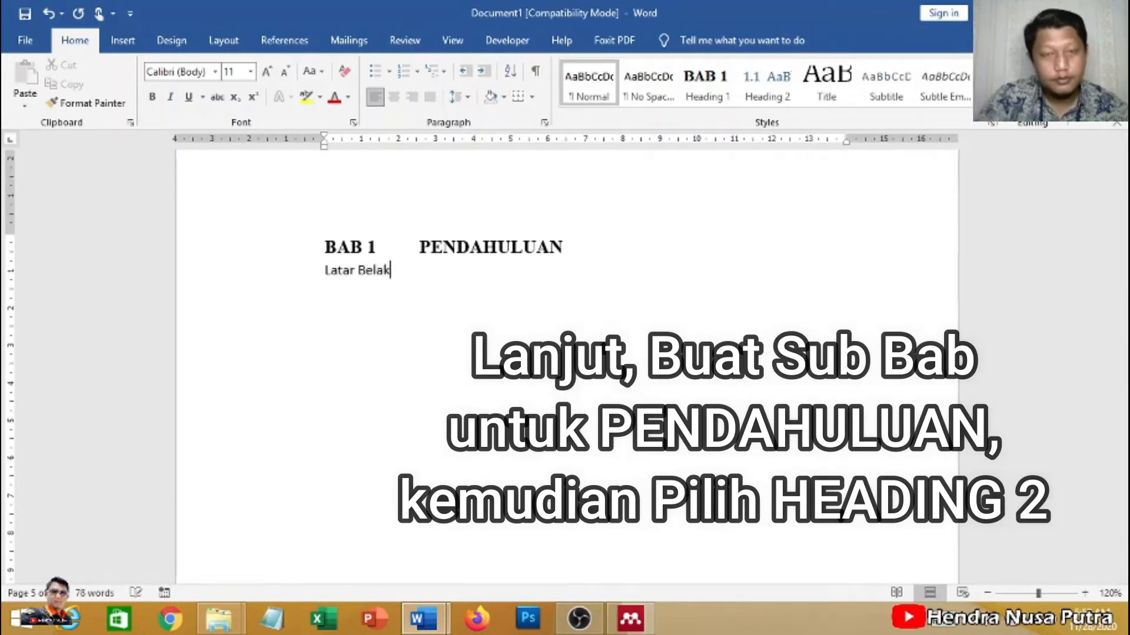
{"action": "type", "text": "anng"}
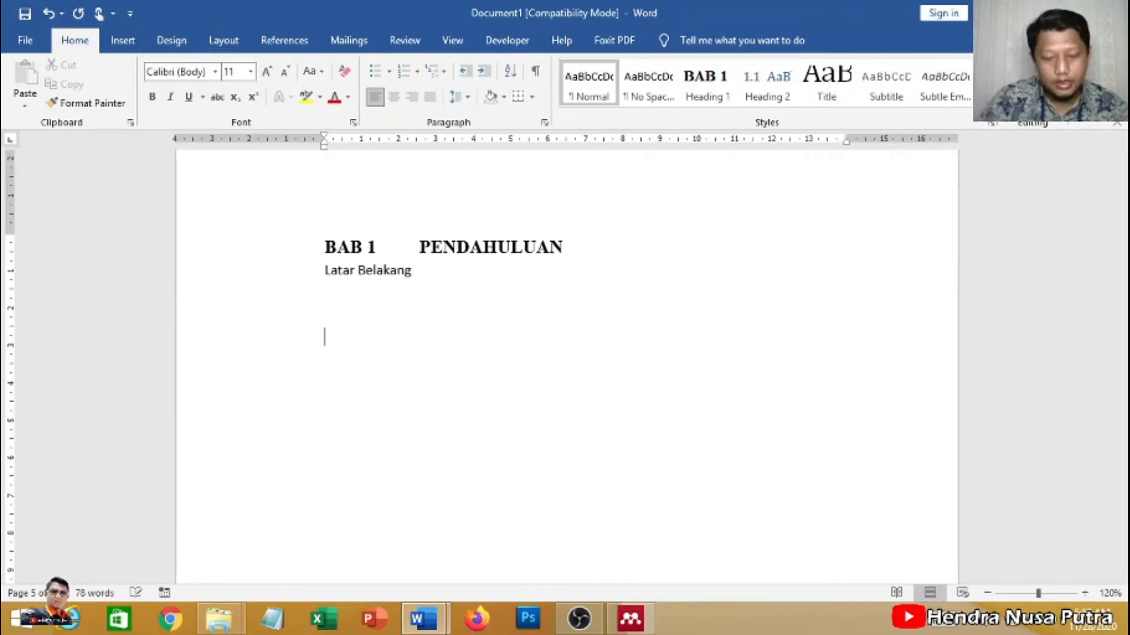
{"action": "type", "text": "Rumus"}
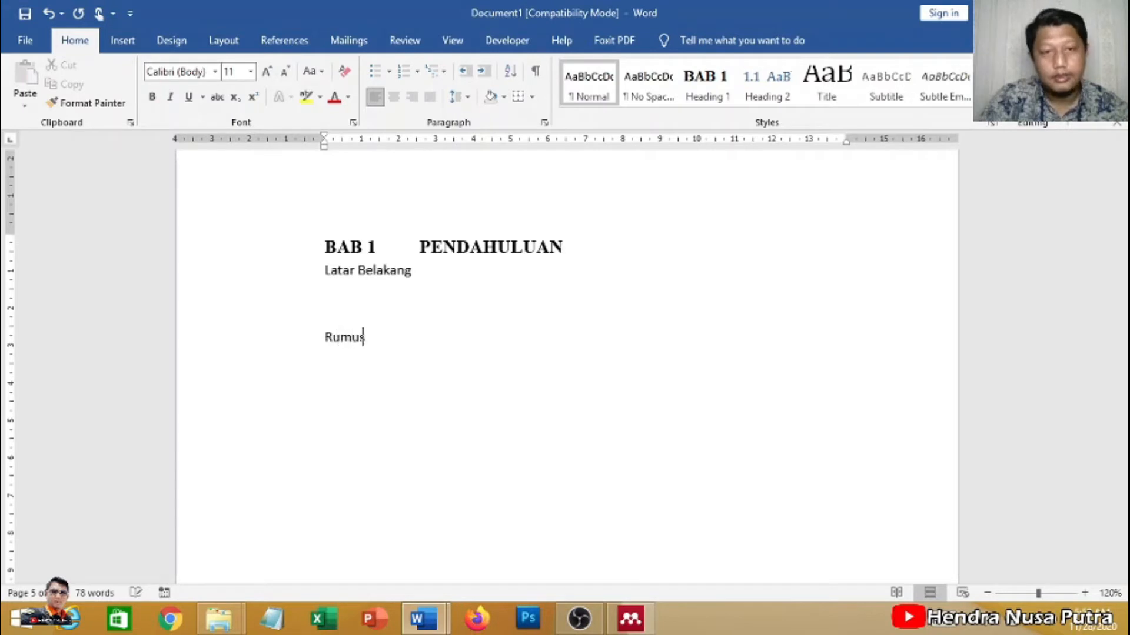
{"action": "type", "text": "an Masalah"}
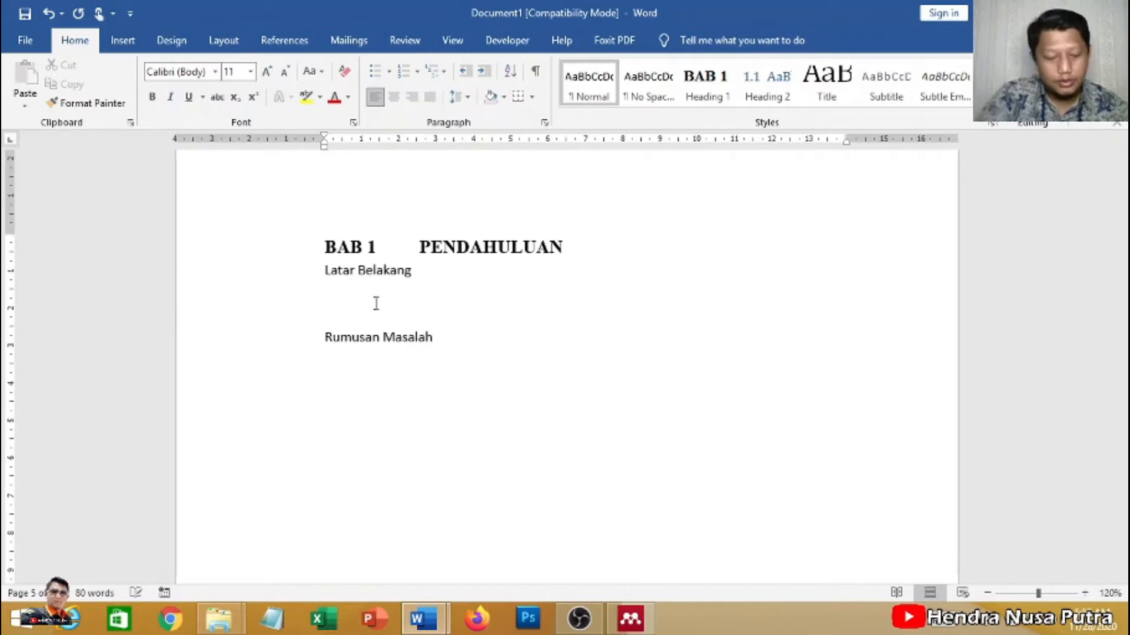
Add the subheadings Tujuan Khusus, Manfaat Penelitian and Ruang Lingkup below Rumusan Masalah, separated by blank lines.
{"action": "type", "text": "Tujuan Khusus"}
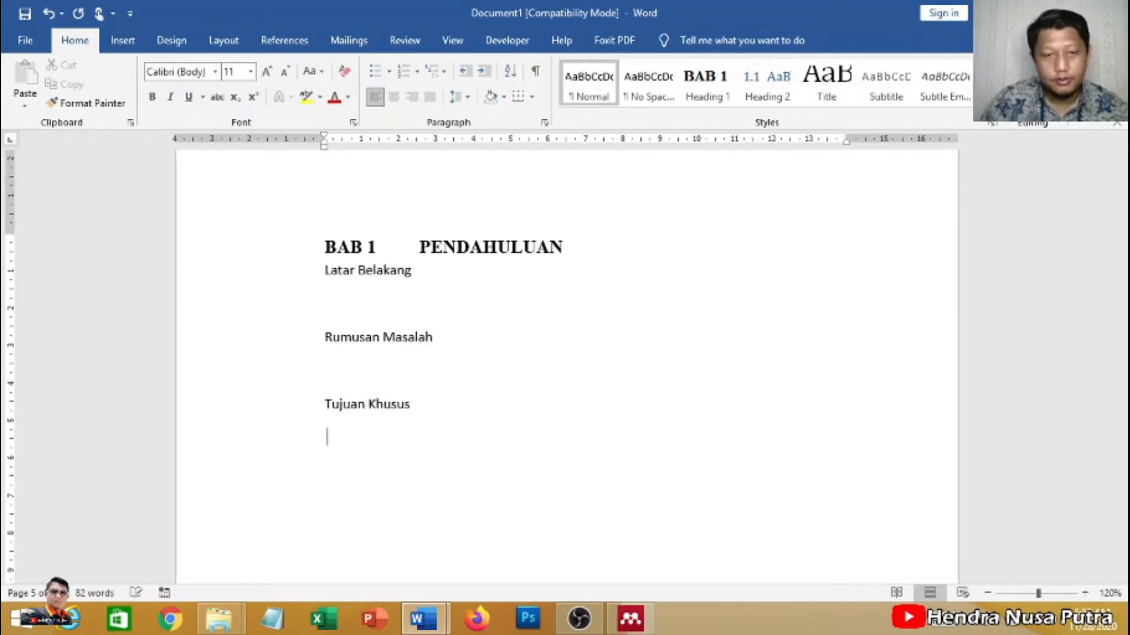
{"action": "type", "text": "Manf"}
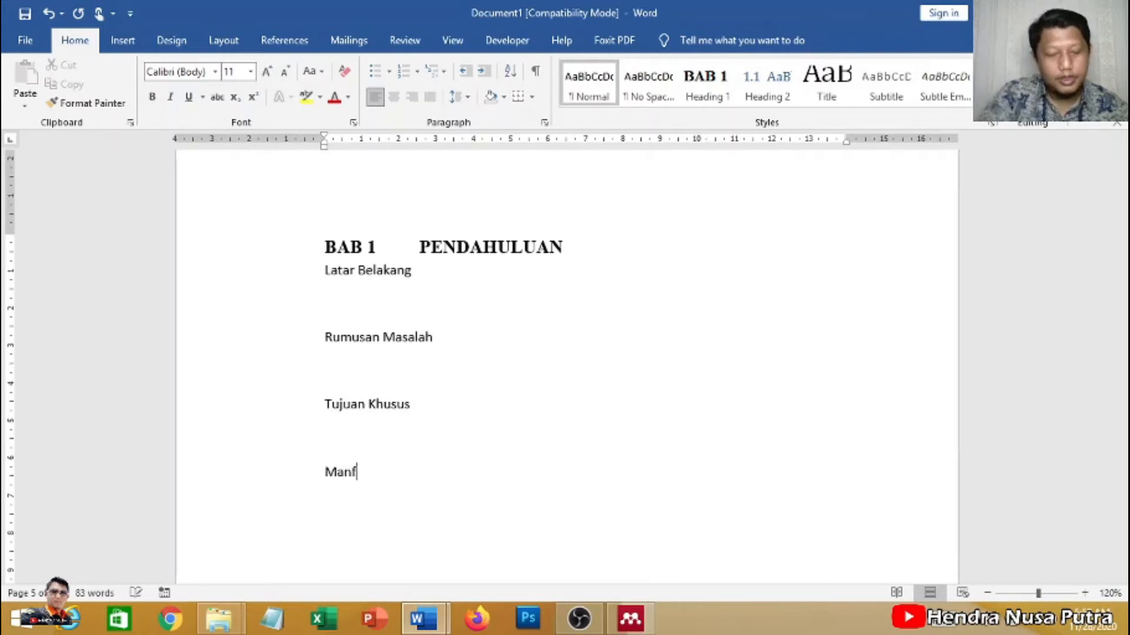
{"action": "type", "text": "aat Pene"}
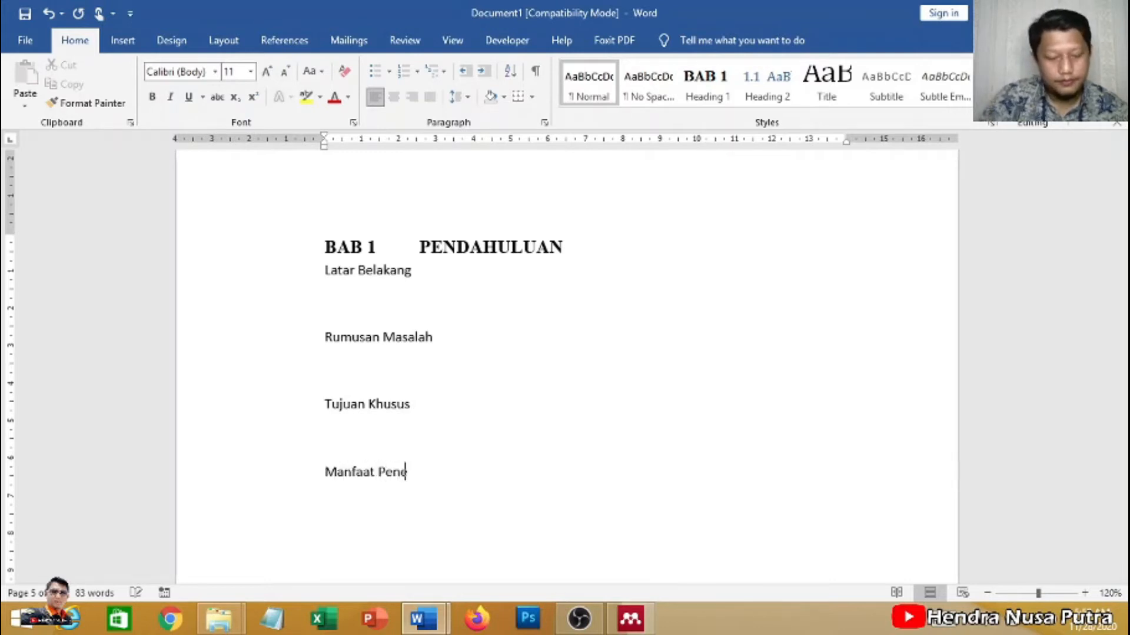
{"action": "type", "text": "litian"}
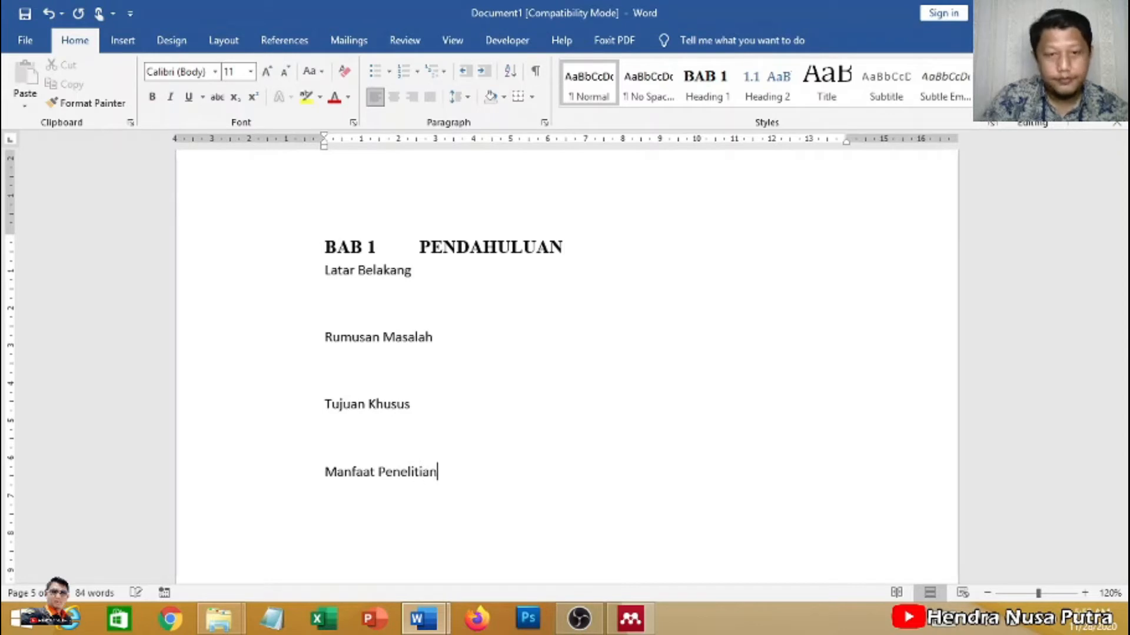
{"action": "type", "text": "Ruang Lingkup"}
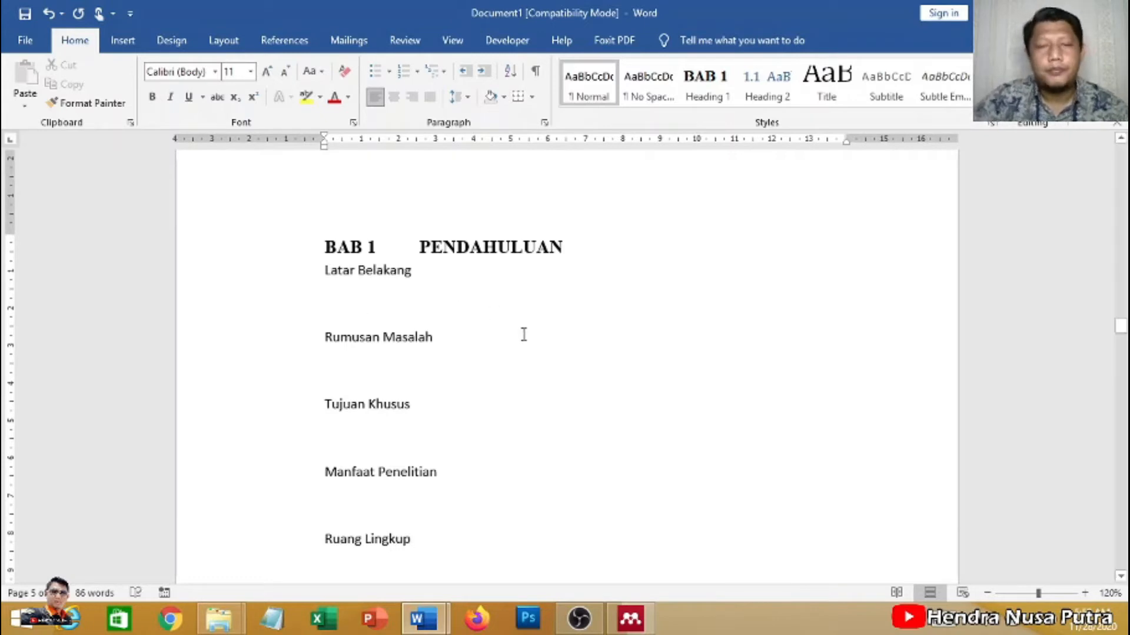
Apply the Heading 2 style to the Latar Belakang subheading, leaving no manually entered number before it.
{"action": "scroll", "coordinate": [504, 335], "scroll_direction": "down", "scroll_amount": 3}
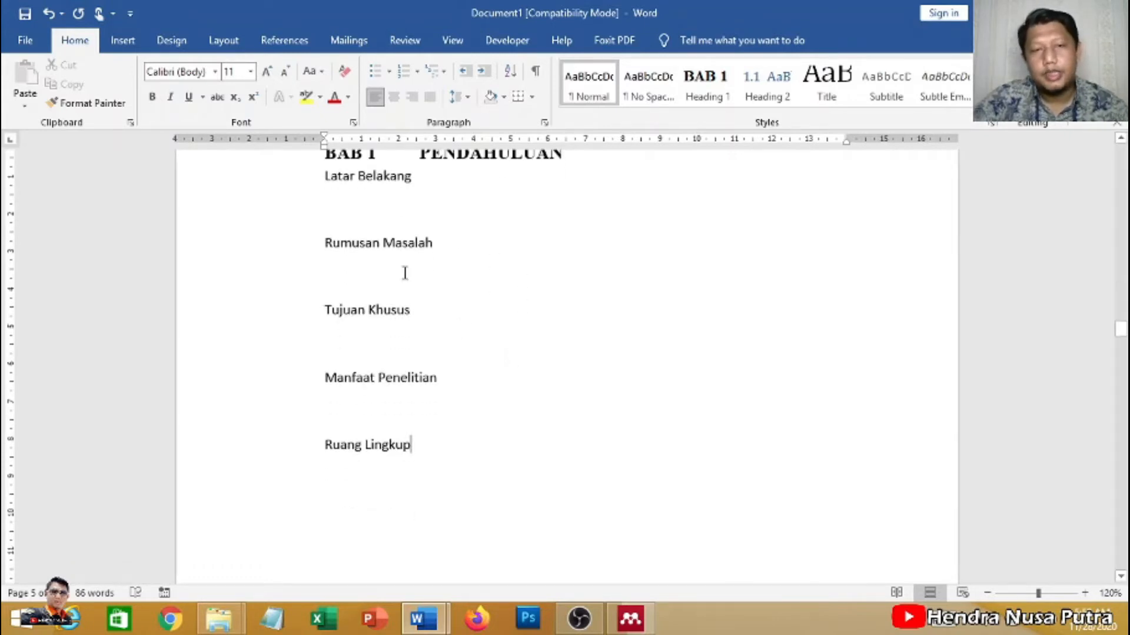
{"action": "scroll", "coordinate": [412, 273], "scroll_direction": "up", "scroll_amount": 2}
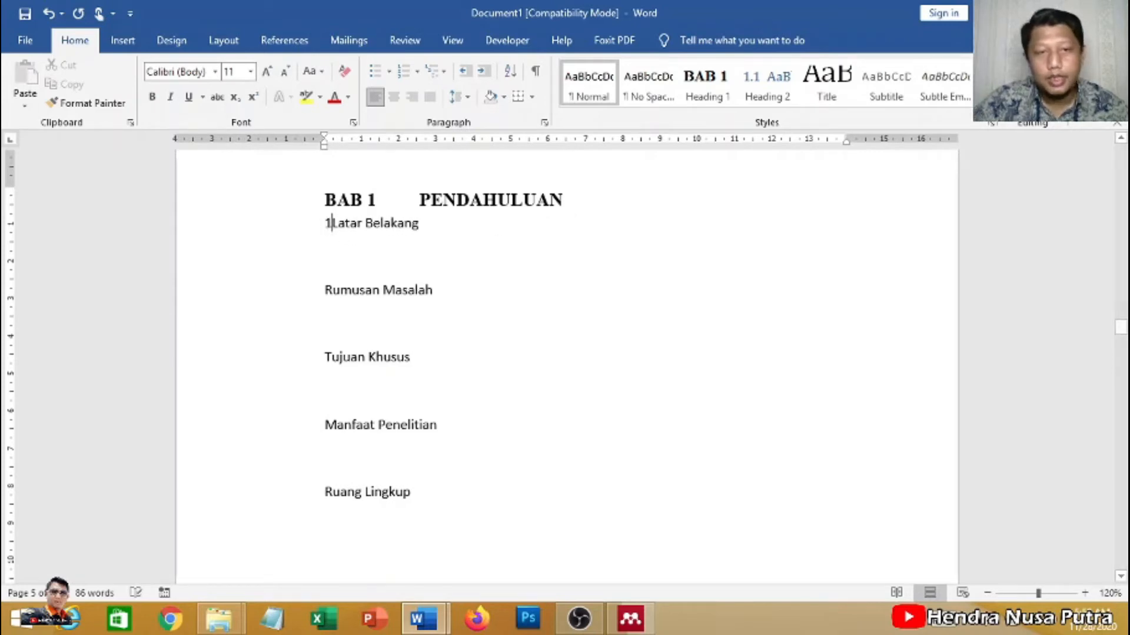
{"action": "type", "text": "1"}
{"action": "key", "text": "BackSpace"}
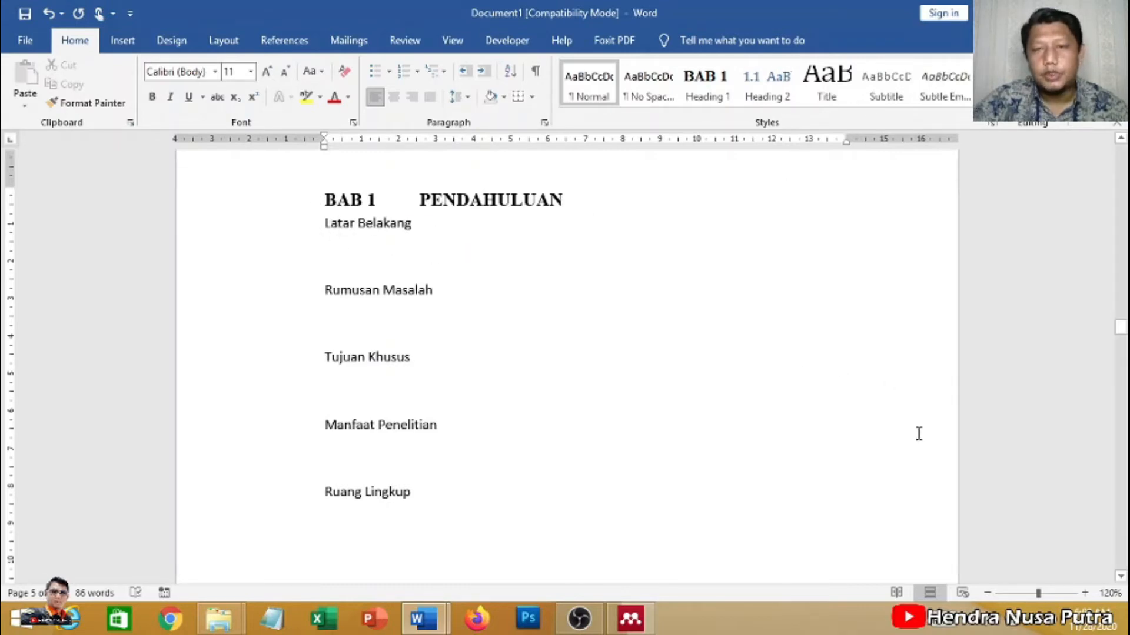
{"action": "left_click", "coordinate": [773, 100]}
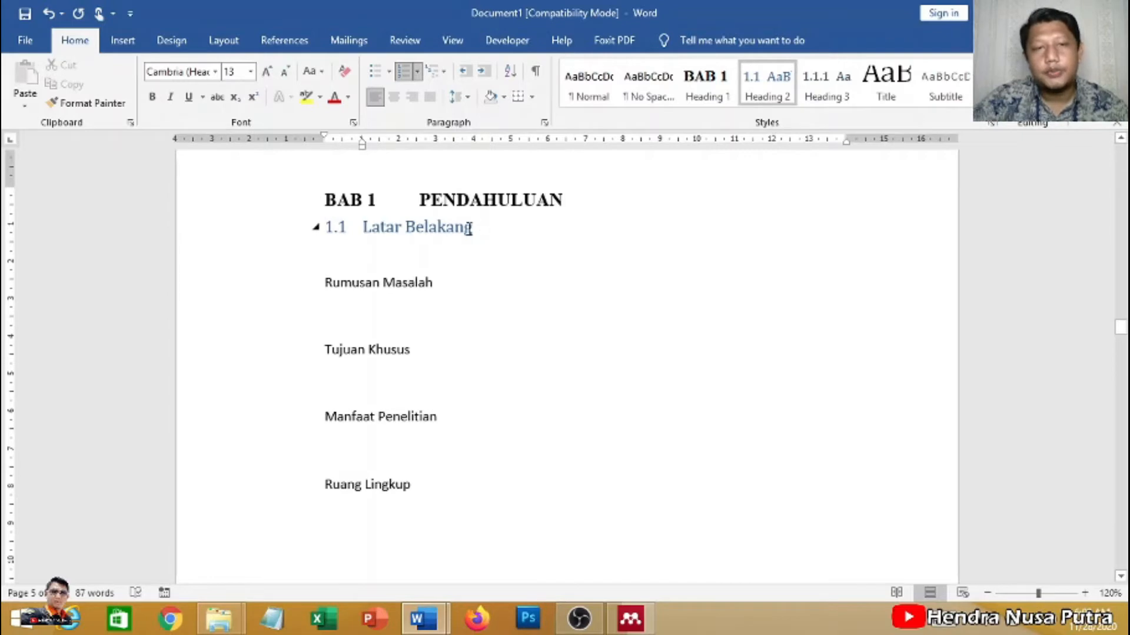
Modify the Heading 2 style to Times New Roman, 12 pt, bold, with the Automatic font color.
{"action": "right_click", "coordinate": [768, 84]}
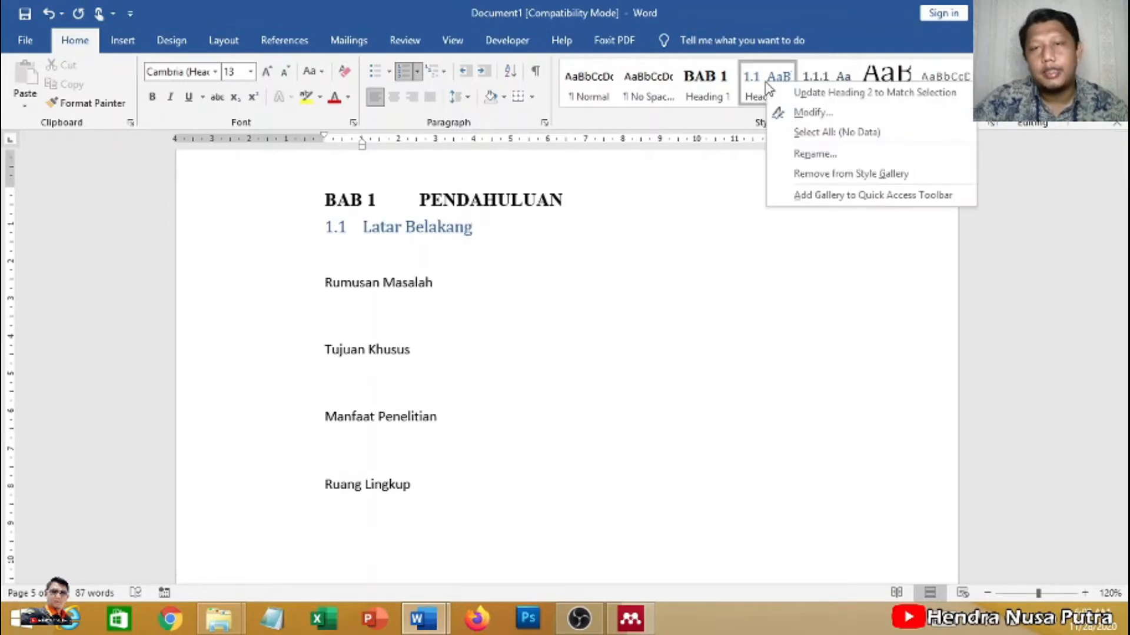
{"action": "left_click", "coordinate": [811, 112]}
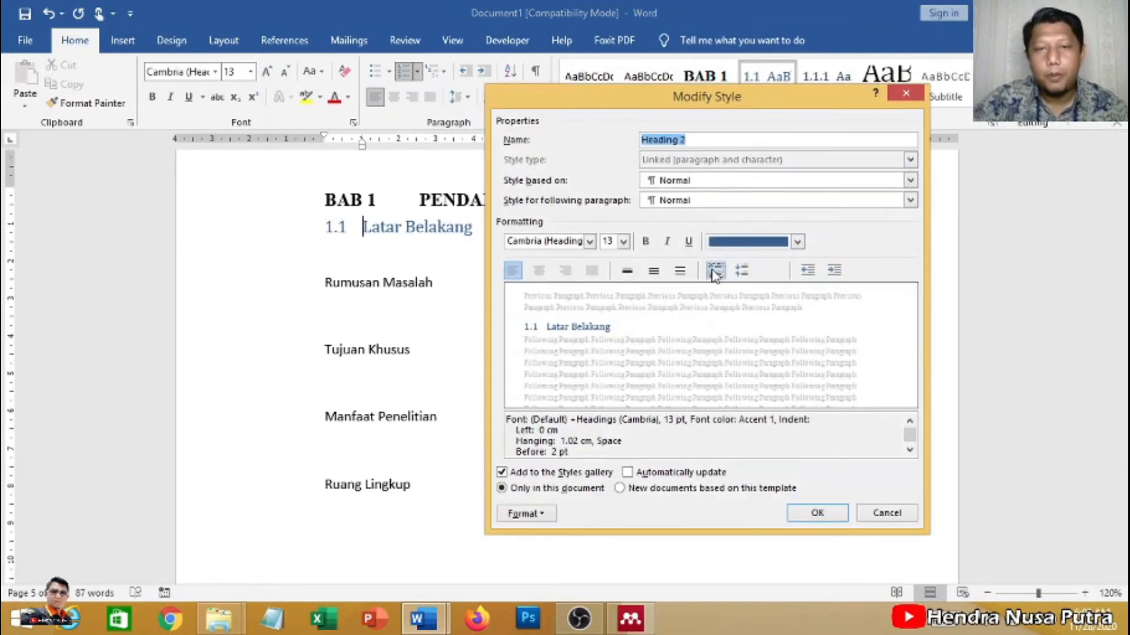
{"action": "left_click", "coordinate": [588, 242]}
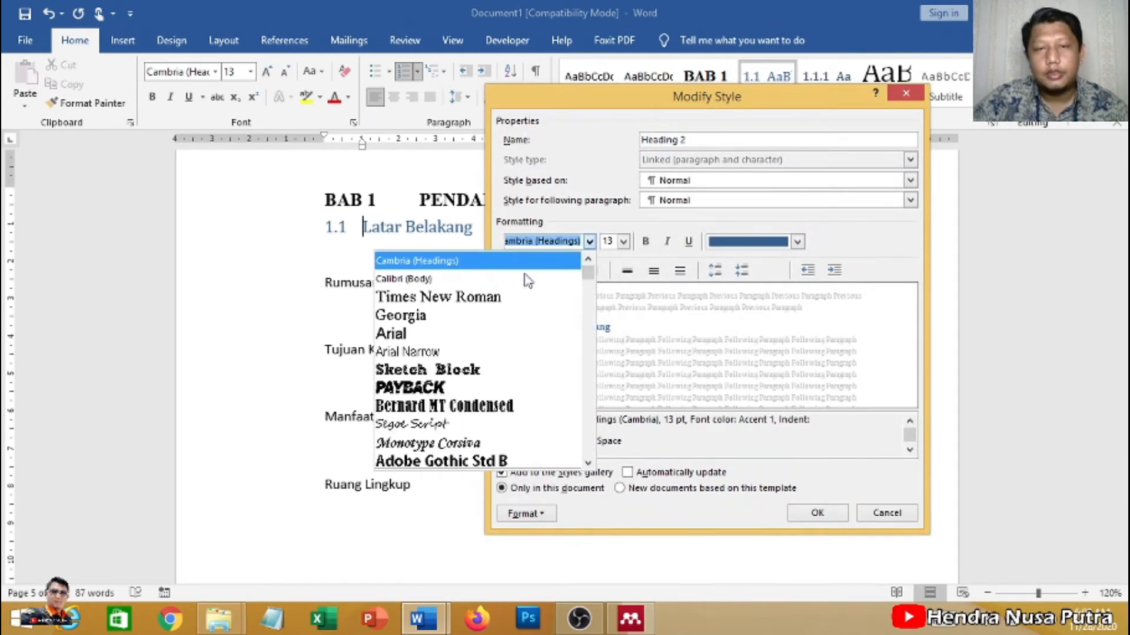
{"action": "left_click", "coordinate": [505, 306]}
{"action": "left_click", "coordinate": [623, 241]}
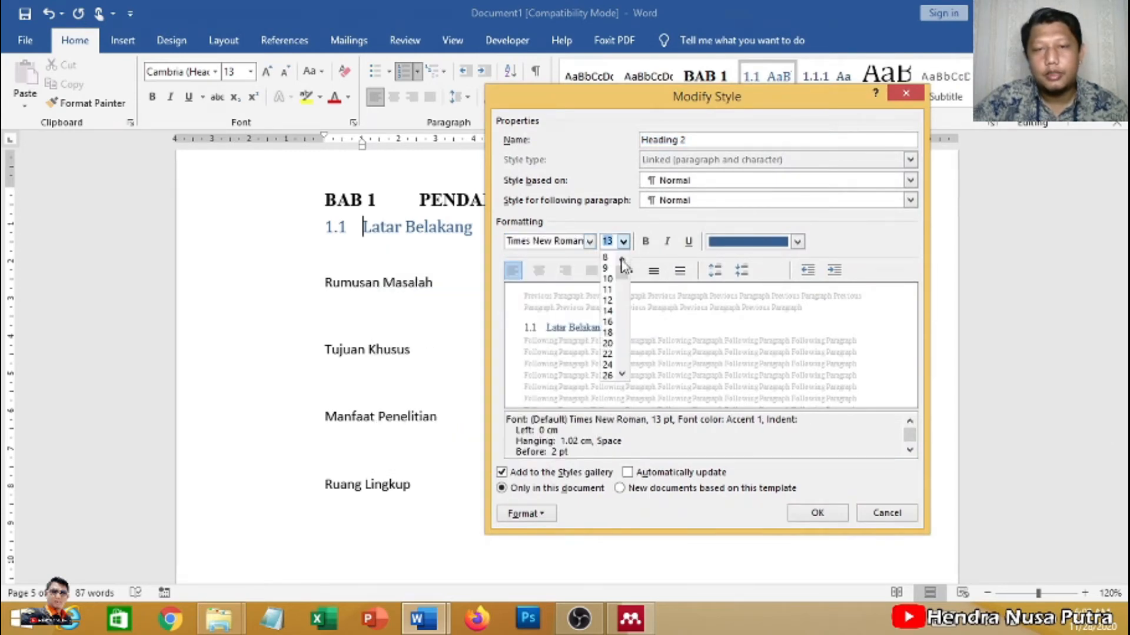
{"action": "left_click", "coordinate": [608, 301]}
{"action": "left_click", "coordinate": [646, 242]}
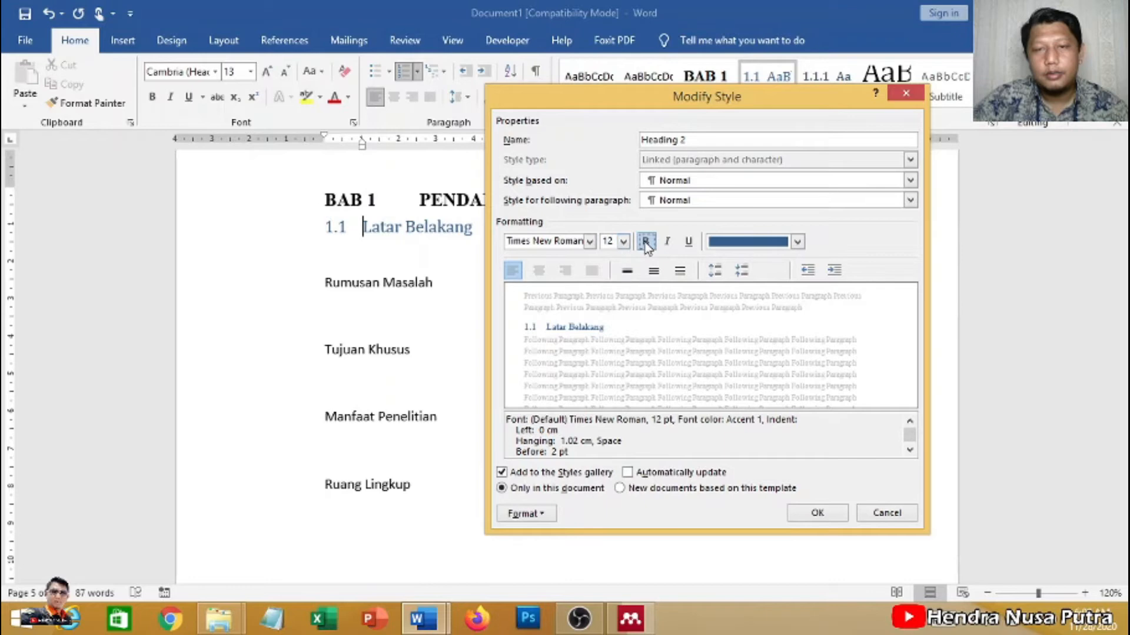
{"action": "left_click", "coordinate": [734, 243]}
{"action": "left_click", "coordinate": [736, 263]}
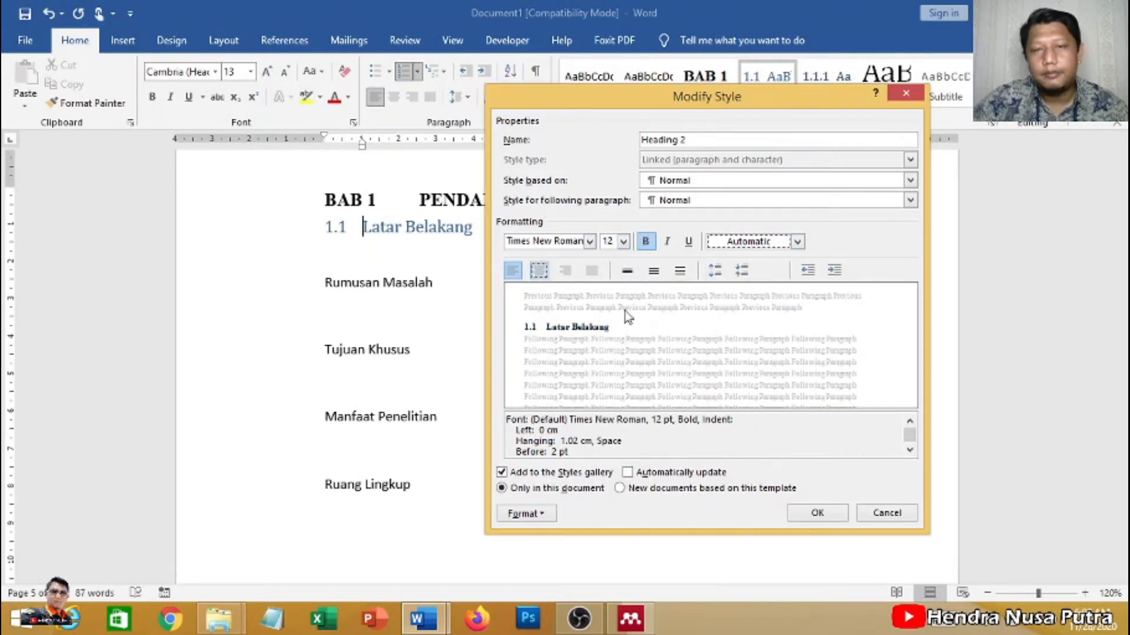
{"action": "left_click", "coordinate": [826, 517]}
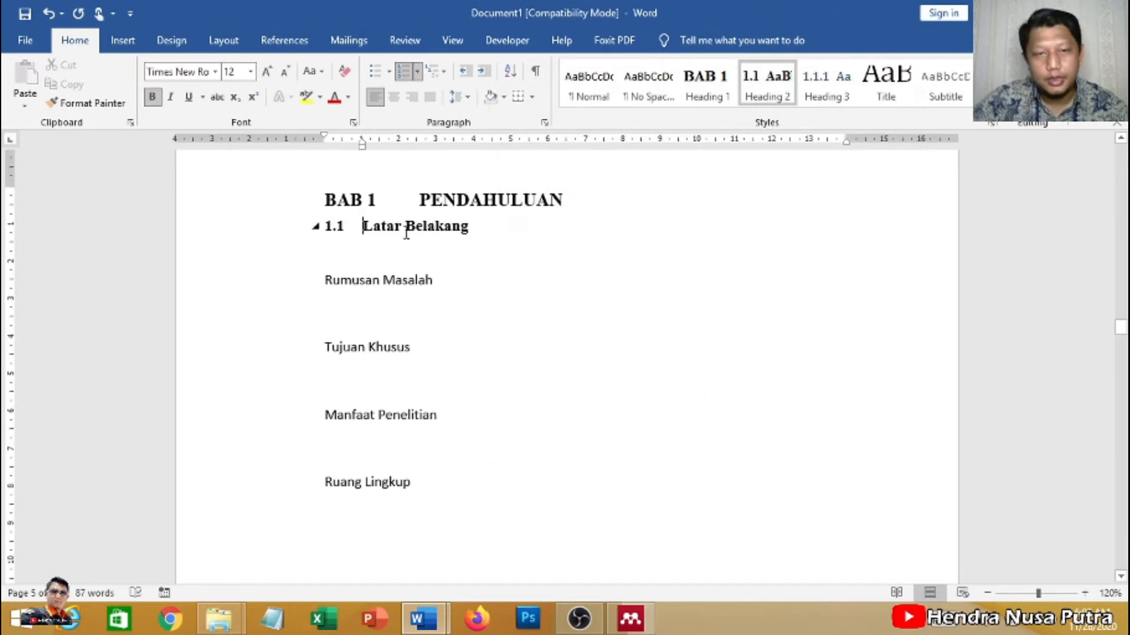
Apply the Heading 2 style to the Rumusan Masalah, Tujuan Khusus, Manfaat Penelitian and Ruang Lingkup subheadings.
{"action": "left_click", "coordinate": [325, 281]}
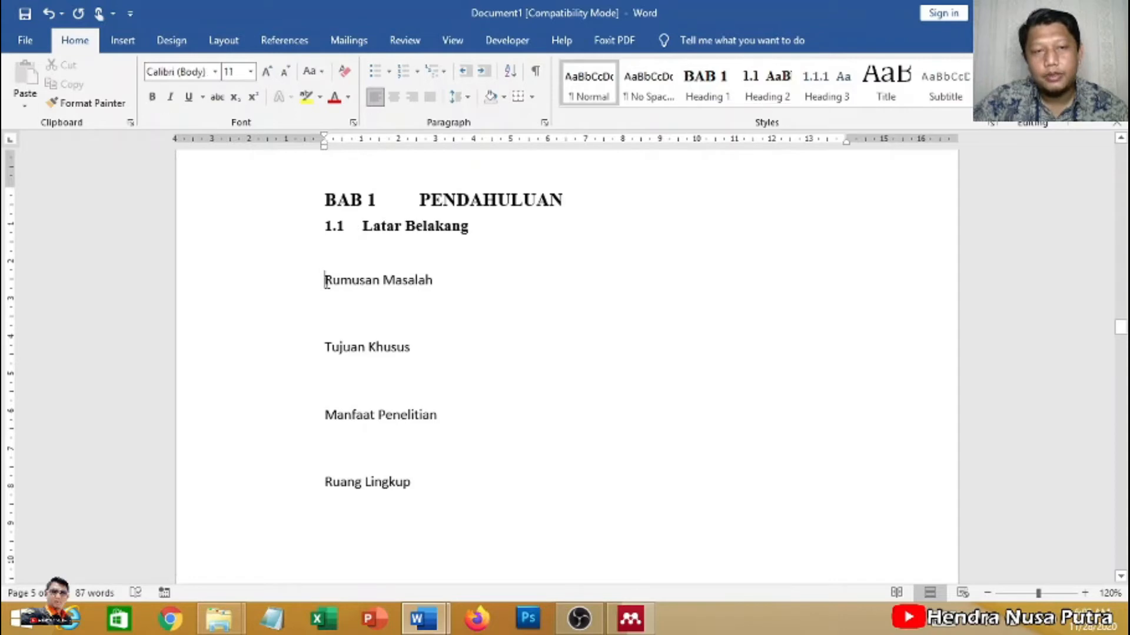
{"action": "left_click", "coordinate": [766, 85]}
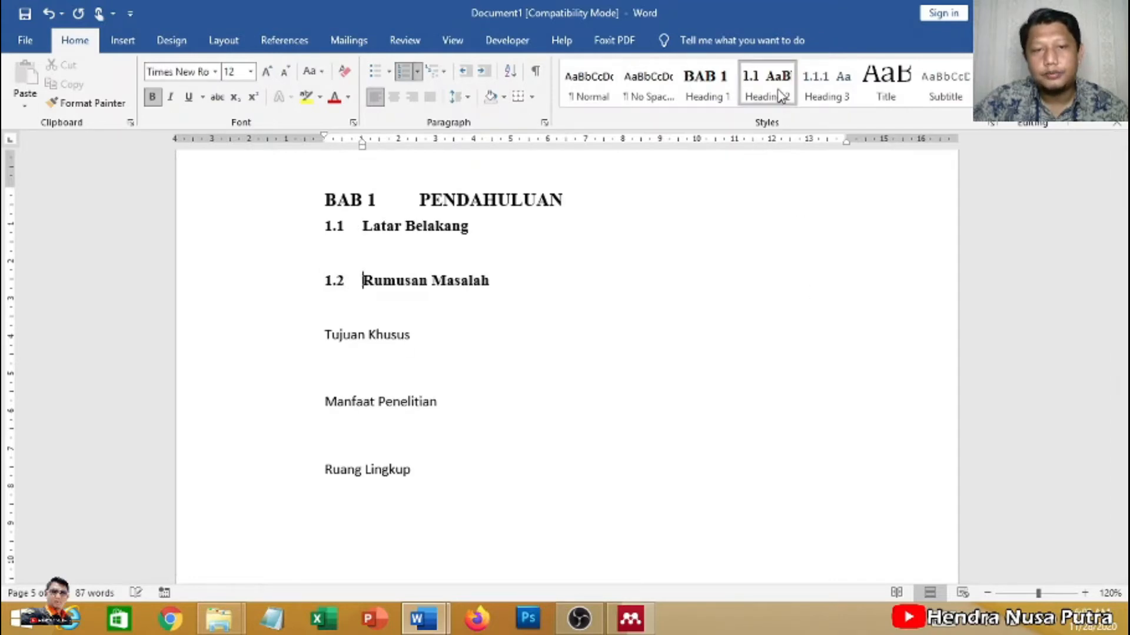
{"action": "left_click", "coordinate": [326, 335]}
{"action": "left_click", "coordinate": [774, 103]}
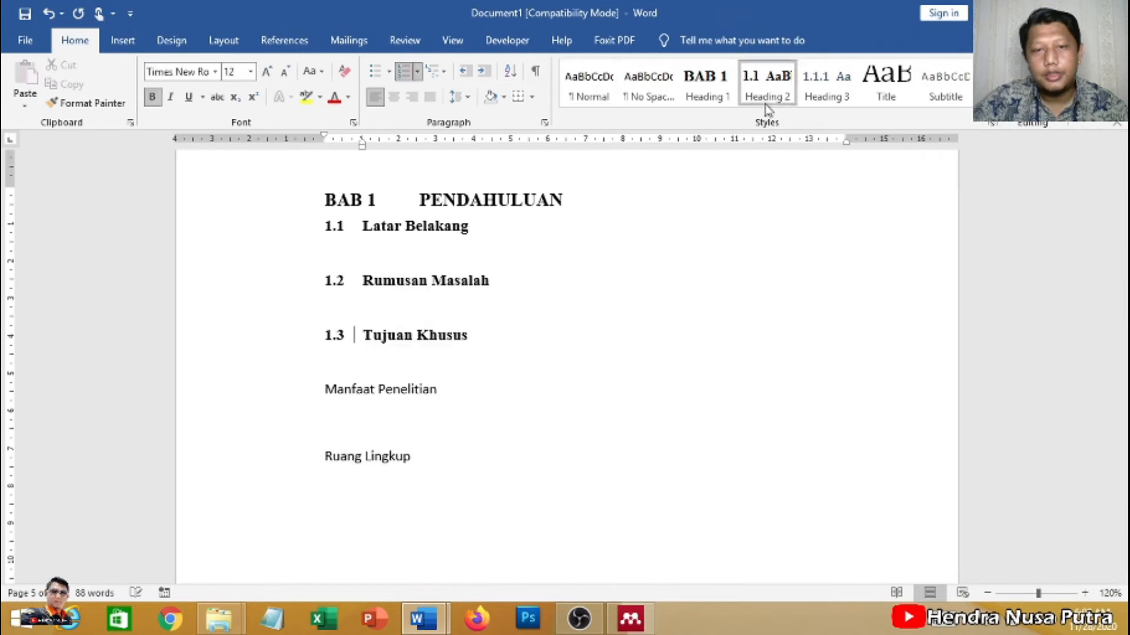
{"action": "left_click", "coordinate": [327, 390]}
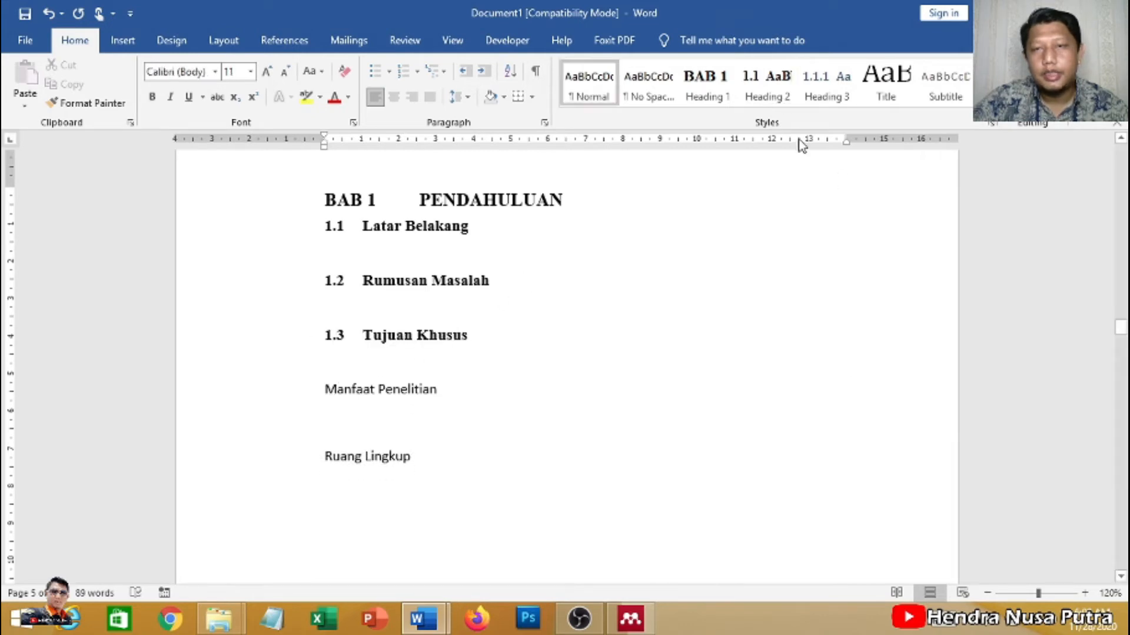
{"action": "left_click", "coordinate": [767, 88]}
{"action": "left_click", "coordinate": [331, 444]}
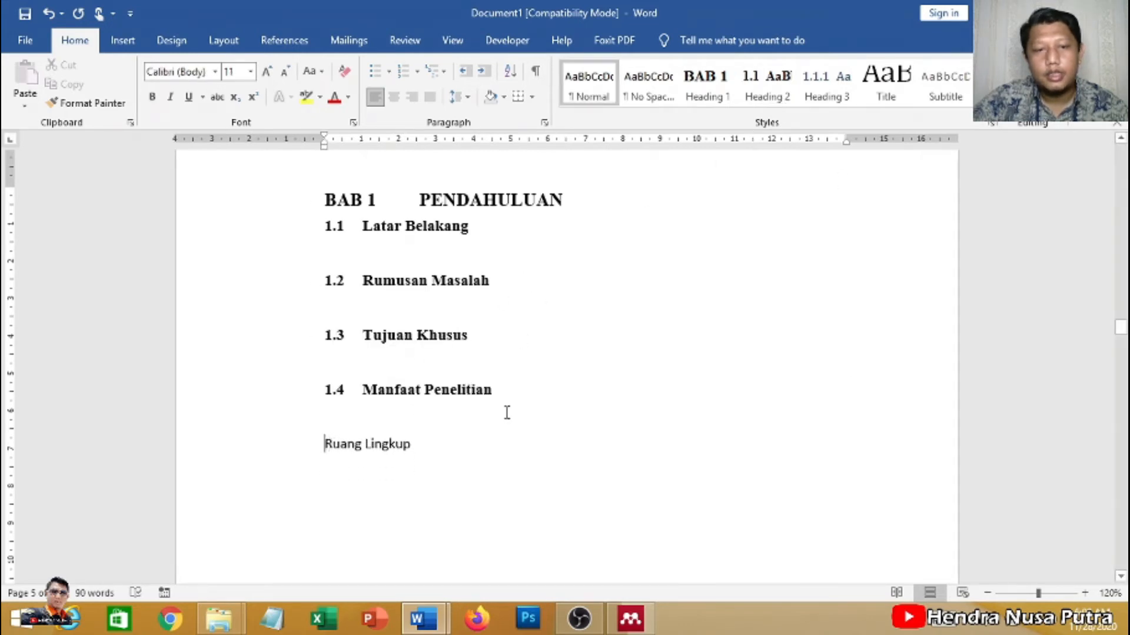
{"action": "left_click", "coordinate": [764, 88]}
Add a blank line without numbering or indent directly below the Ruang Lingkup subheading.
{"action": "scroll", "coordinate": [483, 401], "scroll_direction": "down", "scroll_amount": 2}
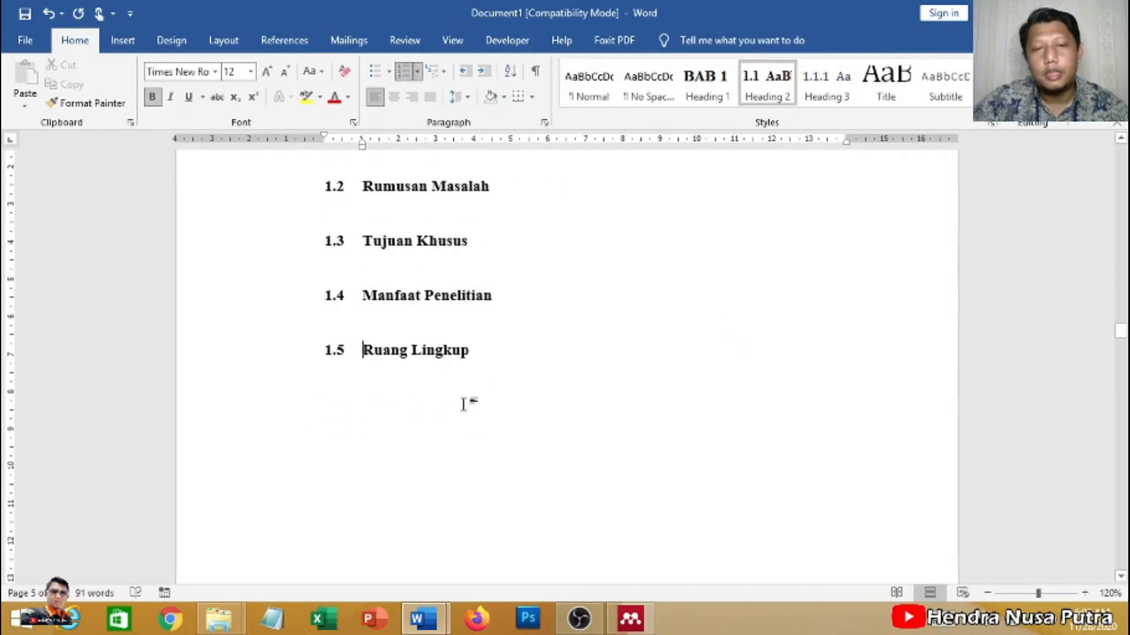
{"action": "left_click", "coordinate": [486, 350]}
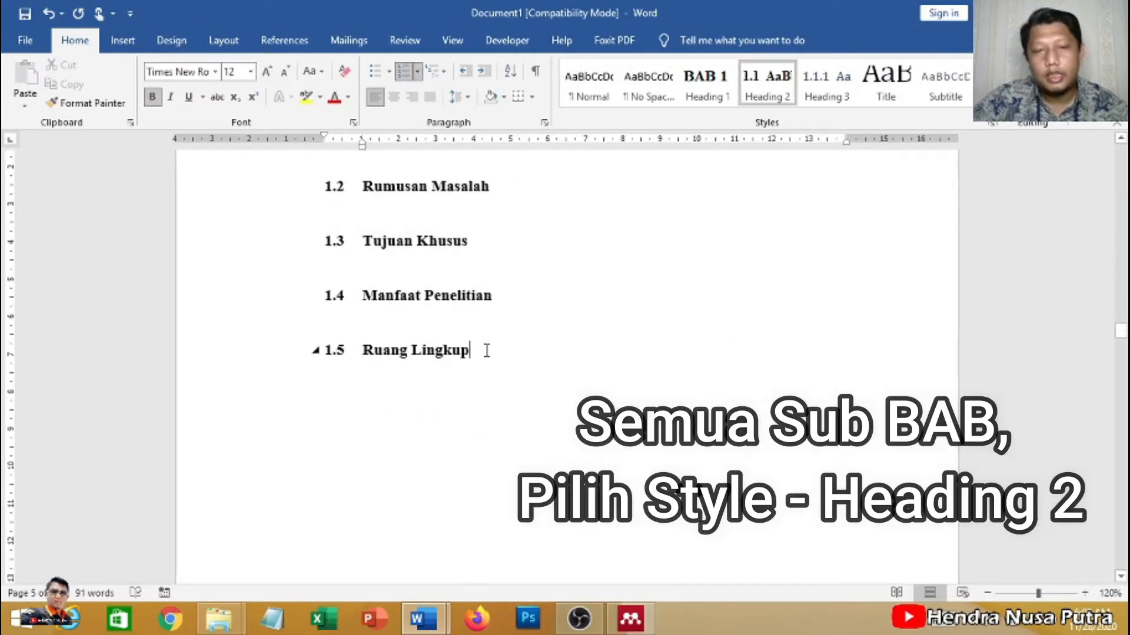
{"action": "key", "text": "Return"}
{"action": "key", "text": "Return"}
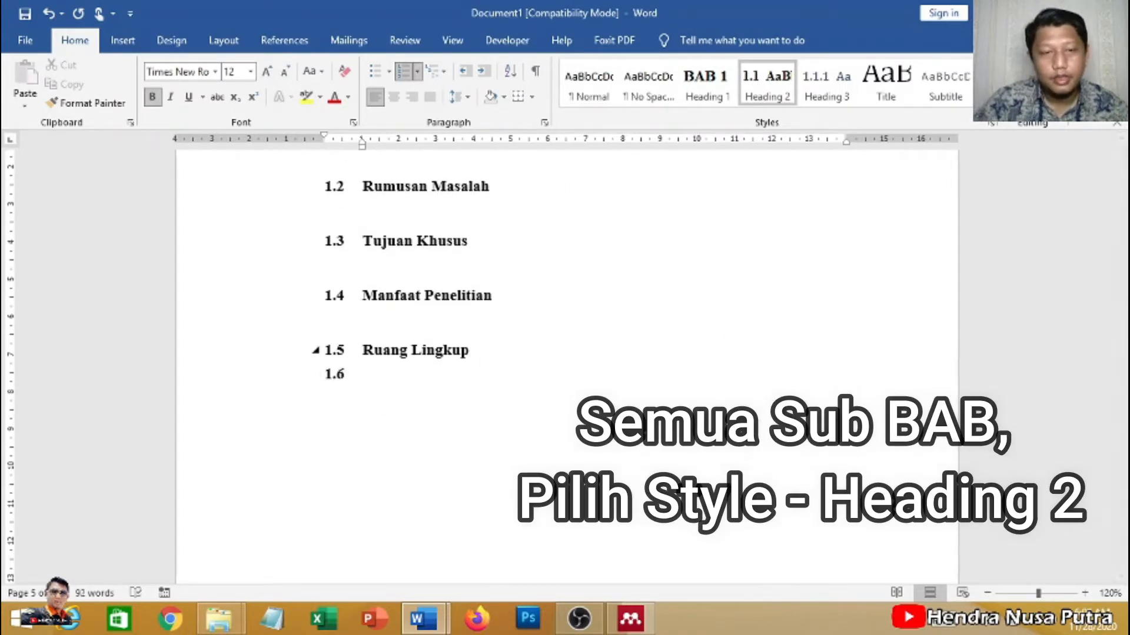
{"action": "key", "text": "BackSpace"}
{"action": "key", "text": "BackSpace"}
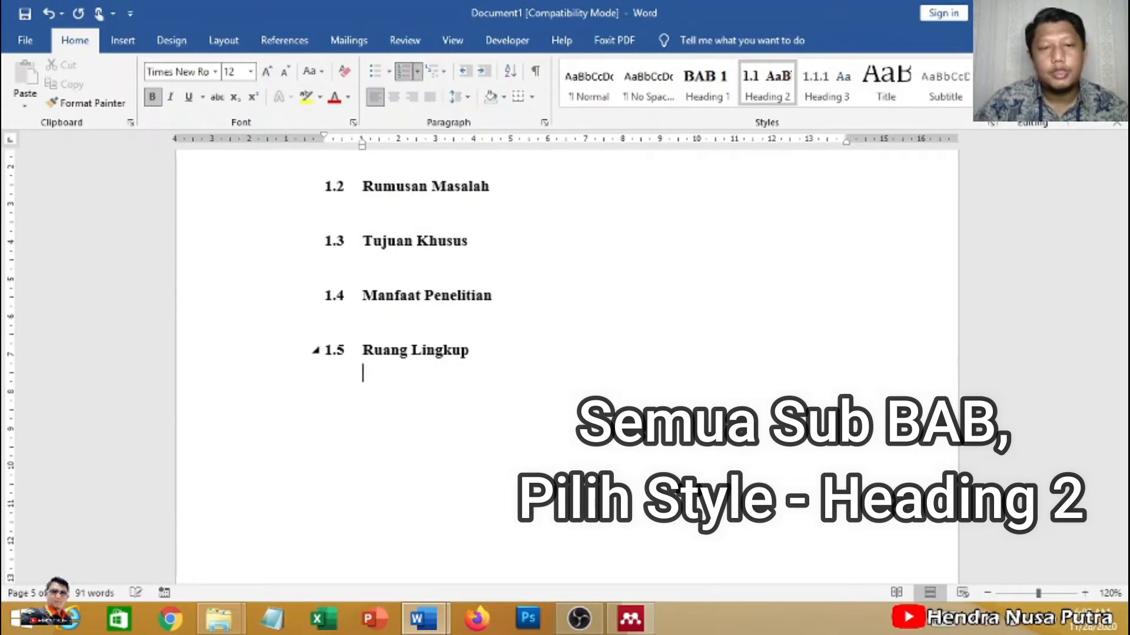
{"action": "key", "text": "BackSpace"}
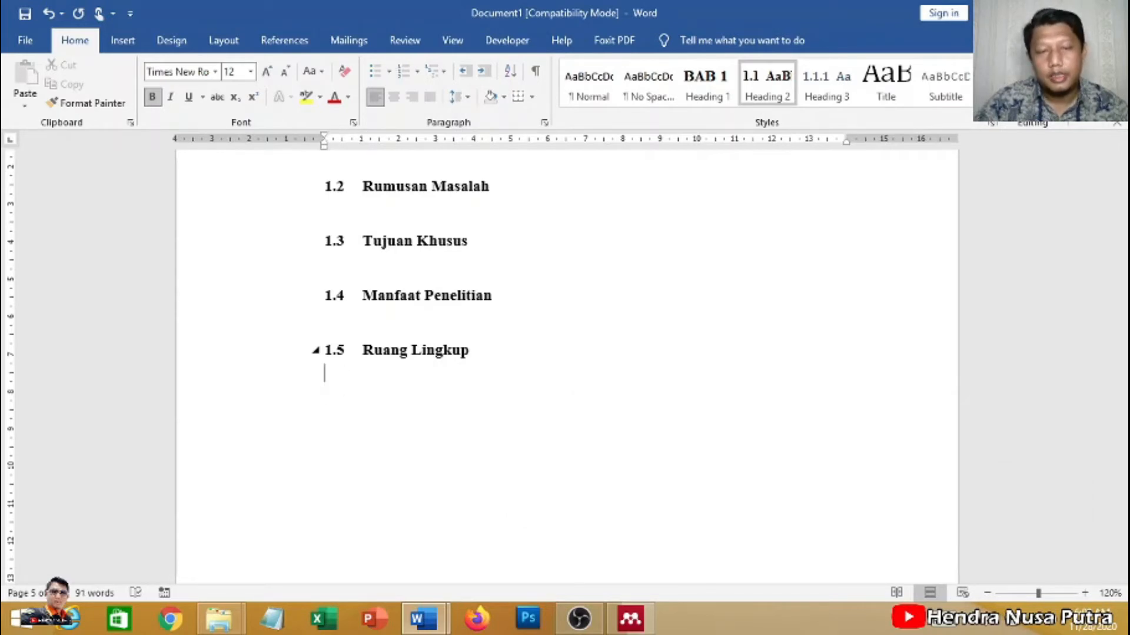
Try a sample subheading jdkkkdd in the Heading 2 style below Ruang Lingkup, and delete it with its number.
{"action": "type", "text": "jdkkkdd"}
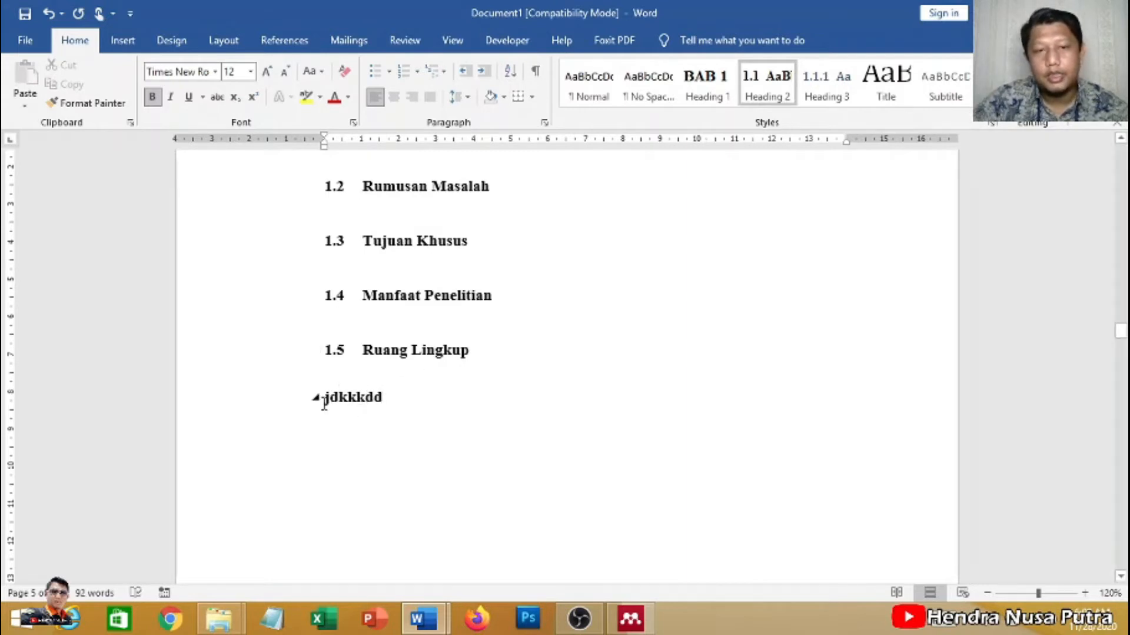
{"action": "left_click", "coordinate": [767, 85]}
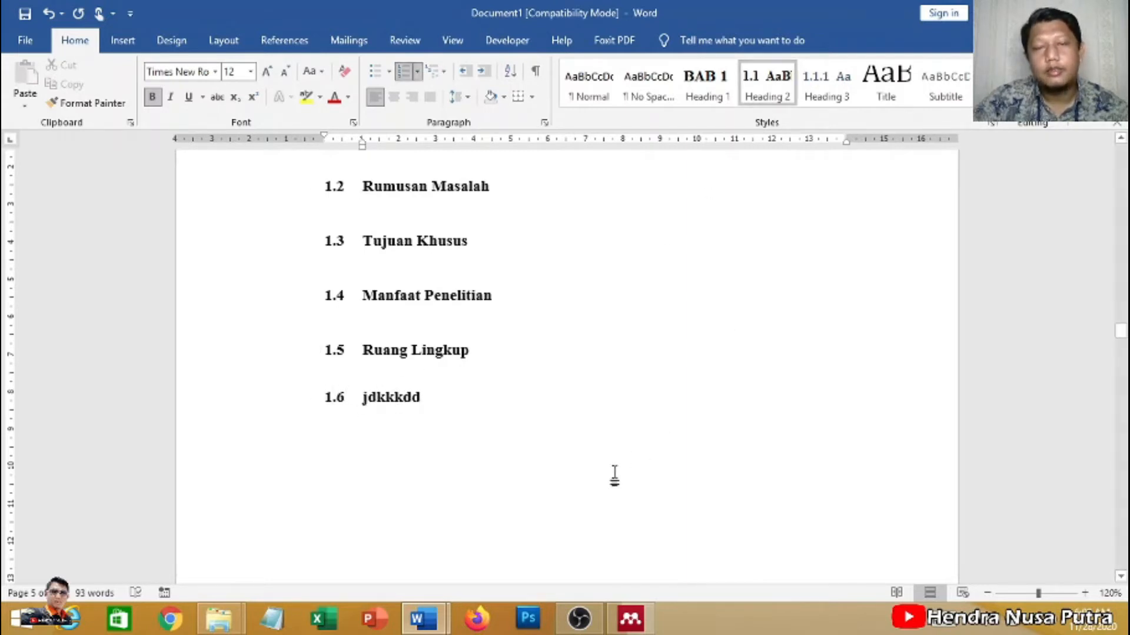
{"action": "key", "text": "BackSpace"}
{"action": "key", "text": "BackSpace"}
{"action": "key", "text": "BackSpace"}
{"action": "key", "text": "BackSpace"}
{"action": "key", "text": "BackSpace"}
{"action": "key", "text": "BackSpace"}
{"action": "key", "text": "BackSpace"}
{"action": "key", "text": "BackSpace"}
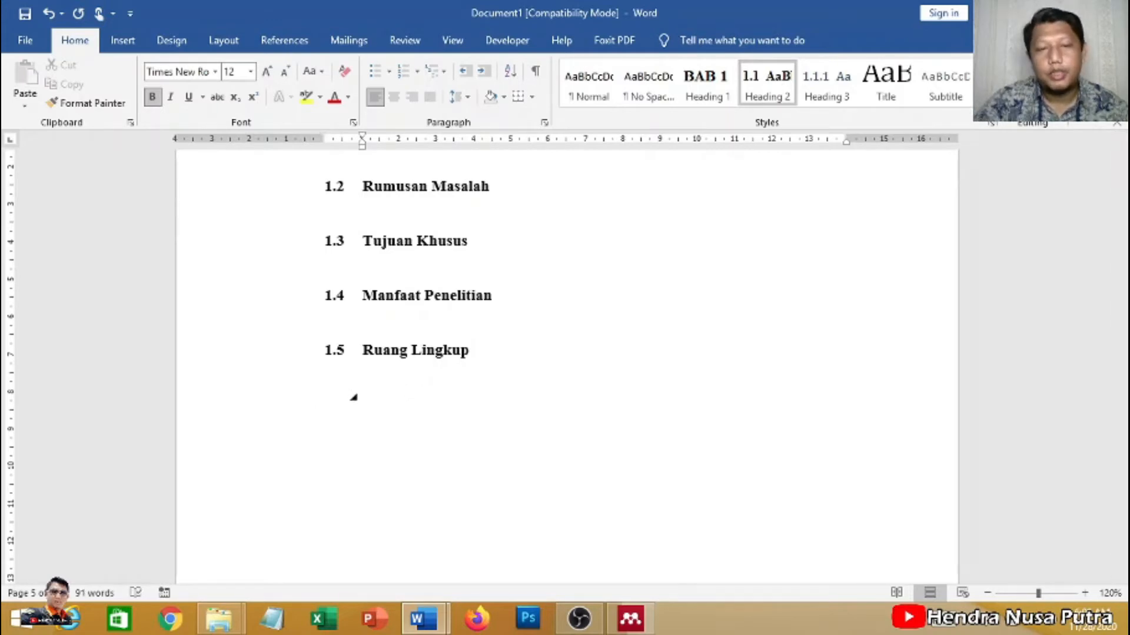
{"action": "key", "text": "BackSpace"}
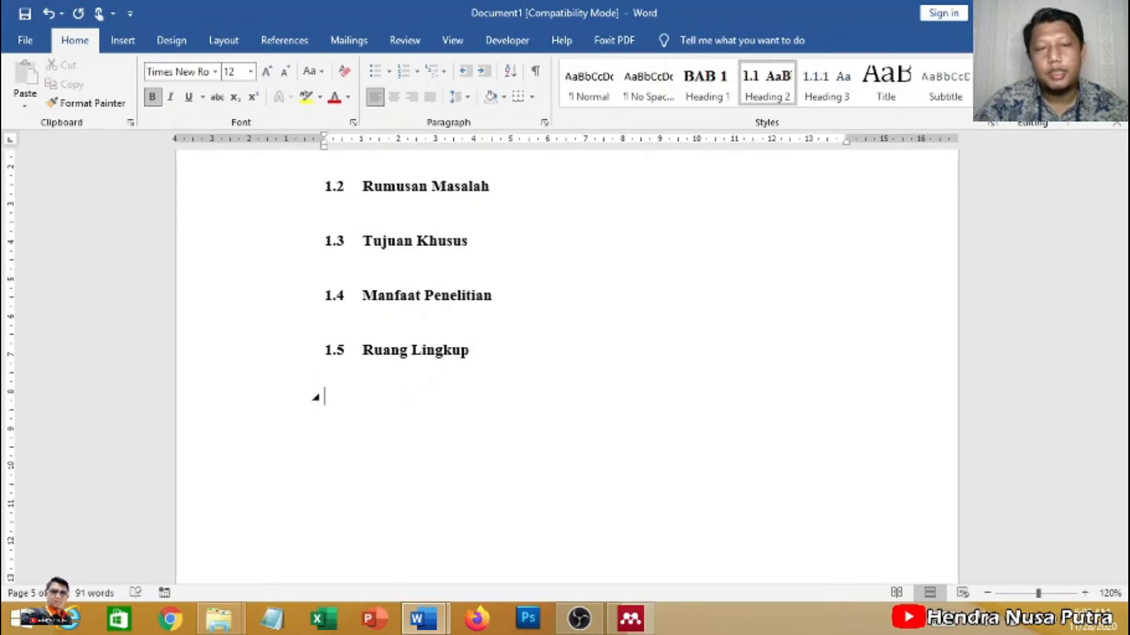
Update the entire table of contents under DAFTAR ISI to include the new Heading 2 subchapters.
{"action": "scroll", "coordinate": [379, 403], "scroll_direction": "up", "scroll_amount": 3}
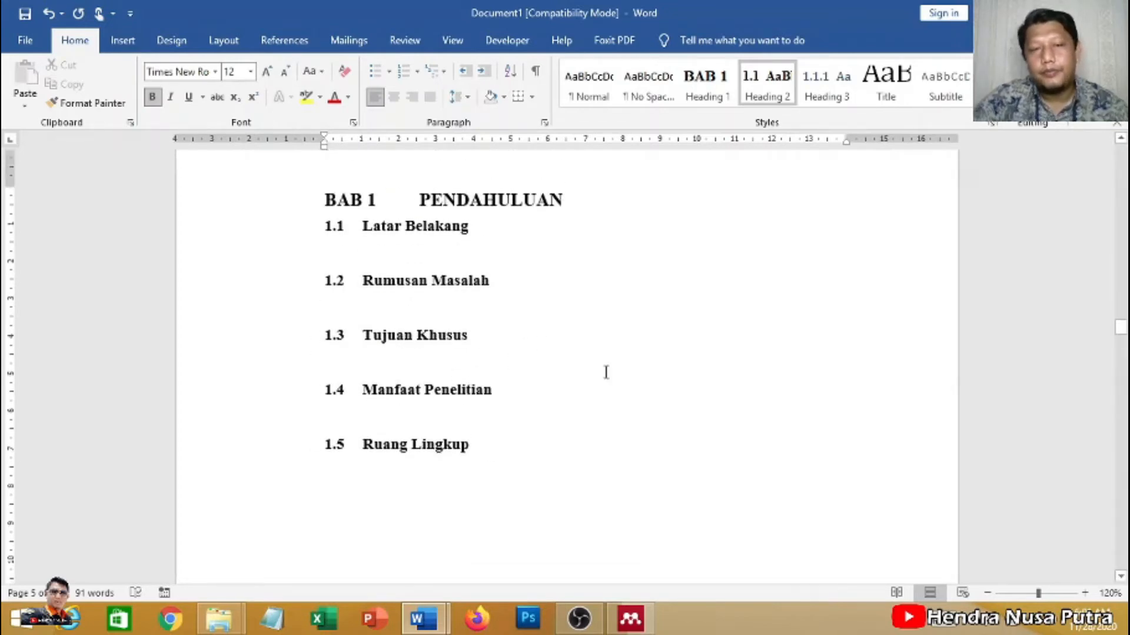
{"action": "scroll", "coordinate": [484, 365], "scroll_direction": "up", "scroll_amount": 5}
{"action": "scroll", "coordinate": [478, 370], "scroll_direction": "down", "scroll_amount": 6}
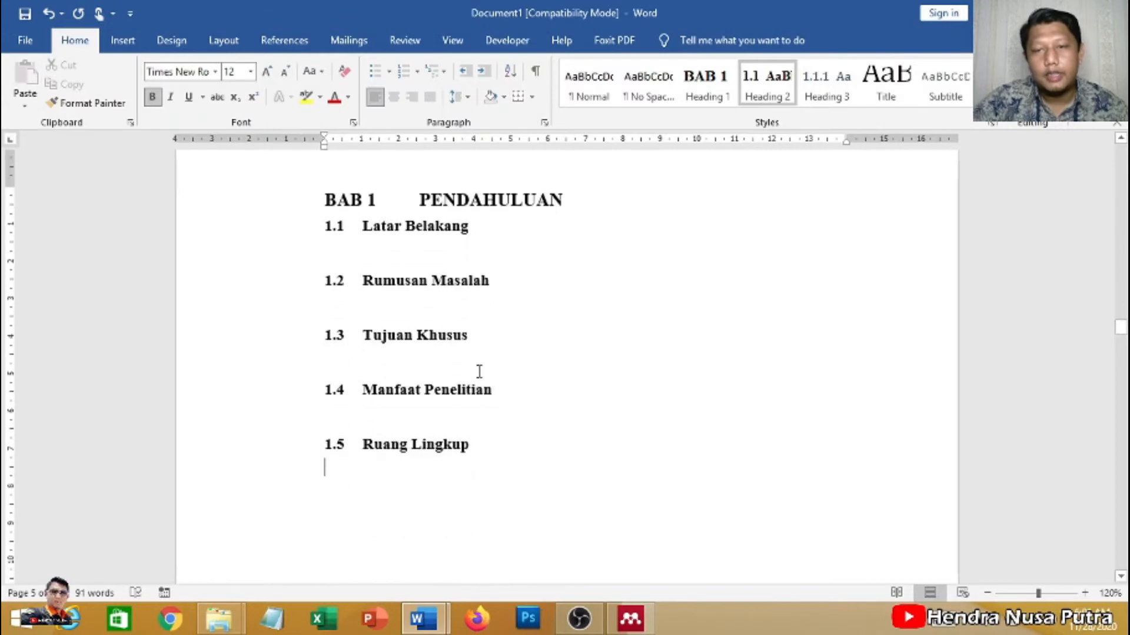
{"action": "scroll", "coordinate": [479, 371], "scroll_direction": "up", "scroll_amount": 1}
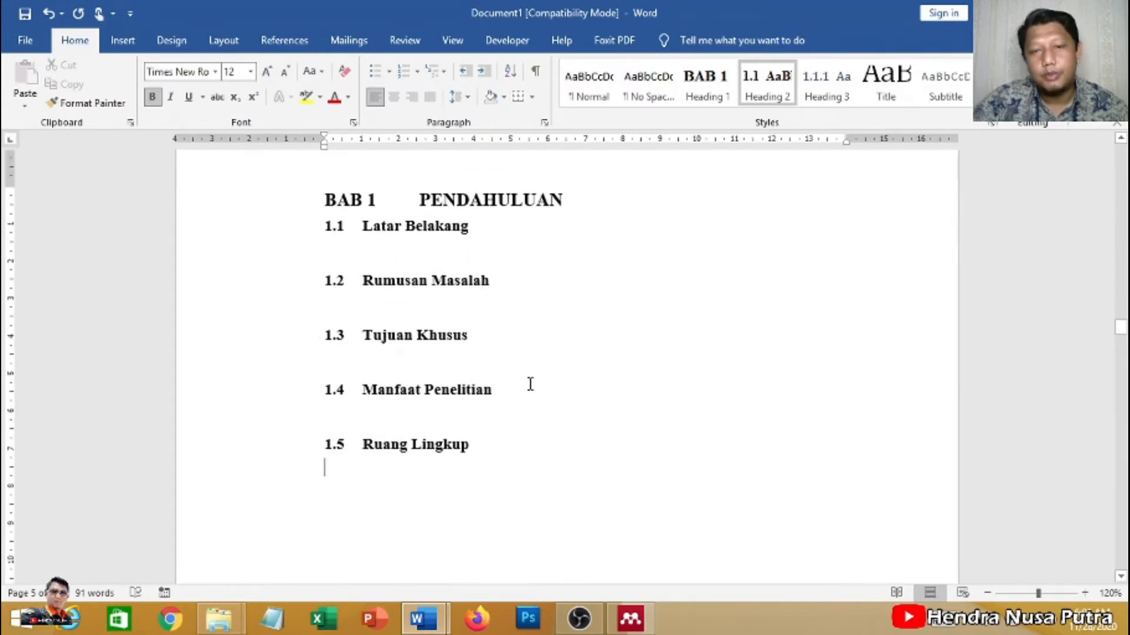
{"action": "scroll", "coordinate": [712, 353], "scroll_direction": "up", "scroll_amount": 15}
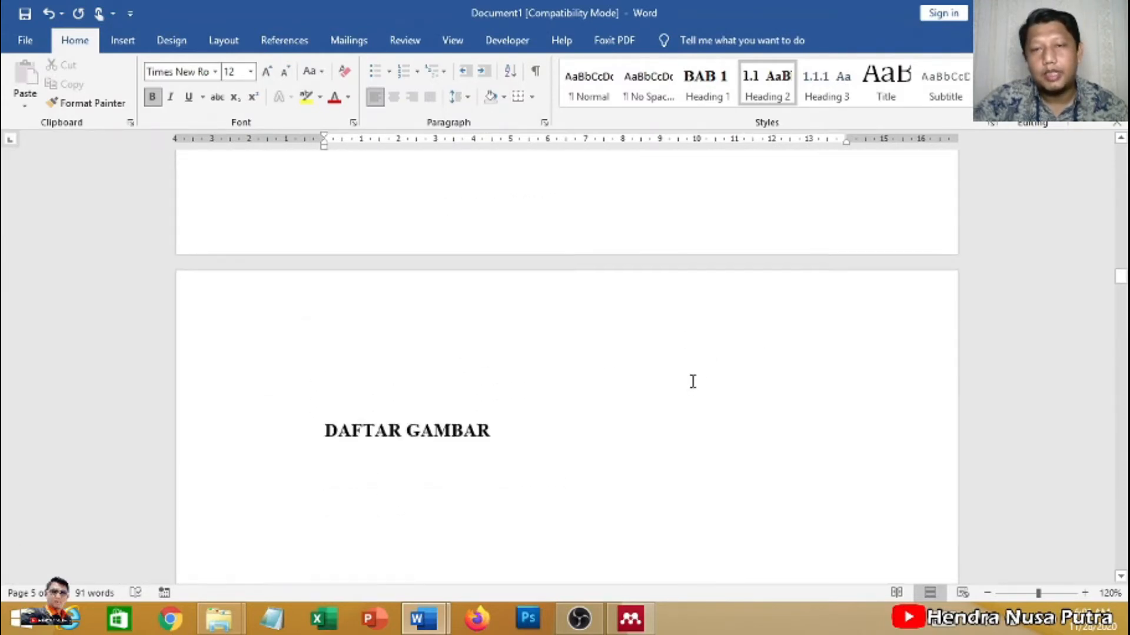
{"action": "scroll", "coordinate": [708, 395], "scroll_direction": "up", "scroll_amount": 10}
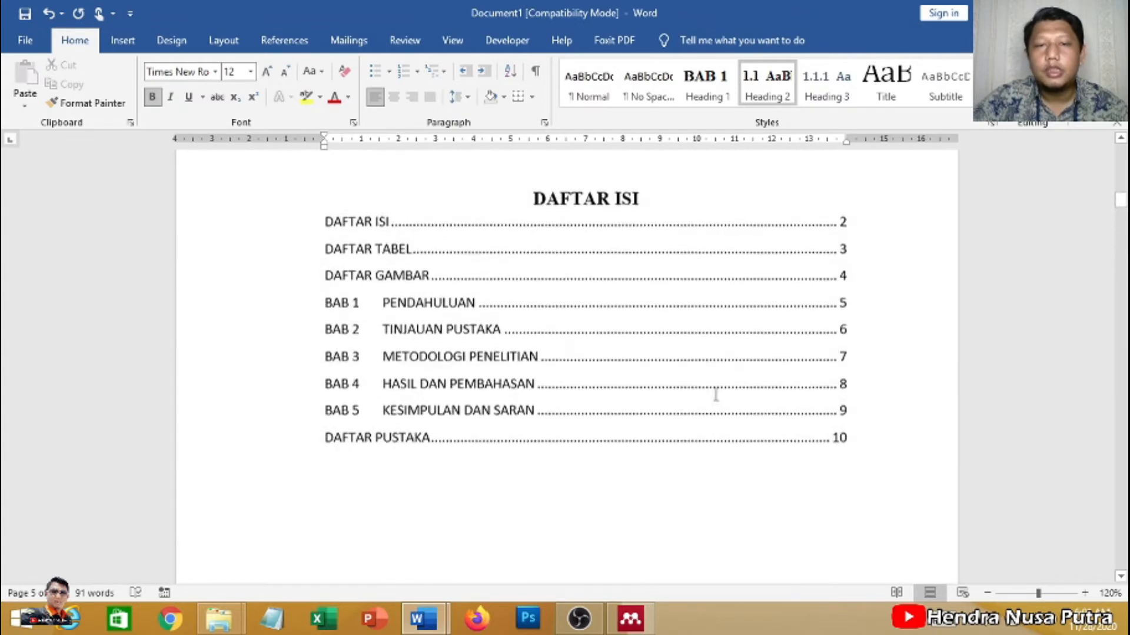
{"action": "right_click", "coordinate": [440, 296]}
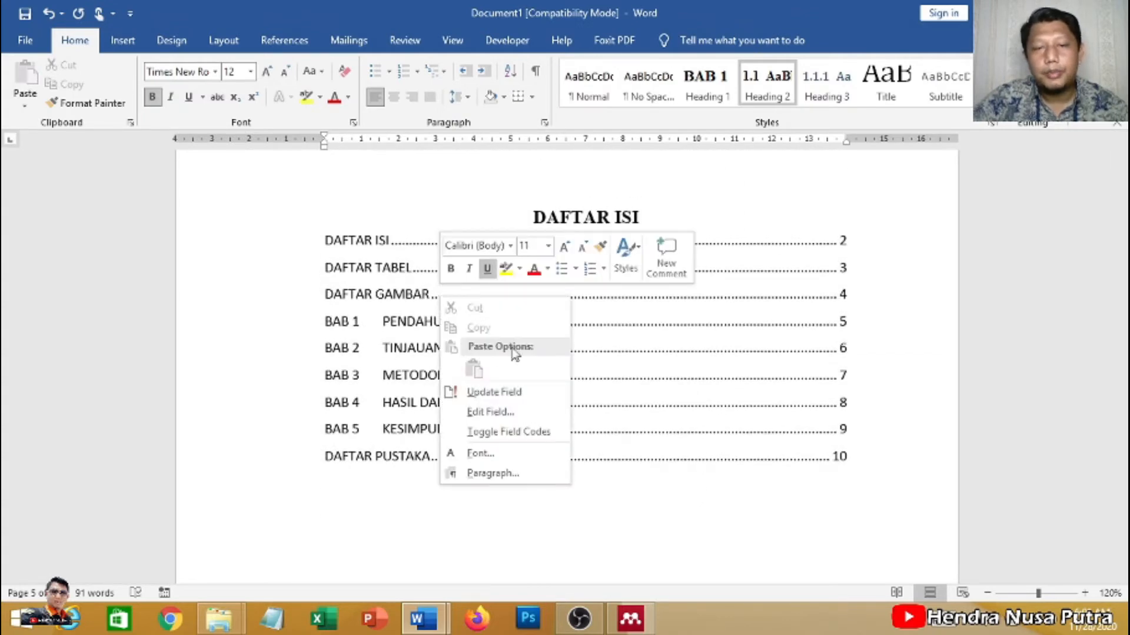
{"action": "key", "text": "Escape"}
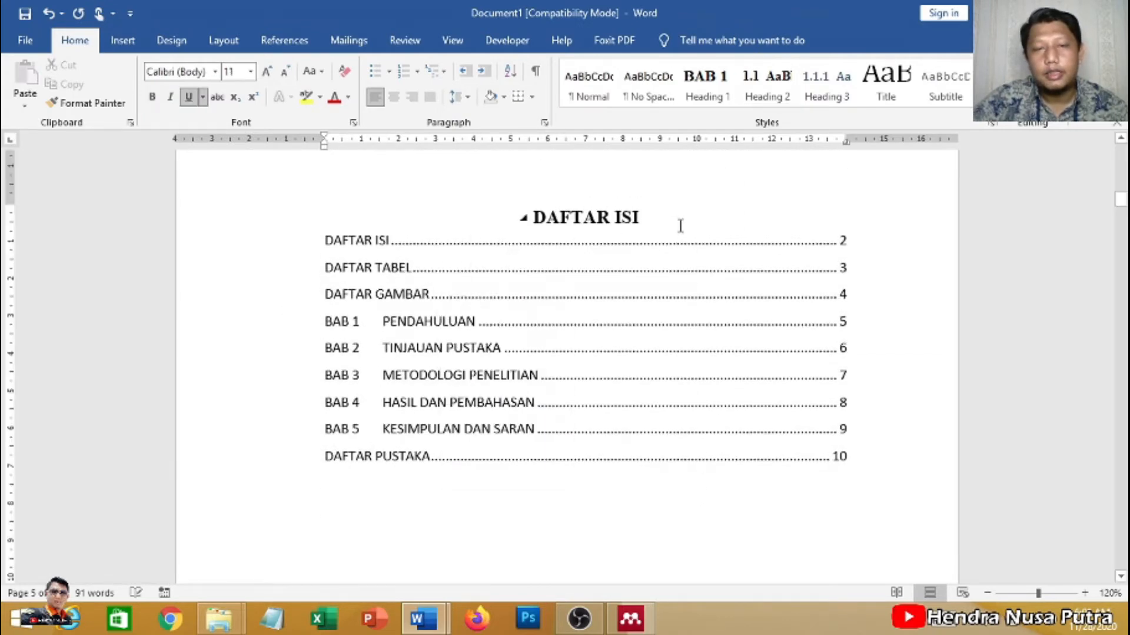
{"action": "left_click", "coordinate": [603, 216]}
{"action": "scroll", "coordinate": [530, 247], "scroll_direction": "down", "scroll_amount": 2}
{"action": "right_click", "coordinate": [477, 230]}
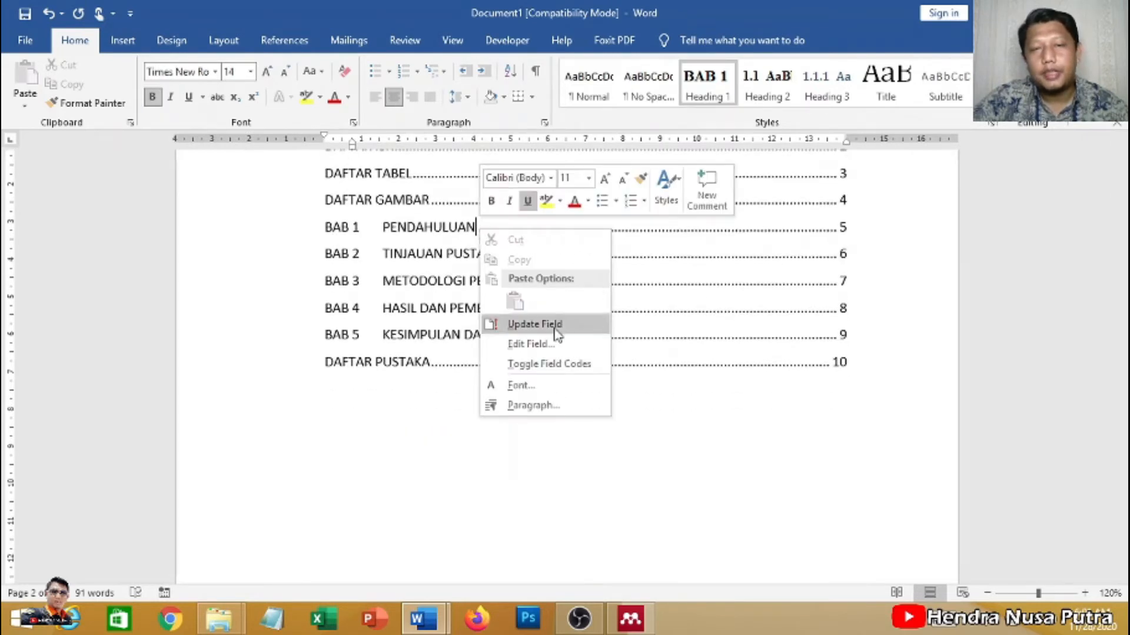
{"action": "left_click", "coordinate": [534, 324]}
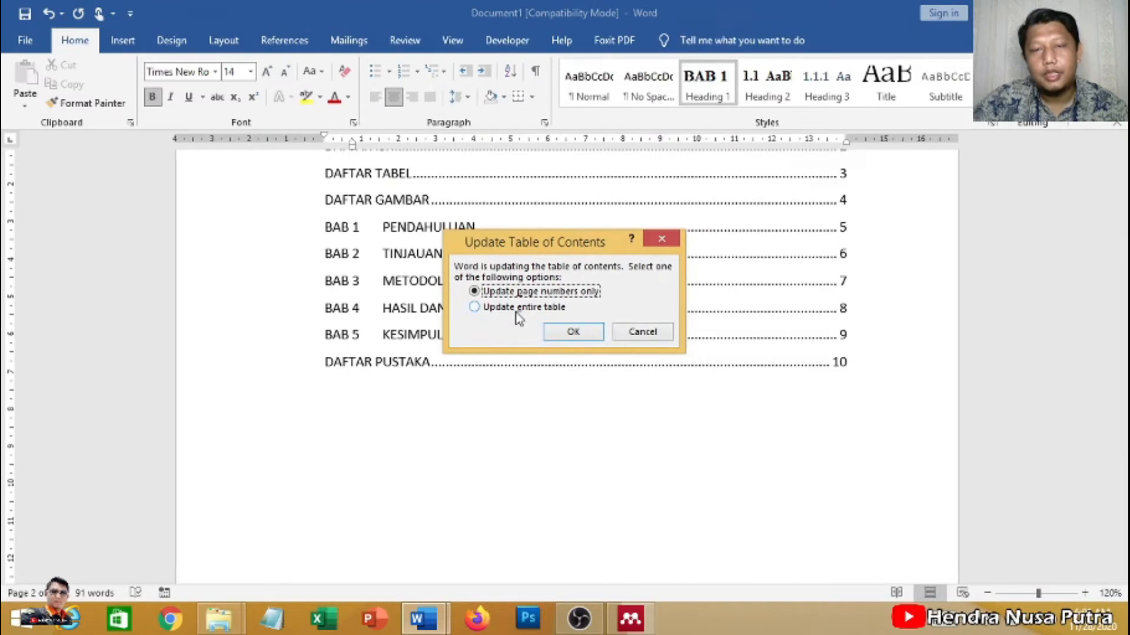
{"action": "left_click", "coordinate": [518, 311]}
{"action": "left_click", "coordinate": [573, 331]}
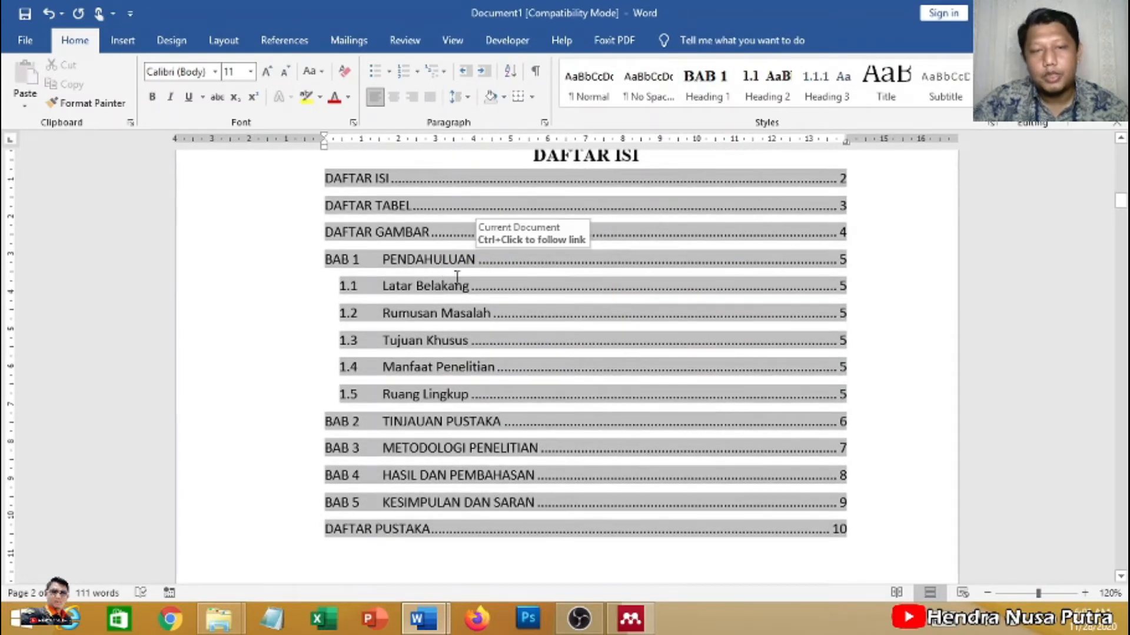
{"action": "left_click", "coordinate": [869, 288]}
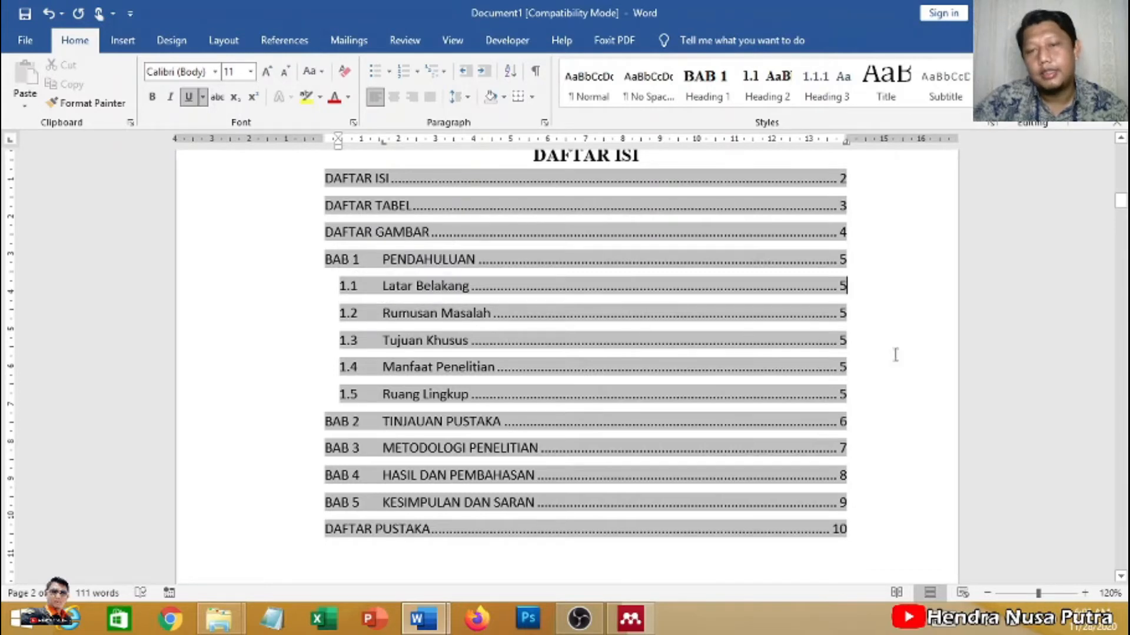
Enter the body text "Analisis sebuah mekanisme rekam medis elektronik...." below the Latar Belakang subheading.
{"action": "scroll", "coordinate": [536, 279], "scroll_direction": "up", "scroll_amount": 5}
{"action": "scroll", "coordinate": [709, 301], "scroll_direction": "down", "scroll_amount": 15}
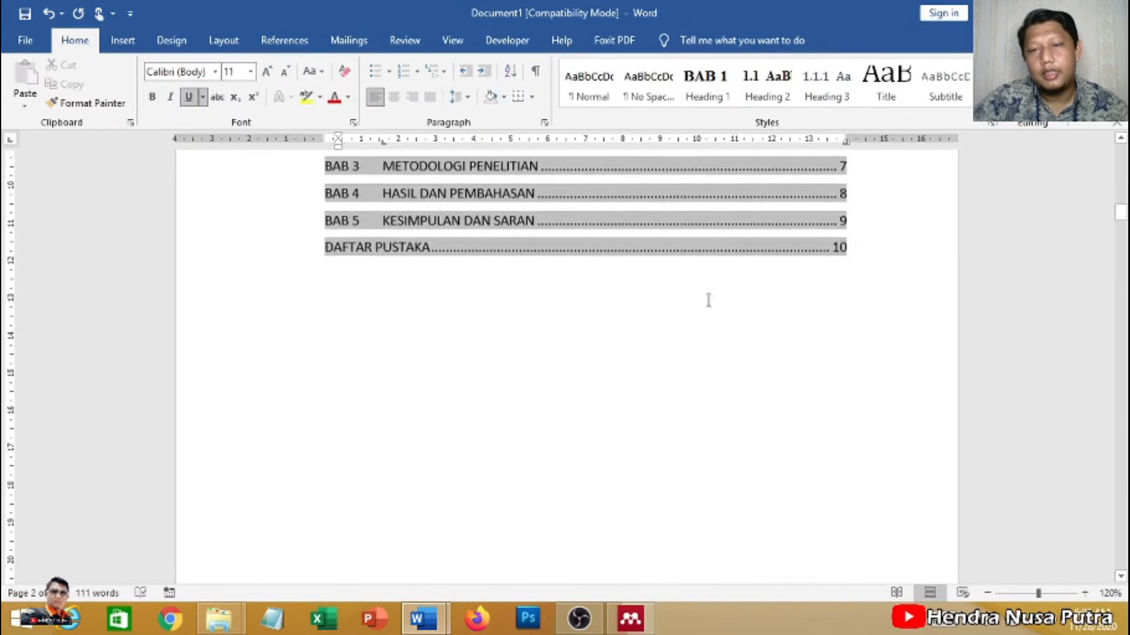
{"action": "scroll", "coordinate": [931, 291], "scroll_direction": "down", "scroll_amount": 8}
{"action": "scroll", "coordinate": [676, 281], "scroll_direction": "down", "scroll_amount": 15}
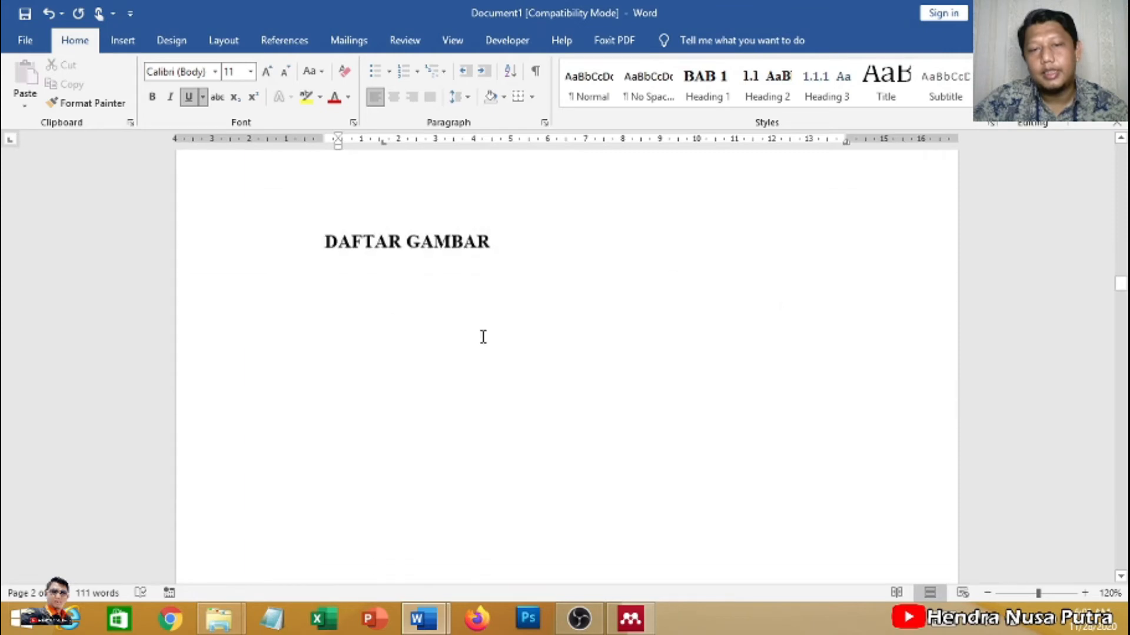
{"action": "scroll", "coordinate": [465, 329], "scroll_direction": "up", "scroll_amount": 3}
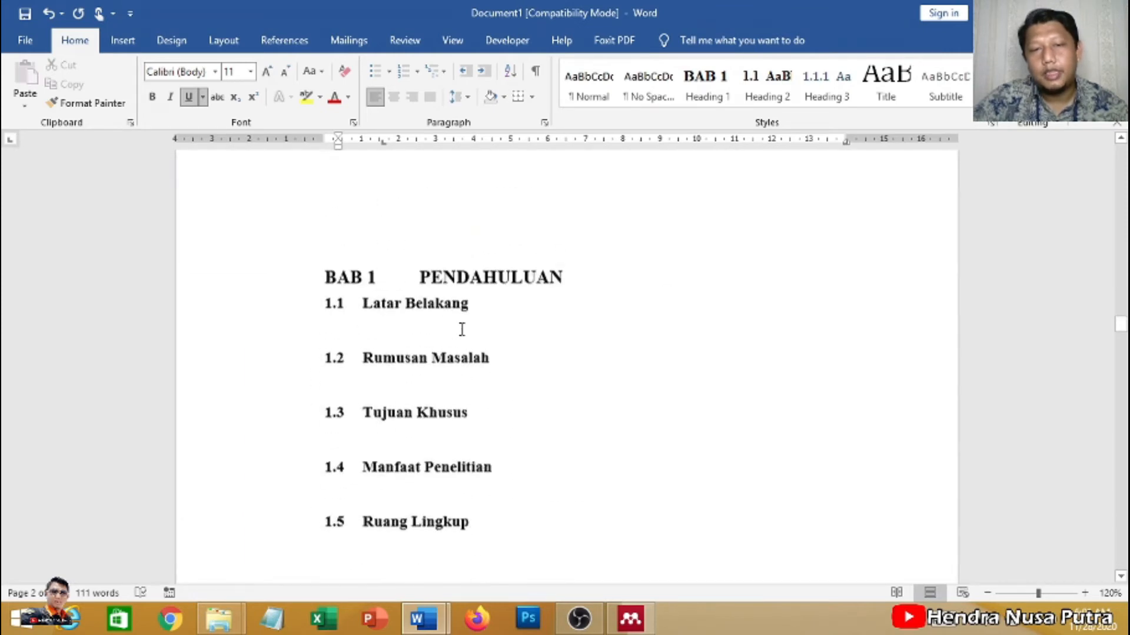
{"action": "left_click", "coordinate": [406, 336]}
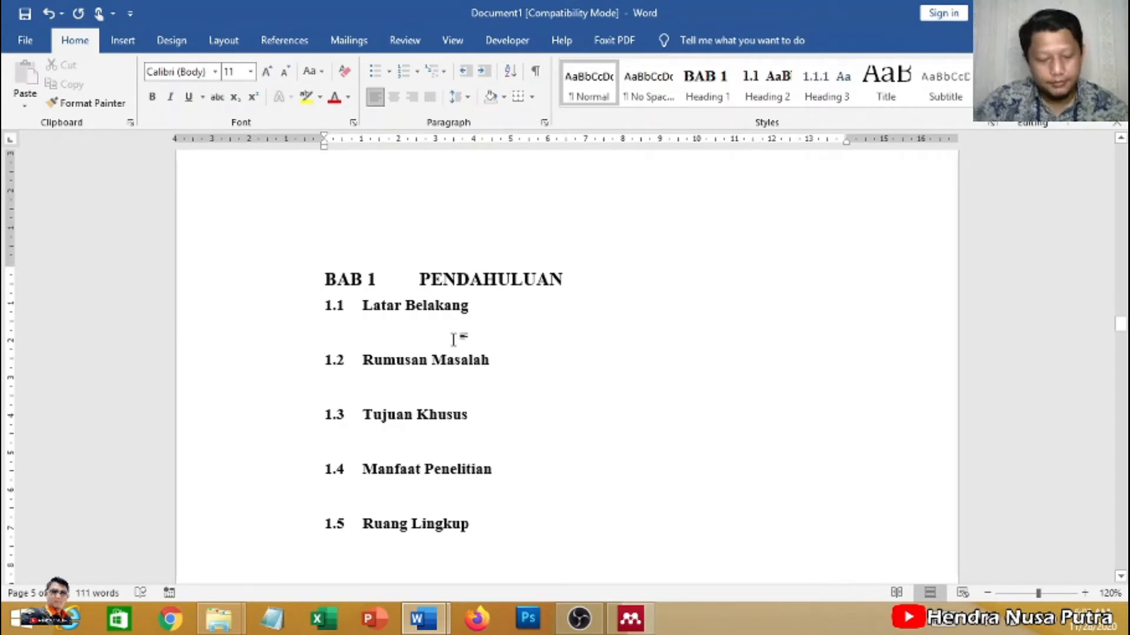
{"action": "type", "text": "kdh"}
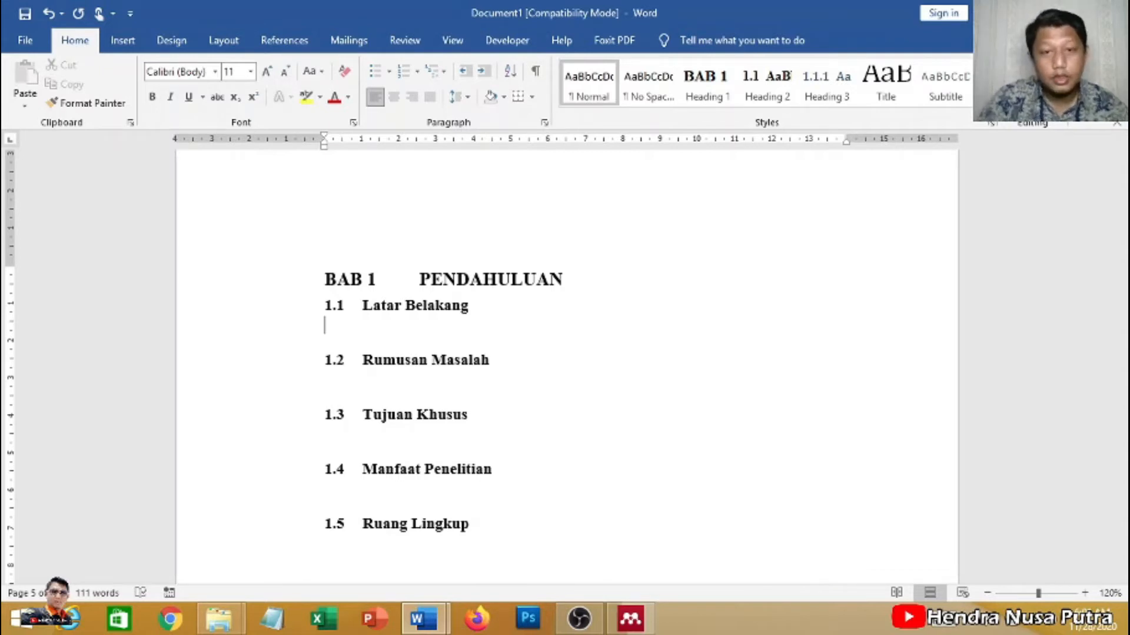
{"action": "type", "text": "Analisis"}
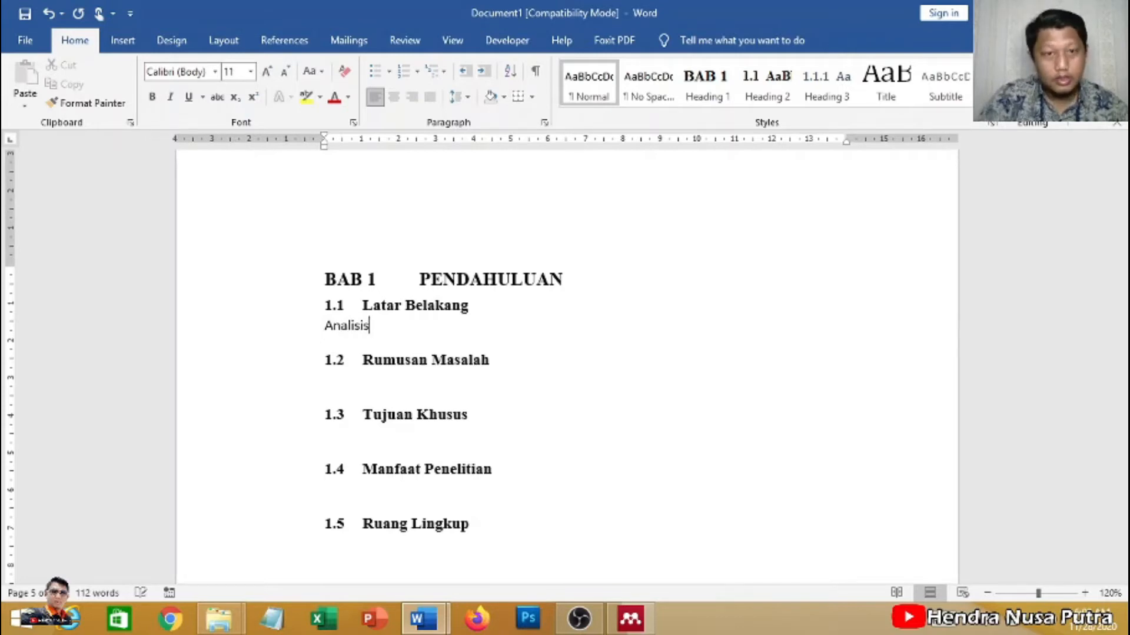
{"action": "type", "text": " sebuah"}
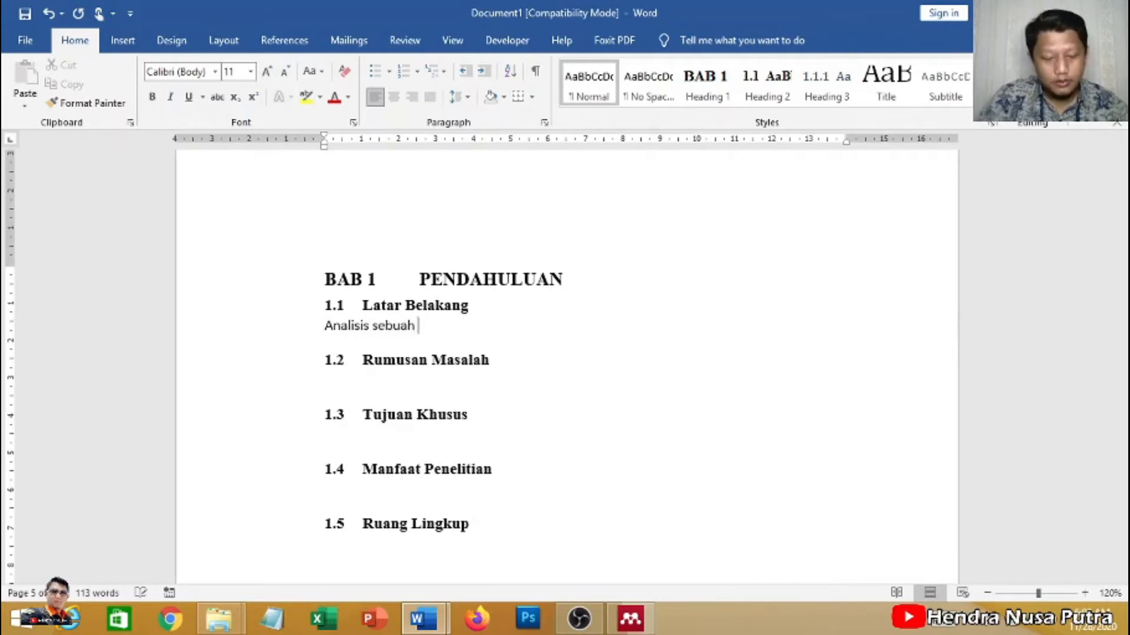
{"action": "type", "text": " mekanisme rekam me"}
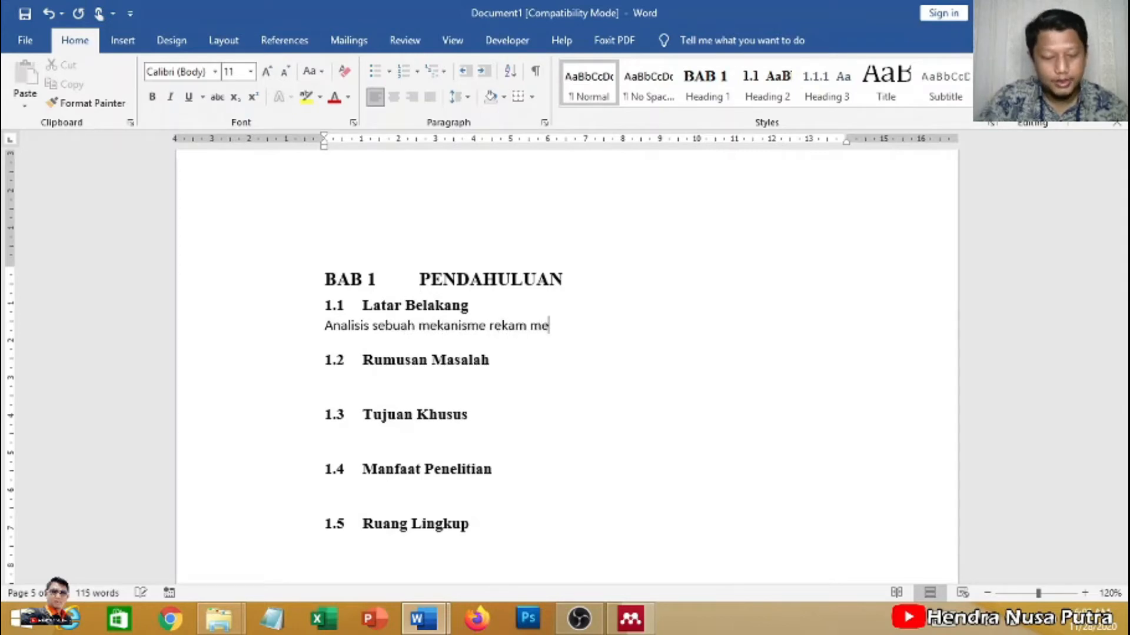
{"action": "type", "text": "dis el"}
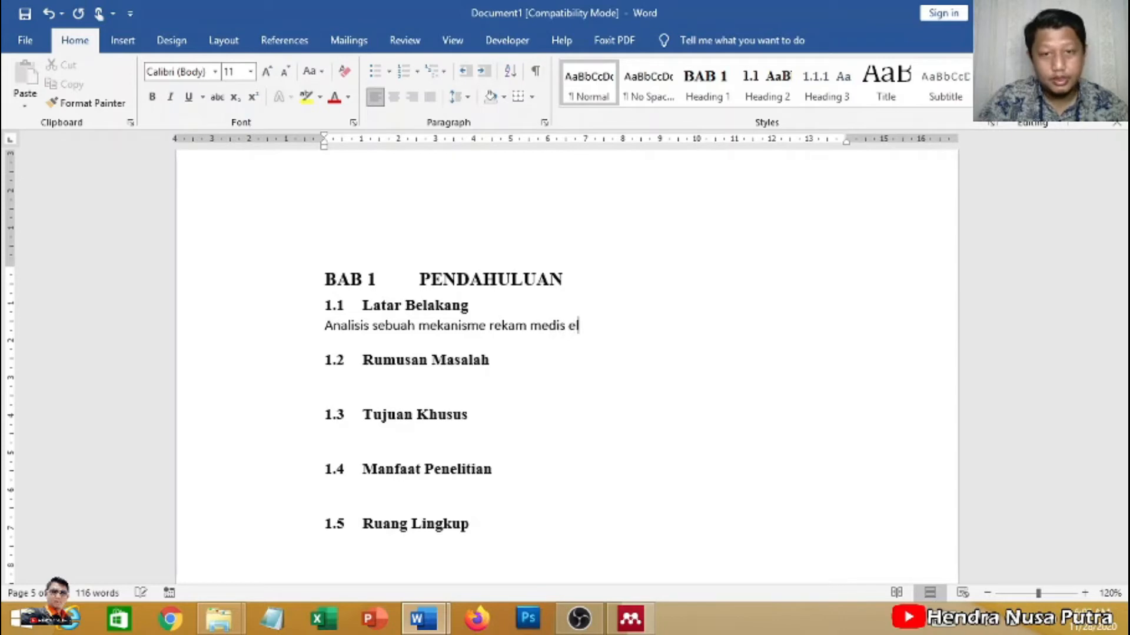
{"action": "type", "text": "ektronik...."}
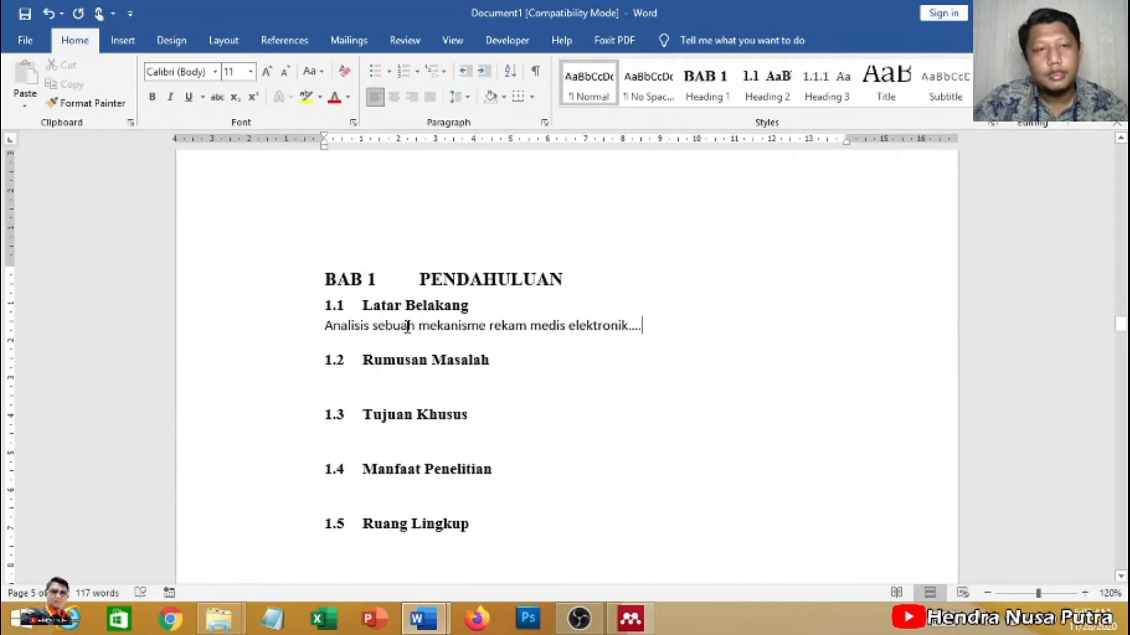
Enter the body text "Terciptanya aplikasi yang dapat membantu layanan rumah sakit" below the Rumusan Masalah subheading.
{"action": "scroll", "coordinate": [555, 335], "scroll_direction": "up", "scroll_amount": 2}
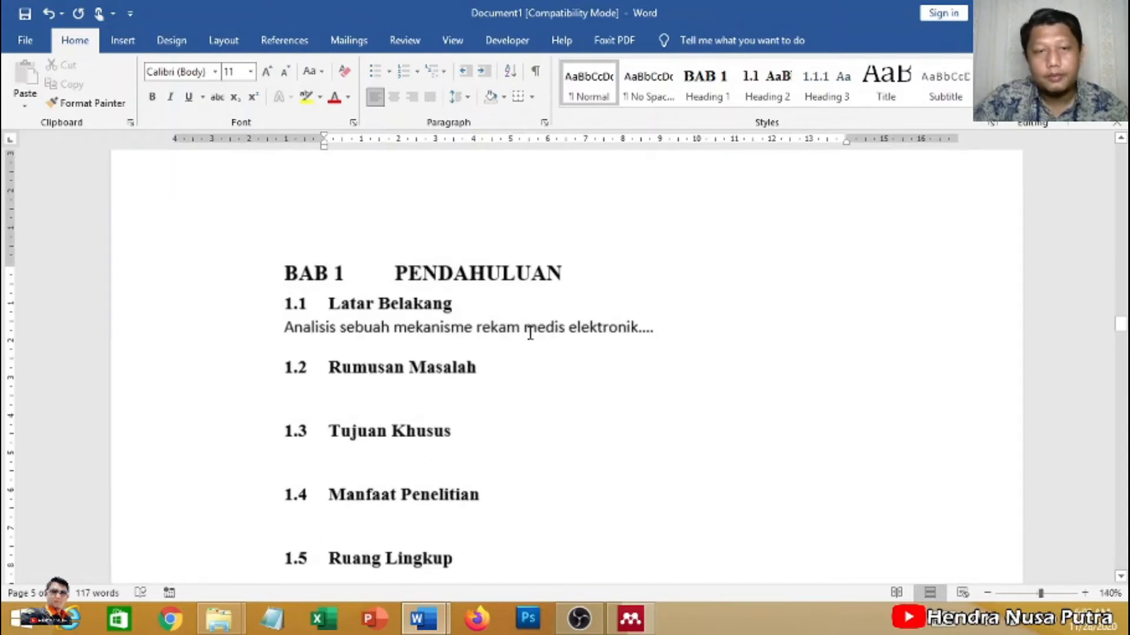
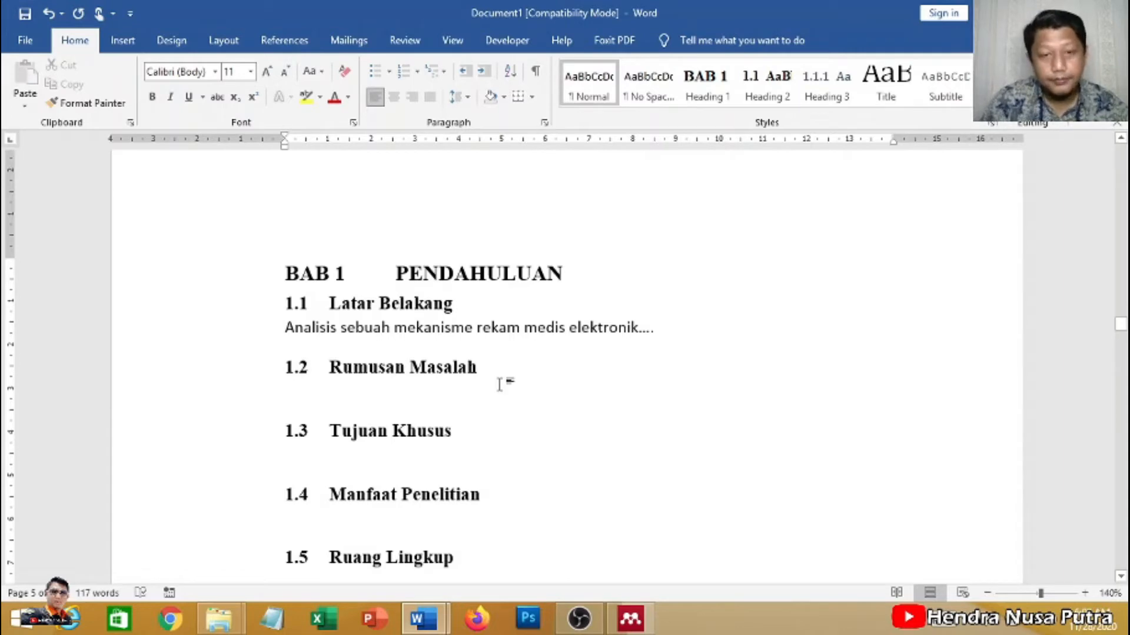
{"action": "type", "text": "tercip"}
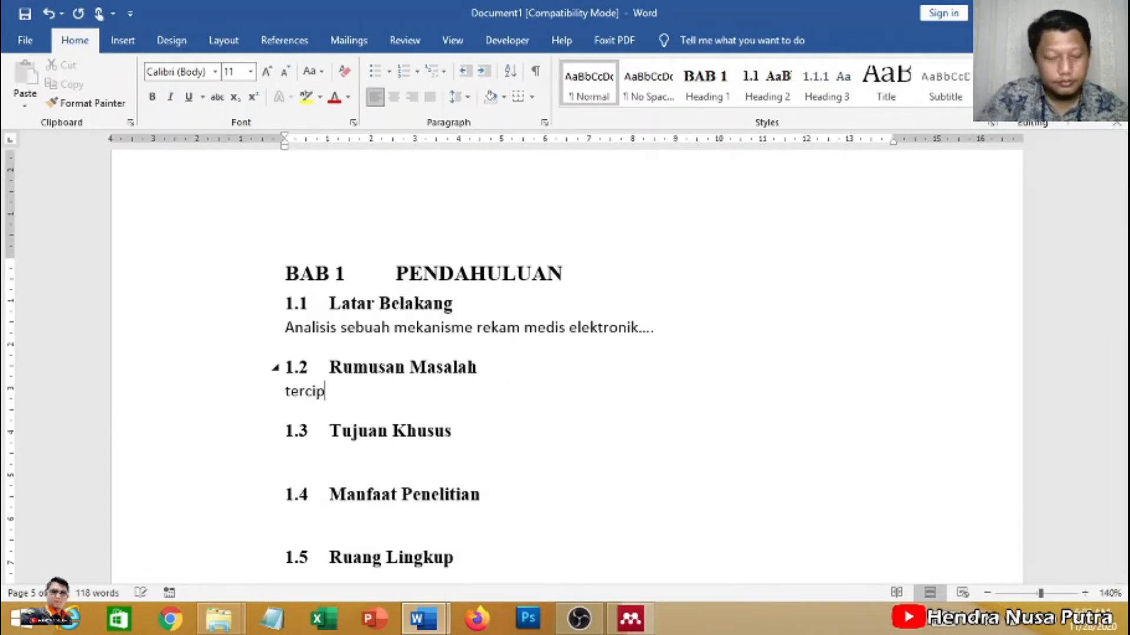
{"action": "type", "text": "tanya aplikasi"}
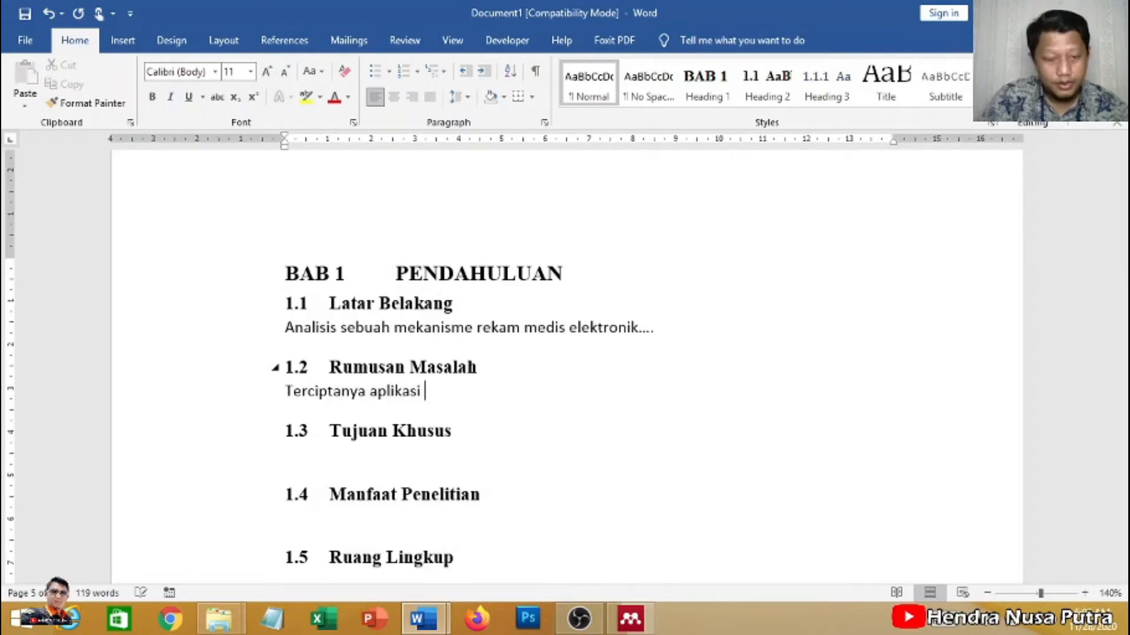
{"action": "type", "text": " yang dapa"}
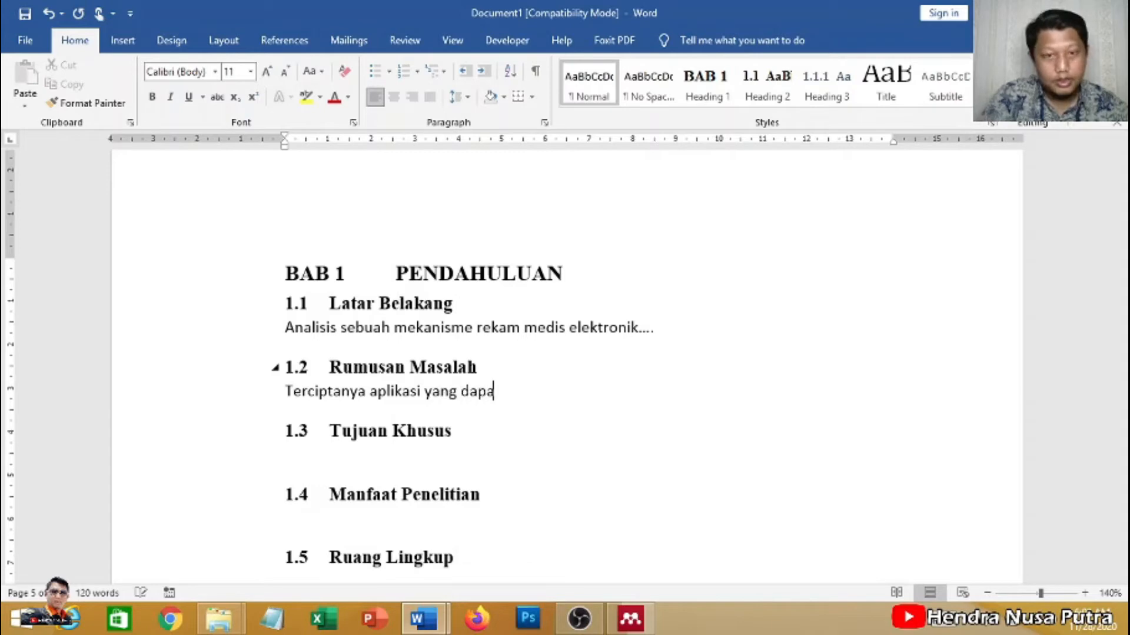
{"action": "type", "text": "t memban"}
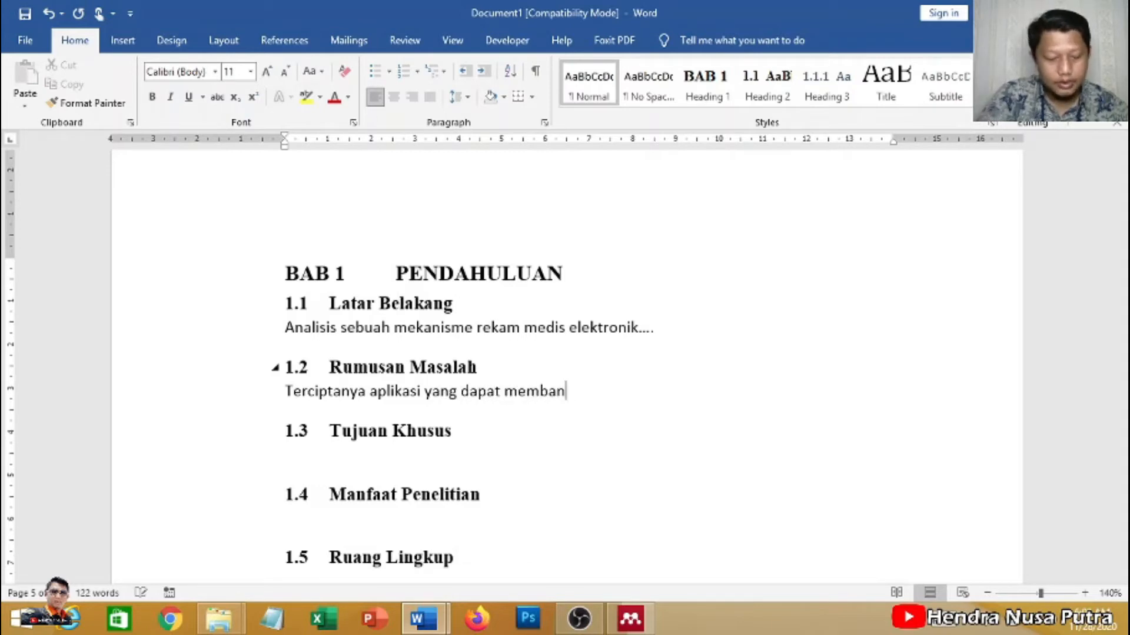
{"action": "type", "text": "tu layar"}
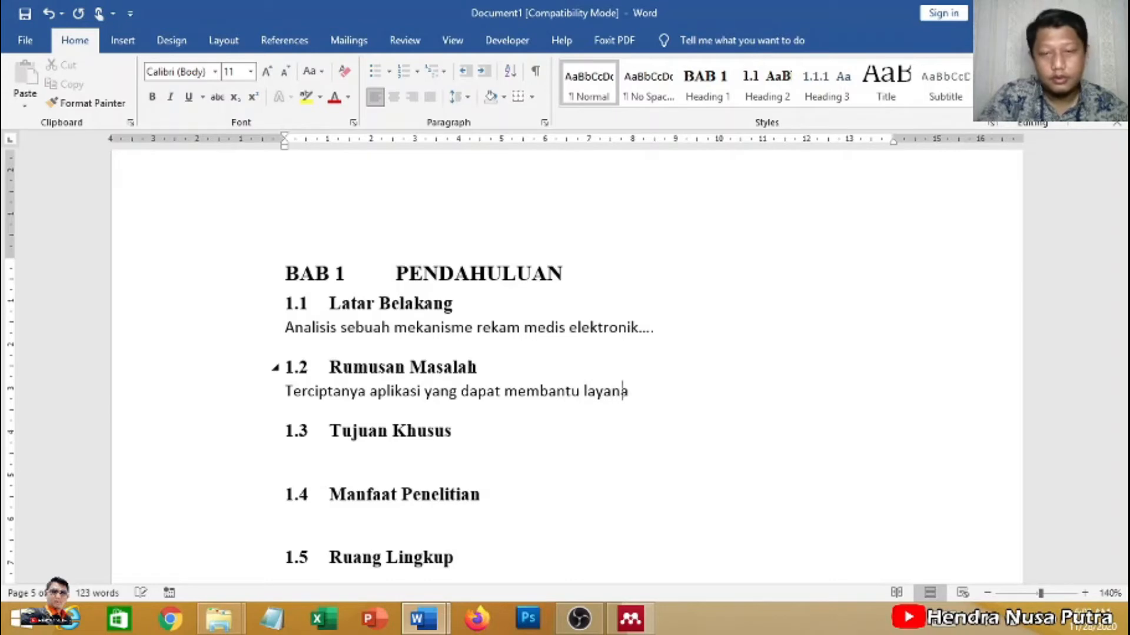
{"action": "type", "text": "an rumah sakit"}
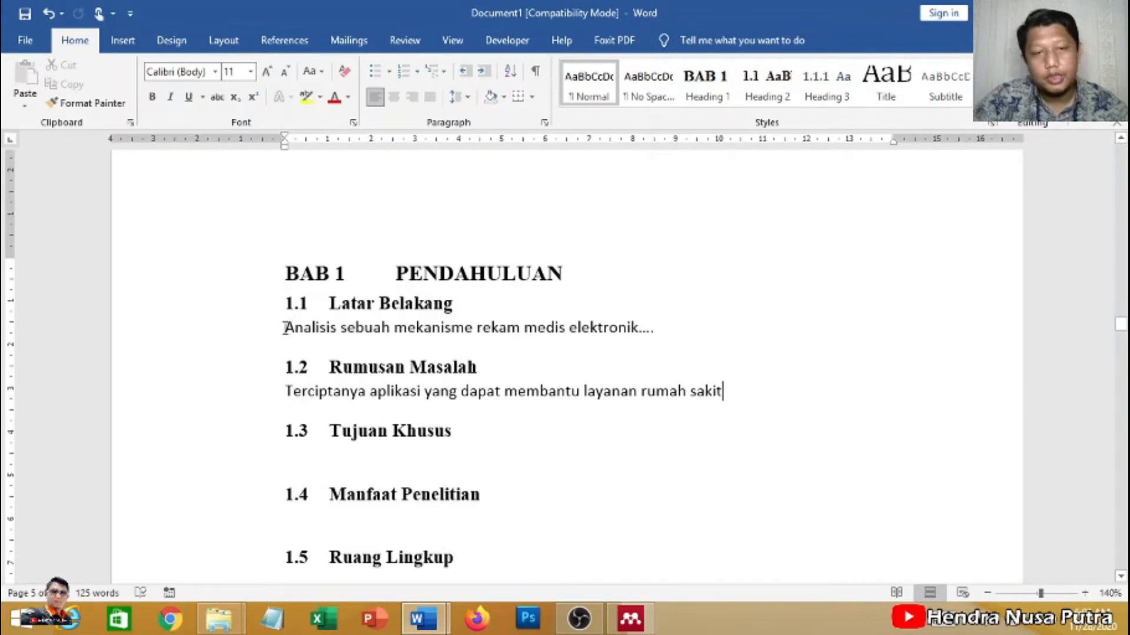
{"action": "left_click_drag", "start_coordinate": [284, 328], "coordinate": [681, 350]}
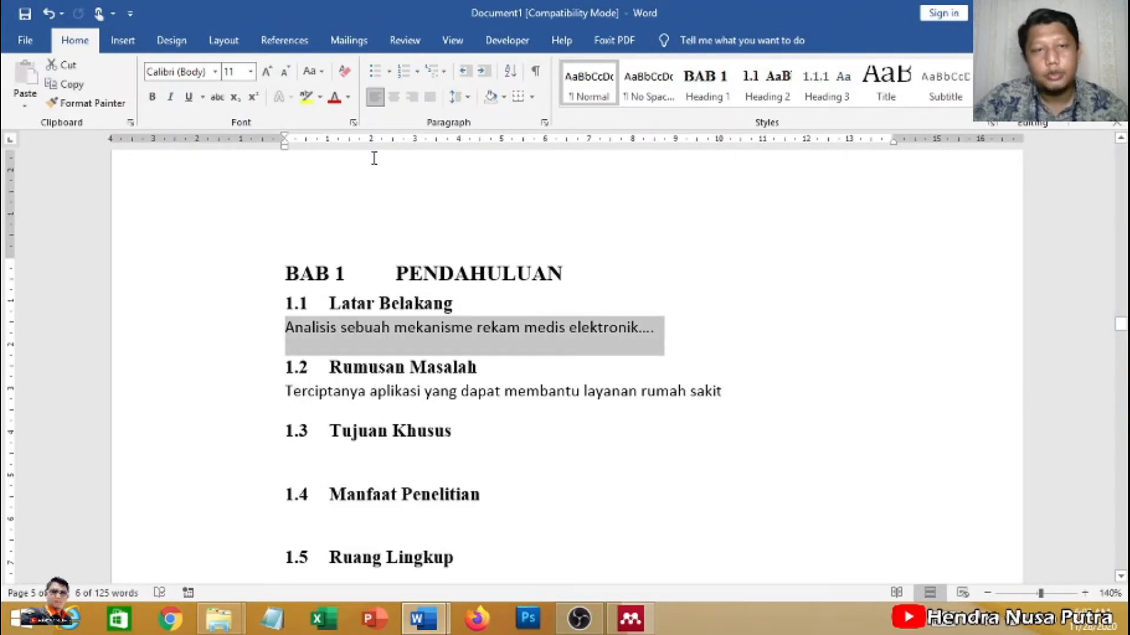
{"action": "left_click", "coordinate": [286, 391]}
{"action": "scroll", "coordinate": [500, 426], "scroll_direction": "down", "scroll_amount": 1}
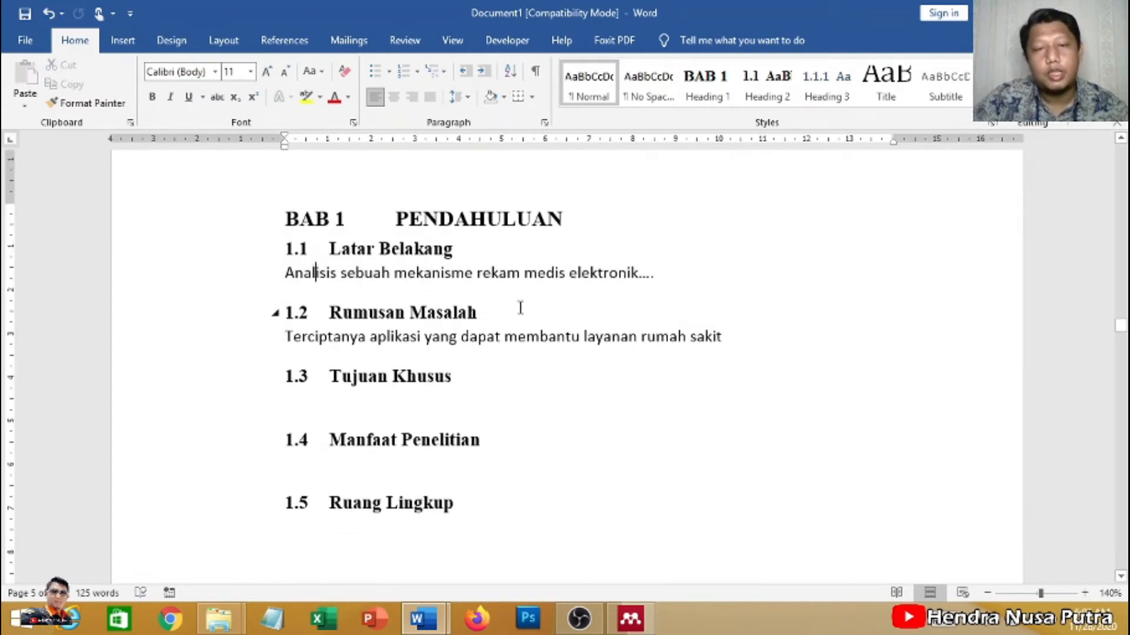
{"action": "scroll", "coordinate": [309, 296], "scroll_direction": "up", "scroll_amount": 1}
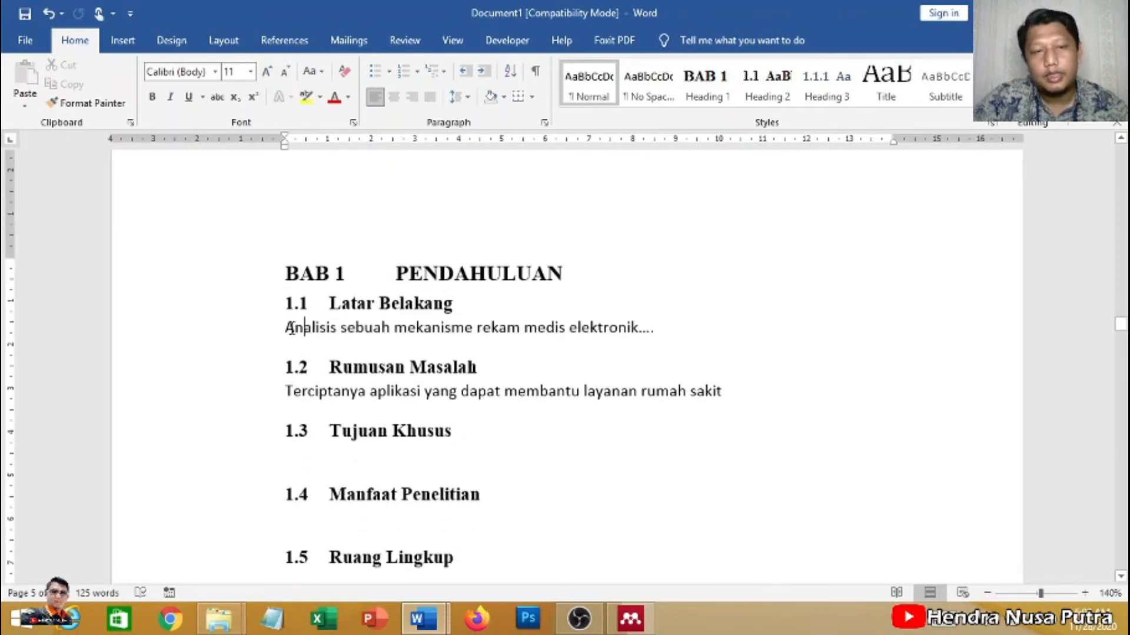
{"action": "scroll", "coordinate": [293, 327], "scroll_direction": "down", "scroll_amount": 2}
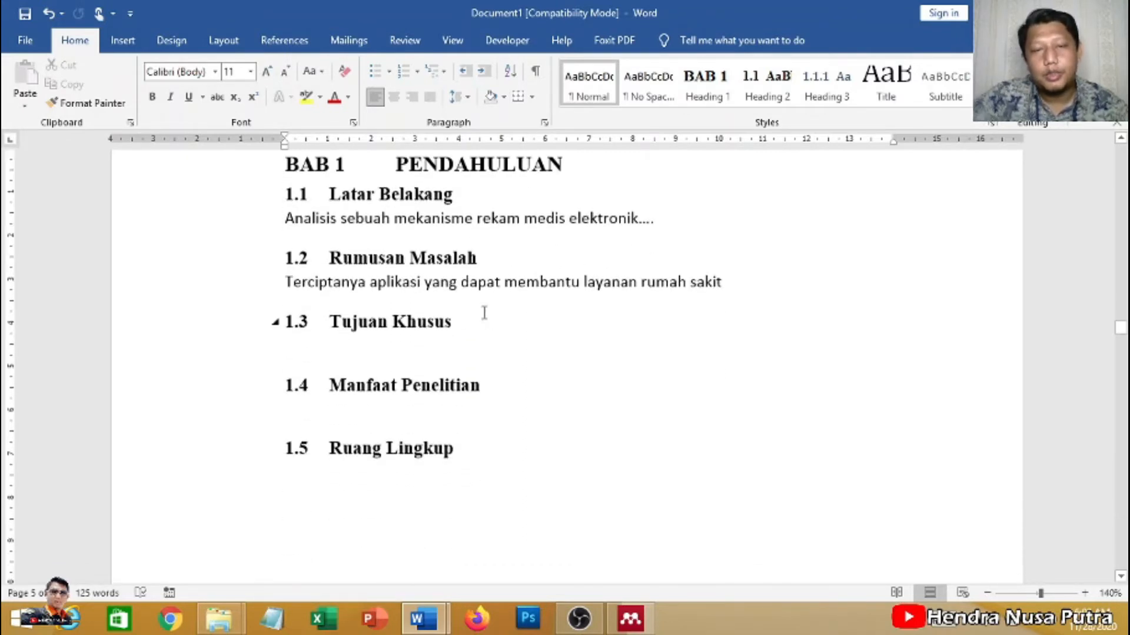
Create a new style named paragraf from the body text below the Latar Belakang subheading.
{"action": "left_click", "coordinate": [286, 219]}
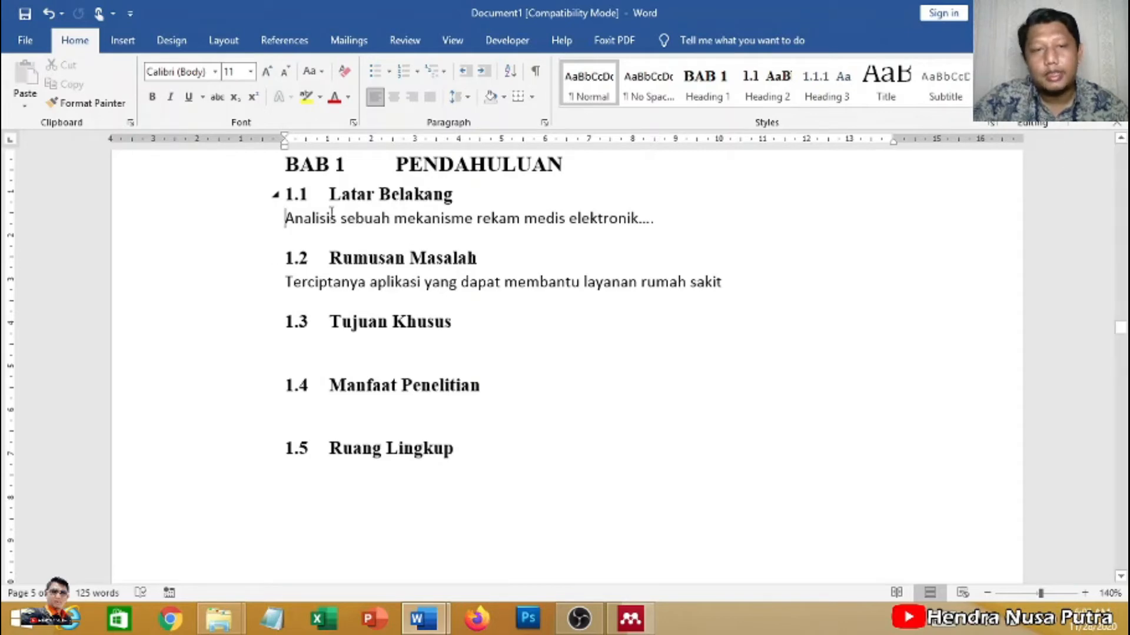
{"action": "left_click", "coordinate": [970, 111]}
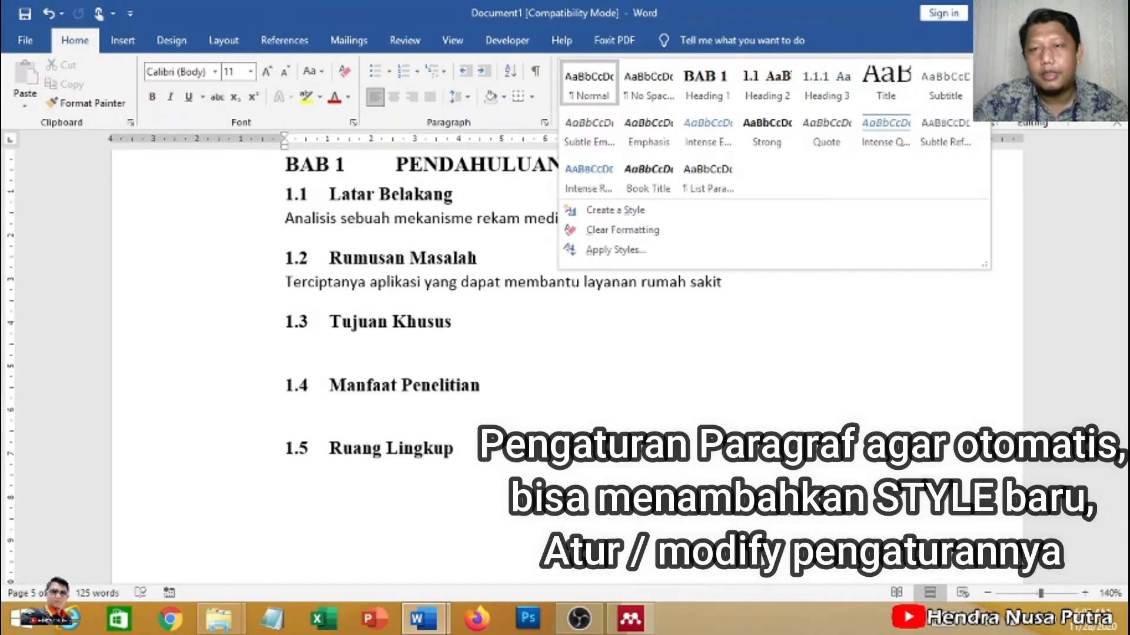
{"action": "left_click", "coordinate": [629, 212]}
{"action": "left_click_drag", "start_coordinate": [581, 100], "coordinate": [623, 107]}
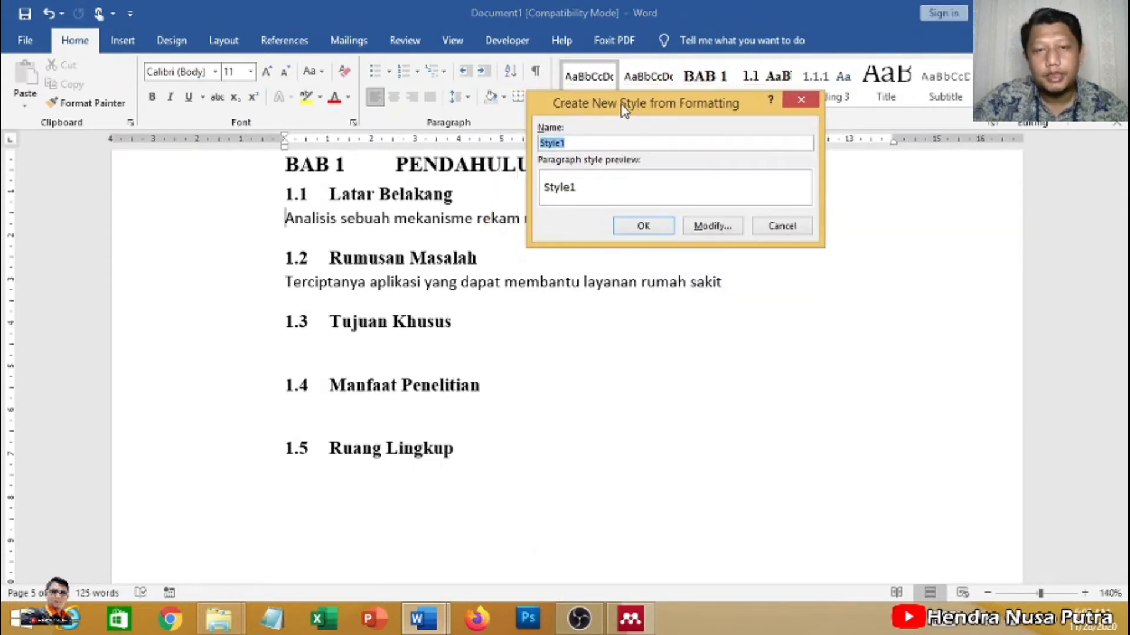
{"action": "type", "text": "parag"}
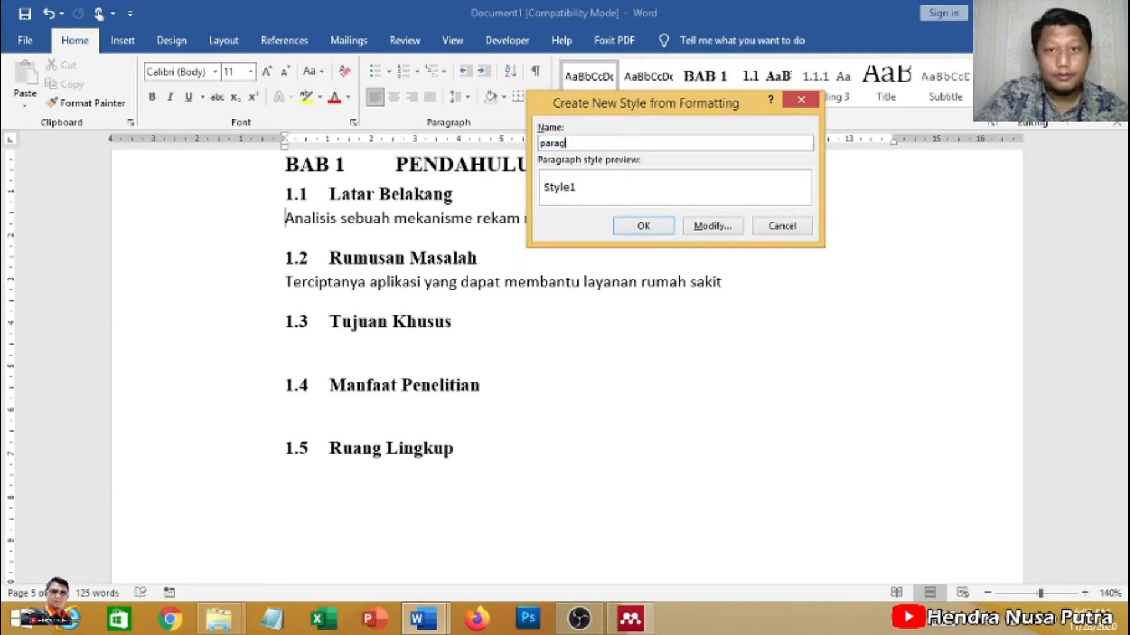
{"action": "type", "text": "raf"}
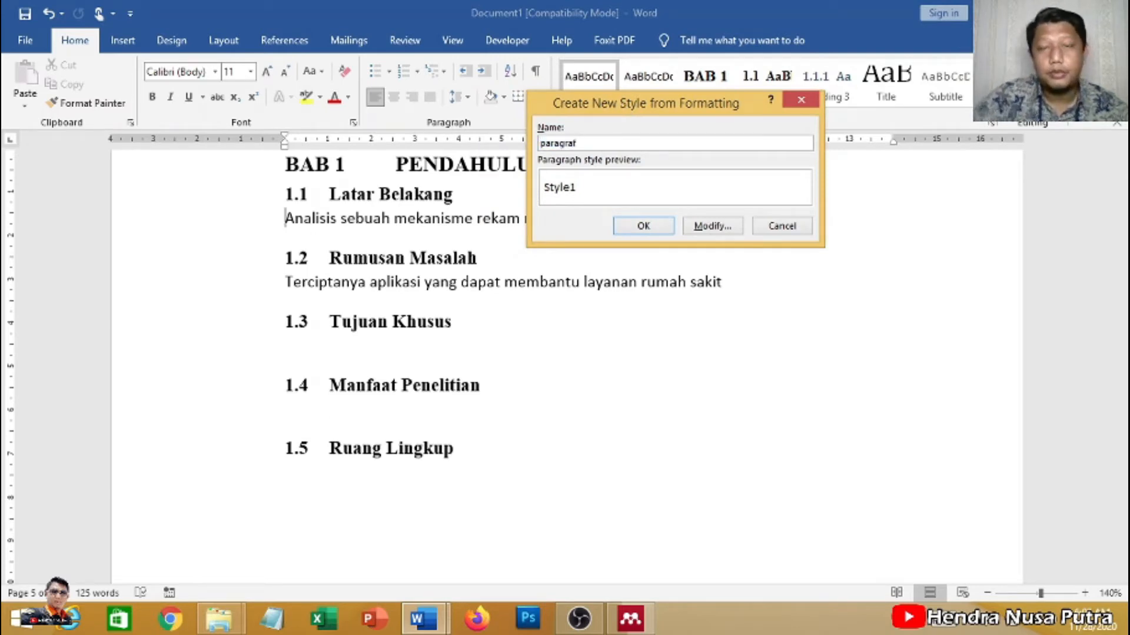
{"action": "left_click_drag", "start_coordinate": [696, 104], "coordinate": [805, 116]}
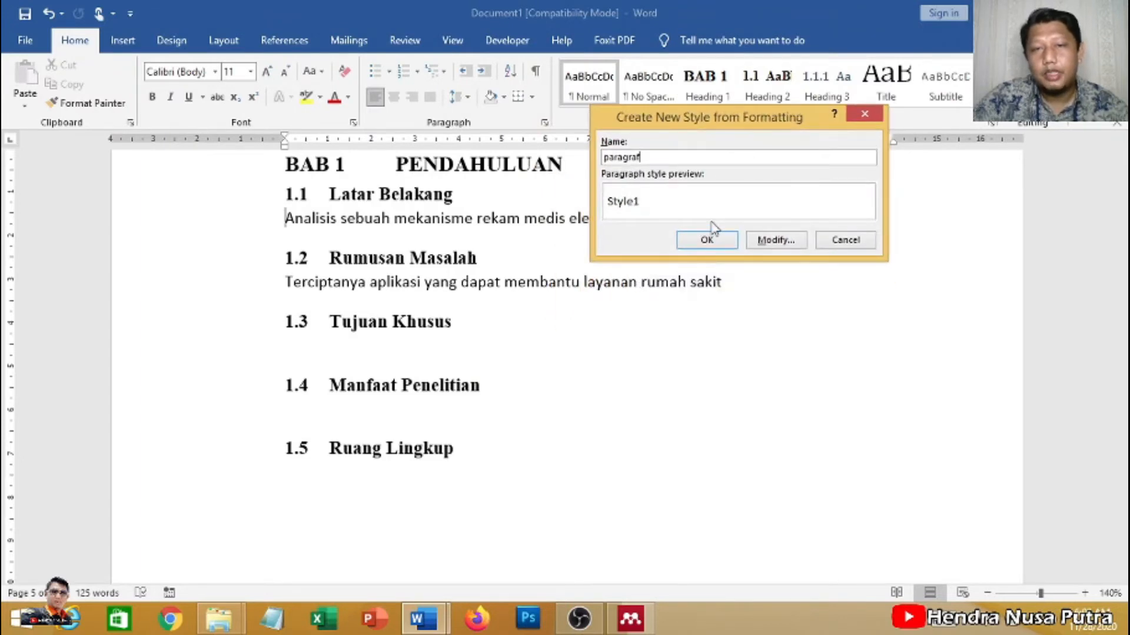
{"action": "left_click", "coordinate": [715, 243]}
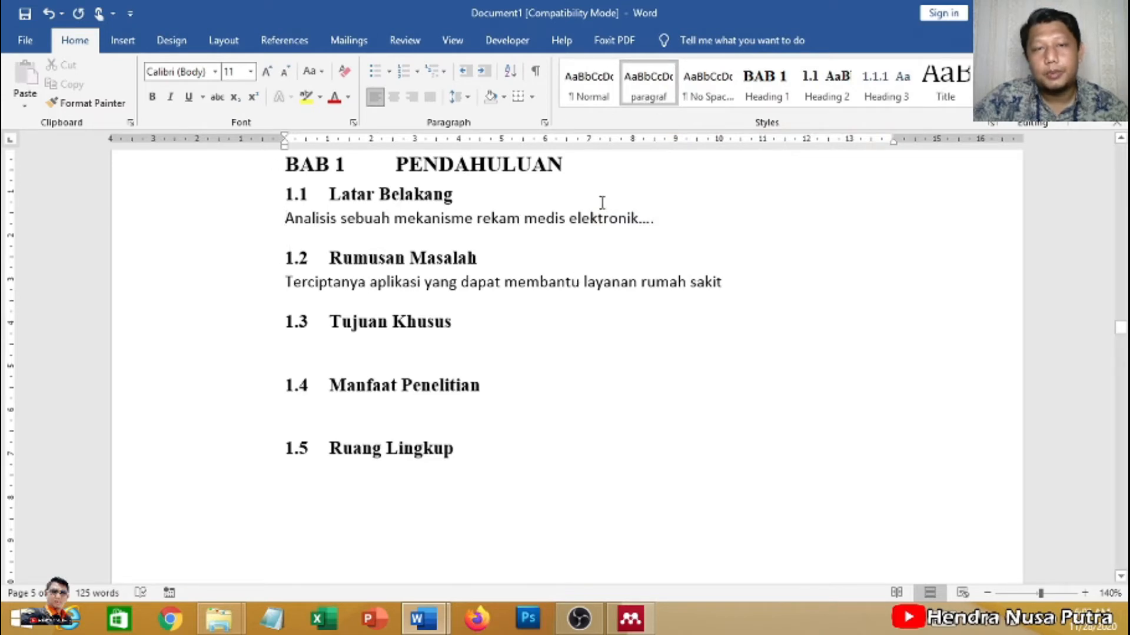
Modify the paragraf style to use the Times New Roman font at size 12.
{"action": "right_click", "coordinate": [650, 87]}
{"action": "left_click", "coordinate": [698, 115]}
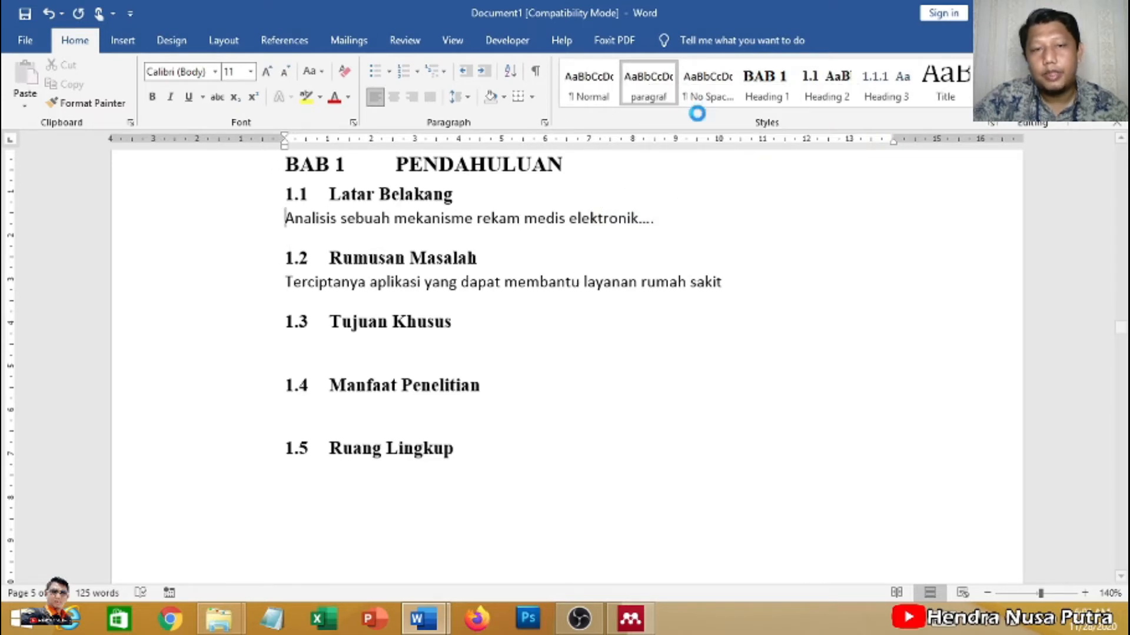
{"action": "left_click", "coordinate": [695, 262]}
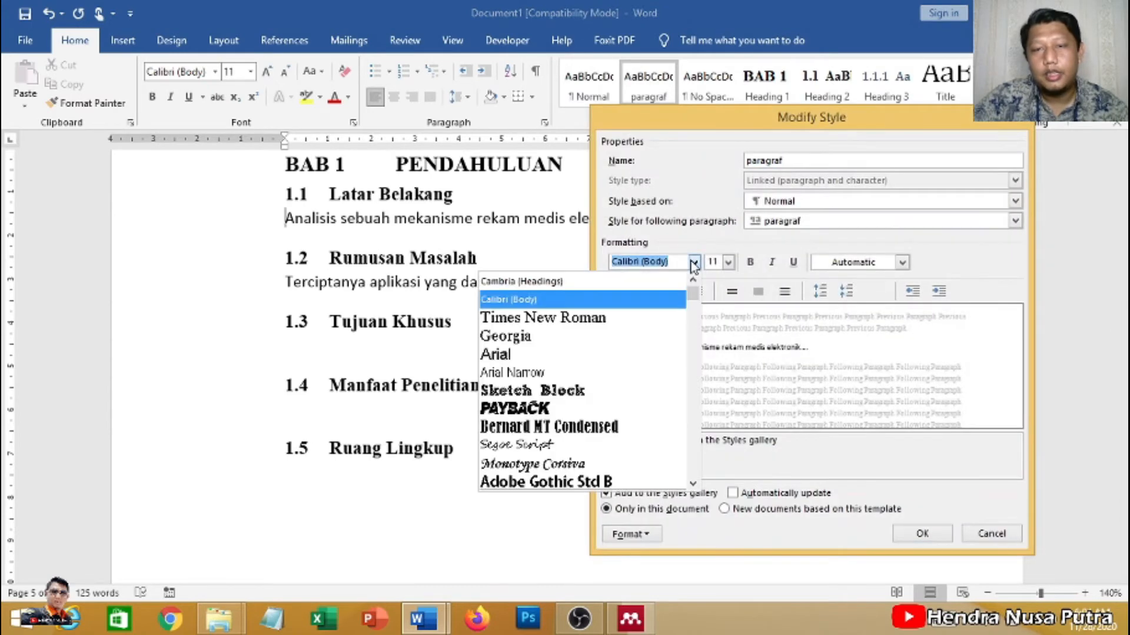
{"action": "left_click", "coordinate": [588, 321]}
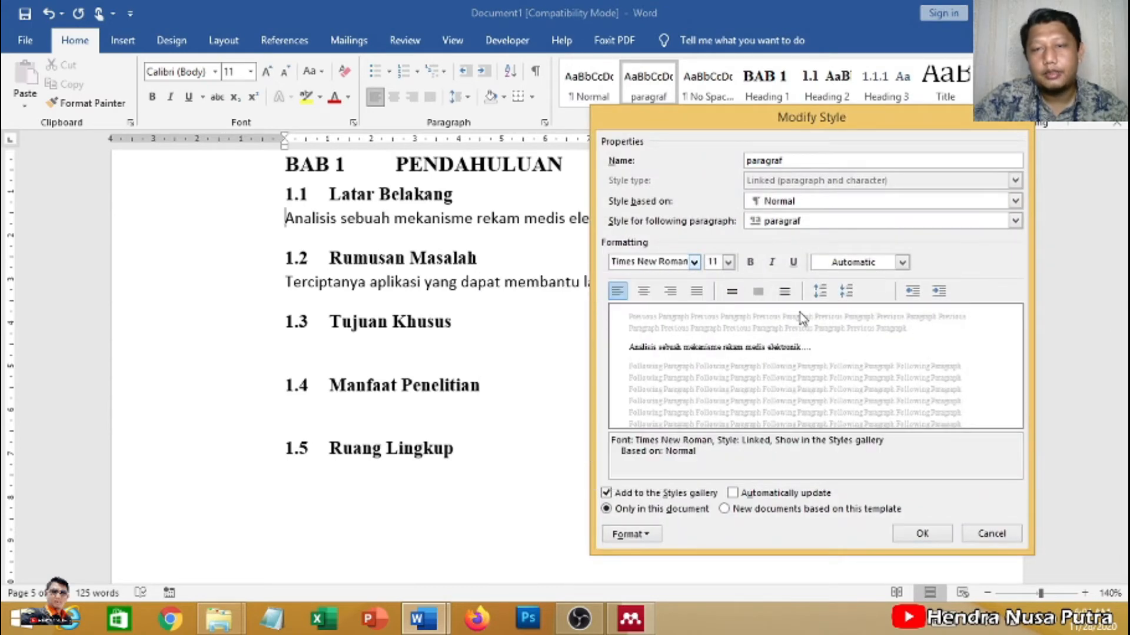
{"action": "left_click", "coordinate": [729, 262]}
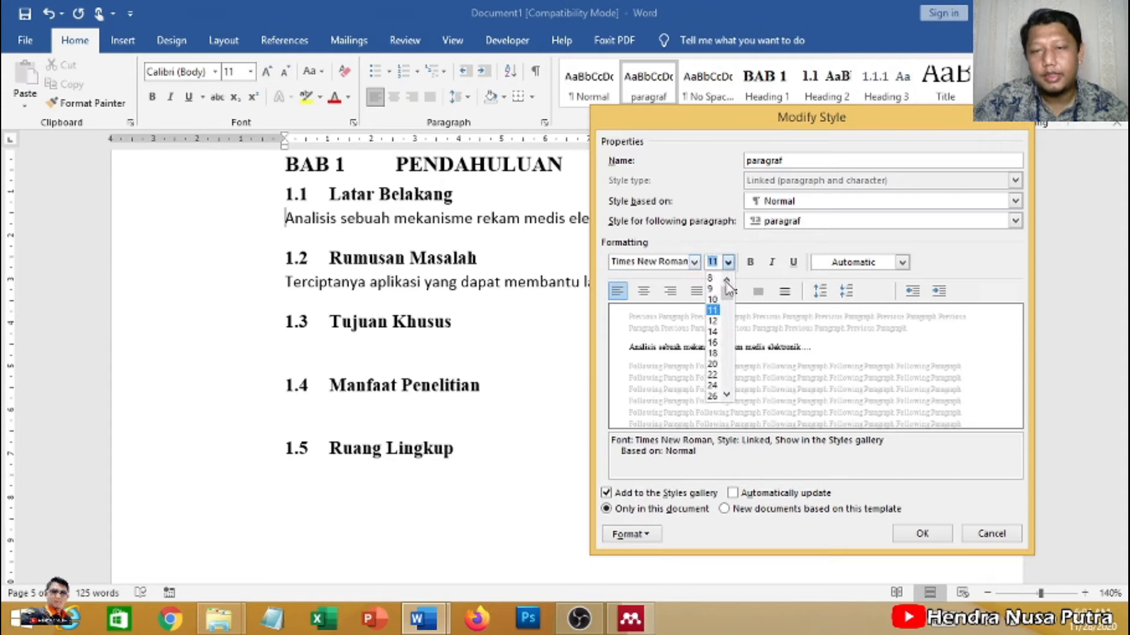
{"action": "left_click", "coordinate": [713, 321]}
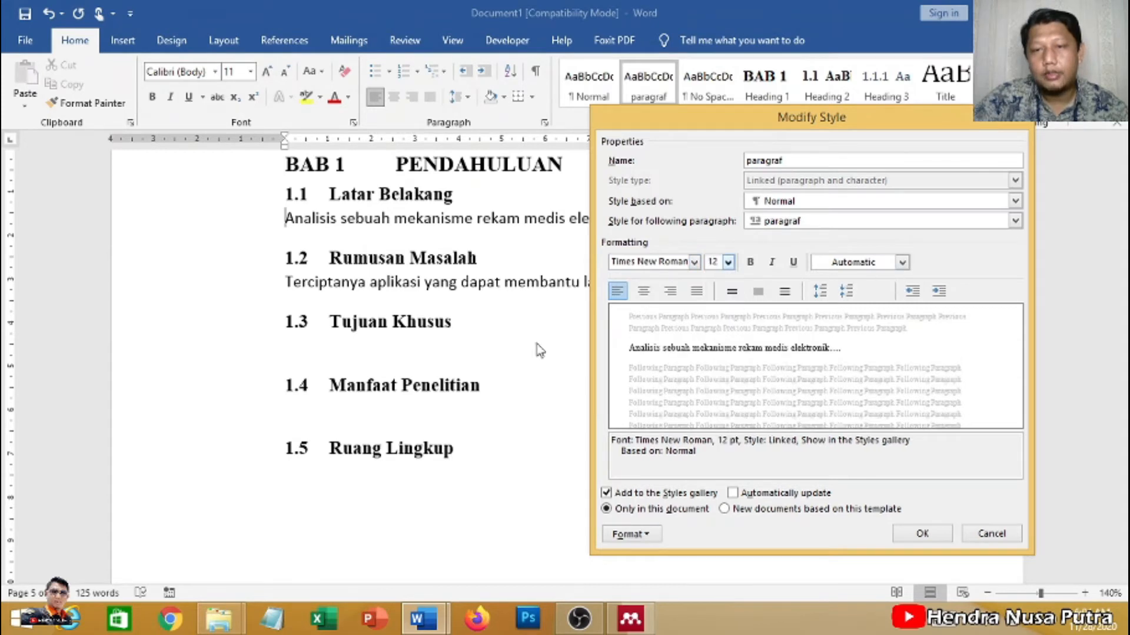
{"action": "left_click_drag", "start_coordinate": [749, 129], "coordinate": [806, 98]}
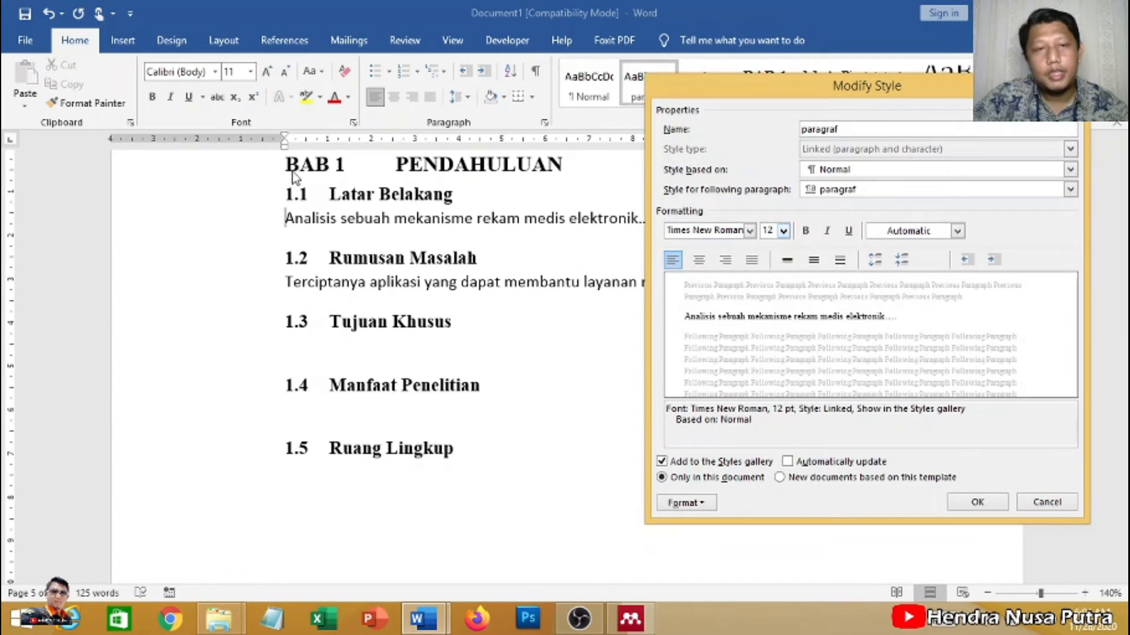
In the paragraf style's paragraph settings, set the spacing after to 0 pt and the line spacing to 1.5 lines.
{"action": "left_click", "coordinate": [684, 503]}
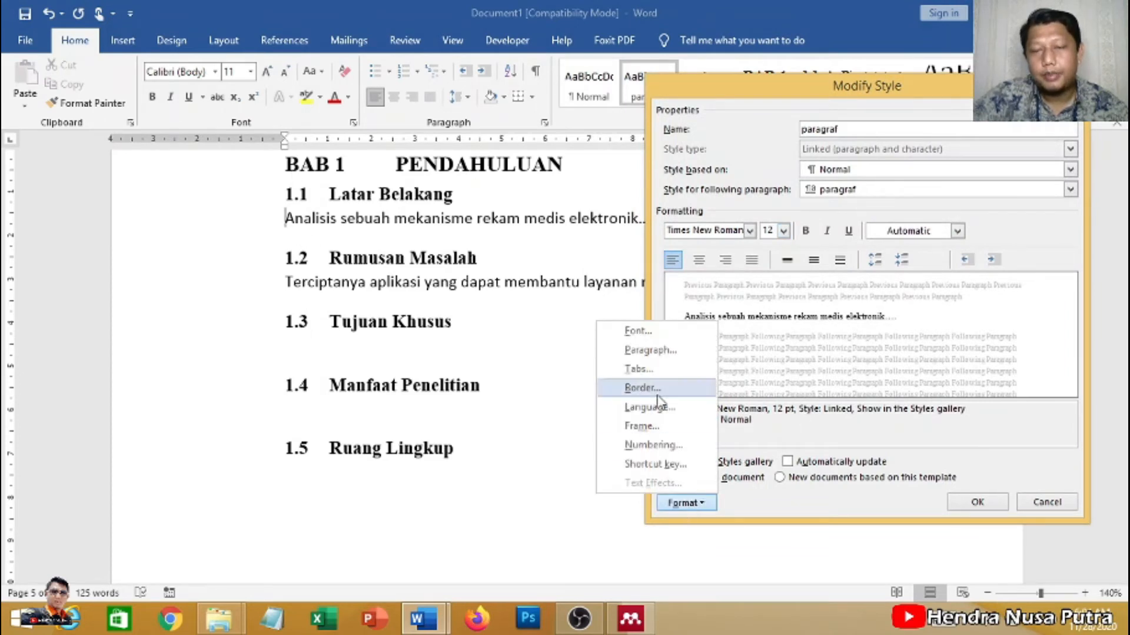
{"action": "left_click", "coordinate": [653, 351]}
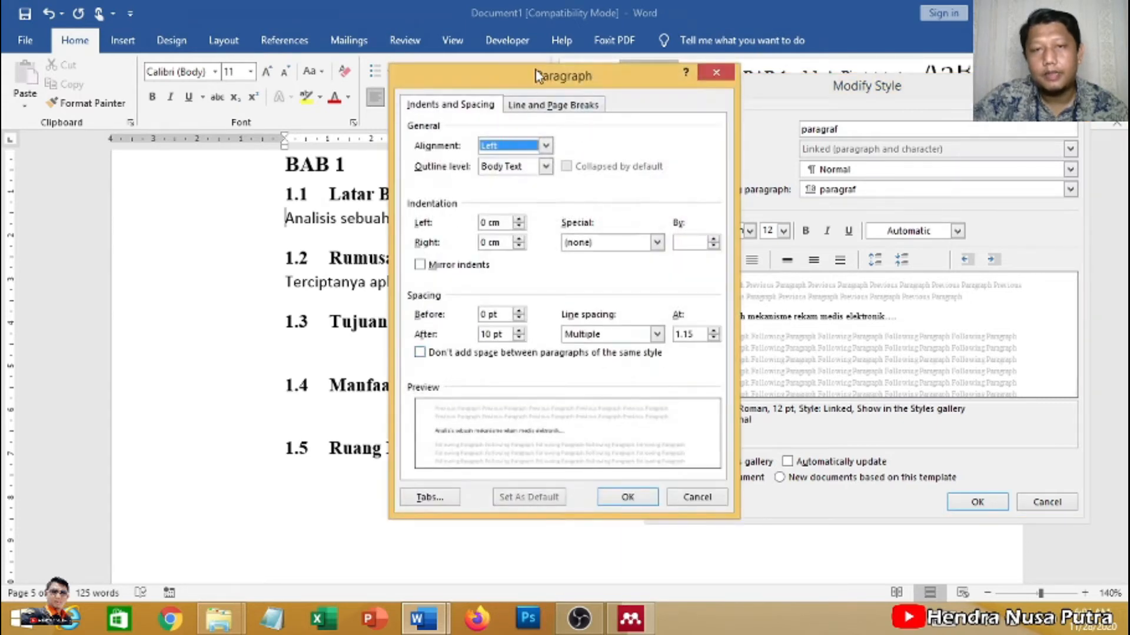
{"action": "left_click_drag", "start_coordinate": [535, 70], "coordinate": [752, 82]}
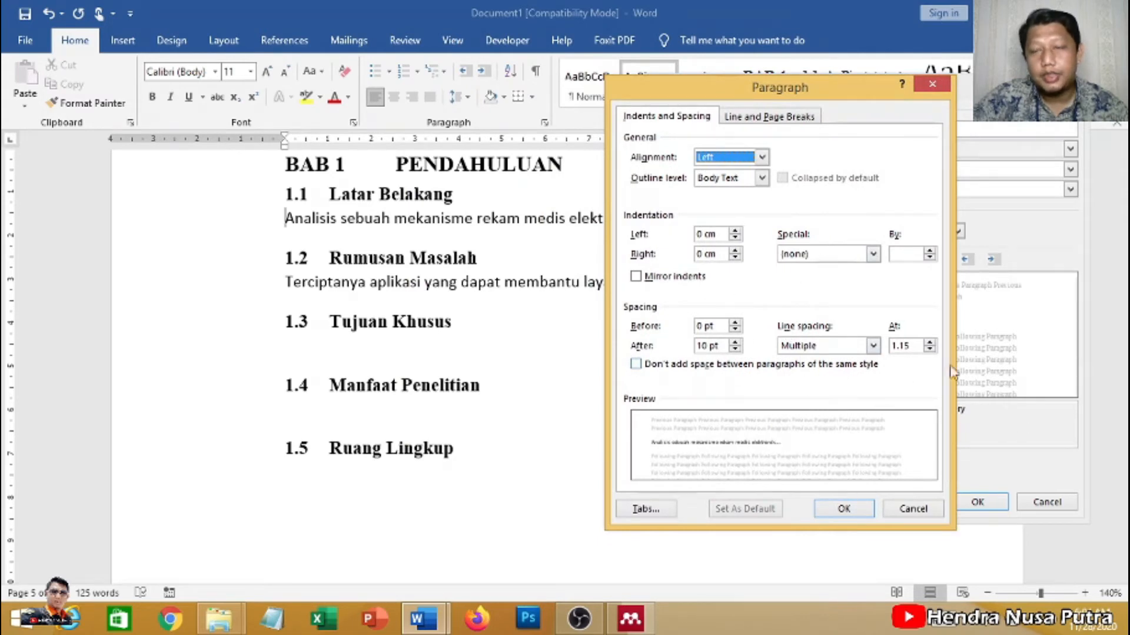
{"action": "left_click_drag", "start_coordinate": [783, 88], "coordinate": [746, 90]}
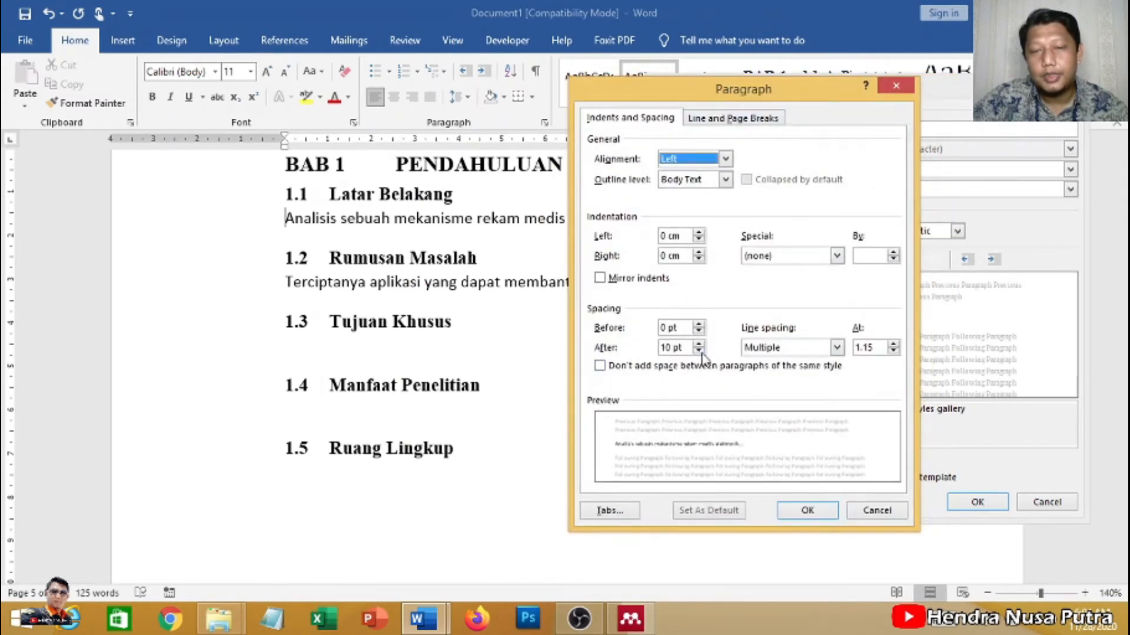
{"action": "left_click", "coordinate": [699, 351]}
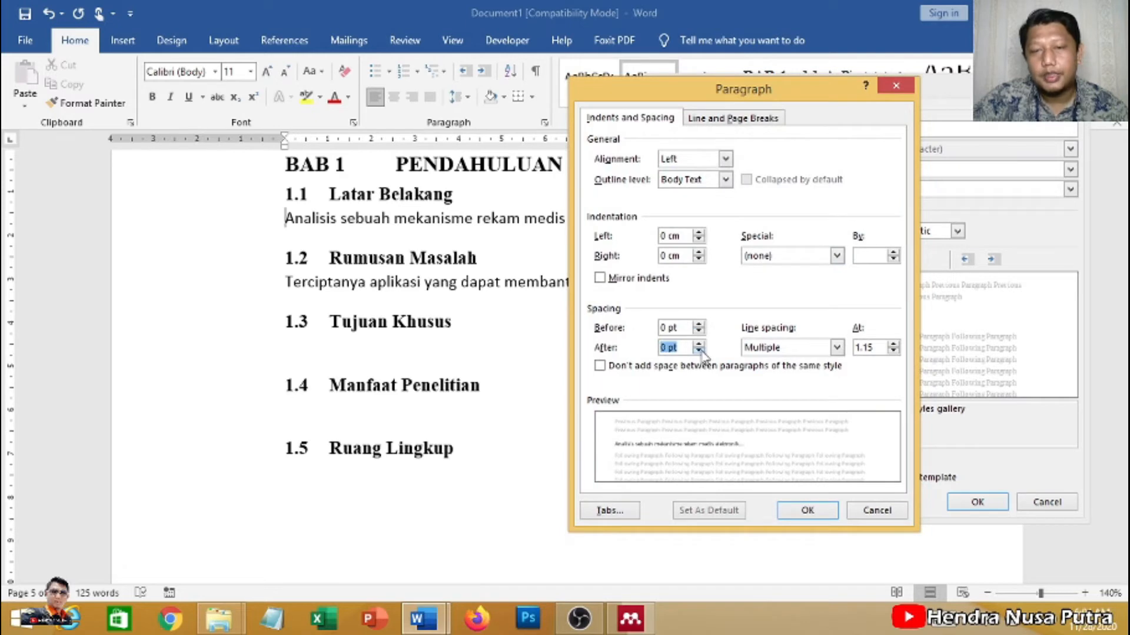
{"action": "left_click", "coordinate": [785, 351]}
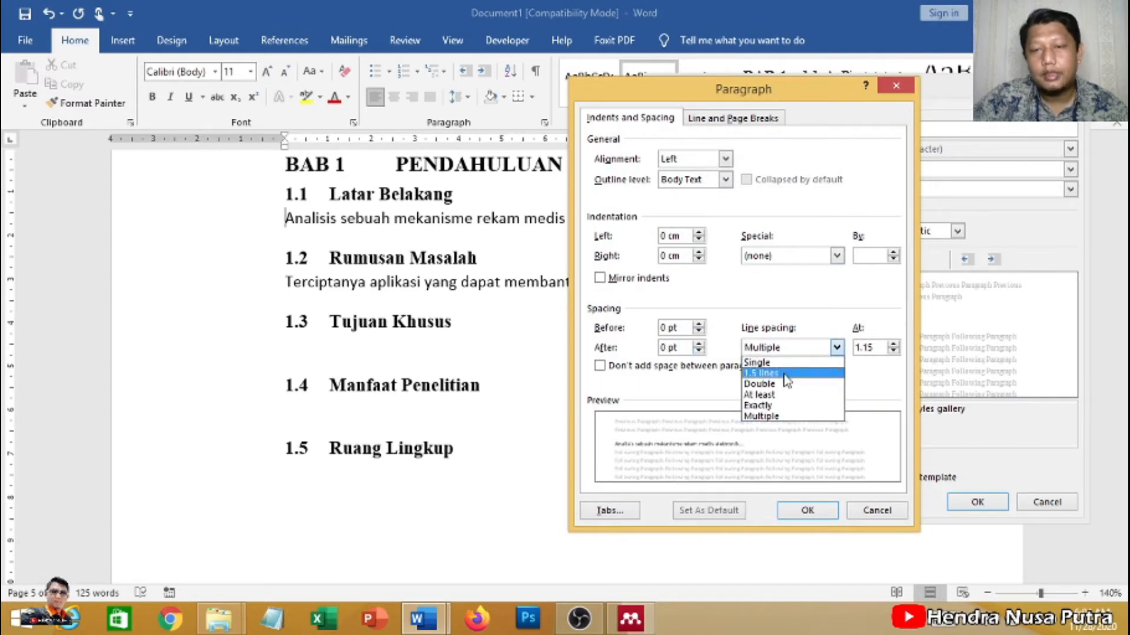
{"action": "left_click", "coordinate": [786, 375]}
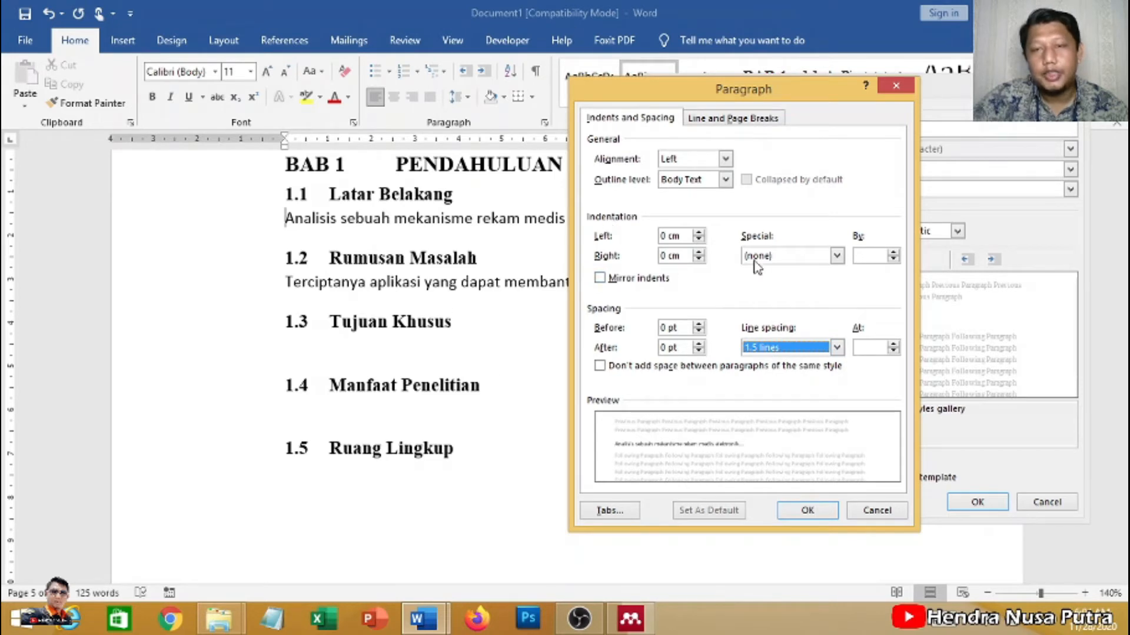
Give the paragraf style a first-line indent of 1.27 cm and accept the paragraph settings.
{"action": "left_click", "coordinate": [794, 256]}
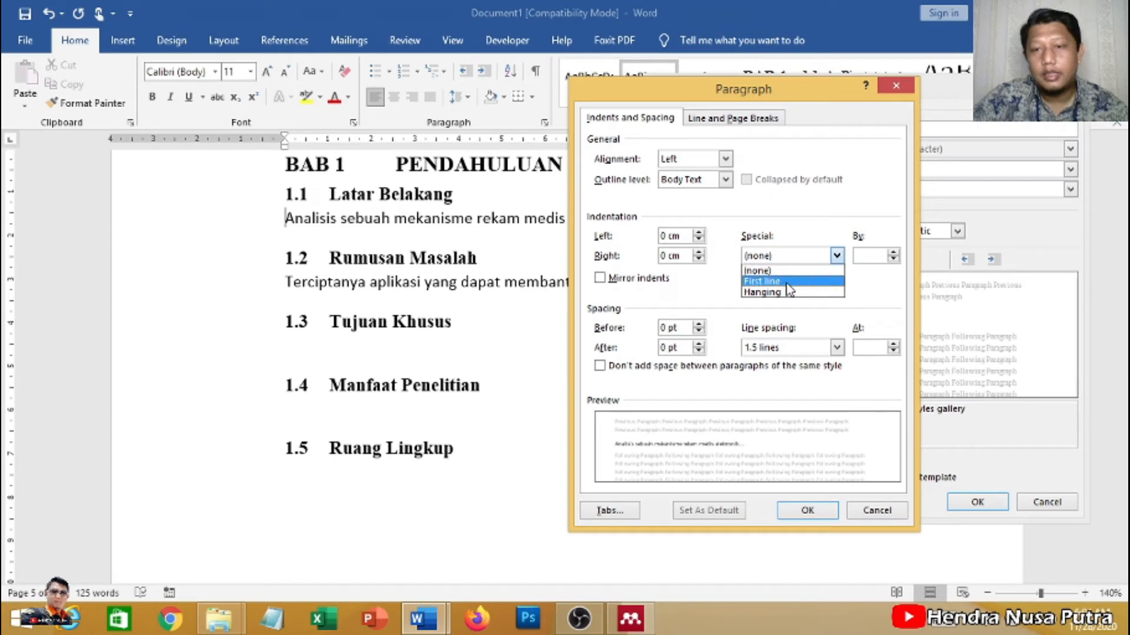
{"action": "left_click", "coordinate": [787, 283]}
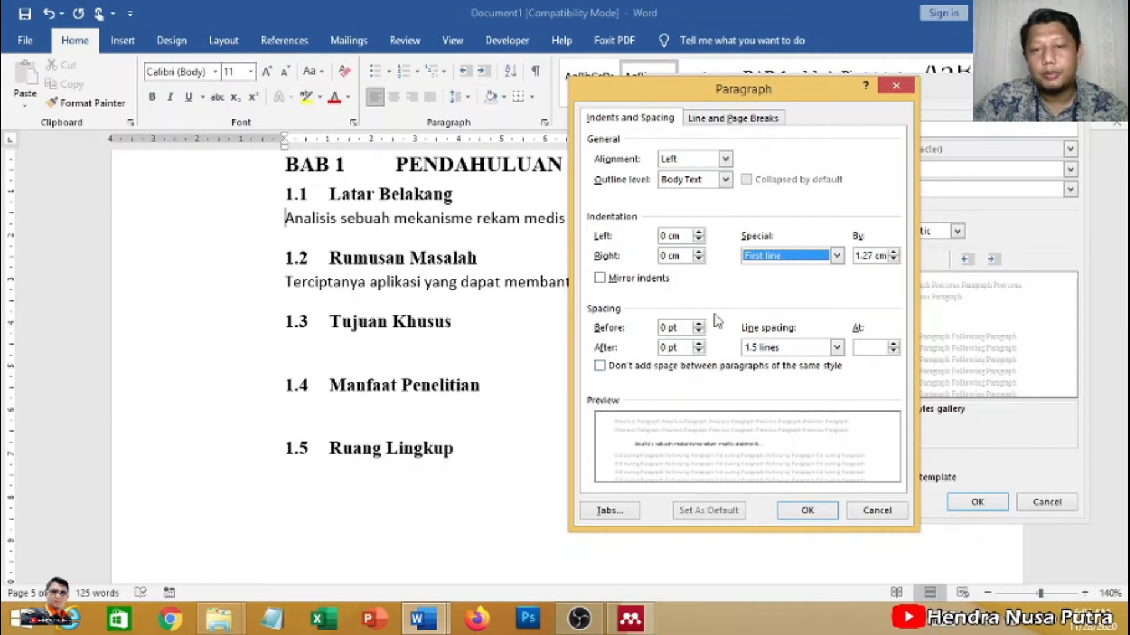
{"action": "left_click", "coordinate": [808, 510]}
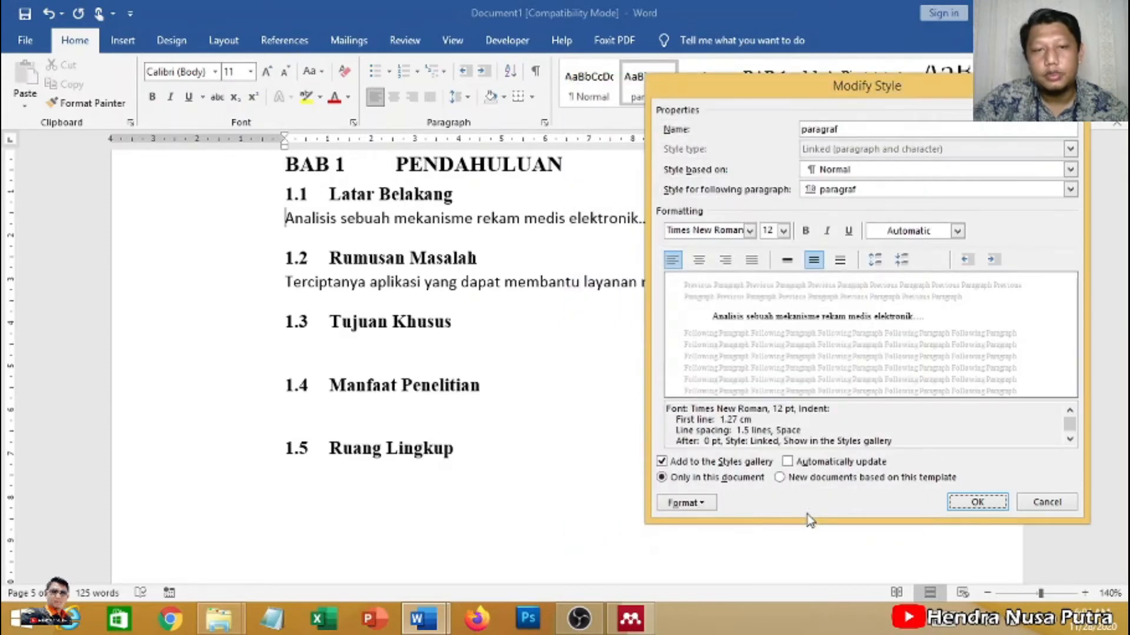
Reduce the Latar Belakang body text's first-line indent to about 1 cm, in line with the subheading text, and update the paragraf style to match.
{"action": "left_click", "coordinate": [978, 502]}
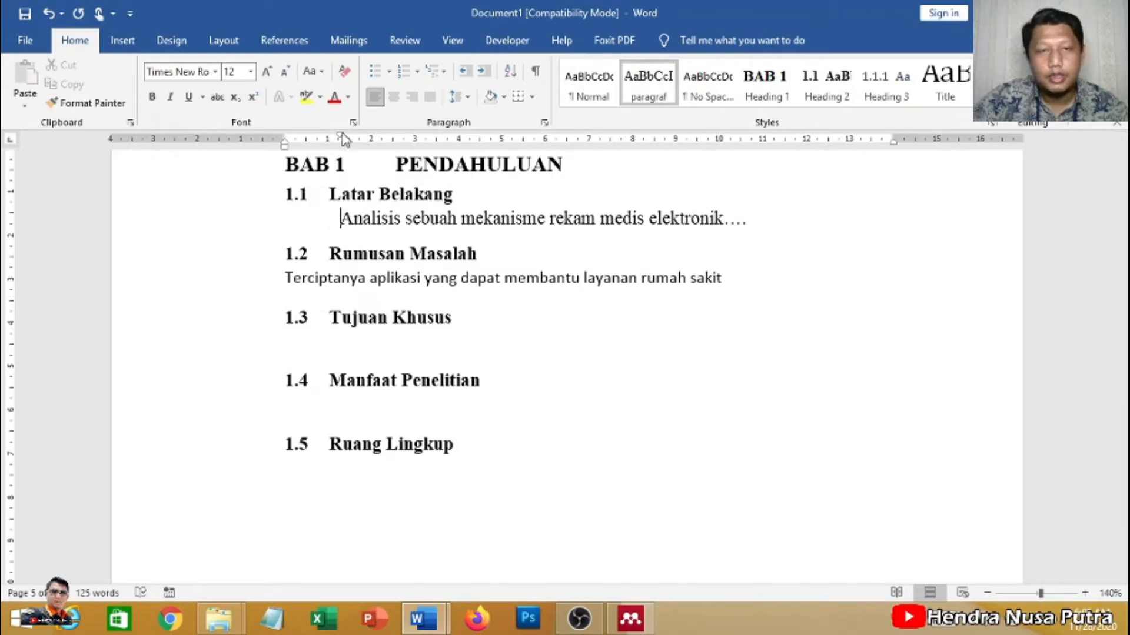
{"action": "left_click_drag", "start_coordinate": [340, 137], "coordinate": [330, 138]}
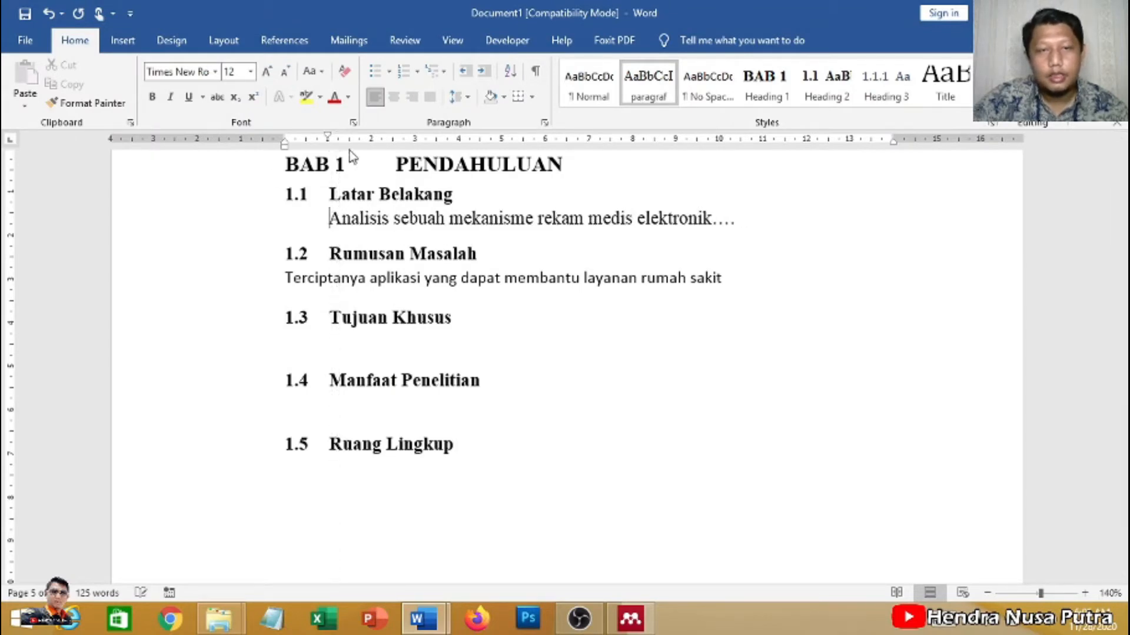
{"action": "right_click", "coordinate": [651, 93]}
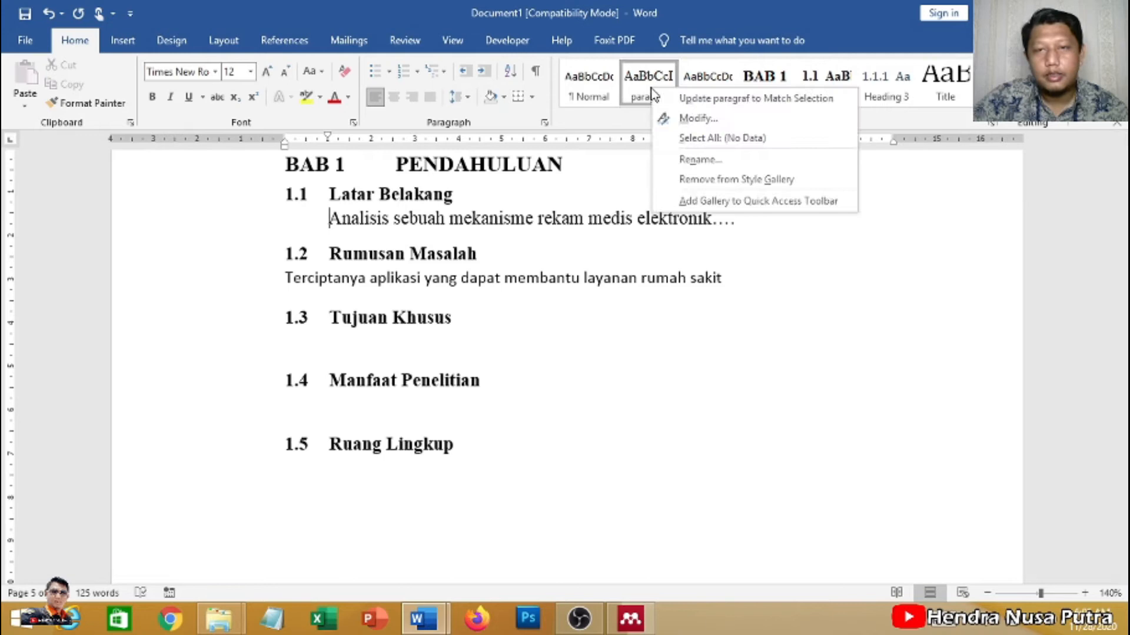
{"action": "left_click", "coordinate": [683, 99]}
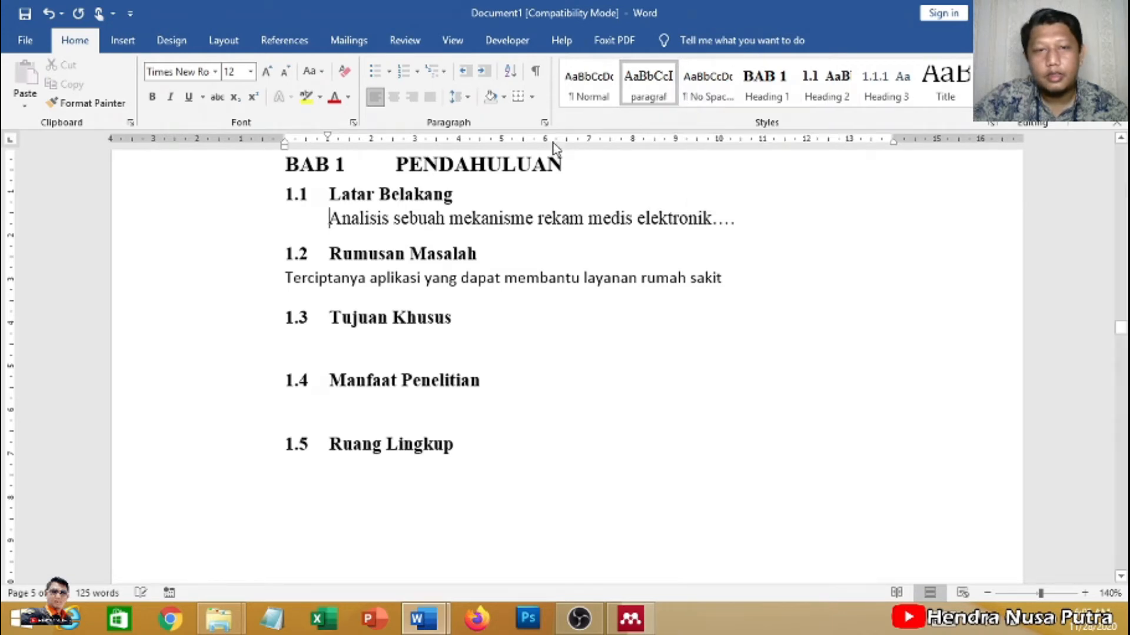
Apply the paragraf style to the body text below the Rumusan Masalah subheading.
{"action": "left_click", "coordinate": [284, 278]}
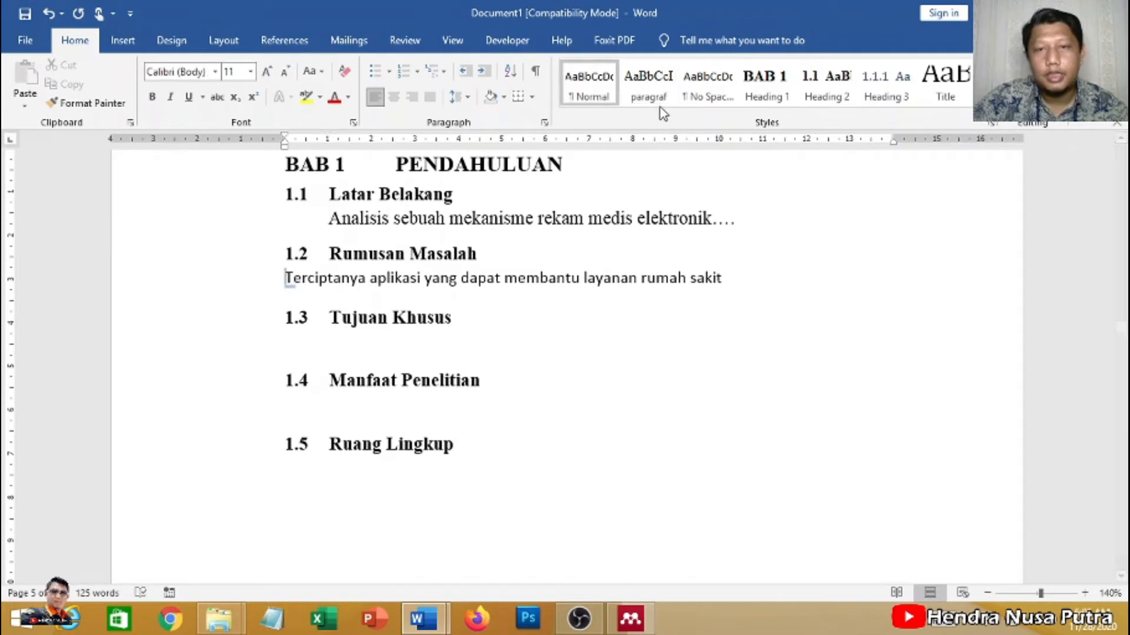
{"action": "left_click", "coordinate": [647, 82]}
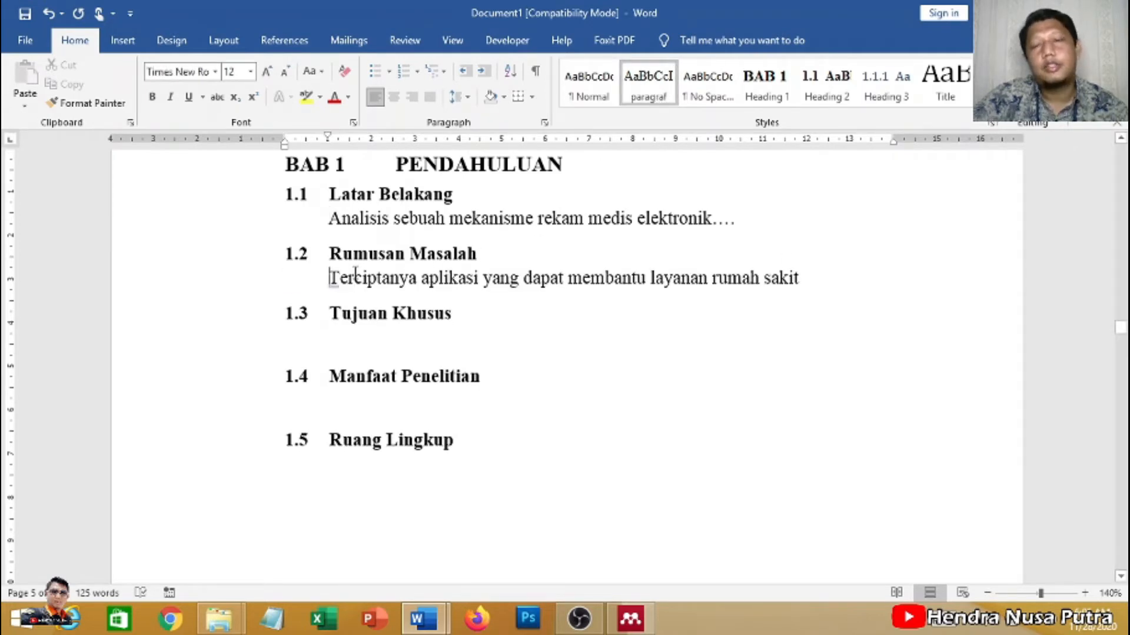
Enter the filler text "Dddkjdkldjj dkjdhjjdkd jdjjdjd jdjdj d" under heading 1.3 Tujuan Khusus and apply the paragraf style to it.
{"action": "left_click", "coordinate": [347, 336]}
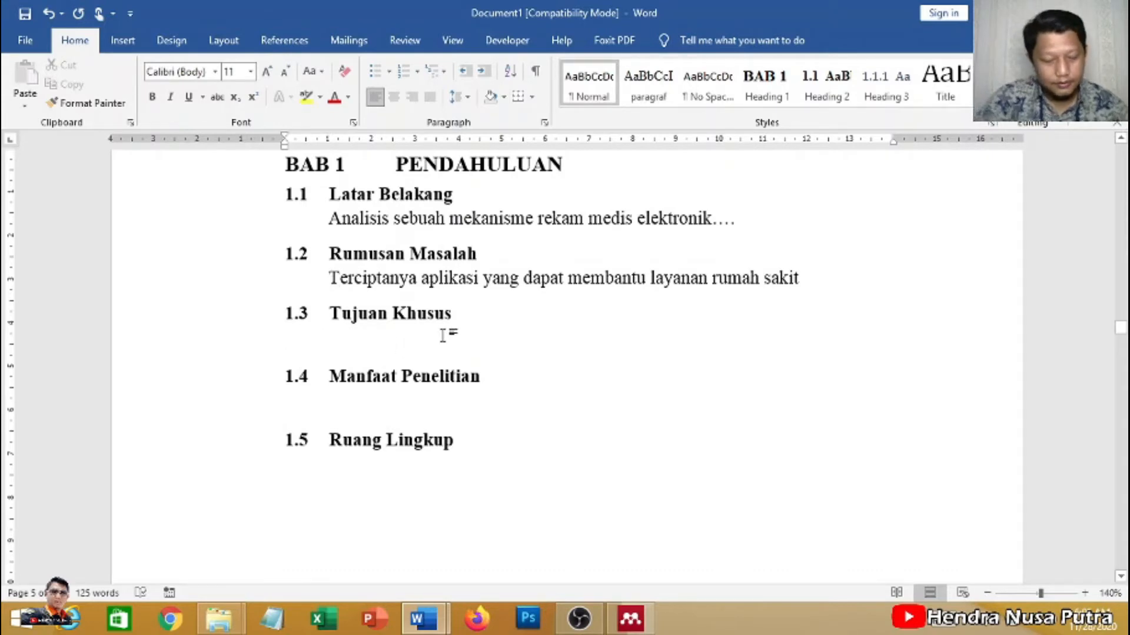
{"action": "scroll", "coordinate": [467, 330], "scroll_direction": "down", "scroll_amount": 1}
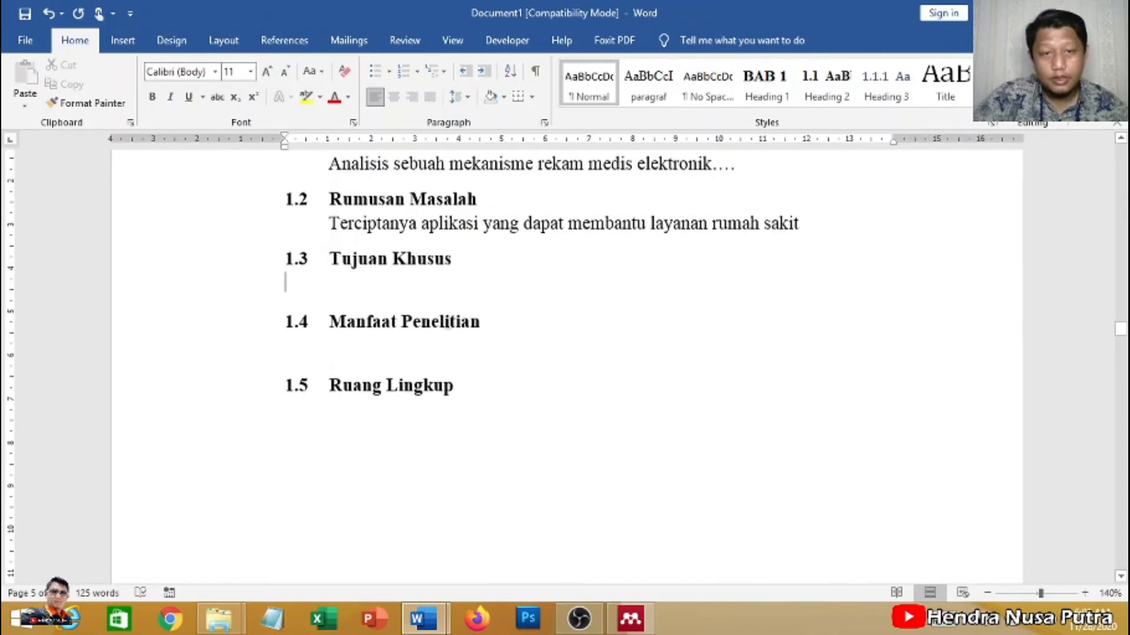
{"action": "scroll", "coordinate": [323, 285], "scroll_direction": "up", "scroll_amount": 2}
{"action": "type", "text": "ddd"}
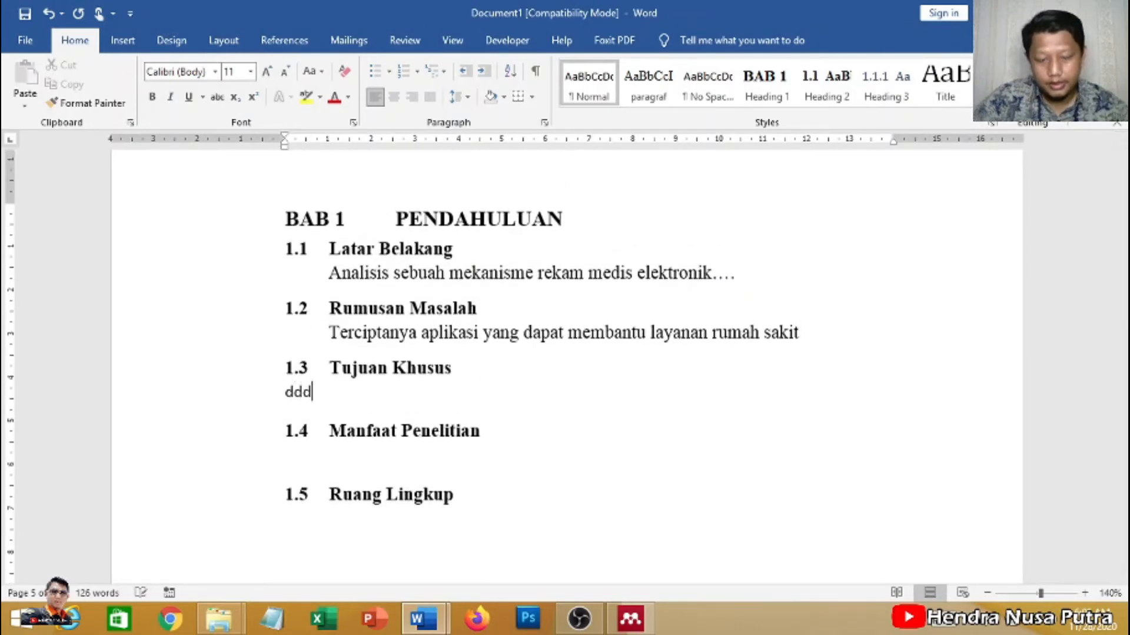
{"action": "type", "text": "kjdkldjj dkjdhjjd"}
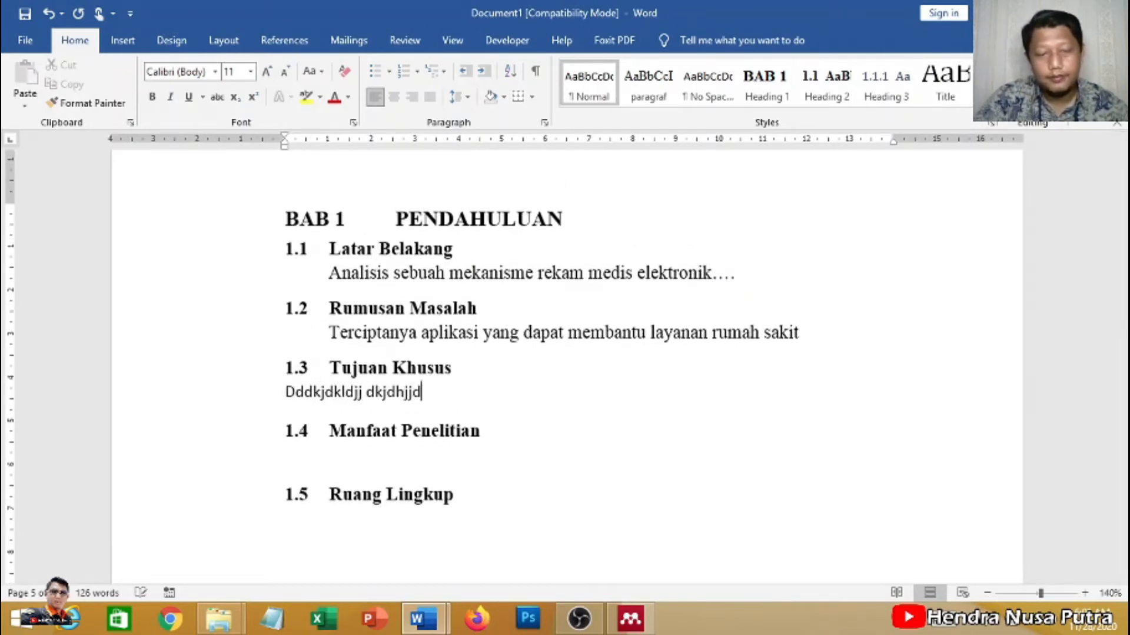
{"action": "type", "text": "kd jdjjdjd jdjdj d"}
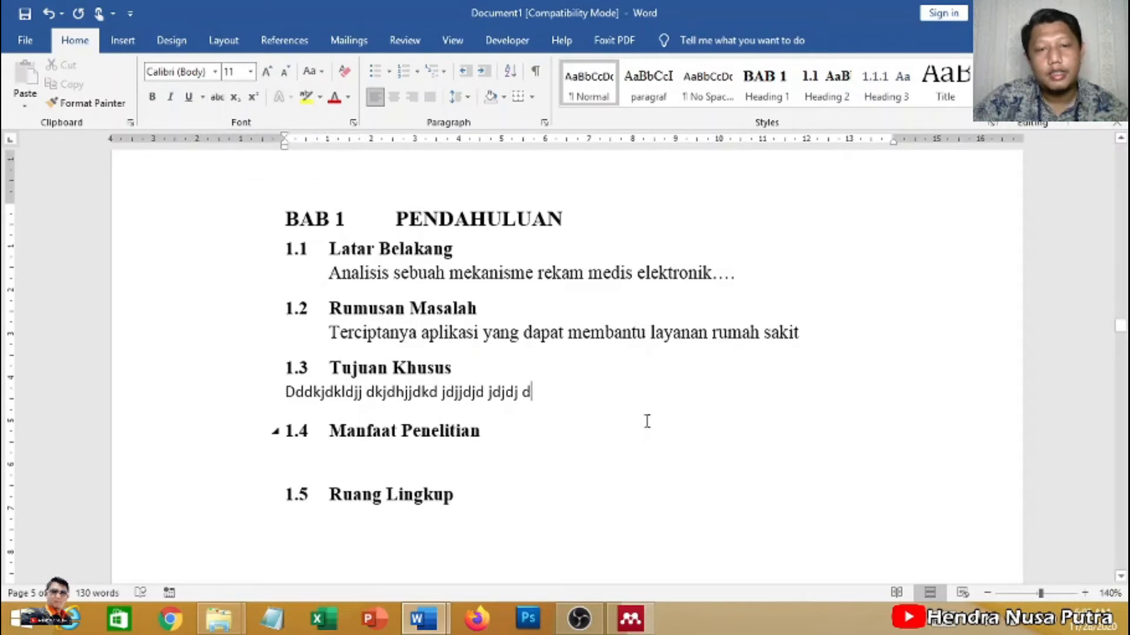
{"action": "scroll", "coordinate": [478, 376], "scroll_direction": "down", "scroll_amount": 1}
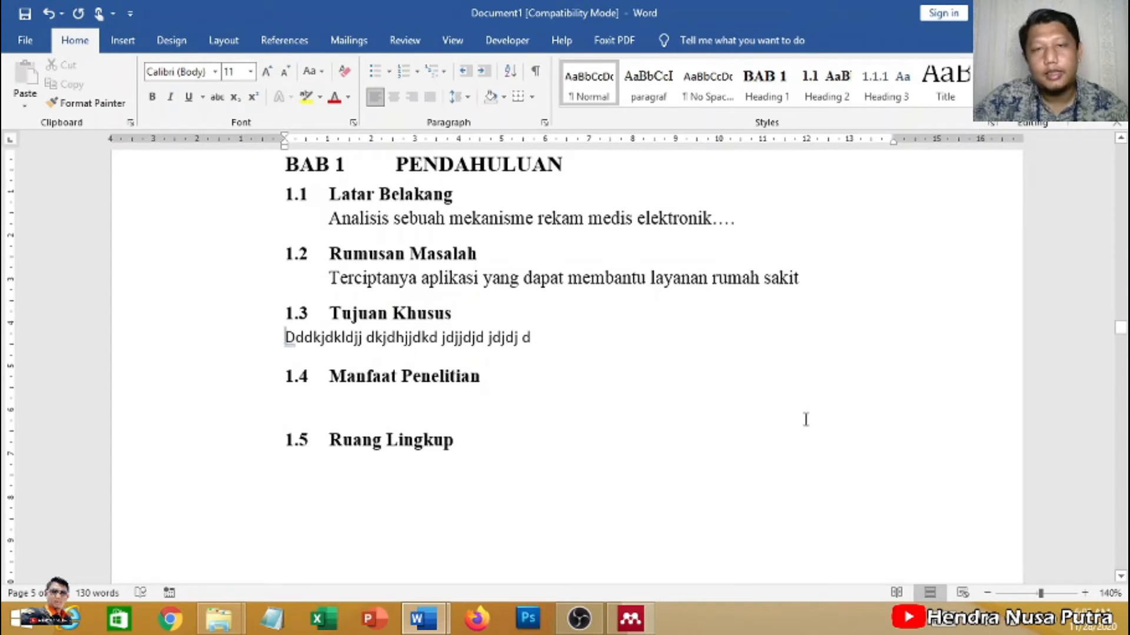
{"action": "left_click", "coordinate": [648, 85]}
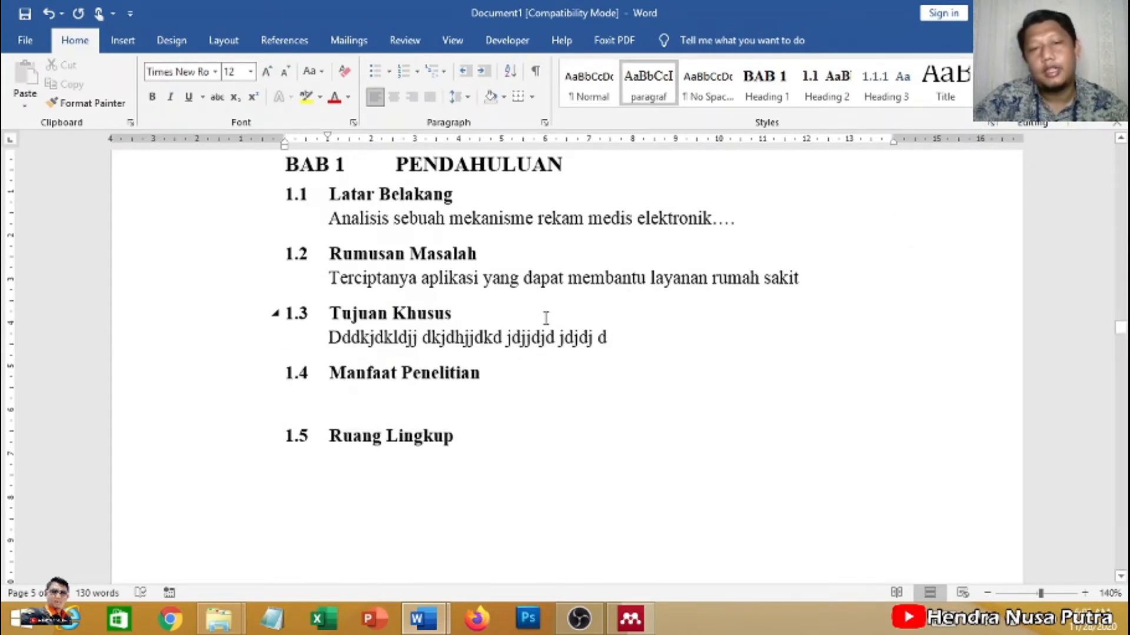
Add the lines "Tinjauan pustaka" and "Landasan teori" below the BAB 2 heading, with blank lines between them.
{"action": "scroll", "coordinate": [546, 318], "scroll_direction": "up", "scroll_amount": 3}
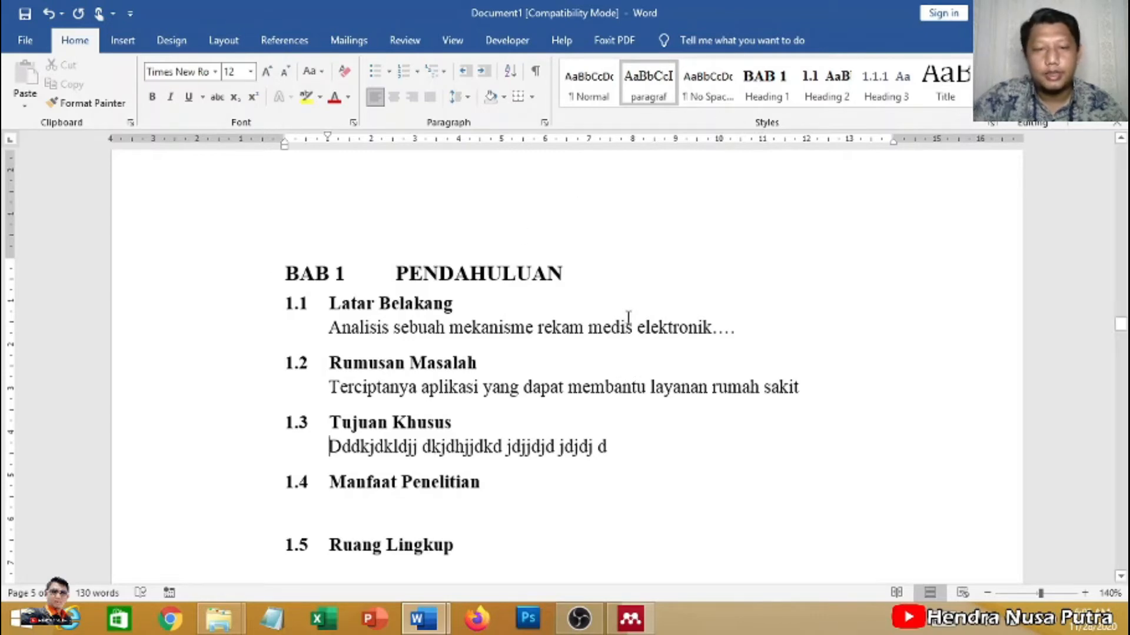
{"action": "scroll", "coordinate": [533, 350], "scroll_direction": "down", "scroll_amount": 5}
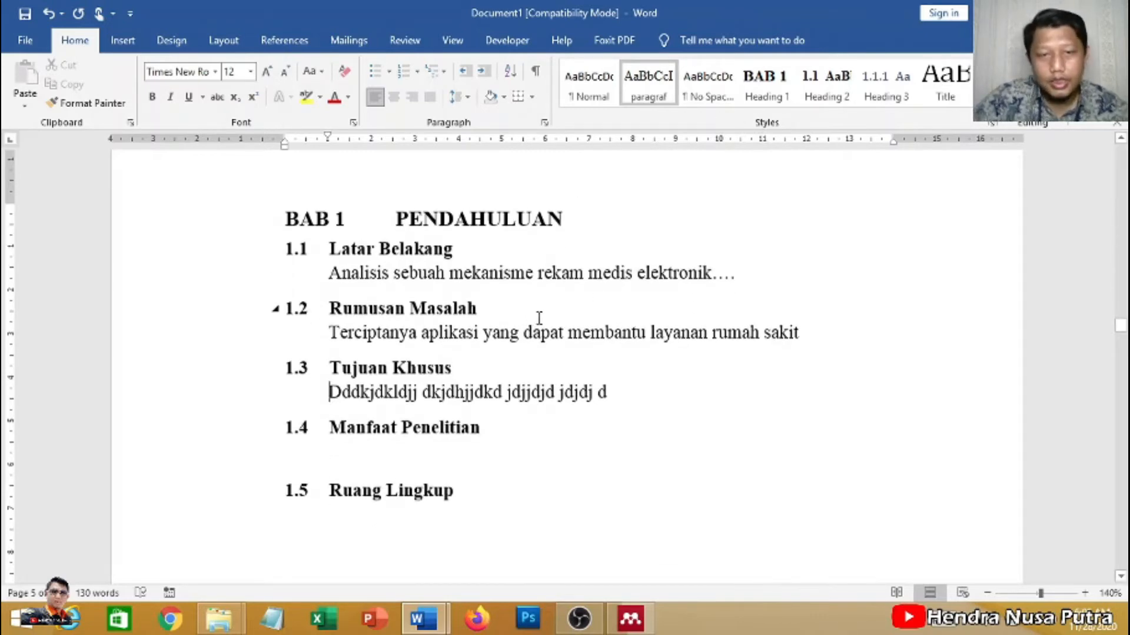
{"action": "scroll", "coordinate": [668, 263], "scroll_direction": "down", "scroll_amount": 10}
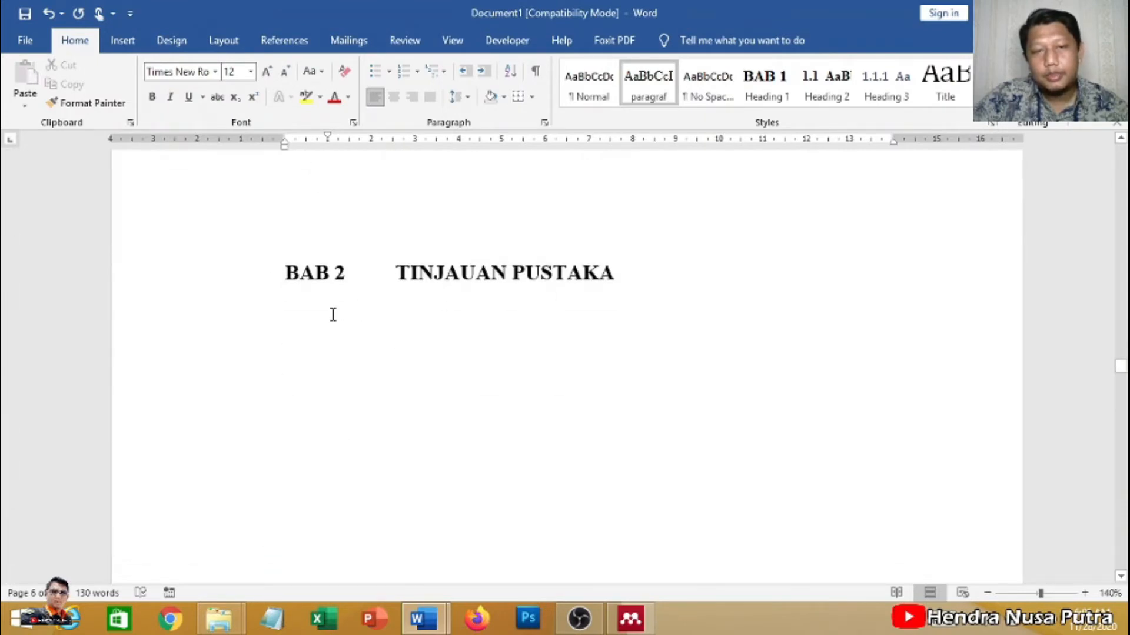
{"action": "left_click", "coordinate": [329, 314]}
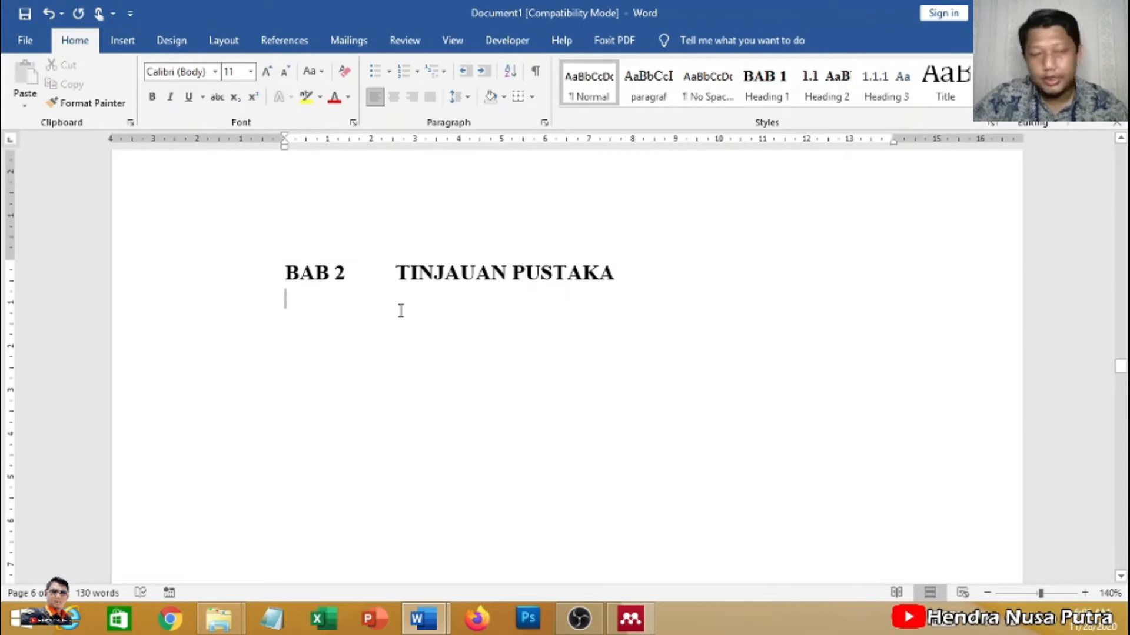
{"action": "scroll", "coordinate": [400, 310], "scroll_direction": "down", "scroll_amount": 1}
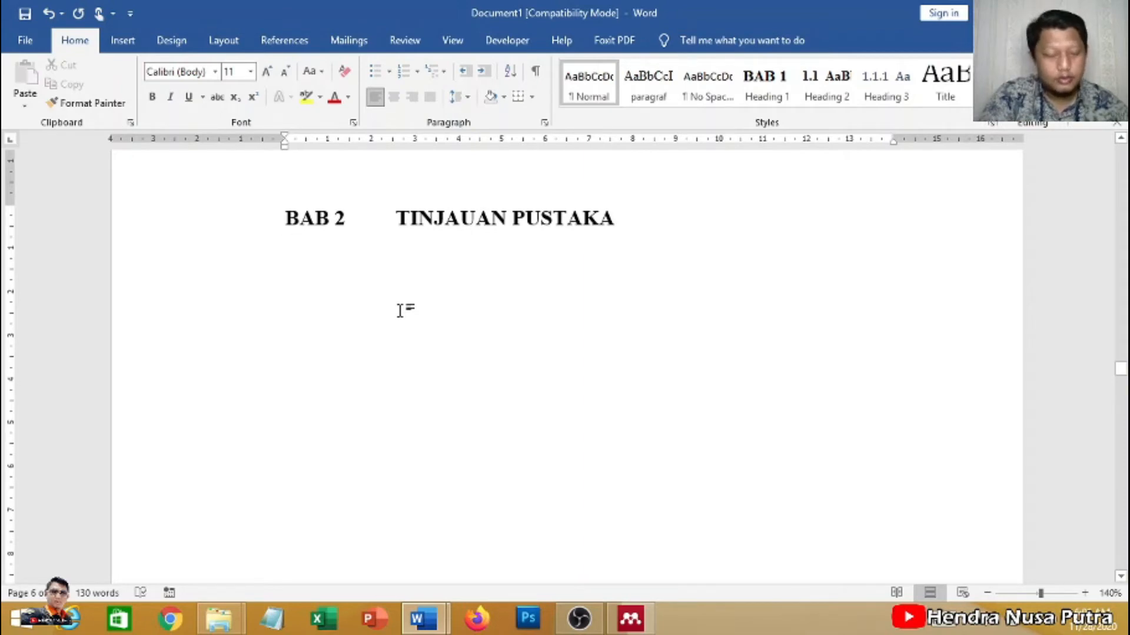
{"action": "type", "text": "as"}
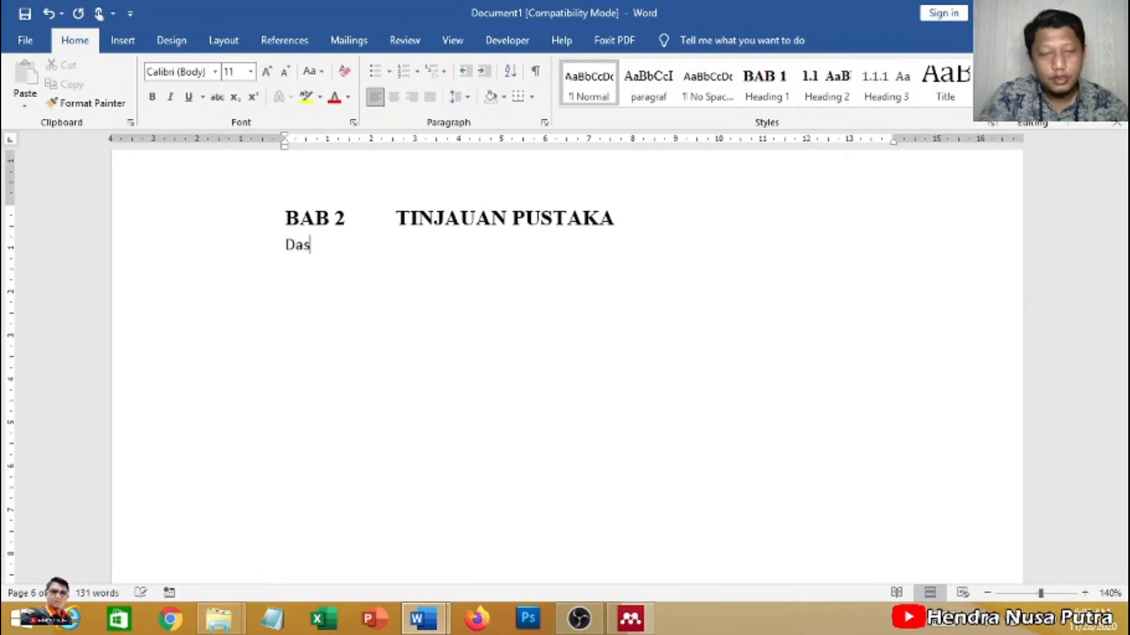
{"action": "key", "text": "BackSpace"}
{"action": "key", "text": "BackSpace"}
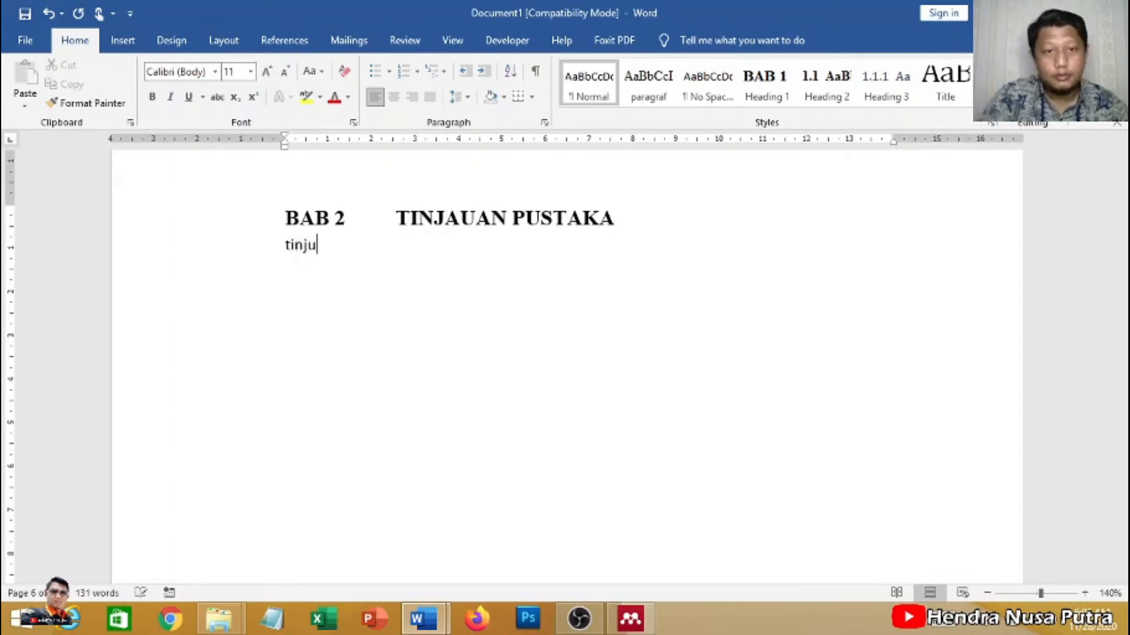
{"action": "type", "text": "tinjauan pu"}
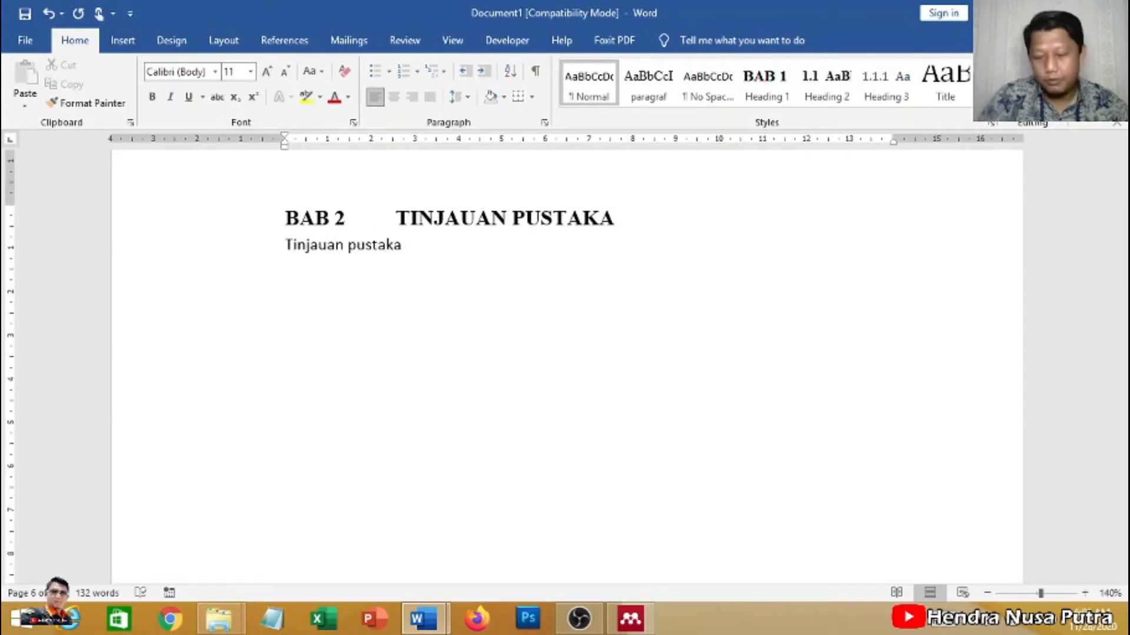
{"action": "type", "text": "andasar"}
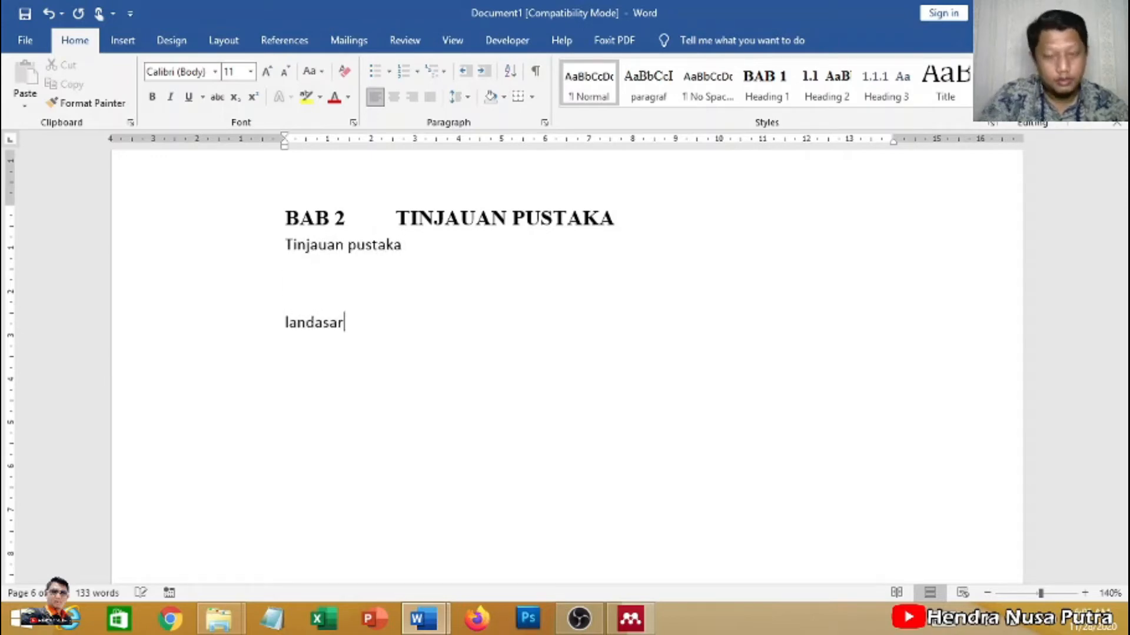
{"action": "type", "text": "n teori"}
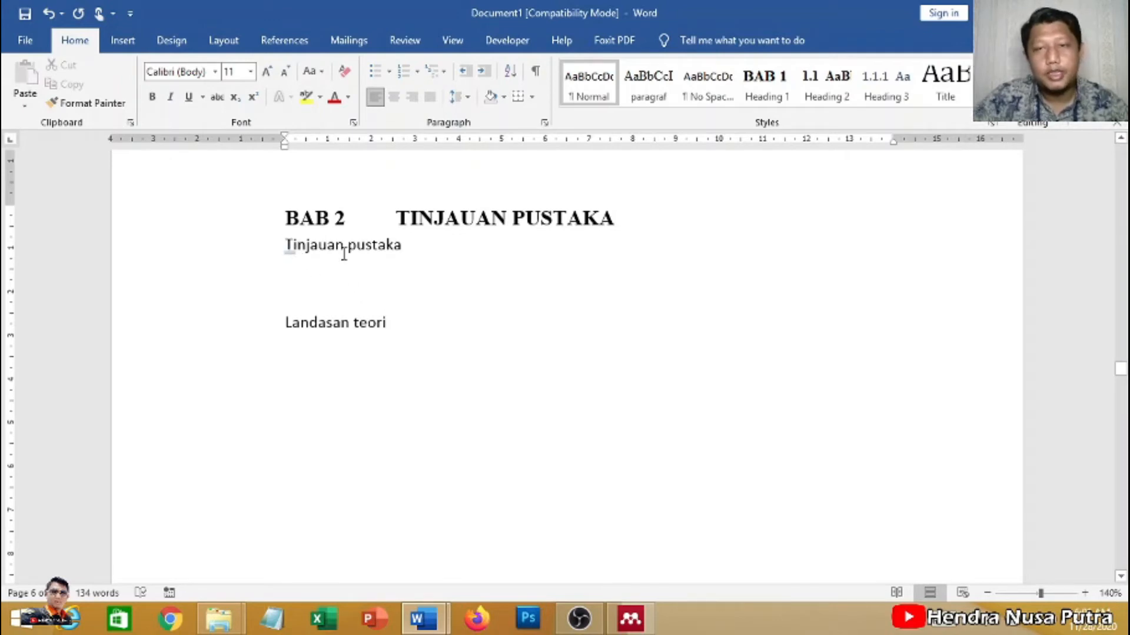
Apply the Heading 2 style to the "Tinjauan pustaka" and "Landasan teori" lines in BAB 2.
{"action": "left_click_drag", "start_coordinate": [285, 246], "coordinate": [300, 247]}
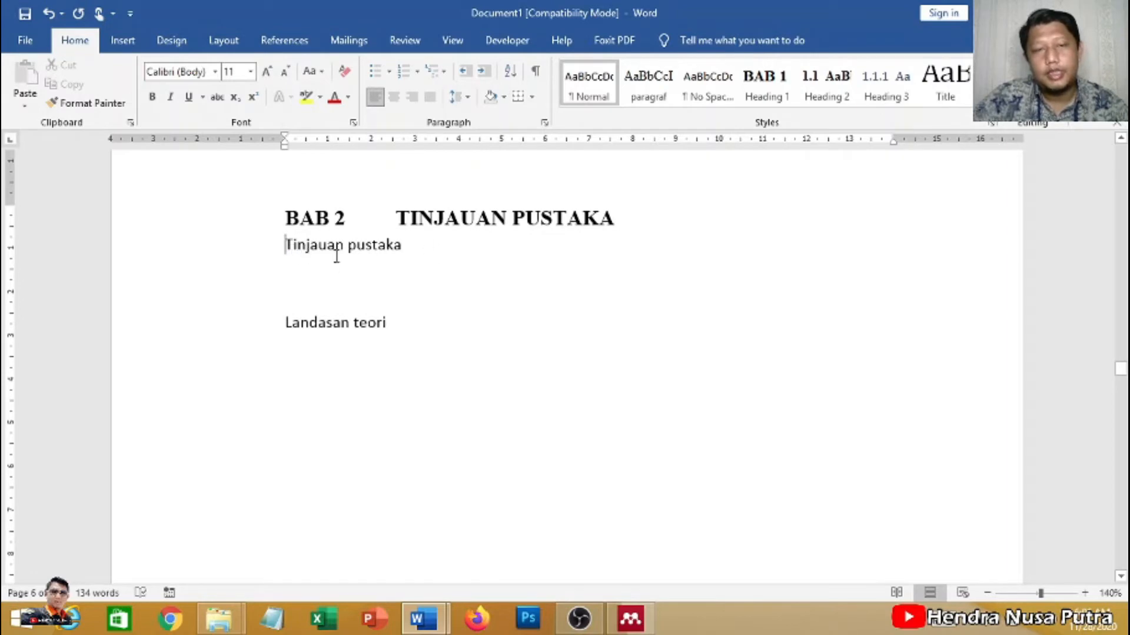
{"action": "left_click", "coordinate": [833, 97]}
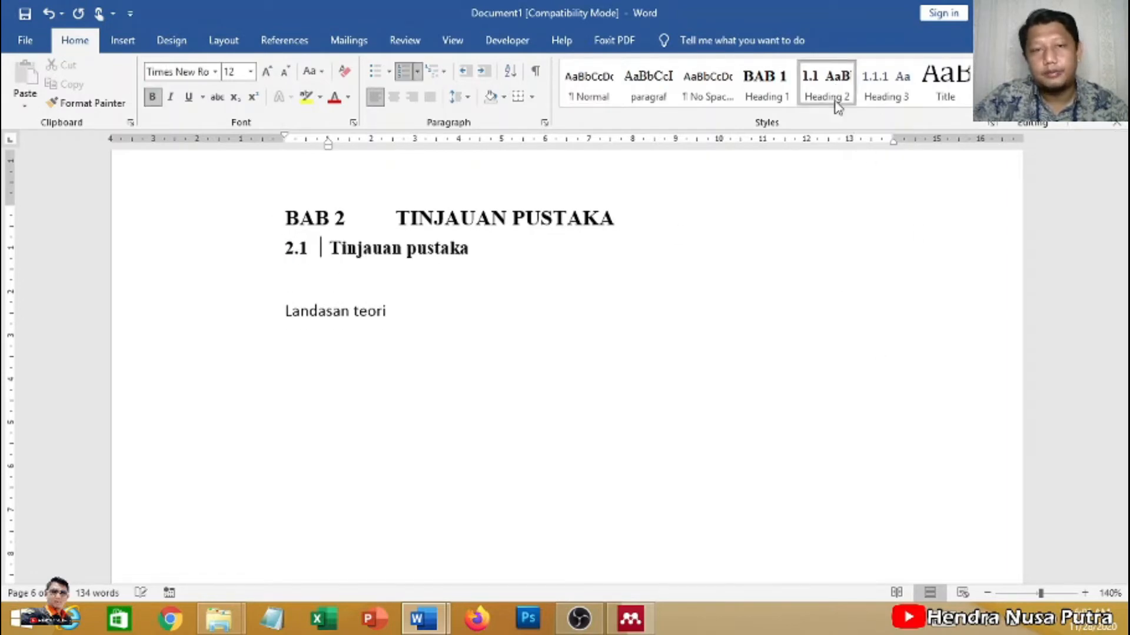
{"action": "left_click", "coordinate": [283, 310]}
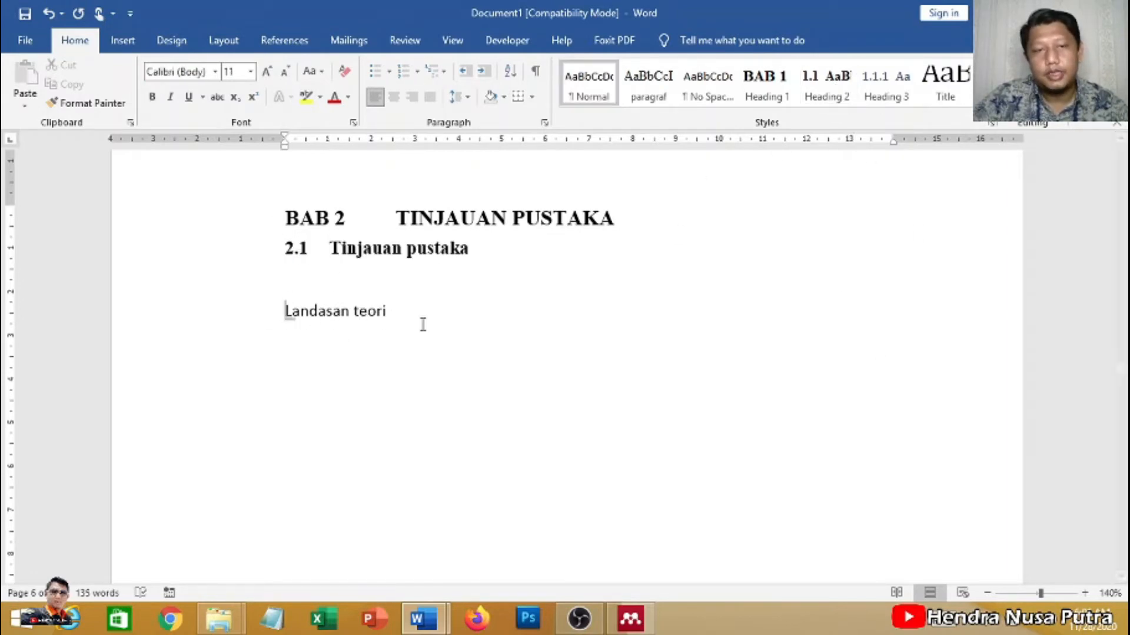
{"action": "left_click", "coordinate": [827, 95]}
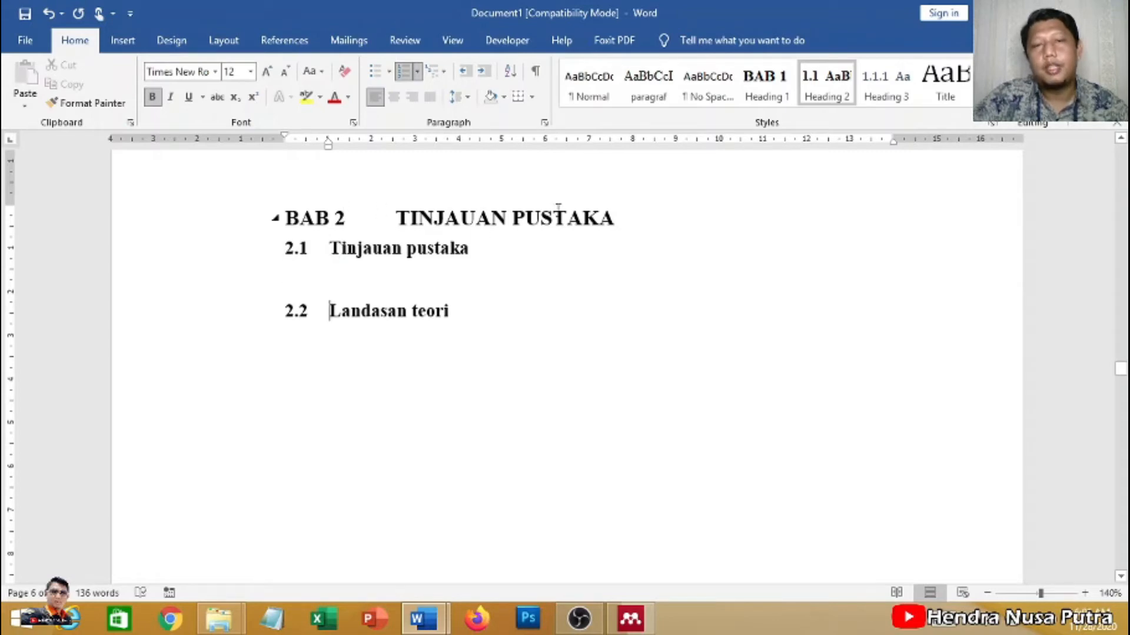
Add "Penelitian sebelumnya" as a Heading 3 subheading under Tinjauan pustaka, followed by an empty line.
{"action": "left_click", "coordinate": [340, 277]}
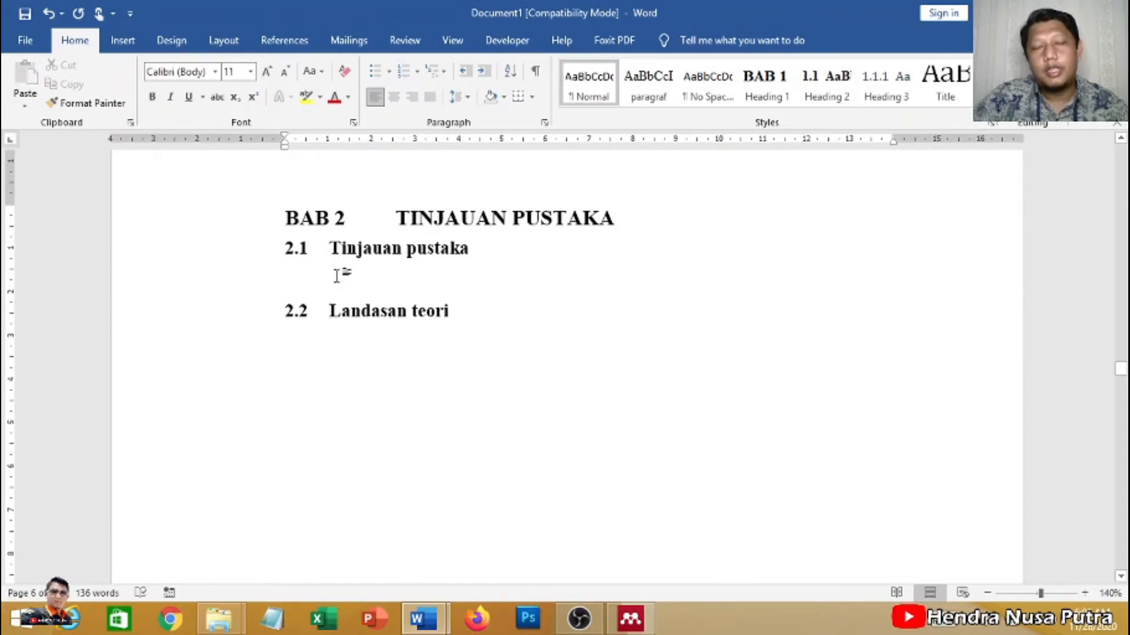
{"action": "scroll", "coordinate": [378, 244], "scroll_direction": "down", "scroll_amount": 2}
{"action": "scroll", "coordinate": [365, 244], "scroll_direction": "up", "scroll_amount": 2}
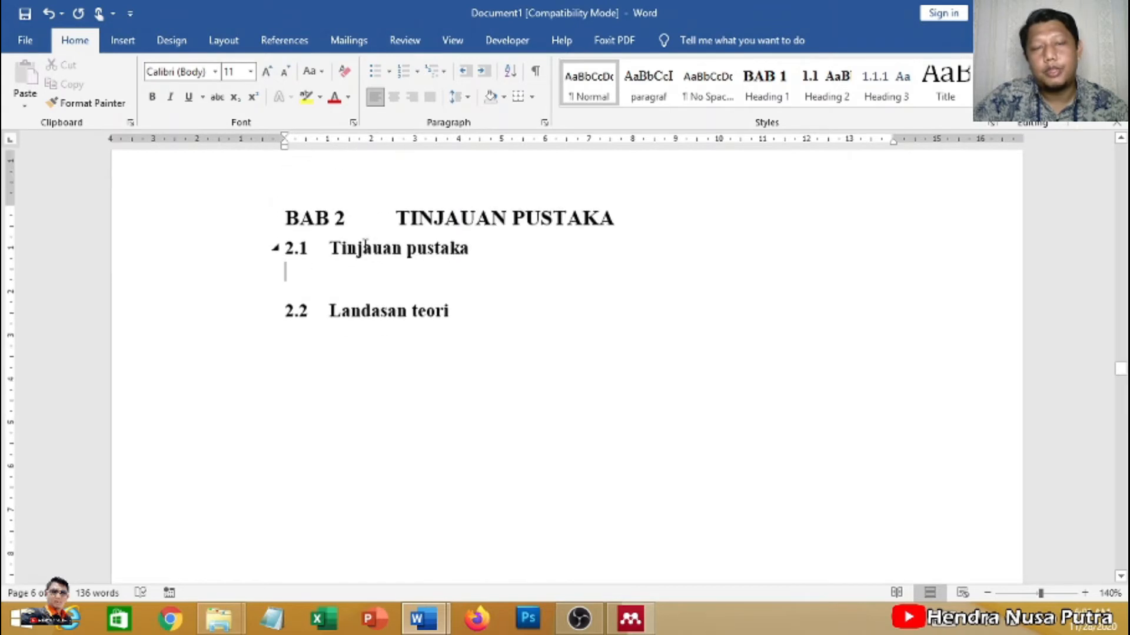
{"action": "scroll", "coordinate": [340, 290], "scroll_direction": "down", "scroll_amount": 1}
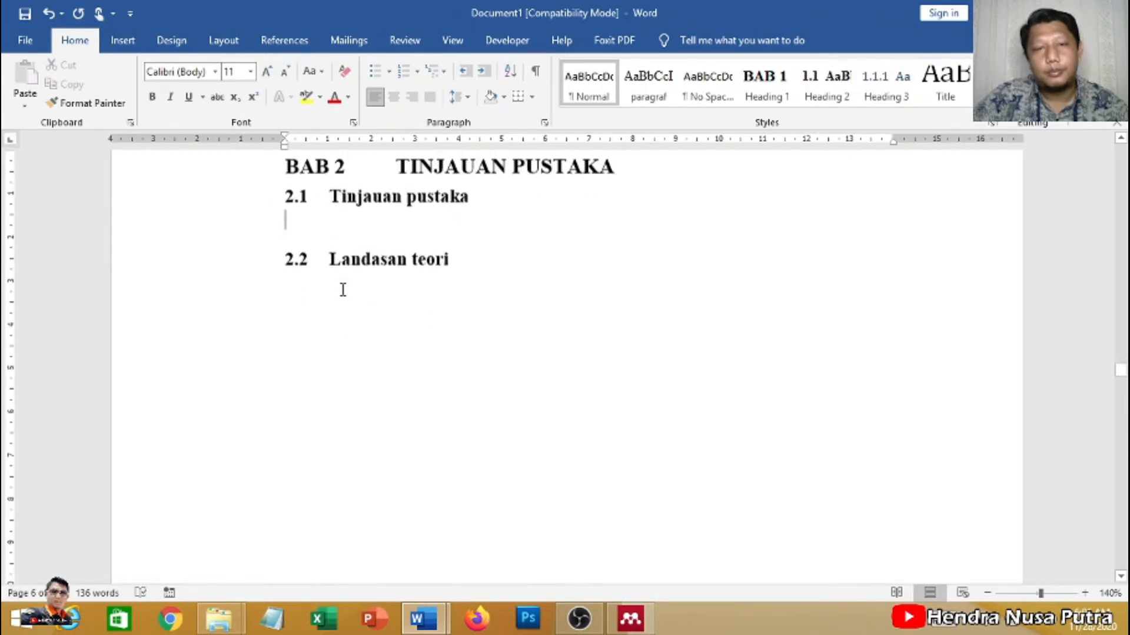
{"action": "scroll", "coordinate": [305, 245], "scroll_direction": "up", "scroll_amount": 1}
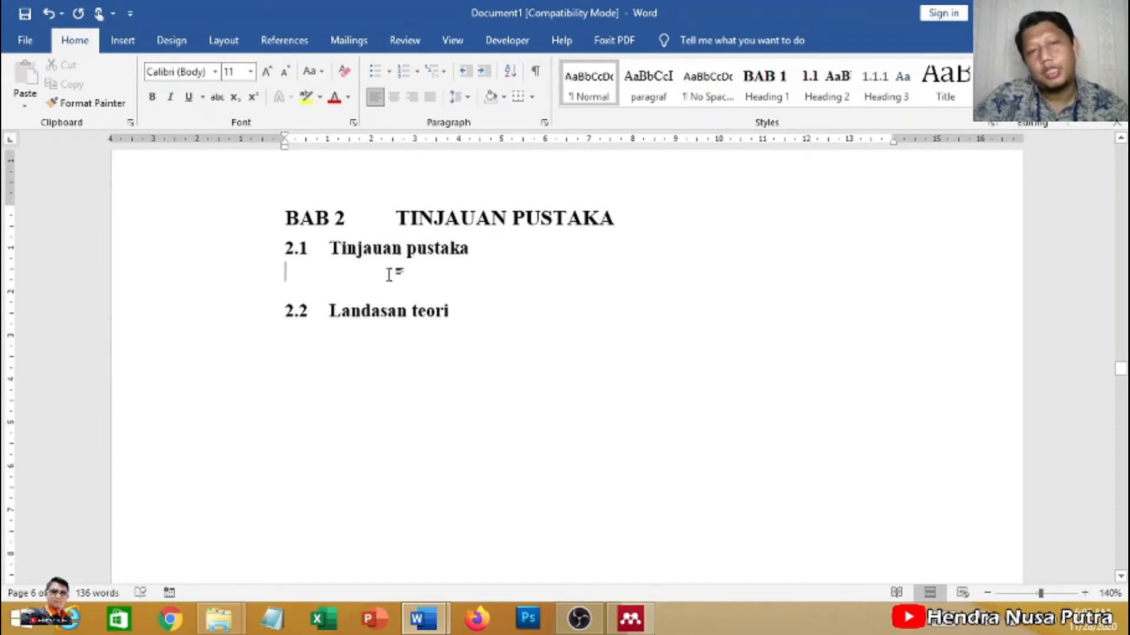
{"action": "type", "text": "per"}
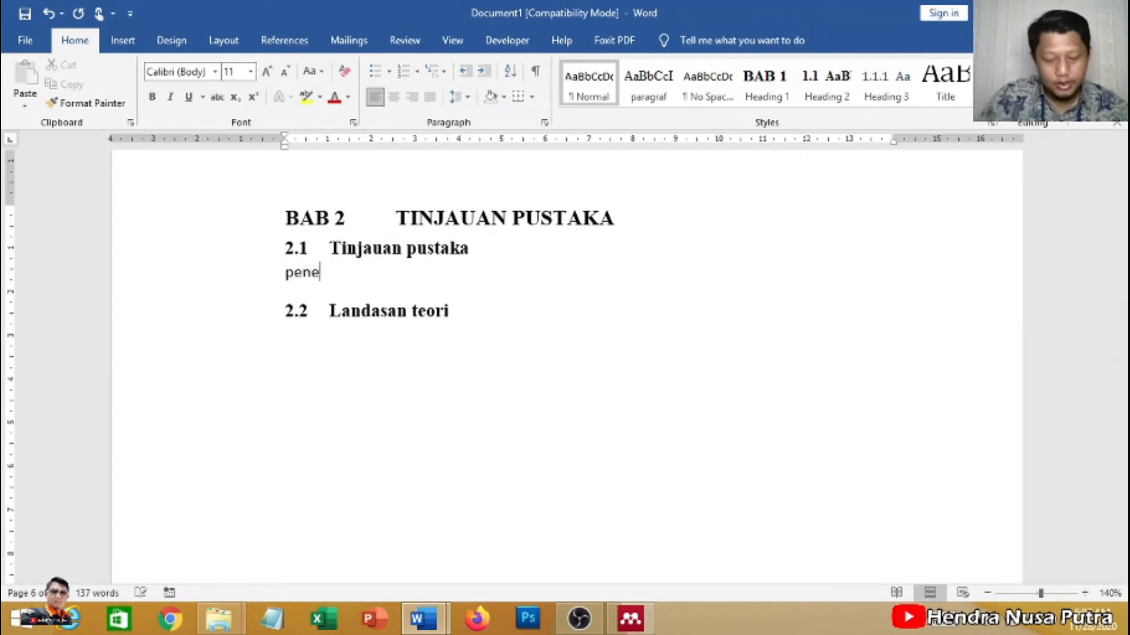
{"action": "type", "text": "elitian"}
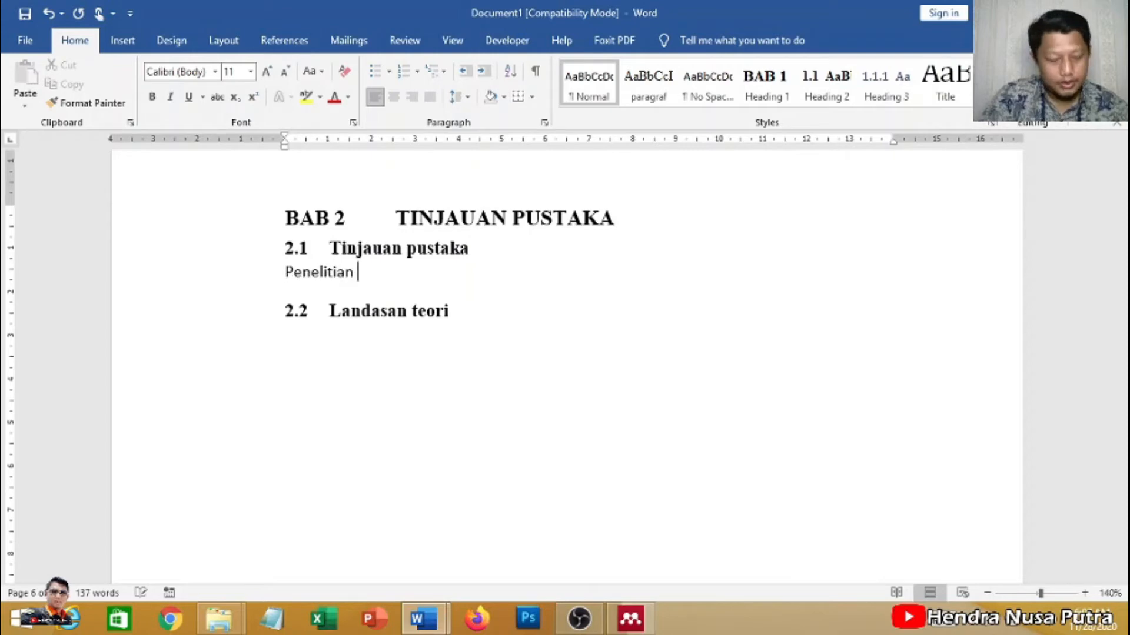
{"action": "type", "text": " sebelumnya"}
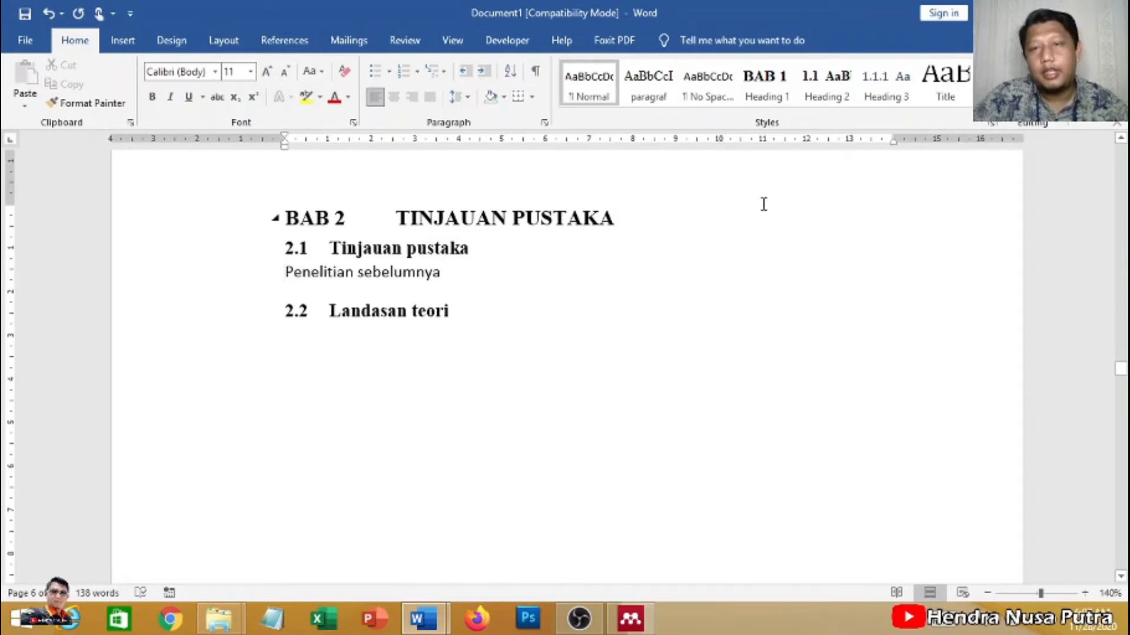
{"action": "left_click", "coordinate": [885, 88]}
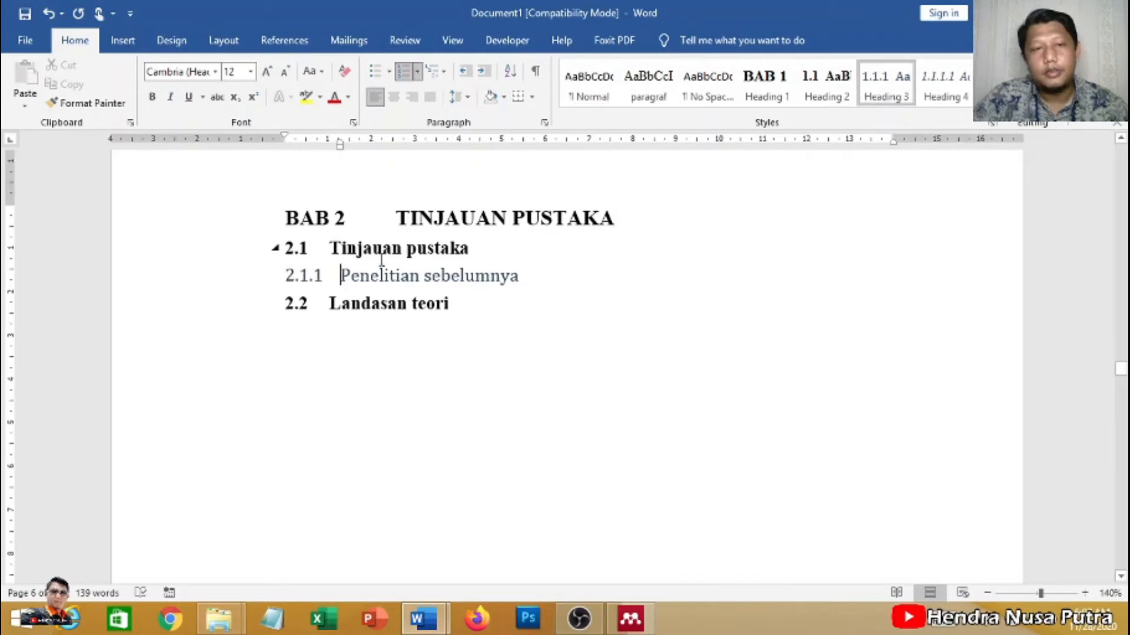
{"action": "left_click", "coordinate": [547, 277]}
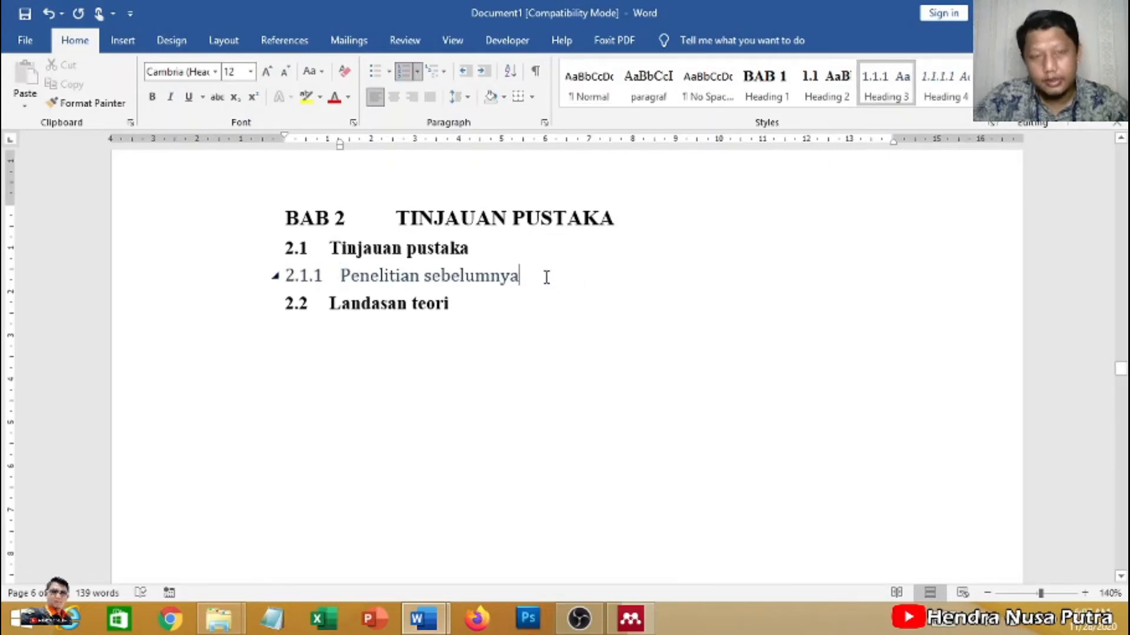
{"action": "key", "text": "Return"}
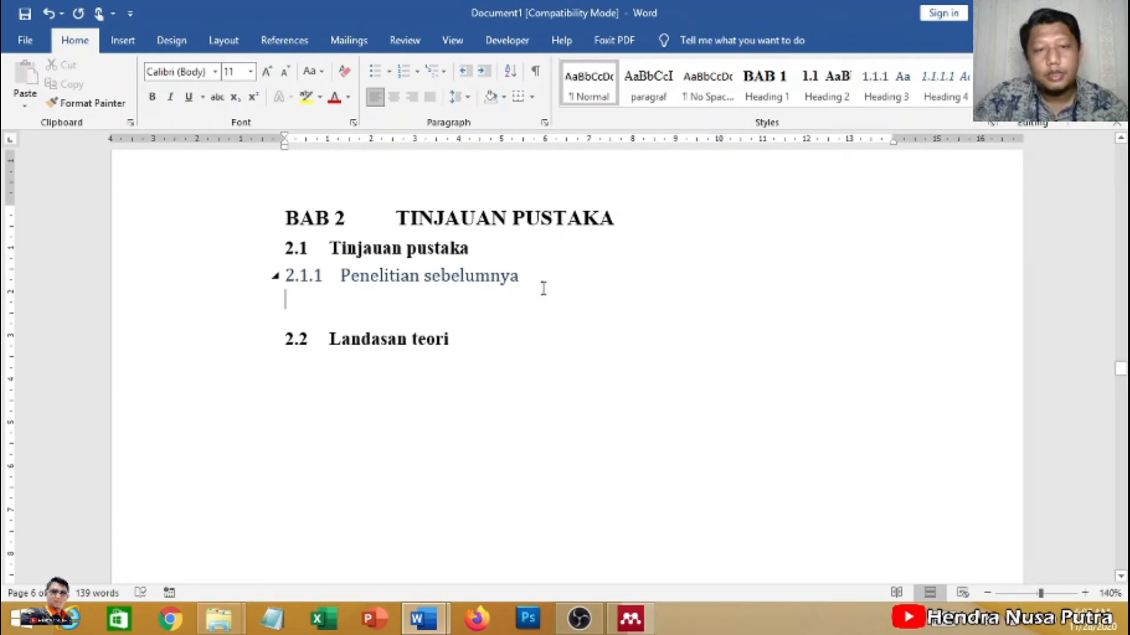
Modify the Heading 3 style to use the Times New Roman font in bold.
{"action": "left_click", "coordinate": [412, 275]}
{"action": "left_click", "coordinate": [341, 275]}
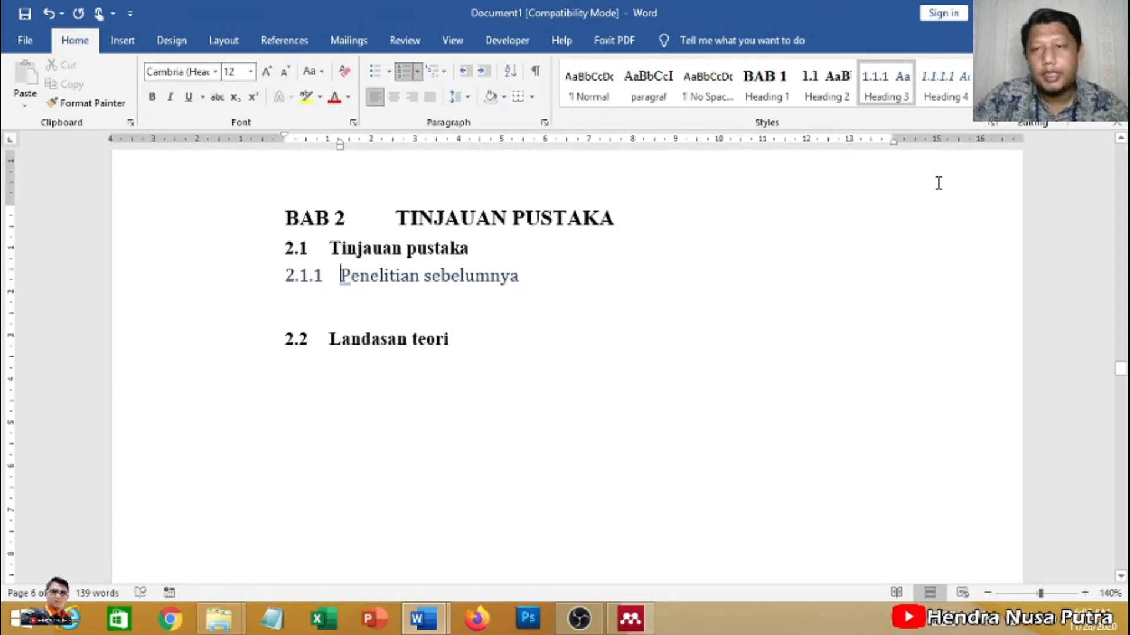
{"action": "right_click", "coordinate": [889, 97]}
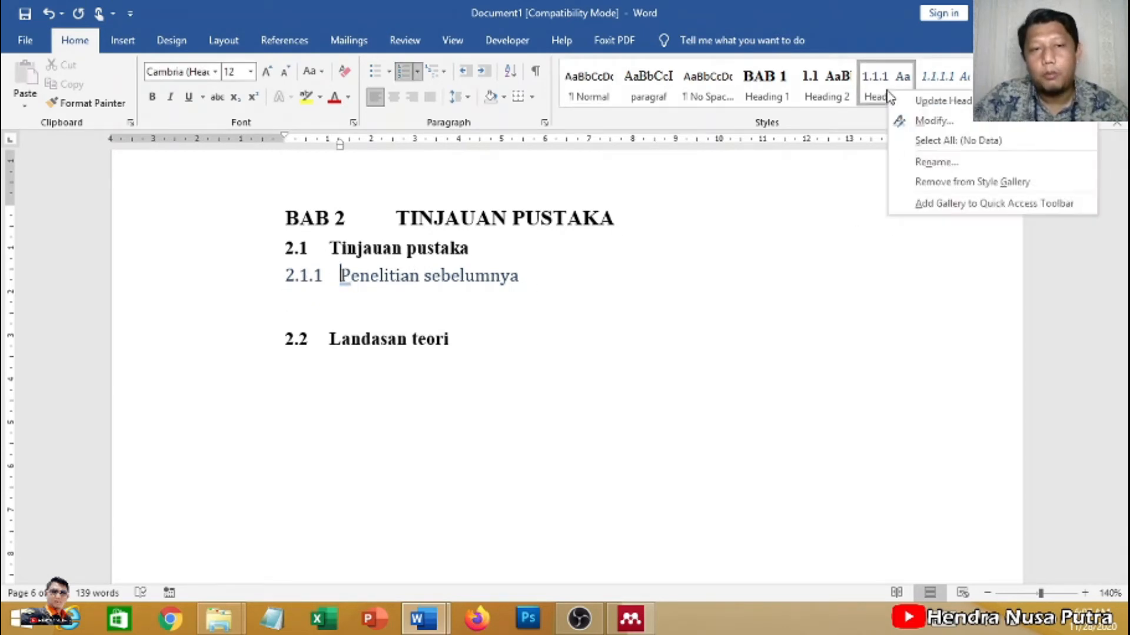
{"action": "left_click", "coordinate": [934, 121]}
{"action": "left_click", "coordinate": [749, 230]}
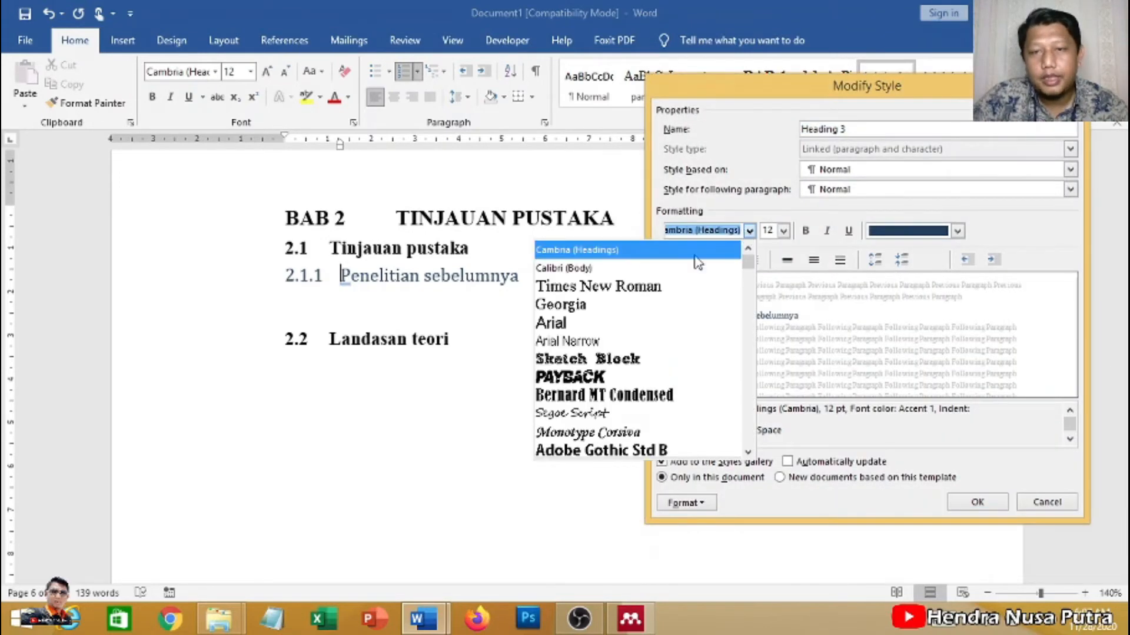
{"action": "left_click", "coordinate": [654, 290]}
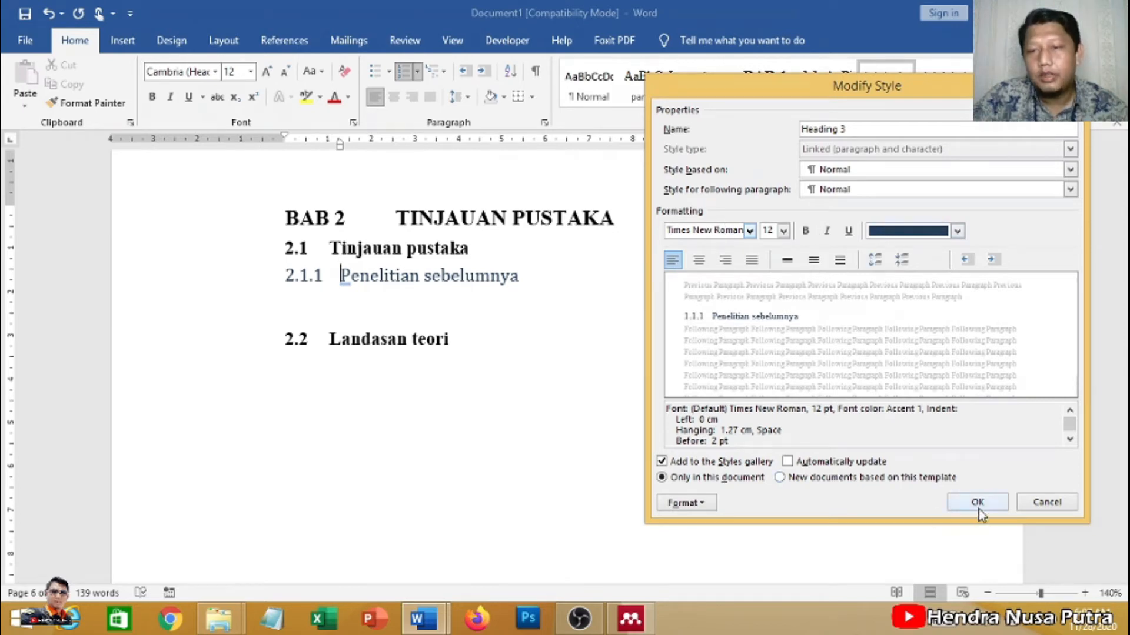
{"action": "left_click", "coordinate": [806, 231]}
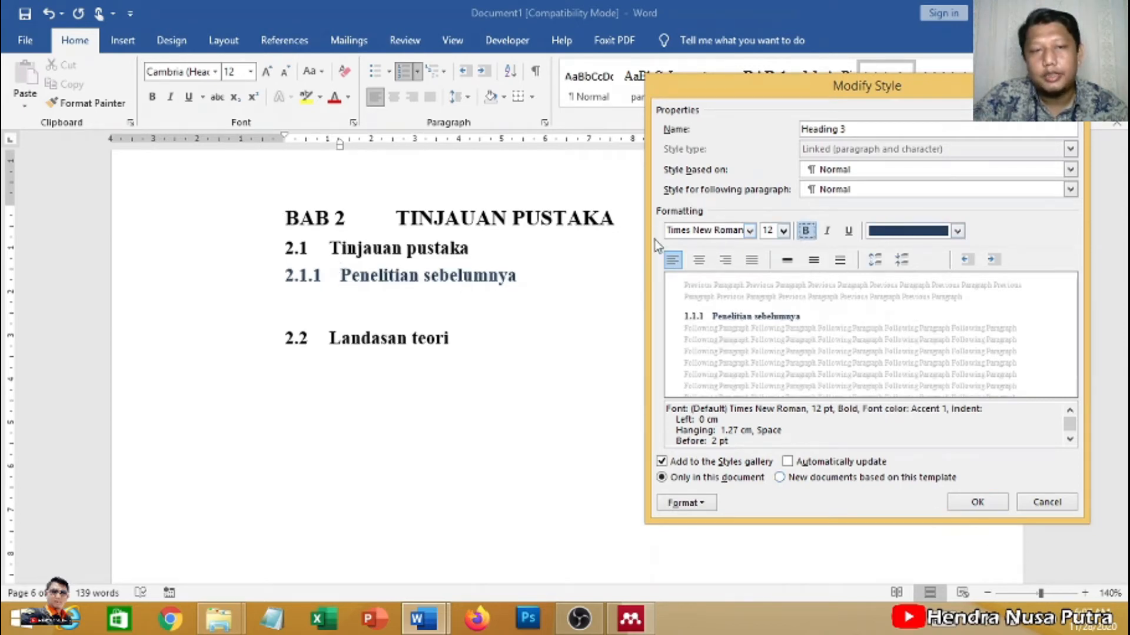
{"action": "left_click", "coordinate": [978, 502]}
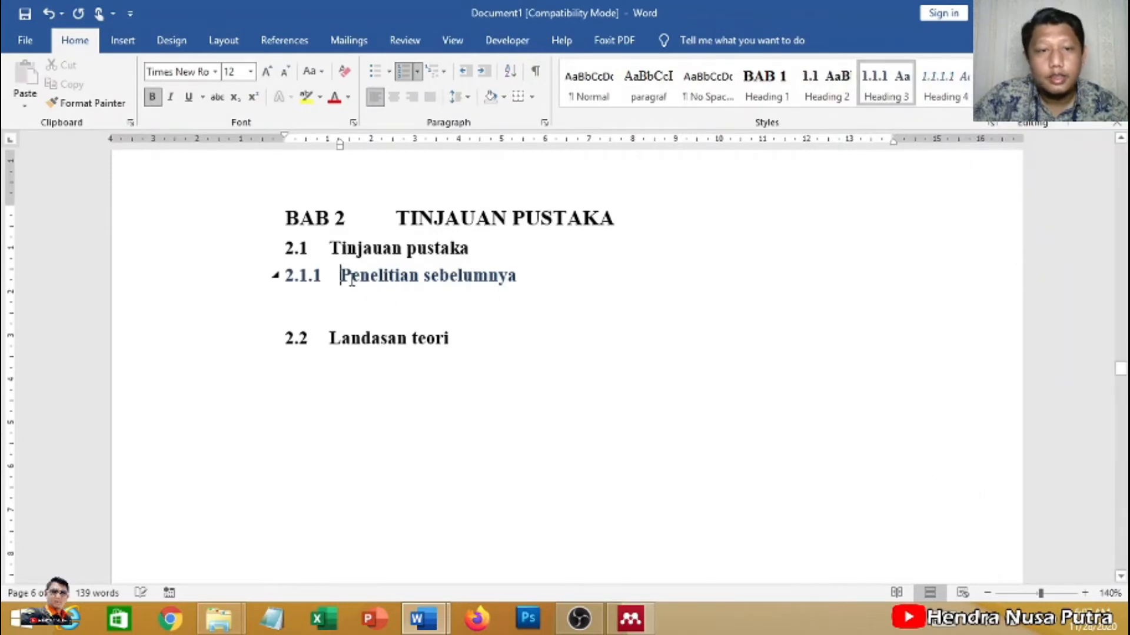
Set the font color of the Heading 3 style to Automatic.
{"action": "right_click", "coordinate": [884, 87]}
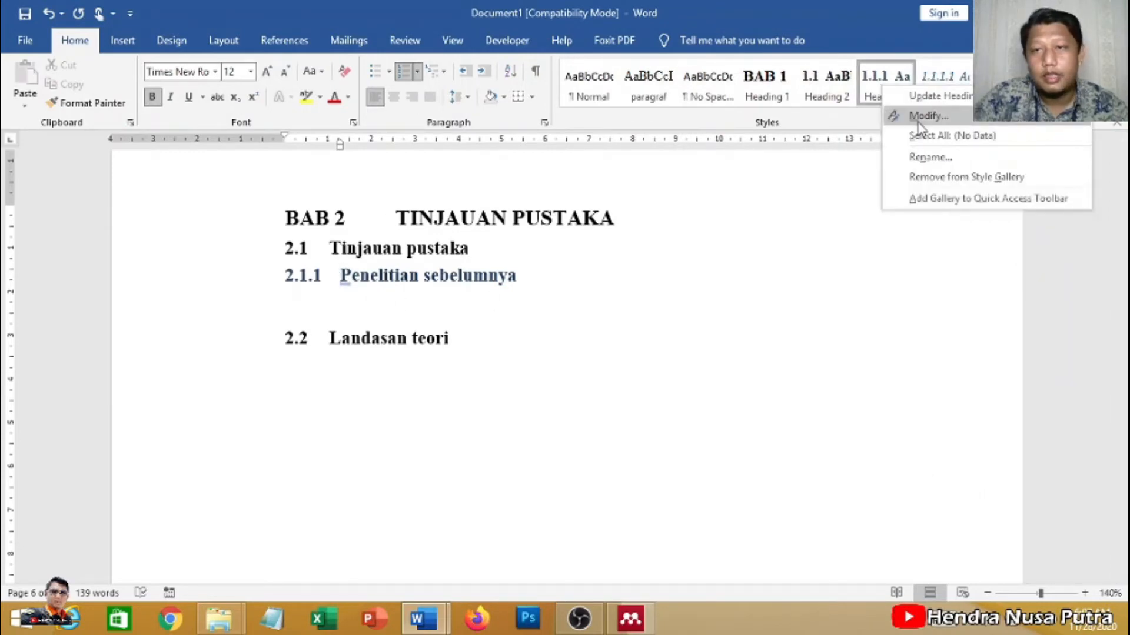
{"action": "left_click", "coordinate": [888, 112]}
{"action": "left_click", "coordinate": [906, 231]}
{"action": "left_click", "coordinate": [901, 250]}
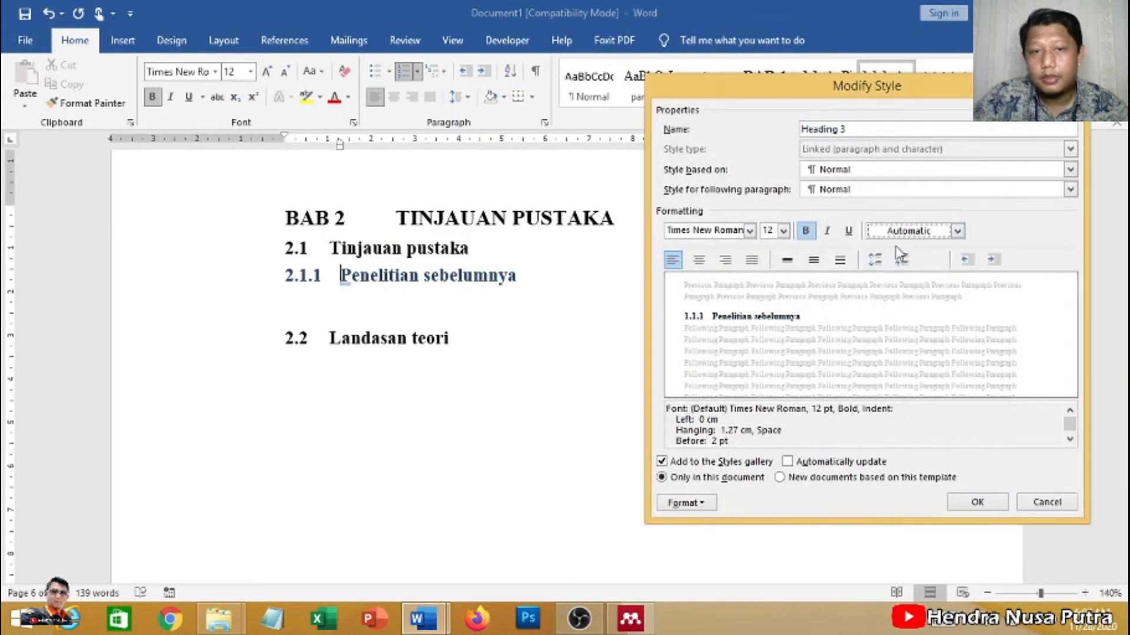
{"action": "left_click", "coordinate": [970, 501]}
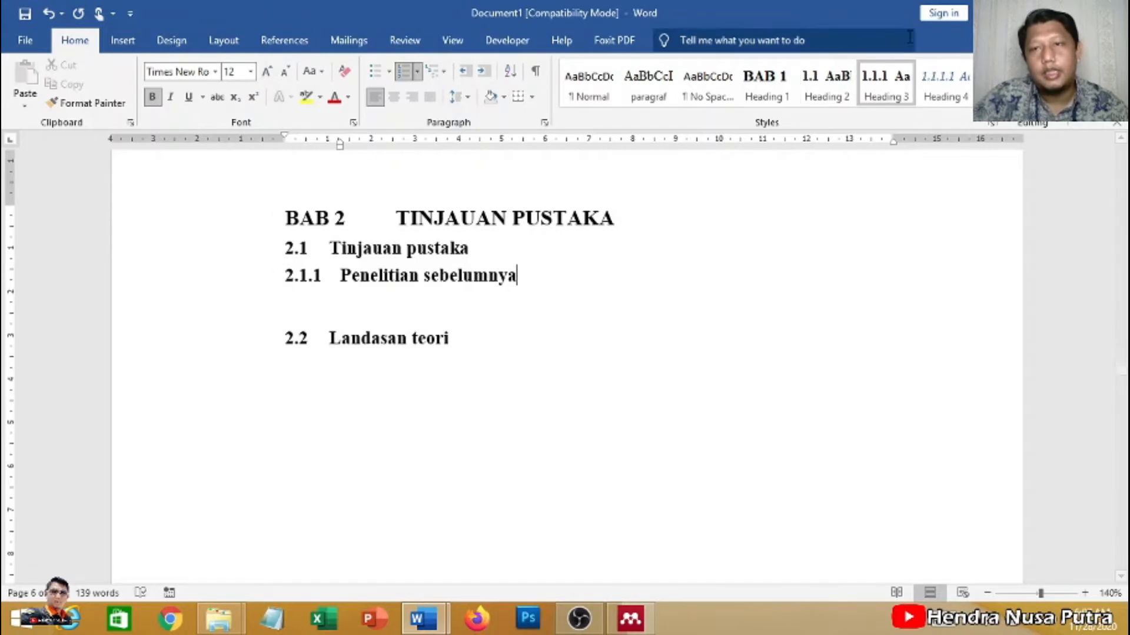
Update the entire DAFTAR ISI table of contents, including its entries and page numbers.
{"action": "scroll", "coordinate": [427, 293], "scroll_direction": "down", "scroll_amount": 1}
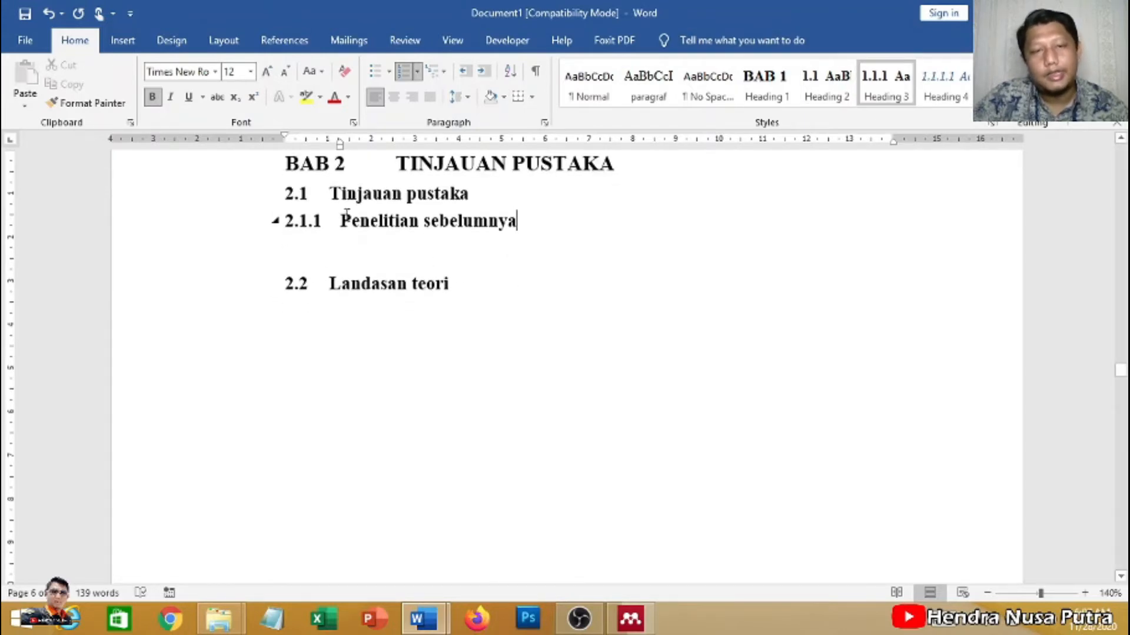
{"action": "scroll", "coordinate": [326, 249], "scroll_direction": "up", "scroll_amount": 1}
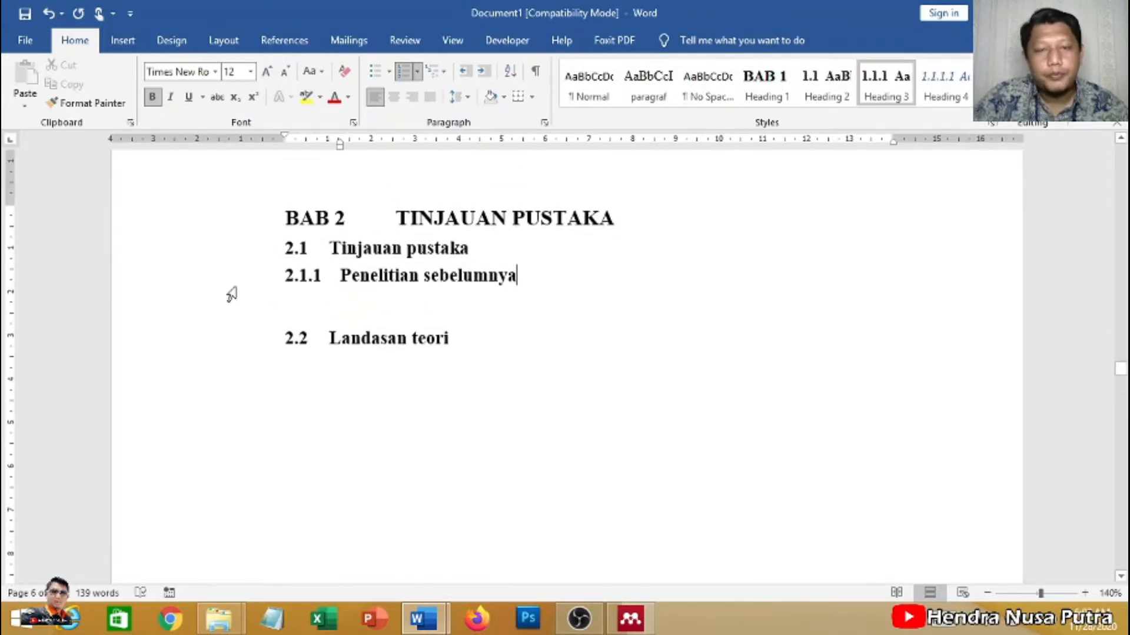
{"action": "scroll", "coordinate": [1094, 415], "scroll_direction": "up", "scroll_amount": 1}
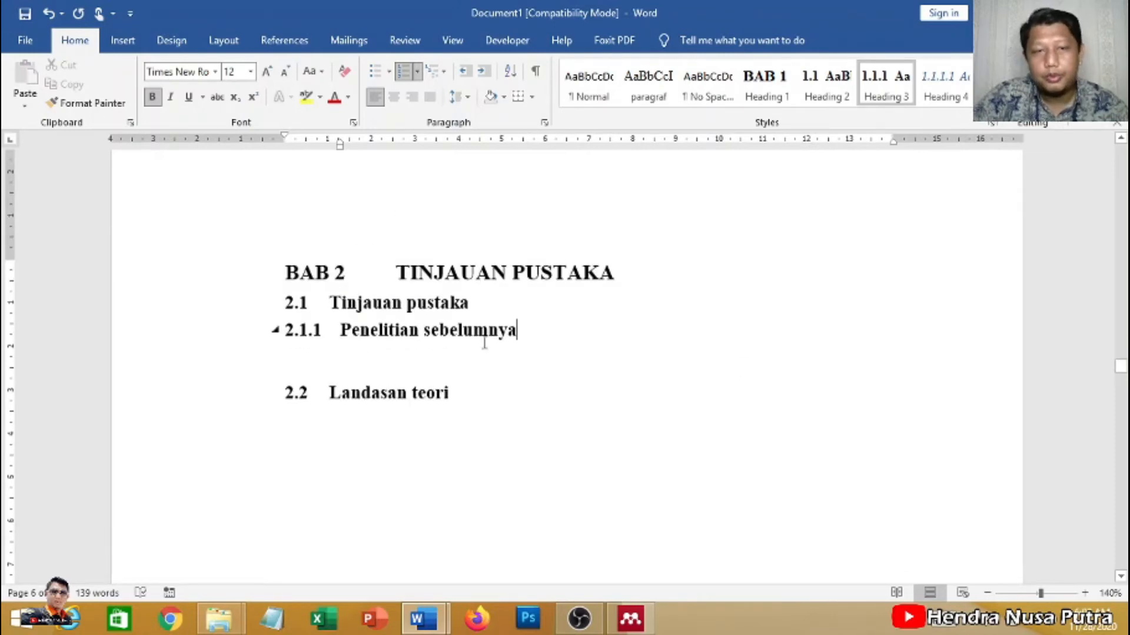
{"action": "left_click_drag", "start_coordinate": [1123, 371], "coordinate": [1123, 204]}
{"action": "scroll", "coordinate": [557, 295], "scroll_direction": "up", "scroll_amount": 4}
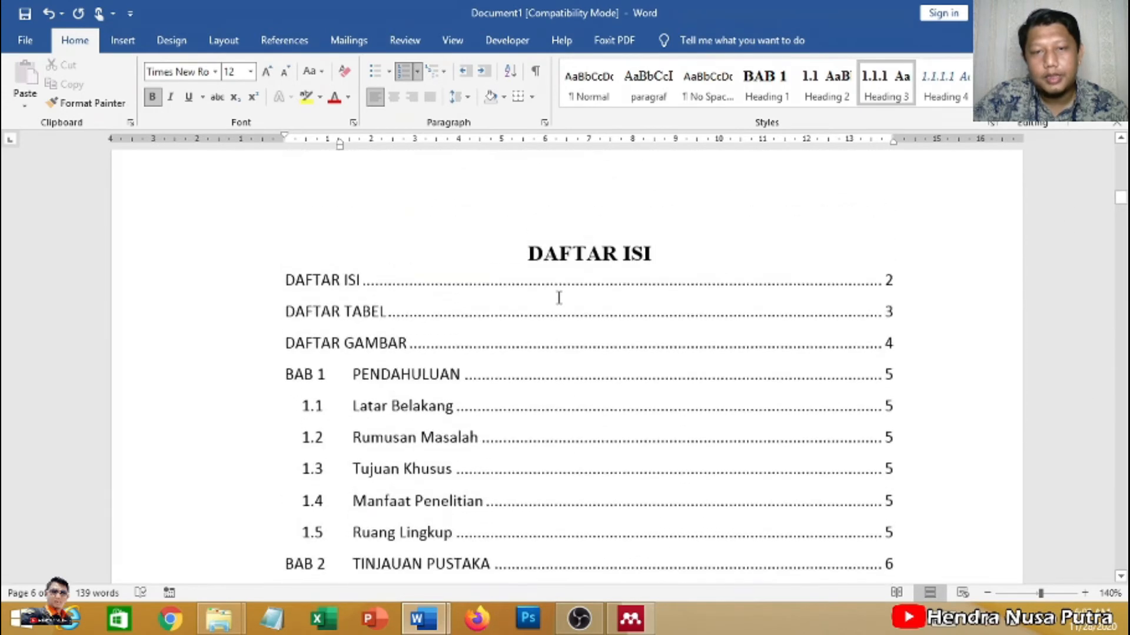
{"action": "scroll", "coordinate": [559, 328], "scroll_direction": "down", "scroll_amount": 3}
{"action": "scroll", "coordinate": [425, 262], "scroll_direction": "down", "scroll_amount": 1}
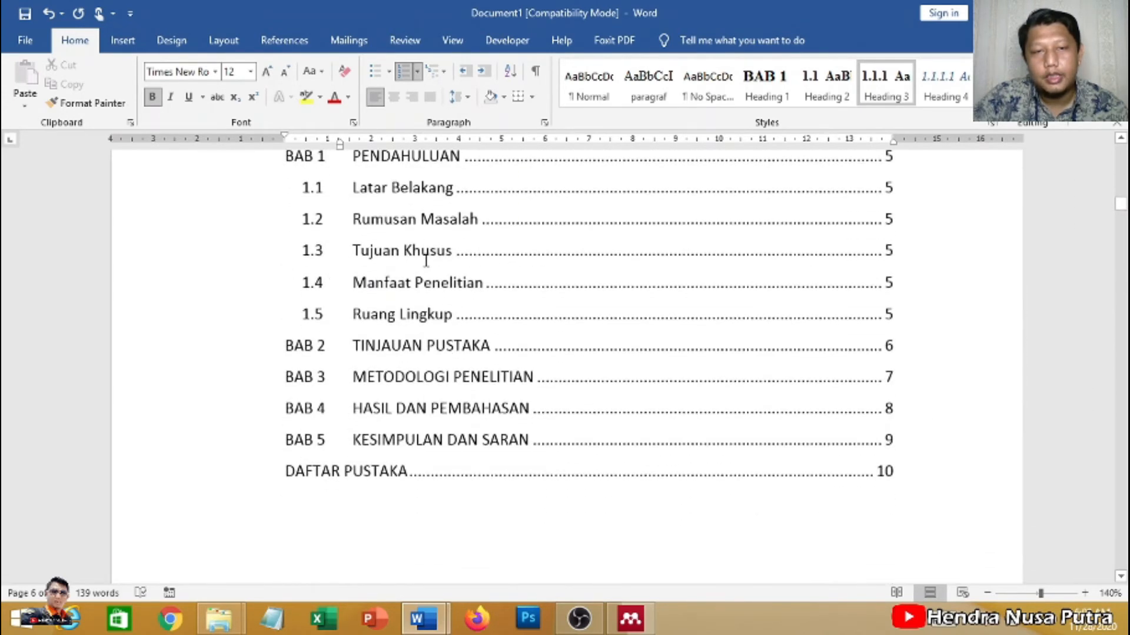
{"action": "right_click", "coordinate": [425, 259]}
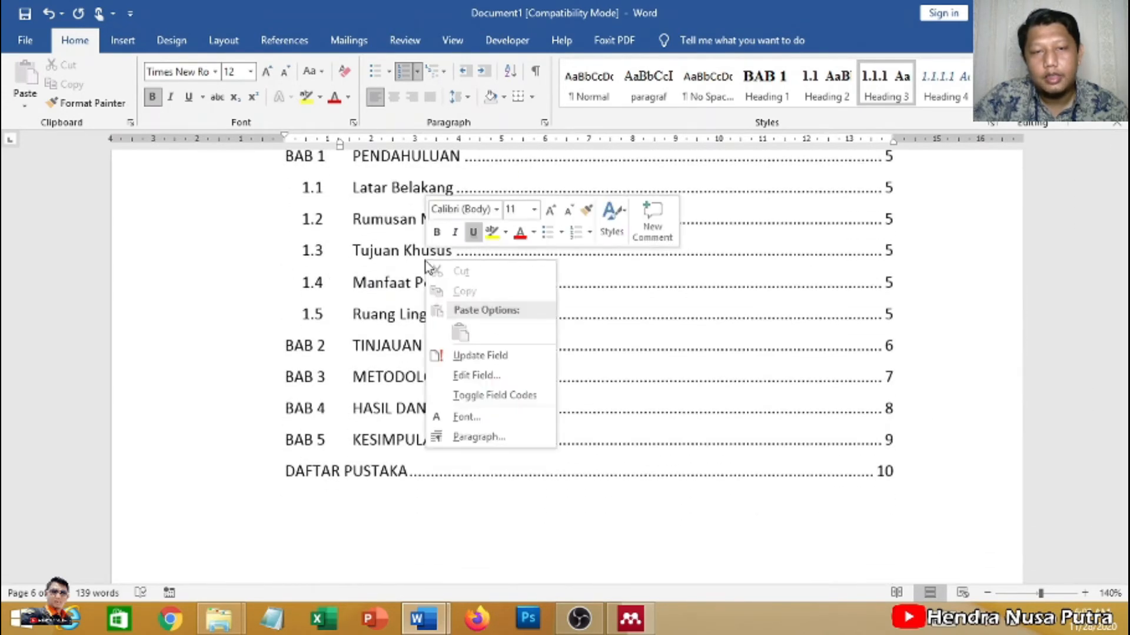
{"action": "left_click", "coordinate": [505, 356]}
{"action": "left_click", "coordinate": [511, 312]}
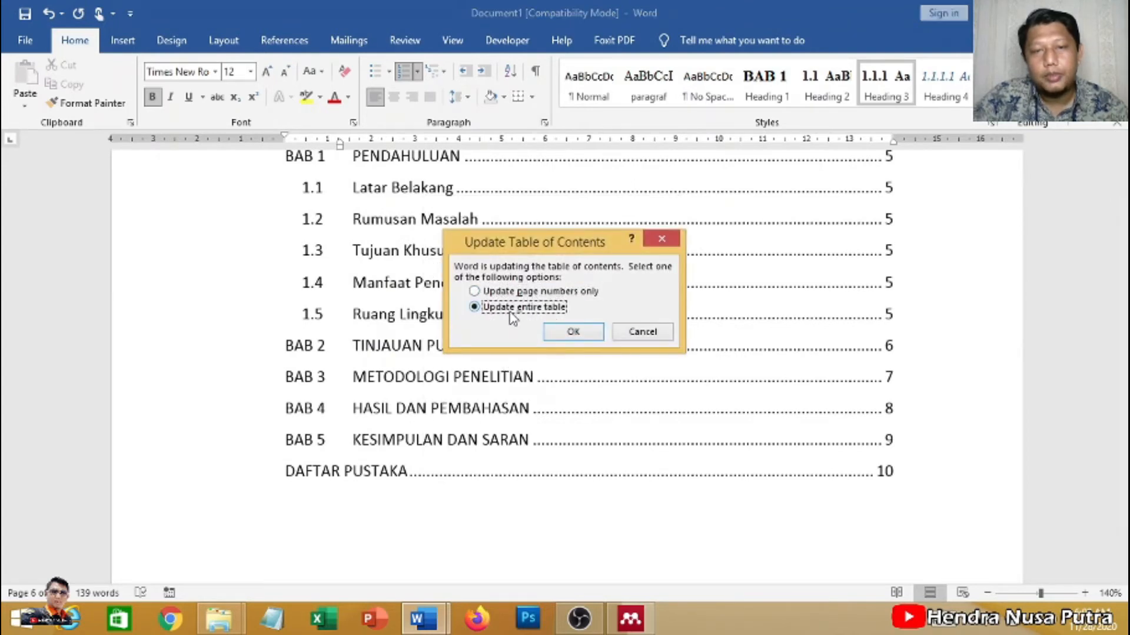
{"action": "left_click", "coordinate": [577, 331]}
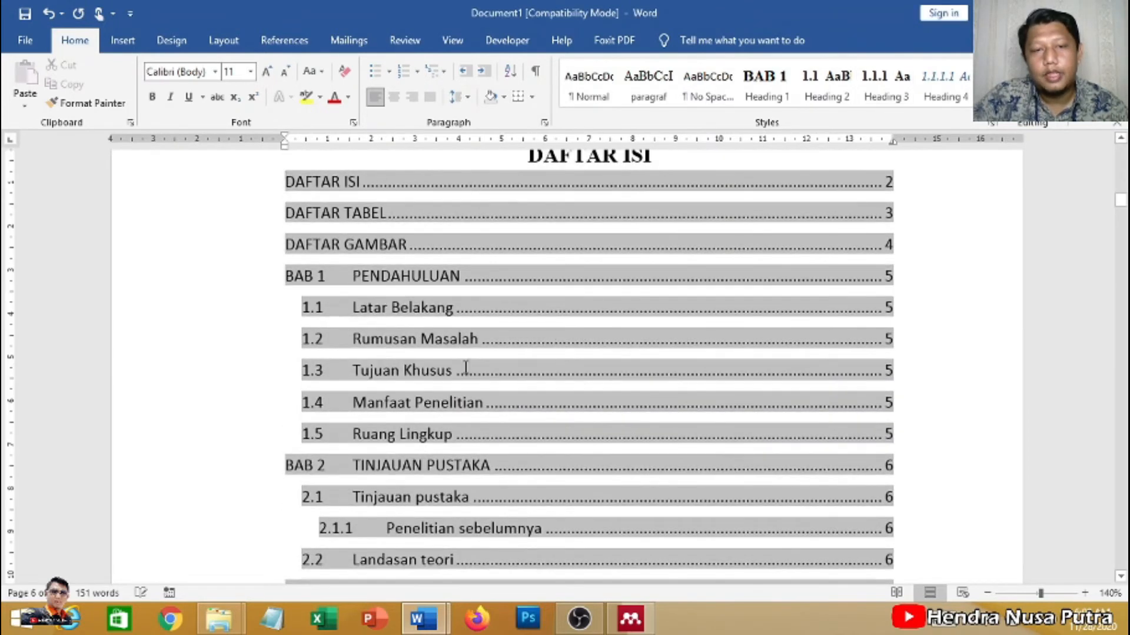
Review the DAFTAR ISI entries, checking the heading levels and page numbers listed for BAB 1 through DAFTAR PUSTAKA.
{"action": "scroll", "coordinate": [464, 369], "scroll_direction": "down", "scroll_amount": 3}
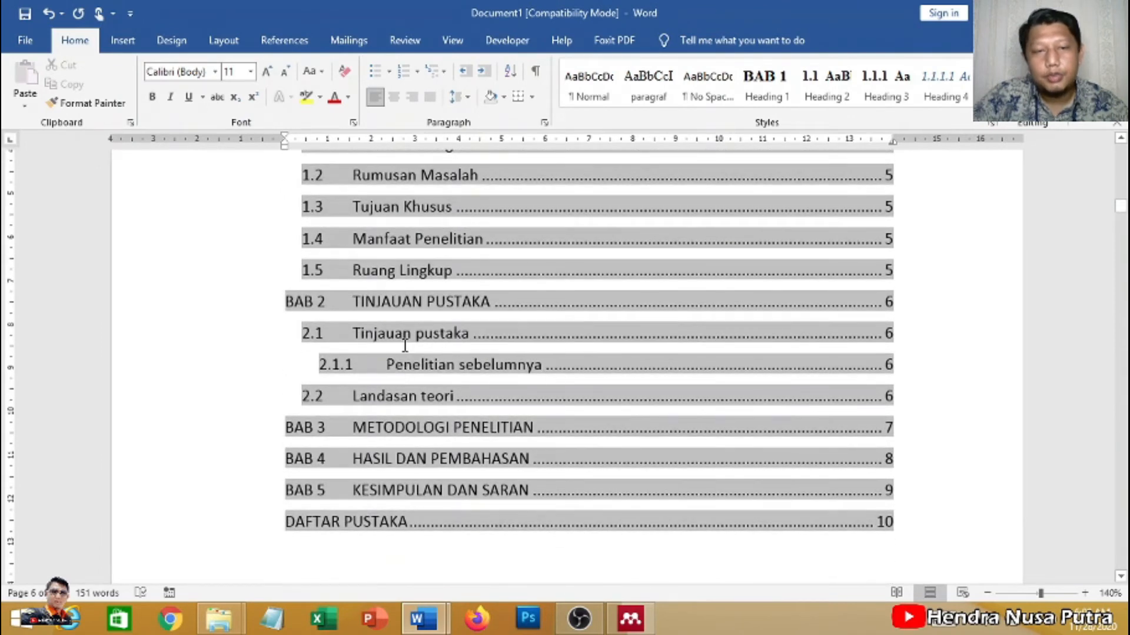
{"action": "scroll", "coordinate": [353, 336], "scroll_direction": "down", "scroll_amount": 2}
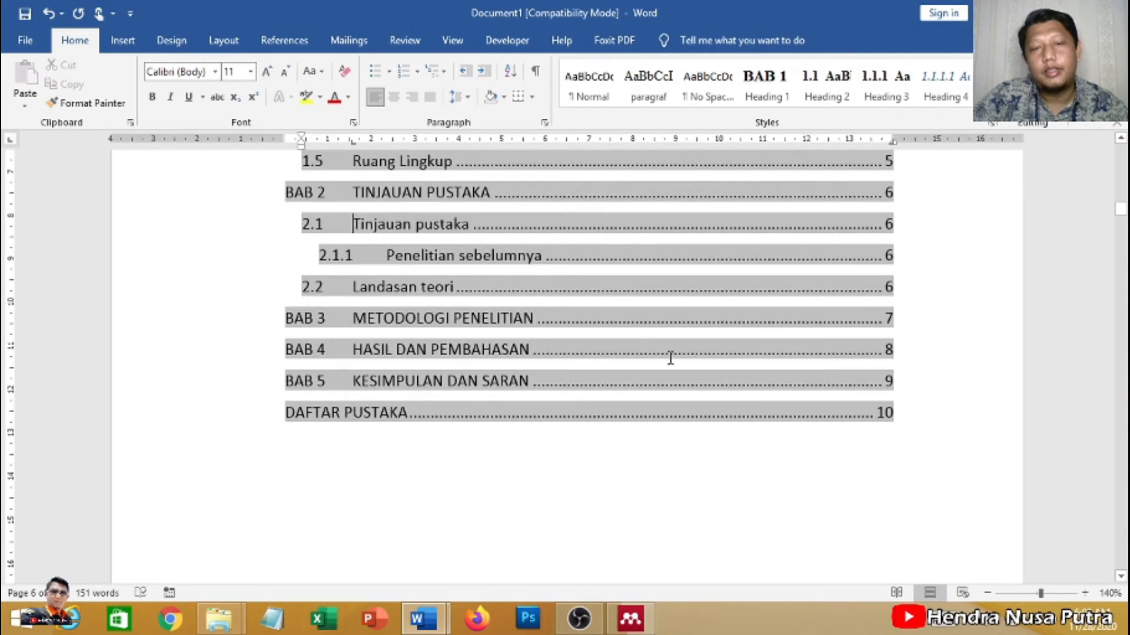
{"action": "left_click", "coordinate": [599, 459]}
{"action": "scroll", "coordinate": [444, 379], "scroll_direction": "up", "scroll_amount": 3}
{"action": "scroll", "coordinate": [400, 324], "scroll_direction": "up", "scroll_amount": 3}
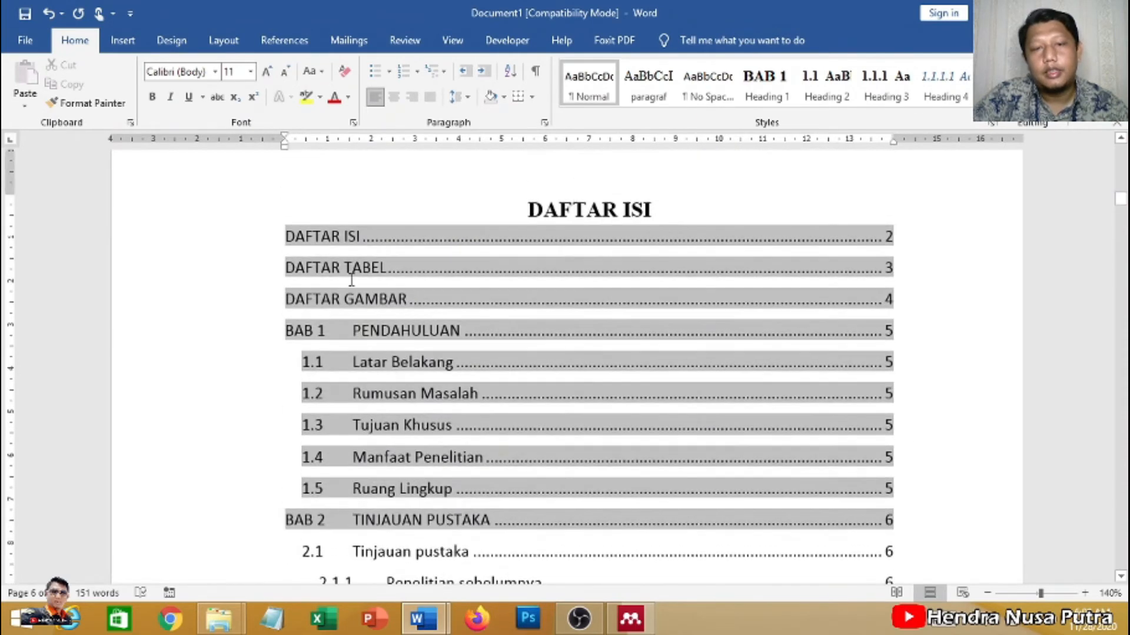
{"action": "scroll", "coordinate": [462, 321], "scroll_direction": "down", "scroll_amount": 4}
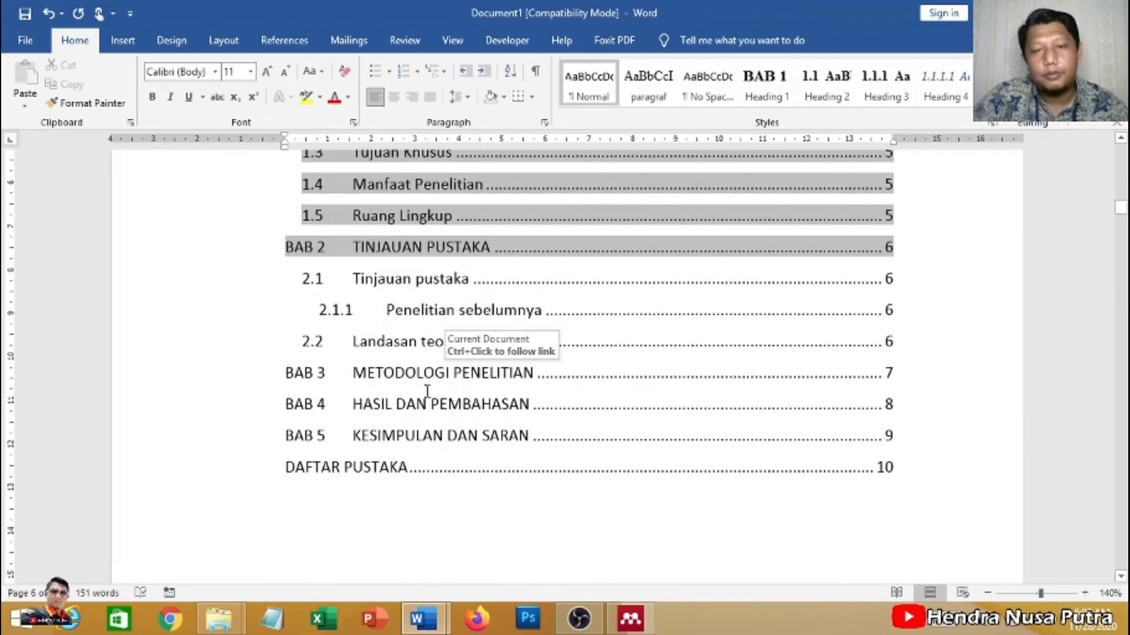
{"action": "scroll", "coordinate": [365, 276], "scroll_direction": "up", "scroll_amount": 3}
{"action": "scroll", "coordinate": [436, 315], "scroll_direction": "down", "scroll_amount": 2}
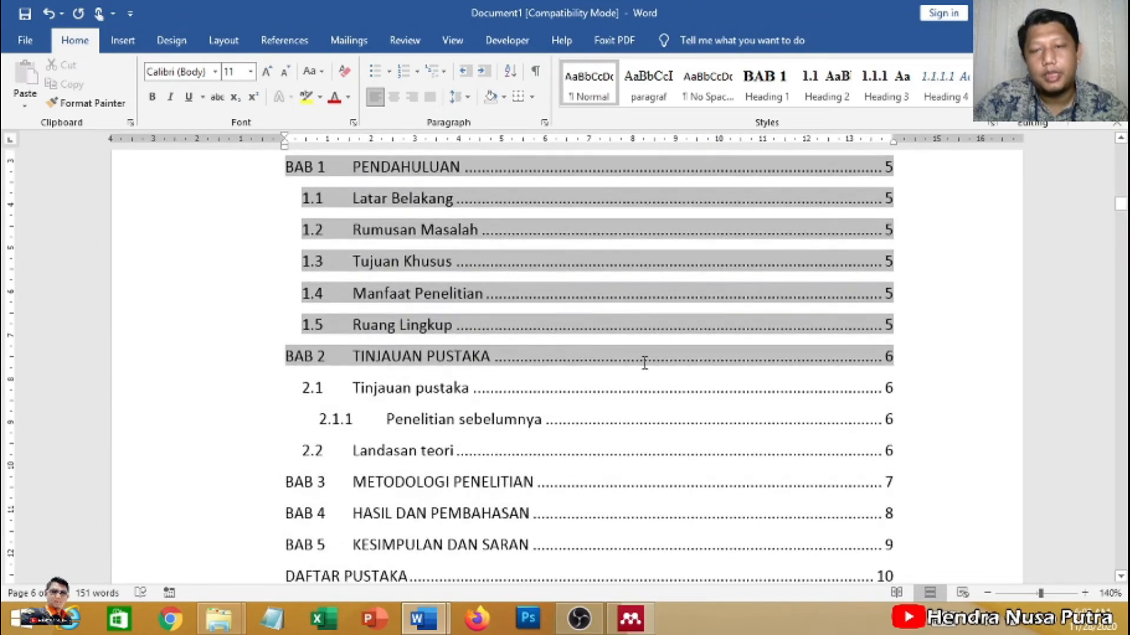
{"action": "scroll", "coordinate": [471, 365], "scroll_direction": "down", "scroll_amount": 1}
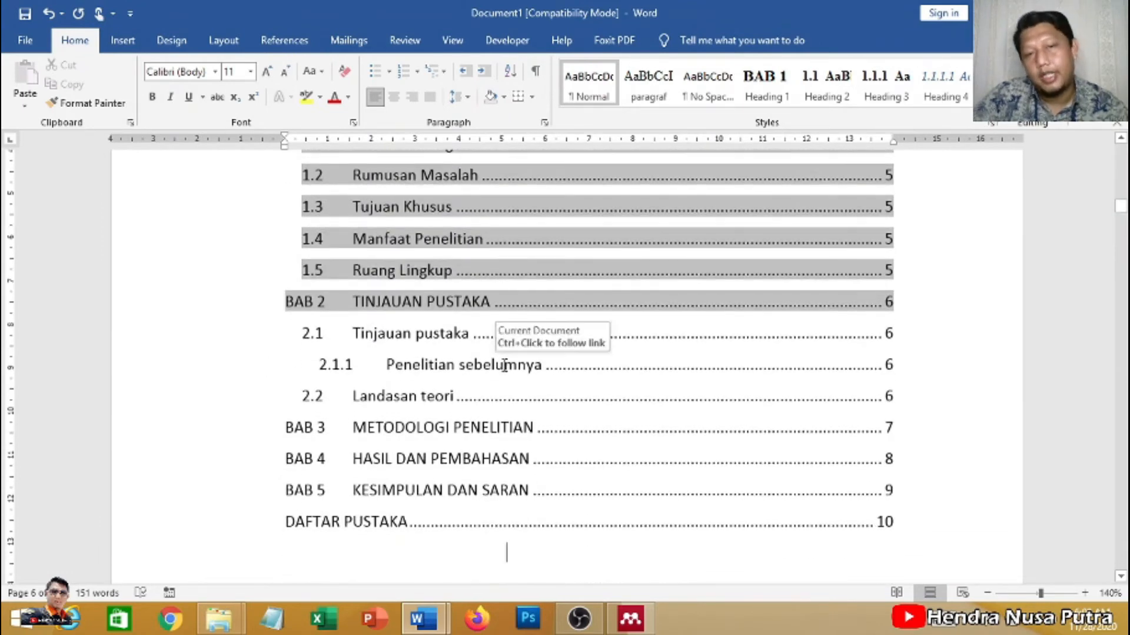
{"action": "scroll", "coordinate": [356, 272], "scroll_direction": "up", "scroll_amount": 1}
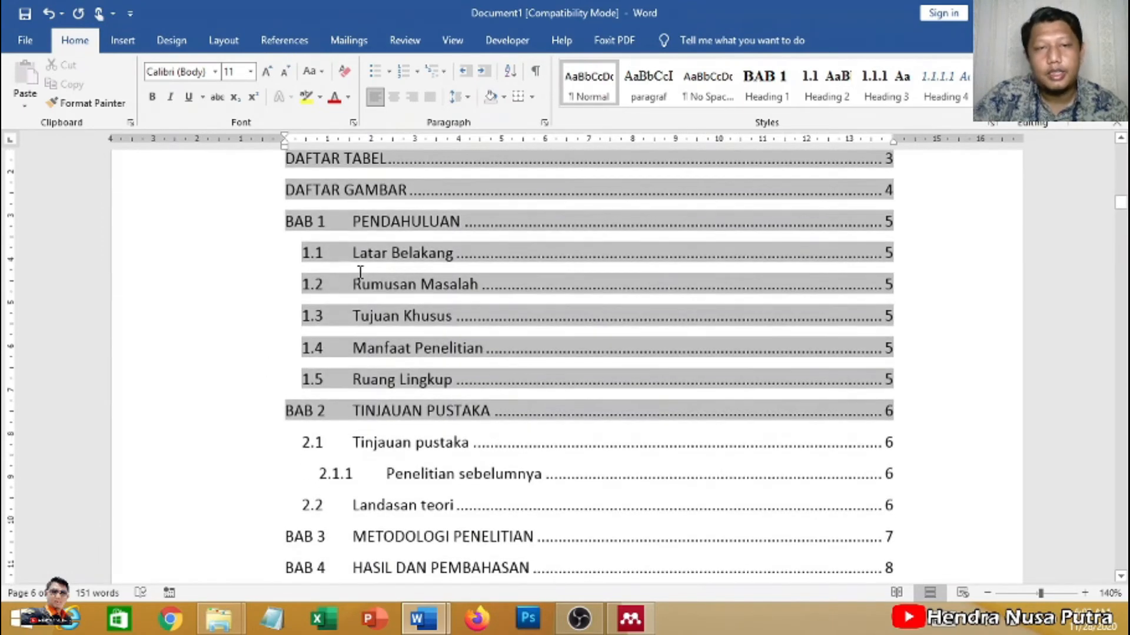
{"action": "scroll", "coordinate": [379, 381], "scroll_direction": "down", "scroll_amount": 2}
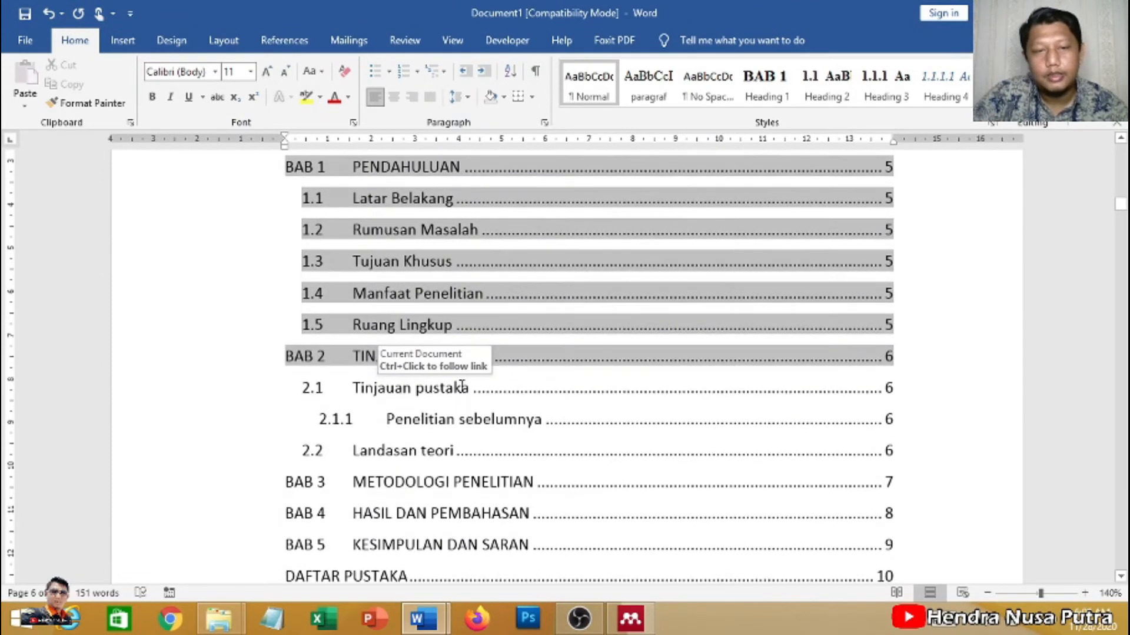
{"action": "scroll", "coordinate": [424, 367], "scroll_direction": "up", "scroll_amount": 1}
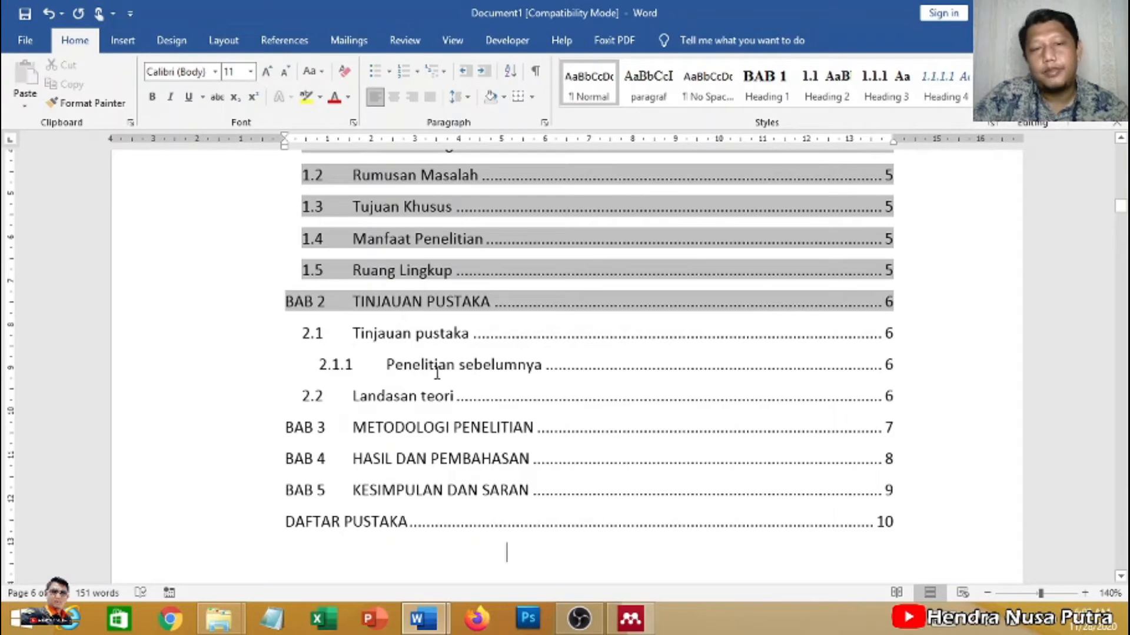
{"action": "scroll", "coordinate": [471, 377], "scroll_direction": "down", "scroll_amount": 2}
{"action": "scroll", "coordinate": [512, 378], "scroll_direction": "up", "scroll_amount": 5}
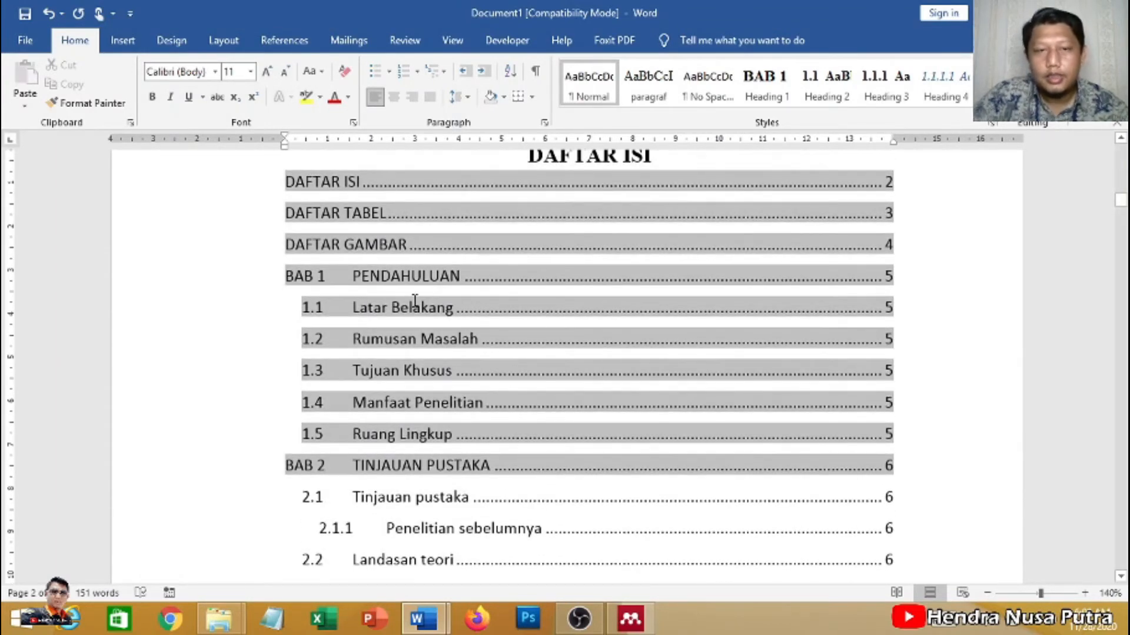
Add a new line below the 2.2 Landasan teori heading in BAB 2 and apply the paragraf style to it.
{"action": "scroll", "coordinate": [986, 346], "scroll_direction": "down", "scroll_amount": 8}
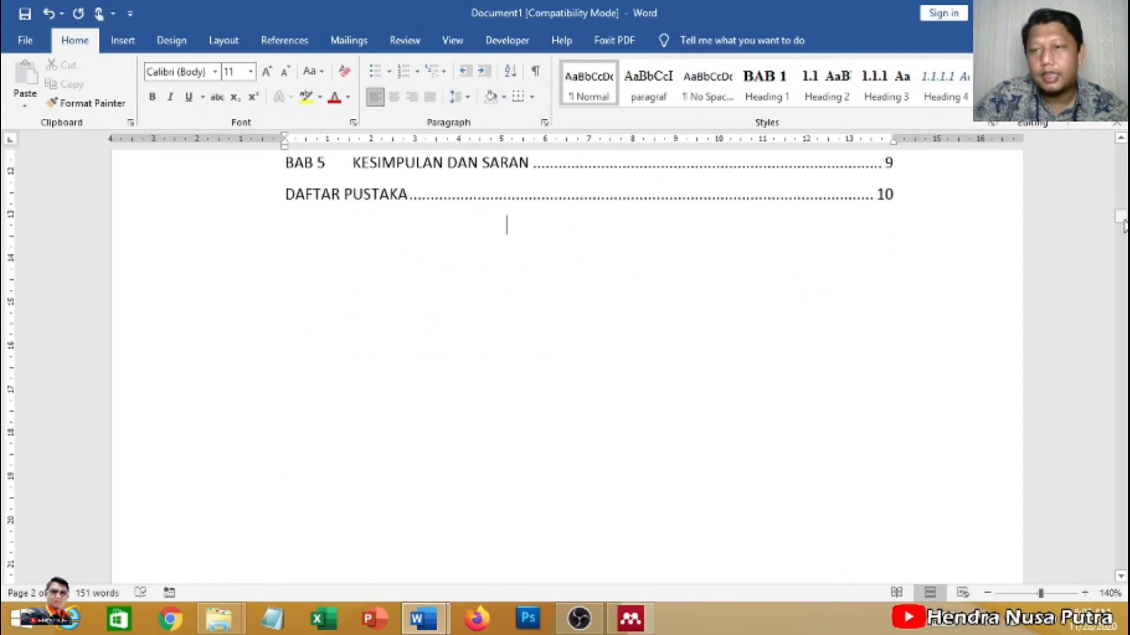
{"action": "left_click_drag", "start_coordinate": [1124, 227], "coordinate": [1126, 376]}
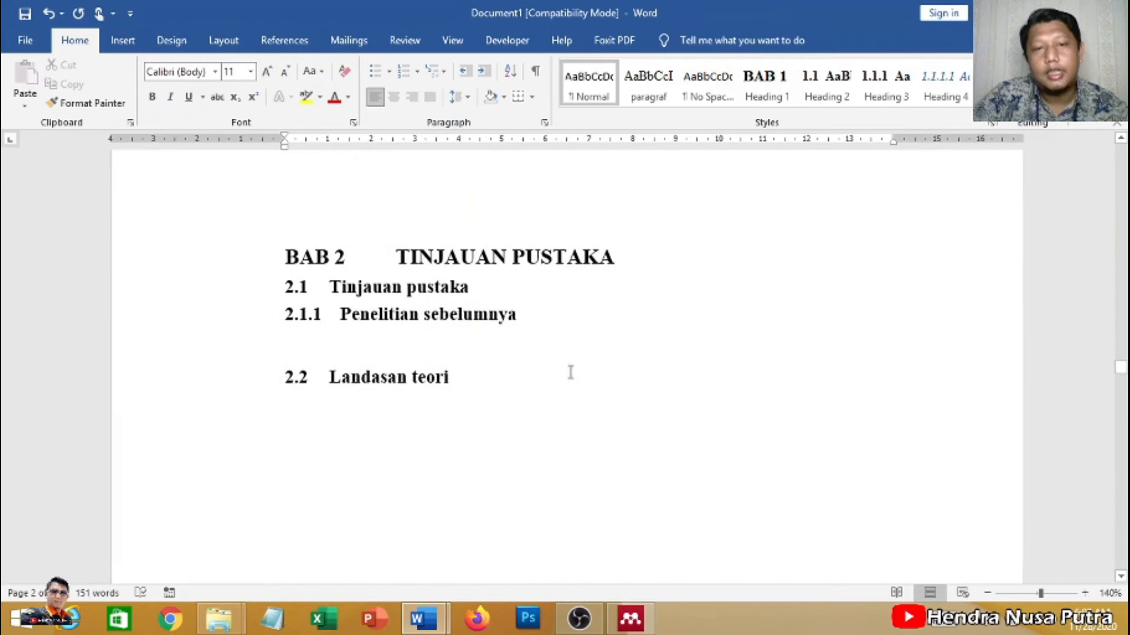
{"action": "left_click", "coordinate": [374, 343]}
{"action": "scroll", "coordinate": [565, 307], "scroll_direction": "down", "scroll_amount": 1}
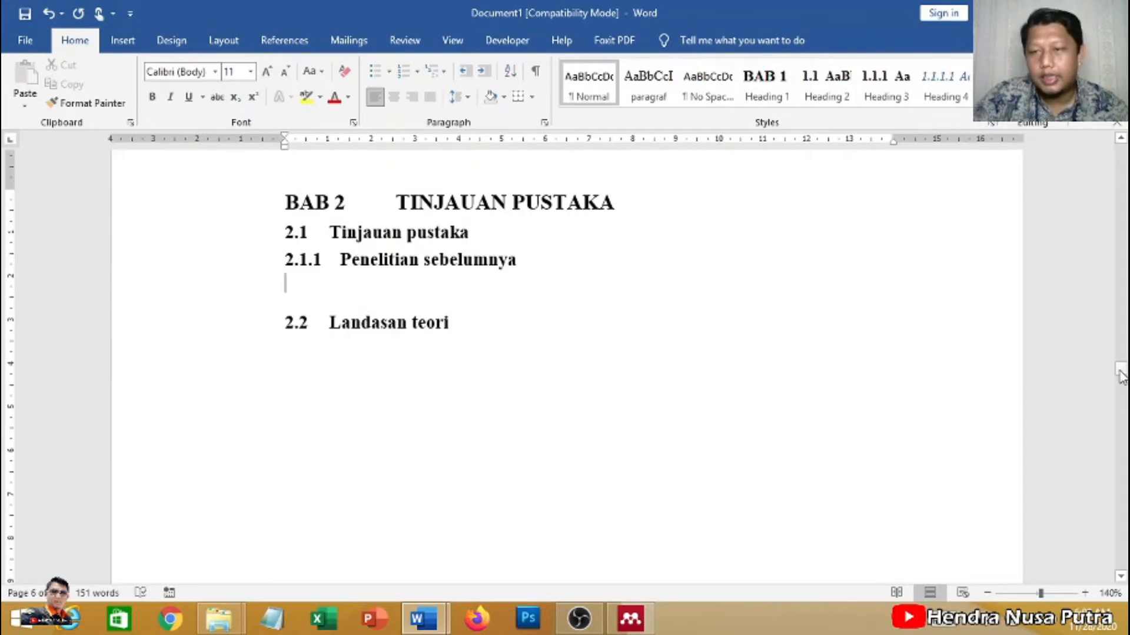
{"action": "mouse_move", "coordinate": [1120, 374]}
{"action": "left_mouse_down"}
{"action": "mouse_move", "coordinate": [1122, 526]}
{"action": "mouse_move", "coordinate": [1125, 370]}
{"action": "left_mouse_up"}
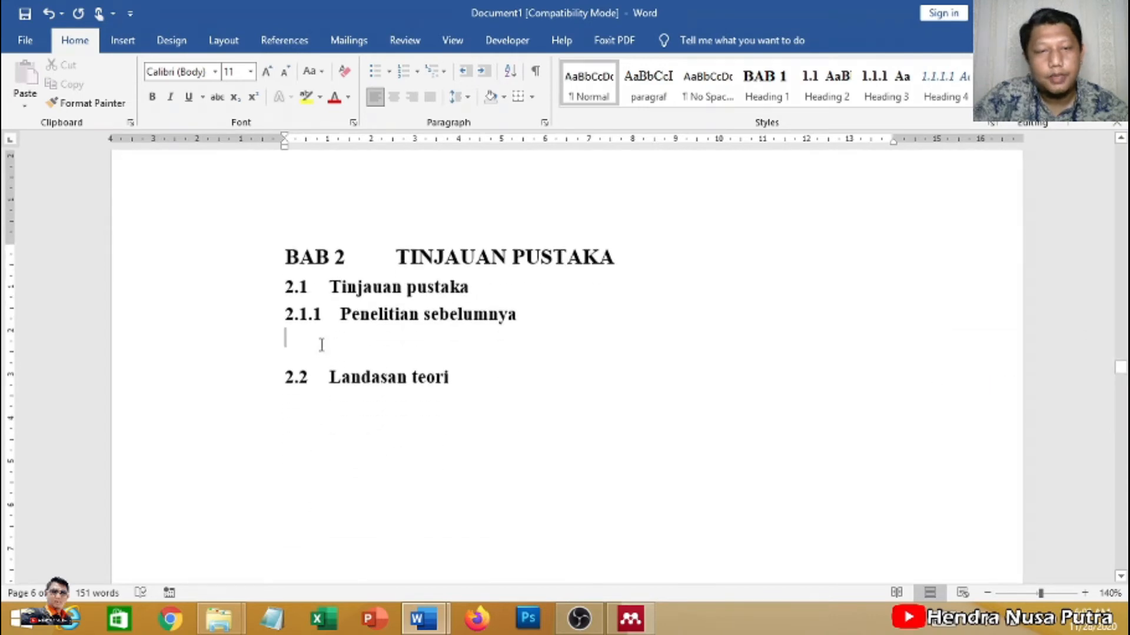
{"action": "scroll", "coordinate": [352, 344], "scroll_direction": "down", "scroll_amount": 3}
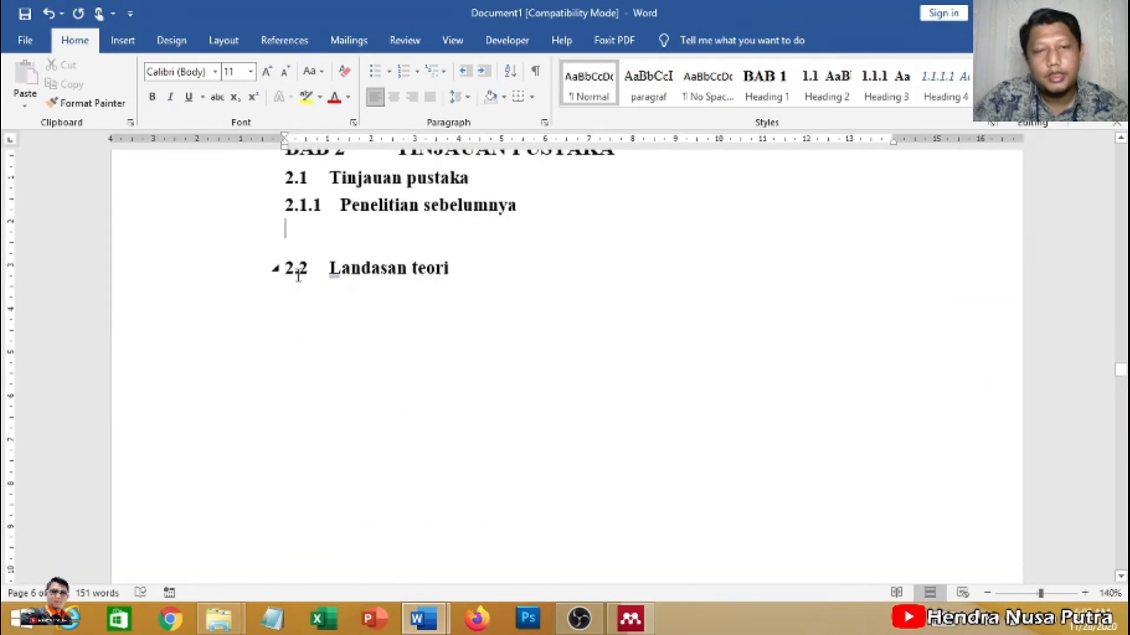
{"action": "left_click", "coordinate": [326, 303]}
{"action": "left_click", "coordinate": [463, 269]}
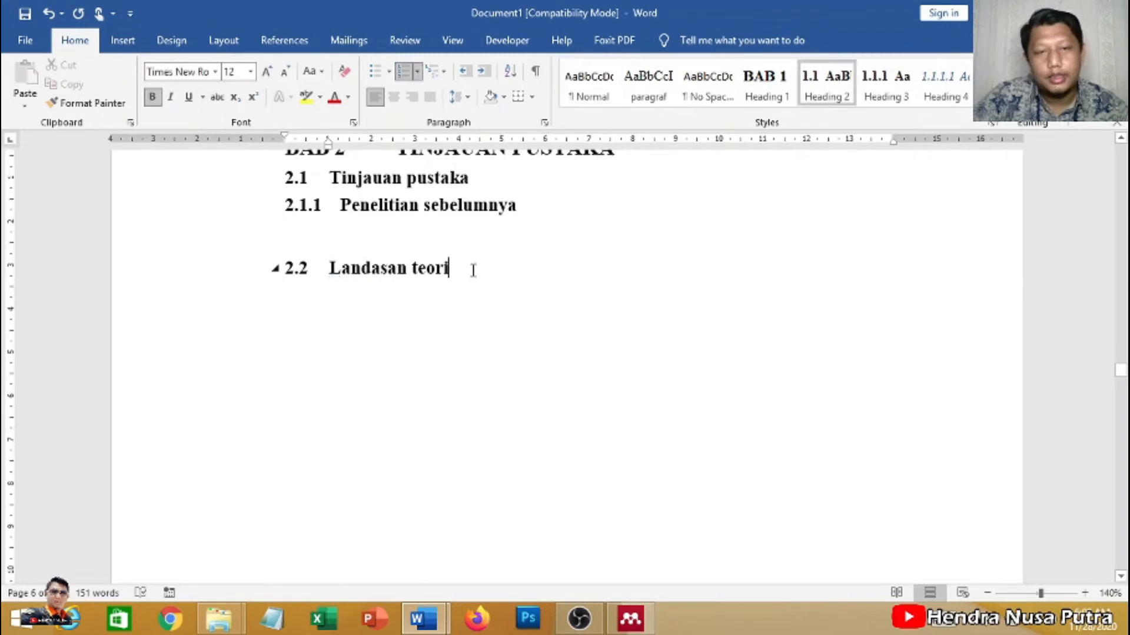
{"action": "key", "text": "Return"}
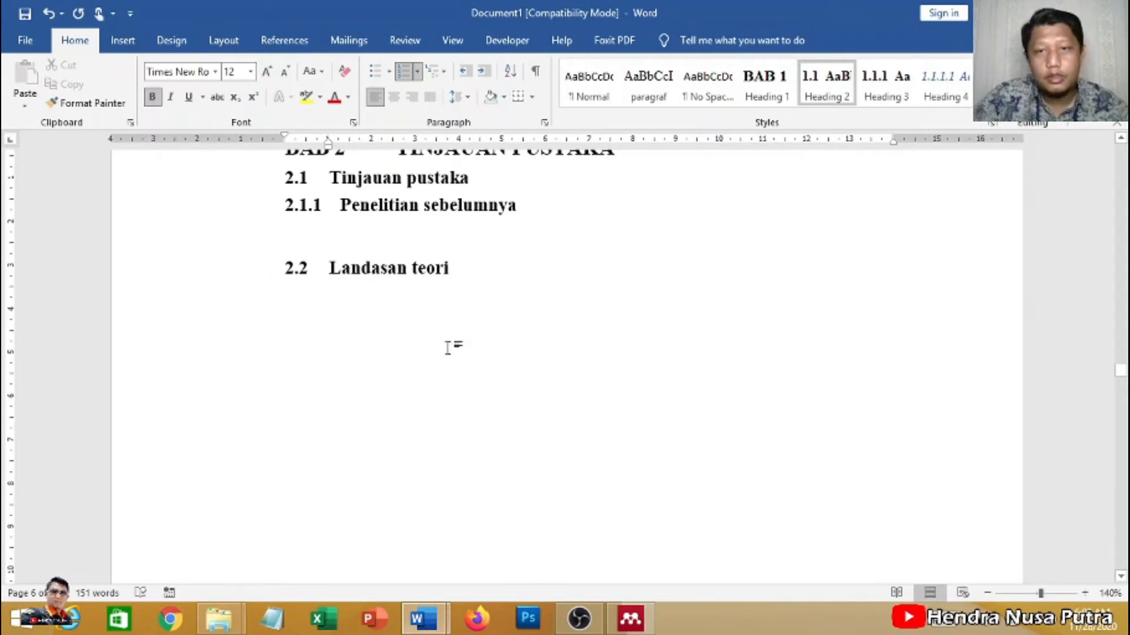
{"action": "type", "text": "ff"}
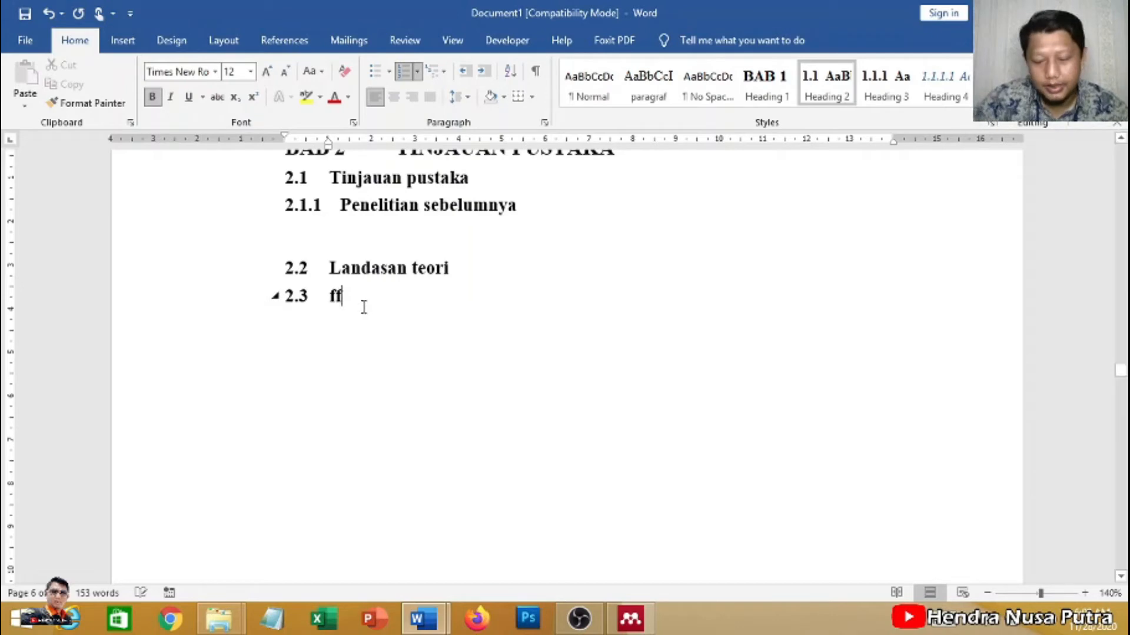
{"action": "key", "text": "BackSpace"}
{"action": "key", "text": "BackSpace"}
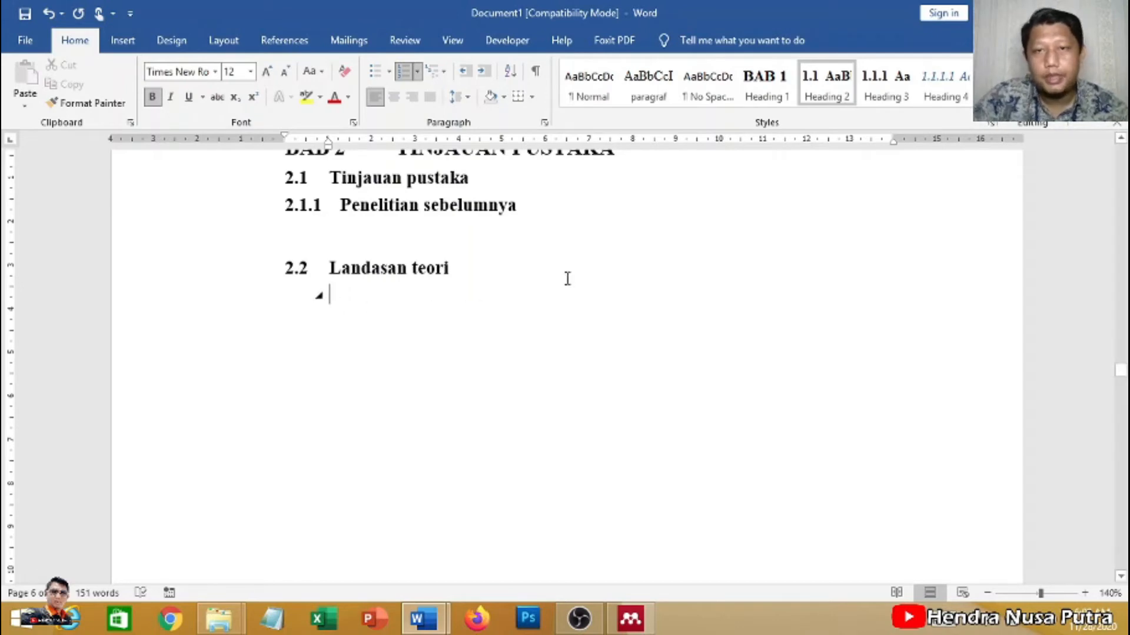
{"action": "left_click", "coordinate": [648, 86]}
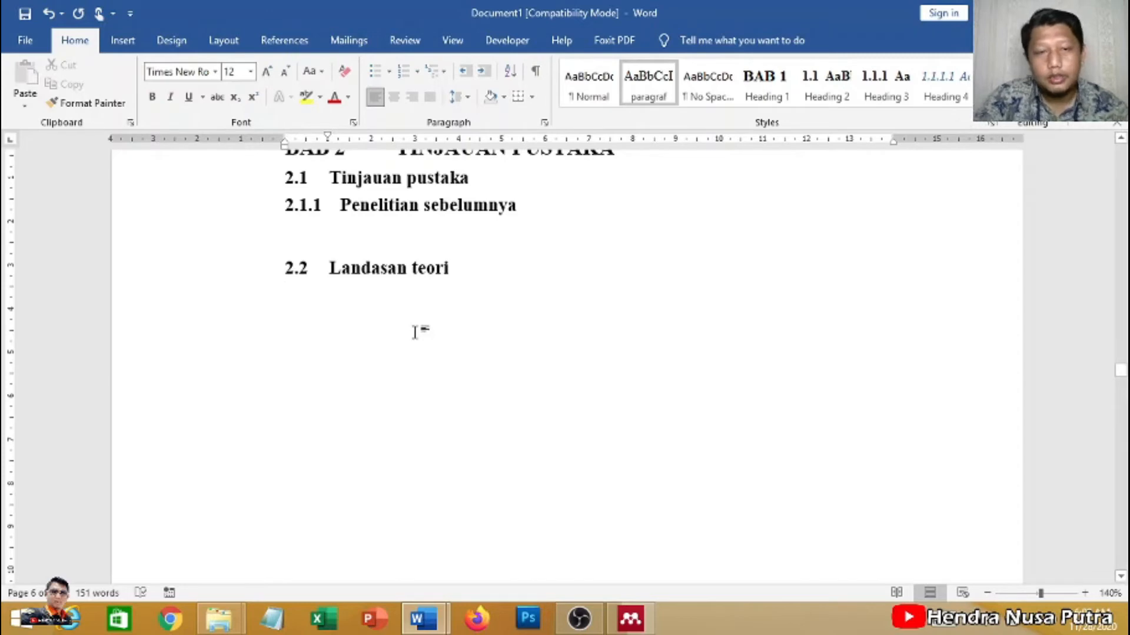
Write "Rekam Medis adalah sebuah berkas catatan dan dokumen yang berisikan identifikasi pasien,.." as the body text under 2.2 Landasan teori.
{"action": "type", "text": "Re"}
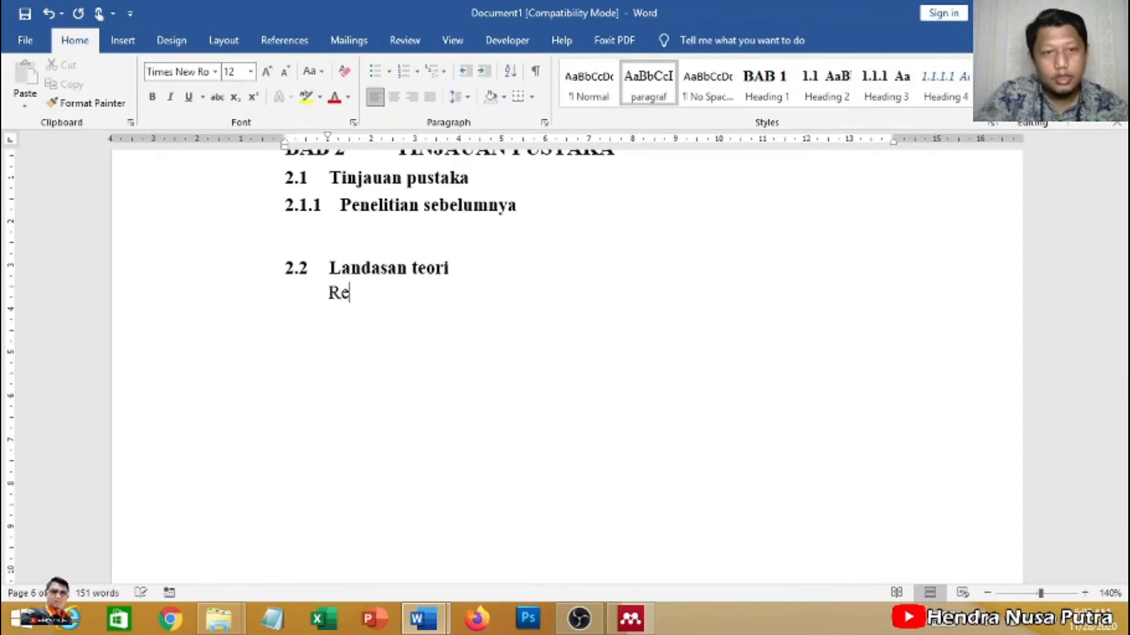
{"action": "type", "text": "kam Med"}
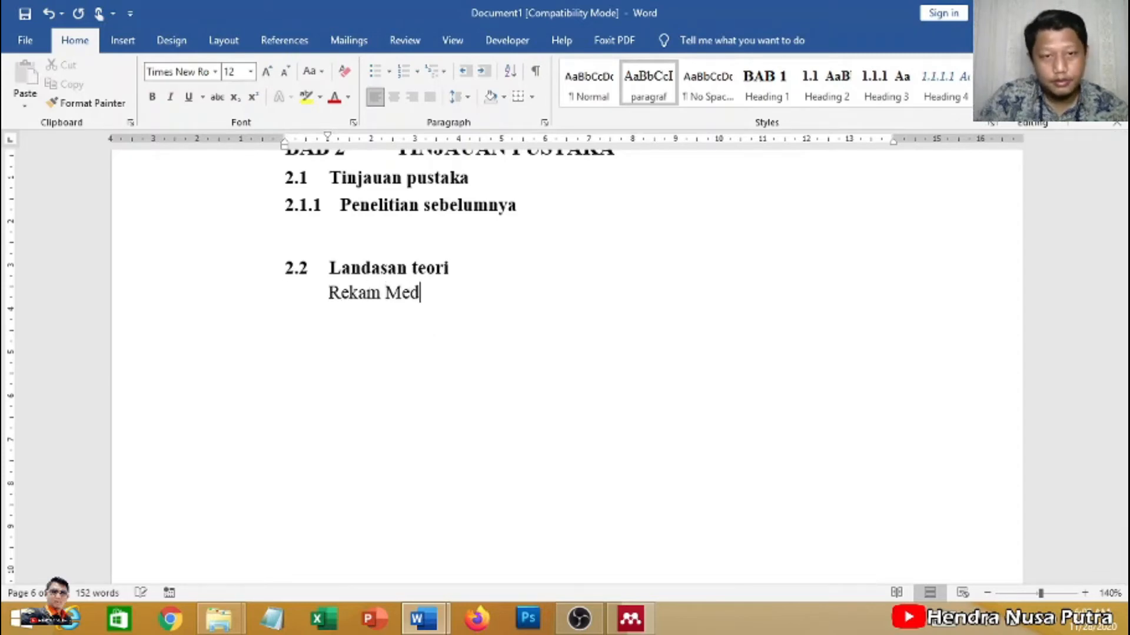
{"action": "type", "text": "is adalah sebuia"}
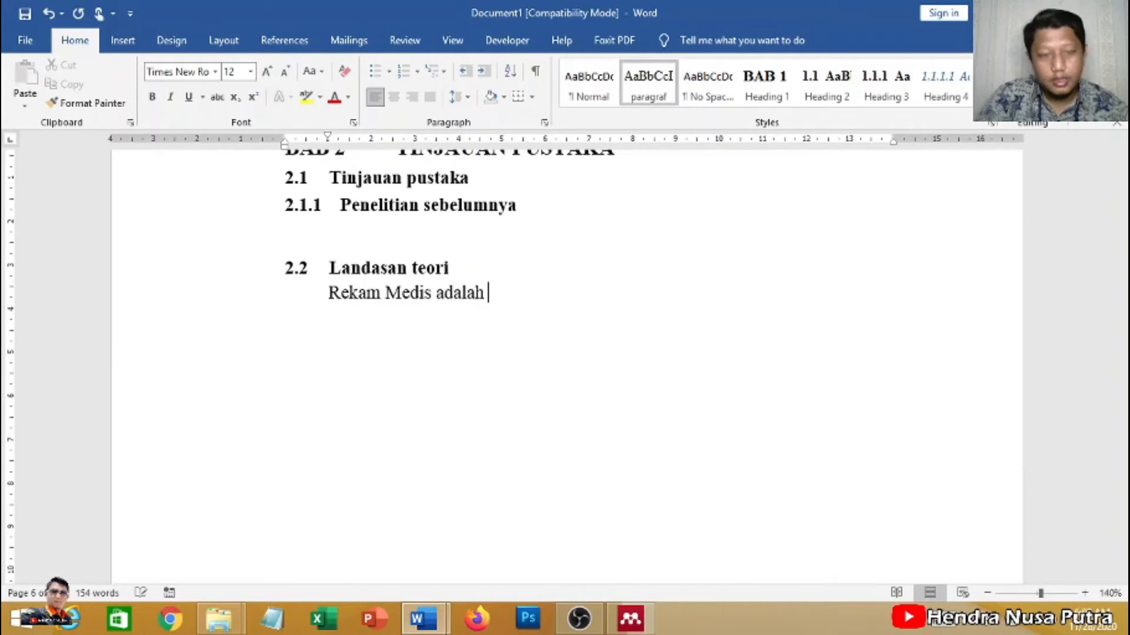
{"action": "key", "text": "BackSpace"}
{"action": "key", "text": "BackSpace"}
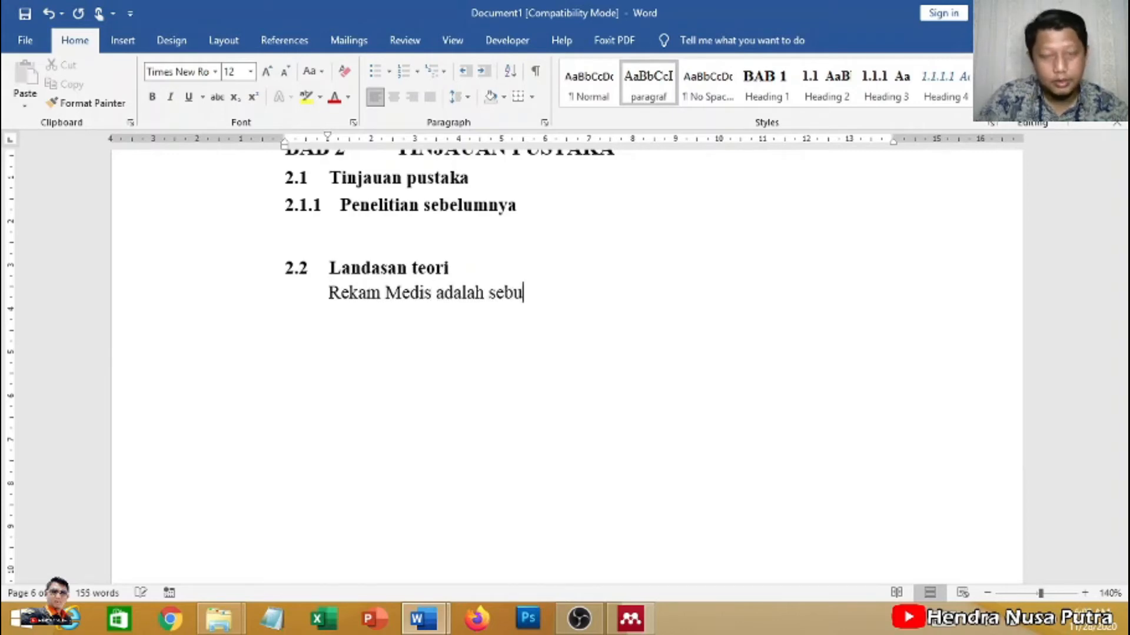
{"action": "type", "text": "ah berka"}
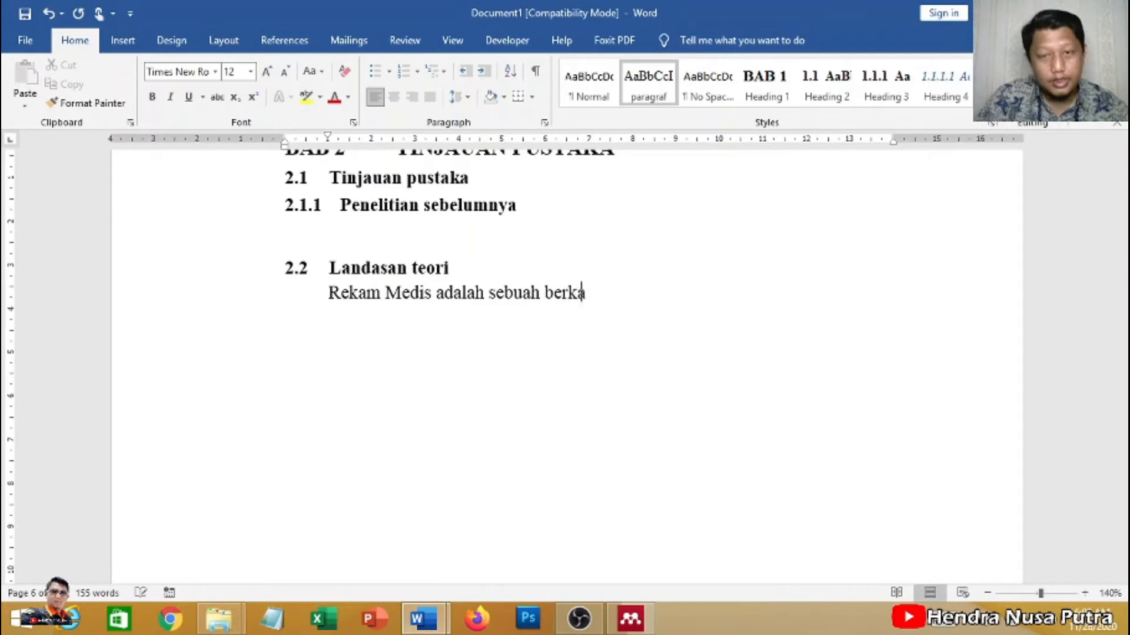
{"action": "type", "text": "s cat"}
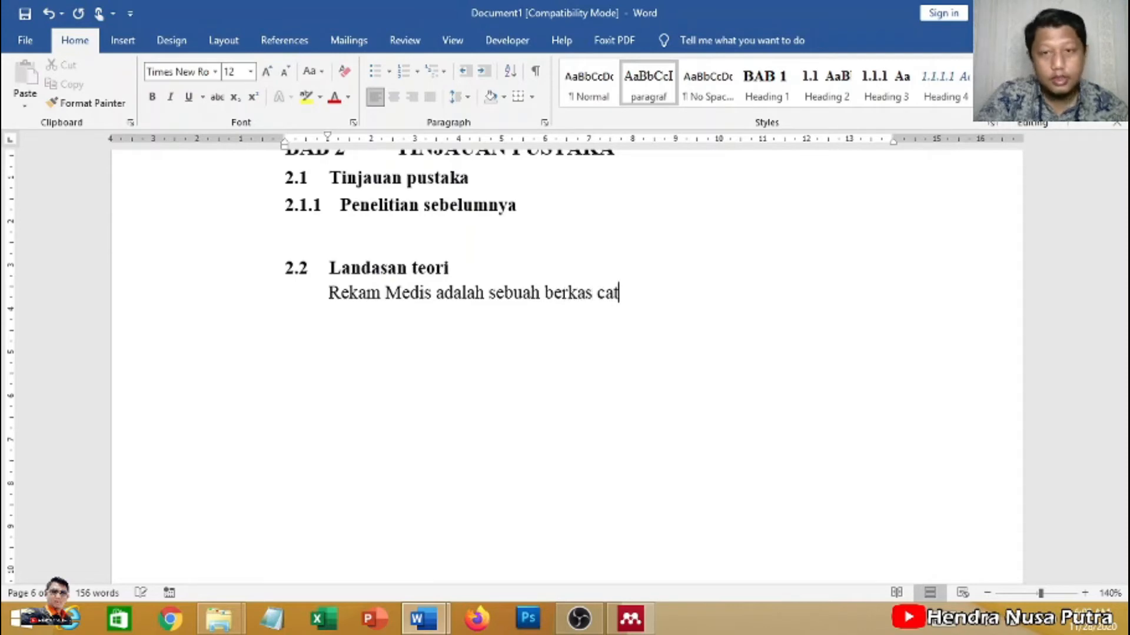
{"action": "type", "text": "a"}
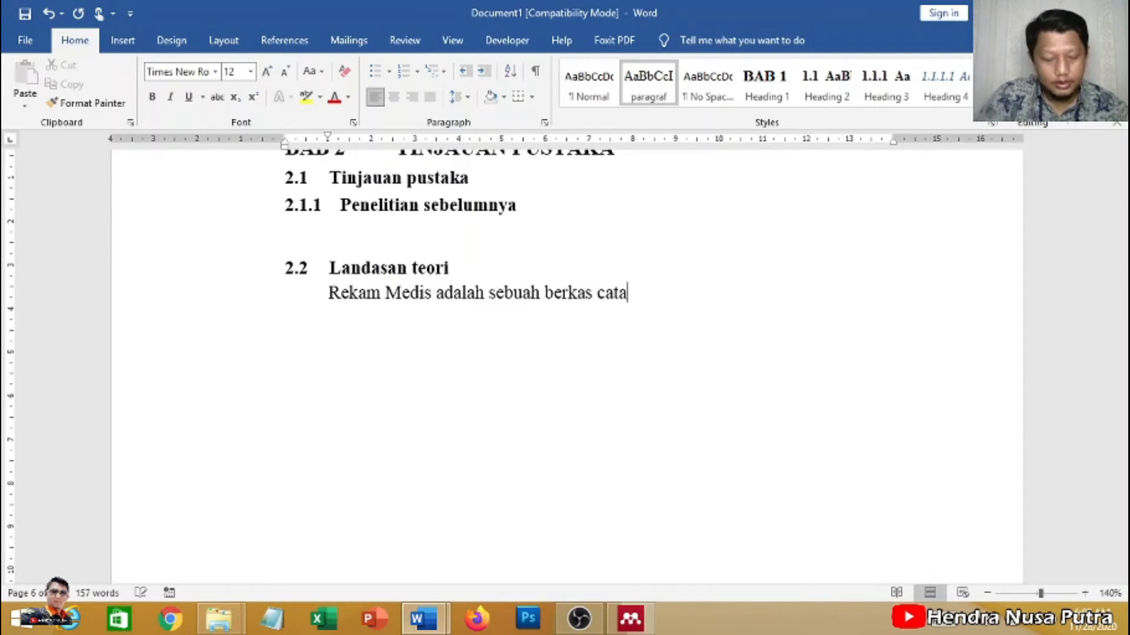
{"action": "type", "text": "tan dan dok"}
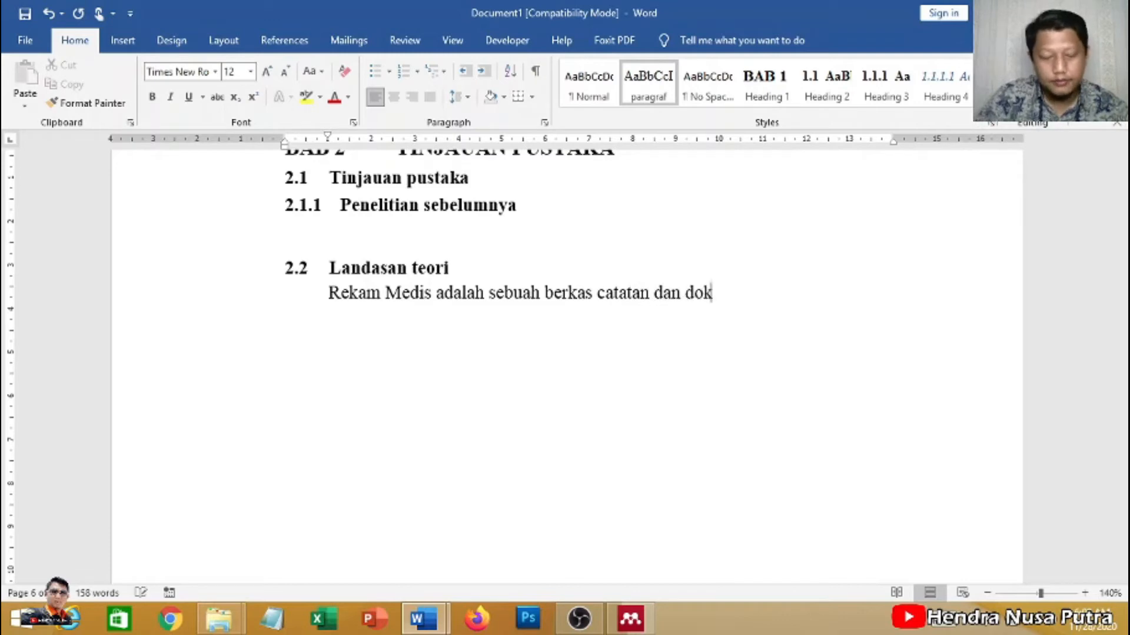
{"action": "type", "text": "umen yang"}
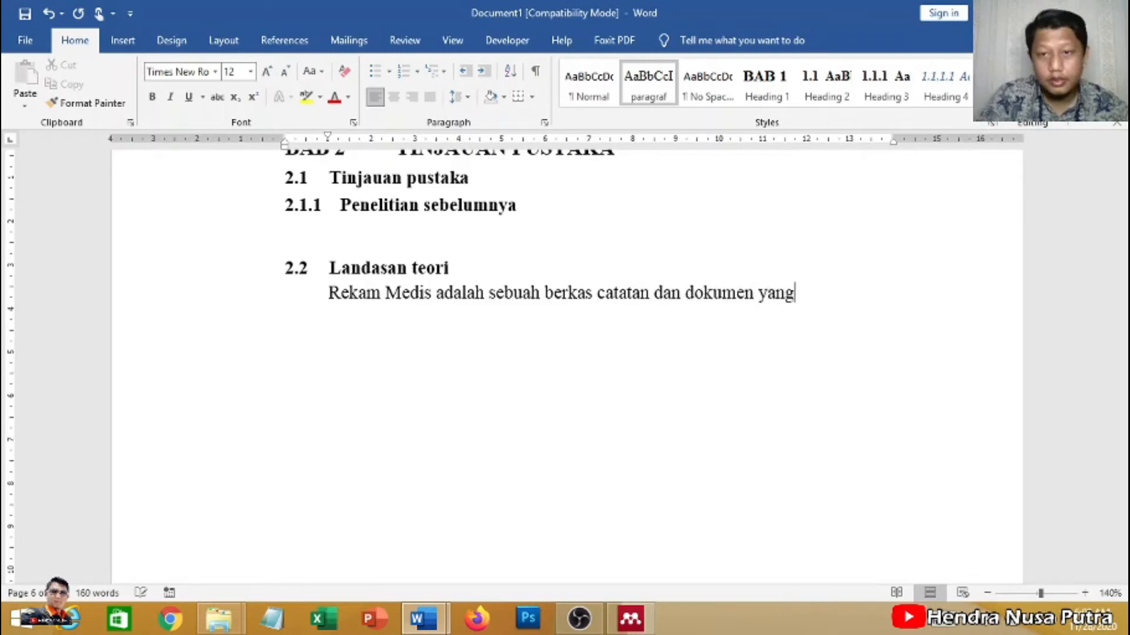
{"action": "type", "text": " berisik"}
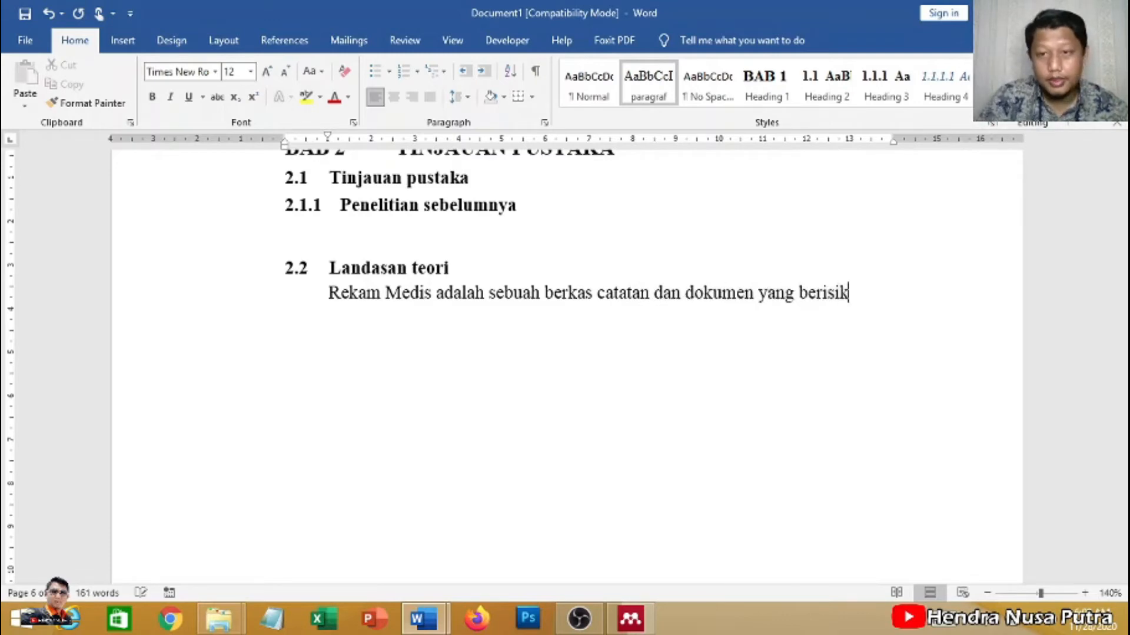
{"action": "type", "text": "an identif"}
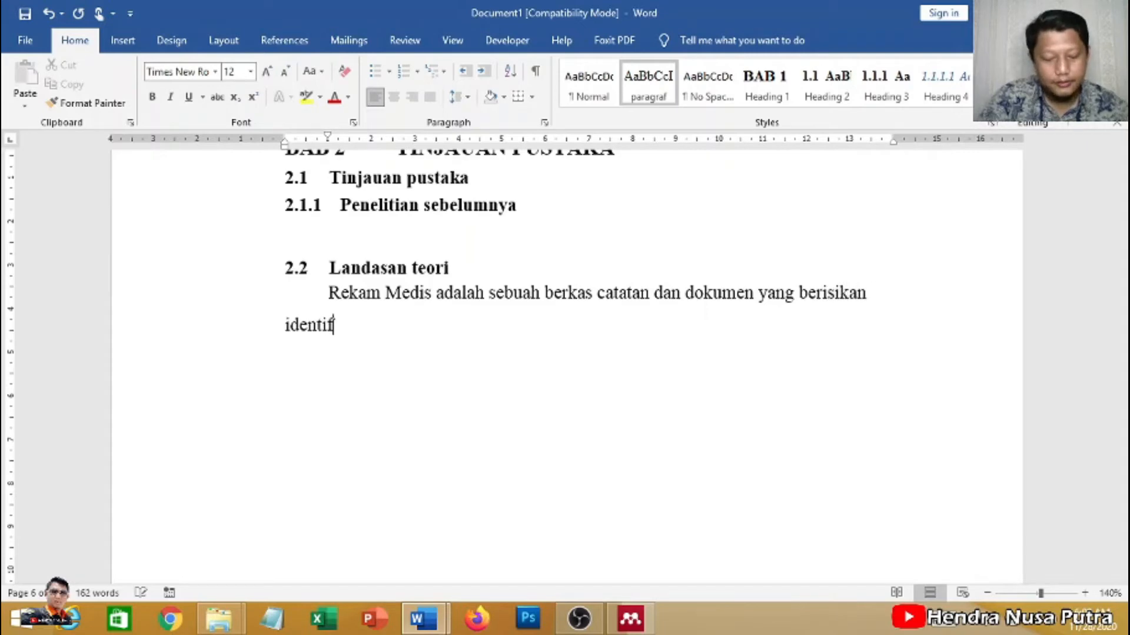
{"action": "type", "text": "ikasi pasien"}
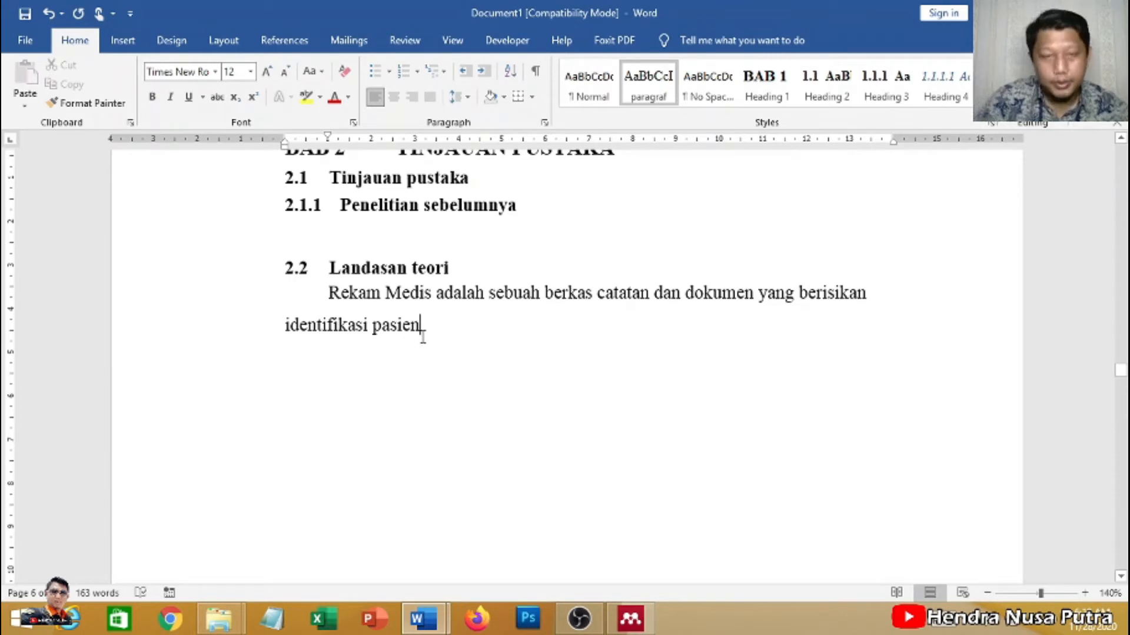
{"action": "type", "text": ".,."}
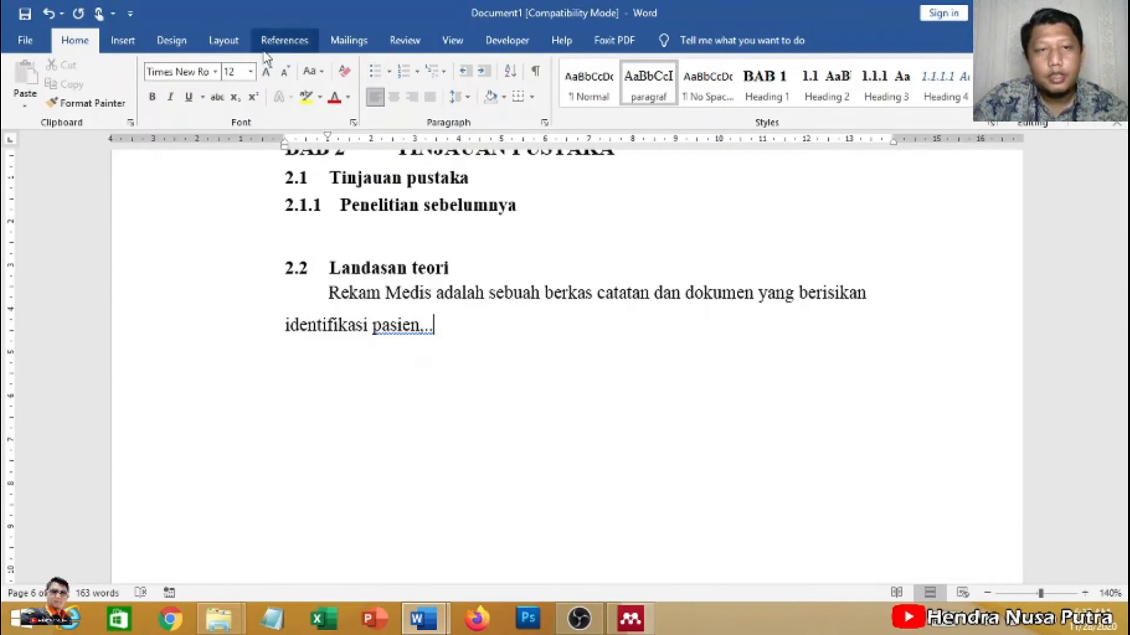
Switch to Mendeley Desktop to examine the reference documents available for citing, and return to the Word document.
{"action": "left_click", "coordinate": [295, 42]}
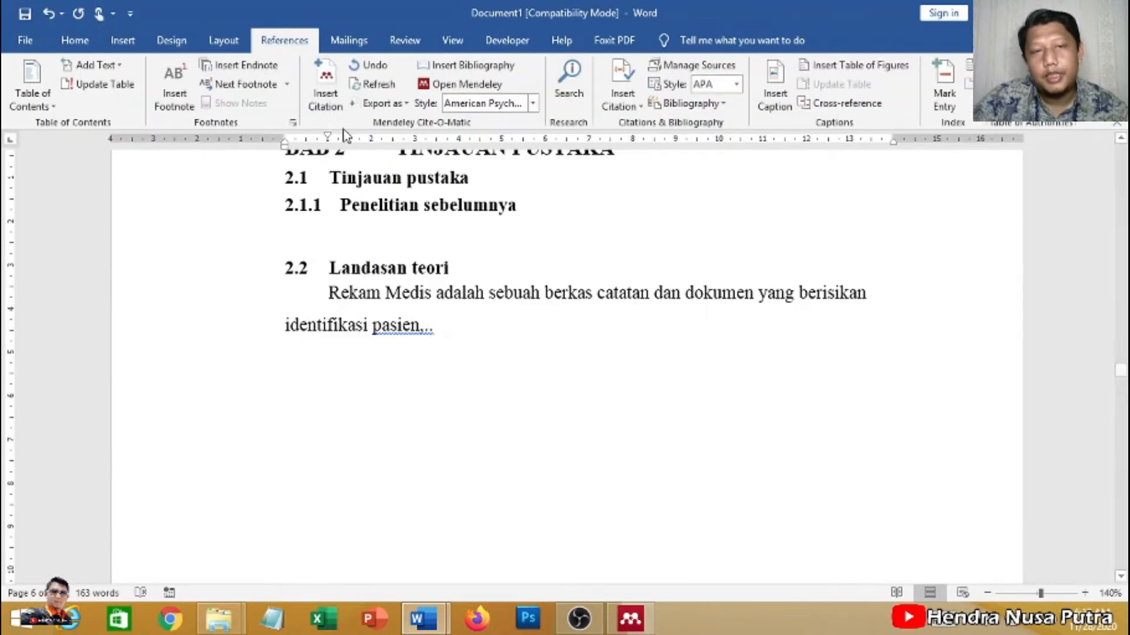
{"action": "left_click", "coordinate": [328, 109]}
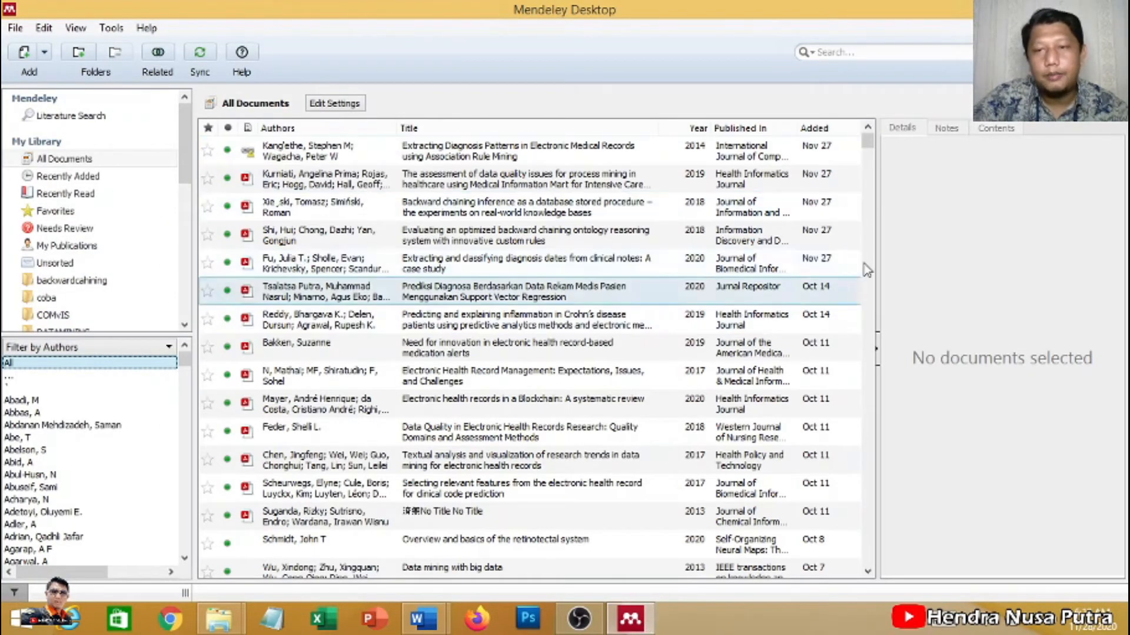
{"action": "scroll", "coordinate": [871, 150], "scroll_direction": "down", "scroll_amount": 3}
{"action": "scroll", "coordinate": [871, 150], "scroll_direction": "up", "scroll_amount": 3}
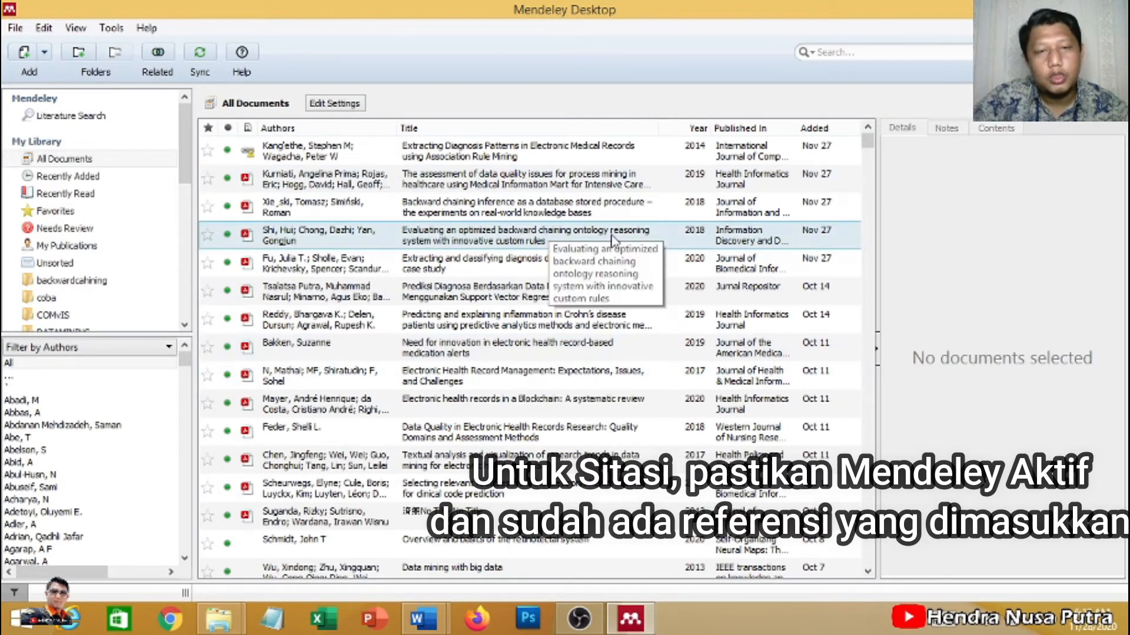
{"action": "left_click", "coordinate": [446, 615]}
{"action": "mouse_move", "coordinate": [316, 547]}
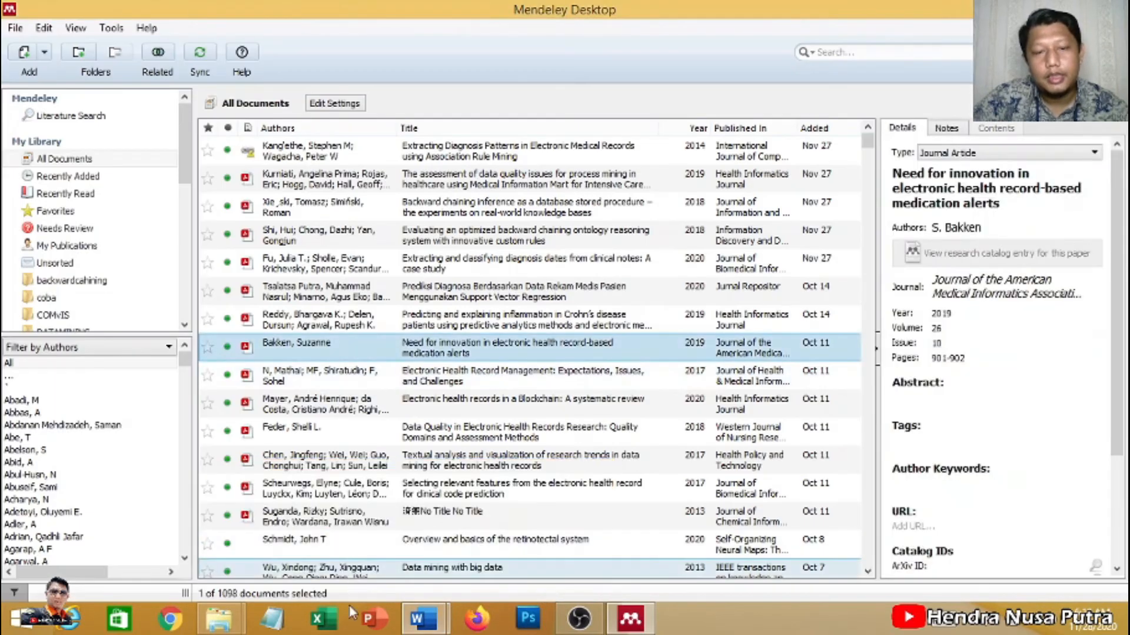
{"action": "left_click", "coordinate": [422, 618]}
{"action": "left_click", "coordinate": [353, 530]}
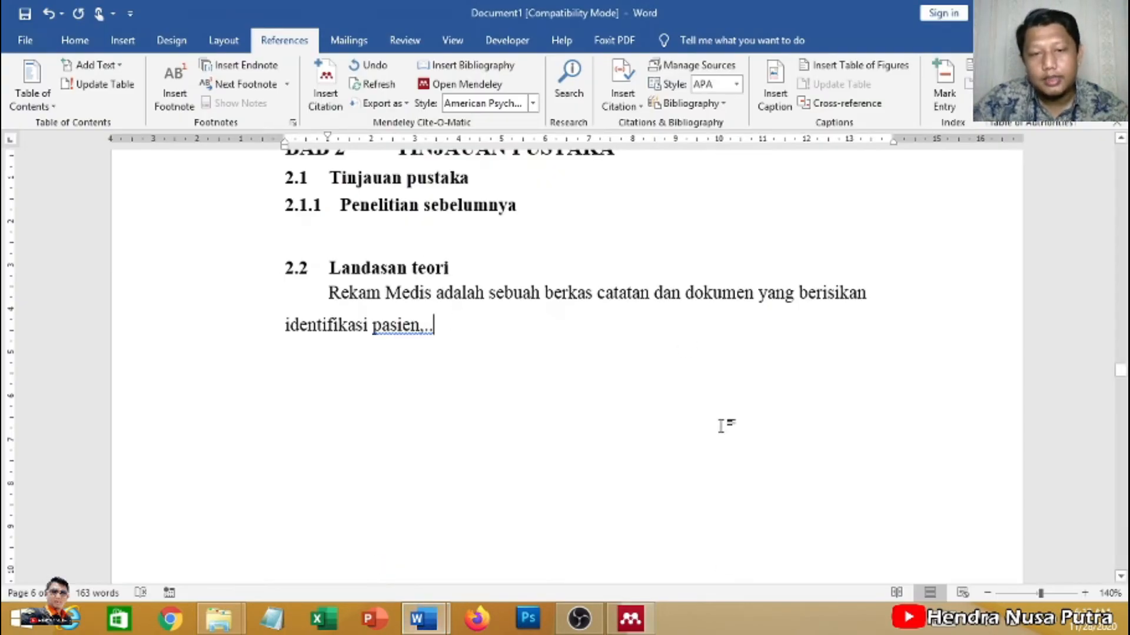
{"action": "key", "text": "alt+Tab"}
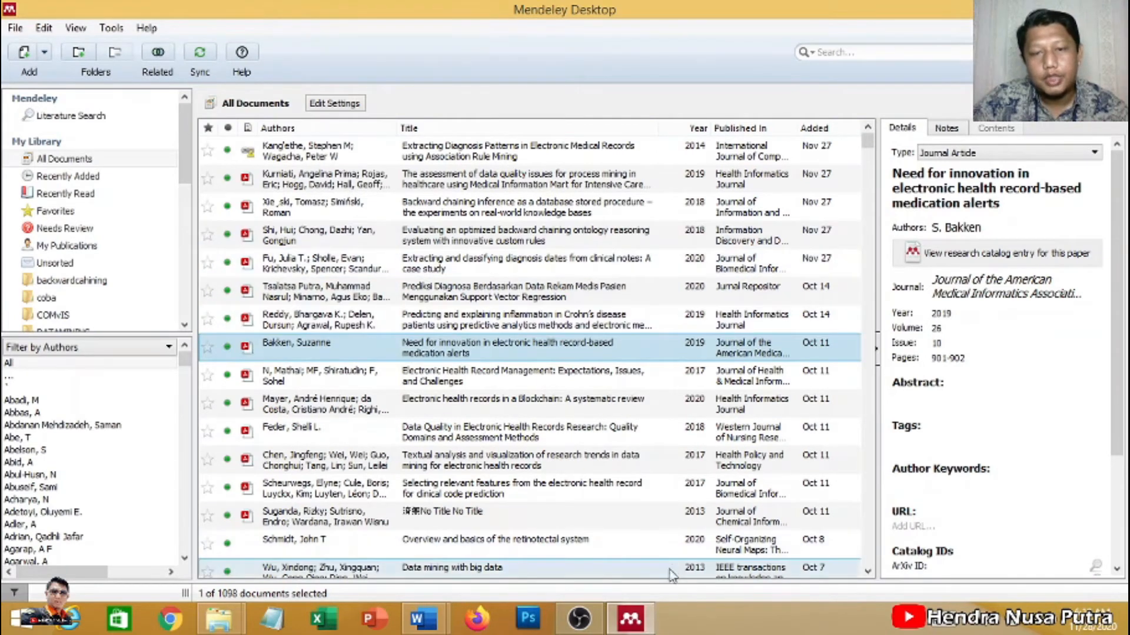
{"action": "left_click", "coordinate": [440, 627]}
{"action": "left_click", "coordinate": [389, 524]}
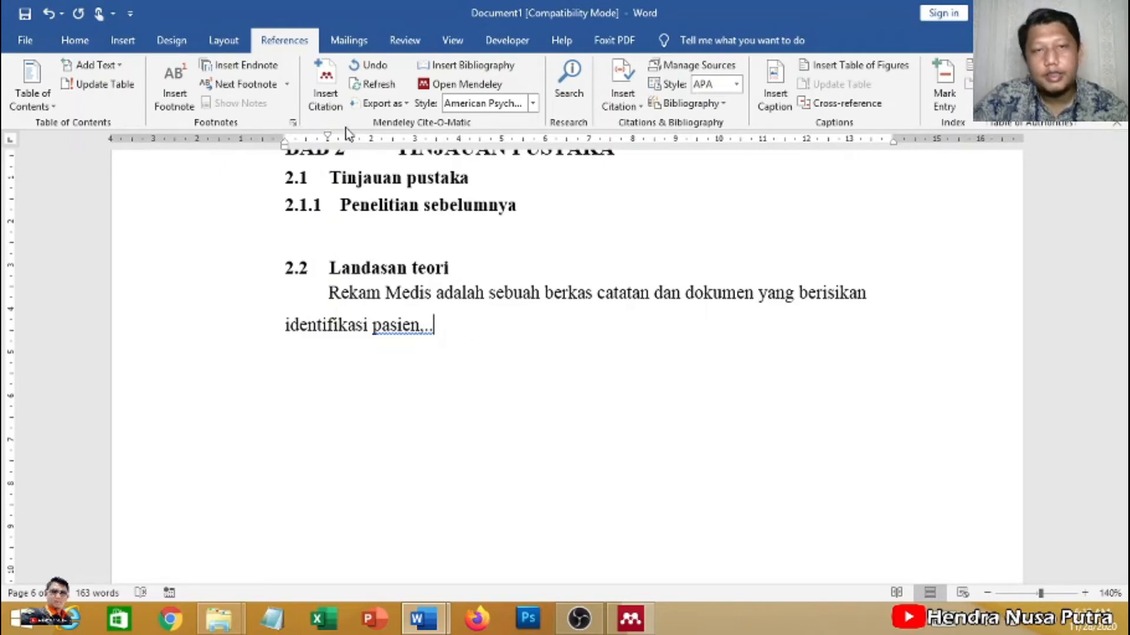
Search Mendeley for "rekam medis" and cite the 2019 article "Analisis Rekam Medis Elektornik Rawat Jalan di Semen Padang Hospital" after the sentence, ending the paragraph.
{"action": "left_click", "coordinate": [327, 105]}
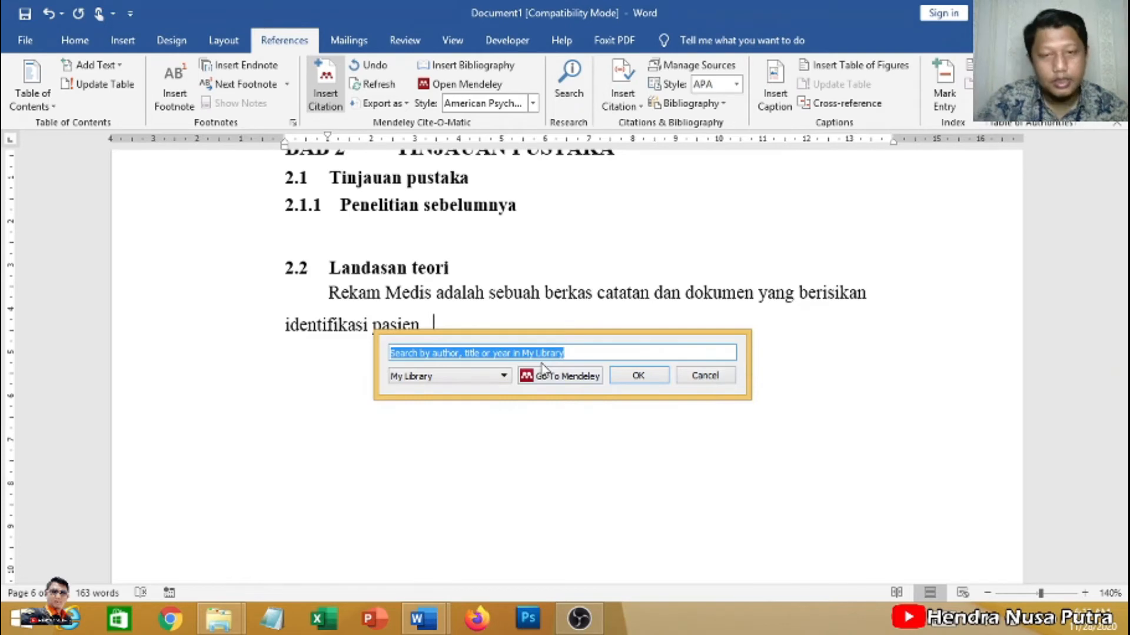
{"action": "type", "text": "rek"}
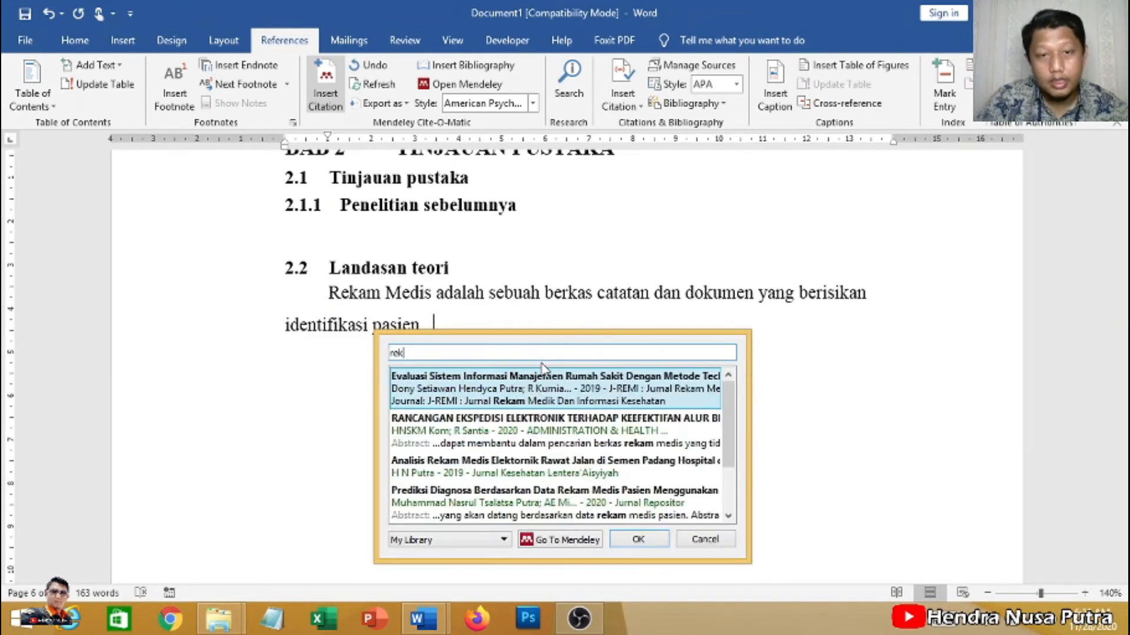
{"action": "type", "text": "am medis"}
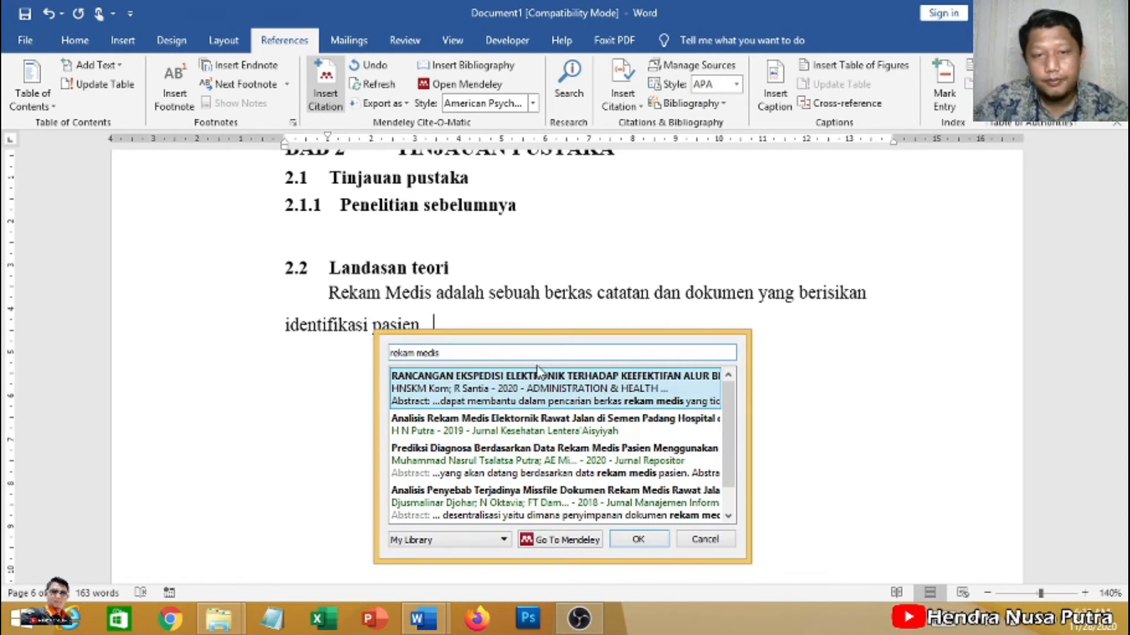
{"action": "left_click", "coordinate": [541, 431]}
{"action": "left_click", "coordinate": [645, 381]}
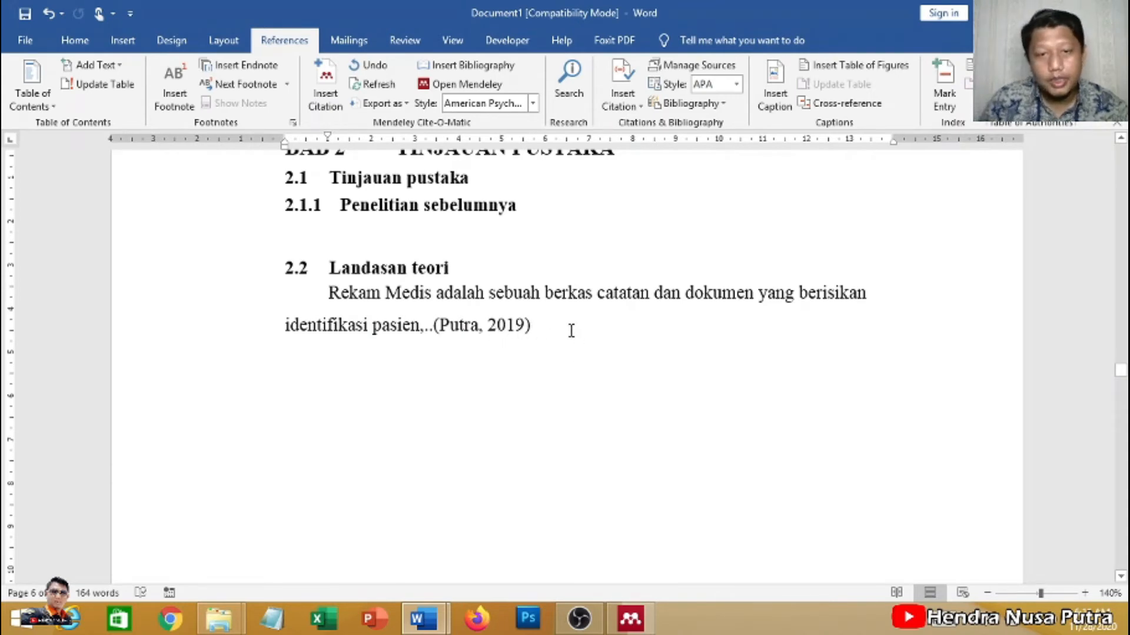
{"action": "key", "text": "Return"}
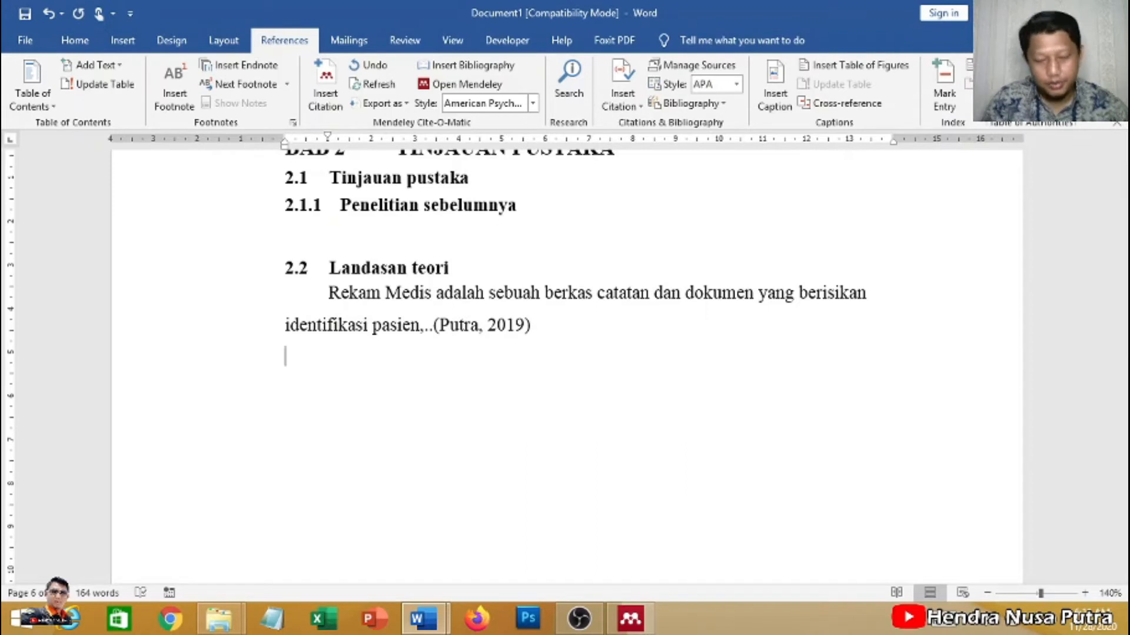
Write "Rumah sakit adalah layanan bagi pasien rawat jalan dan rawat inap yang melakukan pelayanan optimal kepada pasien" as the second paragraph under 2.2 Landasan teori.
{"action": "type", "text": "rumah "}
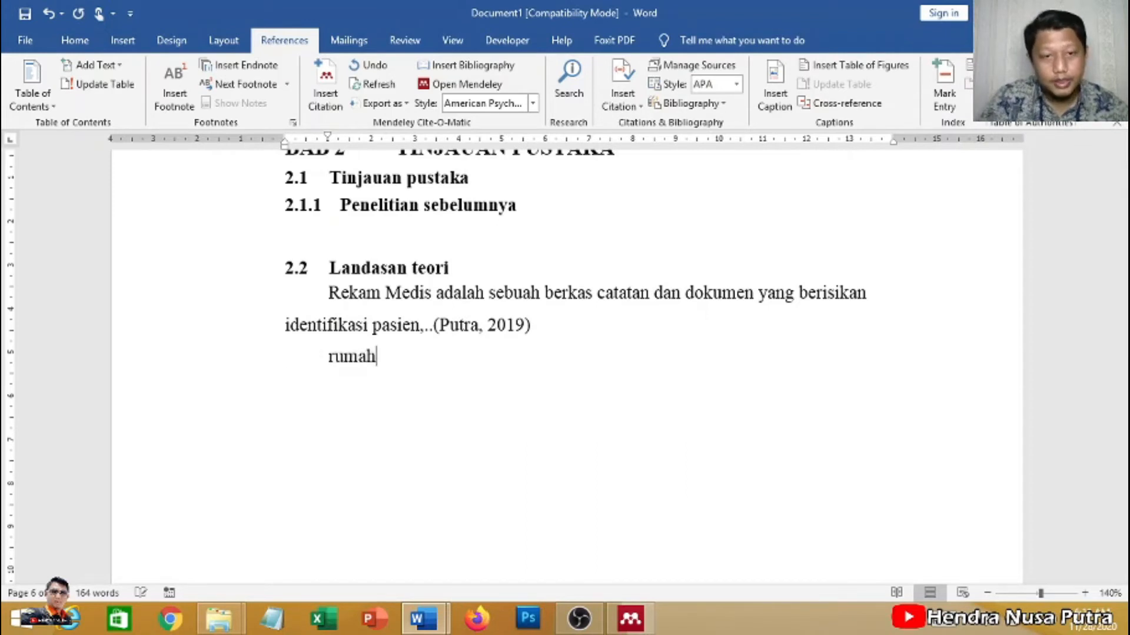
{"action": "type", "text": "sakit "}
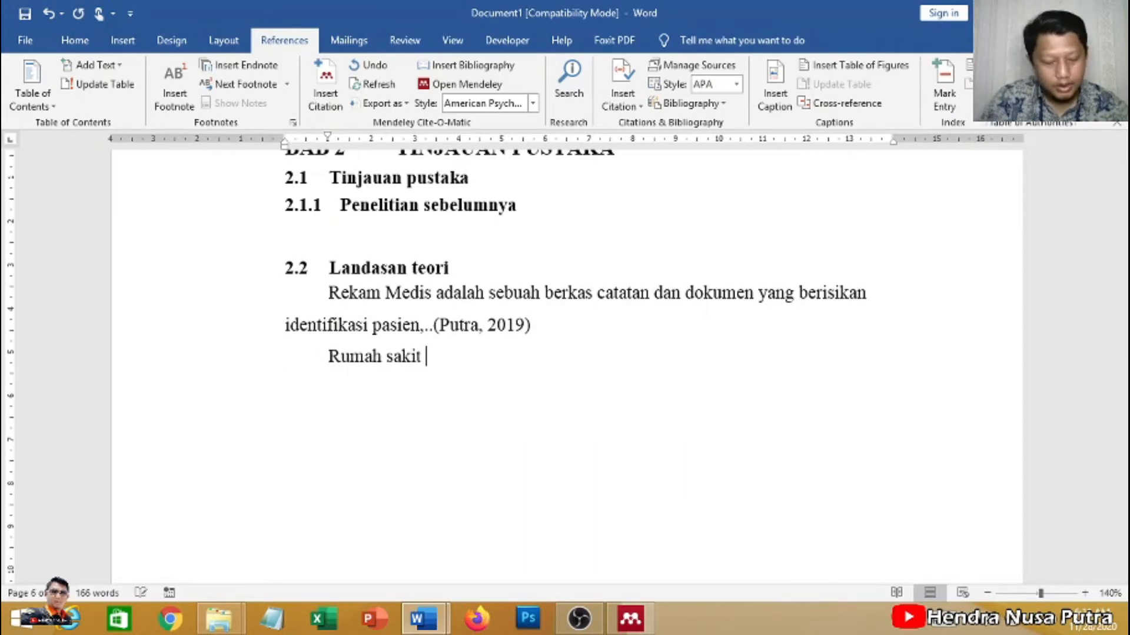
{"action": "type", "text": "adalah"}
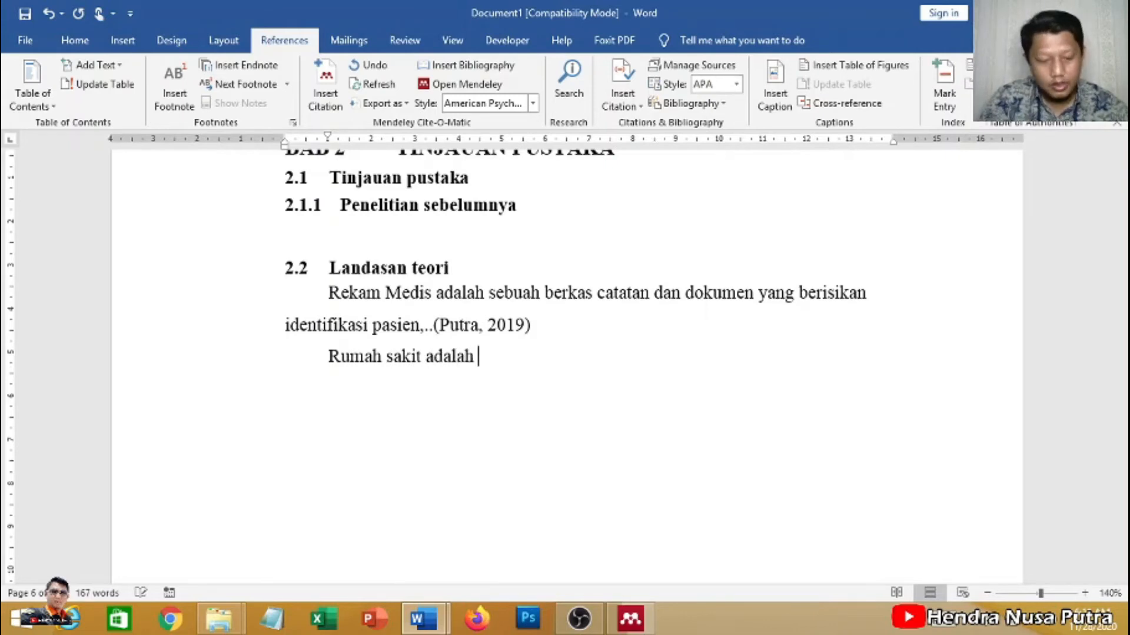
{"action": "type", "text": " laya"}
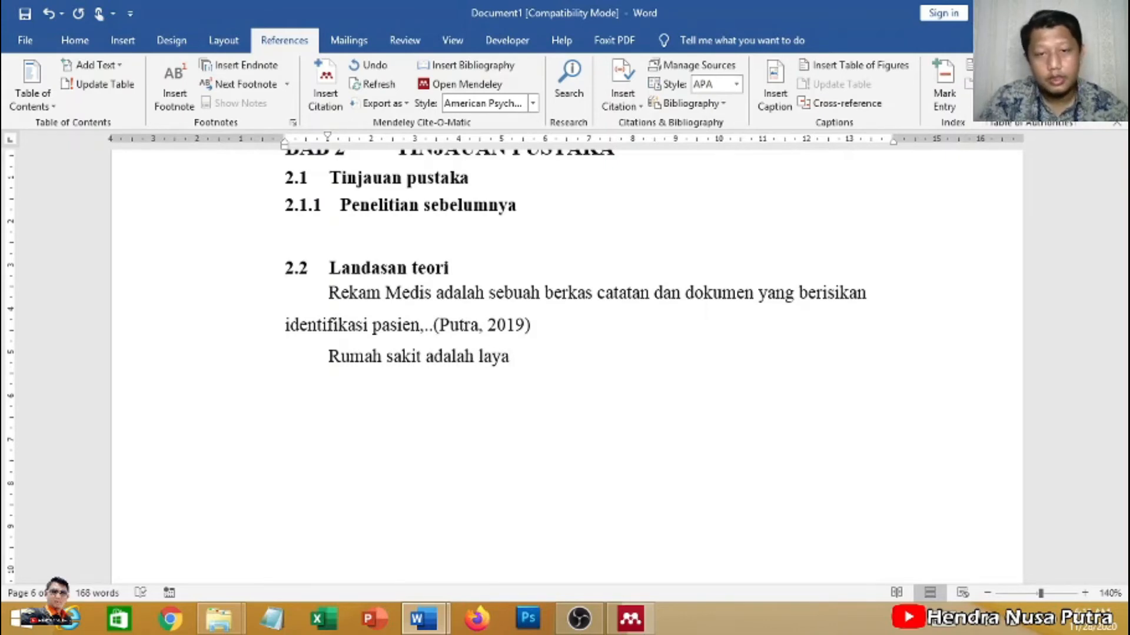
{"action": "type", "text": "nan bag"}
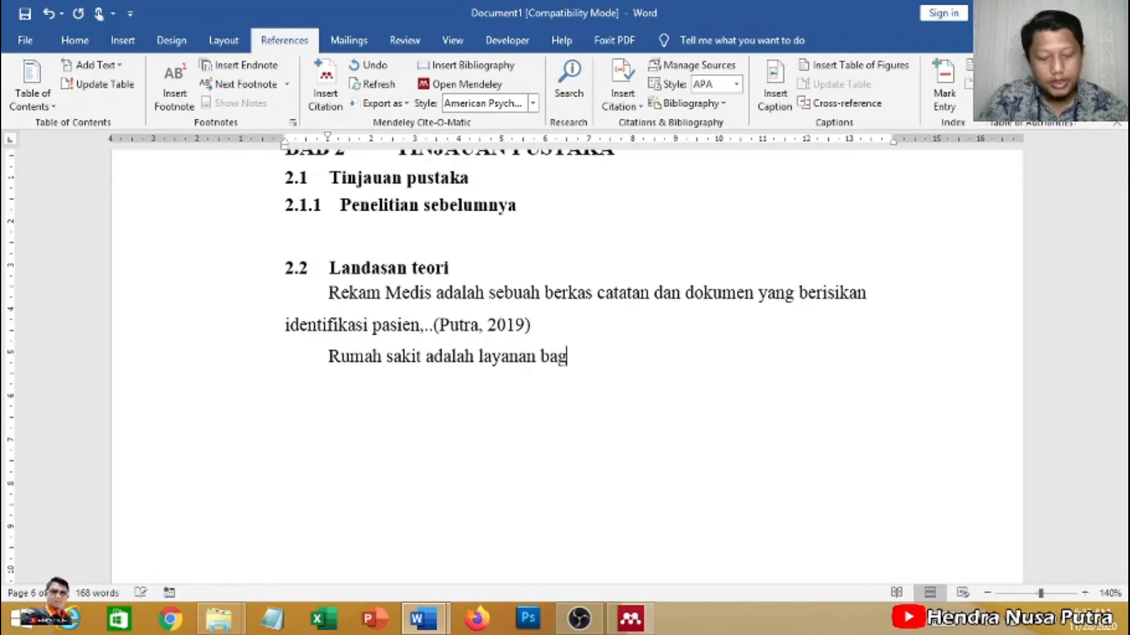
{"action": "type", "text": "i pasien "}
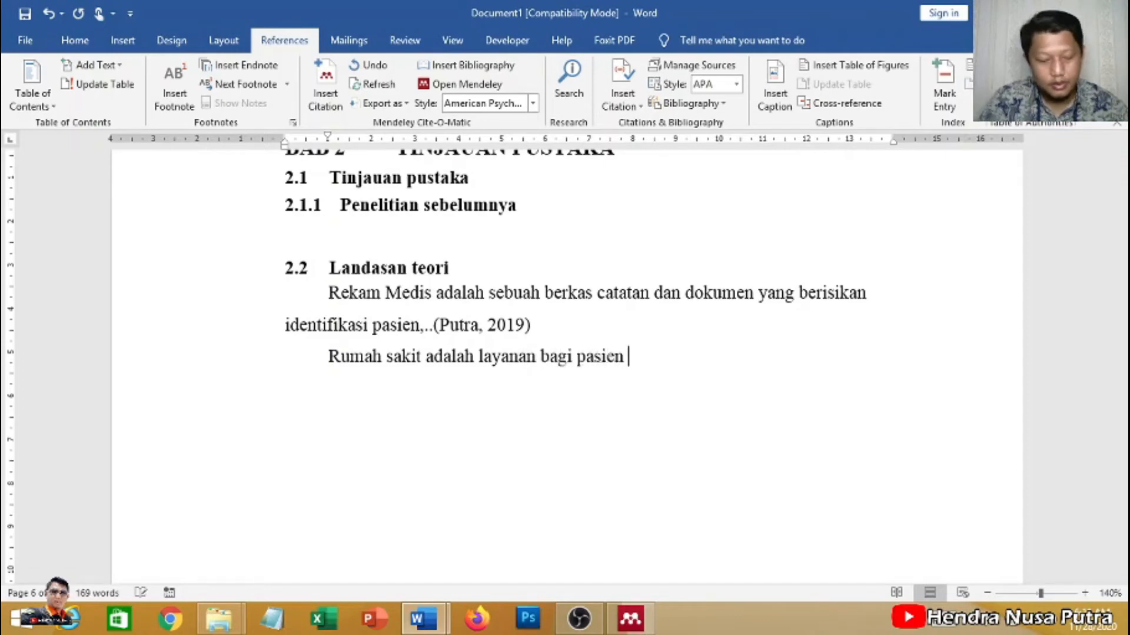
{"action": "type", "text": "rawat j"}
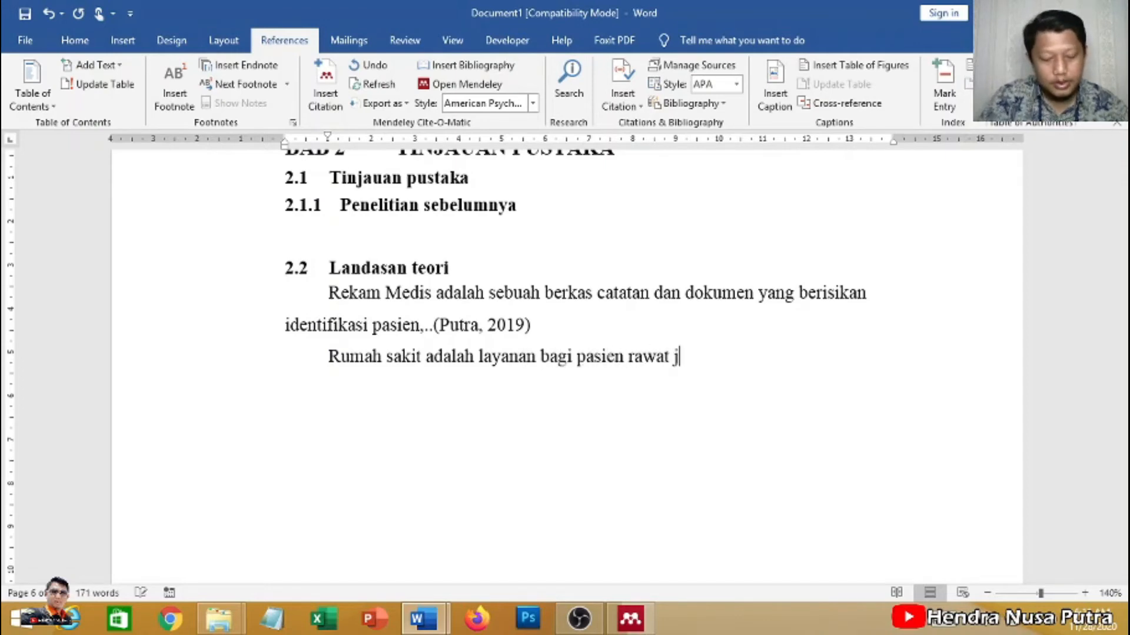
{"action": "type", "text": "alan dan r"}
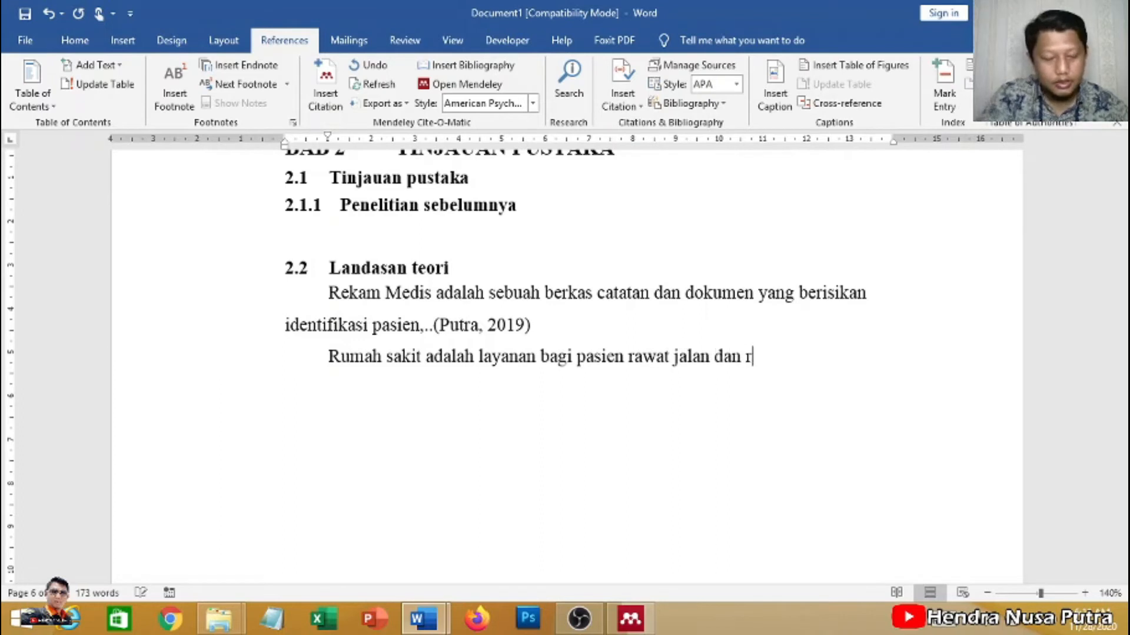
{"action": "type", "text": "awat"}
{"action": "type", "text": "ina"}
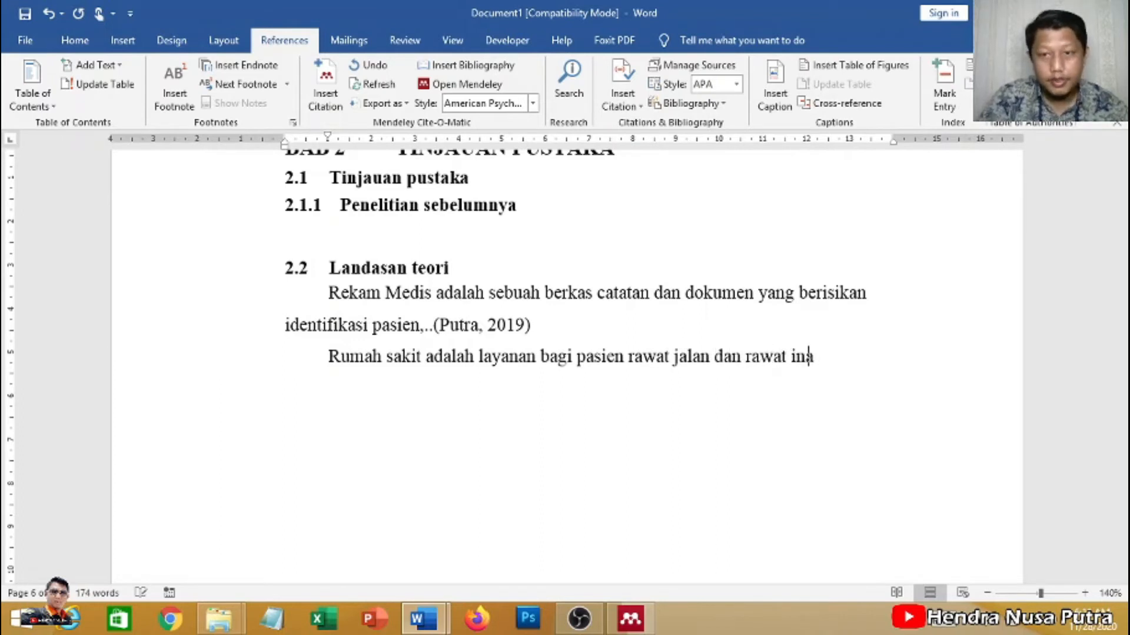
{"action": "type", "text": "p yang"}
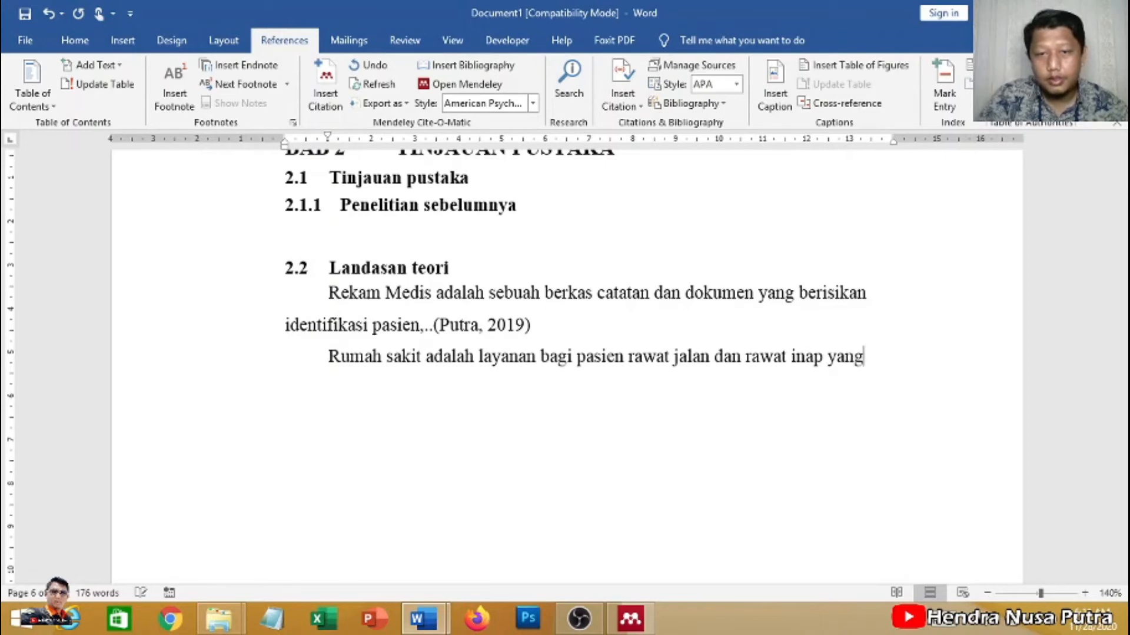
{"action": "type", "text": " melakukan"}
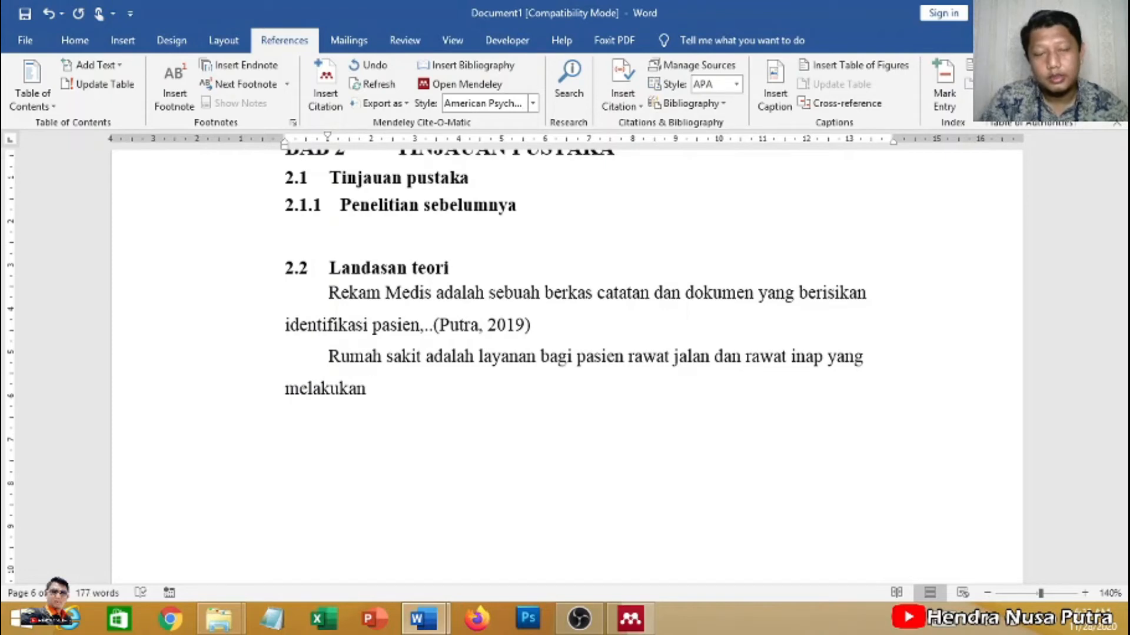
{"action": "type", "text": " pel"}
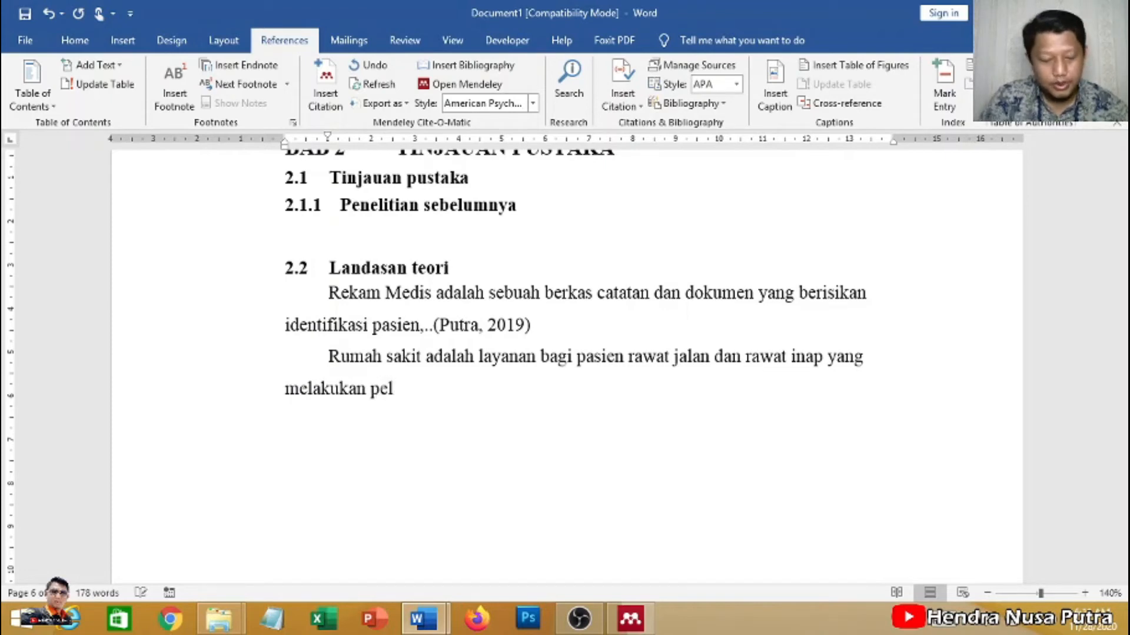
{"action": "type", "text": "aya"}
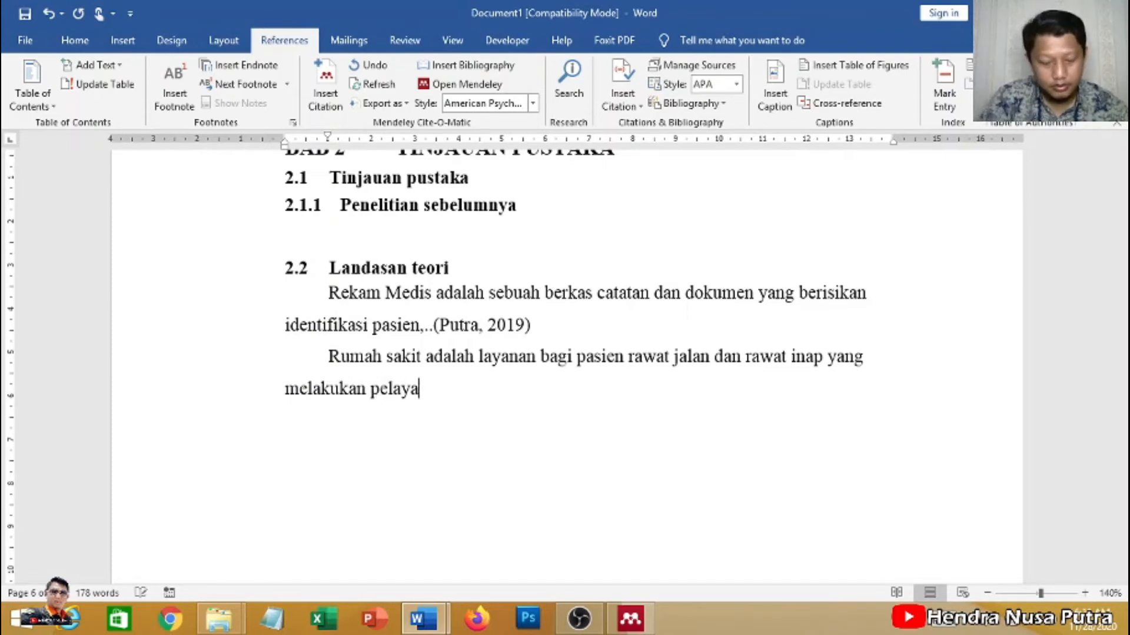
{"action": "type", "text": "nan optimal"}
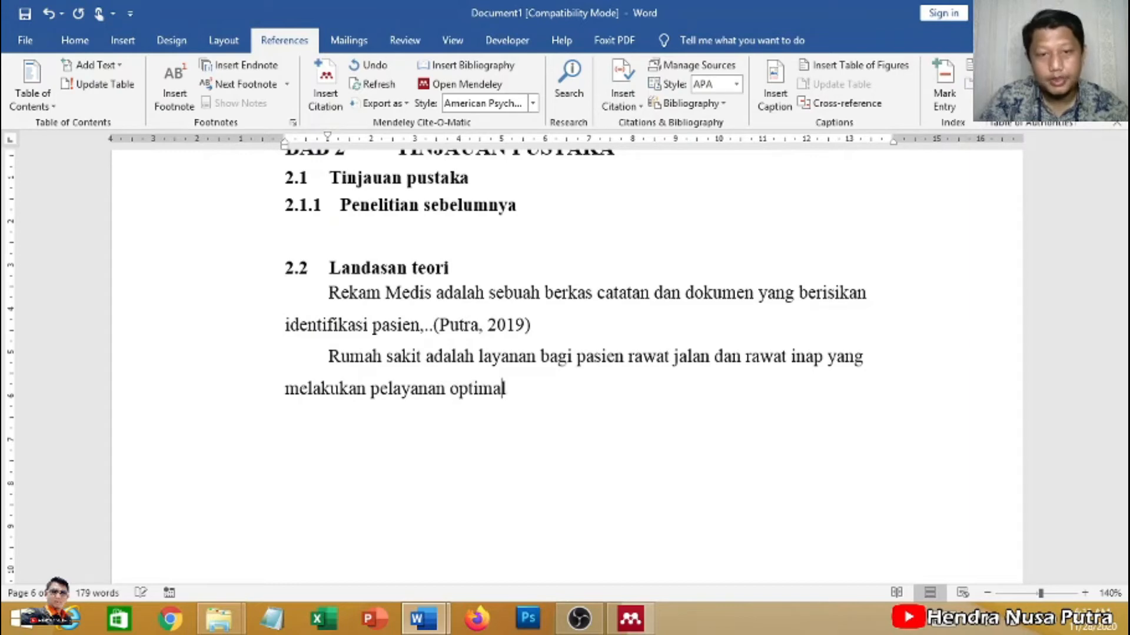
{"action": "type", "text": " kepada "}
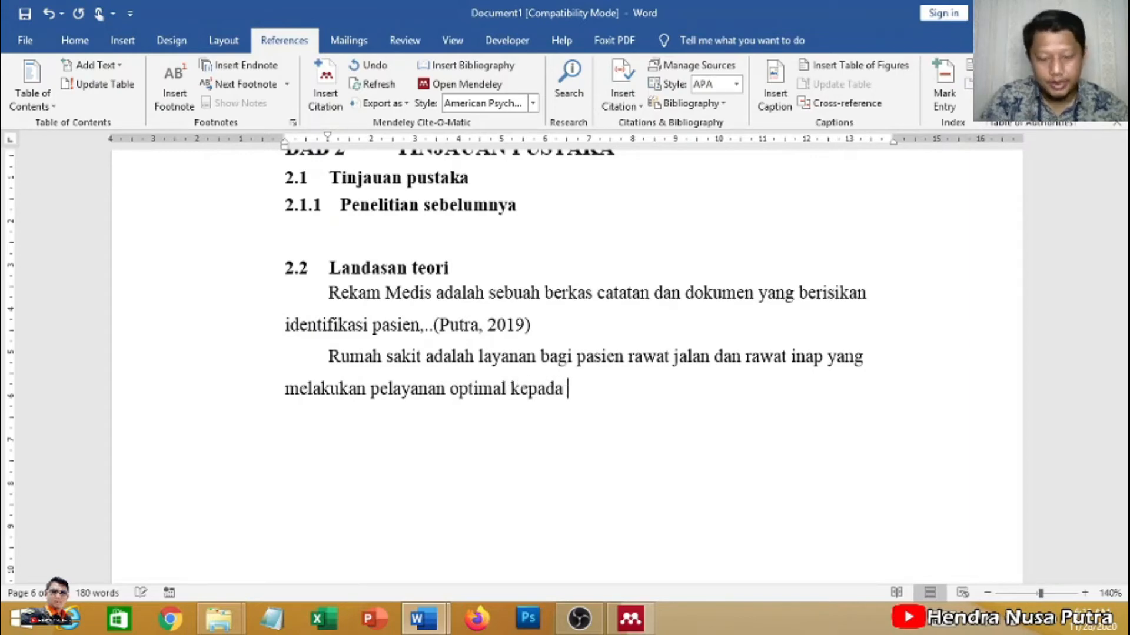
{"action": "type", "text": "pasien"}
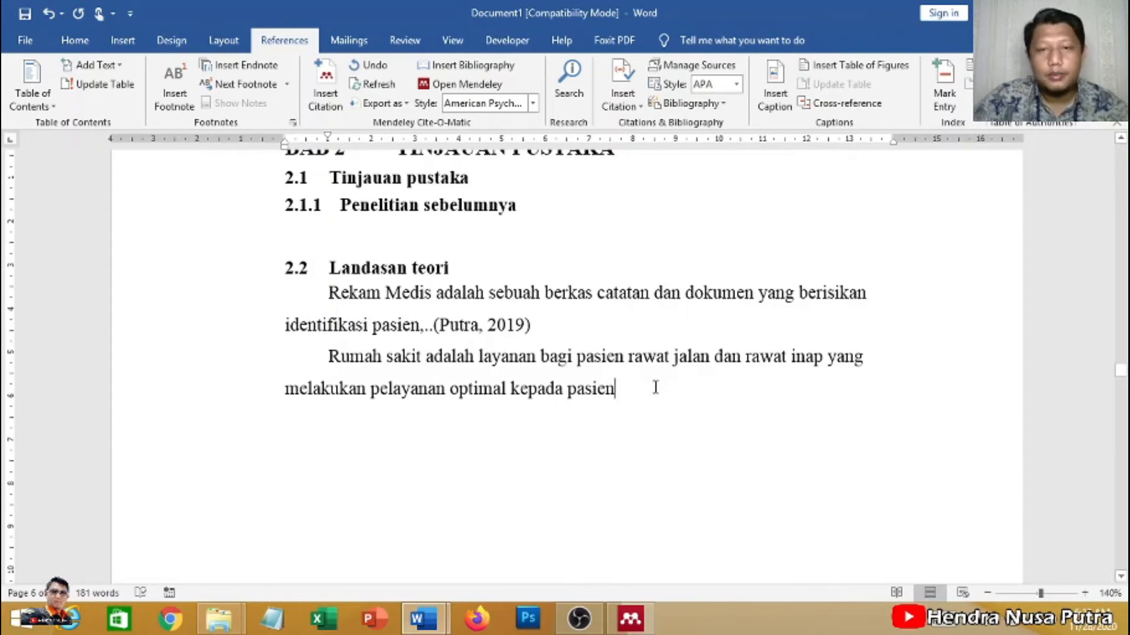
{"action": "scroll", "coordinate": [443, 308], "scroll_direction": "up", "scroll_amount": 3}
{"action": "scroll", "coordinate": [607, 386], "scroll_direction": "down", "scroll_amount": 3}
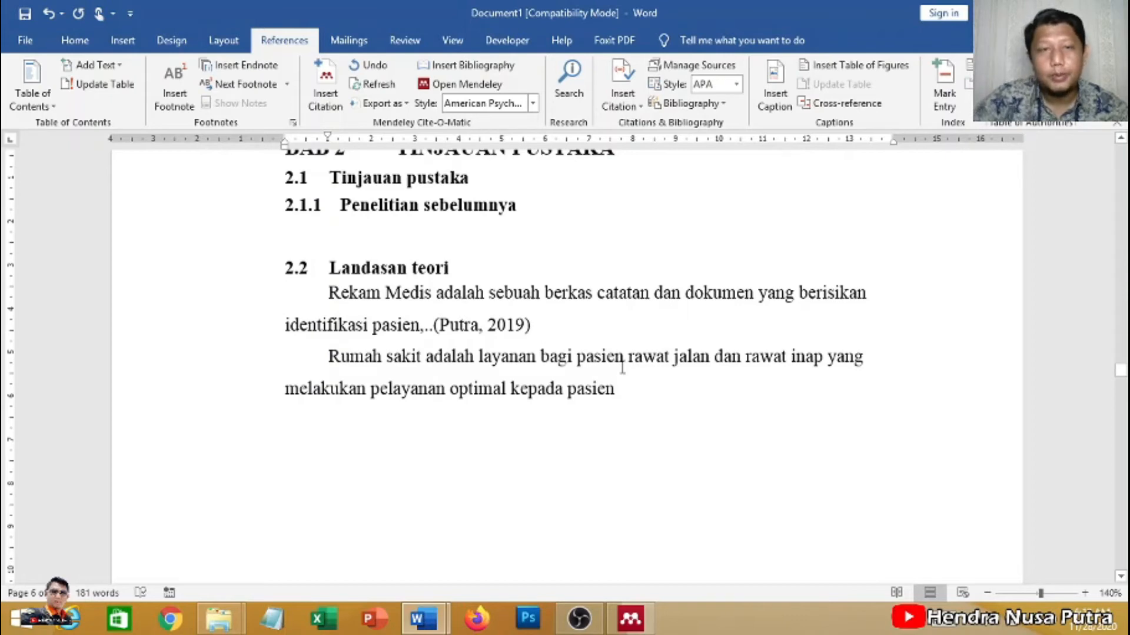
Search Mendeley for "rumah" and cite the 2019 article "Evaluasi Sistem Informasi Manajemen Rumah Sakit" at the end of the Rumah sakit paragraph.
{"action": "left_click", "coordinate": [325, 94]}
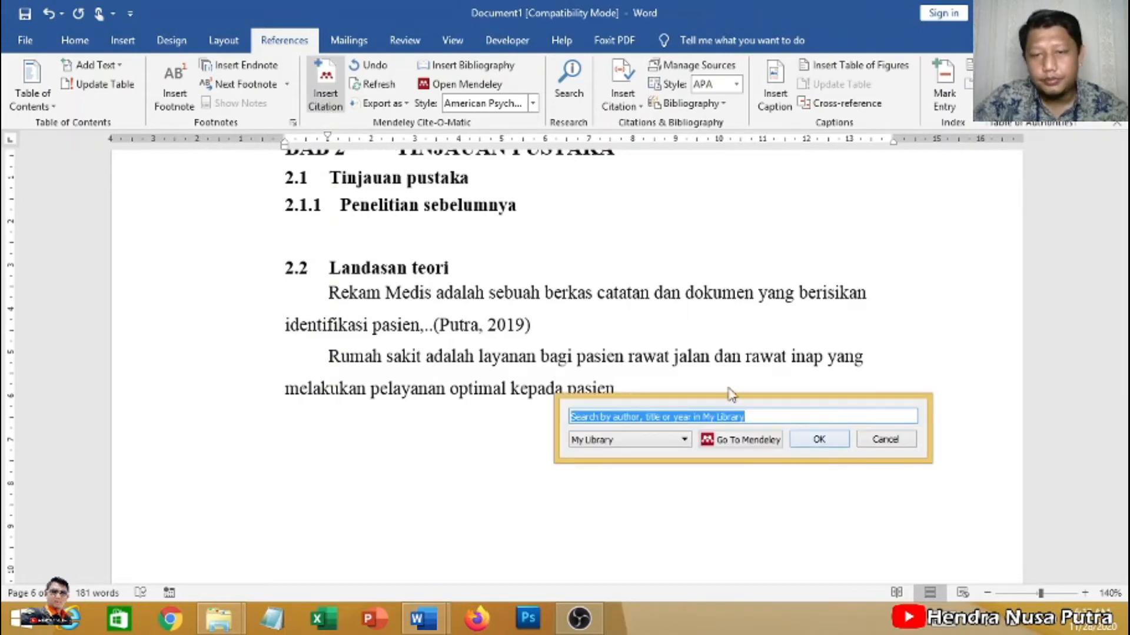
{"action": "type", "text": "rel"}
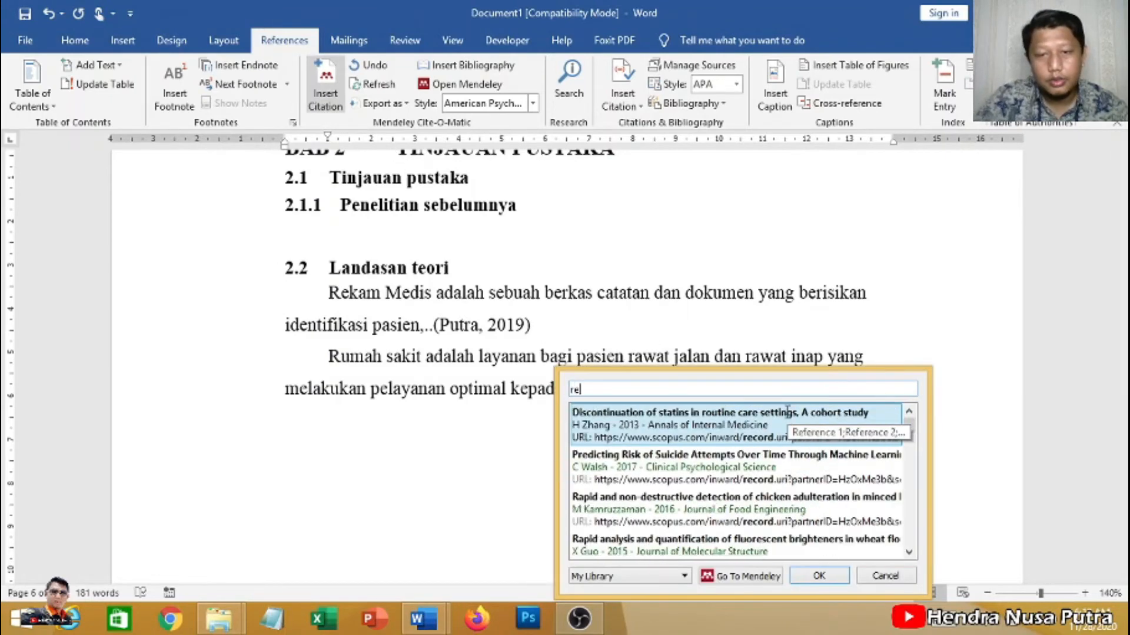
{"action": "key", "text": "BackSpace"}
{"action": "key", "text": "BackSpace"}
{"action": "type", "text": "rumah"}
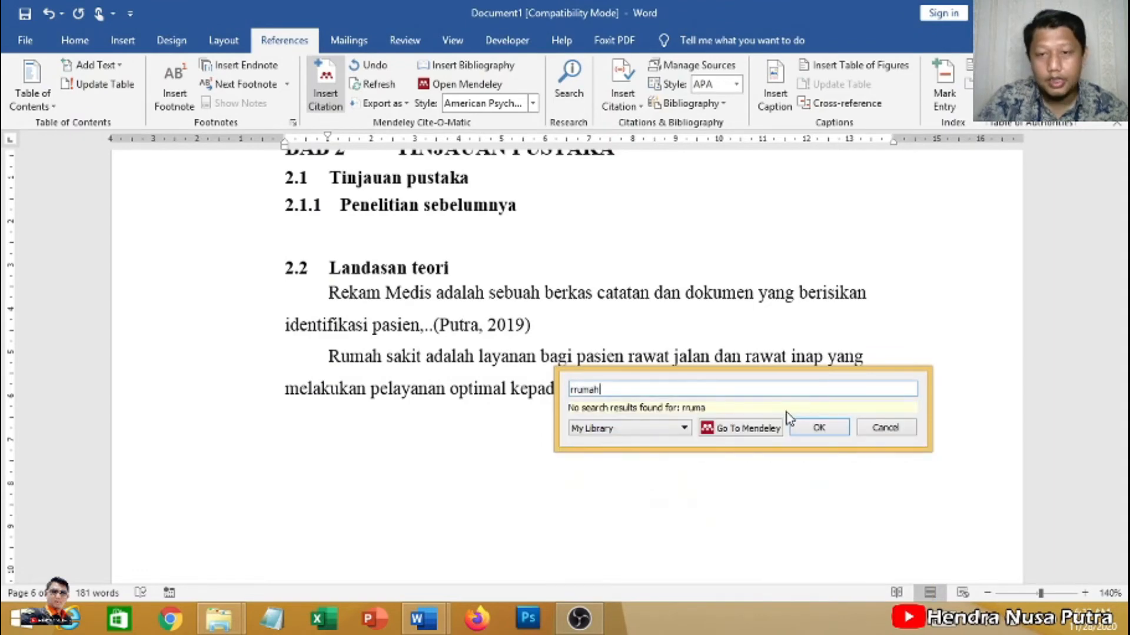
{"action": "key", "text": "BackSpace"}
{"action": "key", "text": "BackSpace"}
{"action": "key", "text": "BackSpace"}
{"action": "key", "text": "BackSpace"}
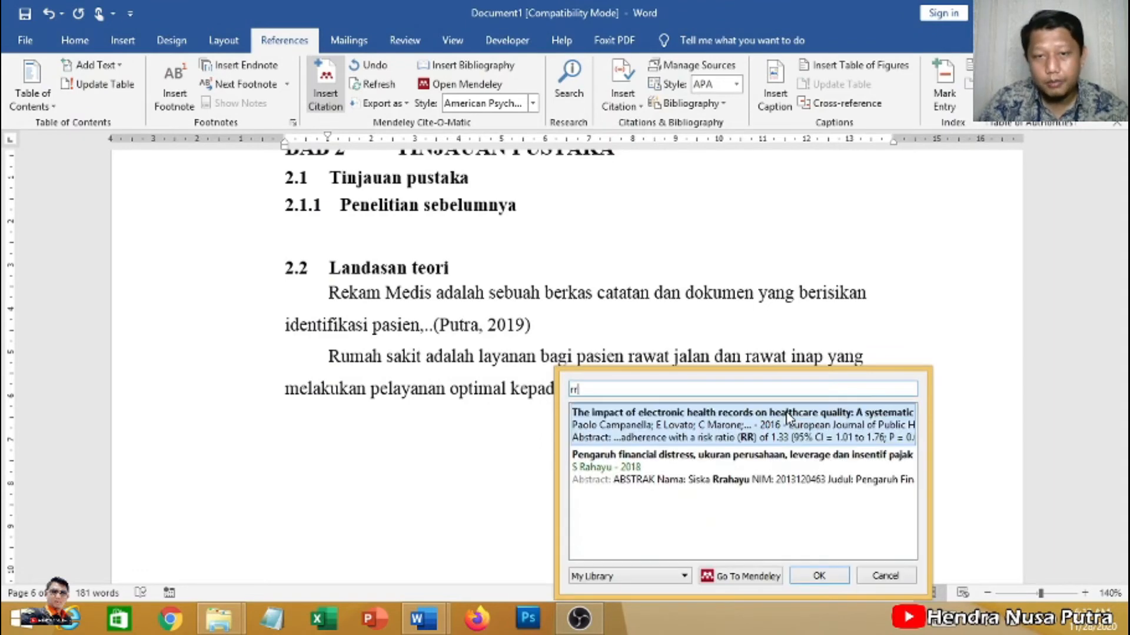
{"action": "key", "text": "BackSpace"}
{"action": "type", "text": "umah"}
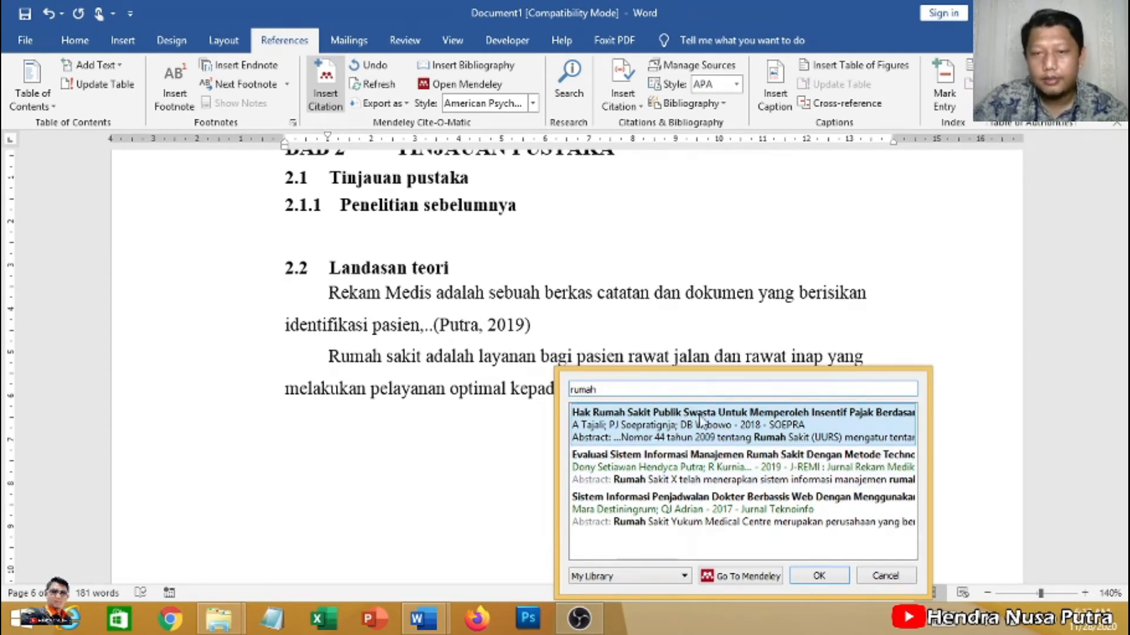
{"action": "left_click", "coordinate": [654, 465]}
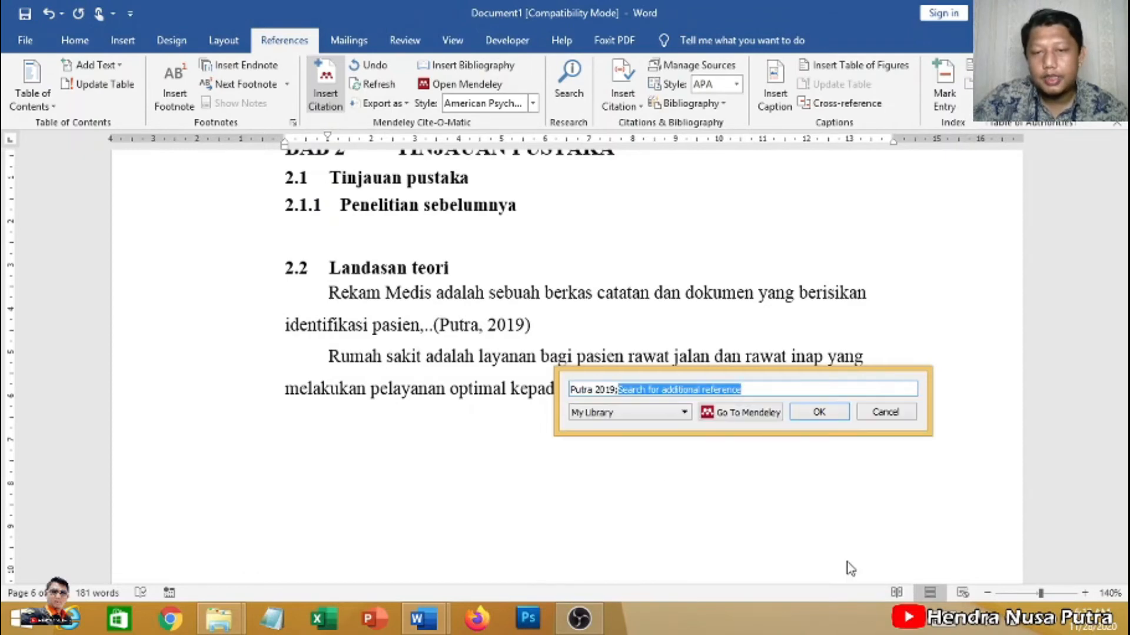
{"action": "left_click", "coordinate": [824, 413]}
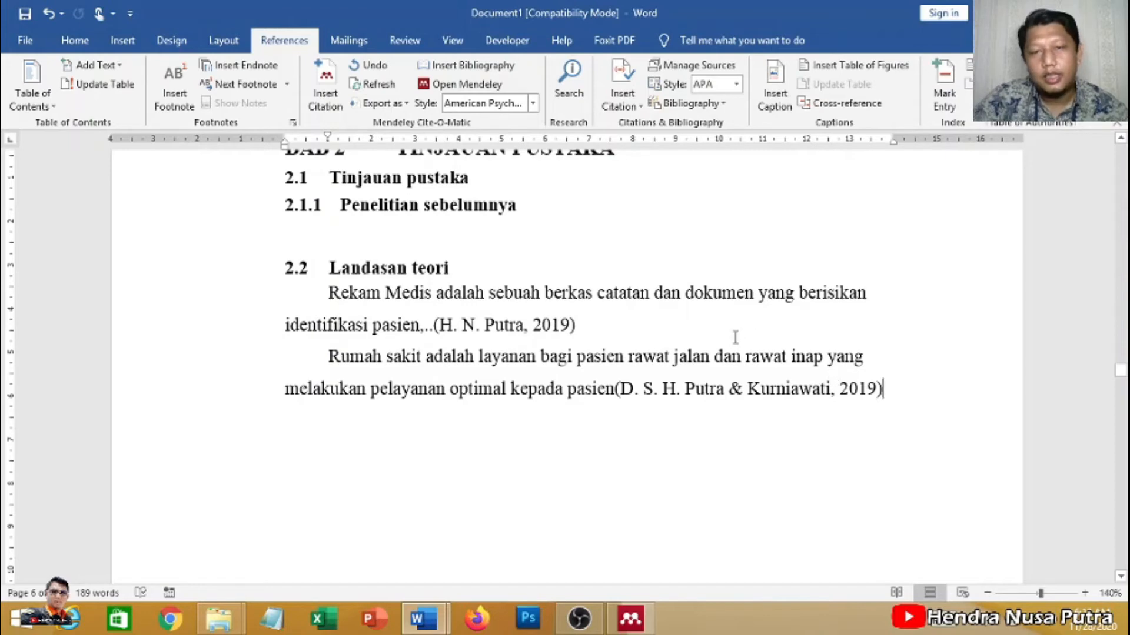
Examine the in-text citations of the two paragraphs under 2.2 Landasan teori.
{"action": "scroll", "coordinate": [723, 334], "scroll_direction": "down", "scroll_amount": 2}
{"action": "scroll", "coordinate": [701, 331], "scroll_direction": "down", "scroll_amount": 3}
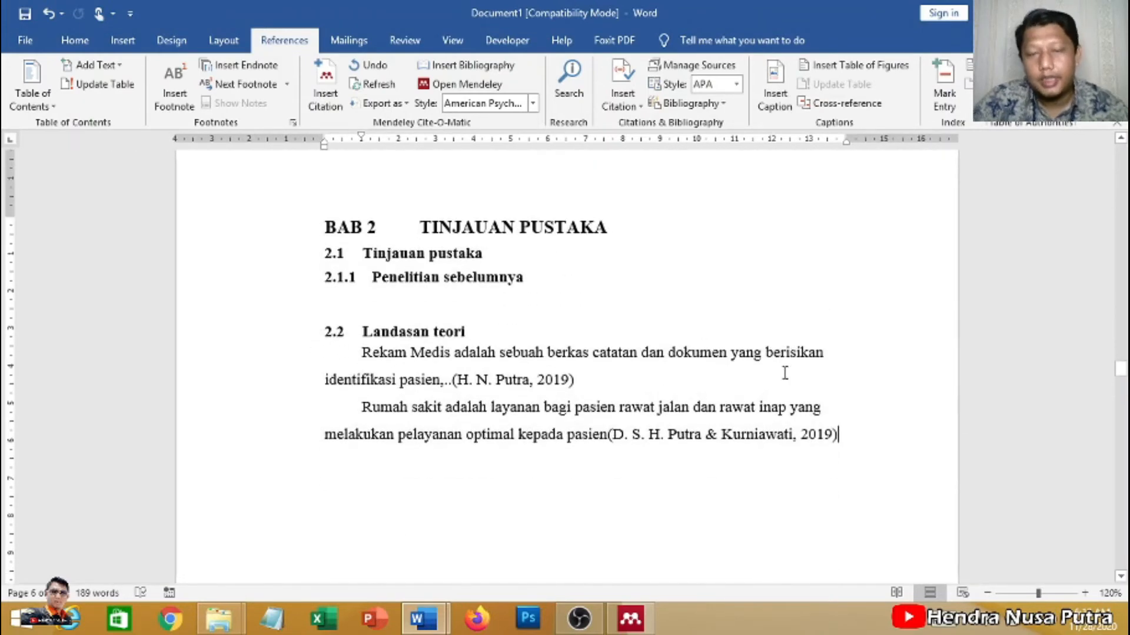
{"action": "left_click", "coordinate": [474, 367]}
{"action": "scroll", "coordinate": [835, 377], "scroll_direction": "down", "scroll_amount": 3}
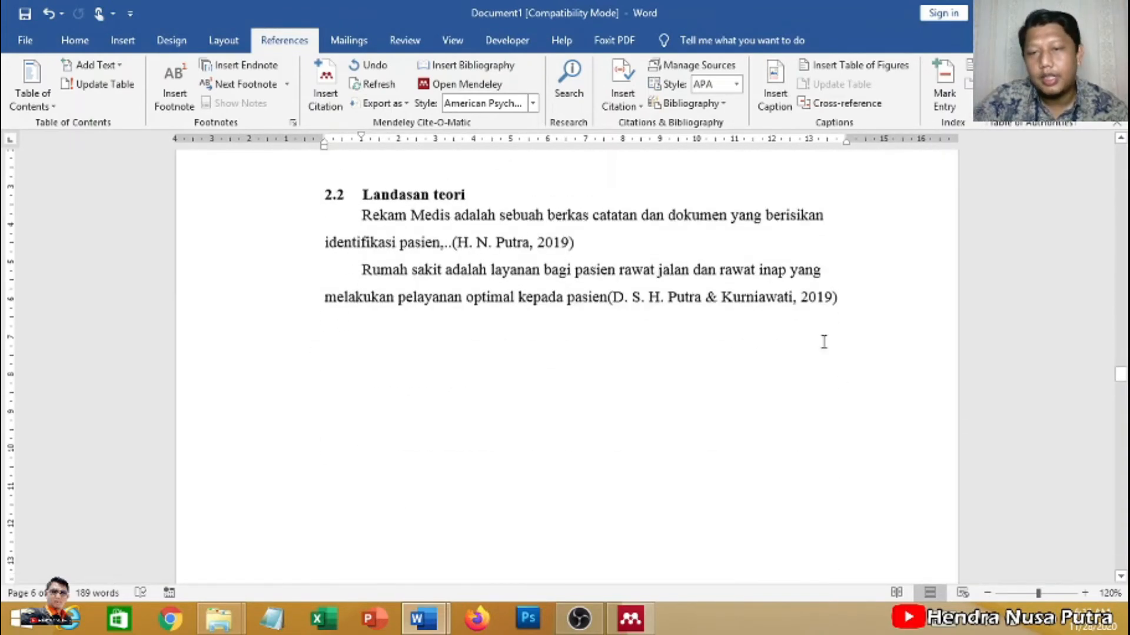
{"action": "left_click", "coordinate": [842, 282]}
{"action": "left_click", "coordinate": [843, 298]}
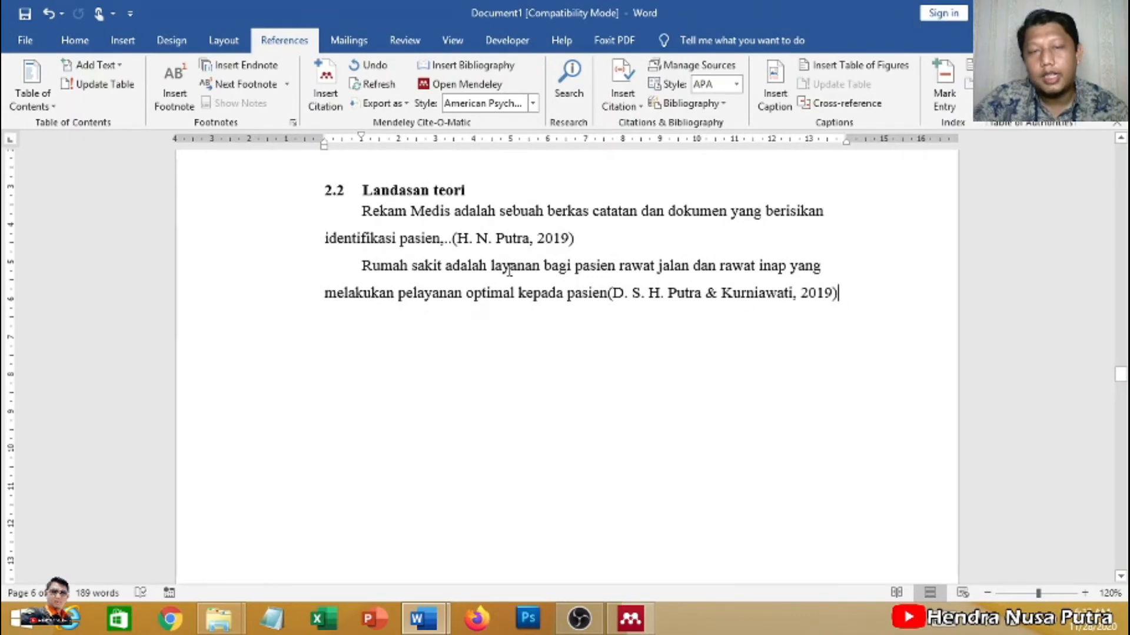
{"action": "scroll", "coordinate": [455, 227], "scroll_direction": "up", "scroll_amount": 3}
{"action": "scroll", "coordinate": [580, 313], "scroll_direction": "down", "scroll_amount": 3}
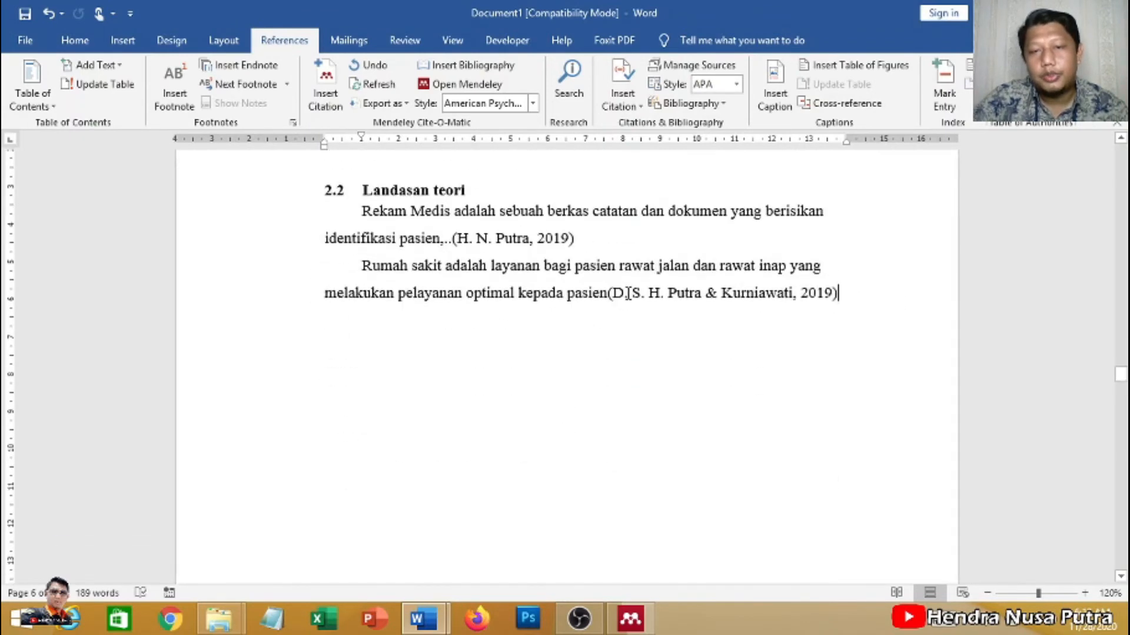
Insert the Mendeley bibliography on a new line below the DAFTAR PUSTAKA heading at the end of the document.
{"action": "left_click_drag", "start_coordinate": [1122, 368], "coordinate": [1122, 537]}
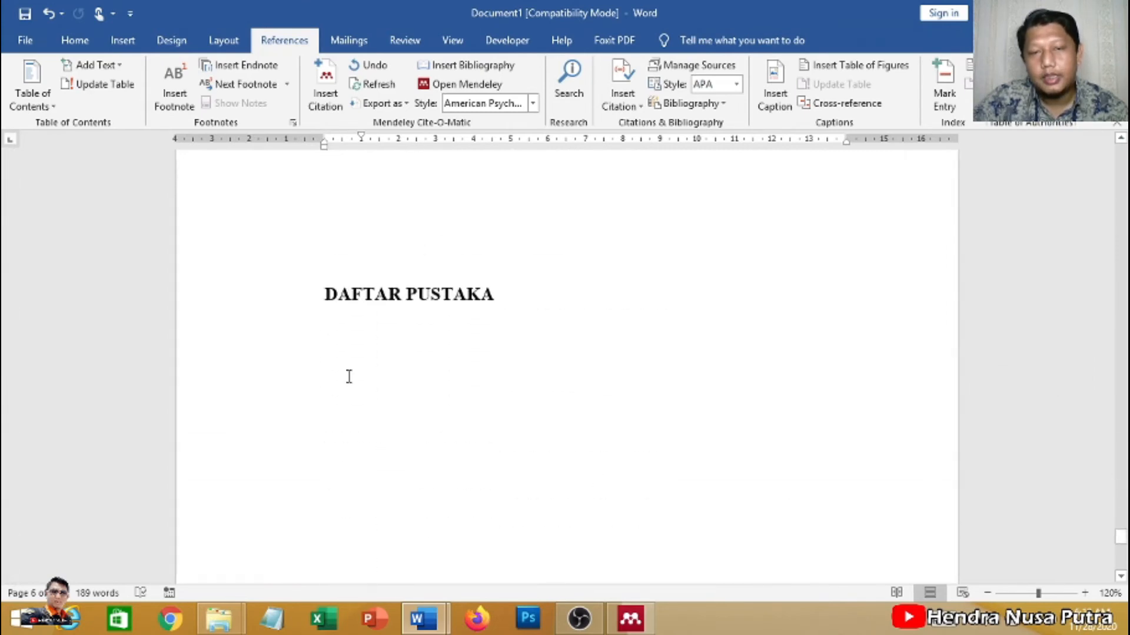
{"action": "left_click", "coordinate": [353, 336]}
{"action": "key", "text": "Return"}
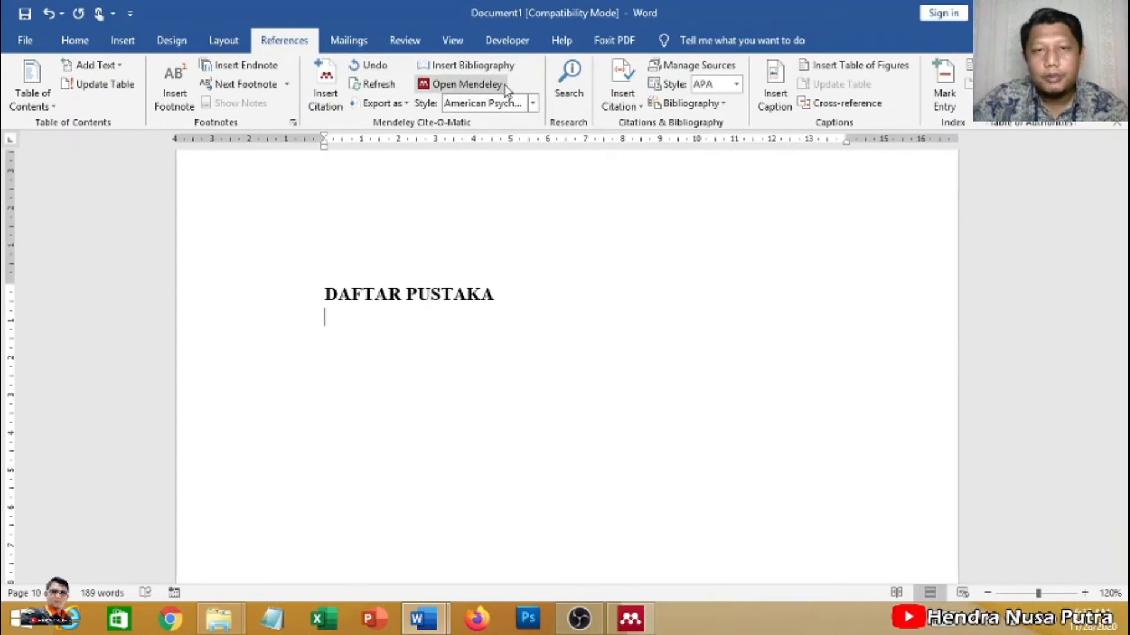
{"action": "left_click", "coordinate": [465, 66]}
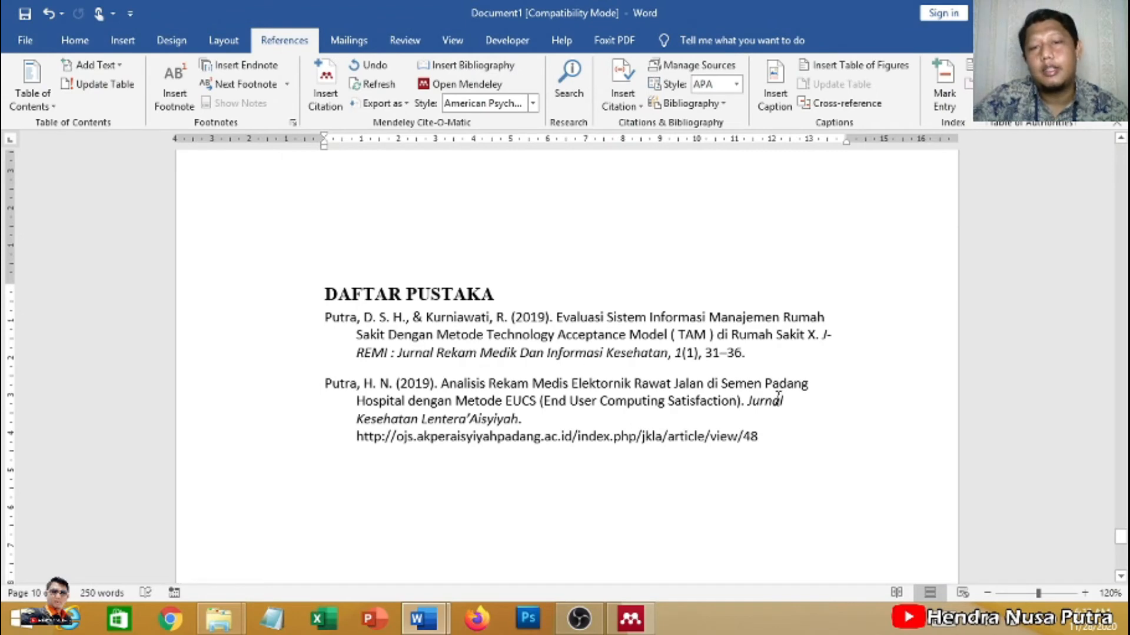
{"action": "left_click_drag", "start_coordinate": [788, 428], "coordinate": [795, 363]}
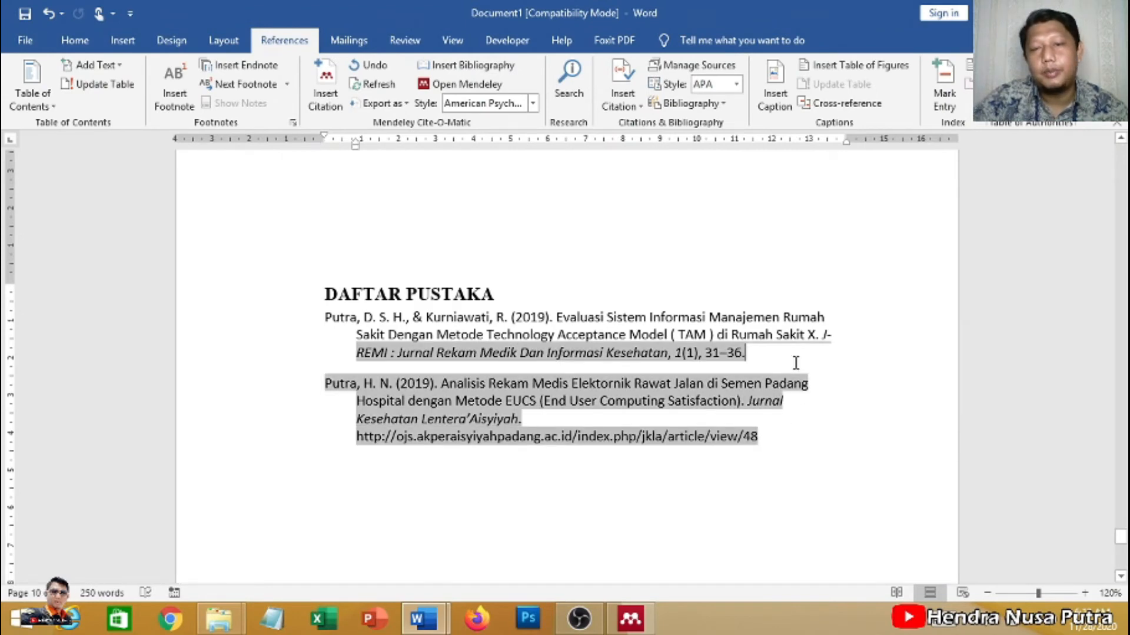
Center the DAFTAR PUSTAKA heading above the bibliography entries.
{"action": "left_click", "coordinate": [338, 293]}
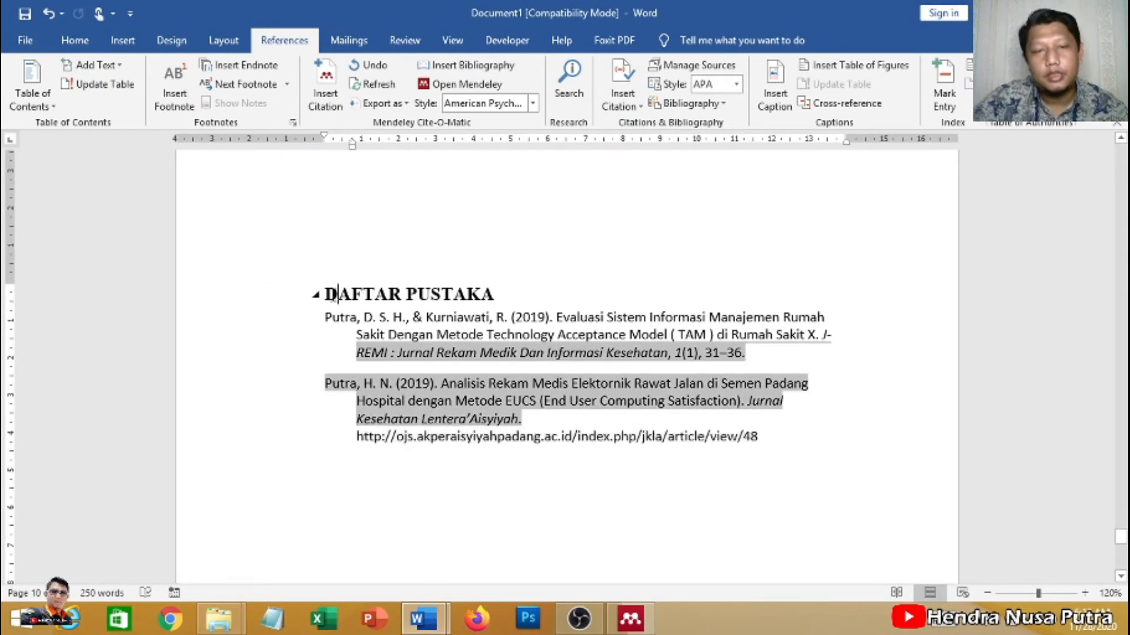
{"action": "left_click", "coordinate": [325, 293]}
{"action": "key", "text": "ctrl+e"}
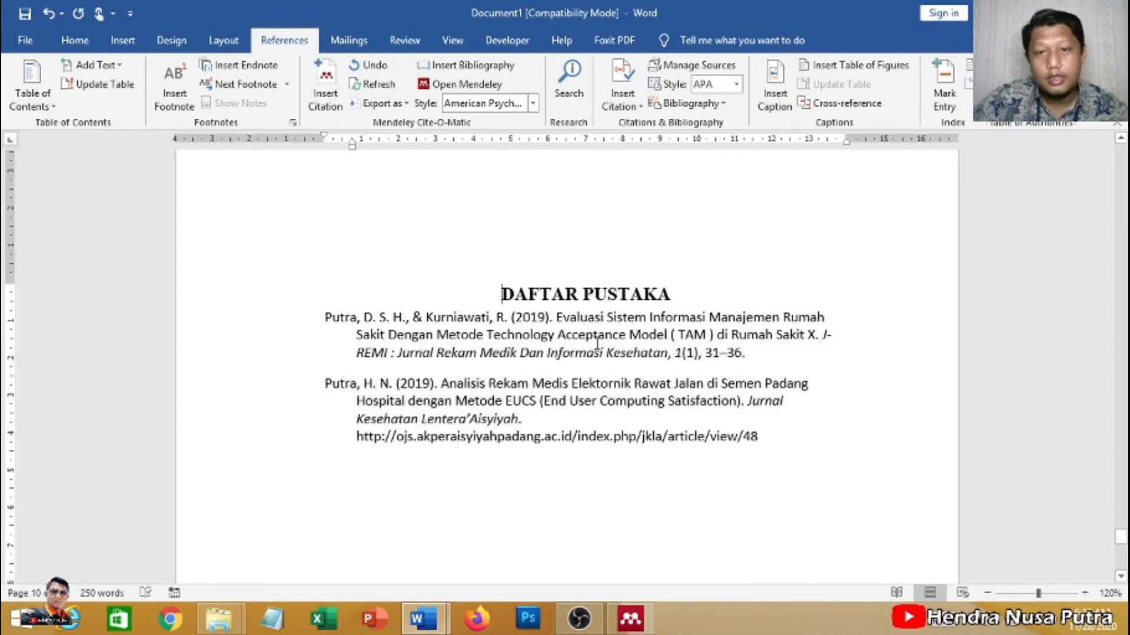
{"action": "left_click", "coordinate": [678, 302]}
{"action": "scroll", "coordinate": [703, 383], "scroll_direction": "down", "scroll_amount": 1}
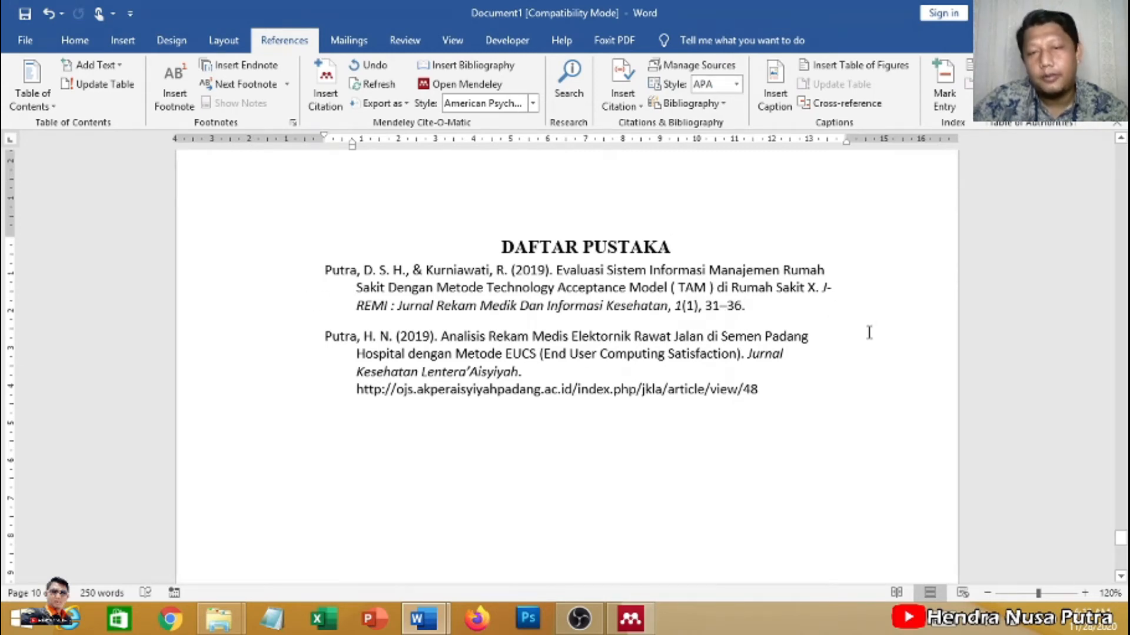
Examine the bibliography entries and review the document's pages from the front matter through the BAB 3 chapter.
{"action": "scroll", "coordinate": [731, 327], "scroll_direction": "down", "scroll_amount": 2}
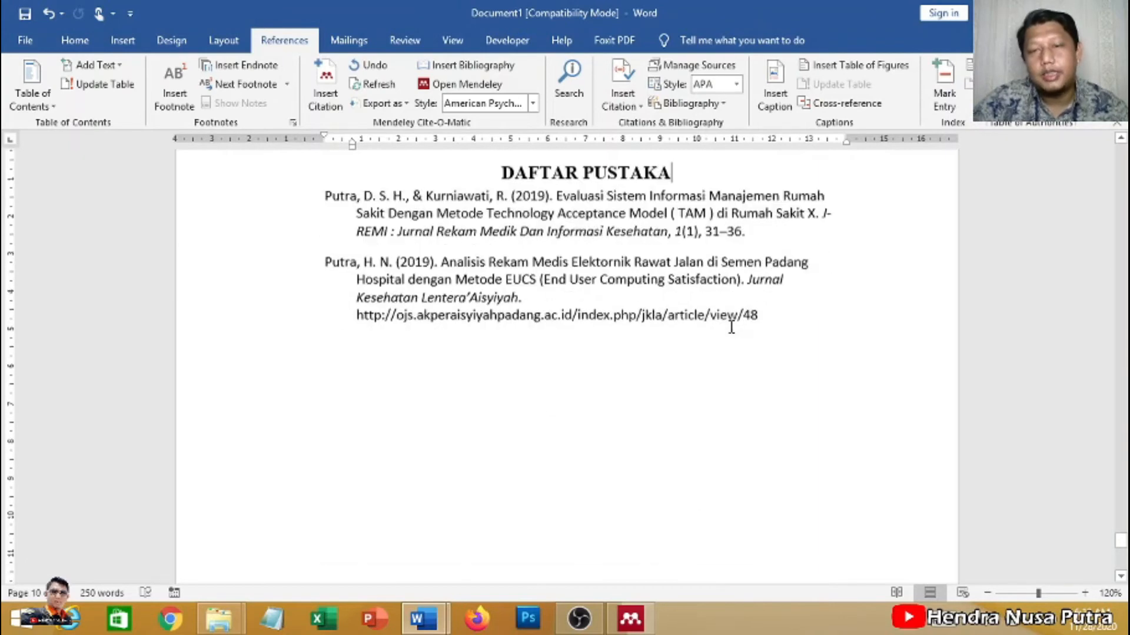
{"action": "scroll", "coordinate": [734, 324], "scroll_direction": "up", "scroll_amount": 3}
{"action": "scroll", "coordinate": [697, 307], "scroll_direction": "down", "scroll_amount": 3}
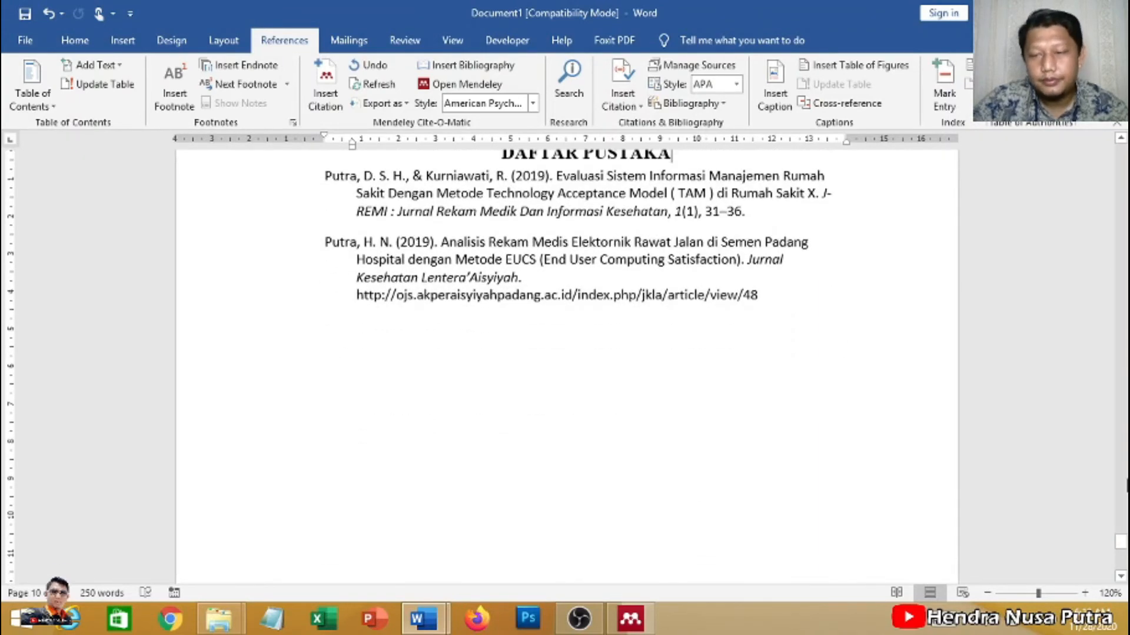
{"action": "left_click_drag", "start_coordinate": [1123, 548], "coordinate": [1121, 359]}
{"action": "scroll", "coordinate": [844, 353], "scroll_direction": "down", "scroll_amount": 6}
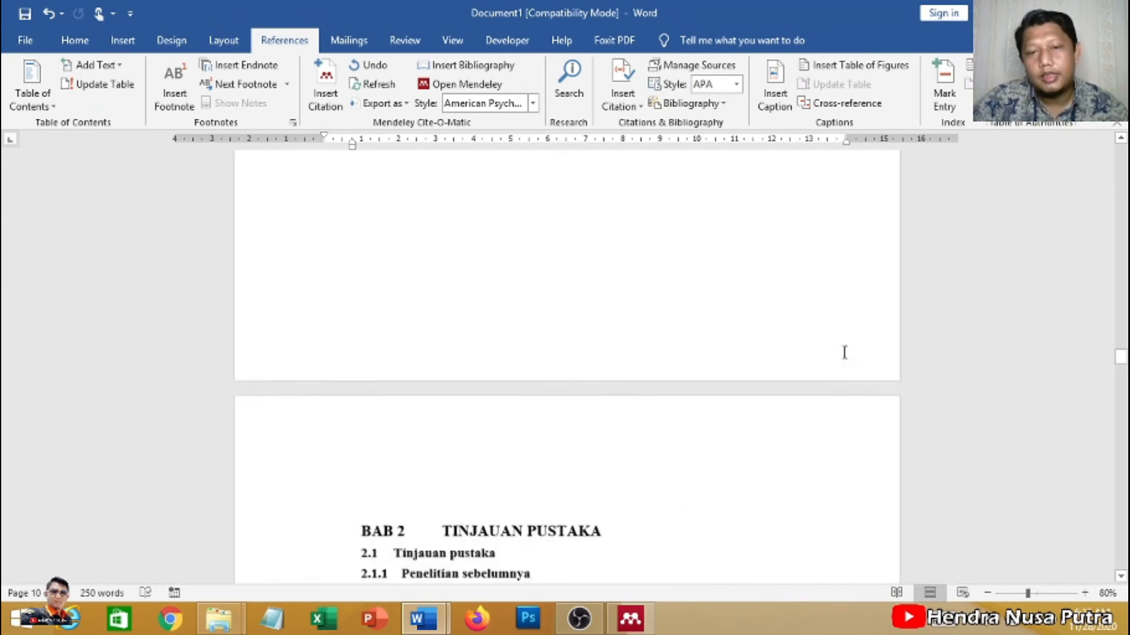
{"action": "scroll", "coordinate": [765, 368], "scroll_direction": "up", "scroll_amount": 10}
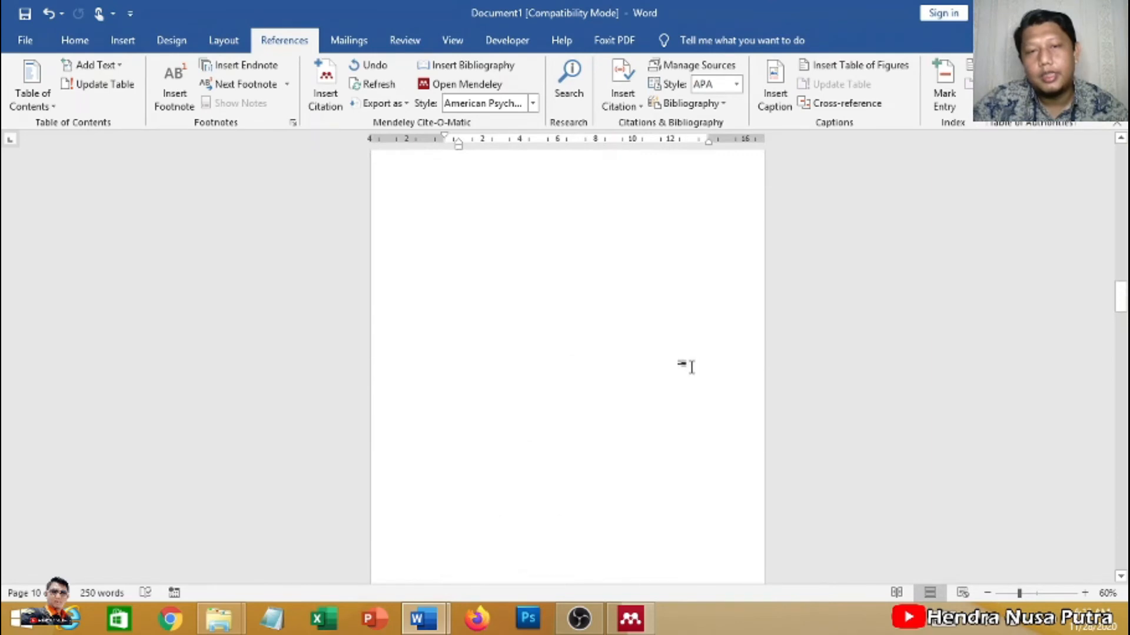
{"action": "scroll", "coordinate": [706, 353], "scroll_direction": "down", "scroll_amount": 2}
{"action": "scroll", "coordinate": [824, 388], "scroll_direction": "down", "scroll_amount": 10}
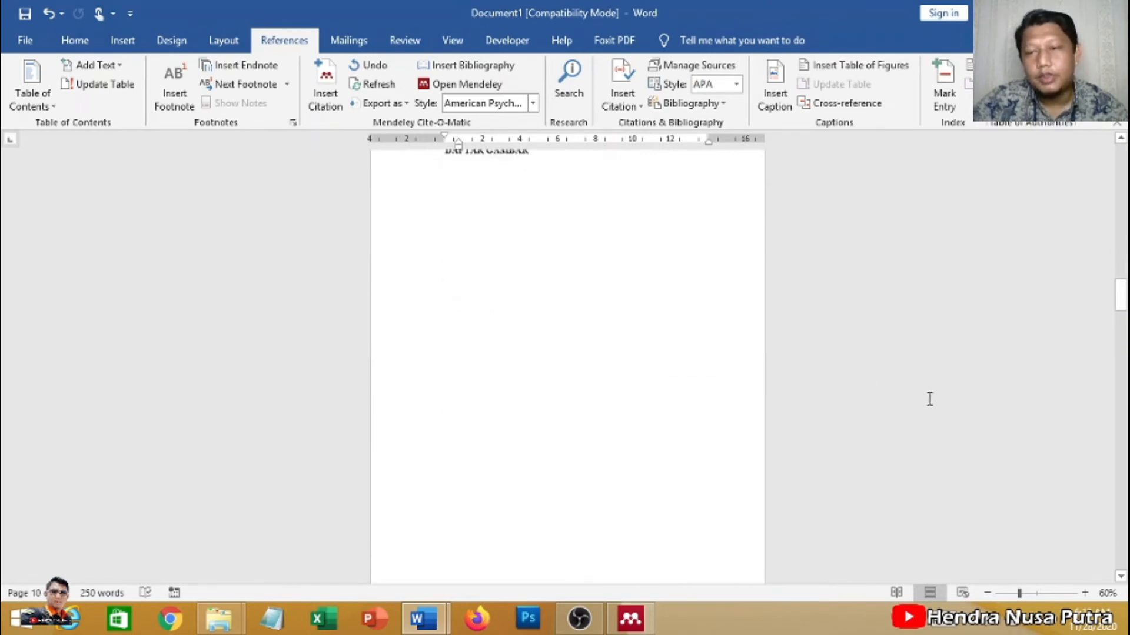
{"action": "scroll", "coordinate": [620, 345], "scroll_direction": "up", "scroll_amount": 6}
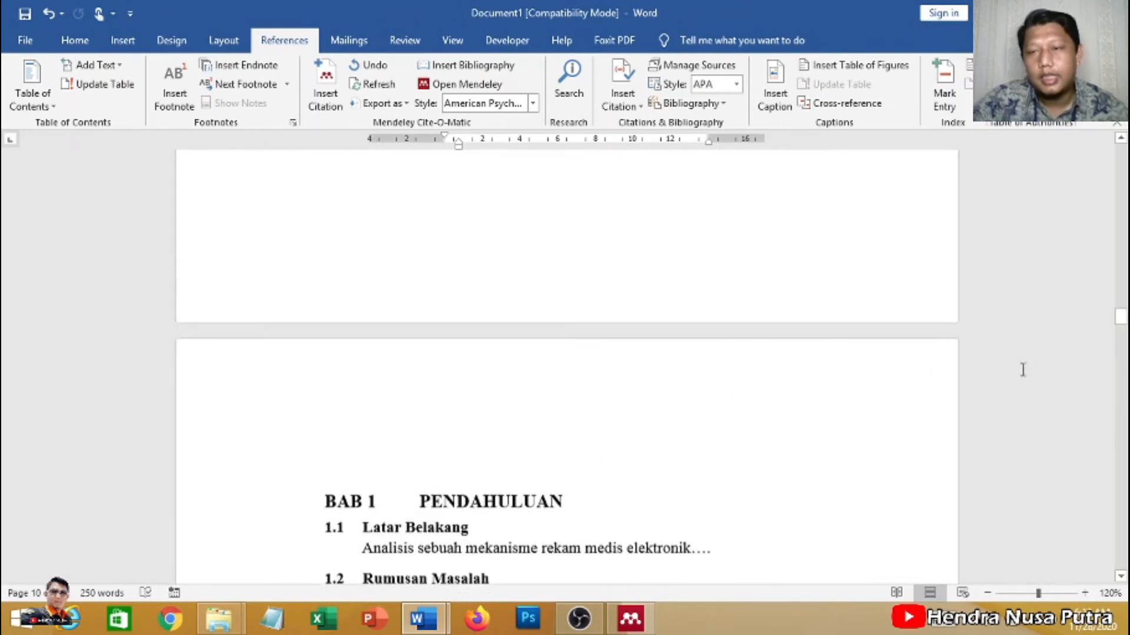
{"action": "scroll", "coordinate": [1021, 371], "scroll_direction": "up", "scroll_amount": 5}
{"action": "left_click_drag", "start_coordinate": [1119, 328], "coordinate": [1121, 303]}
{"action": "scroll", "coordinate": [598, 384], "scroll_direction": "down", "scroll_amount": 8}
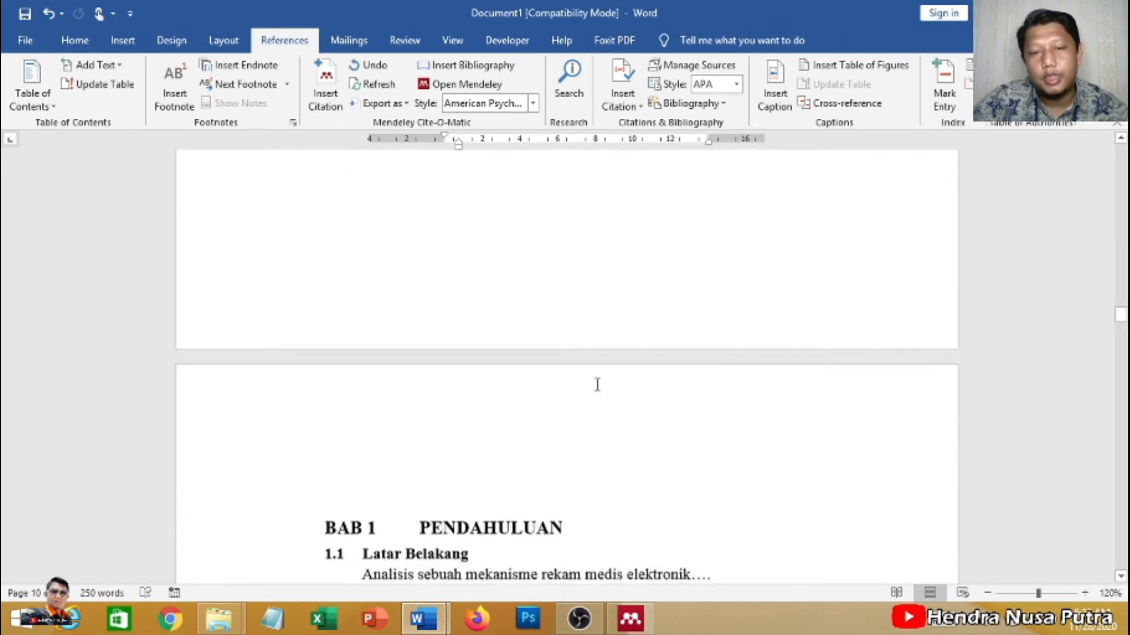
{"action": "scroll", "coordinate": [601, 372], "scroll_direction": "down", "scroll_amount": 20}
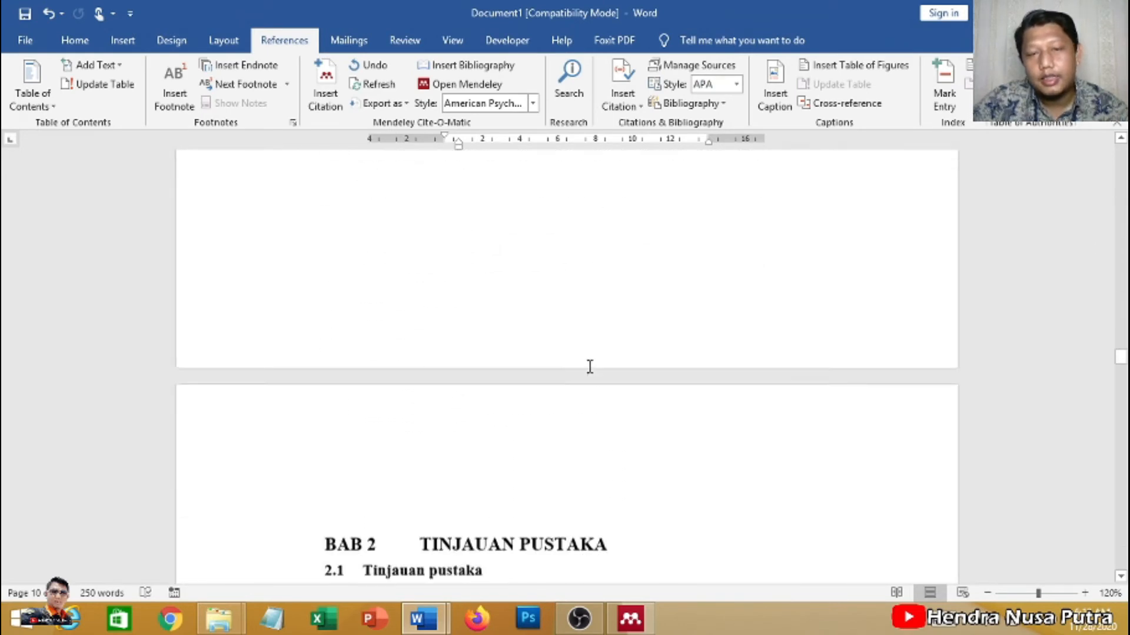
{"action": "scroll", "coordinate": [708, 380], "scroll_direction": "down", "scroll_amount": 5}
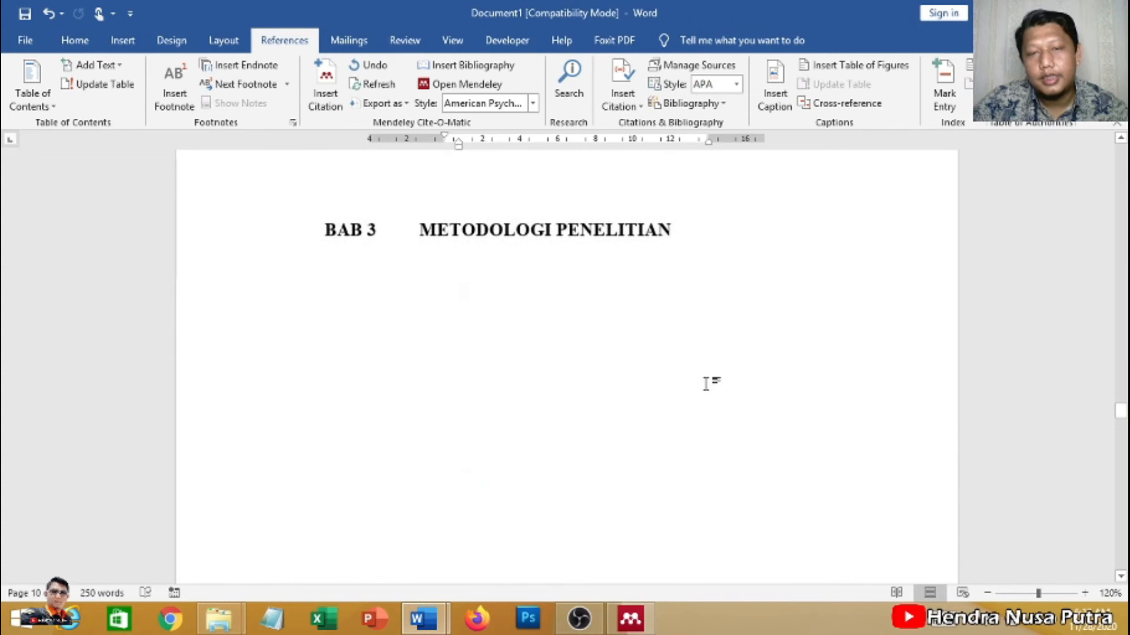
Add the lines "Jenis penelitian" and "Tempat penelitian" under BAB 3 METODOLOGI PENELITIAN, with blank space between them.
{"action": "left_click", "coordinate": [382, 275]}
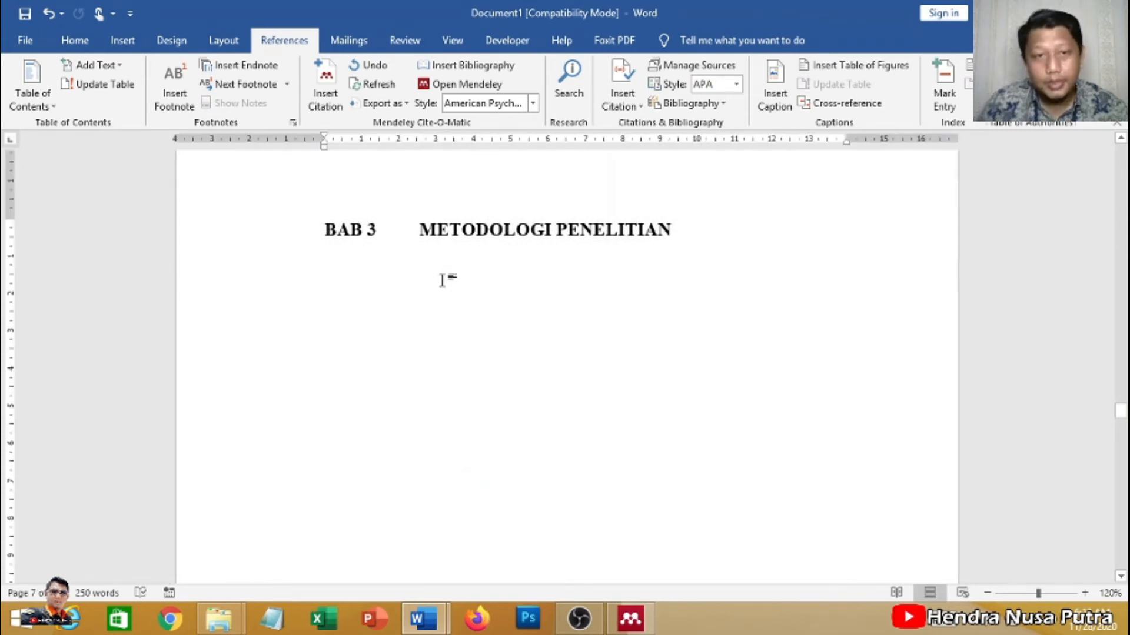
{"action": "scroll", "coordinate": [442, 280], "scroll_direction": "down", "scroll_amount": 1}
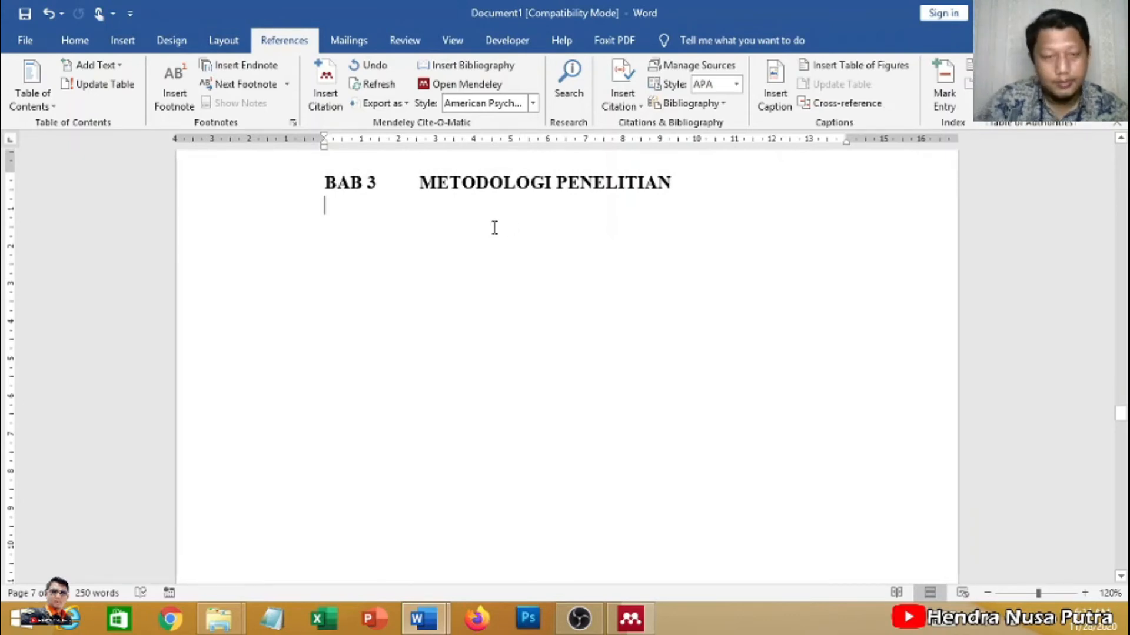
{"action": "type", "text": "Jenis penelitian"}
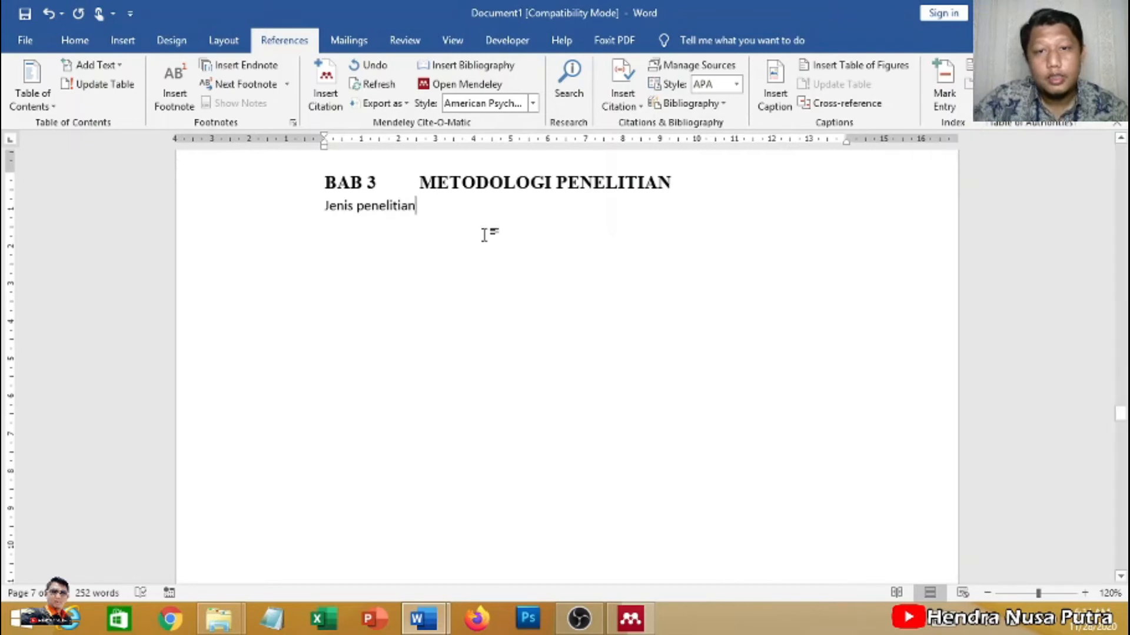
{"action": "key", "text": "Return"}
{"action": "key", "text": "Return"}
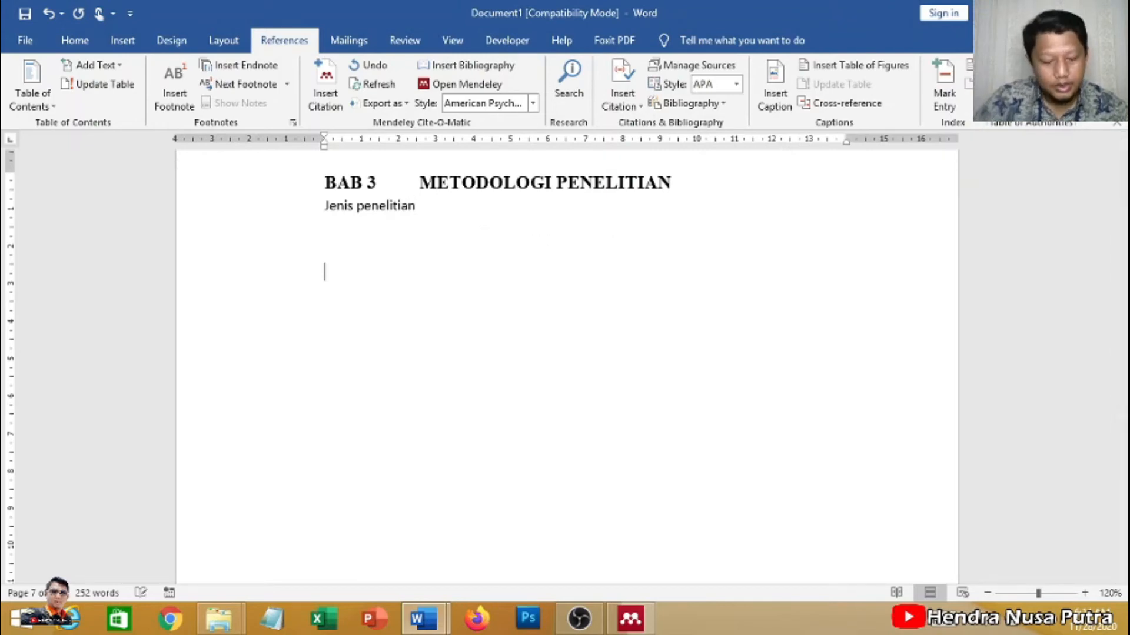
{"action": "type", "text": "tempat p"}
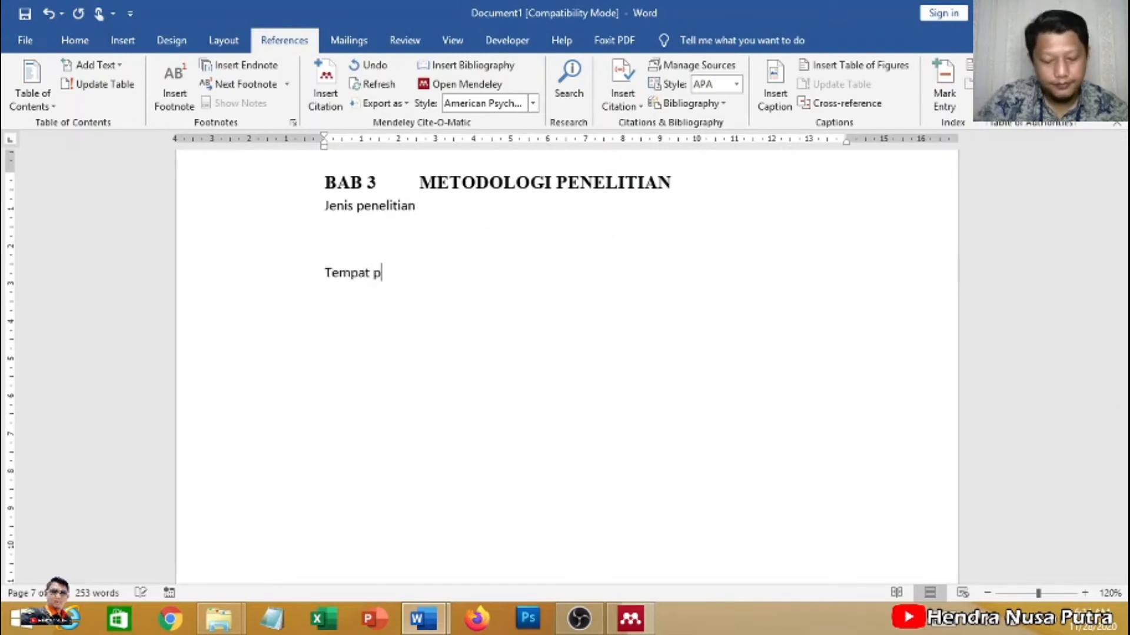
{"action": "type", "text": "enelitian"}
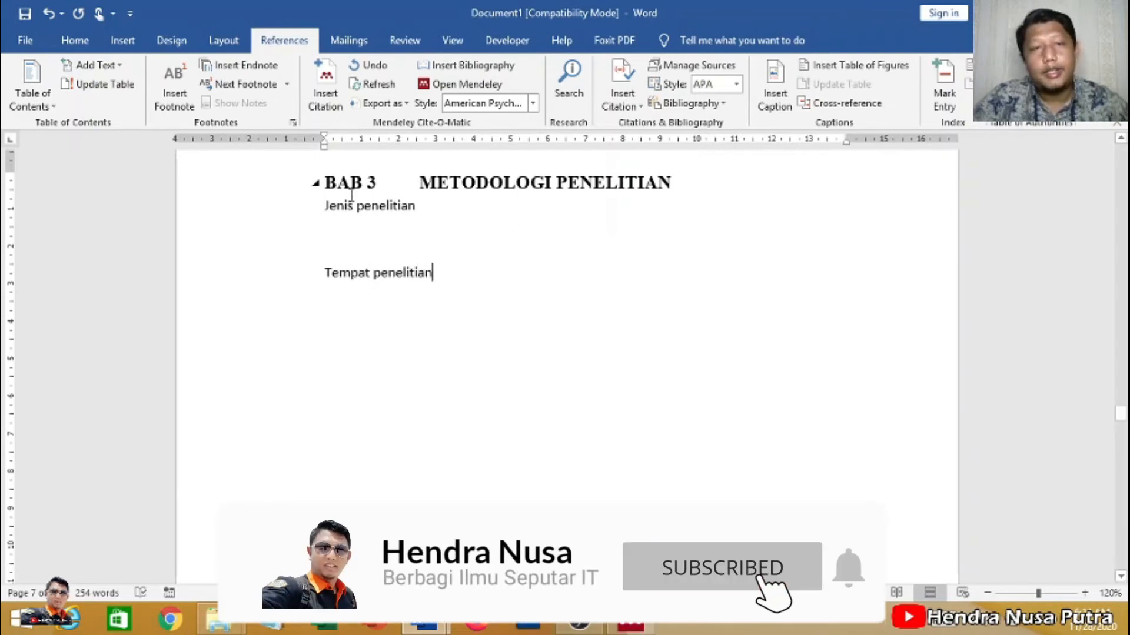
Apply the Heading 2 style to the "Jenis penelitian" and "Tempat penelitian" lines, trying Heading 3 on the second one.
{"action": "left_click", "coordinate": [323, 205]}
{"action": "left_click", "coordinate": [78, 46]}
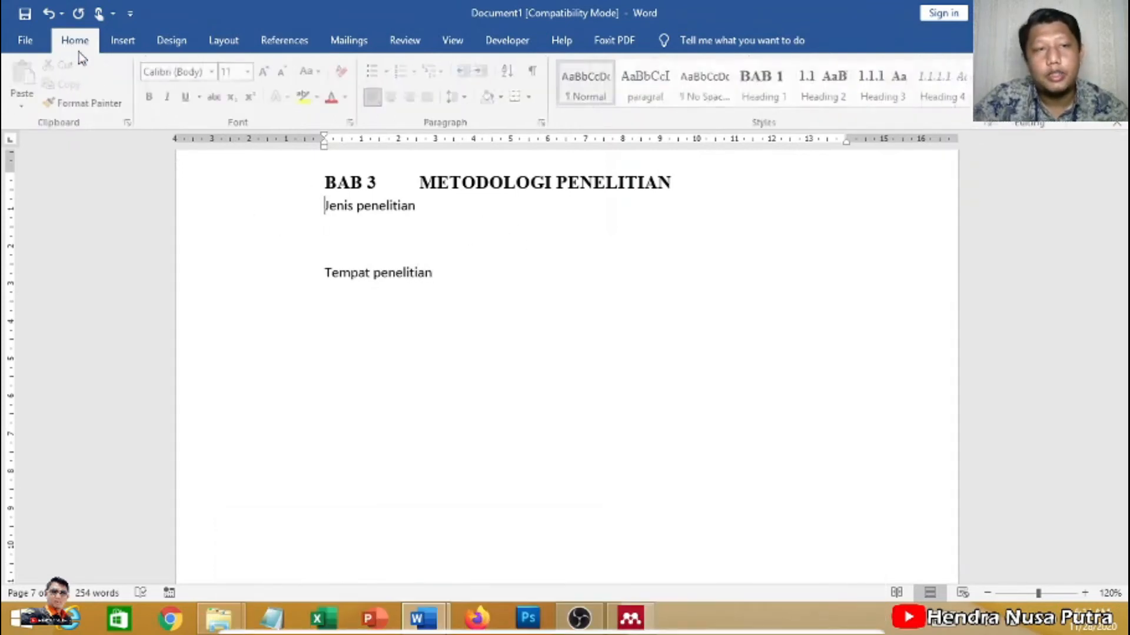
{"action": "left_click", "coordinate": [830, 82]}
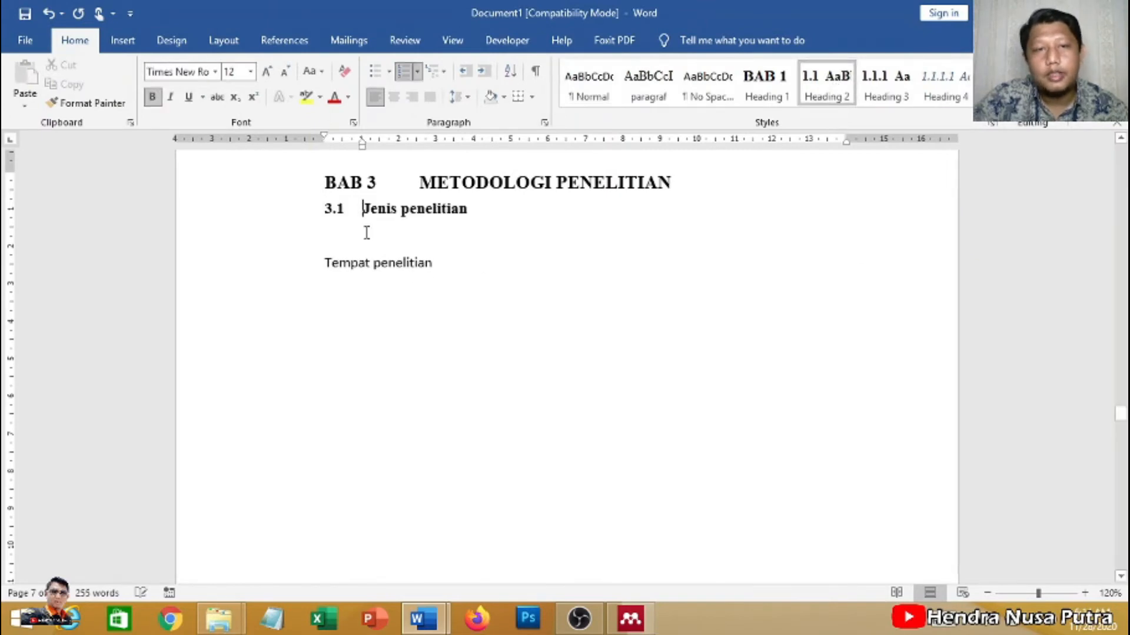
{"action": "left_click", "coordinate": [324, 263]}
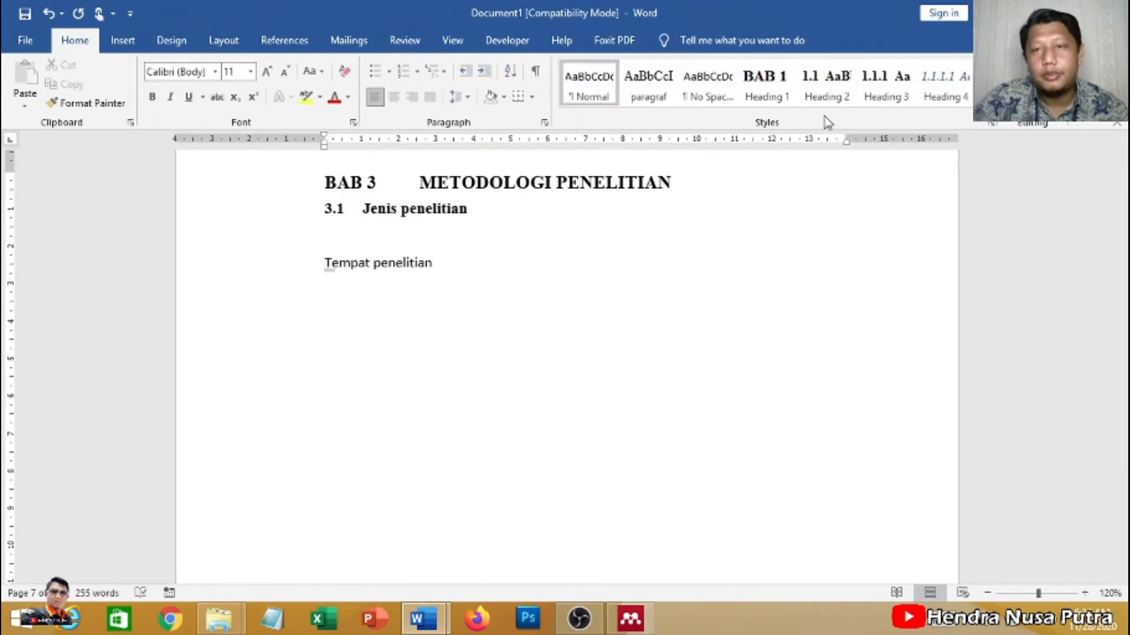
{"action": "left_click", "coordinate": [832, 99]}
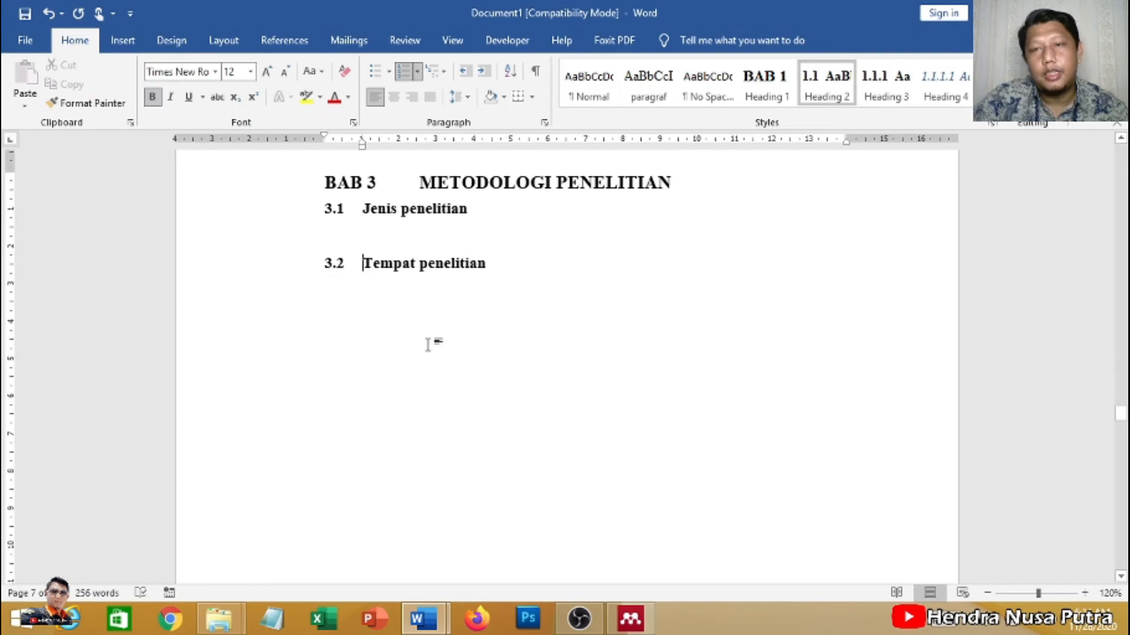
{"action": "left_click", "coordinate": [897, 99]}
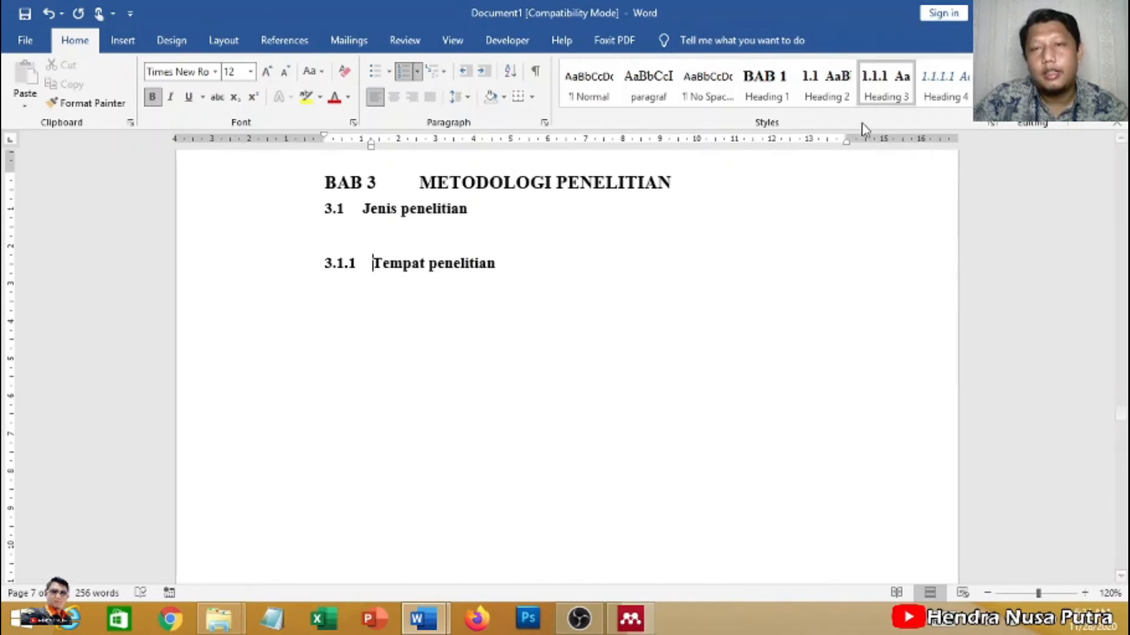
{"action": "left_click", "coordinate": [824, 94]}
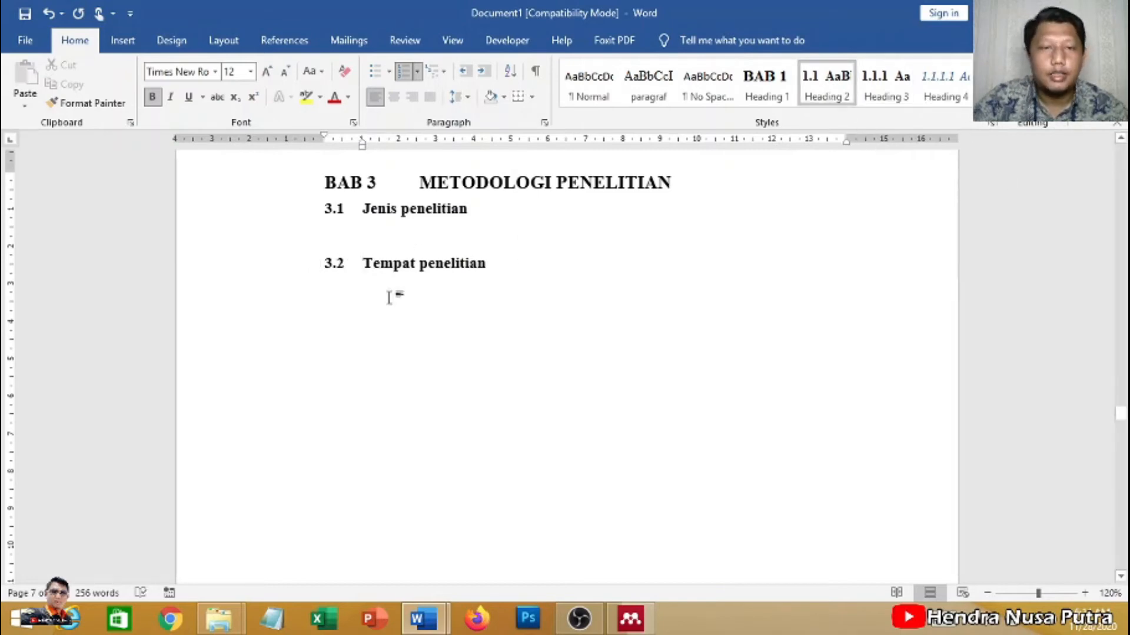
Enter the text "Data Jenis Penelitian" below the 3.1 Jenis penelitian heading and start a new line after it.
{"action": "left_click", "coordinate": [392, 233]}
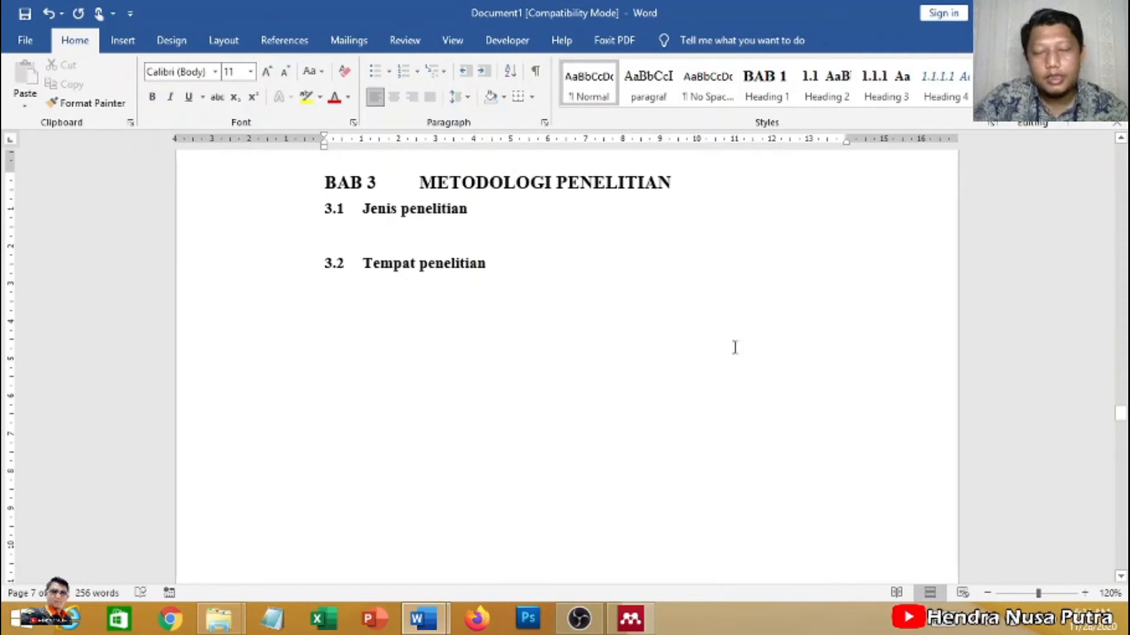
{"action": "scroll", "coordinate": [661, 376], "scroll_direction": "up", "scroll_amount": 7}
{"action": "scroll", "coordinate": [662, 375], "scroll_direction": "down", "scroll_amount": 6}
{"action": "scroll", "coordinate": [636, 381], "scroll_direction": "down", "scroll_amount": 1}
{"action": "scroll", "coordinate": [631, 381], "scroll_direction": "up", "scroll_amount": 5}
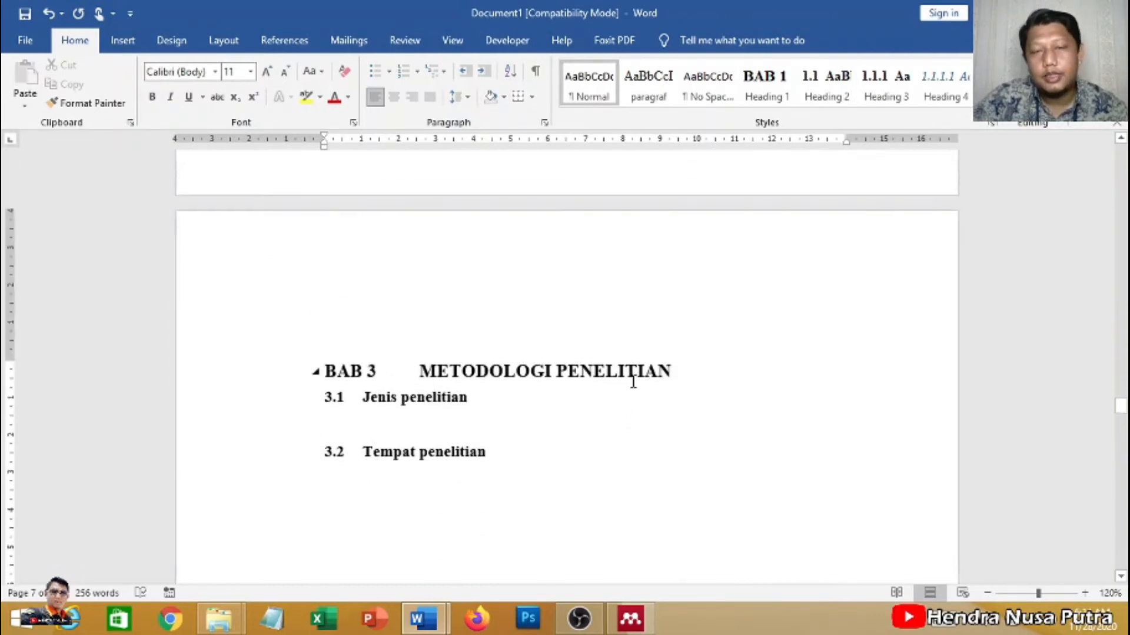
{"action": "scroll", "coordinate": [633, 383], "scroll_direction": "down", "scroll_amount": 4}
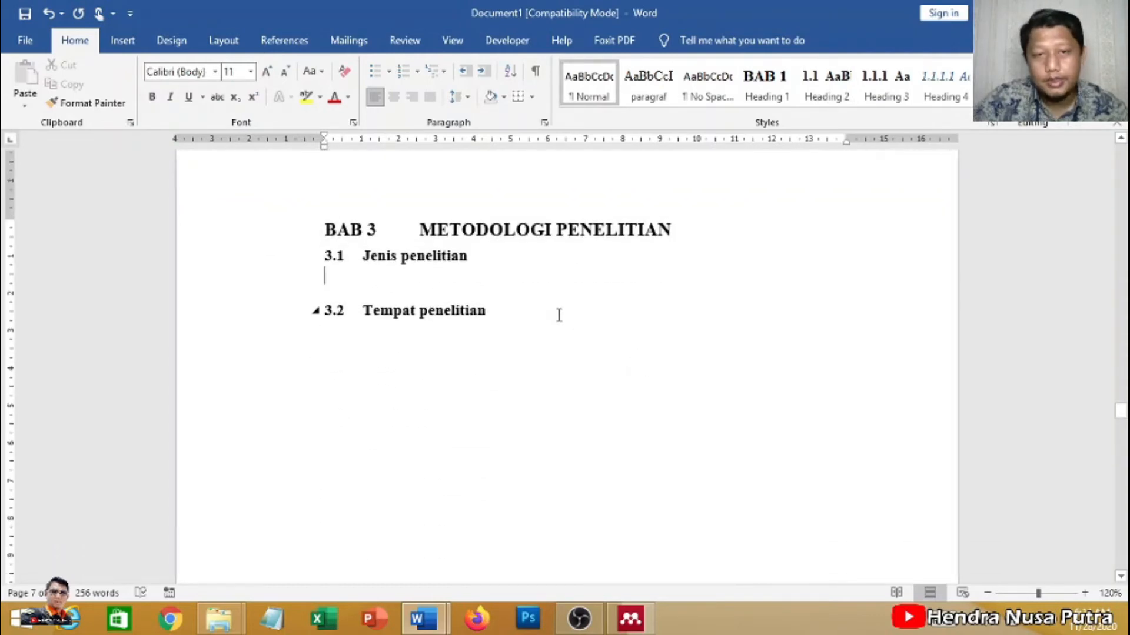
{"action": "scroll", "coordinate": [506, 271], "scroll_direction": "down", "scroll_amount": 2}
{"action": "scroll", "coordinate": [514, 270], "scroll_direction": "up", "scroll_amount": 2}
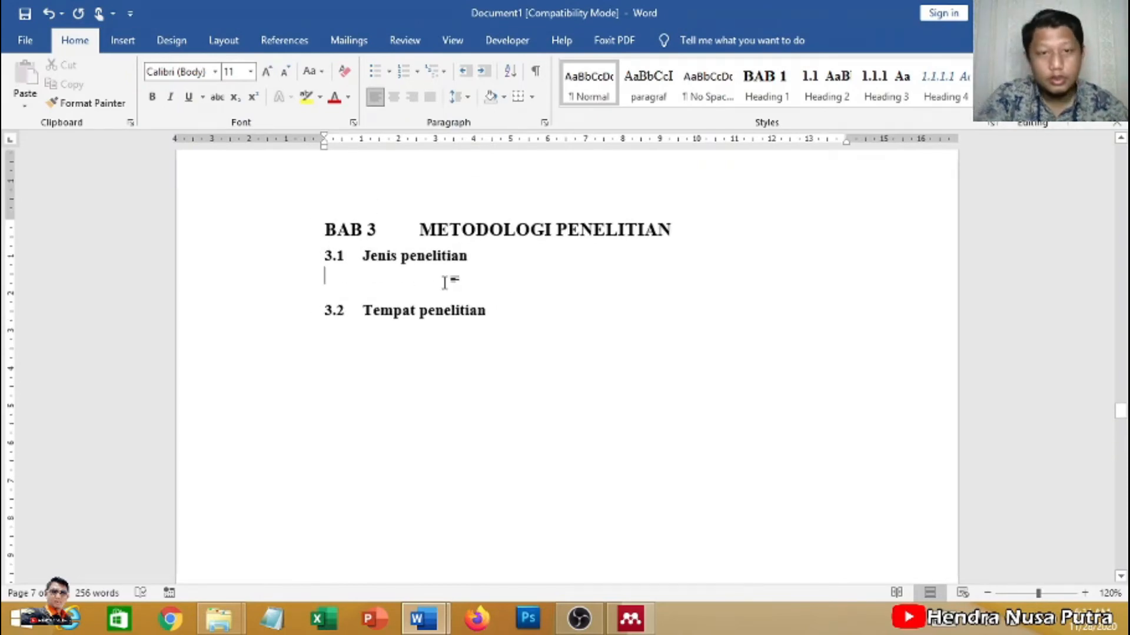
{"action": "type", "text": "Data "}
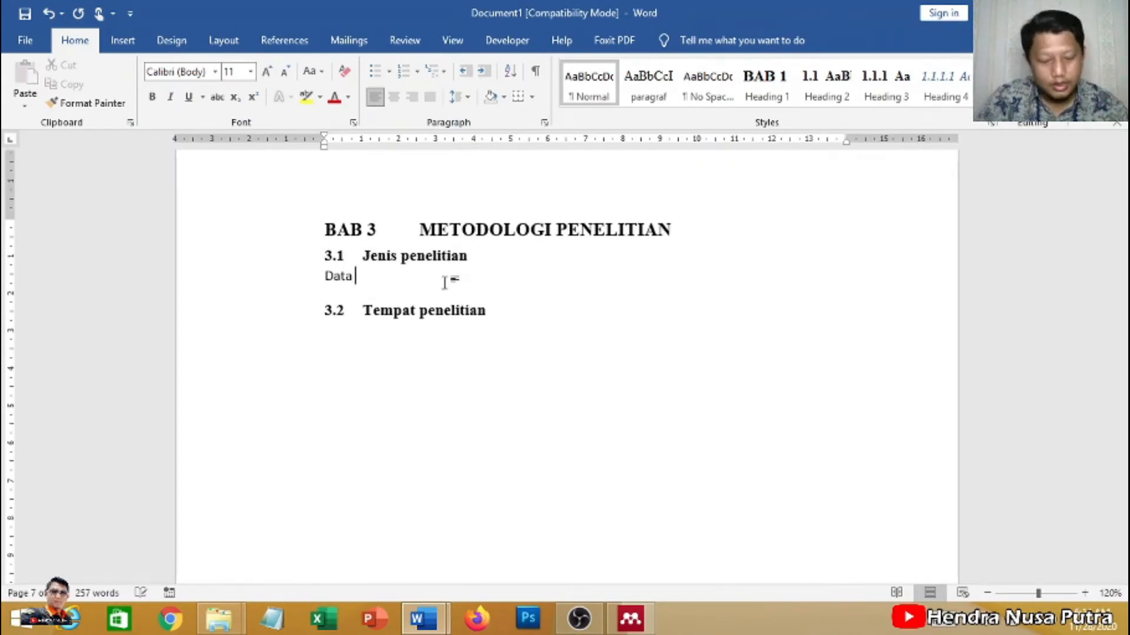
{"action": "type", "text": "Jenis"}
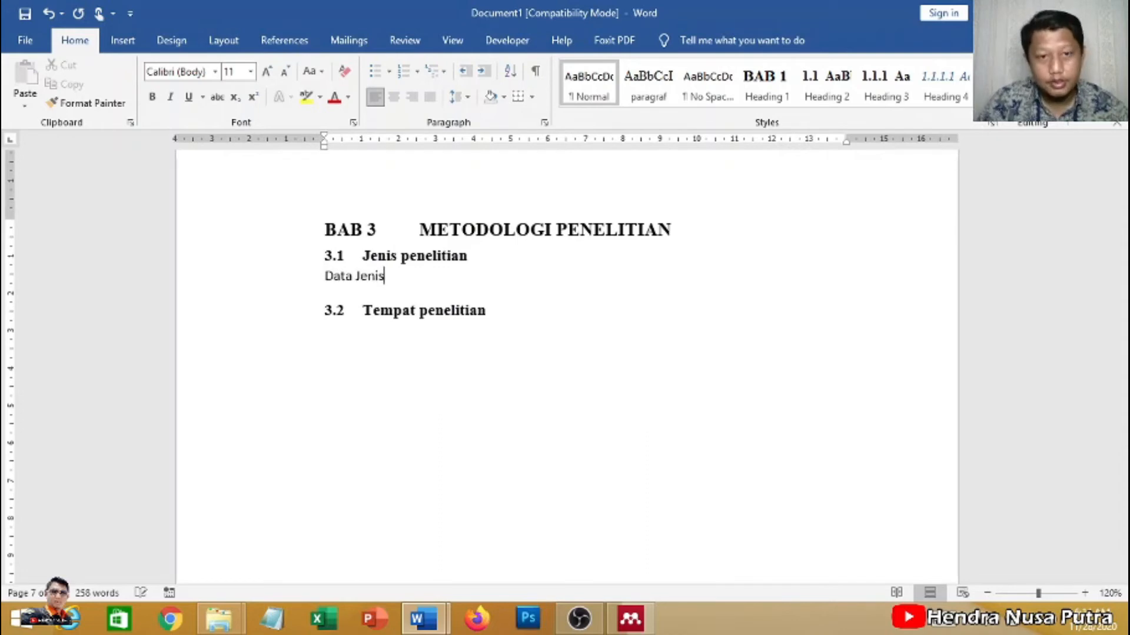
{"action": "type", "text": " Penelitian"}
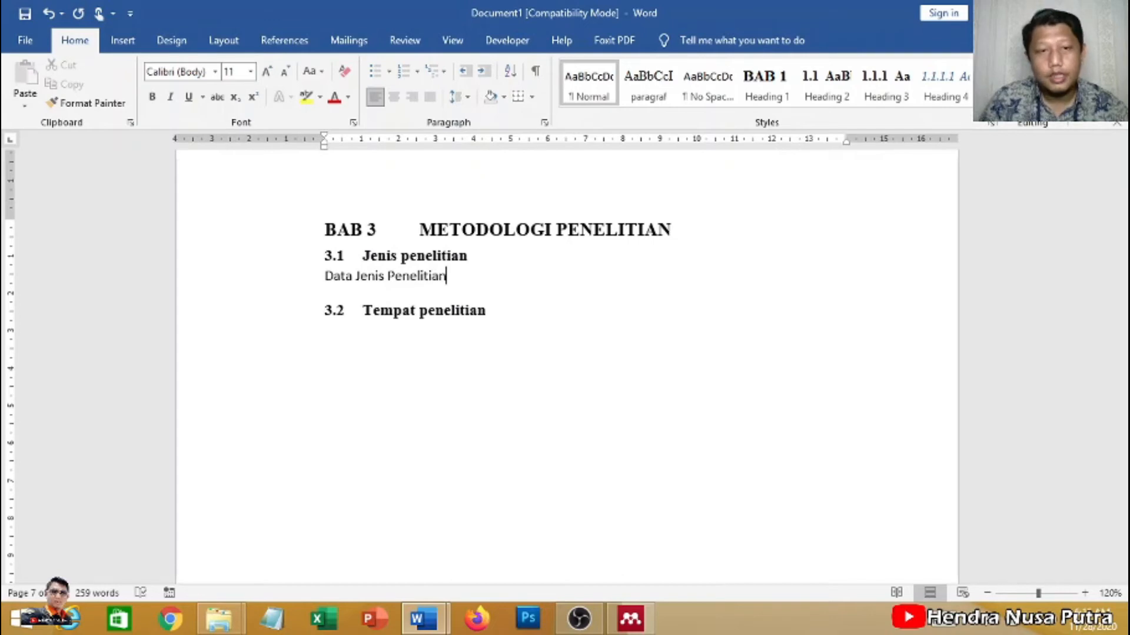
{"action": "key", "text": "Return"}
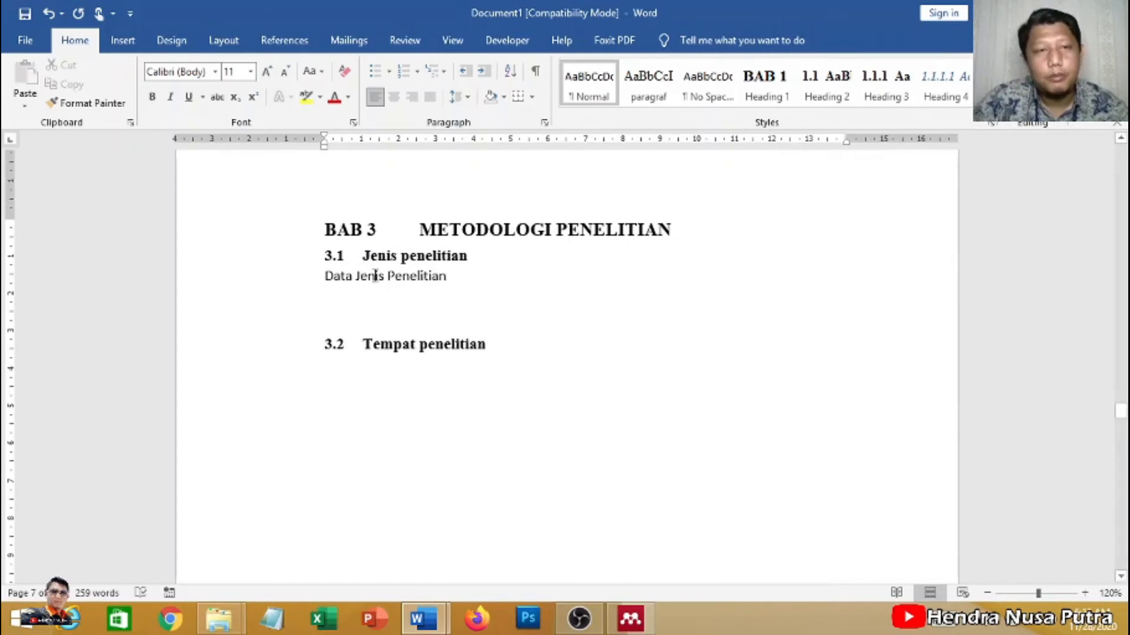
Insert a table with three columns and three rows below the "Data Jenis Penelitian" line.
{"action": "left_click", "coordinate": [123, 39]}
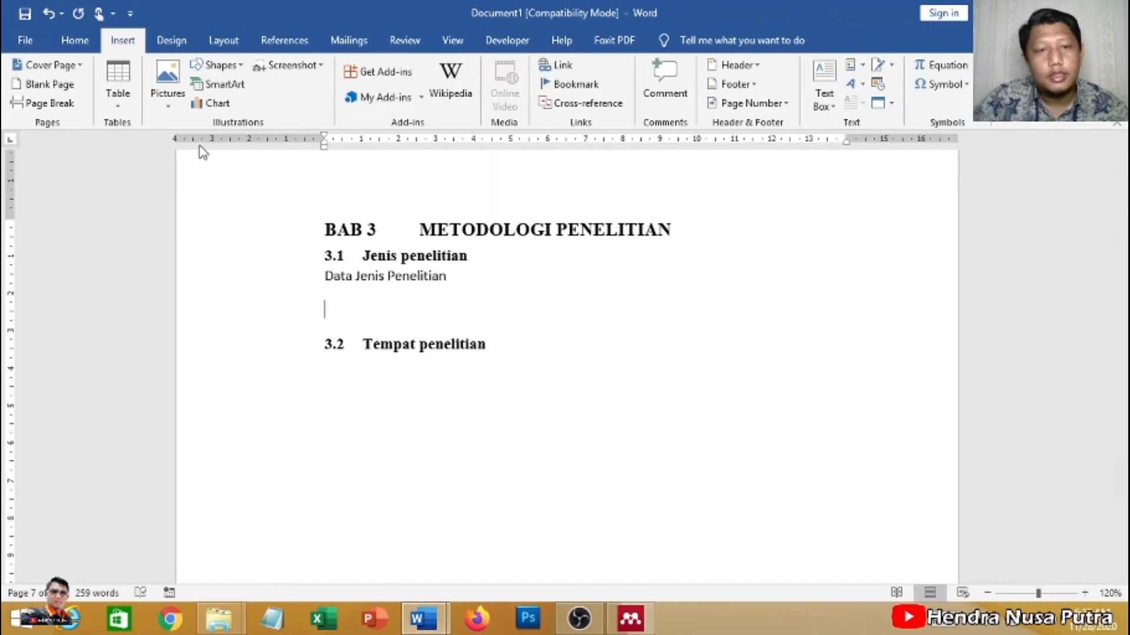
{"action": "left_click", "coordinate": [118, 89]}
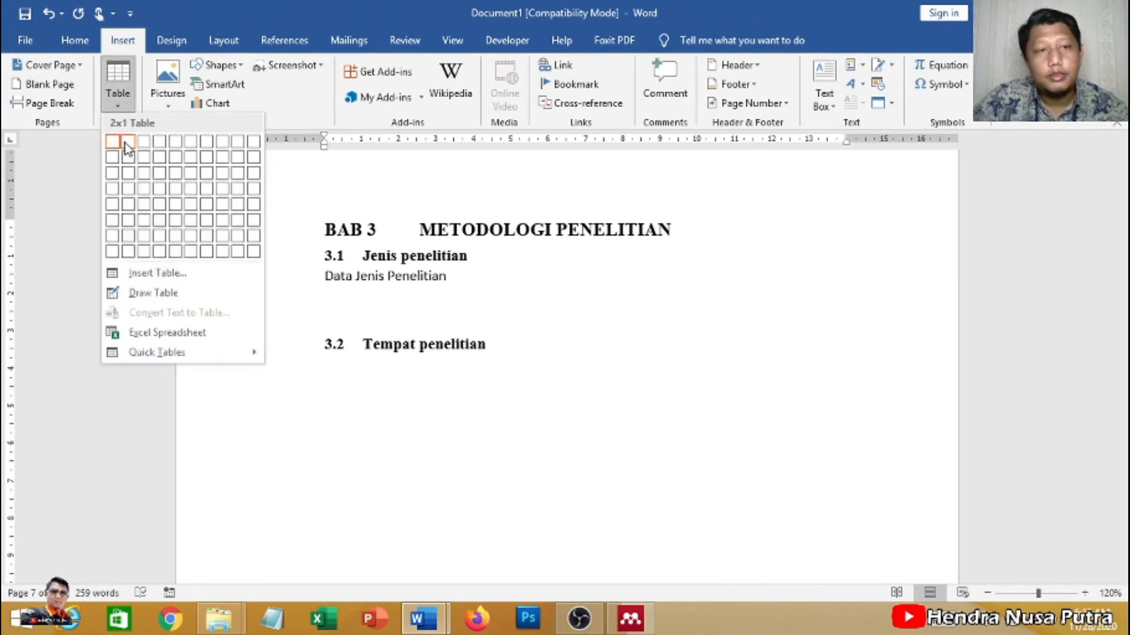
{"action": "left_click", "coordinate": [149, 176]}
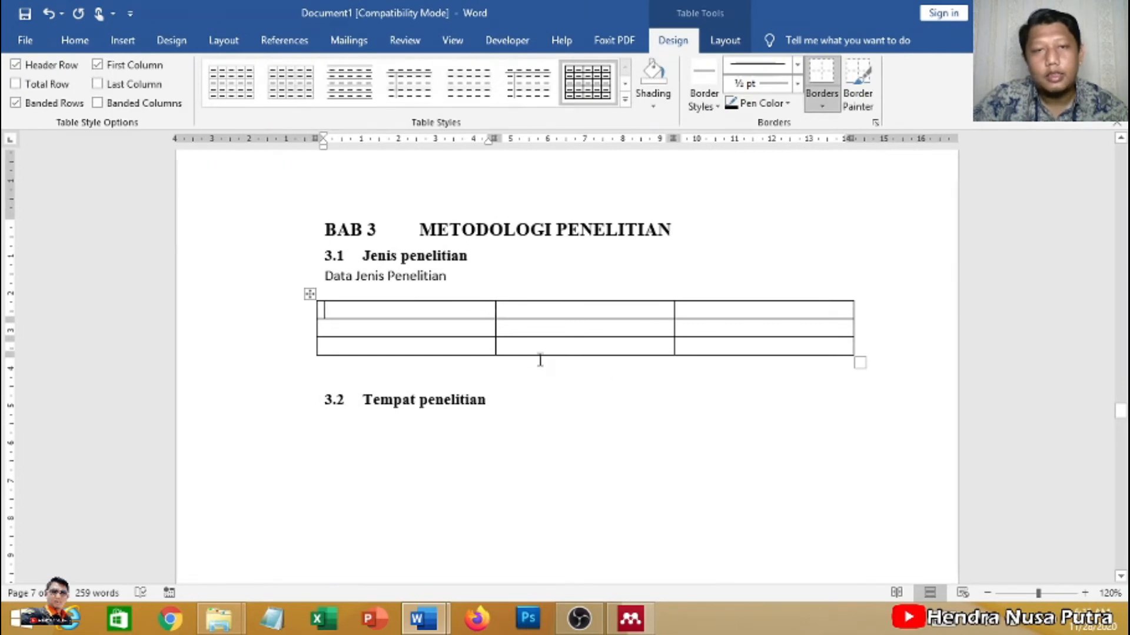
Enter the column headings "No" and "Jenis" in the first two header cells of the table under 3.1 Jenis penelitian.
{"action": "type", "text": "No"}
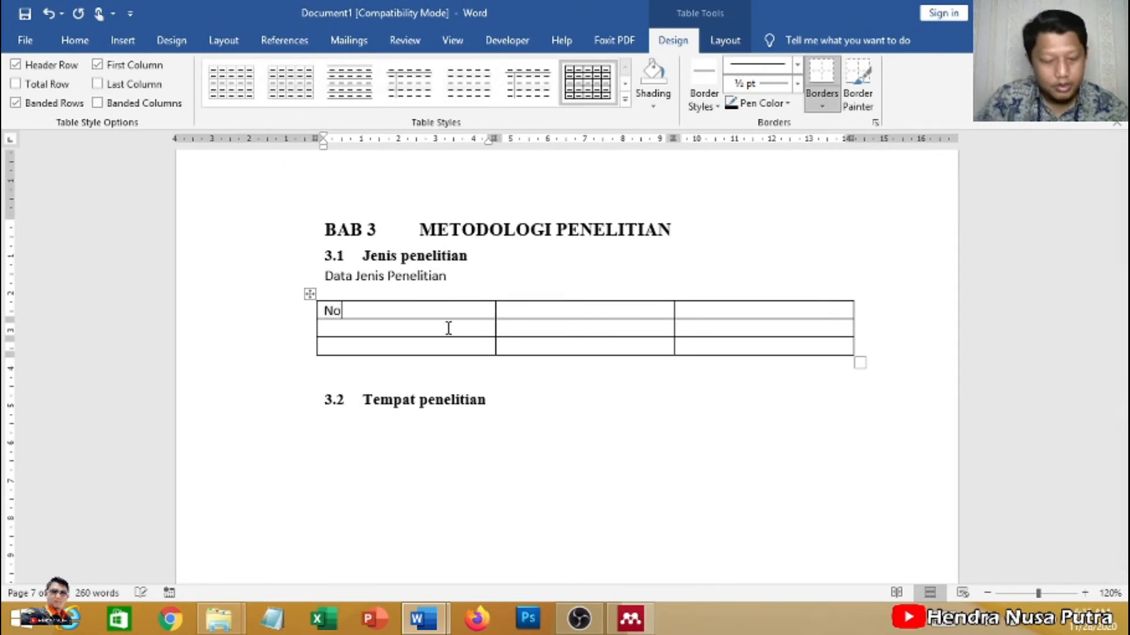
{"action": "key", "text": "Tab"}
{"action": "key", "text": "Tab"}
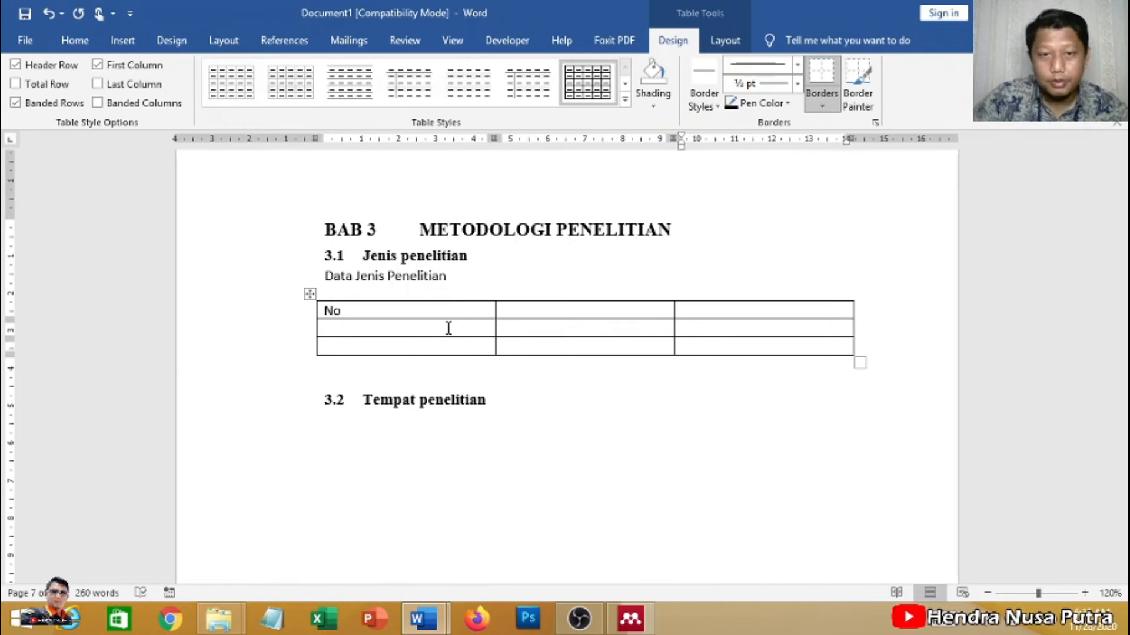
{"action": "left_click", "coordinate": [505, 310]}
{"action": "type", "text": "Jenis"}
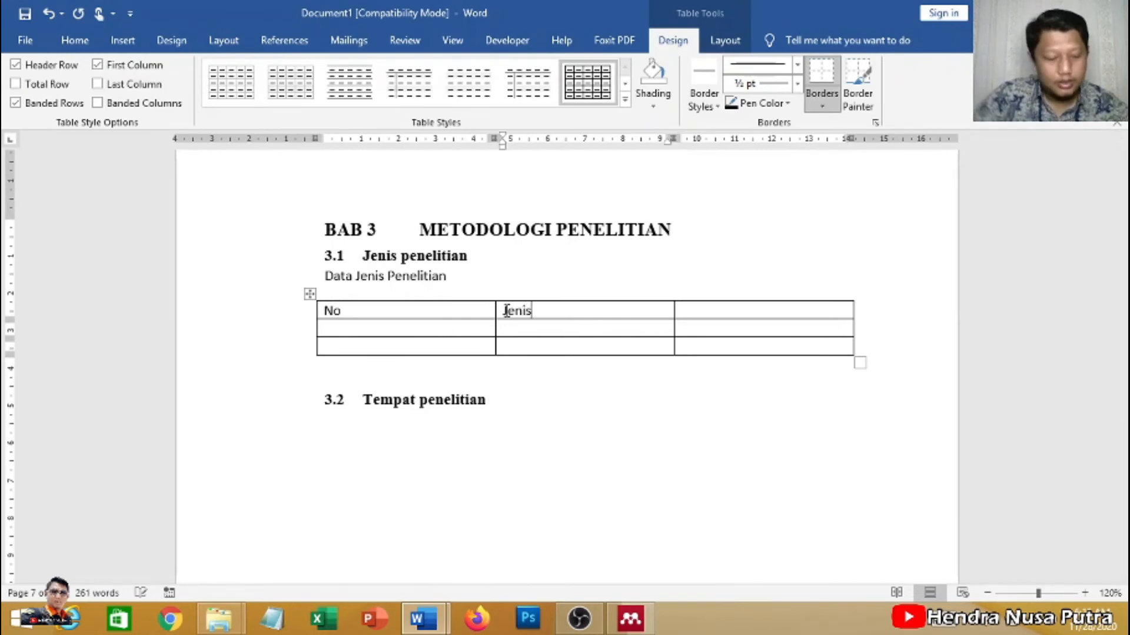
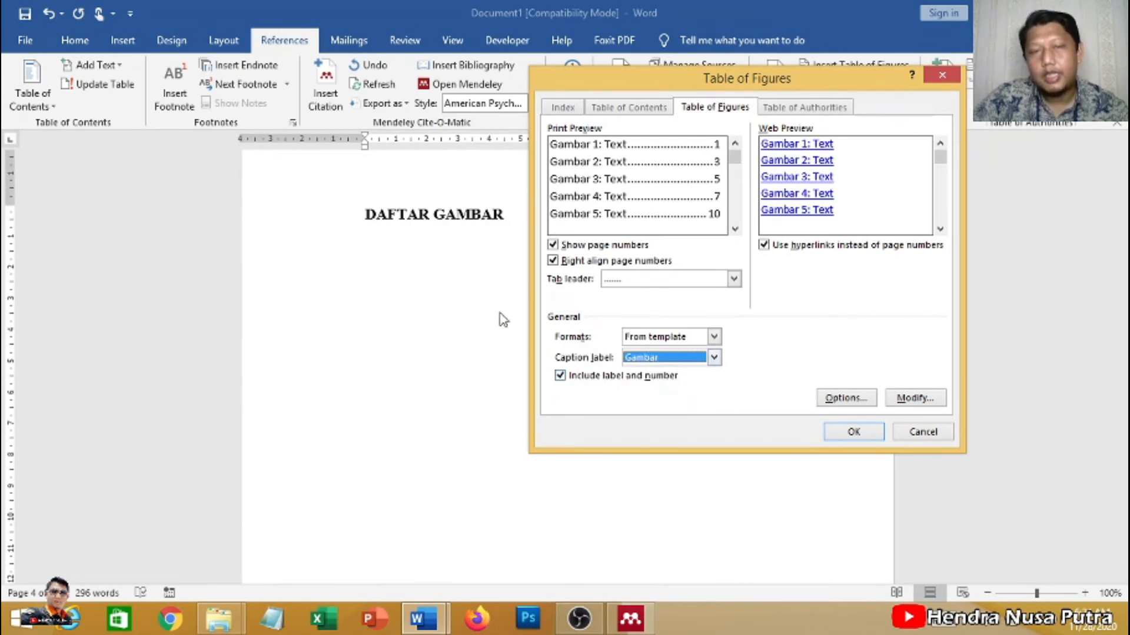
Insert a table of figures with the caption label Gambar below the DAFTAR GAMBAR heading.
{"action": "left_click", "coordinate": [664, 359]}
{"action": "left_click", "coordinate": [665, 360]}
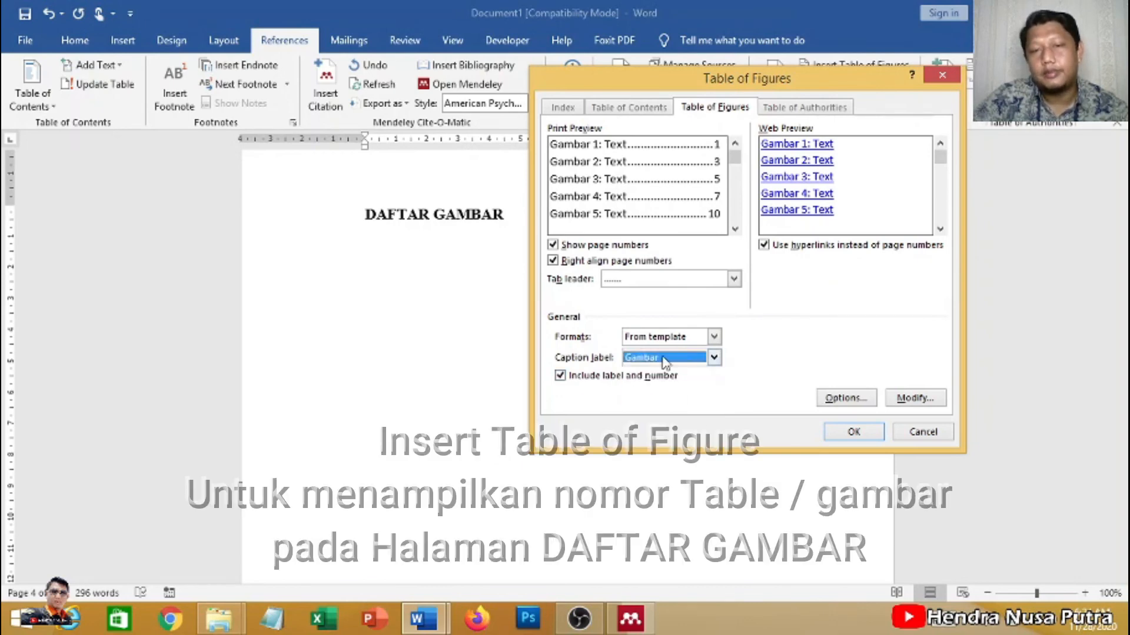
{"action": "left_click", "coordinate": [853, 433]}
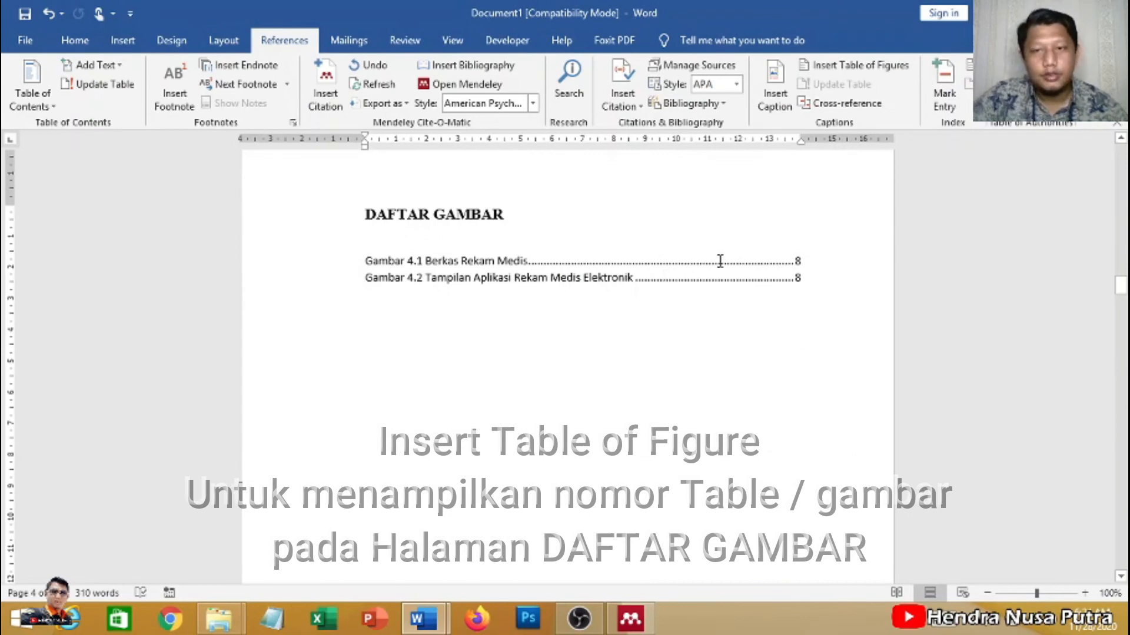
Center the DAFTAR GAMBAR heading above the list of figures.
{"action": "scroll", "coordinate": [532, 340], "scroll_direction": "up", "scroll_amount": 2}
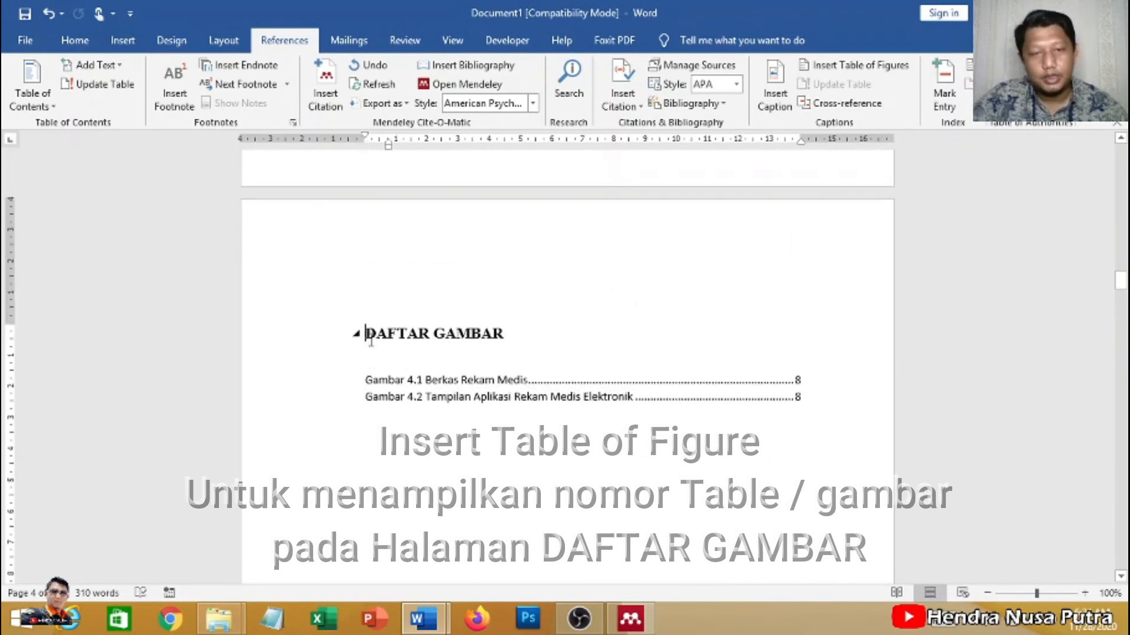
{"action": "key", "text": "ctrl+e"}
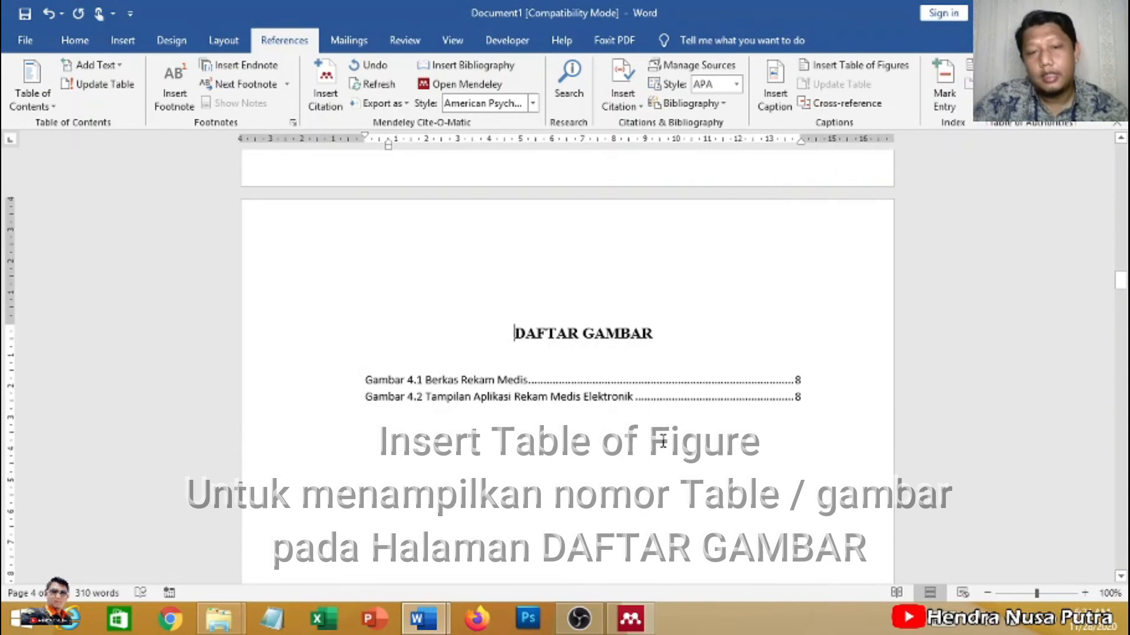
{"action": "left_click_drag", "start_coordinate": [664, 441], "coordinate": [398, 367]}
{"action": "left_click", "coordinate": [638, 444]}
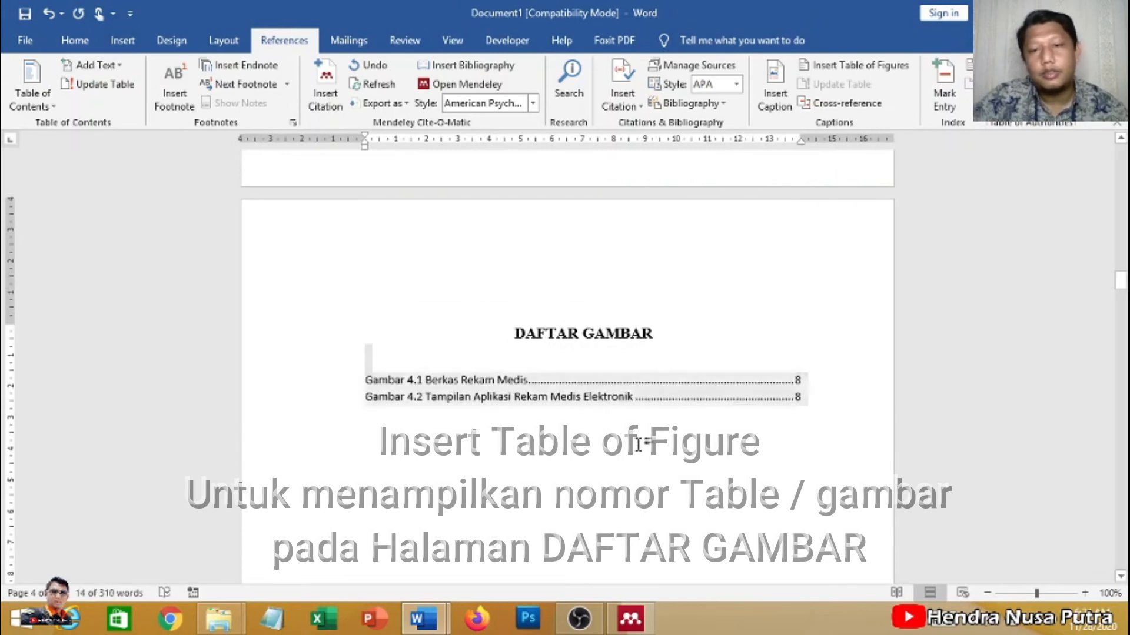
Review the entries and page numbers in the DAFTAR GAMBAR and DAFTAR TABEL lists.
{"action": "scroll", "coordinate": [622, 414], "scroll_direction": "up", "scroll_amount": 2}
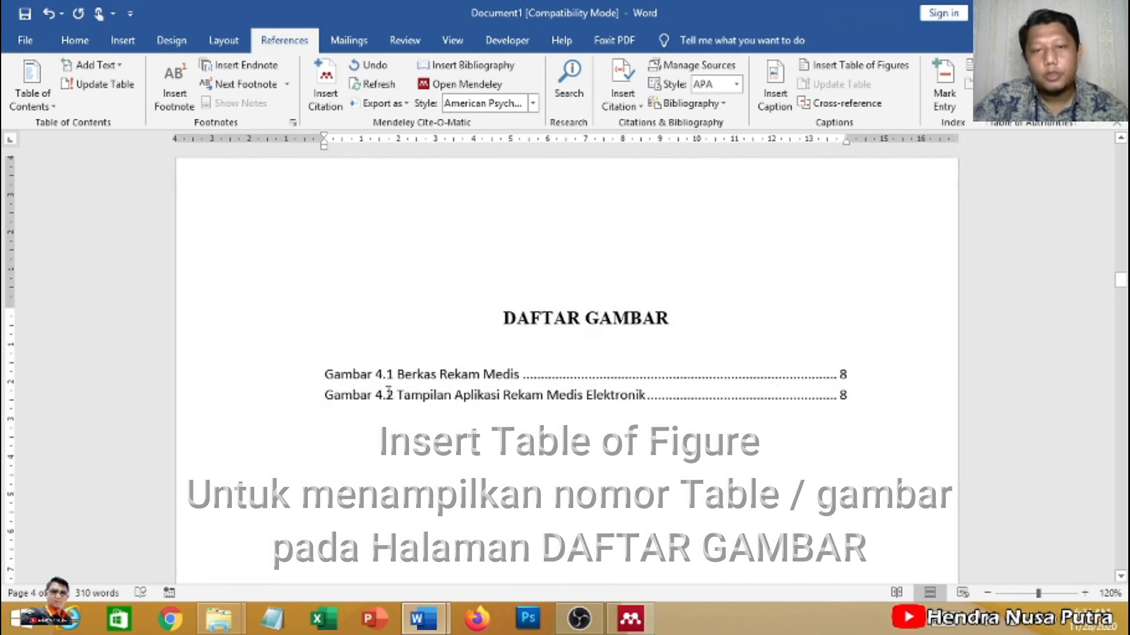
{"action": "scroll", "coordinate": [736, 385], "scroll_direction": "down", "scroll_amount": 3}
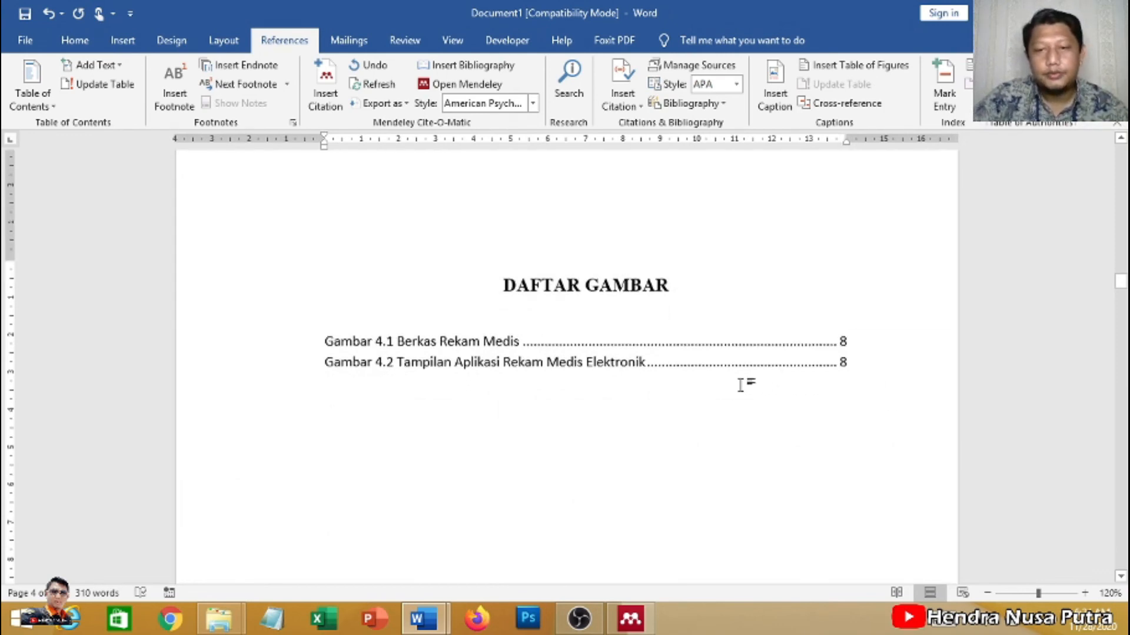
{"action": "scroll", "coordinate": [654, 353], "scroll_direction": "up", "scroll_amount": 3}
{"action": "scroll", "coordinate": [706, 359], "scroll_direction": "down", "scroll_amount": 2}
{"action": "scroll", "coordinate": [608, 323], "scroll_direction": "up", "scroll_amount": 2}
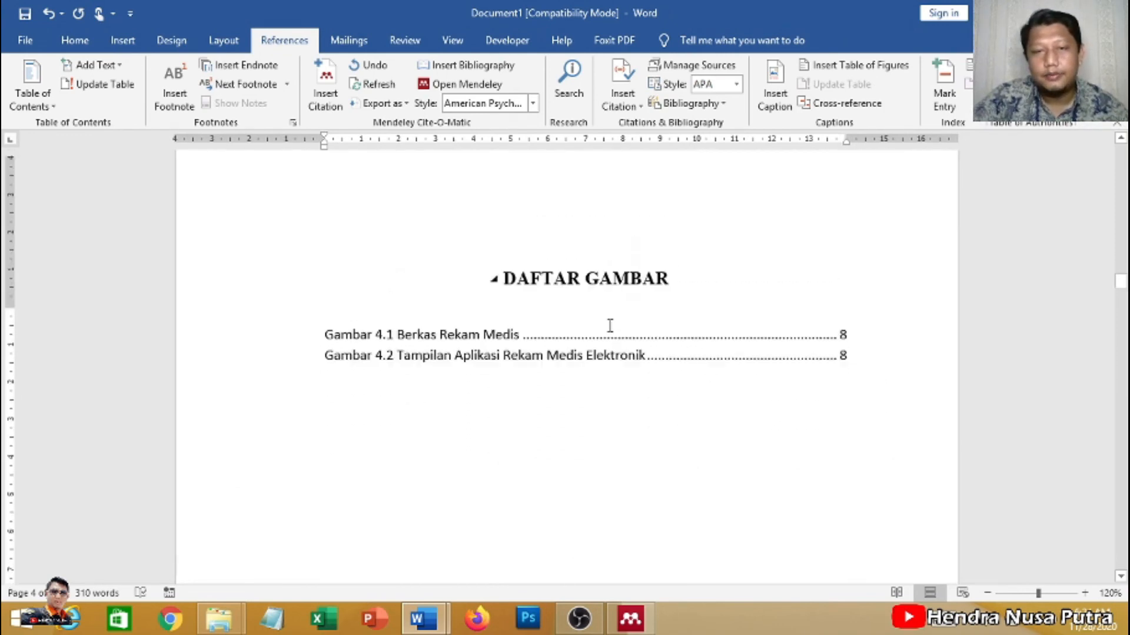
{"action": "scroll", "coordinate": [680, 356], "scroll_direction": "down", "scroll_amount": 2}
{"action": "scroll", "coordinate": [678, 355], "scroll_direction": "up", "scroll_amount": 3}
{"action": "scroll", "coordinate": [761, 402], "scroll_direction": "down", "scroll_amount": 3}
{"action": "scroll", "coordinate": [761, 402], "scroll_direction": "down", "scroll_amount": 2}
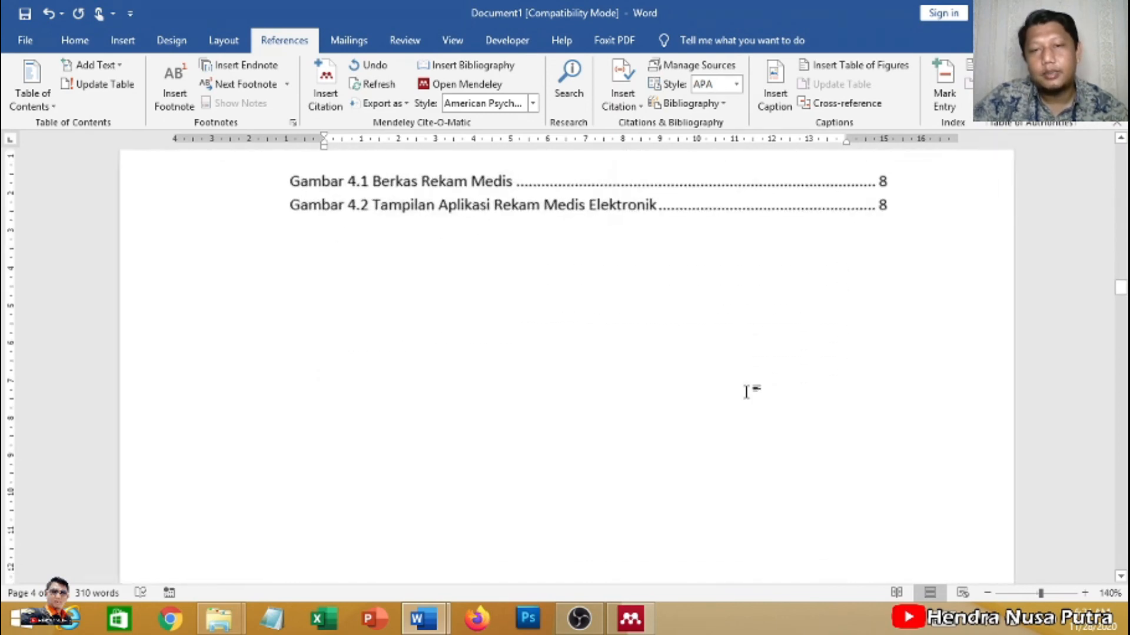
{"action": "scroll", "coordinate": [746, 390], "scroll_direction": "down", "scroll_amount": 4}
{"action": "scroll", "coordinate": [724, 376], "scroll_direction": "down", "scroll_amount": 3}
{"action": "scroll", "coordinate": [724, 374], "scroll_direction": "down", "scroll_amount": 5}
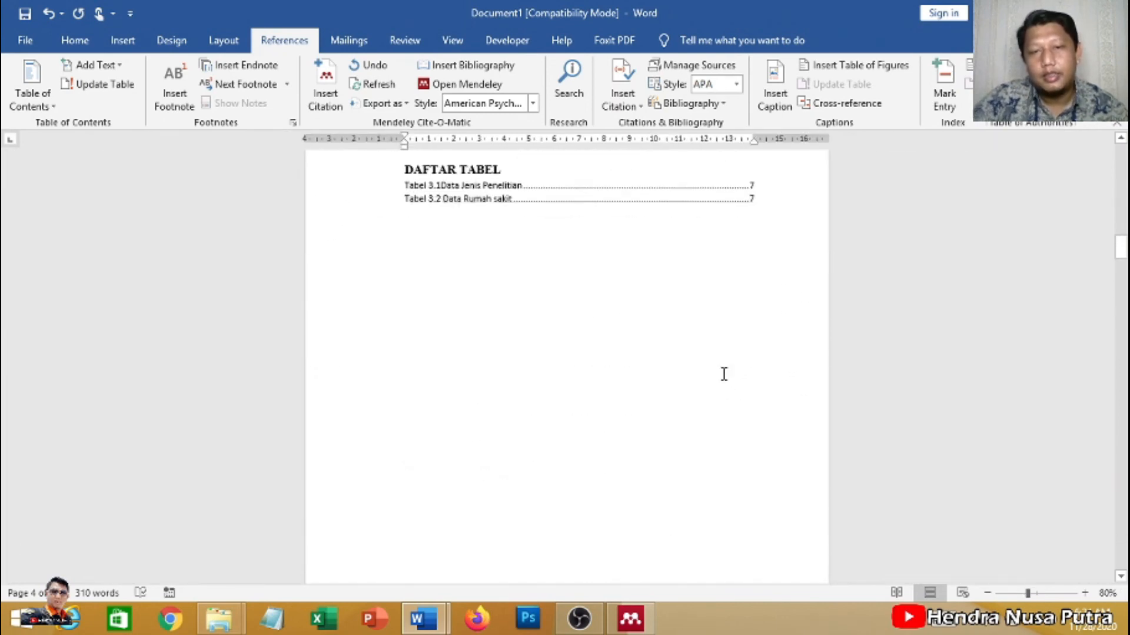
Review the DAFTAR ISI entries and their page numbers against the front pages and chapter pages.
{"action": "scroll", "coordinate": [722, 374], "scroll_direction": "up", "scroll_amount": 4}
{"action": "scroll", "coordinate": [629, 437], "scroll_direction": "up", "scroll_amount": 9}
{"action": "scroll", "coordinate": [630, 436], "scroll_direction": "up", "scroll_amount": 4}
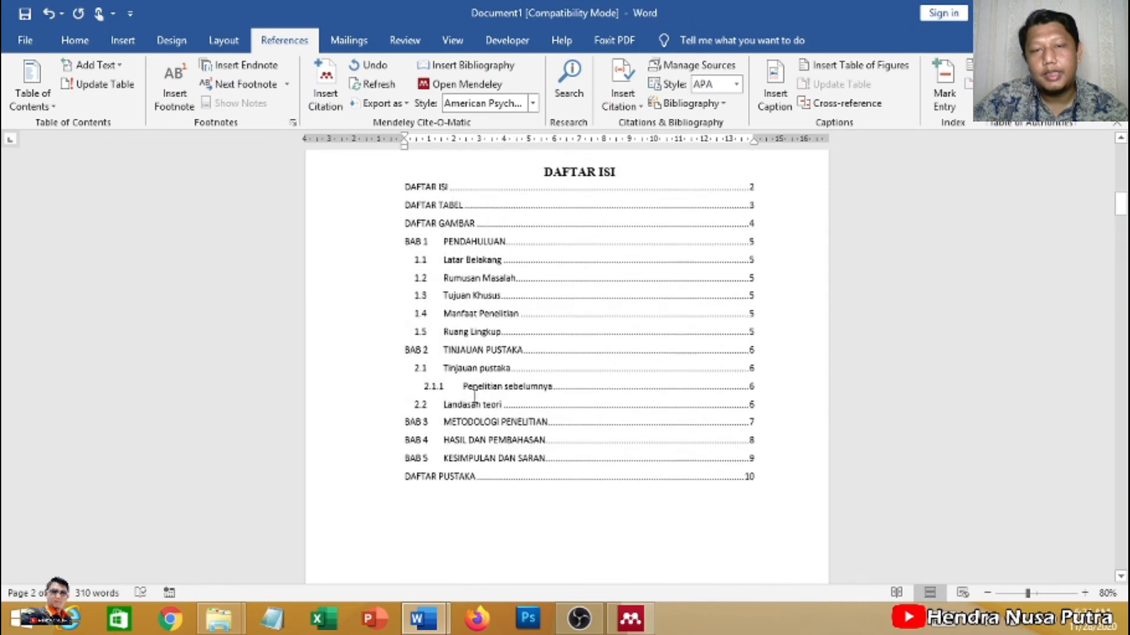
{"action": "scroll", "coordinate": [677, 383], "scroll_direction": "down", "scroll_amount": 12}
{"action": "left_click_drag", "start_coordinate": [1121, 248], "coordinate": [1125, 352]}
{"action": "scroll", "coordinate": [665, 353], "scroll_direction": "up", "scroll_amount": 4, "text": "ctrl"}
{"action": "scroll", "coordinate": [682, 275], "scroll_direction": "down", "scroll_amount": 3, "text": "ctrl"}
{"action": "scroll", "coordinate": [682, 276], "scroll_direction": "down", "scroll_amount": 3, "text": "ctrl"}
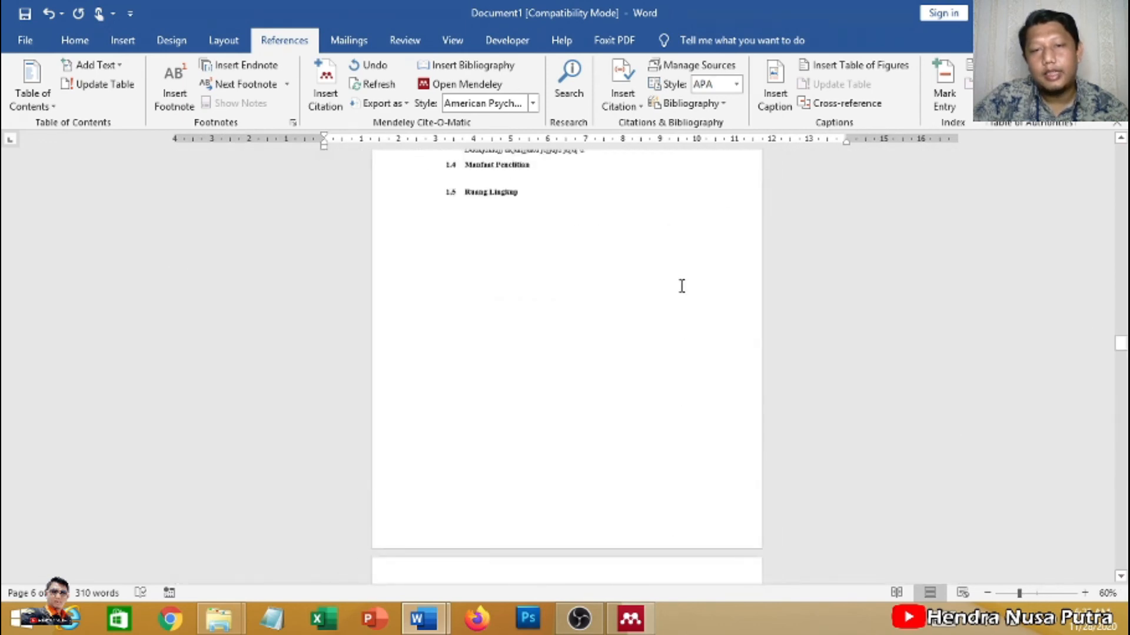
{"action": "scroll", "coordinate": [681, 303], "scroll_direction": "up", "scroll_amount": 10}
{"action": "left_click_drag", "start_coordinate": [1121, 287], "coordinate": [1124, 209]}
{"action": "scroll", "coordinate": [600, 254], "scroll_direction": "up", "scroll_amount": 4, "text": "ctrl"}
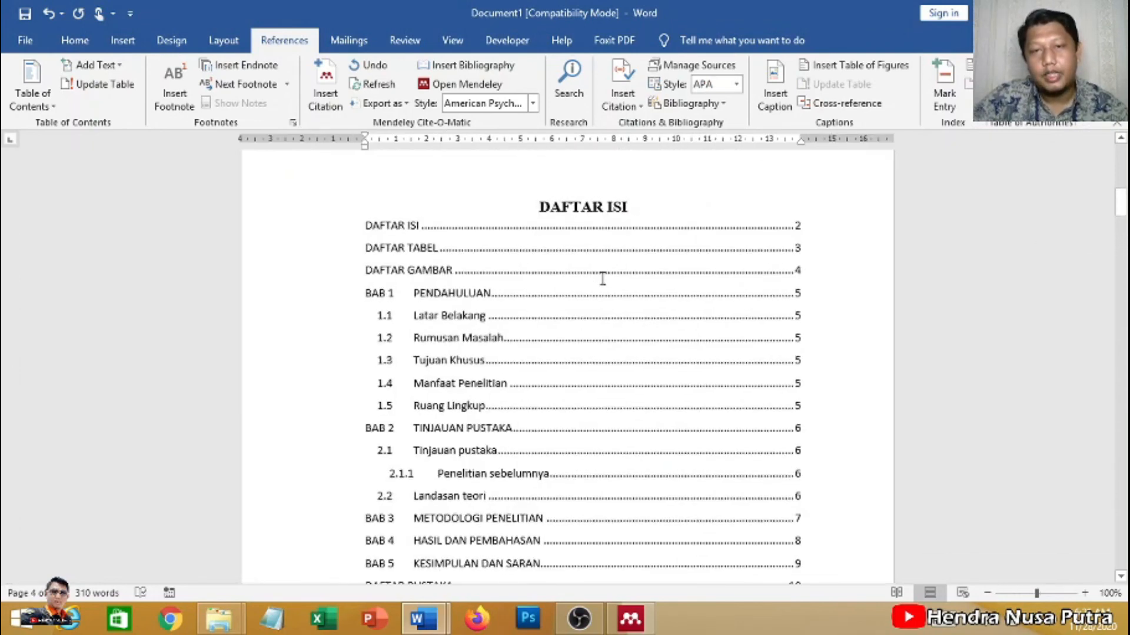
{"action": "scroll", "coordinate": [812, 251], "scroll_direction": "down", "scroll_amount": 15}
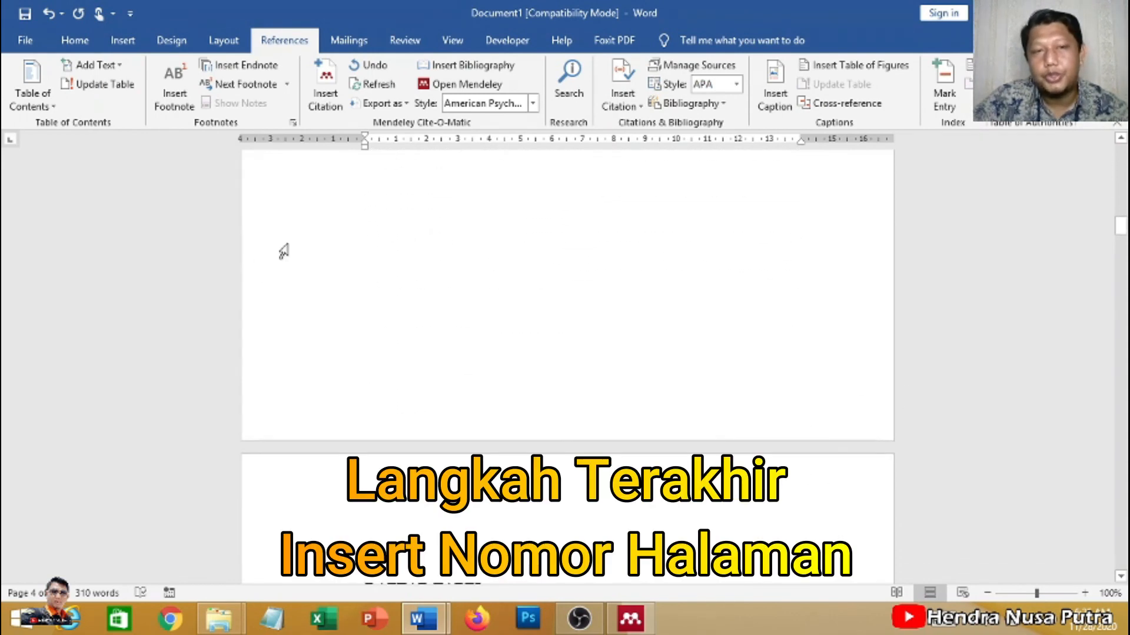
{"action": "scroll", "coordinate": [734, 340], "scroll_direction": "up", "scroll_amount": 5}
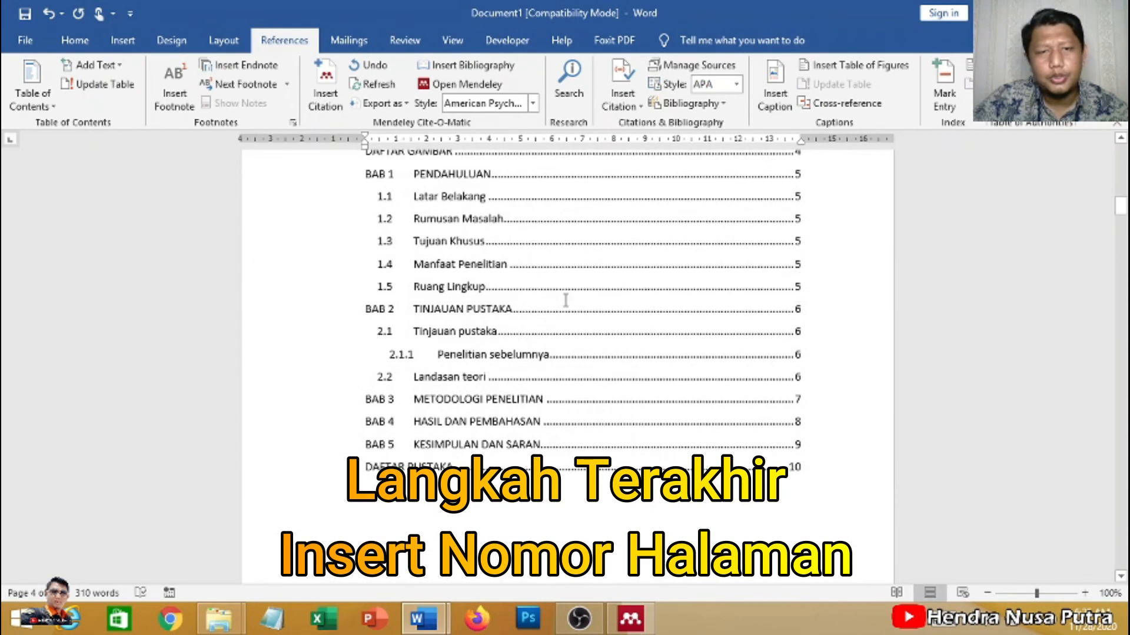
{"action": "scroll", "coordinate": [565, 300], "scroll_direction": "up", "scroll_amount": 5}
{"action": "scroll", "coordinate": [520, 303], "scroll_direction": "down", "scroll_amount": 3}
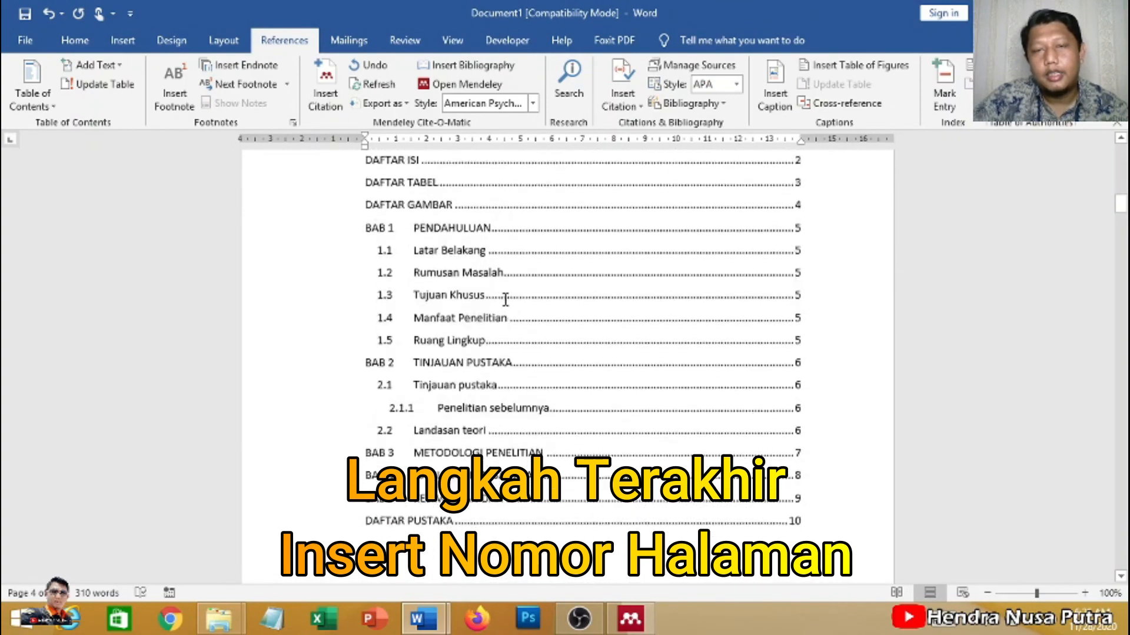
{"action": "scroll", "coordinate": [920, 315], "scroll_direction": "up", "scroll_amount": 3}
{"action": "scroll", "coordinate": [589, 312], "scroll_direction": "down", "scroll_amount": 3}
{"action": "scroll", "coordinate": [565, 280], "scroll_direction": "up", "scroll_amount": 8}
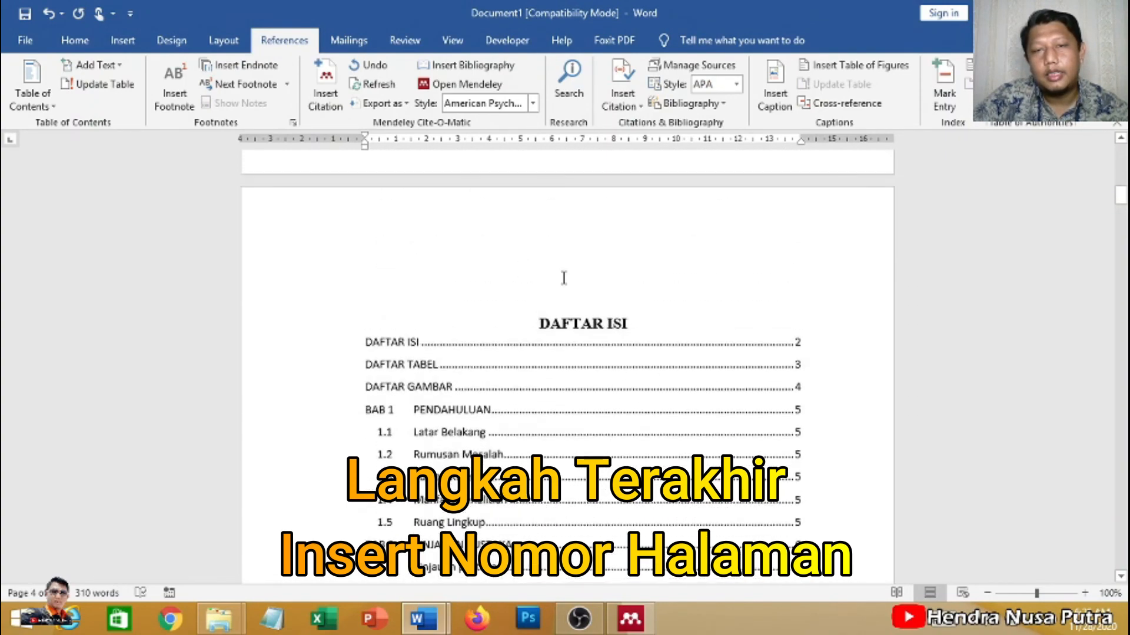
Open the Section 2 footer on the DAFTAR ISI page and unlink it from the previous section.
{"action": "scroll", "coordinate": [502, 333], "scroll_direction": "down", "scroll_amount": 4}
{"action": "scroll", "coordinate": [675, 360], "scroll_direction": "down", "scroll_amount": 10}
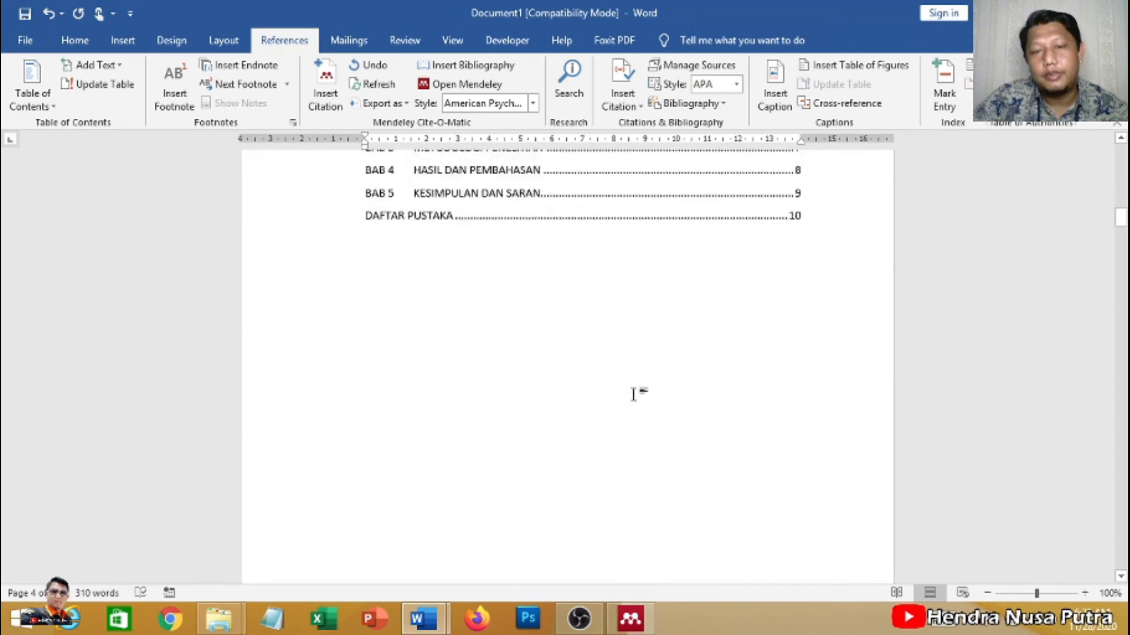
{"action": "double_click", "coordinate": [481, 436]}
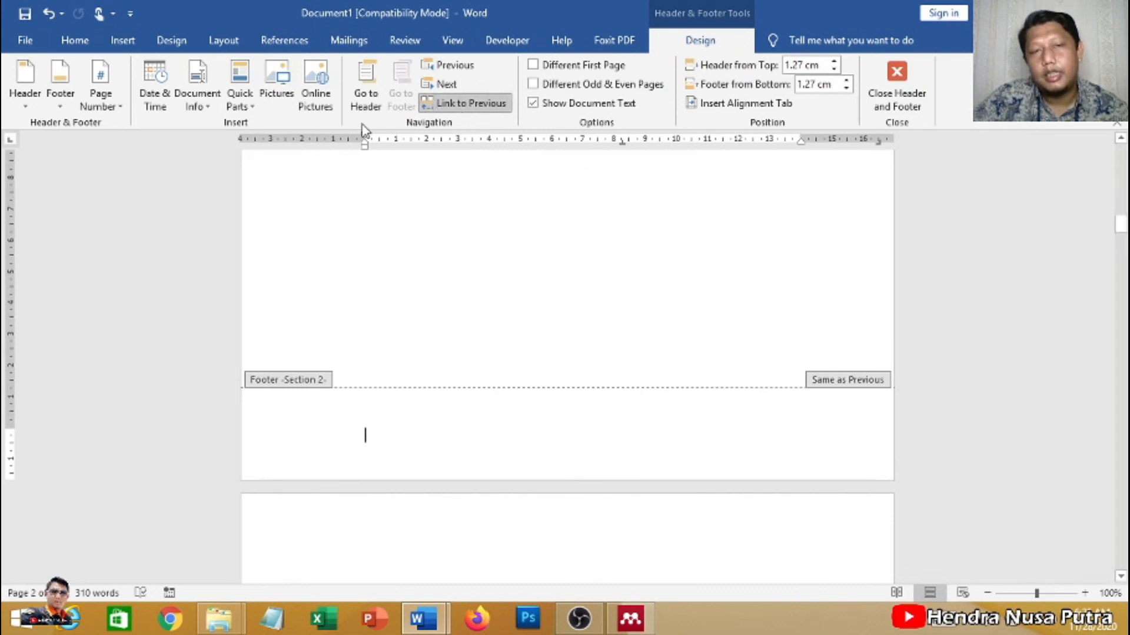
{"action": "left_click", "coordinate": [462, 106]}
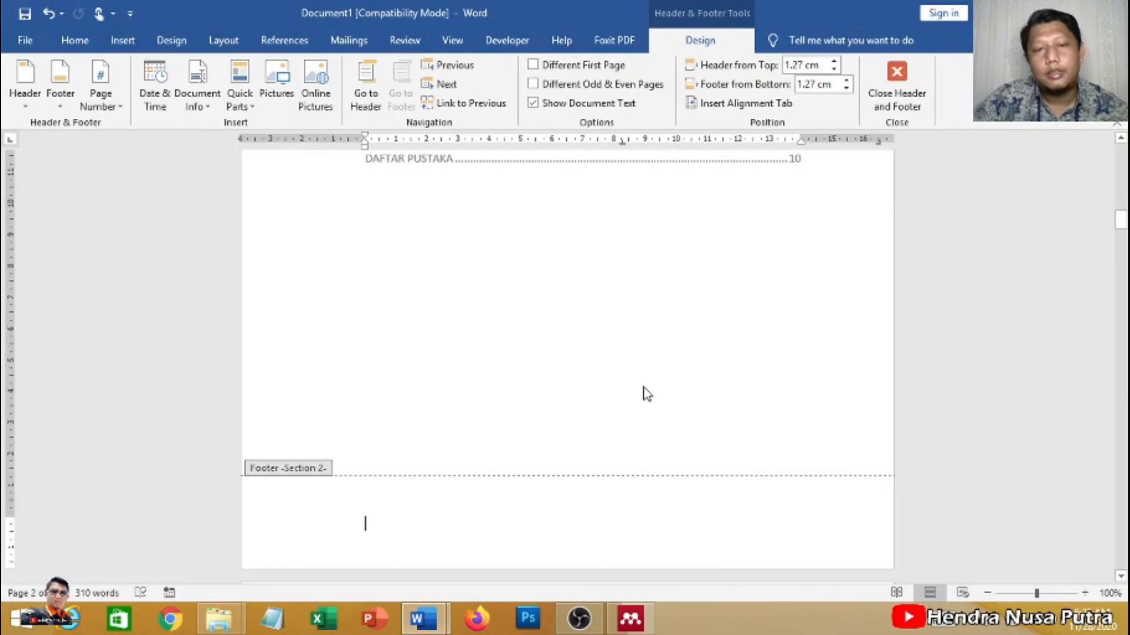
Format the Section 2 page numbers as i, ii, iii and start the numbering at i.
{"action": "left_click", "coordinate": [122, 40]}
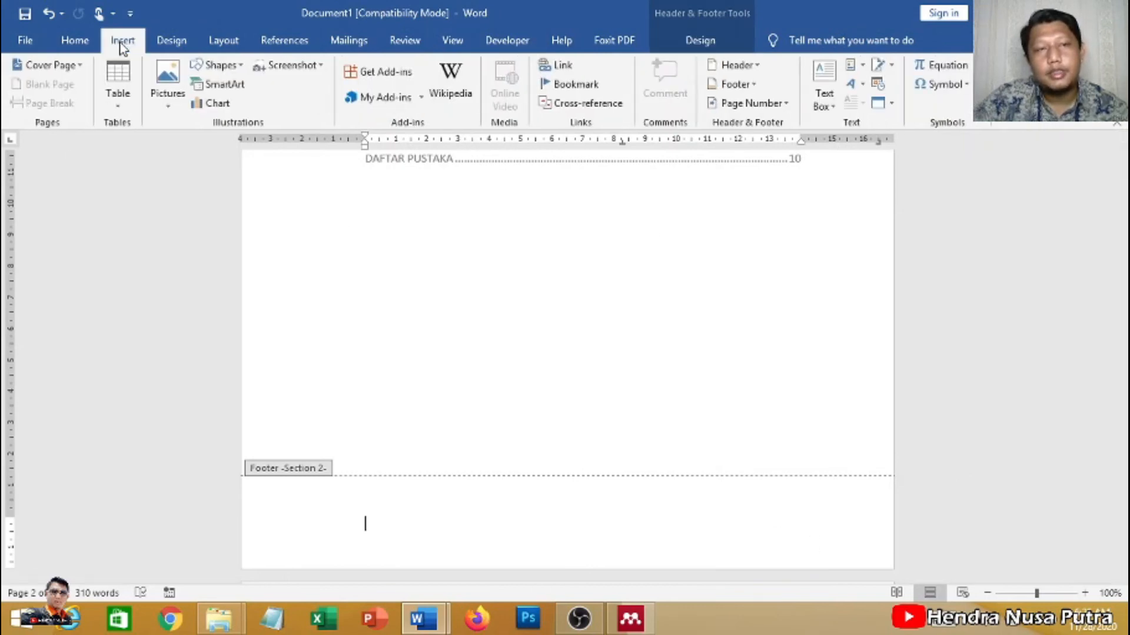
{"action": "left_click", "coordinate": [784, 105]}
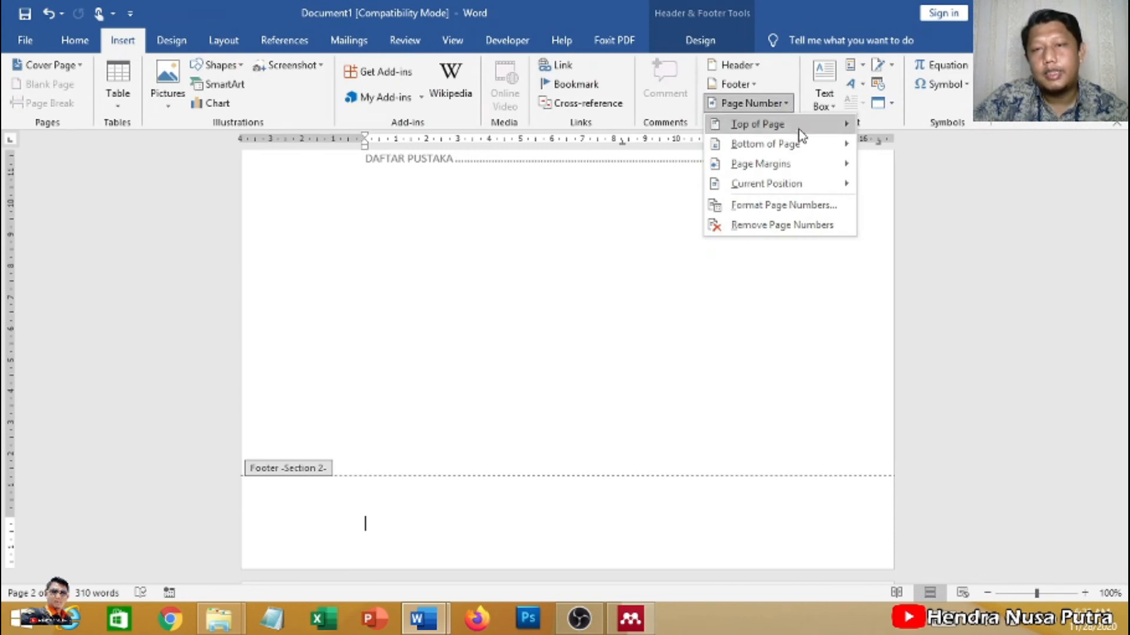
{"action": "left_click", "coordinate": [818, 206]}
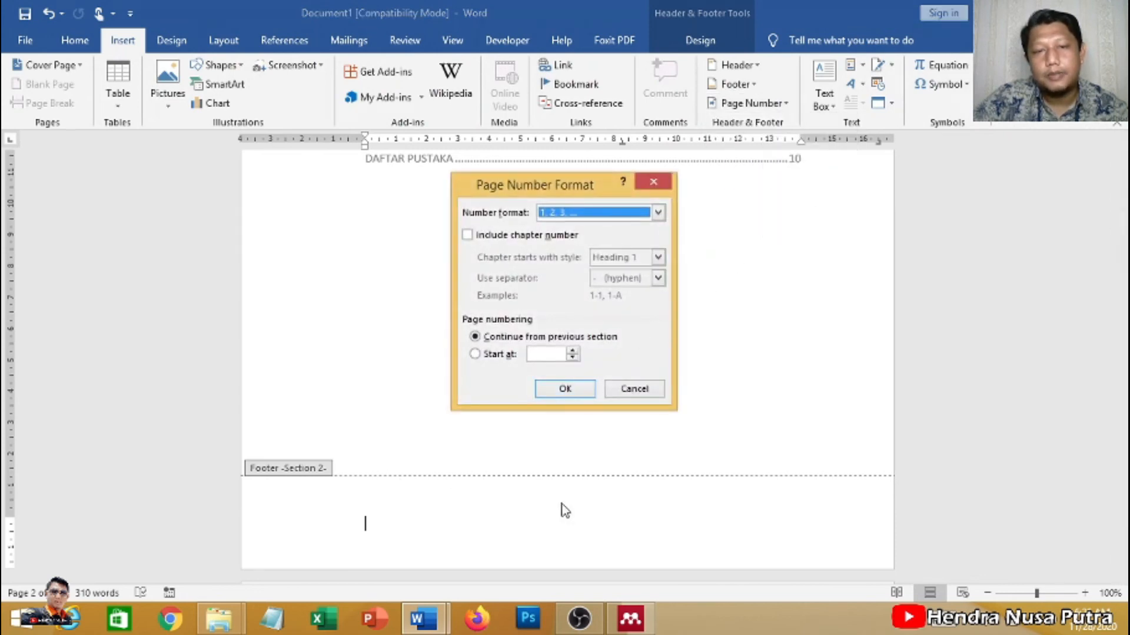
{"action": "left_click", "coordinate": [580, 212]}
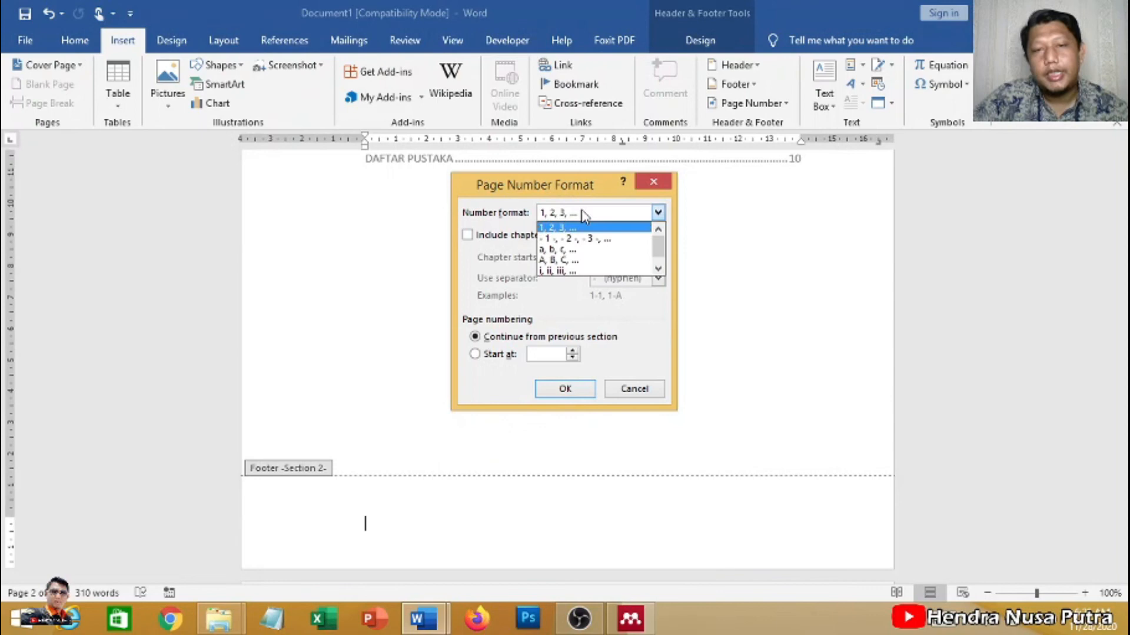
{"action": "left_click", "coordinate": [590, 257]}
{"action": "left_click", "coordinate": [504, 355]}
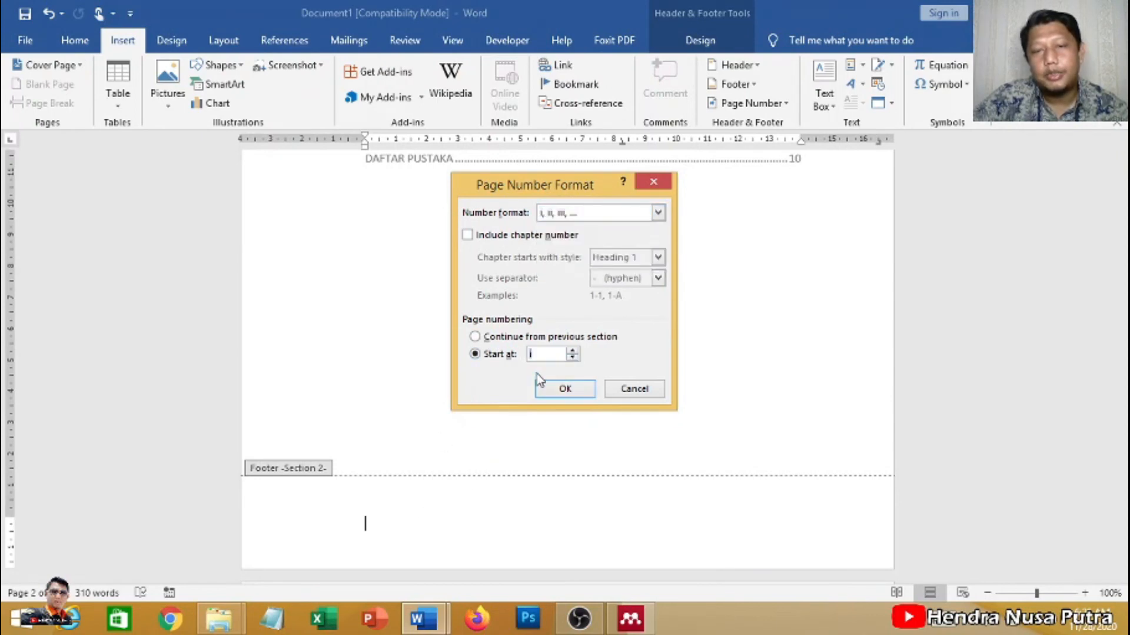
{"action": "left_click", "coordinate": [583, 394]}
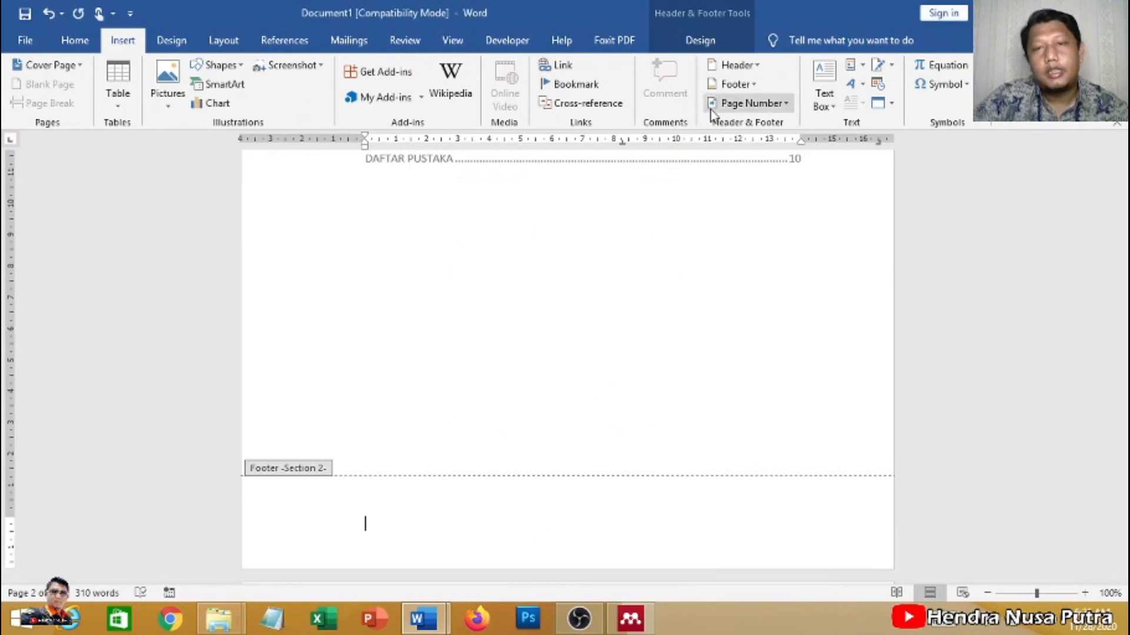
Insert a centered Plain Number 2 page number at the bottom of the Section 2 pages and check the following footers.
{"action": "left_click", "coordinate": [781, 113]}
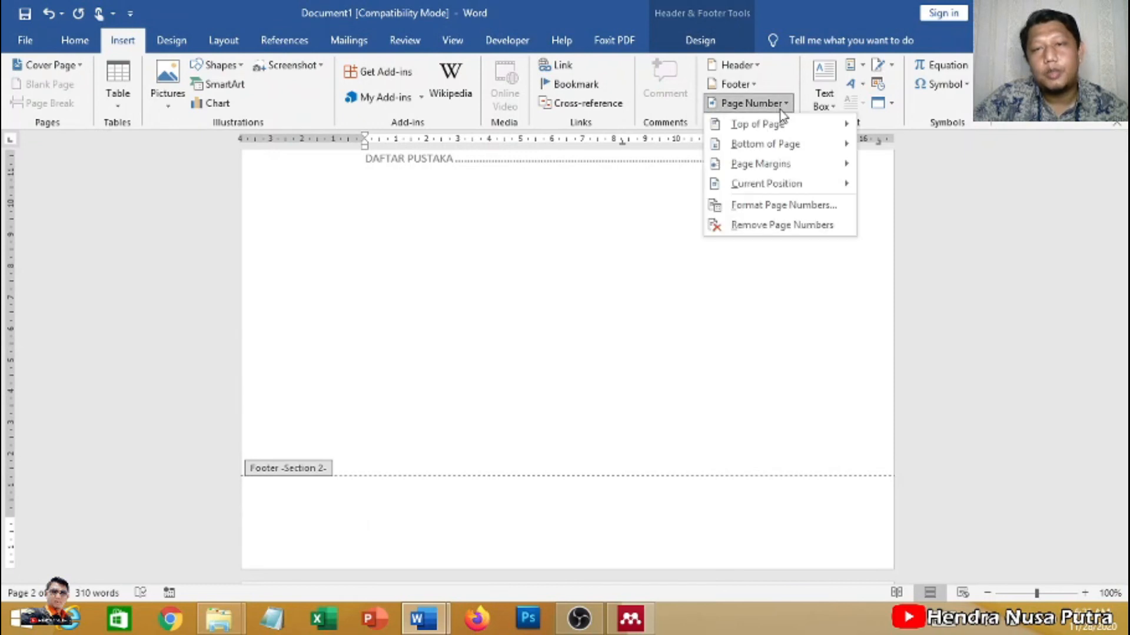
{"action": "mouse_move", "coordinate": [765, 144]}
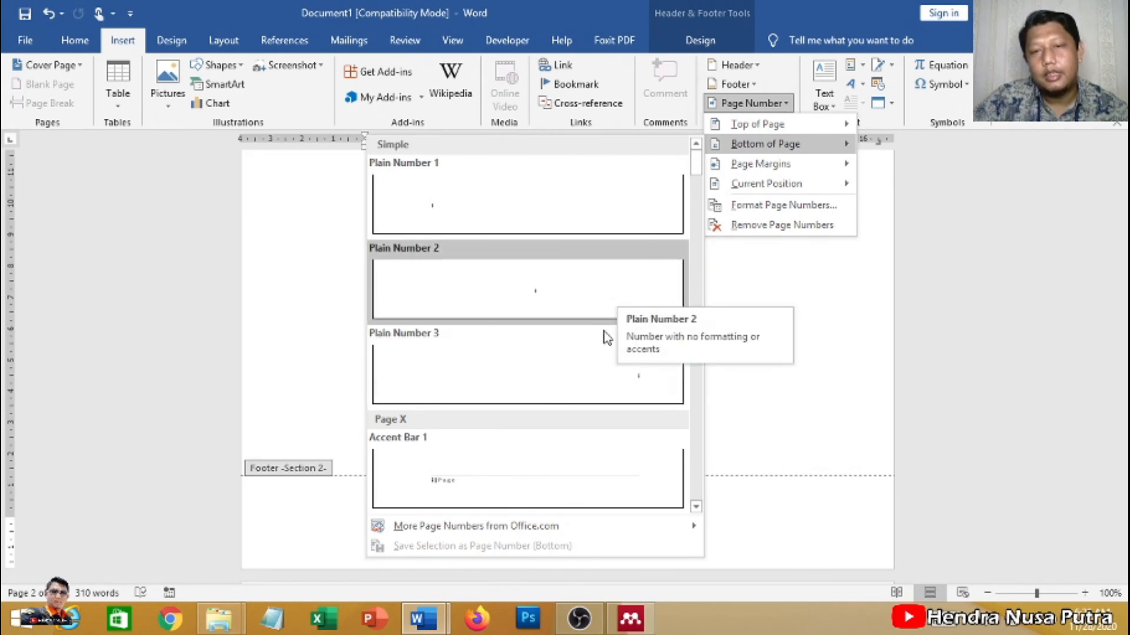
{"action": "left_click", "coordinate": [600, 296]}
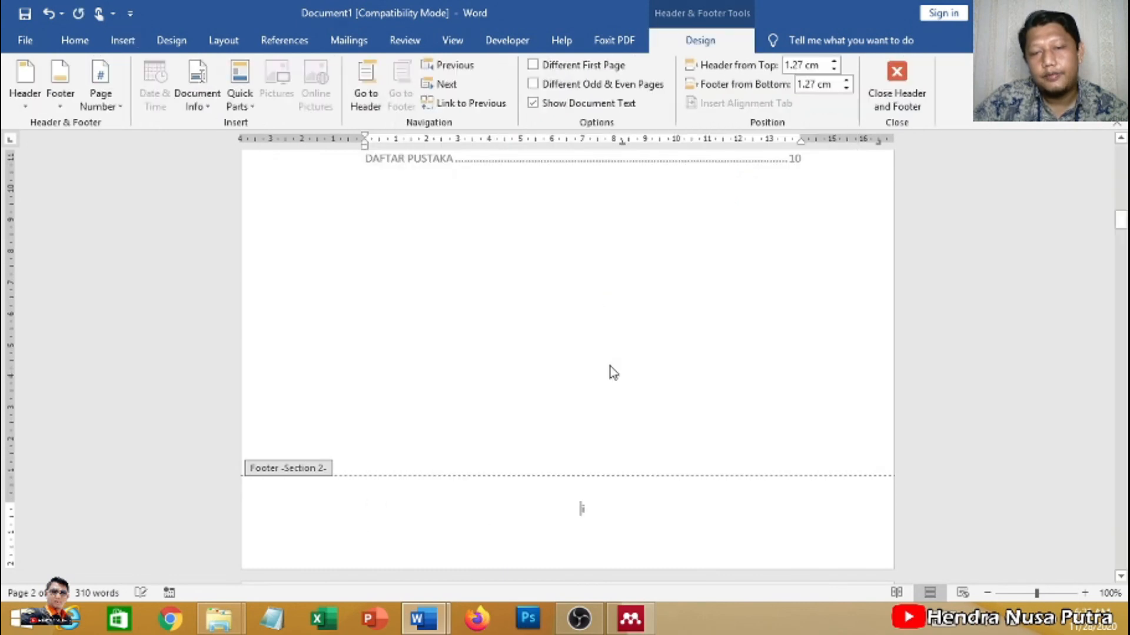
{"action": "scroll", "coordinate": [636, 507], "scroll_direction": "down", "scroll_amount": 15}
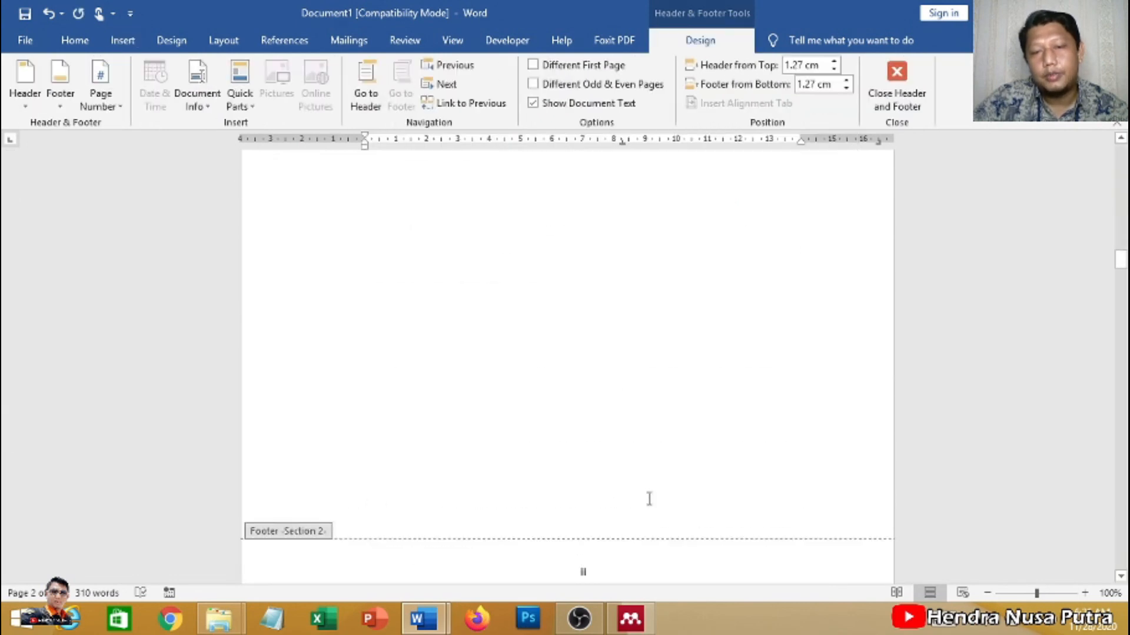
{"action": "scroll", "coordinate": [586, 386], "scroll_direction": "down", "scroll_amount": 15}
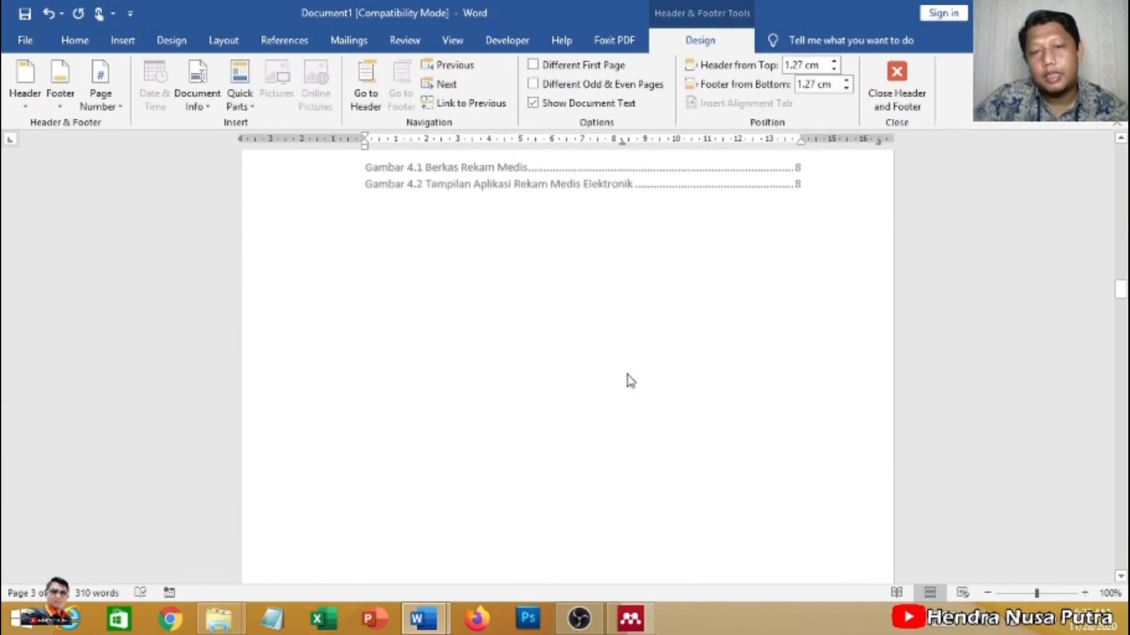
Compare the page number in the last Section 2 footer with the one in the Section 3 footer below BAB 1.
{"action": "scroll", "coordinate": [583, 385], "scroll_direction": "down", "scroll_amount": 15}
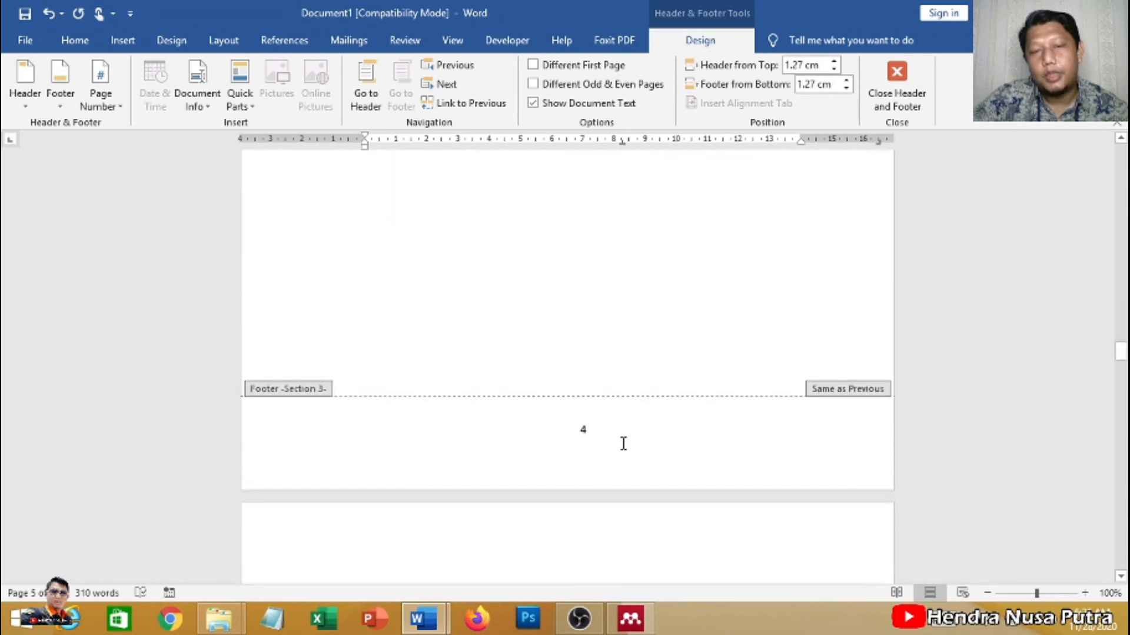
{"action": "scroll", "coordinate": [574, 395], "scroll_direction": "up", "scroll_amount": 15}
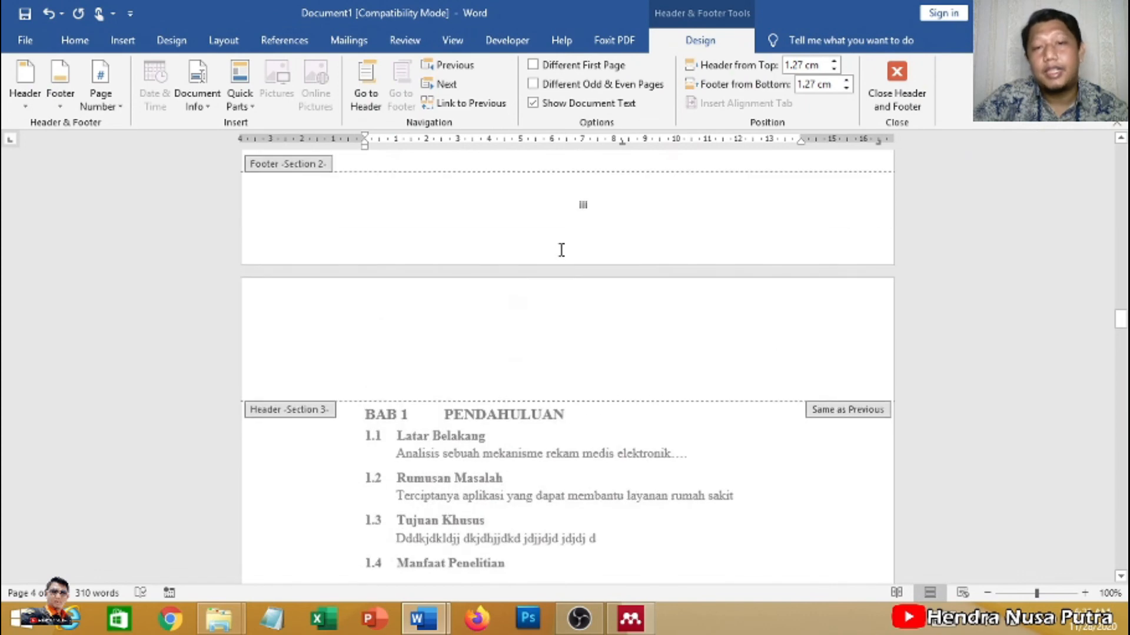
{"action": "scroll", "coordinate": [617, 253], "scroll_direction": "up", "scroll_amount": 4}
{"action": "scroll", "coordinate": [577, 247], "scroll_direction": "down", "scroll_amount": 5}
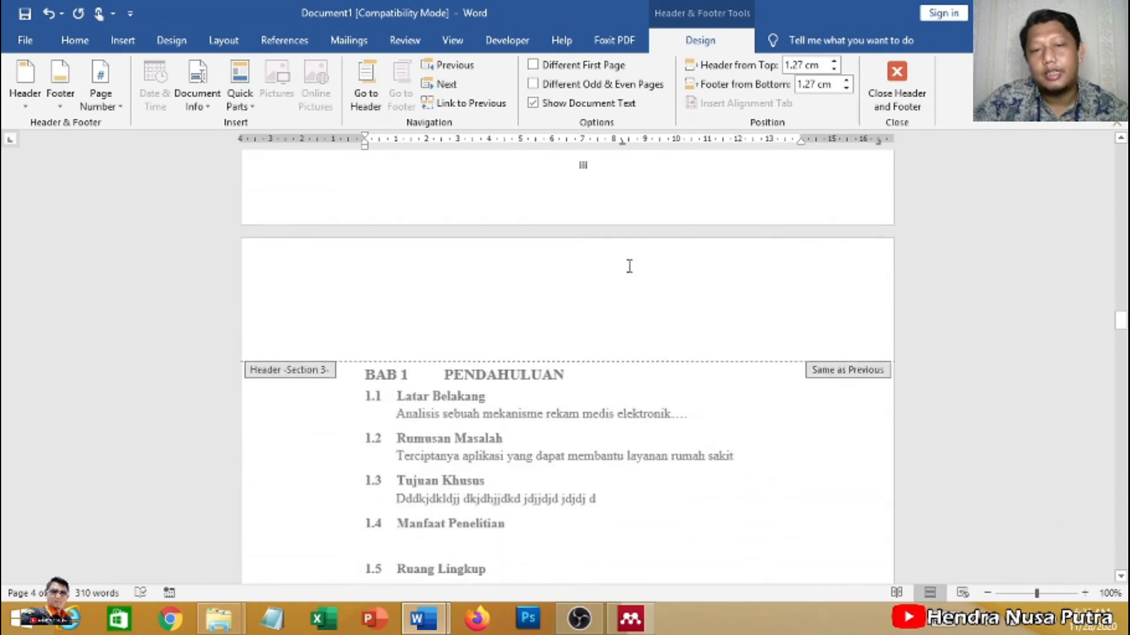
{"action": "scroll", "coordinate": [628, 268], "scroll_direction": "up", "scroll_amount": 2}
{"action": "scroll", "coordinate": [655, 259], "scroll_direction": "up", "scroll_amount": 2}
{"action": "scroll", "coordinate": [656, 259], "scroll_direction": "down", "scroll_amount": 12}
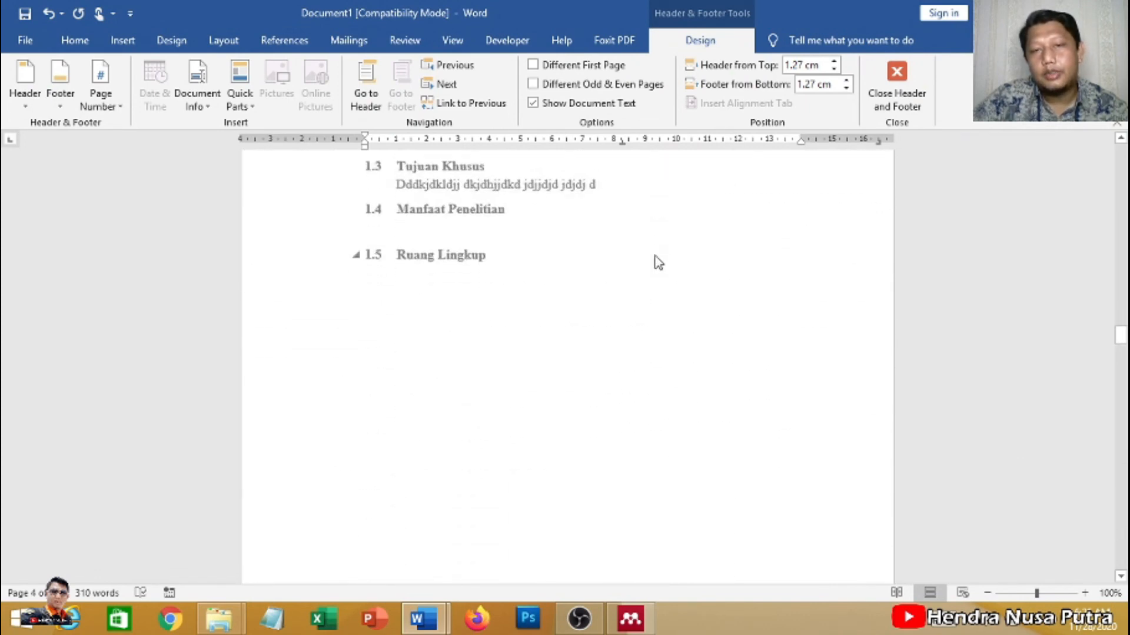
{"action": "scroll", "coordinate": [588, 285], "scroll_direction": "up", "scroll_amount": 1}
{"action": "scroll", "coordinate": [597, 320], "scroll_direction": "down", "scroll_amount": 12}
{"action": "scroll", "coordinate": [598, 315], "scroll_direction": "up", "scroll_amount": 4}
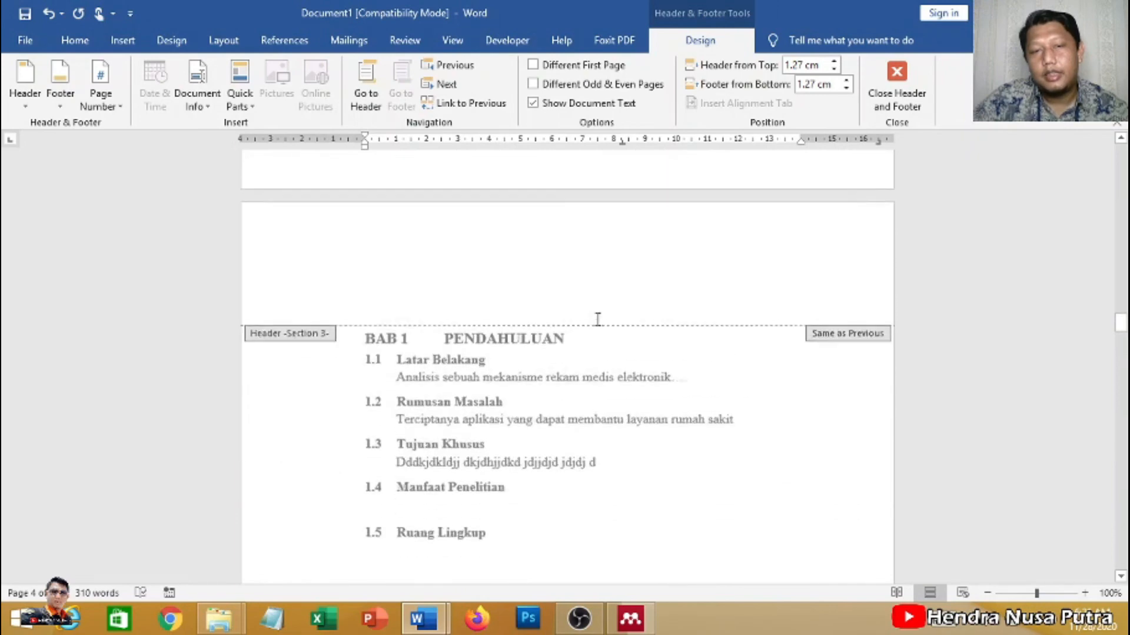
{"action": "scroll", "coordinate": [608, 329], "scroll_direction": "down", "scroll_amount": 7}
{"action": "scroll", "coordinate": [608, 329], "scroll_direction": "down", "scroll_amount": 4}
{"action": "scroll", "coordinate": [603, 325], "scroll_direction": "up", "scroll_amount": 8}
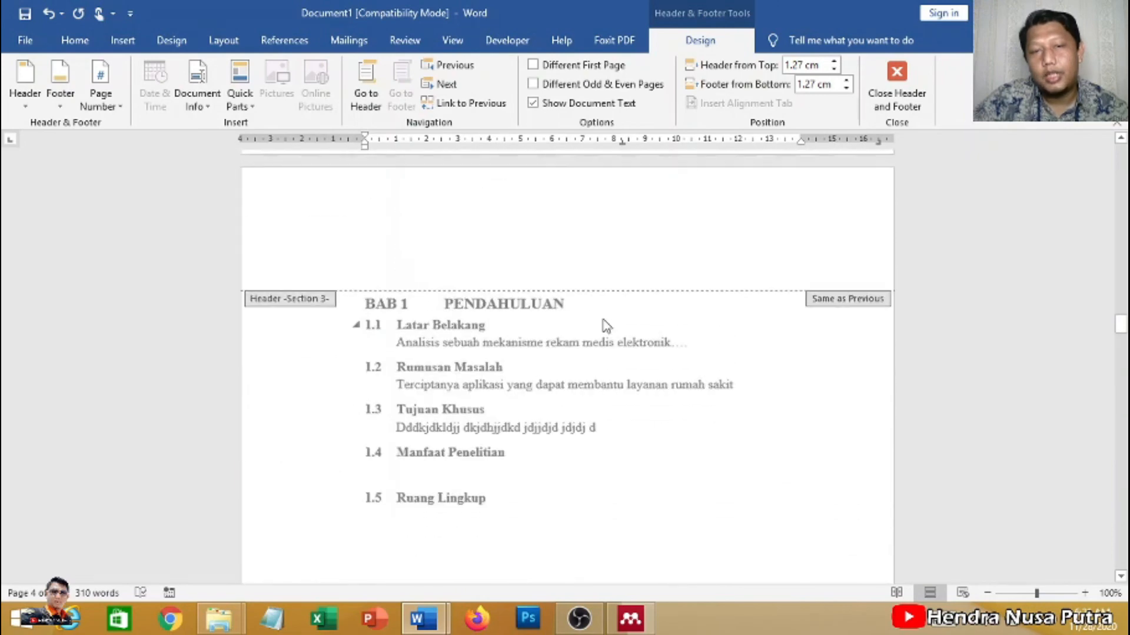
{"action": "scroll", "coordinate": [618, 333], "scroll_direction": "down", "scroll_amount": 5}
{"action": "scroll", "coordinate": [636, 340], "scroll_direction": "down", "scroll_amount": 6}
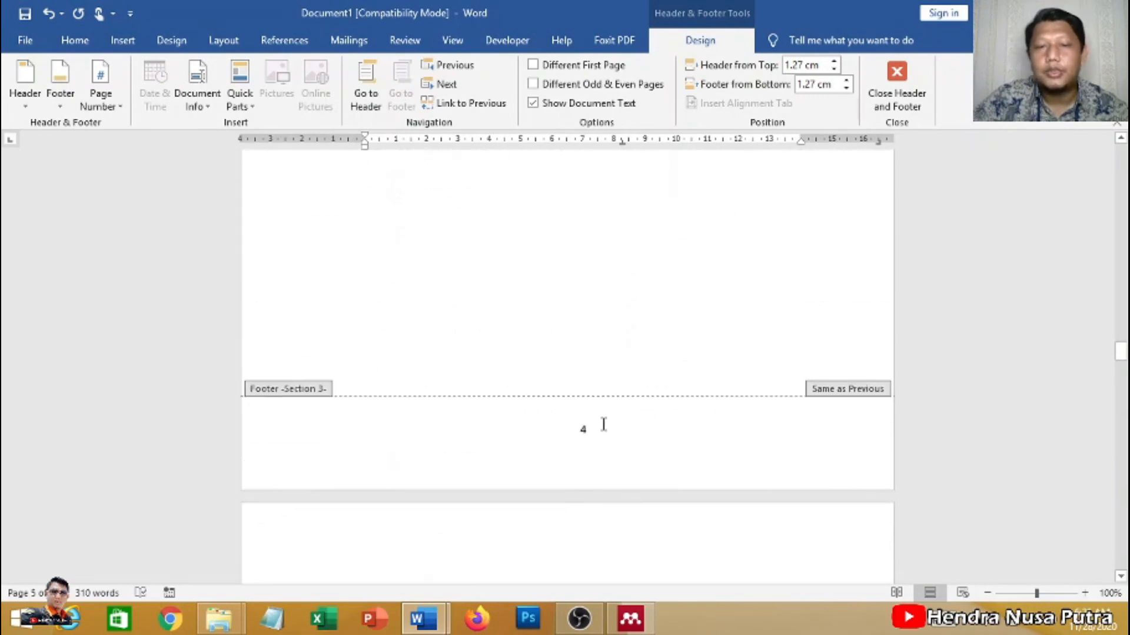
Start the Section 3 page numbering at 1 from the BAB 1 footer and check the footers of the chapter pages.
{"action": "left_click", "coordinate": [591, 432]}
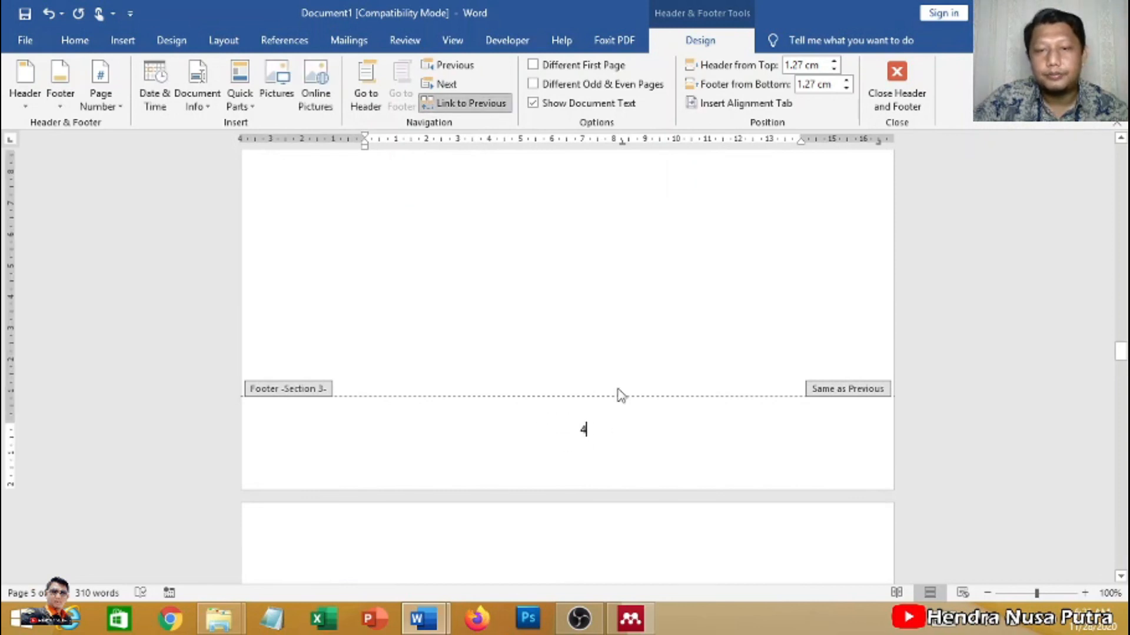
{"action": "left_click", "coordinate": [122, 40]}
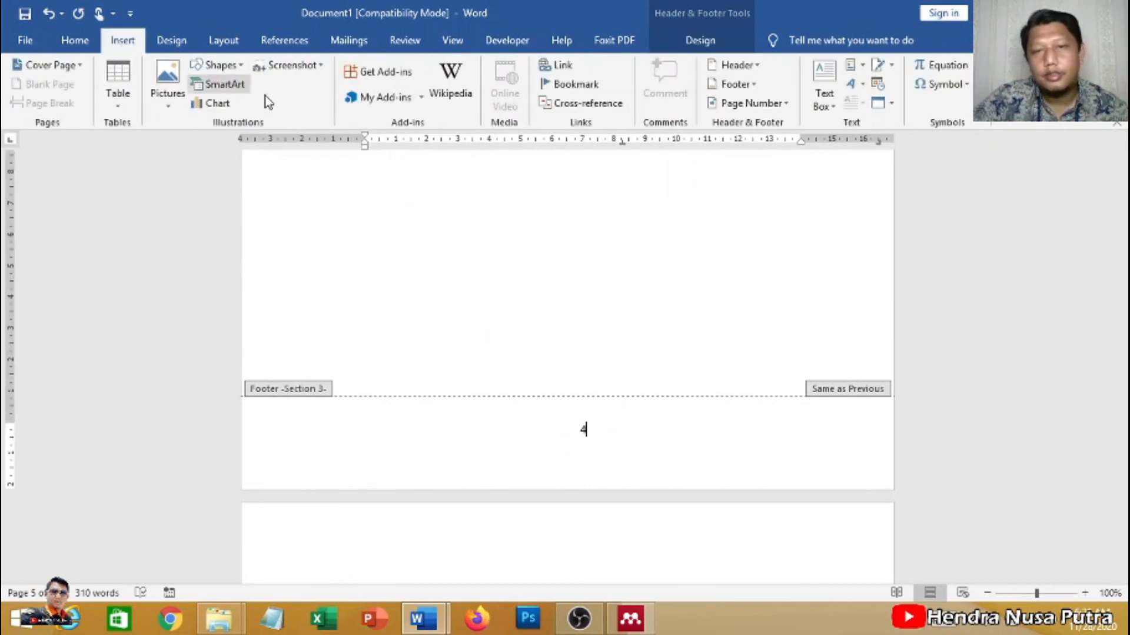
{"action": "left_click", "coordinate": [753, 103]}
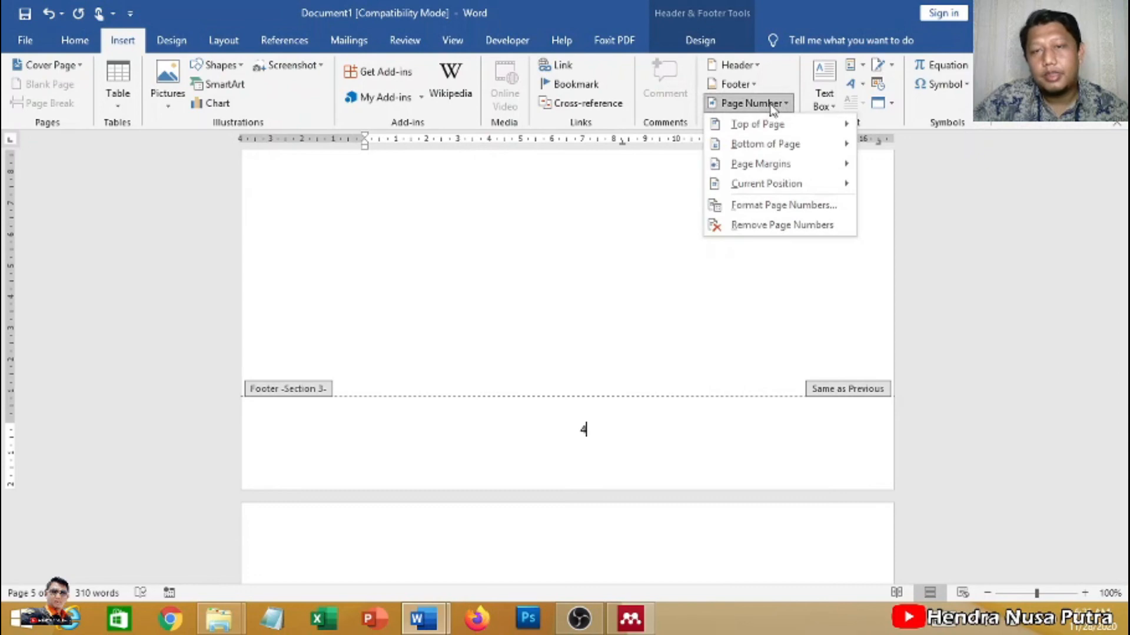
{"action": "left_click", "coordinate": [783, 204]}
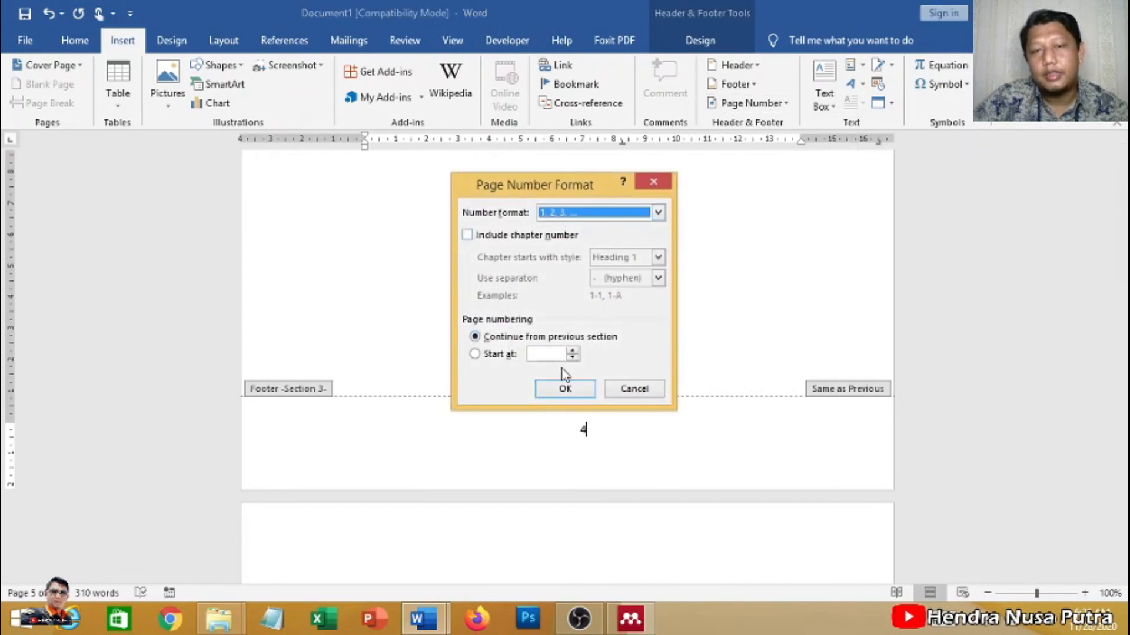
{"action": "left_click", "coordinate": [574, 351]}
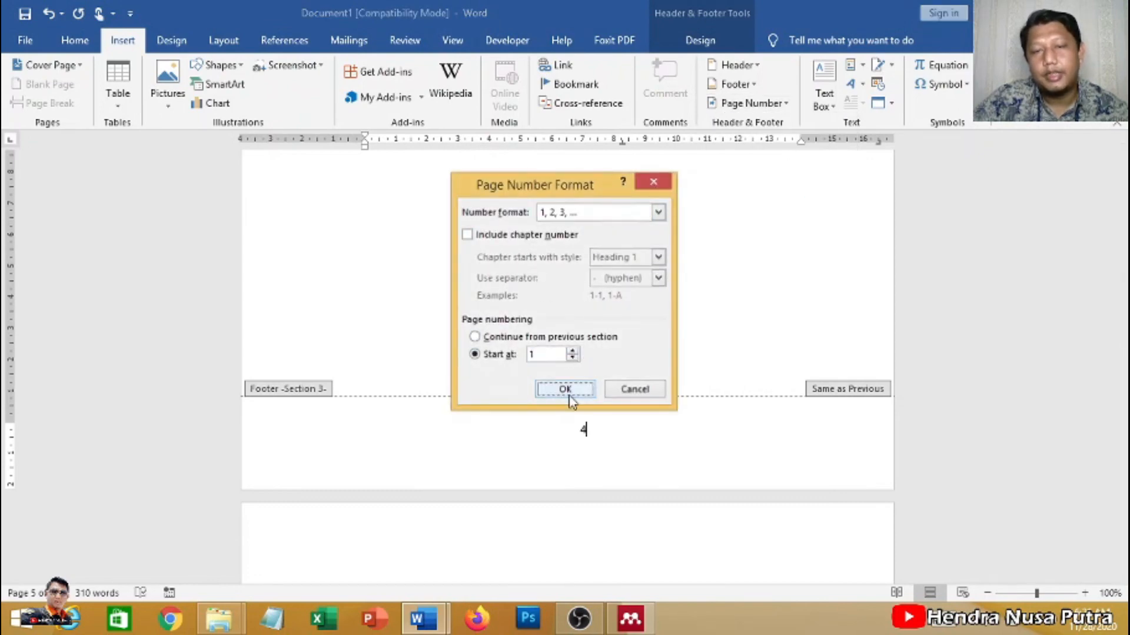
{"action": "left_click", "coordinate": [581, 383]}
{"action": "scroll", "coordinate": [647, 401], "scroll_direction": "up", "scroll_amount": 5}
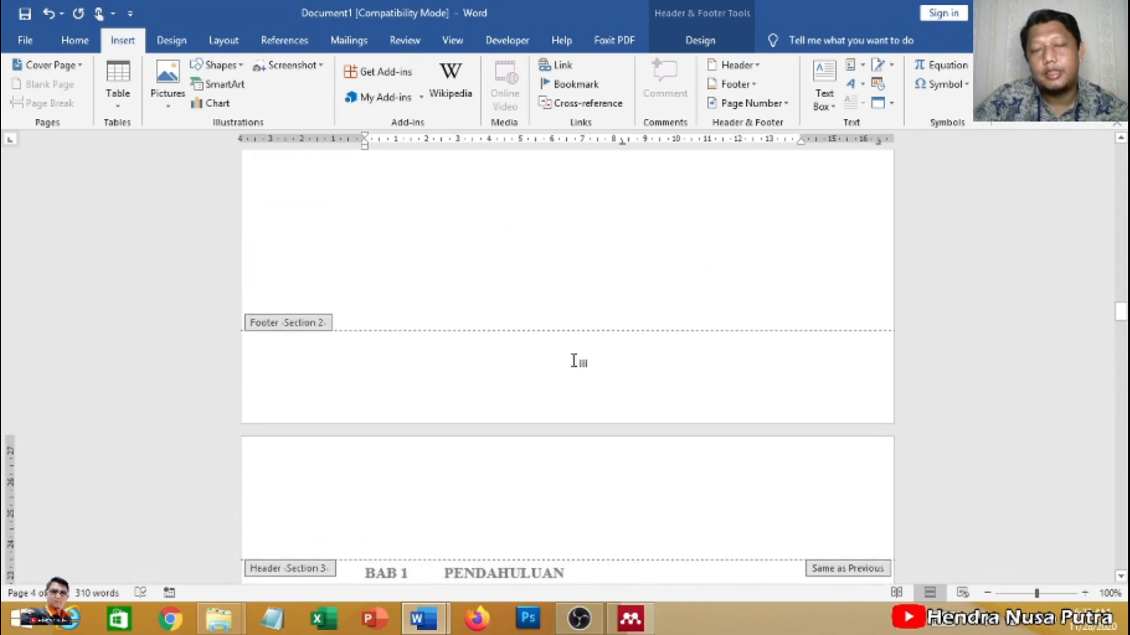
{"action": "scroll", "coordinate": [558, 357], "scroll_direction": "down", "scroll_amount": 15}
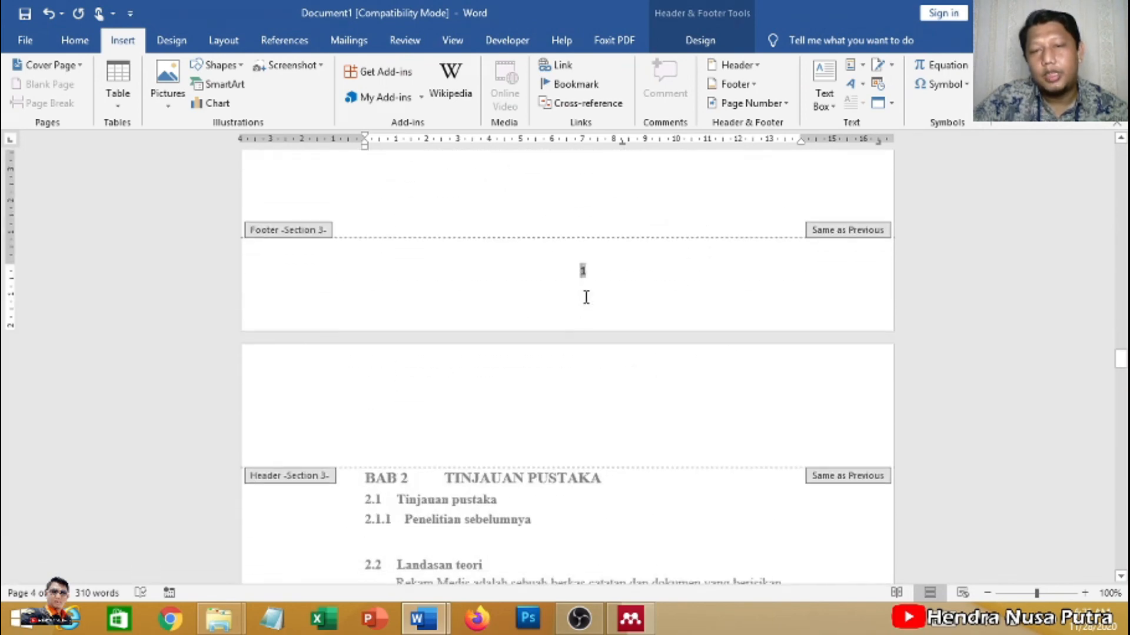
{"action": "scroll", "coordinate": [625, 369], "scroll_direction": "down", "scroll_amount": 15}
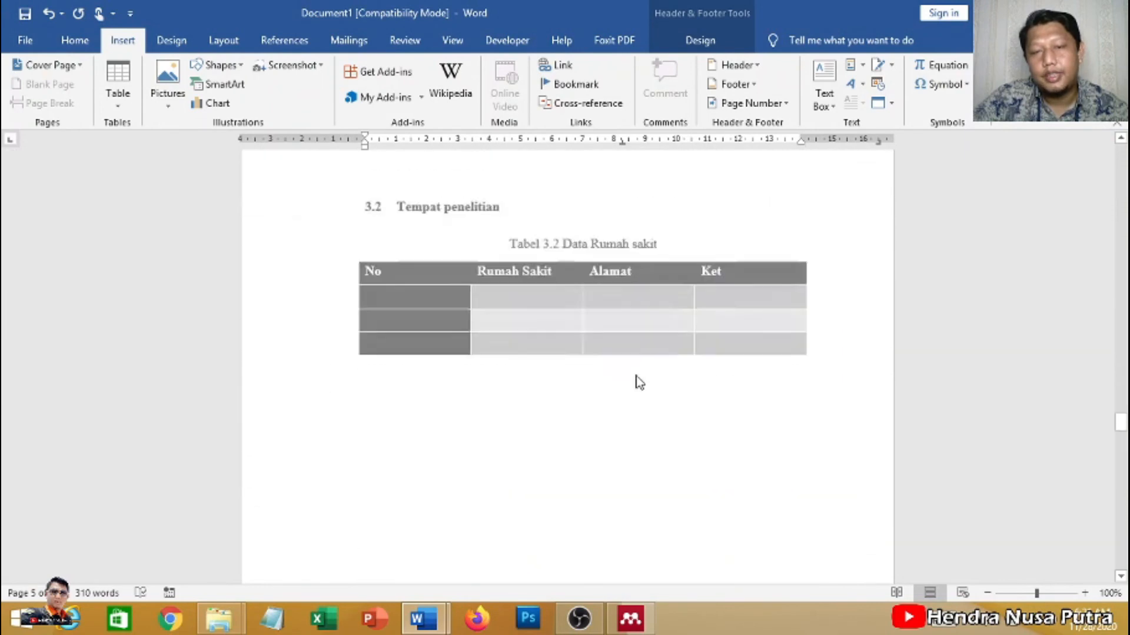
{"action": "scroll", "coordinate": [644, 386], "scroll_direction": "down", "scroll_amount": 15}
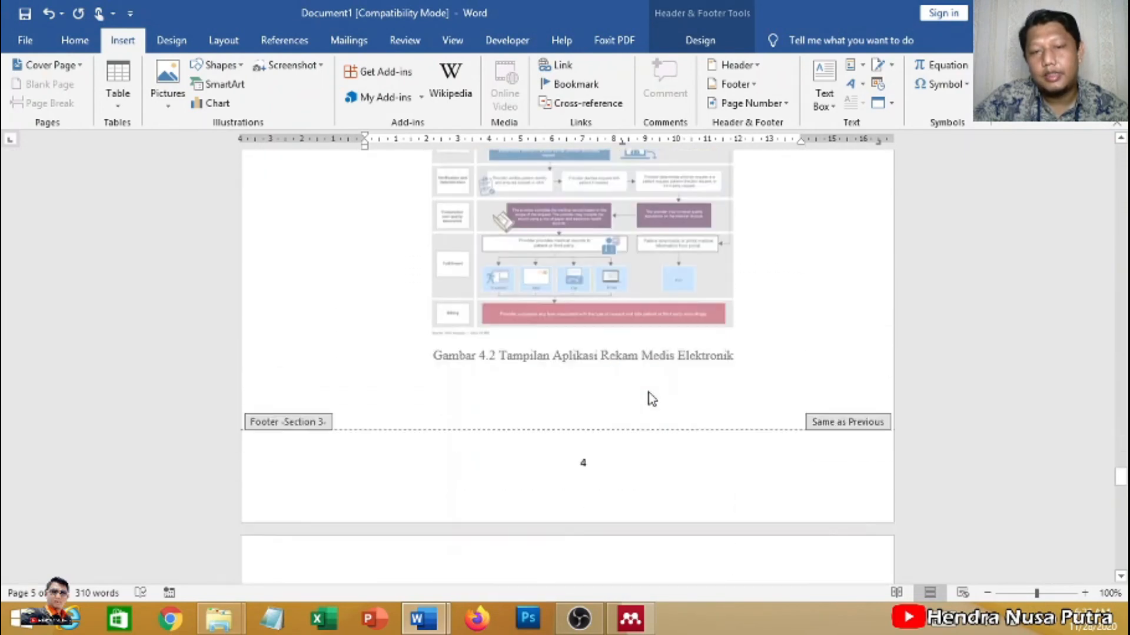
Return to the DAFTAR ISI page, leave footer editing, and review the page numbers listed for its entries.
{"action": "left_click_drag", "start_coordinate": [1120, 479], "coordinate": [1119, 187]}
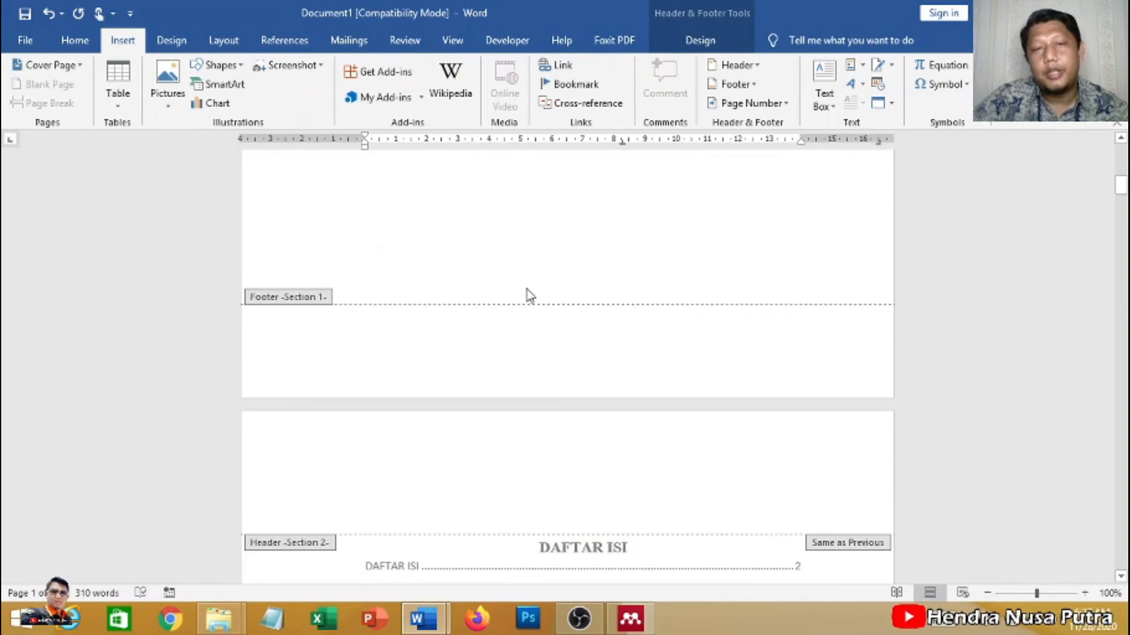
{"action": "scroll", "coordinate": [564, 350], "scroll_direction": "down", "scroll_amount": 4}
{"action": "scroll", "coordinate": [566, 356], "scroll_direction": "down", "scroll_amount": 6}
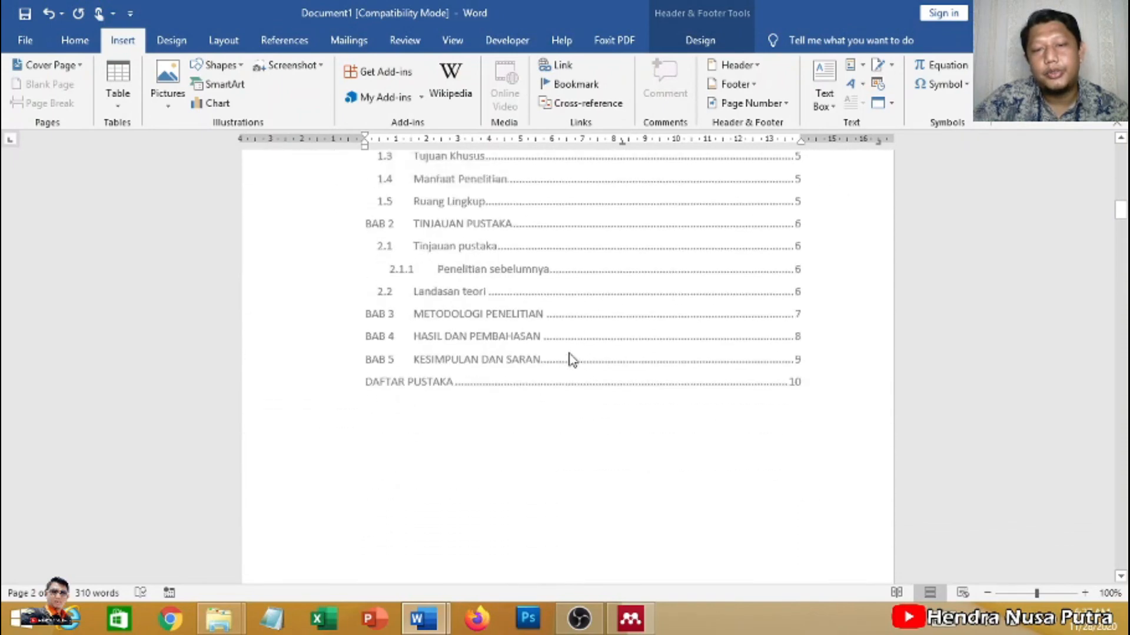
{"action": "double_click", "coordinate": [570, 386]}
{"action": "scroll", "coordinate": [618, 380], "scroll_direction": "down", "scroll_amount": 4}
{"action": "scroll", "coordinate": [646, 372], "scroll_direction": "down", "scroll_amount": 4}
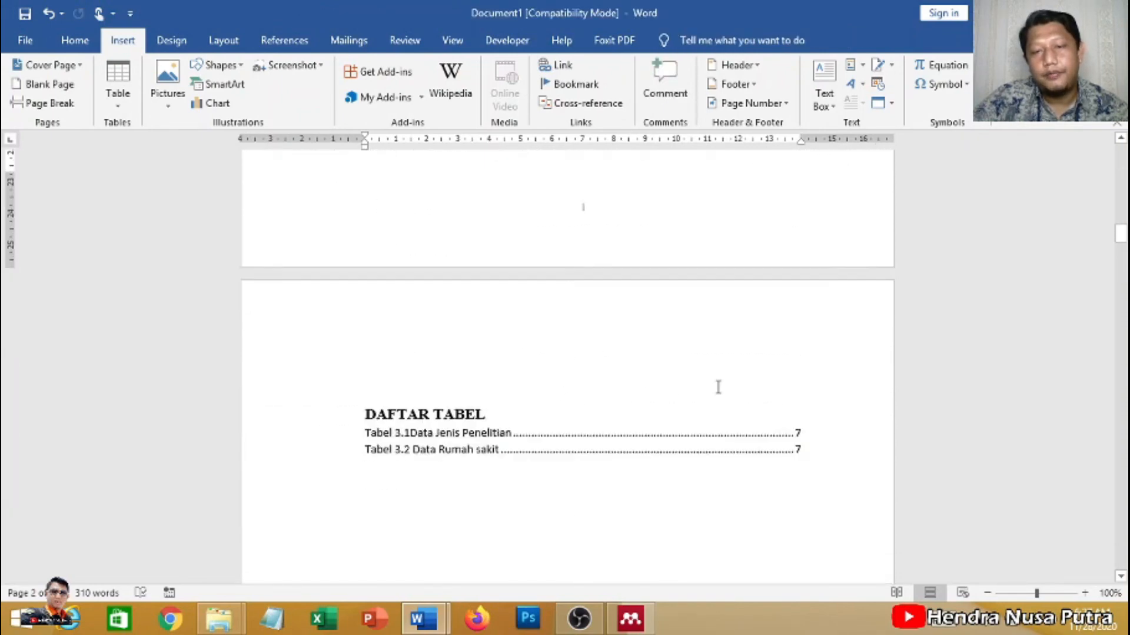
{"action": "scroll", "coordinate": [717, 386], "scroll_direction": "up", "scroll_amount": 11}
{"action": "scroll", "coordinate": [835, 304], "scroll_direction": "up", "scroll_amount": 2}
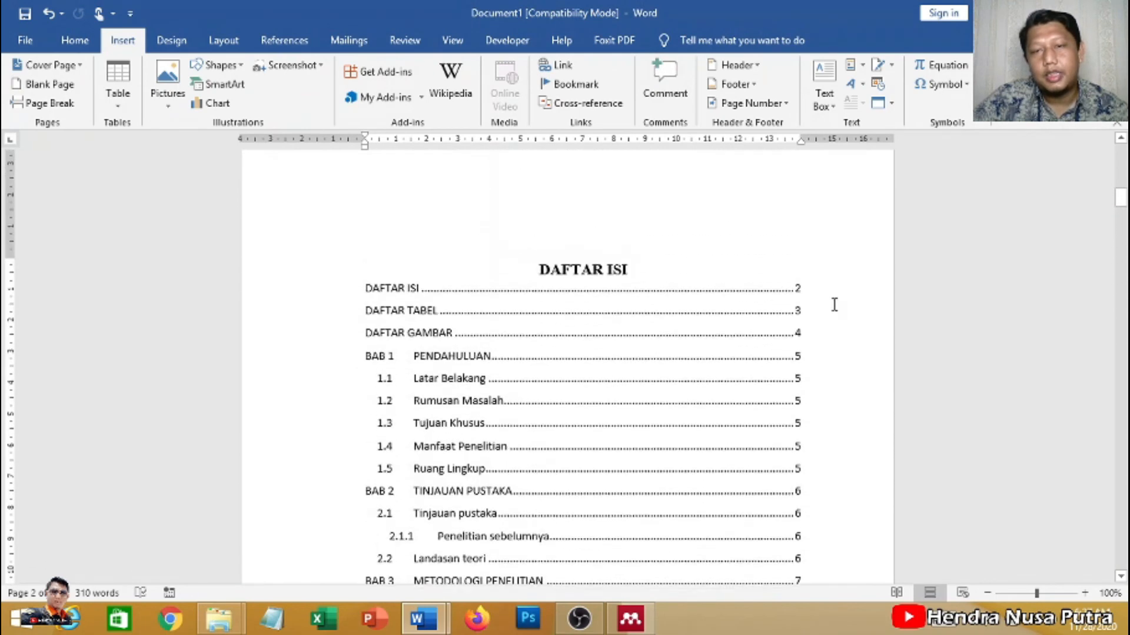
{"action": "scroll", "coordinate": [789, 290], "scroll_direction": "down", "scroll_amount": 4}
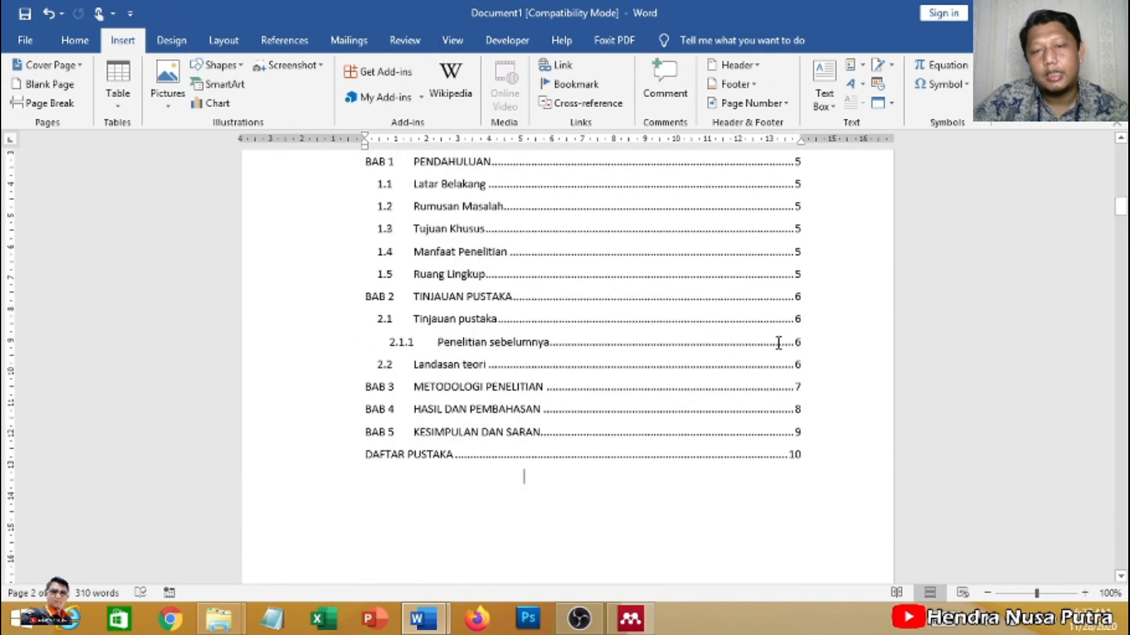
{"action": "scroll", "coordinate": [434, 309], "scroll_direction": "up", "scroll_amount": 3}
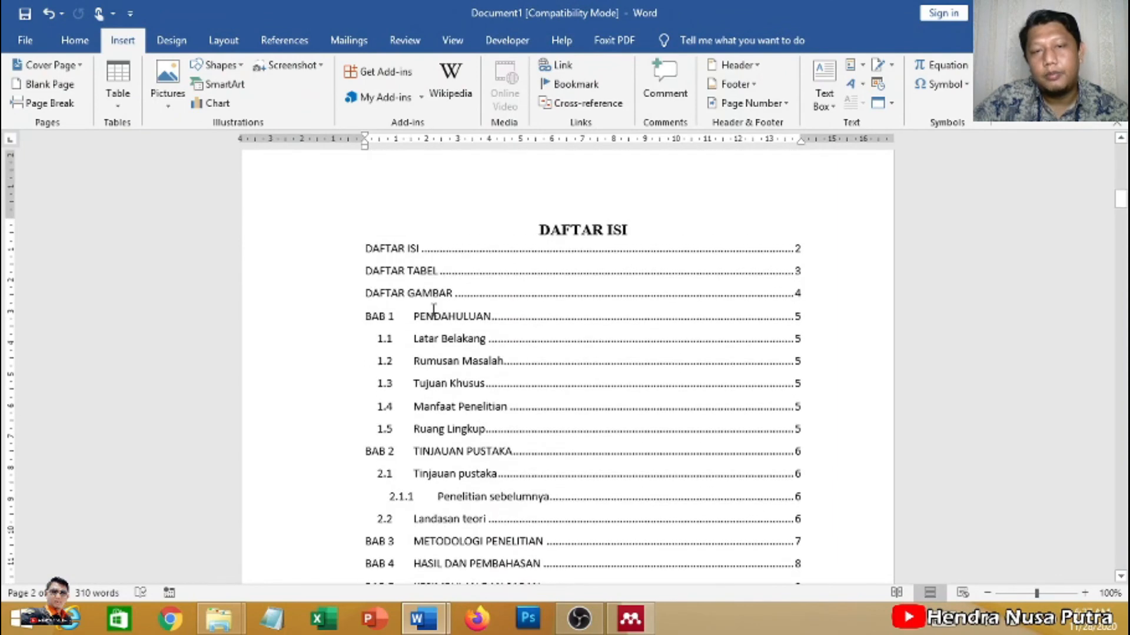
Update the entire DAFTAR ISI table and review the page numbers of its front-page and chapter entries.
{"action": "right_click", "coordinate": [480, 300]}
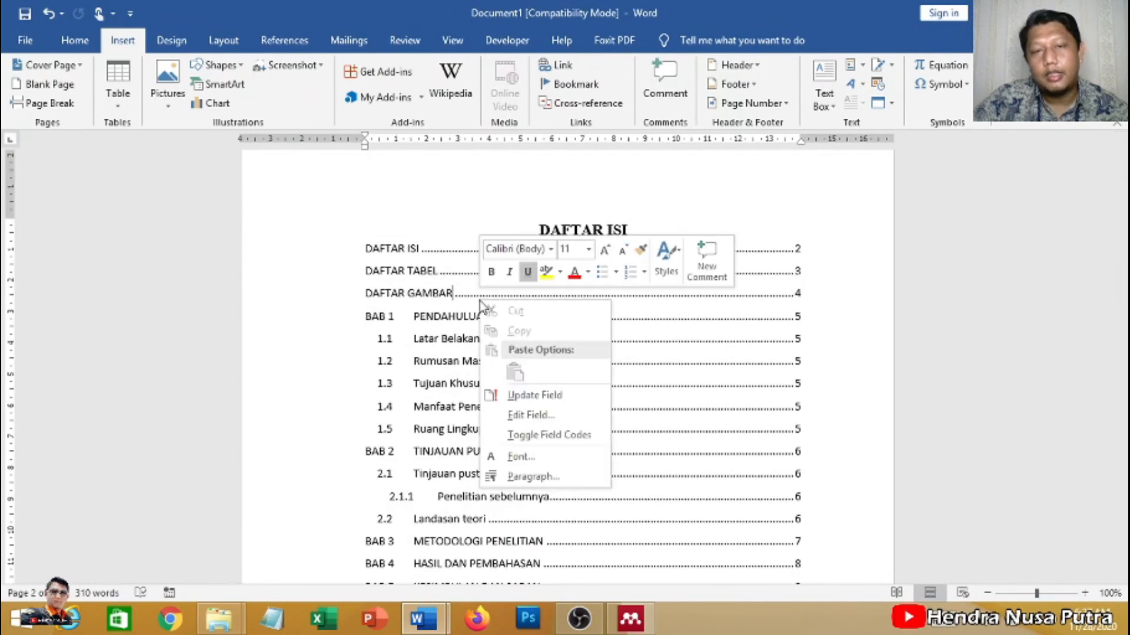
{"action": "left_click", "coordinate": [571, 404]}
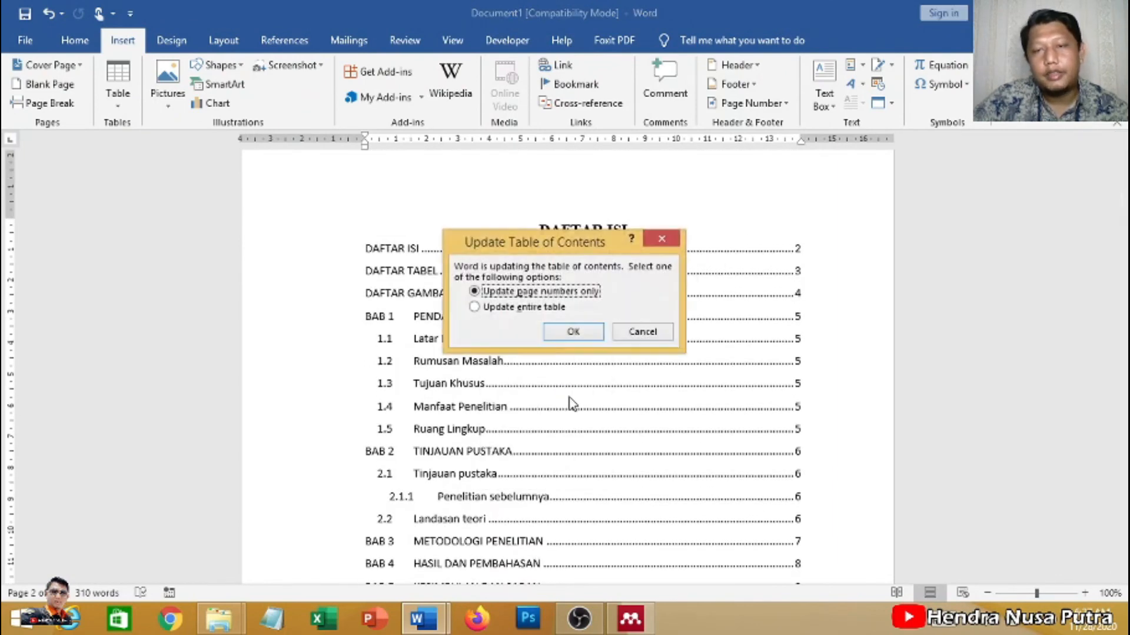
{"action": "left_click", "coordinate": [521, 308]}
{"action": "left_click", "coordinate": [573, 332]}
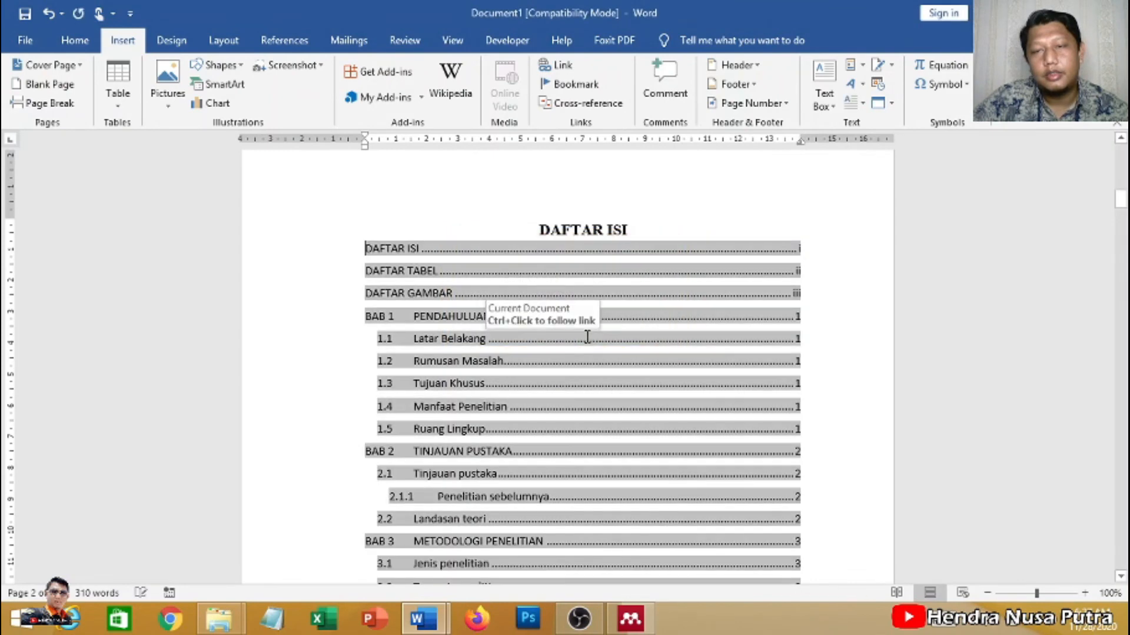
{"action": "scroll", "coordinate": [633, 235], "scroll_direction": "down", "scroll_amount": 2}
{"action": "scroll", "coordinate": [656, 234], "scroll_direction": "up", "scroll_amount": 2}
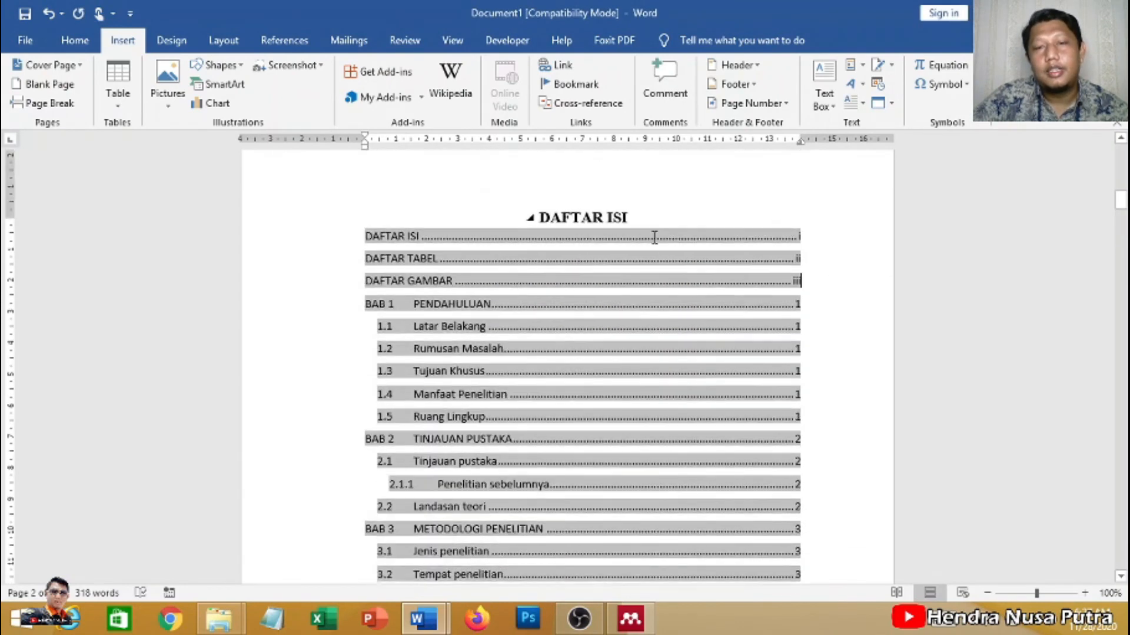
{"action": "left_click", "coordinate": [609, 230]}
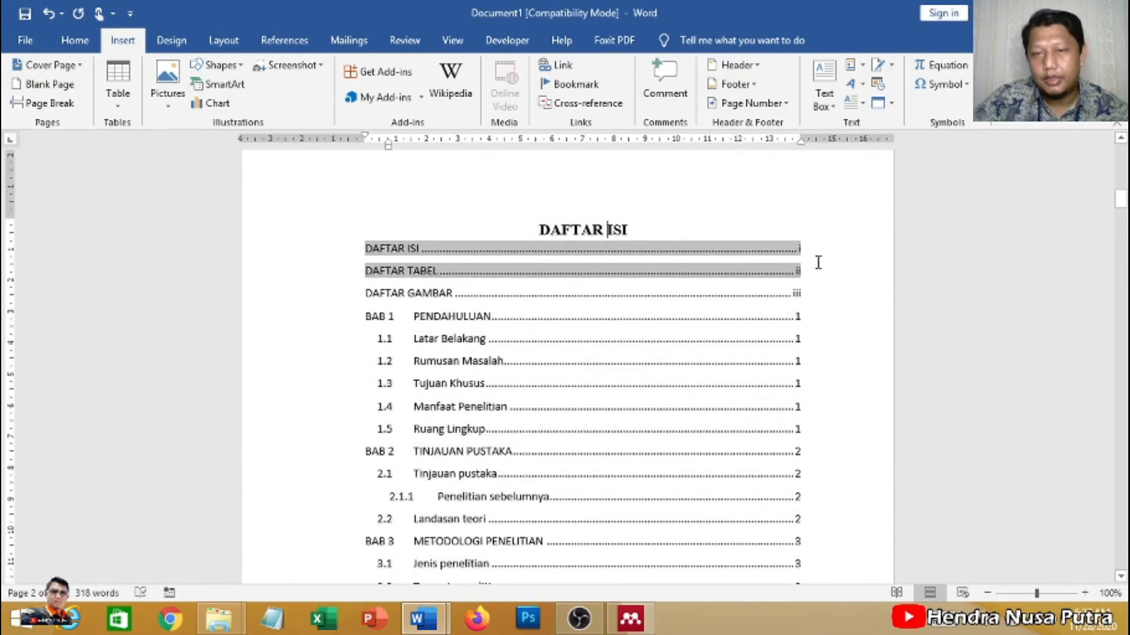
{"action": "scroll", "coordinate": [806, 319], "scroll_direction": "down", "scroll_amount": 5}
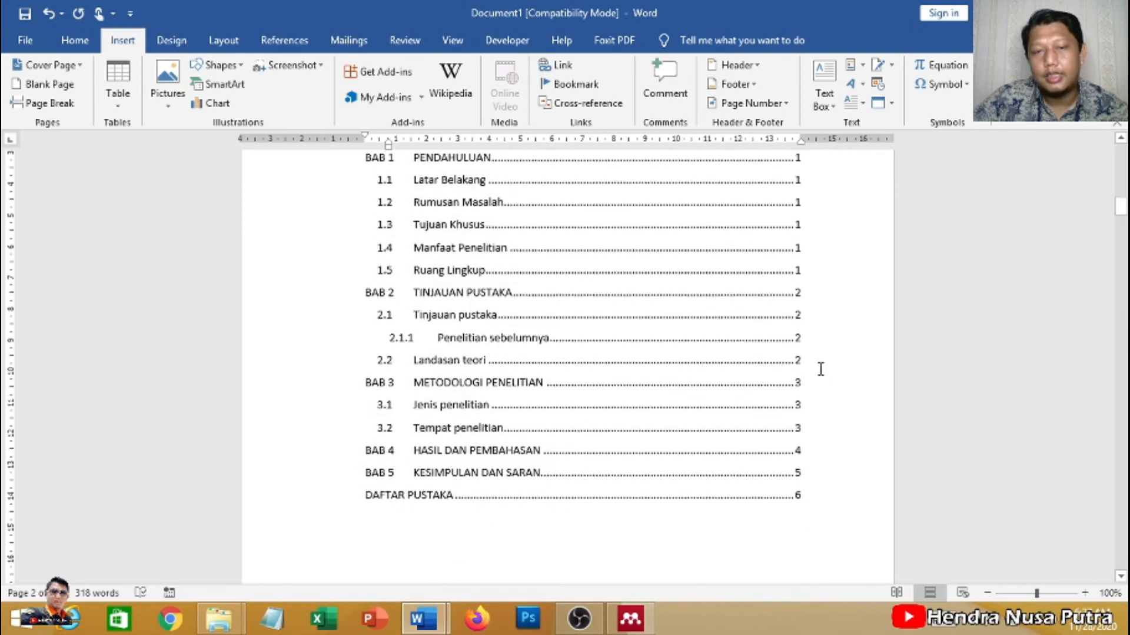
{"action": "scroll", "coordinate": [536, 318], "scroll_direction": "up", "scroll_amount": 1}
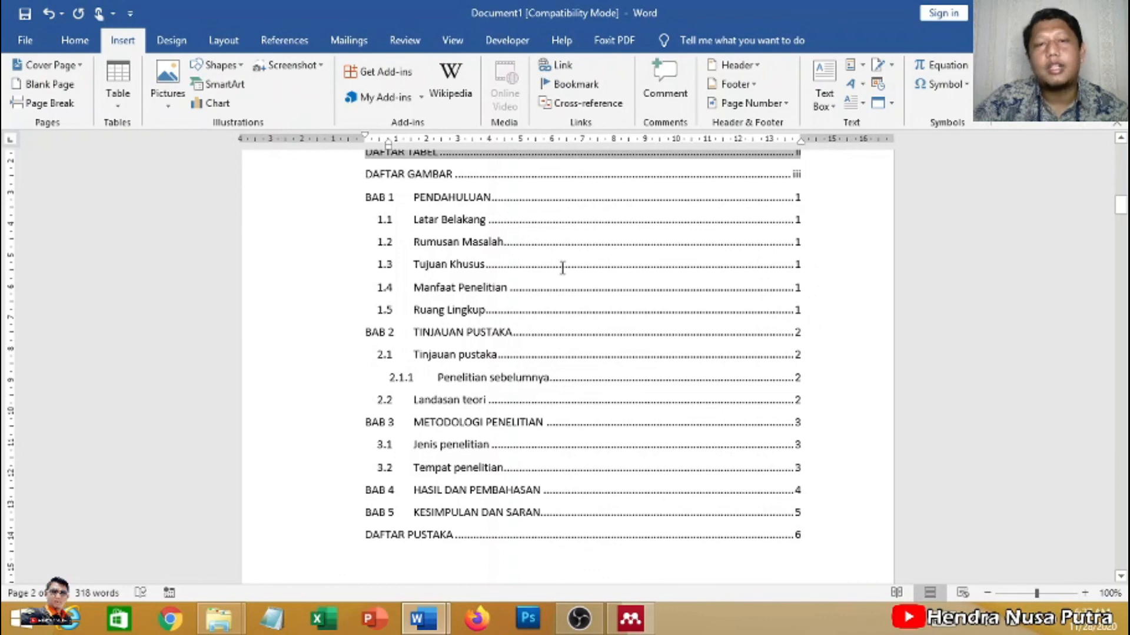
Examine the DAFTAR GAMBAR page and the BAB 1 text, and check the page numbers at the foot of these pages.
{"action": "scroll", "coordinate": [681, 348], "scroll_direction": "down", "scroll_amount": 15}
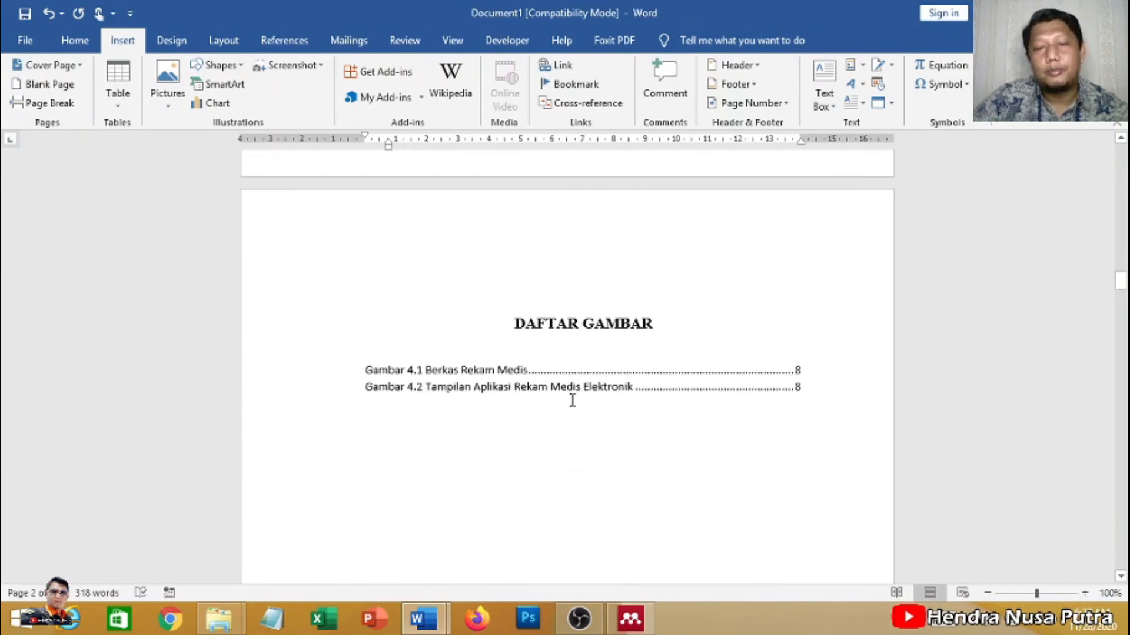
{"action": "scroll", "coordinate": [572, 400], "scroll_direction": "down", "scroll_amount": 20}
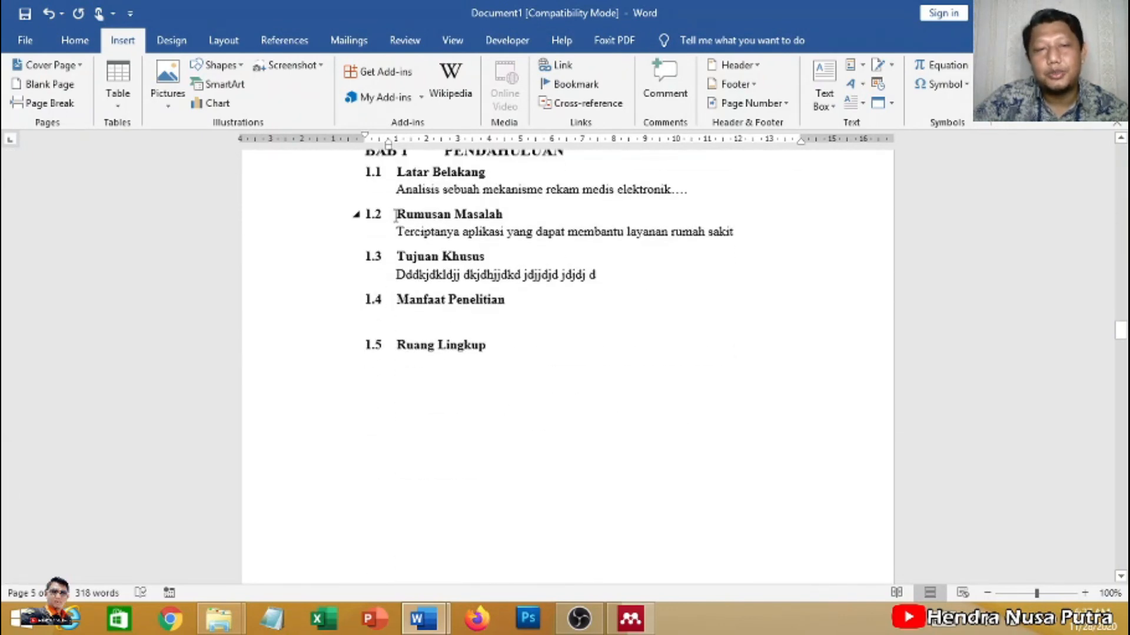
{"action": "left_click_drag", "start_coordinate": [403, 188], "coordinate": [693, 189]}
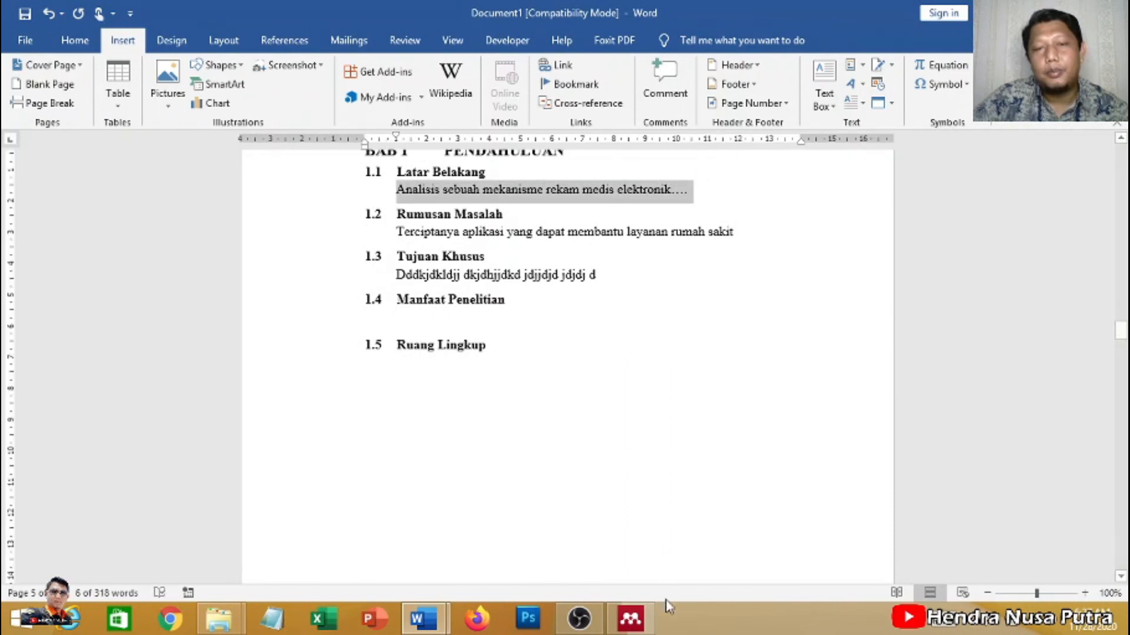
{"action": "scroll", "coordinate": [659, 291], "scroll_direction": "down", "scroll_amount": 6}
{"action": "scroll", "coordinate": [734, 424], "scroll_direction": "down", "scroll_amount": 8}
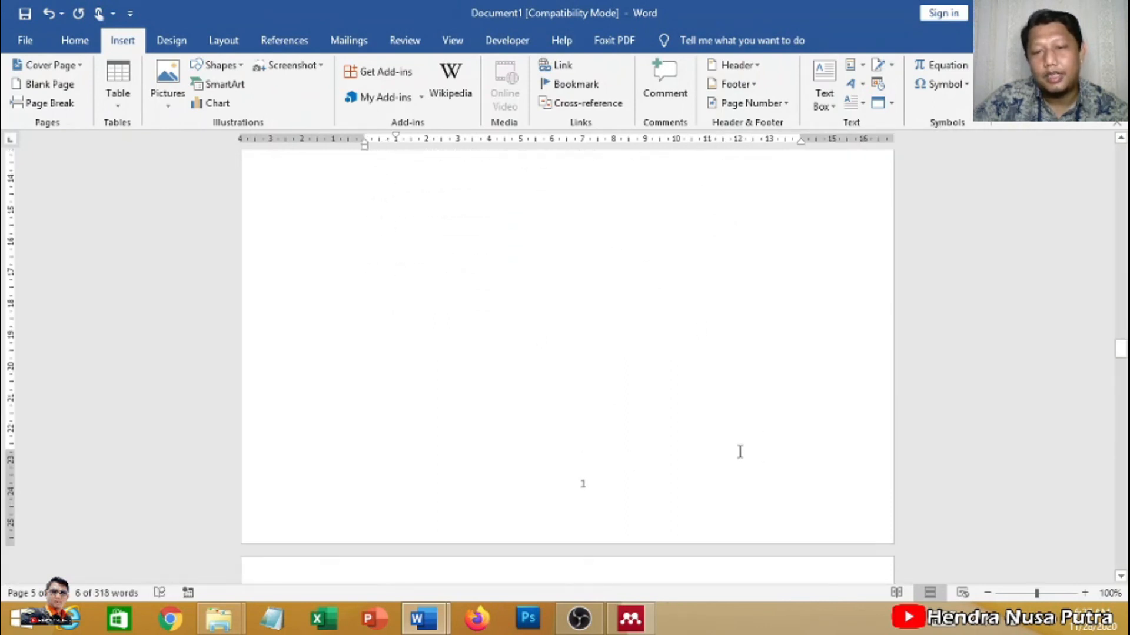
{"action": "scroll", "coordinate": [645, 422], "scroll_direction": "up", "scroll_amount": 15}
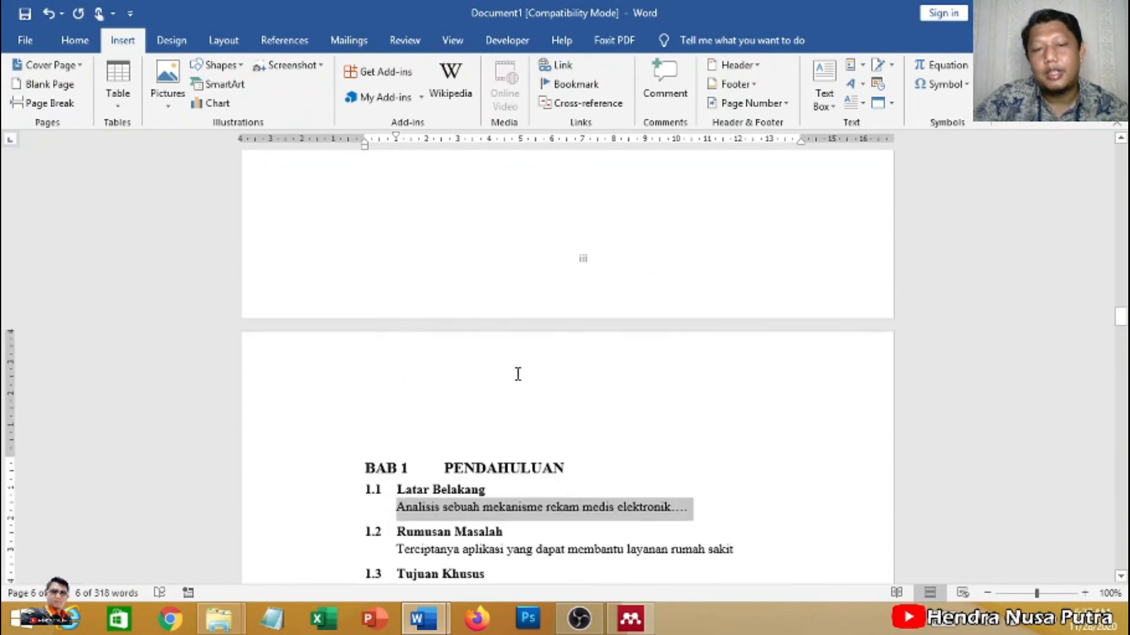
{"action": "left_click", "coordinate": [532, 492]}
{"action": "scroll", "coordinate": [565, 450], "scroll_direction": "down", "scroll_amount": 3}
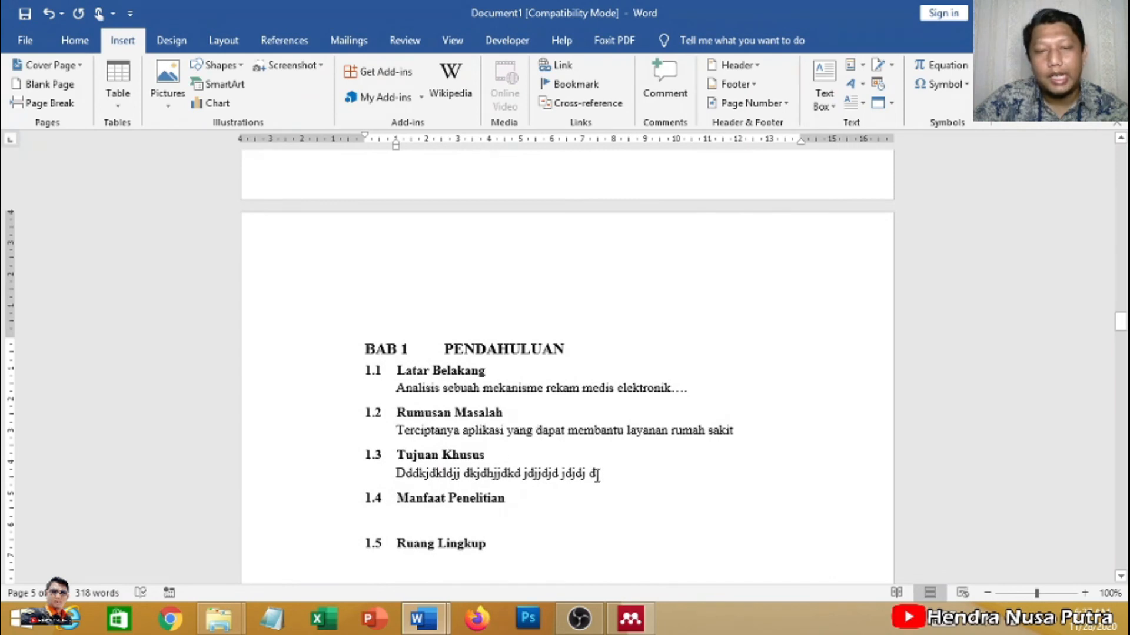
Review the DAFTAR GAMBAR page with its neighbouring page footers and the start of the BAB 1 page.
{"action": "scroll", "coordinate": [588, 418], "scroll_direction": "up", "scroll_amount": 10}
{"action": "scroll", "coordinate": [596, 409], "scroll_direction": "up", "scroll_amount": 5}
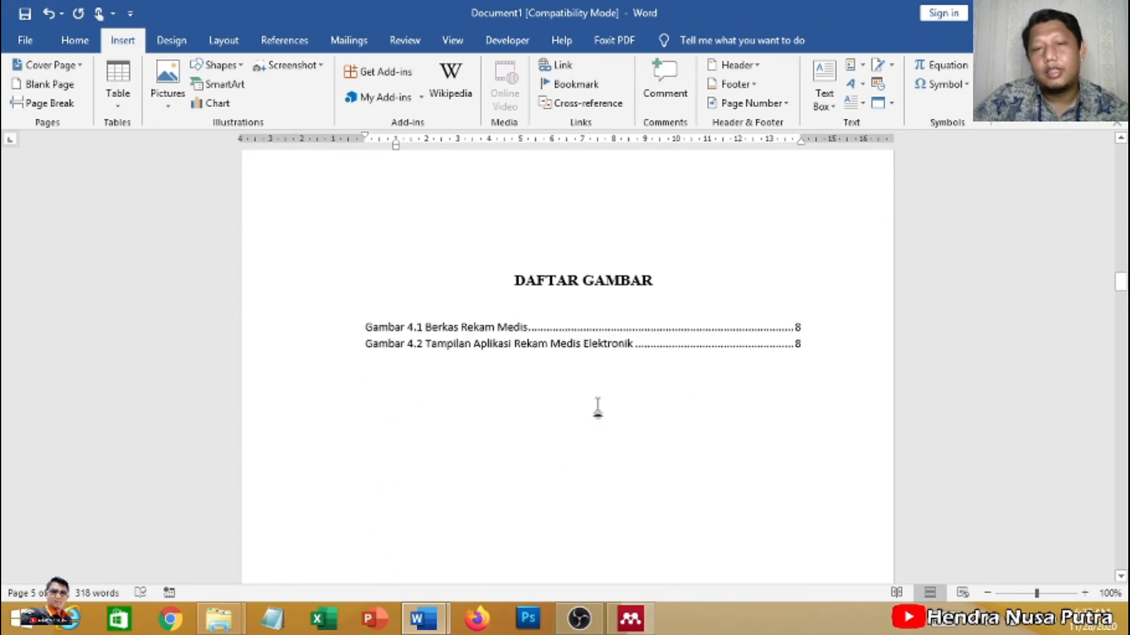
{"action": "scroll", "coordinate": [597, 406], "scroll_direction": "down", "scroll_amount": 6}
{"action": "scroll", "coordinate": [597, 391], "scroll_direction": "up", "scroll_amount": 1}
{"action": "scroll", "coordinate": [598, 388], "scroll_direction": "up", "scroll_amount": 5}
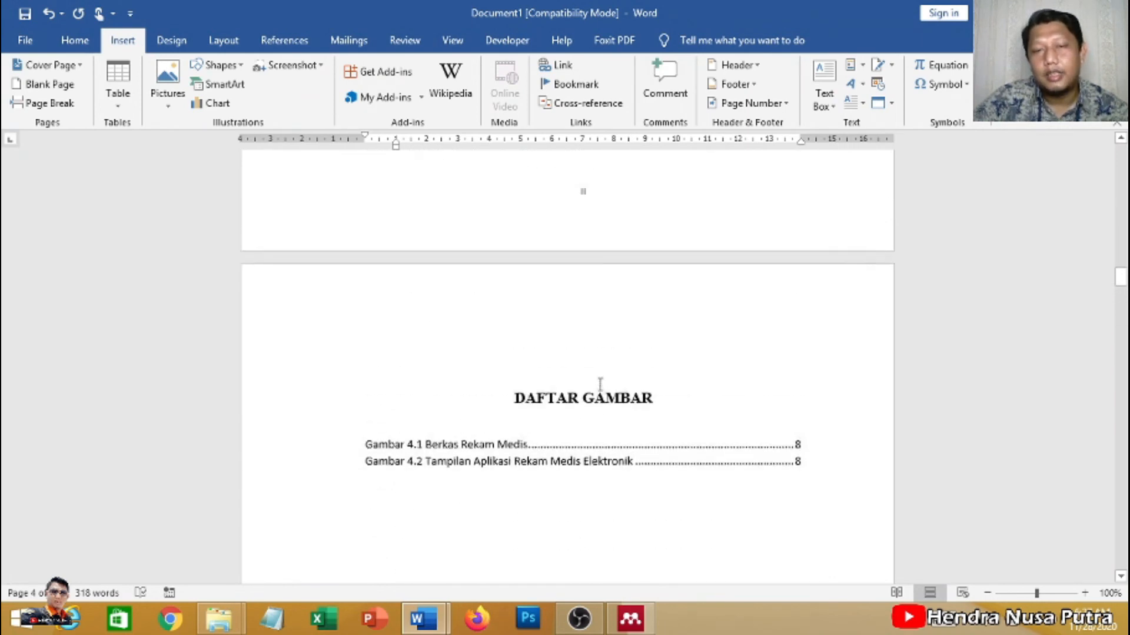
{"action": "scroll", "coordinate": [571, 441], "scroll_direction": "down", "scroll_amount": 12}
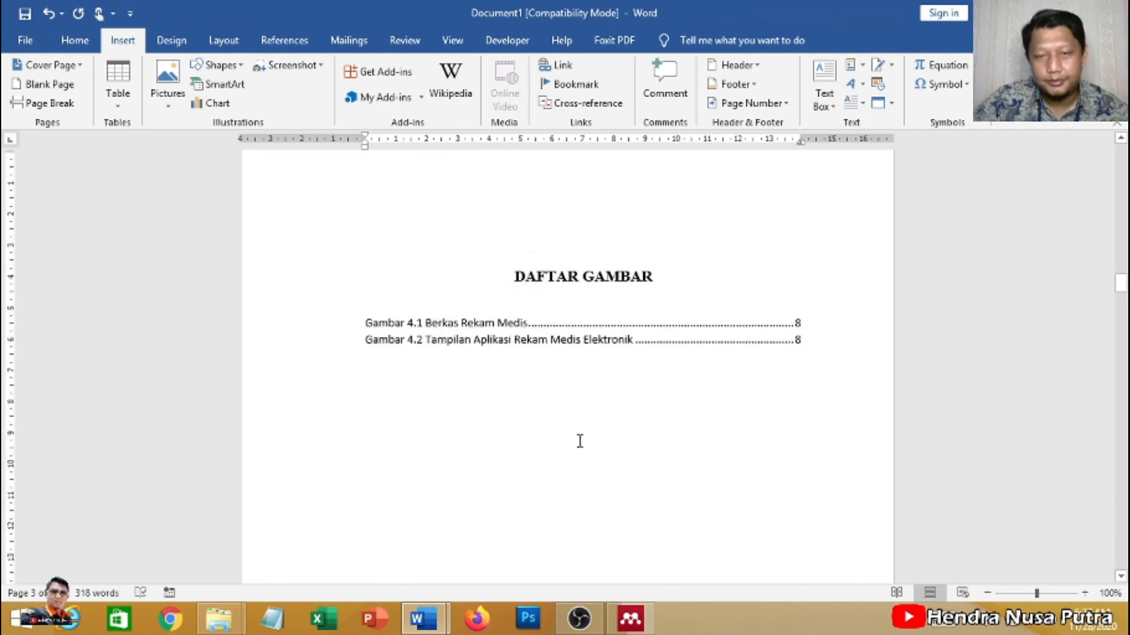
{"action": "scroll", "coordinate": [575, 427], "scroll_direction": "down", "scroll_amount": 1}
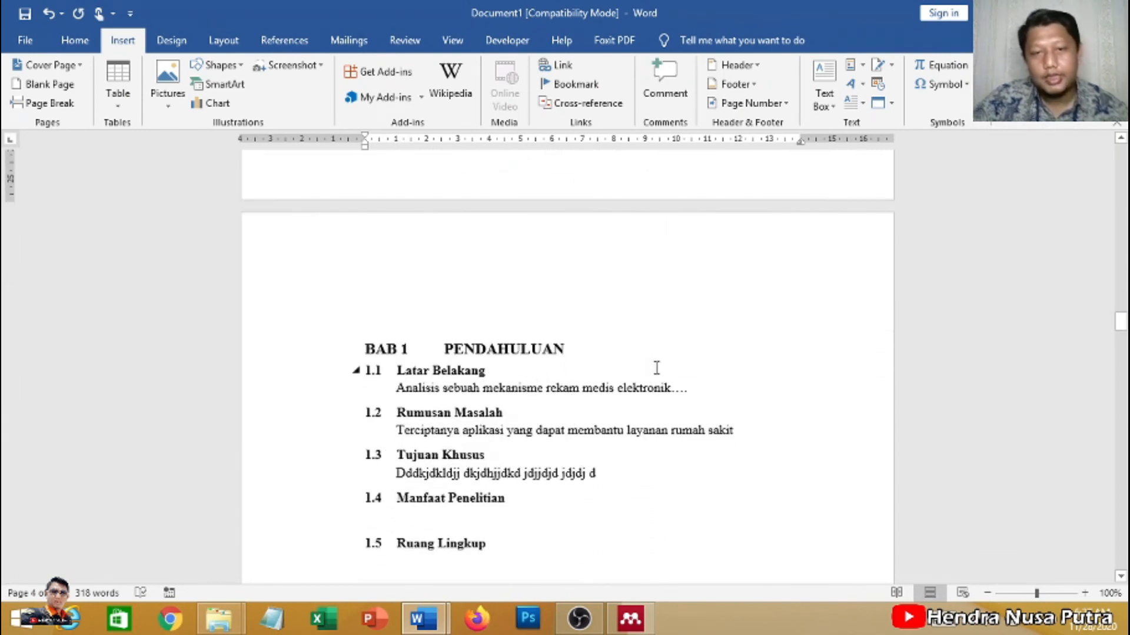
Center the BAB 1 heading and move PENDAHULUAN to its own line with a manual line break inside the same heading.
{"action": "scroll", "coordinate": [565, 371], "scroll_direction": "up", "scroll_amount": 2, "text": "ctrl"}
{"action": "left_click", "coordinate": [422, 352]}
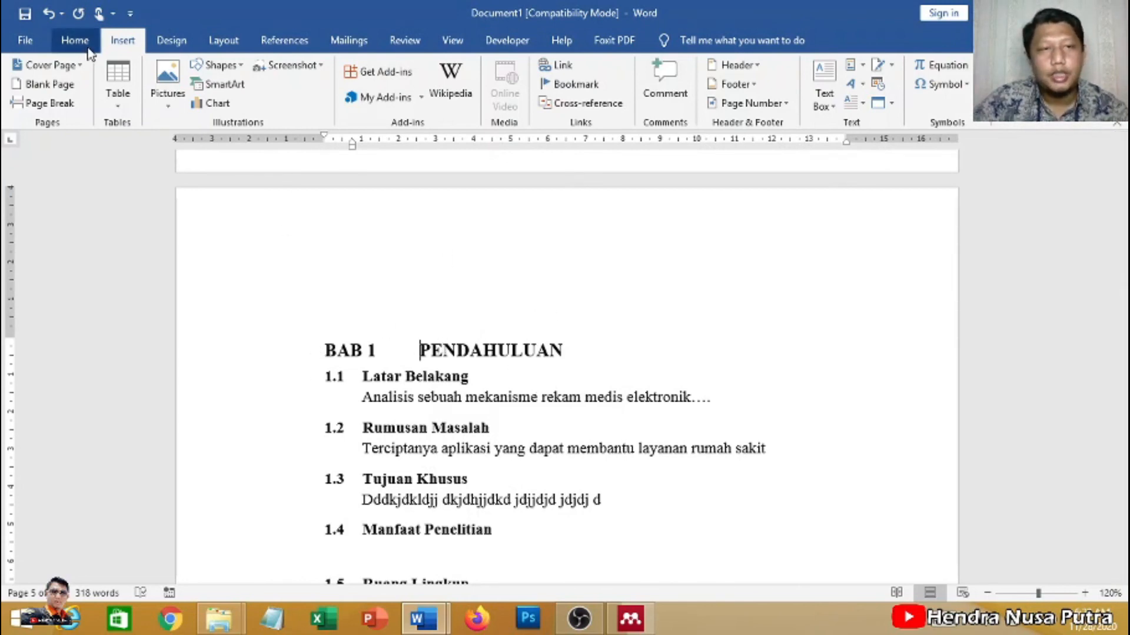
{"action": "left_click", "coordinate": [79, 43]}
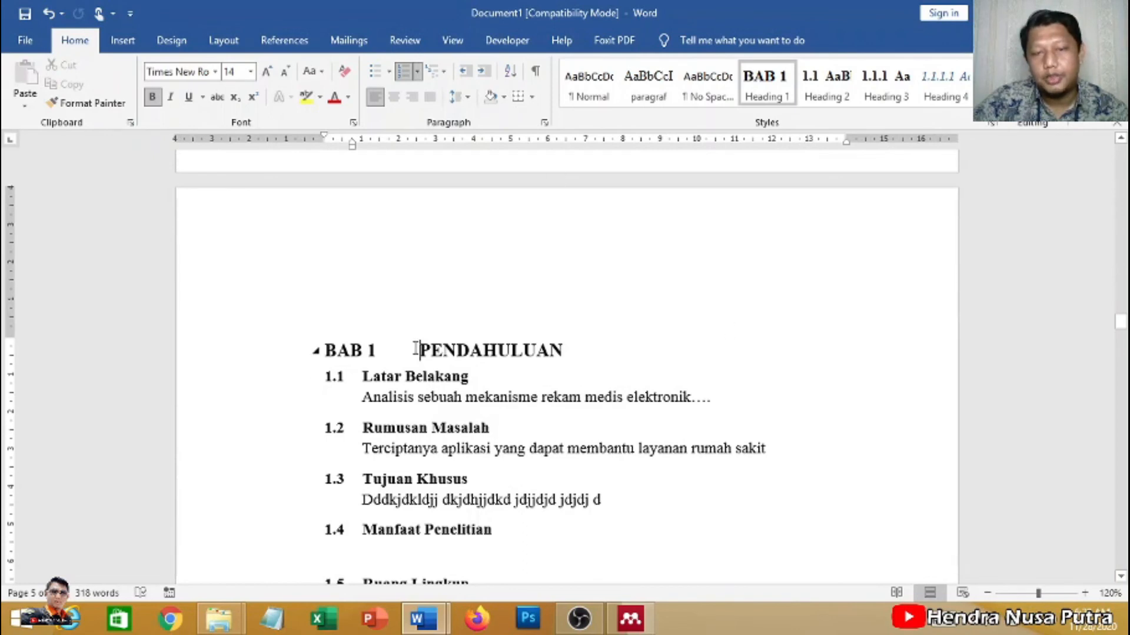
{"action": "key", "text": "ctrl+e"}
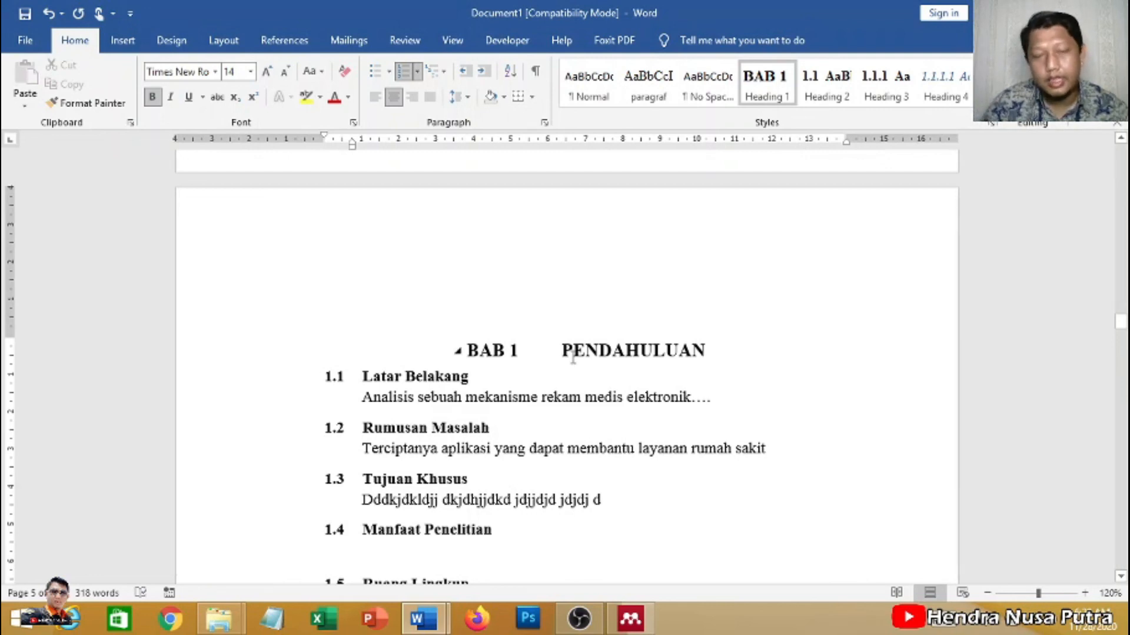
{"action": "key", "text": "shift+Return"}
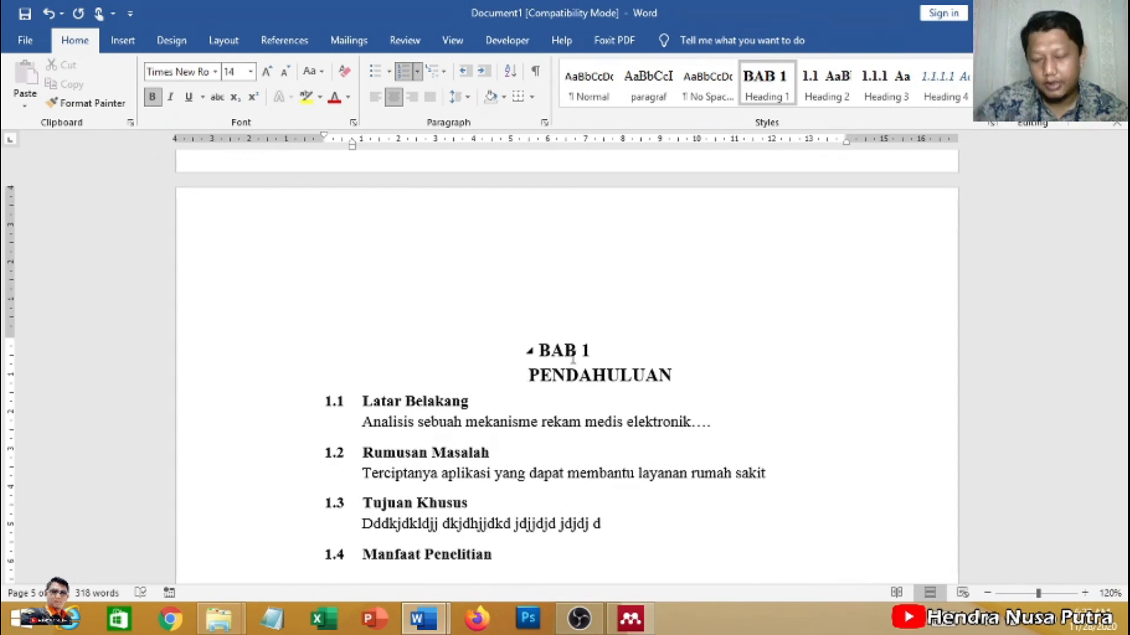
{"action": "key", "text": "BackSpace"}
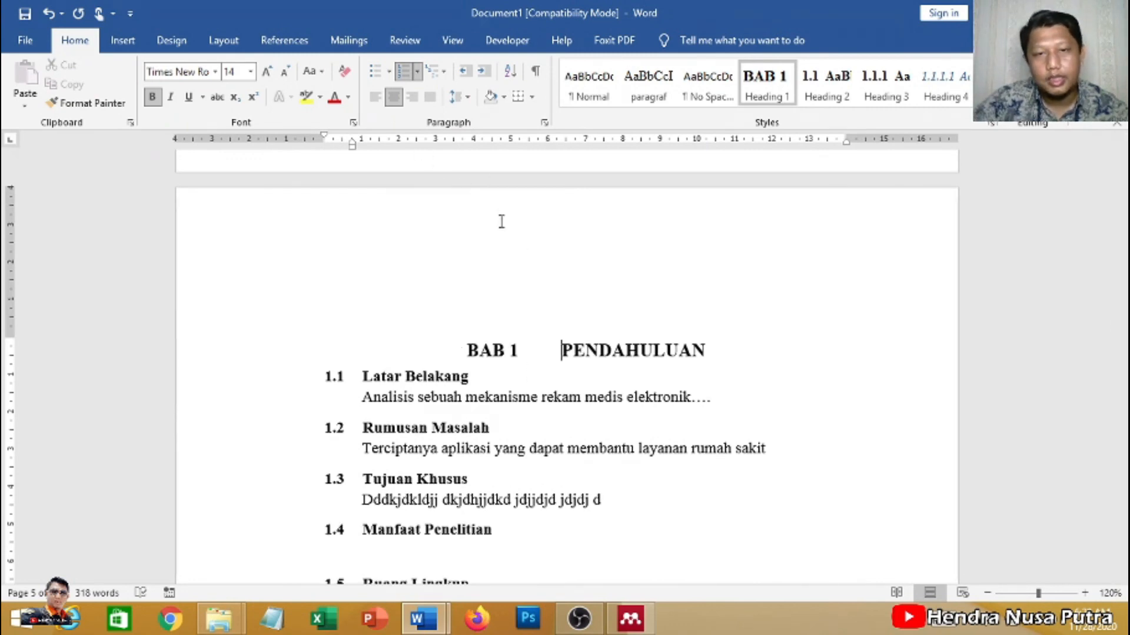
{"action": "key", "text": "shift+Return"}
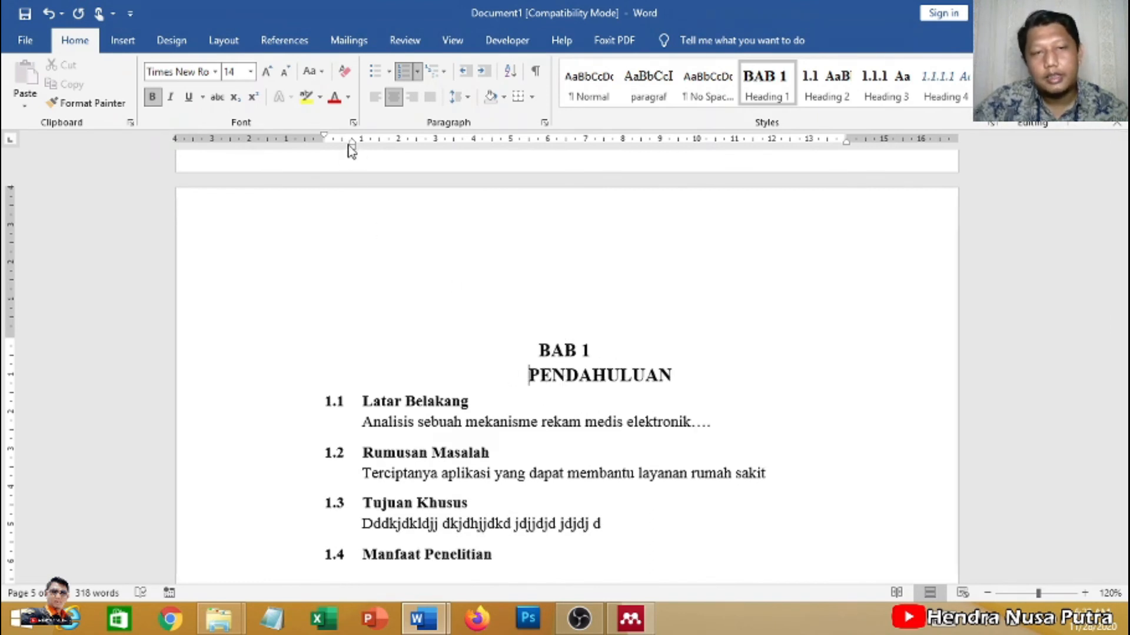
Remove the hanging indent from the BAB 1 heading and check the centering of its two lines.
{"action": "left_click_drag", "start_coordinate": [353, 147], "coordinate": [324, 147]}
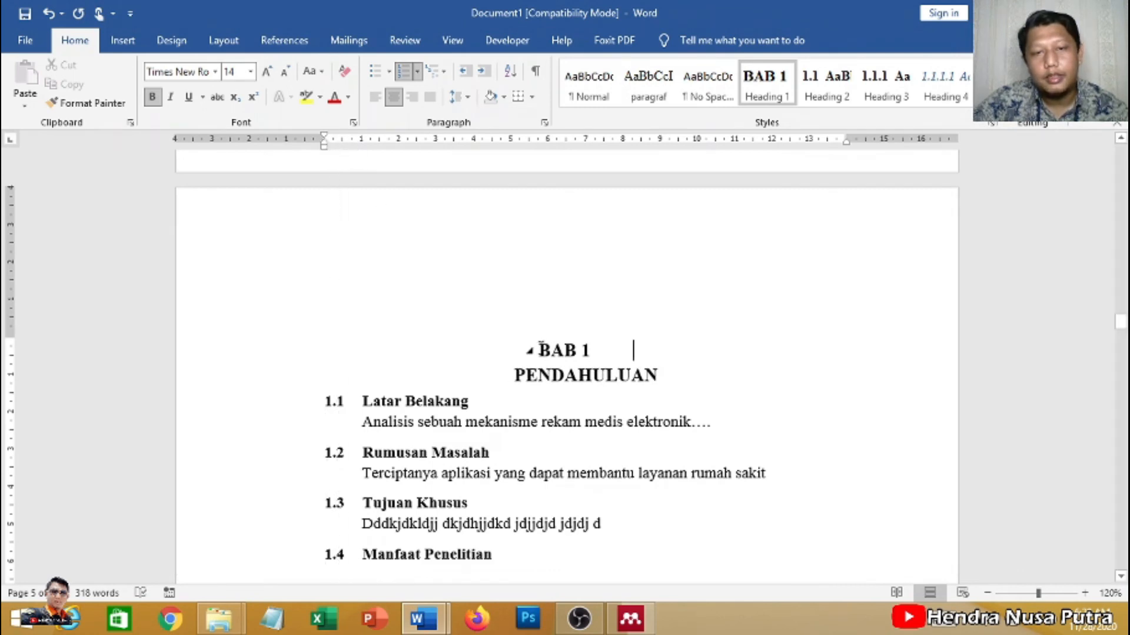
{"action": "key", "text": "ctrl+z"}
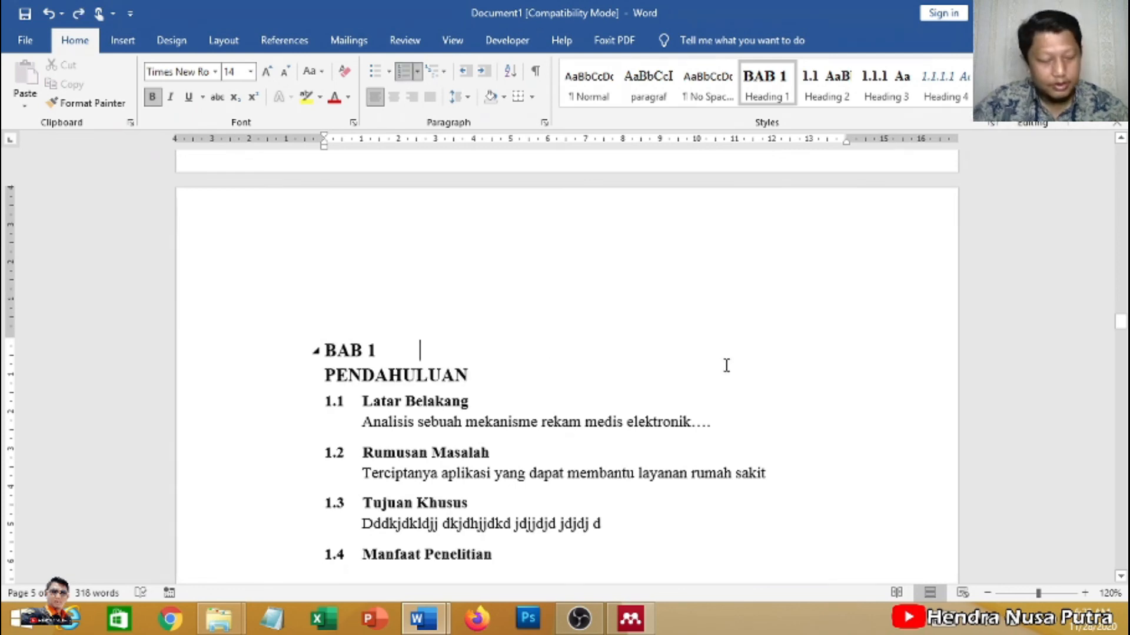
{"action": "key", "text": "ctrl+y"}
{"action": "left_click_drag", "start_coordinate": [632, 348], "coordinate": [539, 350]}
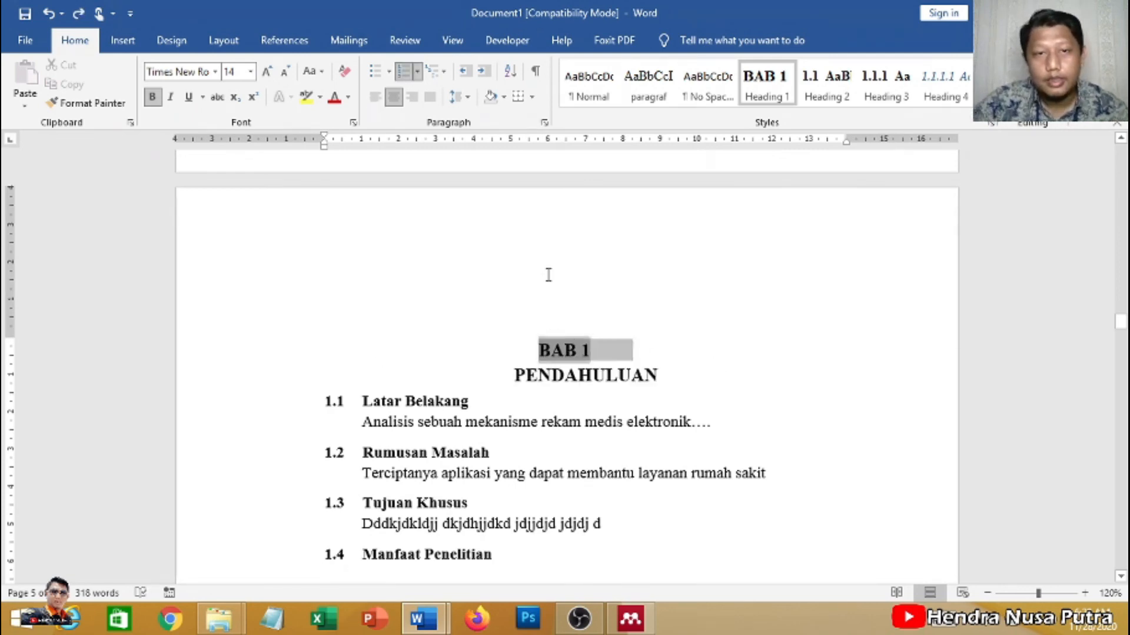
{"action": "left_click", "coordinate": [599, 344]}
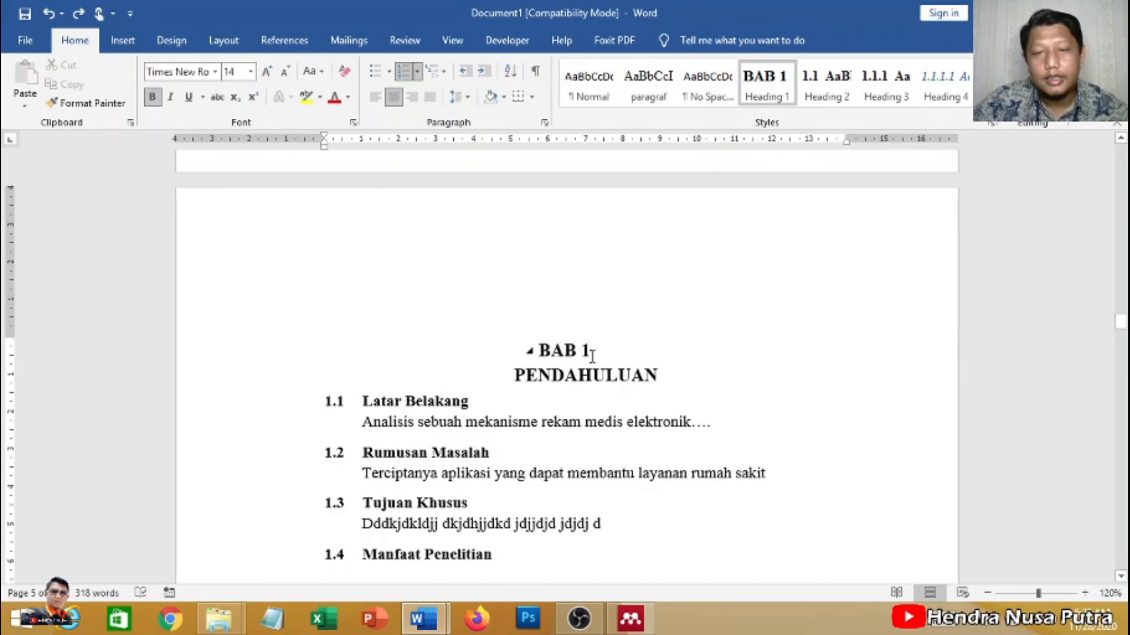
{"action": "scroll", "coordinate": [650, 371], "scroll_direction": "down", "scroll_amount": 3}
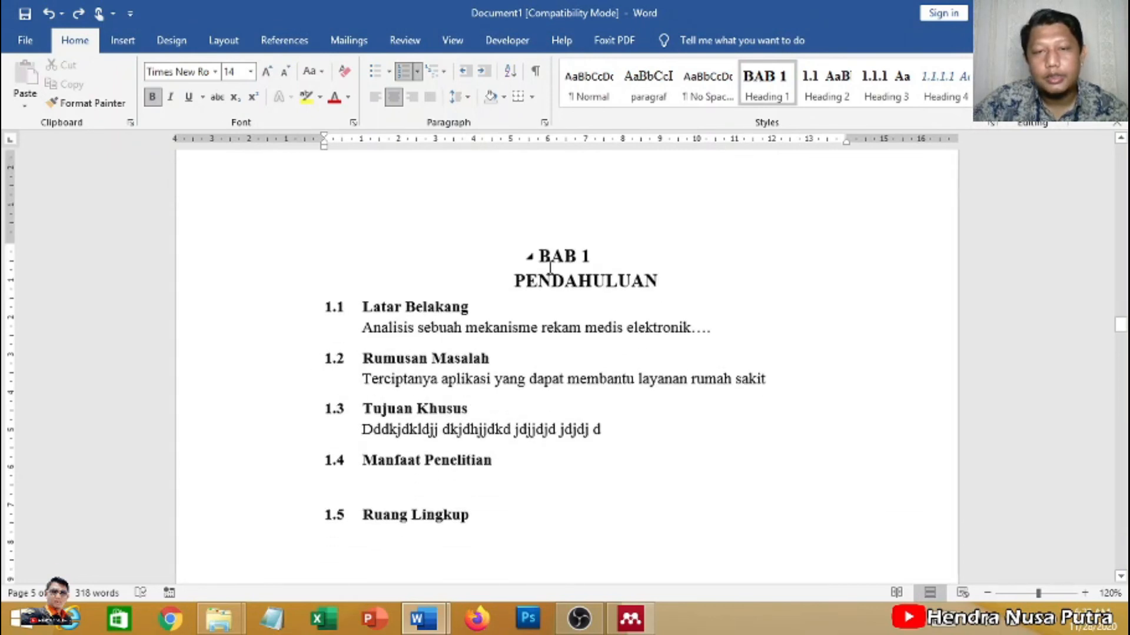
{"action": "left_click", "coordinate": [541, 257]}
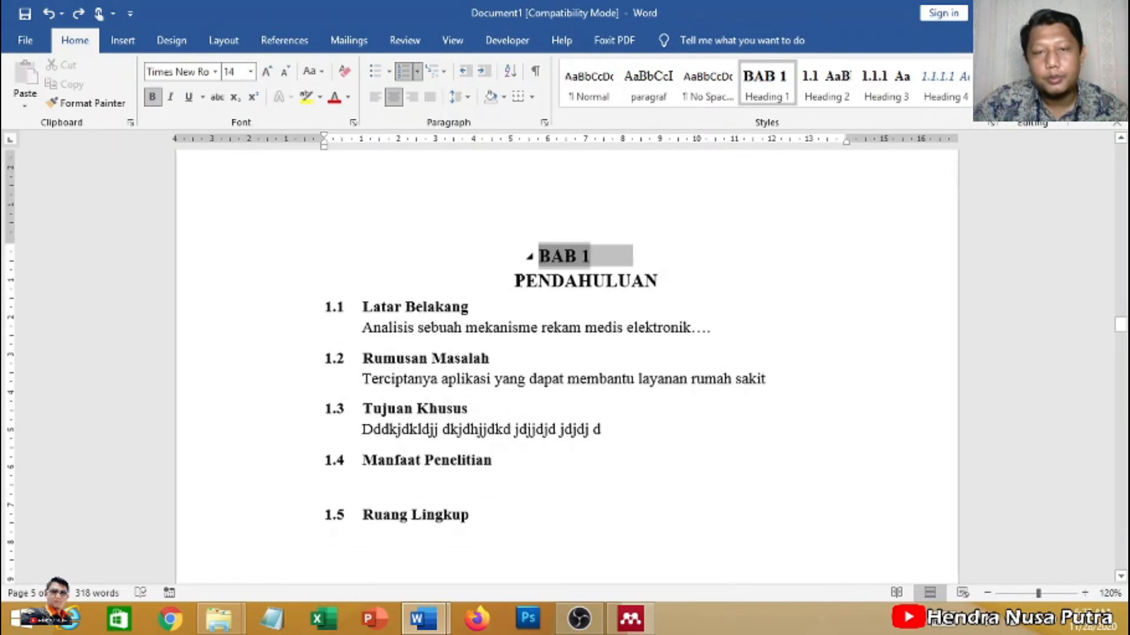
{"action": "left_click", "coordinate": [519, 280]}
Format the BAB 2 heading centered without a hanging indent, with TINJAUAN PUSTAKA on its own line after a manual line break.
{"action": "scroll", "coordinate": [666, 293], "scroll_direction": "down", "scroll_amount": 10}
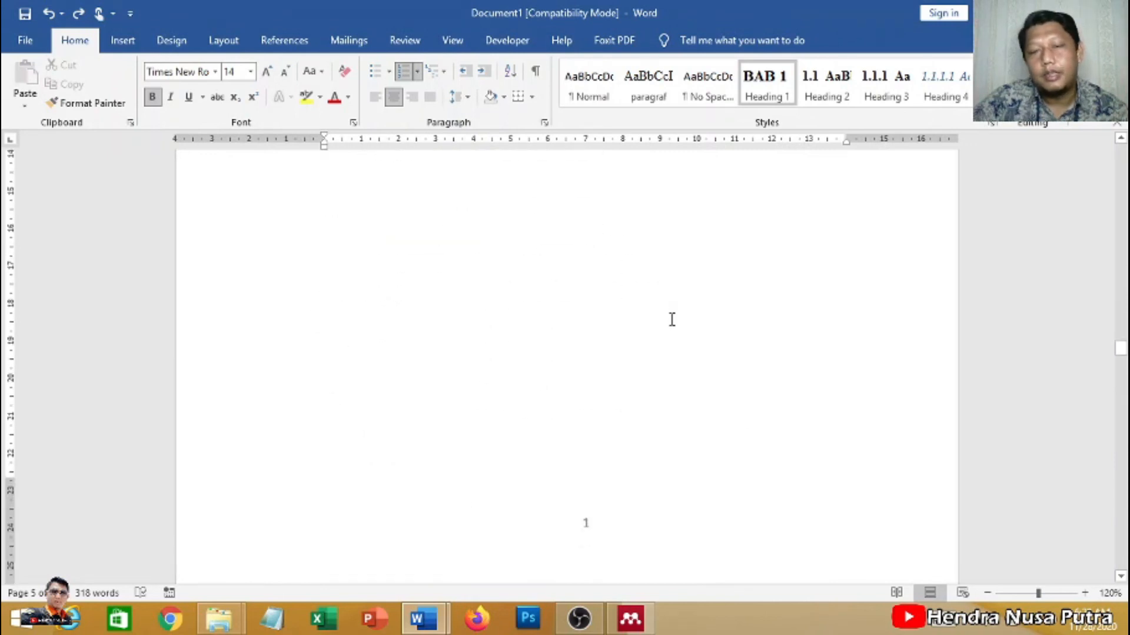
{"action": "scroll", "coordinate": [671, 324], "scroll_direction": "down", "scroll_amount": 13}
{"action": "left_click", "coordinate": [420, 342]}
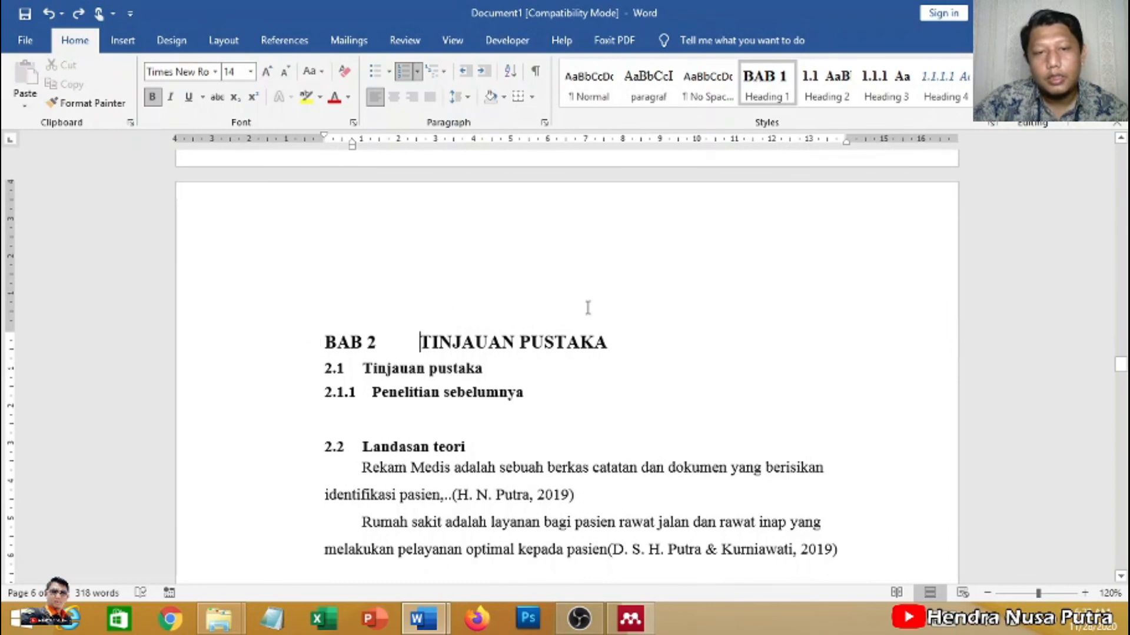
{"action": "scroll", "coordinate": [584, 308], "scroll_direction": "down", "scroll_amount": 3}
{"action": "scroll", "coordinate": [447, 304], "scroll_direction": "up", "scroll_amount": 2}
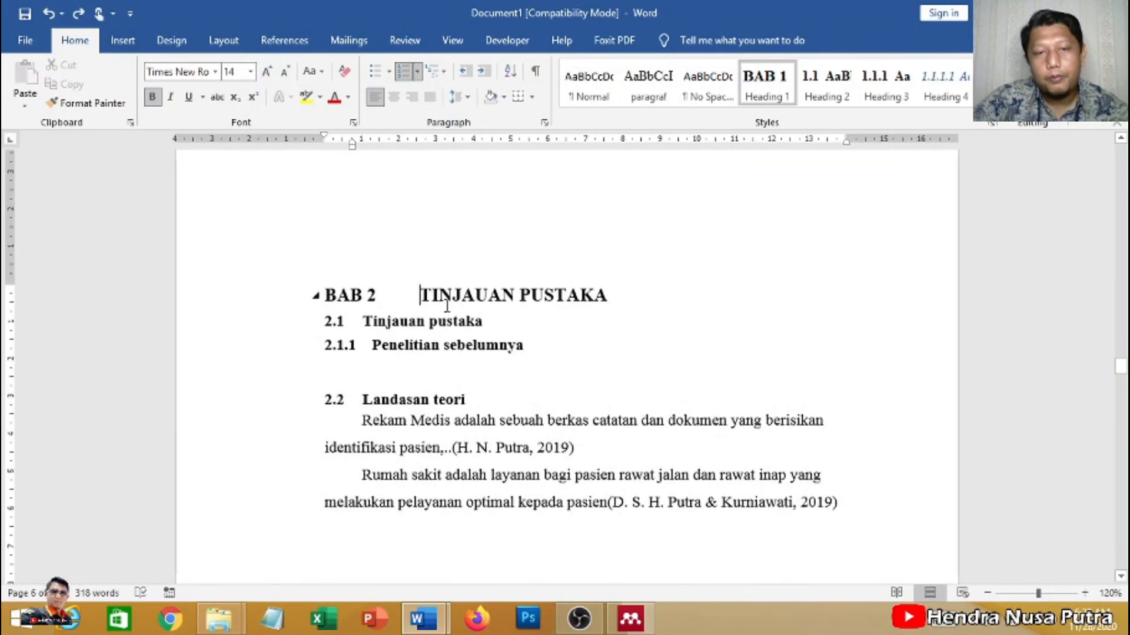
{"action": "left_click", "coordinate": [394, 97]}
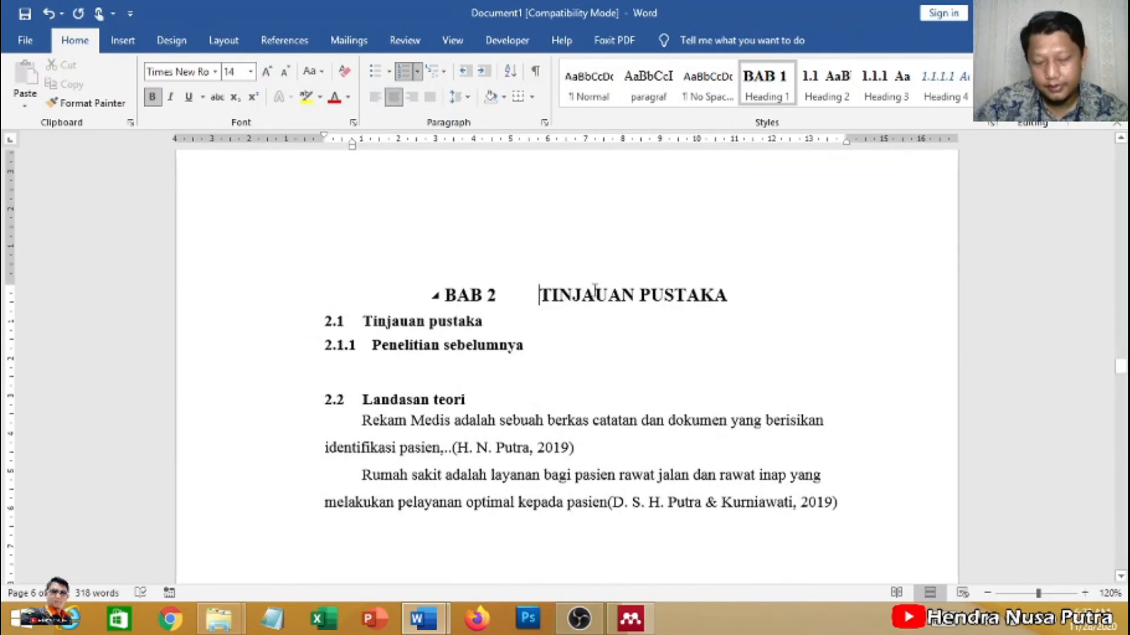
{"action": "key", "text": "shift+Return"}
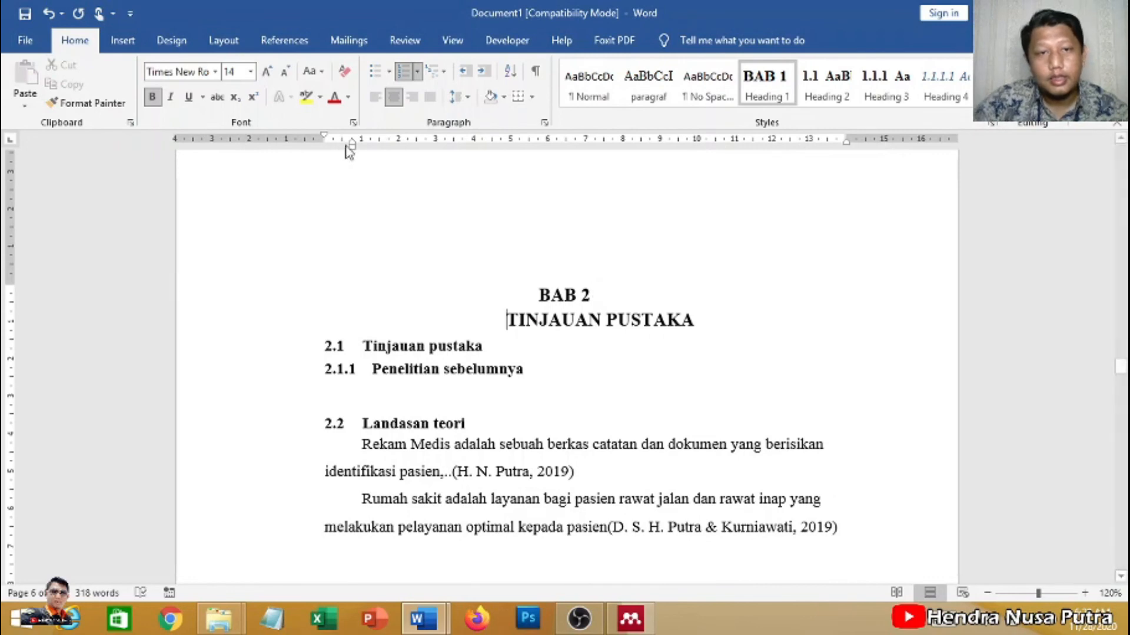
{"action": "left_click_drag", "start_coordinate": [352, 141], "coordinate": [324, 143]}
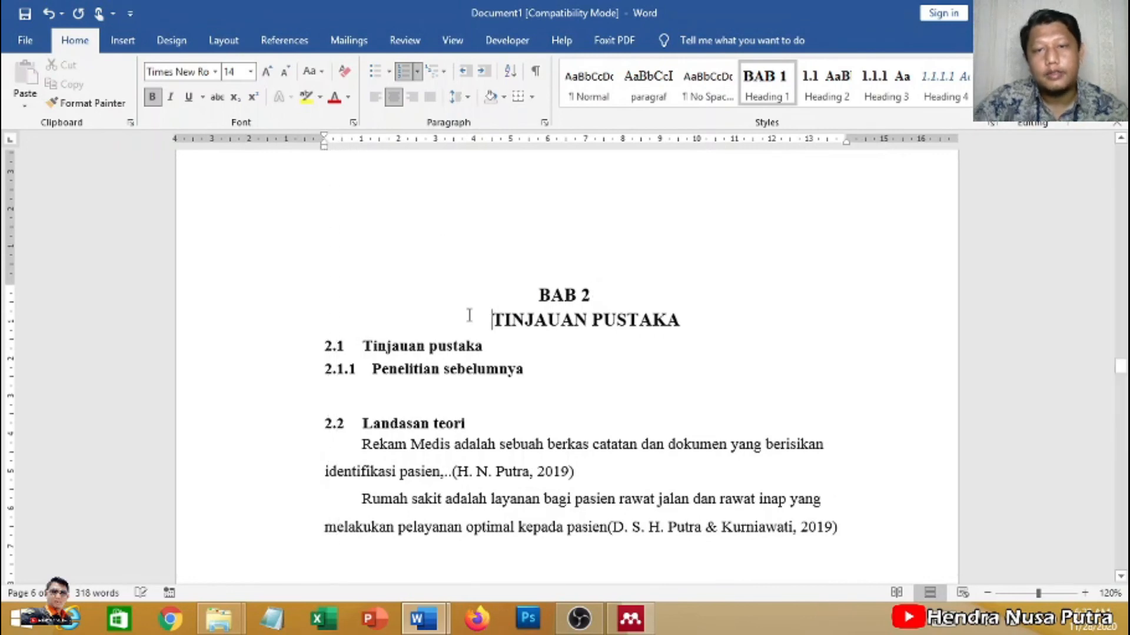
{"action": "left_click", "coordinate": [475, 345]}
Look over the BAB 3 page with its tables and compare the heading layouts of BAB 2 and BAB 1.
{"action": "scroll", "coordinate": [507, 341], "scroll_direction": "down", "scroll_amount": 10}
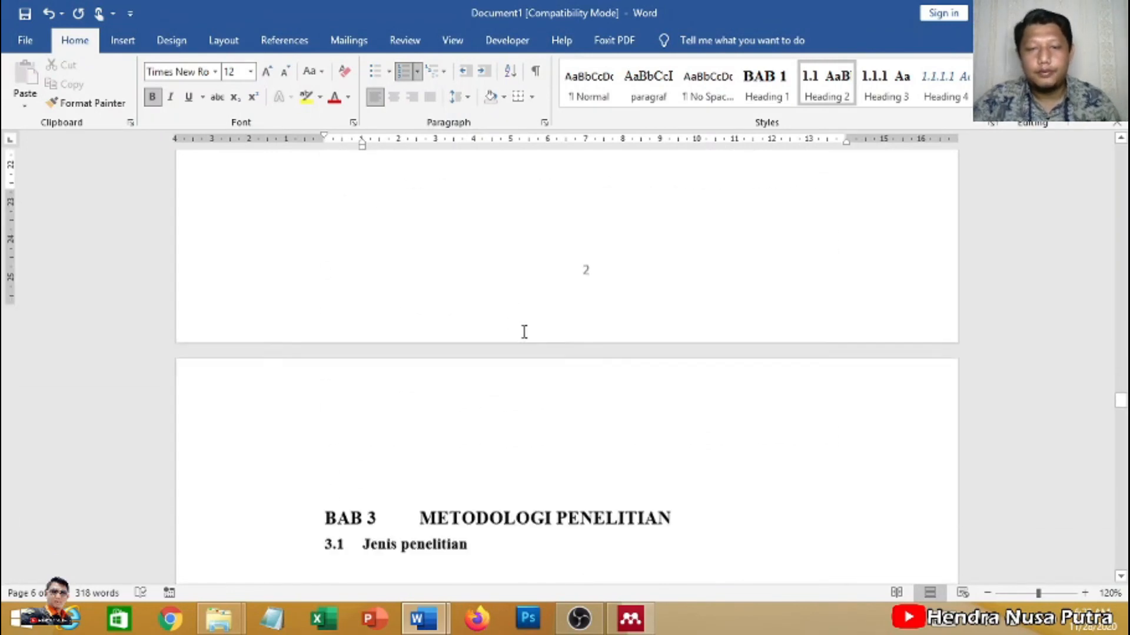
{"action": "scroll", "coordinate": [524, 333], "scroll_direction": "down", "scroll_amount": 3}
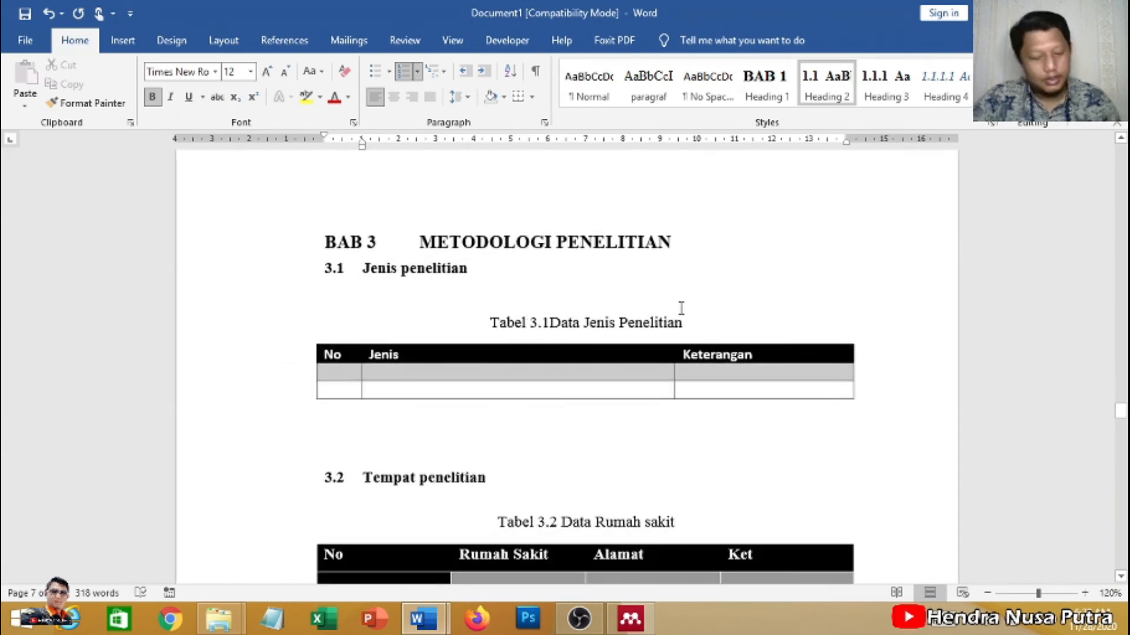
{"action": "scroll", "coordinate": [681, 303], "scroll_direction": "down", "scroll_amount": 5}
{"action": "scroll", "coordinate": [740, 303], "scroll_direction": "up", "scroll_amount": 15}
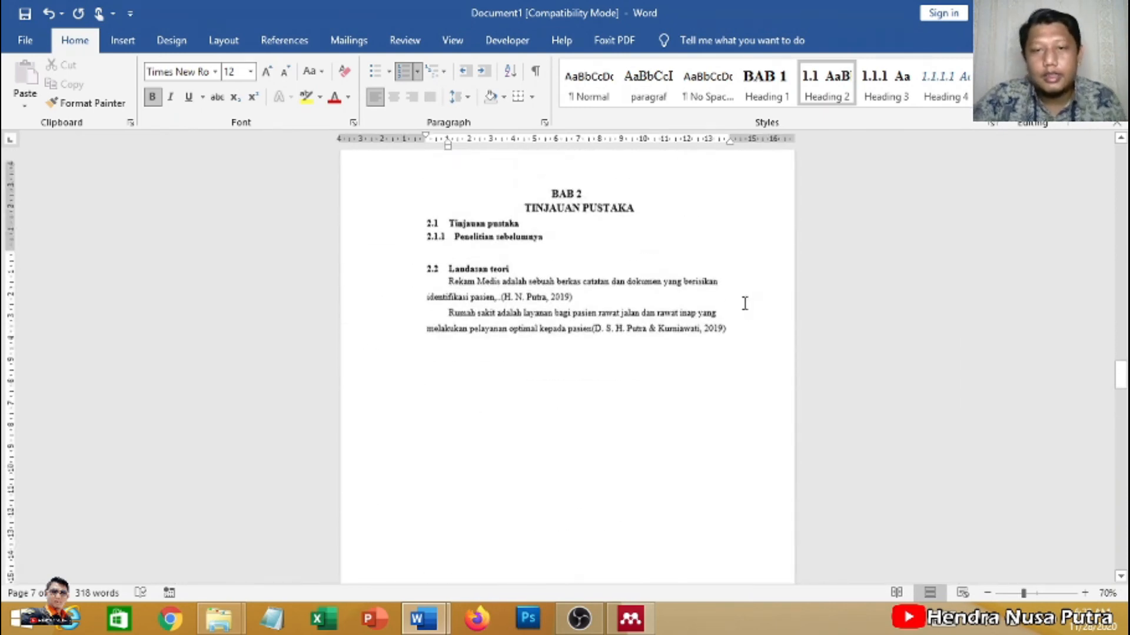
{"action": "scroll", "coordinate": [522, 328], "scroll_direction": "up", "scroll_amount": 15}
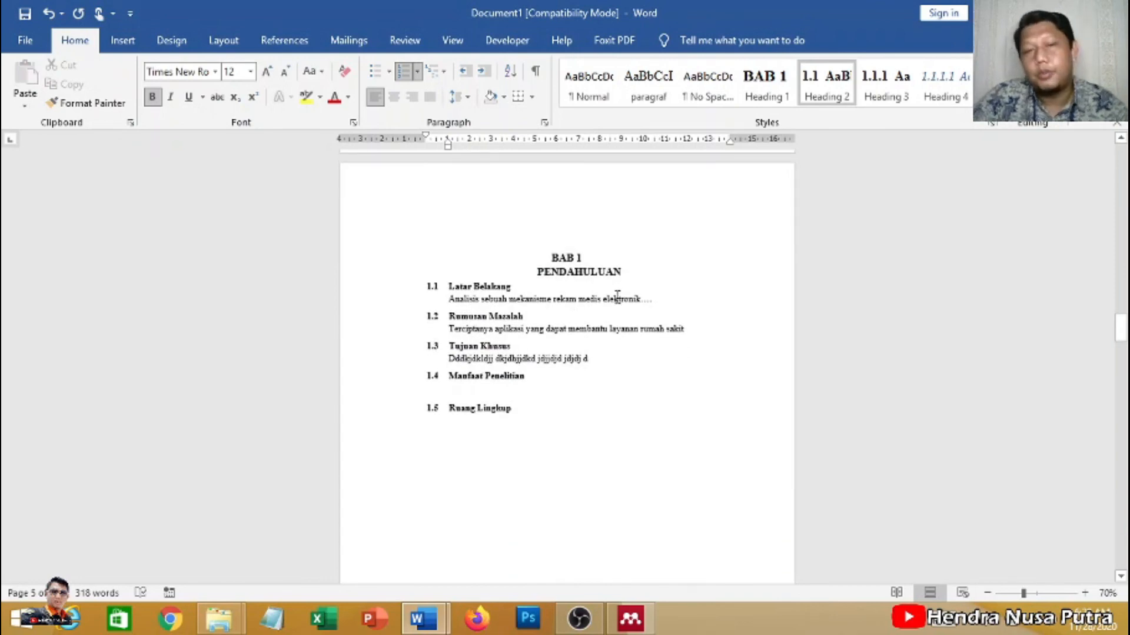
{"action": "scroll", "coordinate": [582, 318], "scroll_direction": "up", "scroll_amount": 5, "text": "ctrl"}
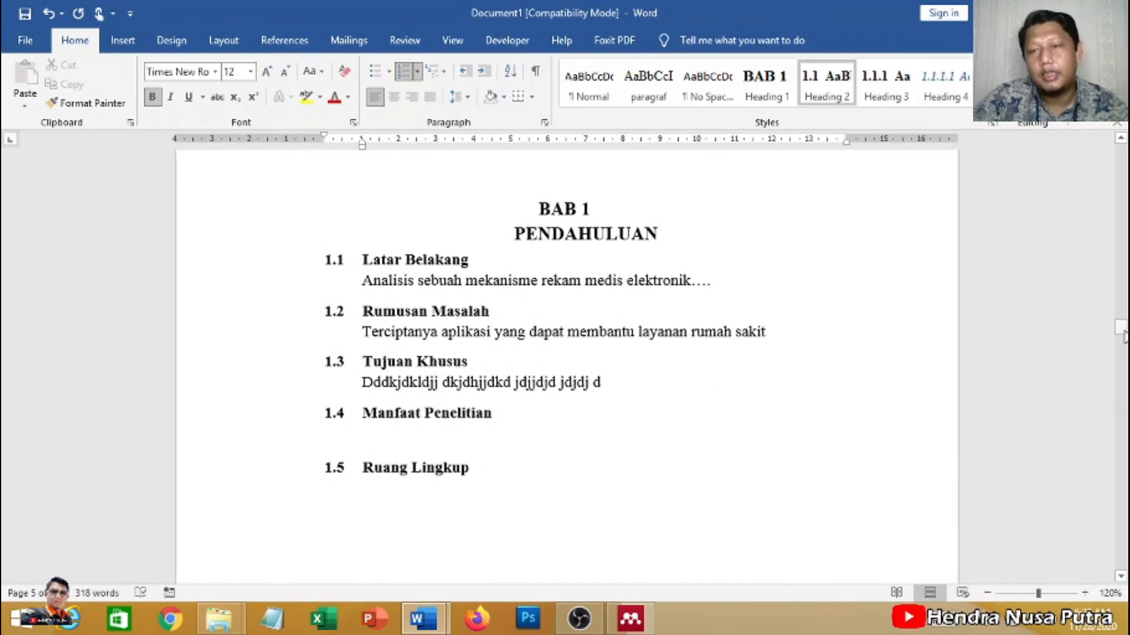
Check the page numbers listed in DAFTAR TABEL and in the chapter entries of DAFTAR ISI.
{"action": "left_click_drag", "start_coordinate": [1122, 333], "coordinate": [1121, 253]}
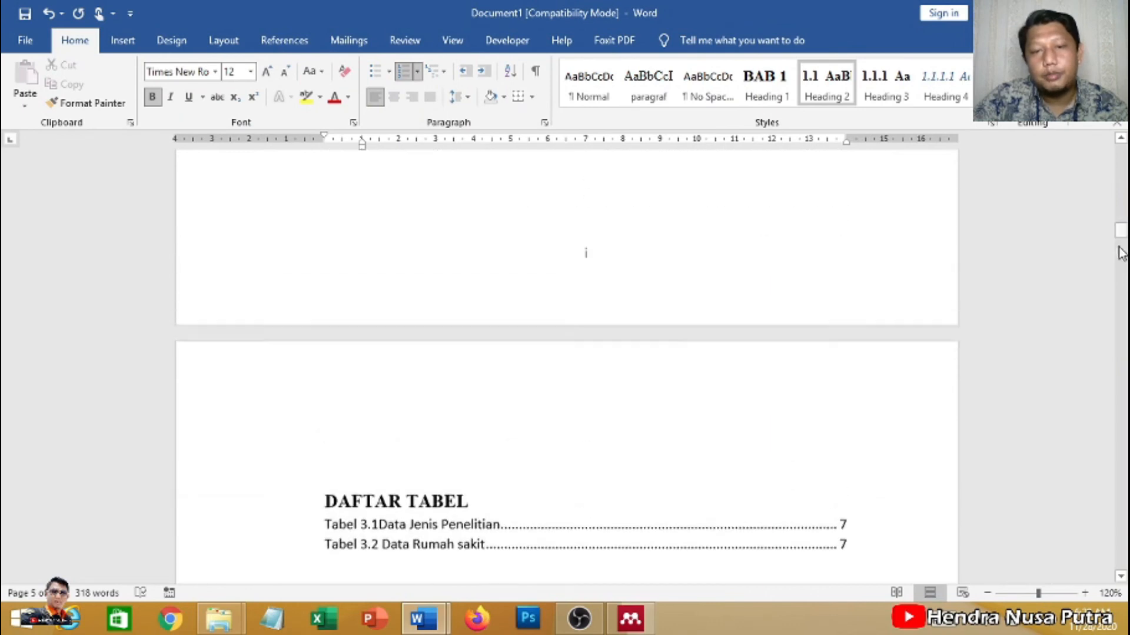
{"action": "scroll", "coordinate": [869, 398], "scroll_direction": "down", "scroll_amount": 3}
{"action": "double_click", "coordinate": [843, 384]}
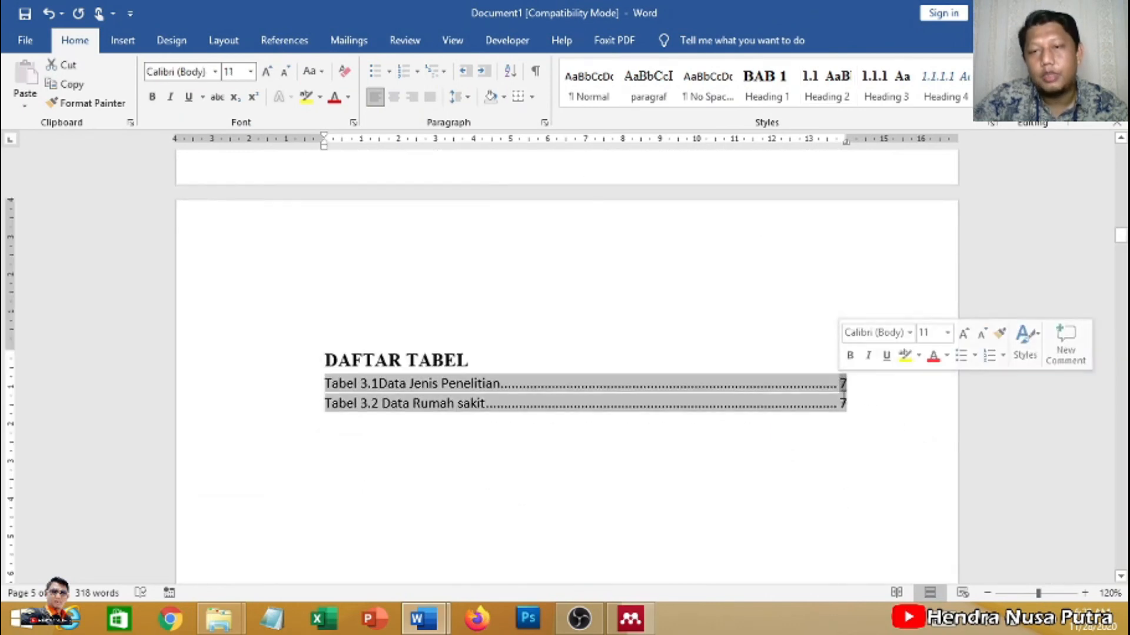
{"action": "scroll", "coordinate": [683, 391], "scroll_direction": "up", "scroll_amount": 10}
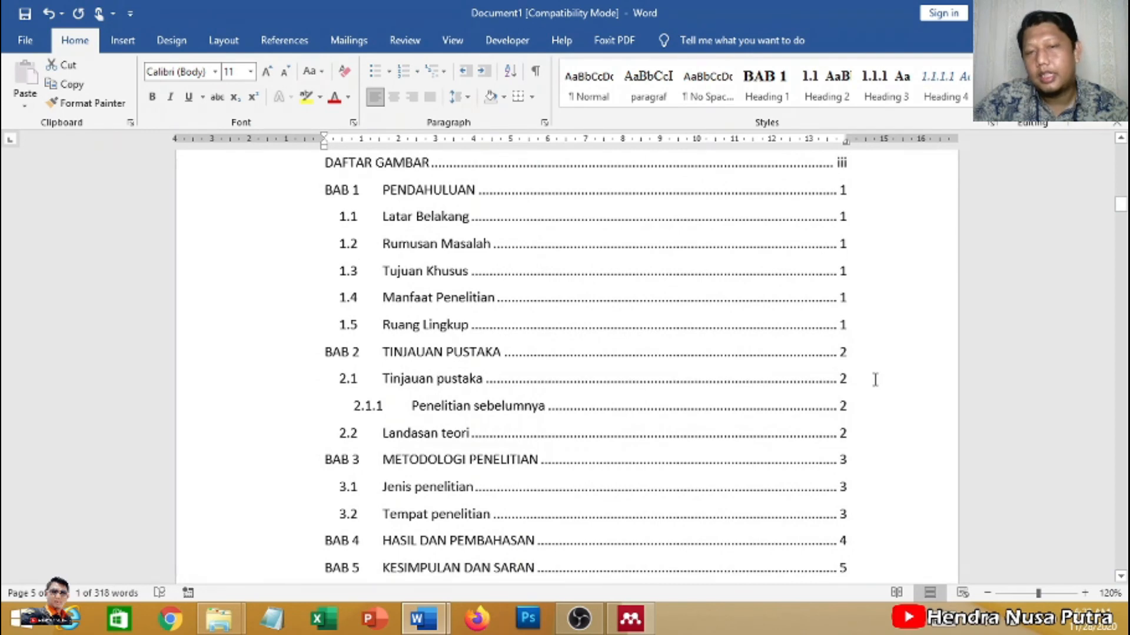
{"action": "right_click", "coordinate": [539, 271]}
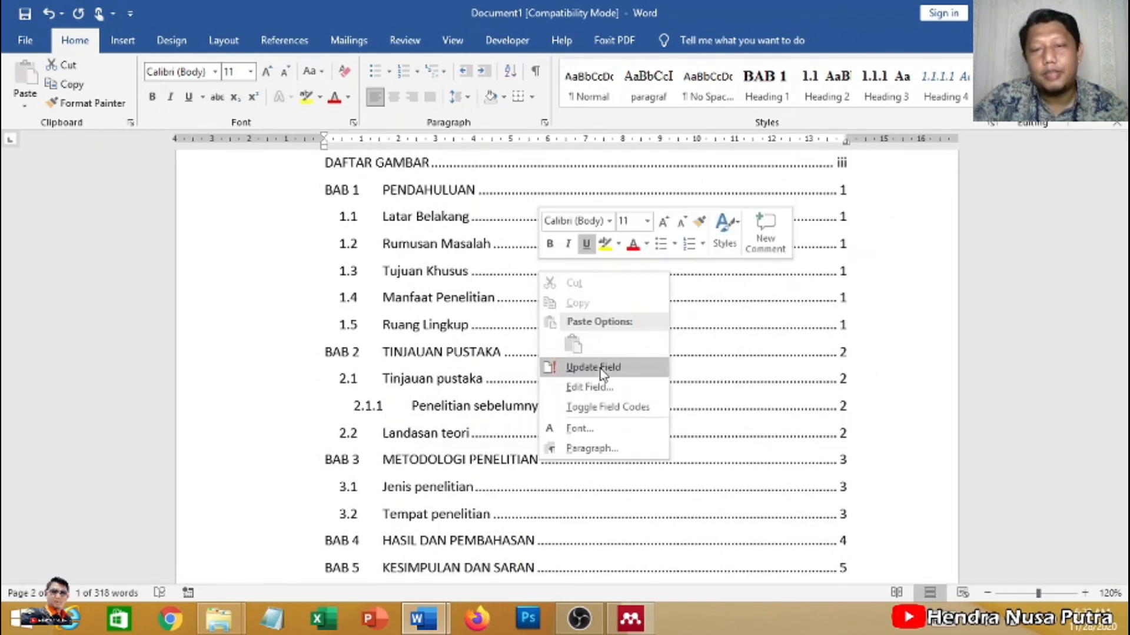
{"action": "left_click", "coordinate": [572, 364]}
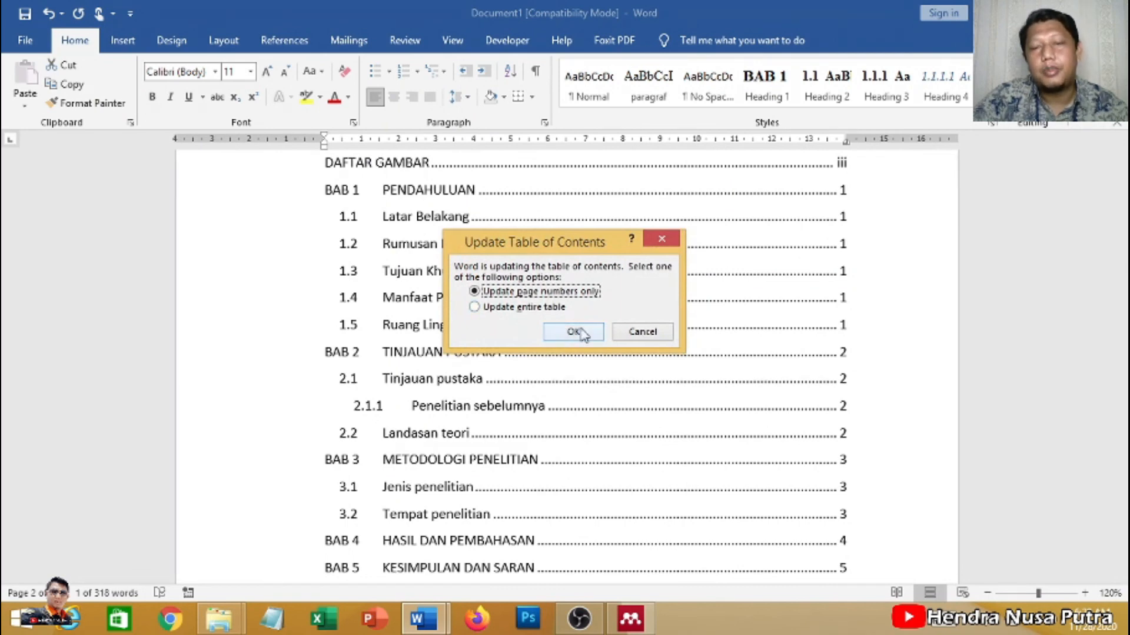
{"action": "left_click", "coordinate": [643, 331]}
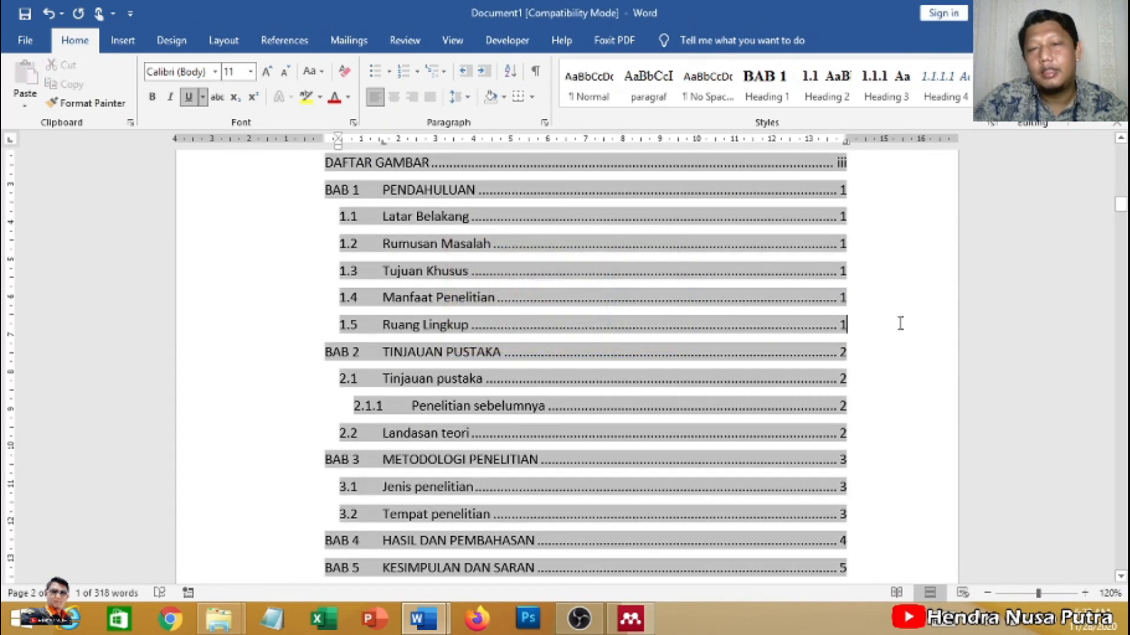
Review the BAB 1 PENDAHULUAN page, checking its two-line heading and numbered subheadings 1.1 through 1.5.
{"action": "left_click_drag", "start_coordinate": [1121, 206], "coordinate": [1122, 288]}
{"action": "scroll", "coordinate": [696, 352], "scroll_direction": "down", "scroll_amount": 6, "text": "ctrl"}
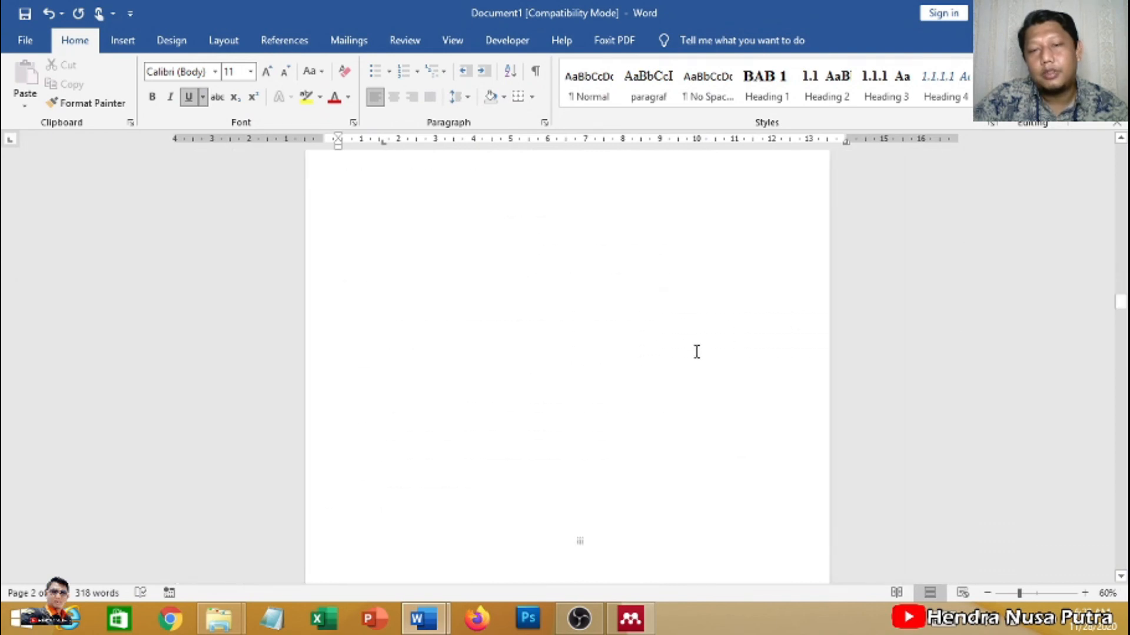
{"action": "scroll", "coordinate": [700, 353], "scroll_direction": "down", "scroll_amount": 10}
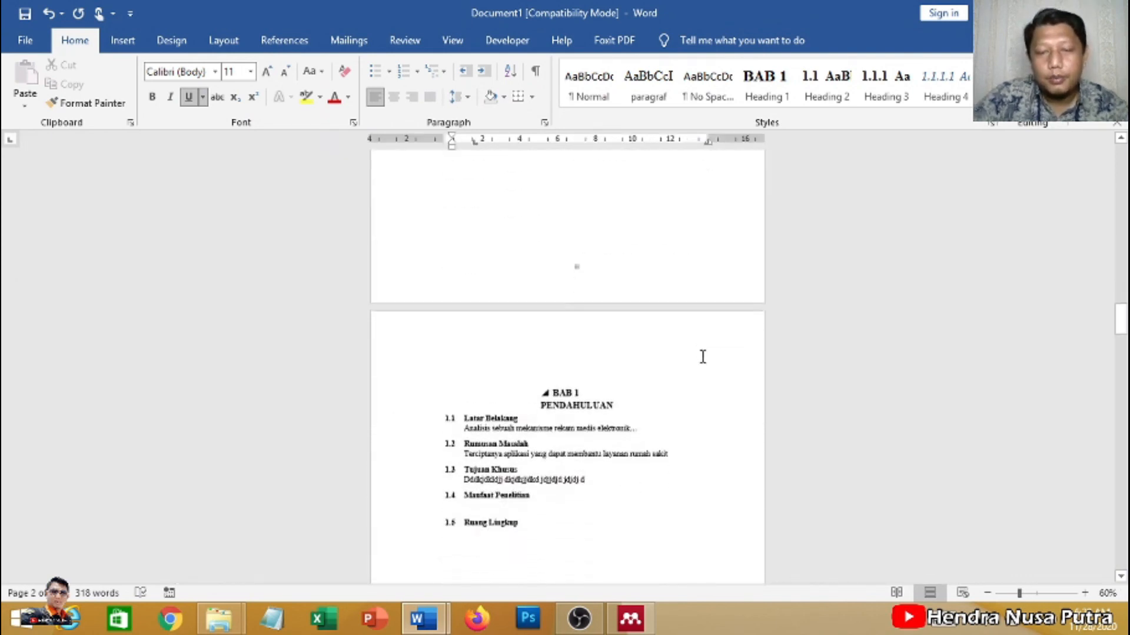
{"action": "scroll", "coordinate": [703, 356], "scroll_direction": "down", "scroll_amount": 2}
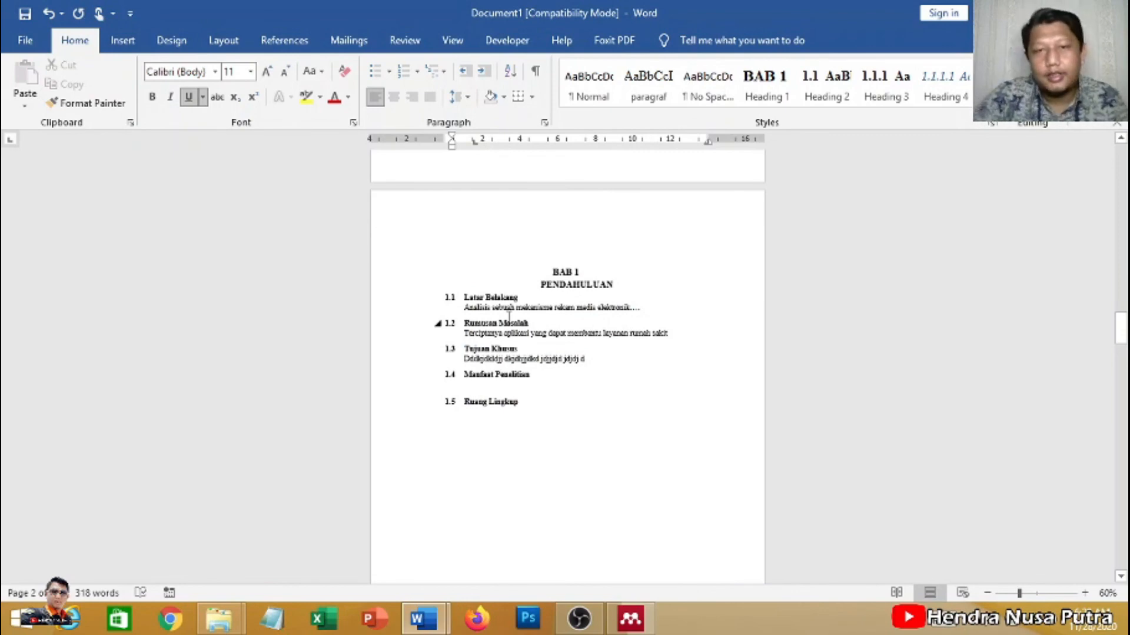
{"action": "left_click", "coordinate": [565, 381]}
{"action": "scroll", "coordinate": [586, 353], "scroll_direction": "up", "scroll_amount": 5}
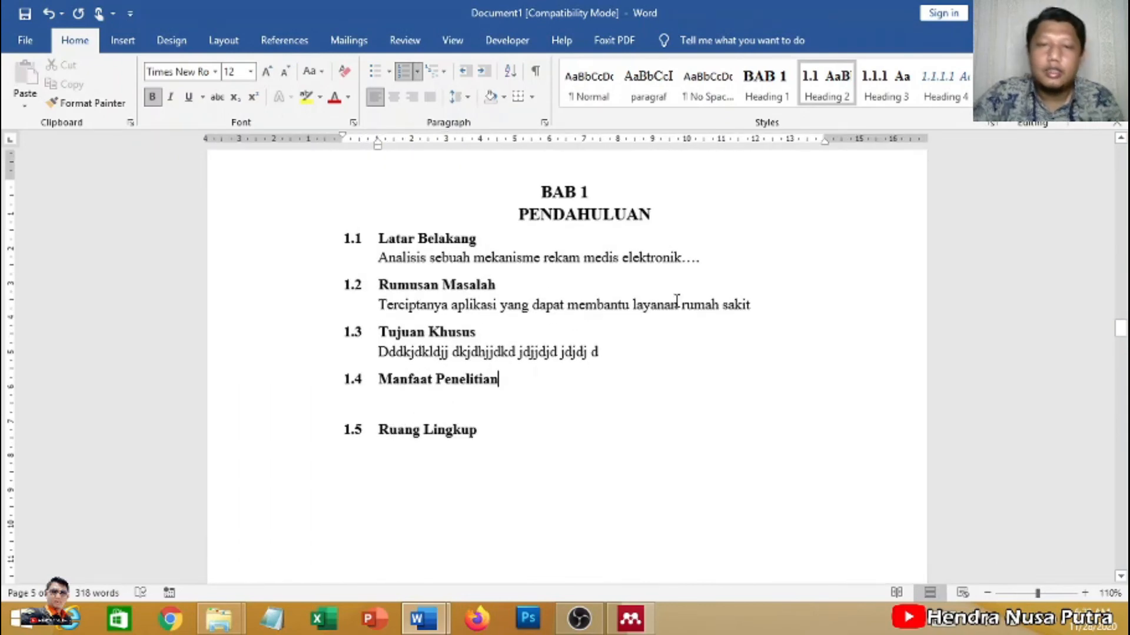
Review the BAB 2 TINJAUAN PUSTAKA page, examining its subheadings and the in-text citations in the two Landasan teori paragraphs.
{"action": "scroll", "coordinate": [704, 308], "scroll_direction": "down", "scroll_amount": 8}
{"action": "scroll", "coordinate": [704, 313], "scroll_direction": "down", "scroll_amount": 10}
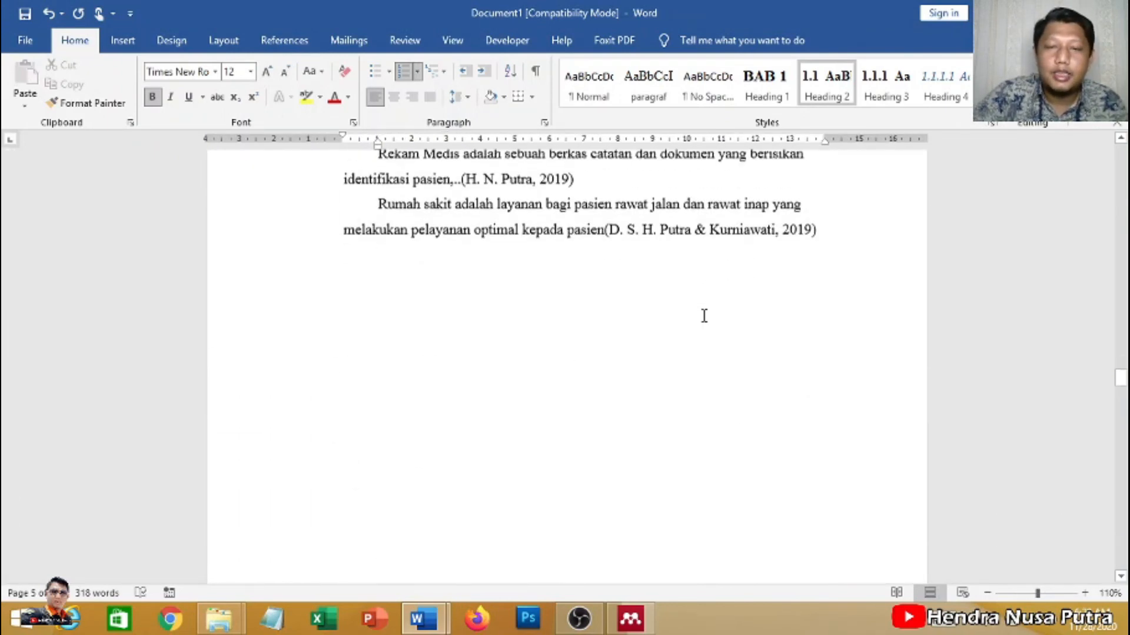
{"action": "scroll", "coordinate": [709, 316], "scroll_direction": "up", "scroll_amount": 2}
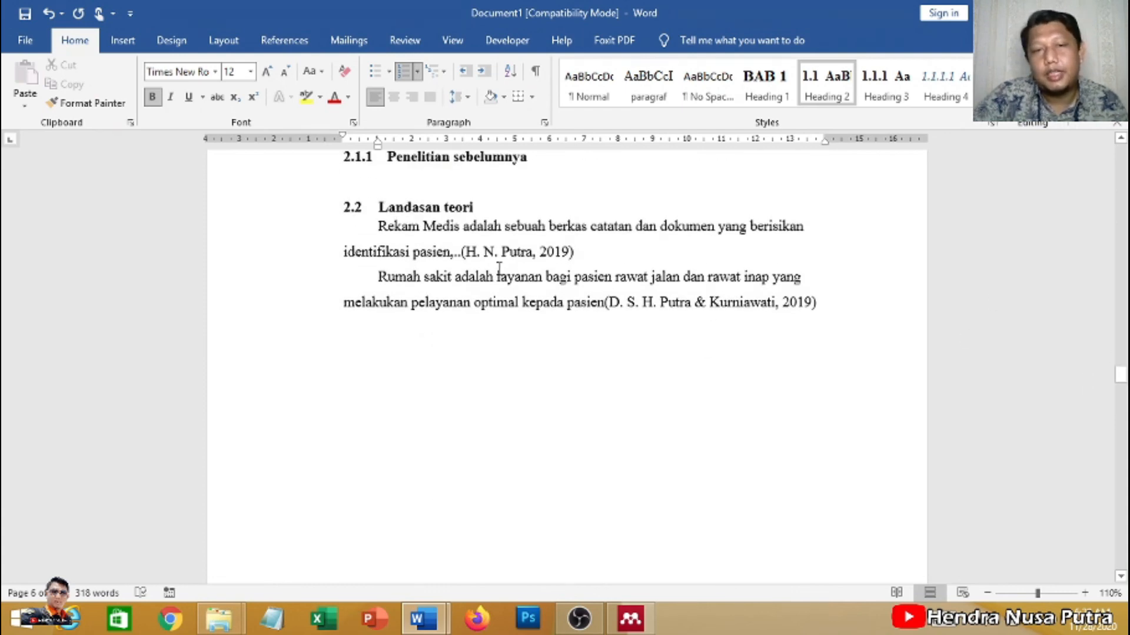
{"action": "left_click", "coordinate": [638, 278]}
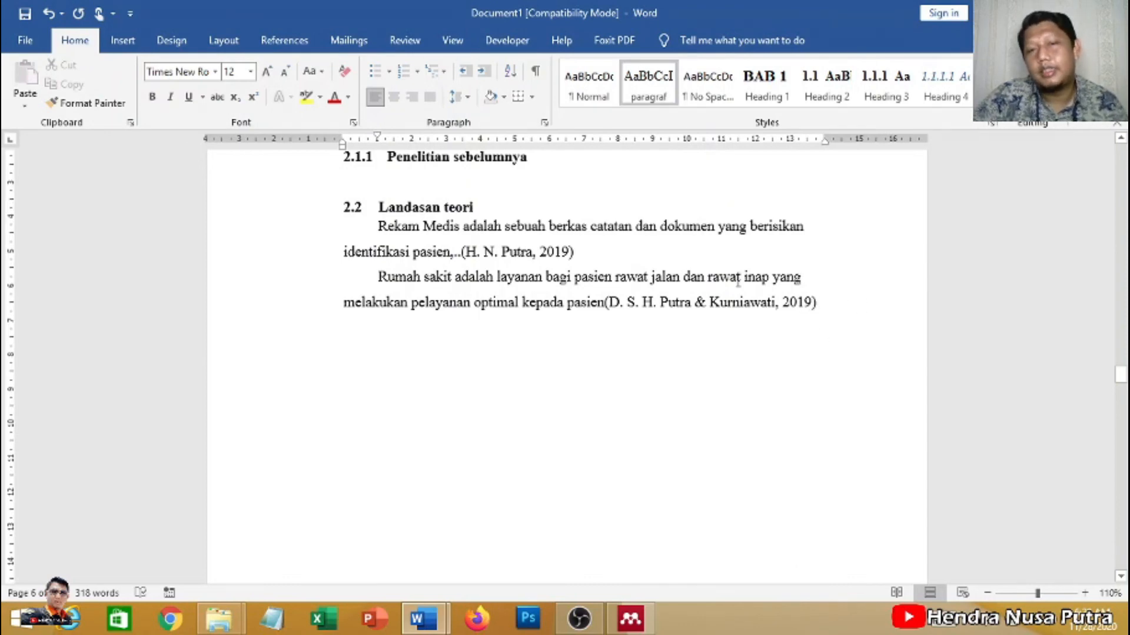
{"action": "scroll", "coordinate": [593, 320], "scroll_direction": "down", "scroll_amount": 3}
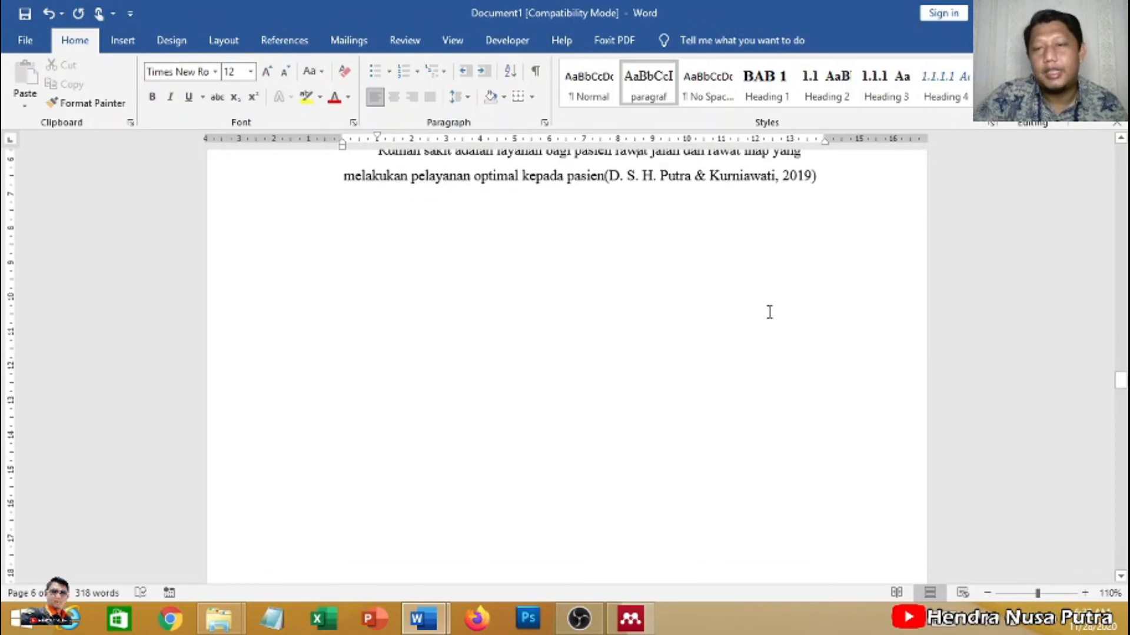
{"action": "scroll", "coordinate": [575, 236], "scroll_direction": "up", "scroll_amount": 2}
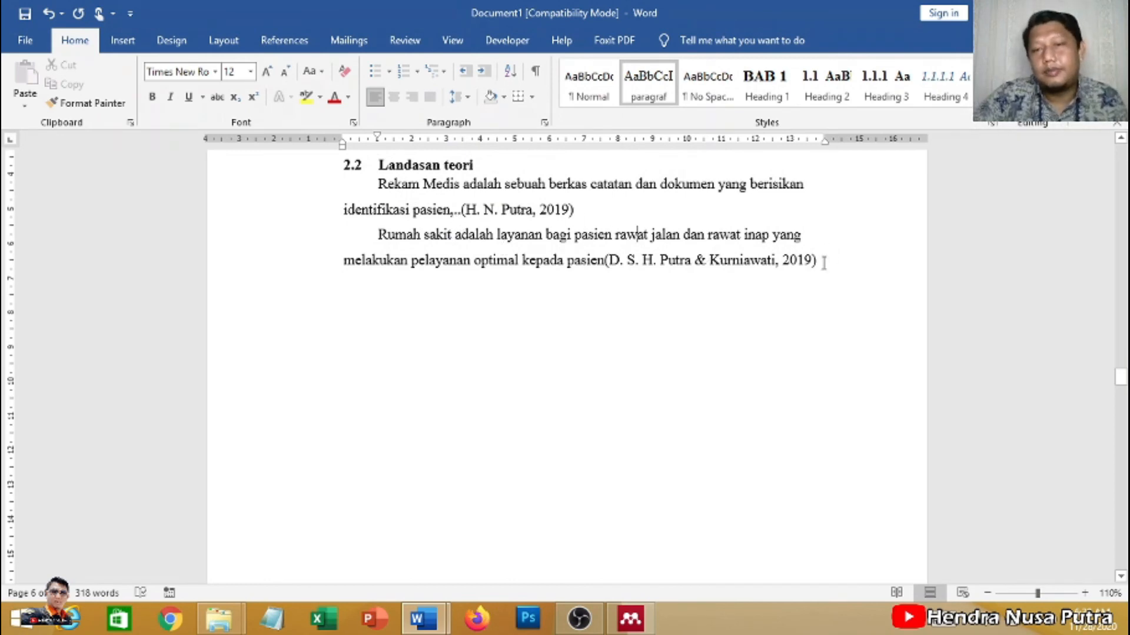
{"action": "left_click", "coordinate": [662, 260]}
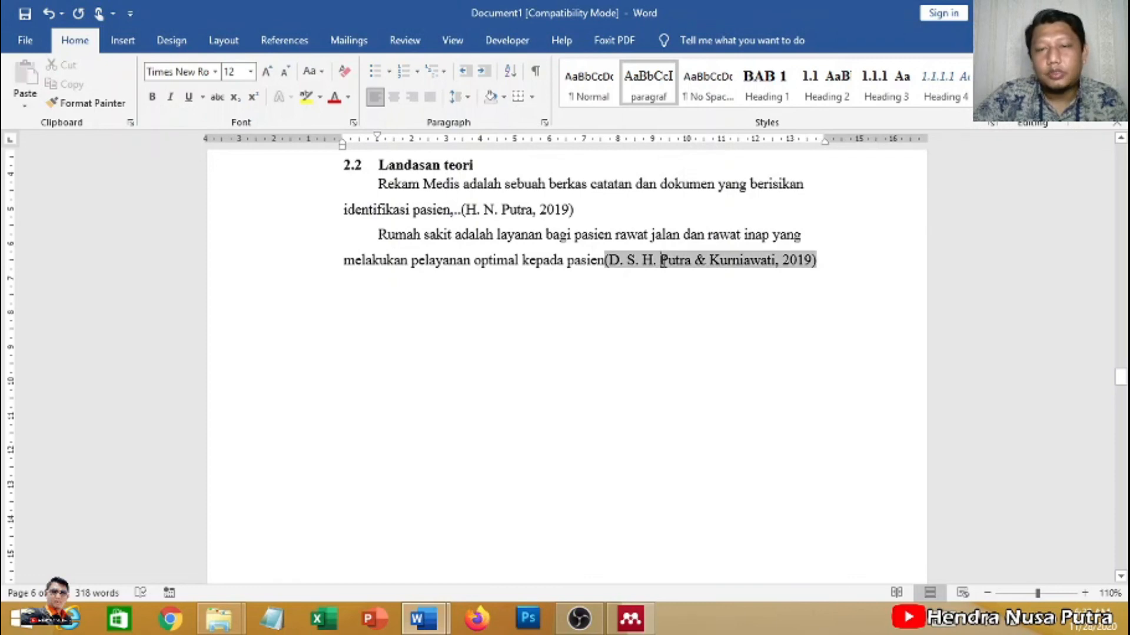
{"action": "left_click", "coordinate": [491, 260]}
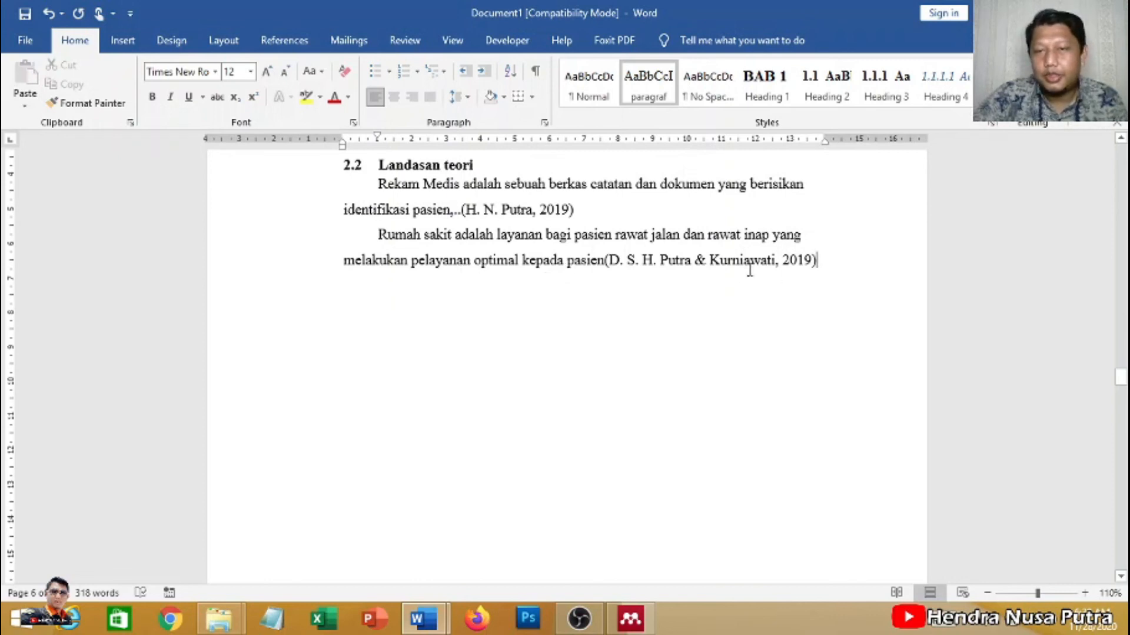
{"action": "scroll", "coordinate": [465, 275], "scroll_direction": "up", "scroll_amount": 3}
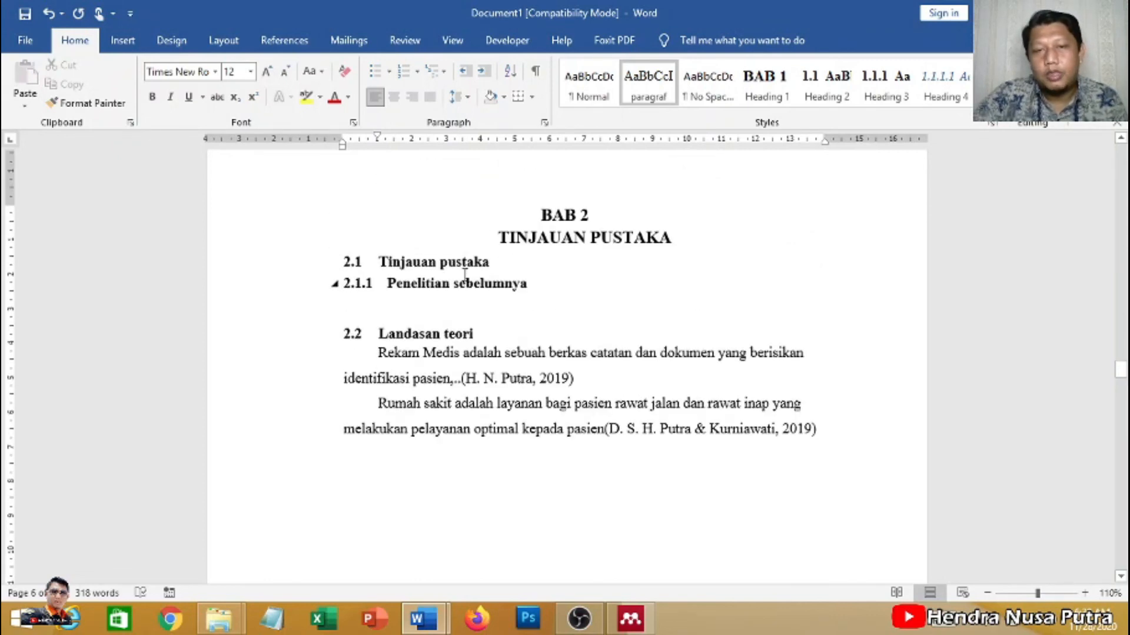
{"action": "scroll", "coordinate": [574, 303], "scroll_direction": "down", "scroll_amount": 4}
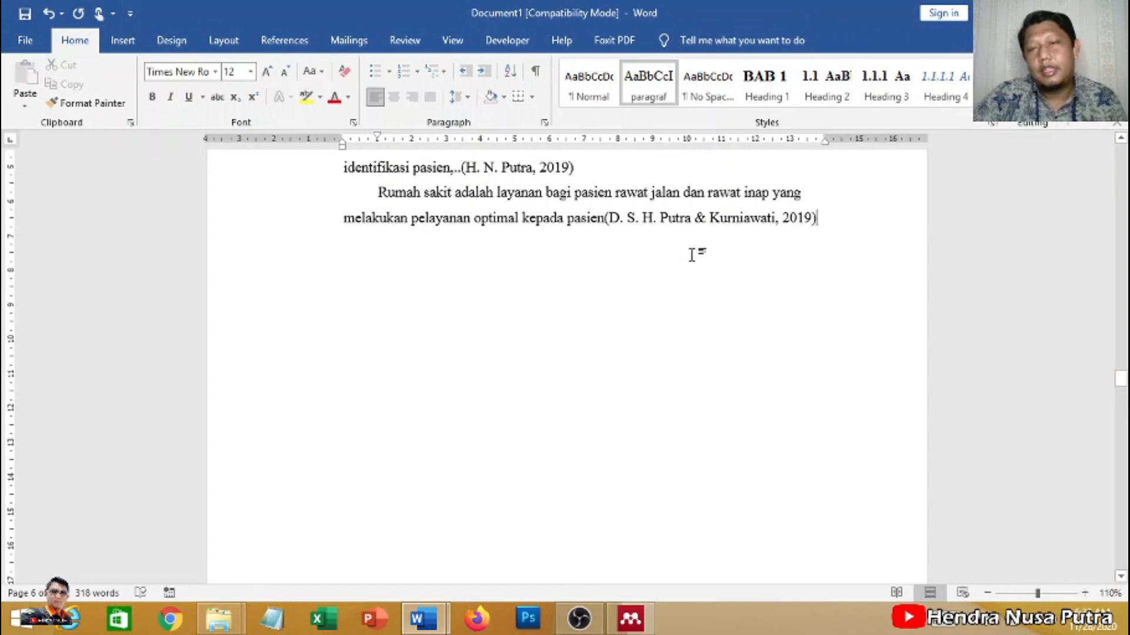
{"action": "scroll", "coordinate": [799, 250], "scroll_direction": "up", "scroll_amount": 3}
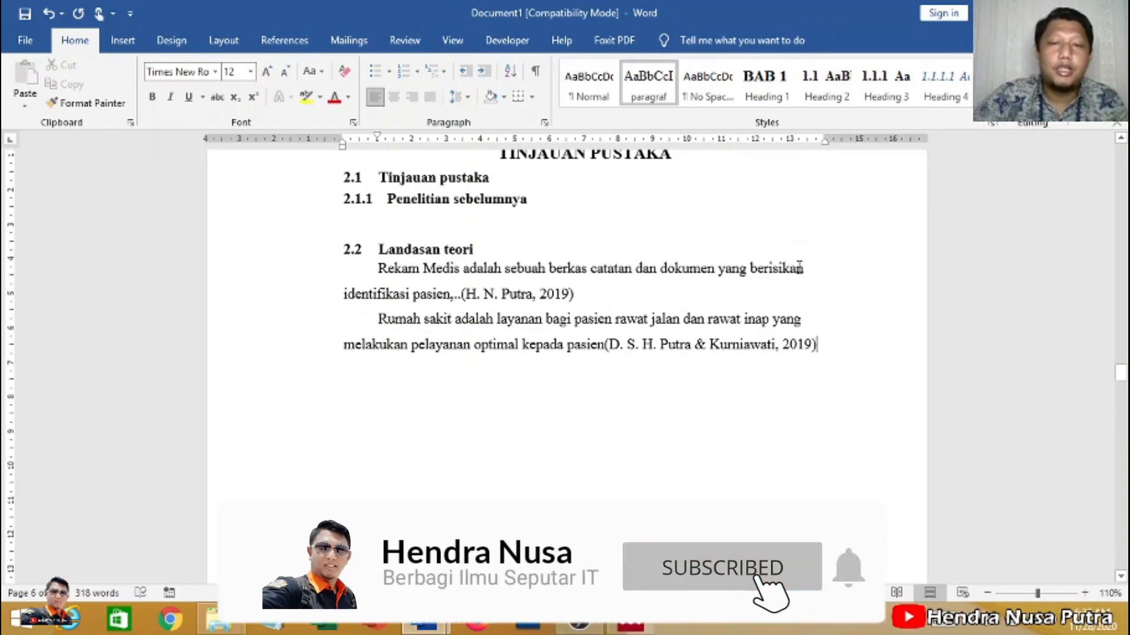
{"action": "scroll", "coordinate": [674, 294], "scroll_direction": "up", "scroll_amount": 1}
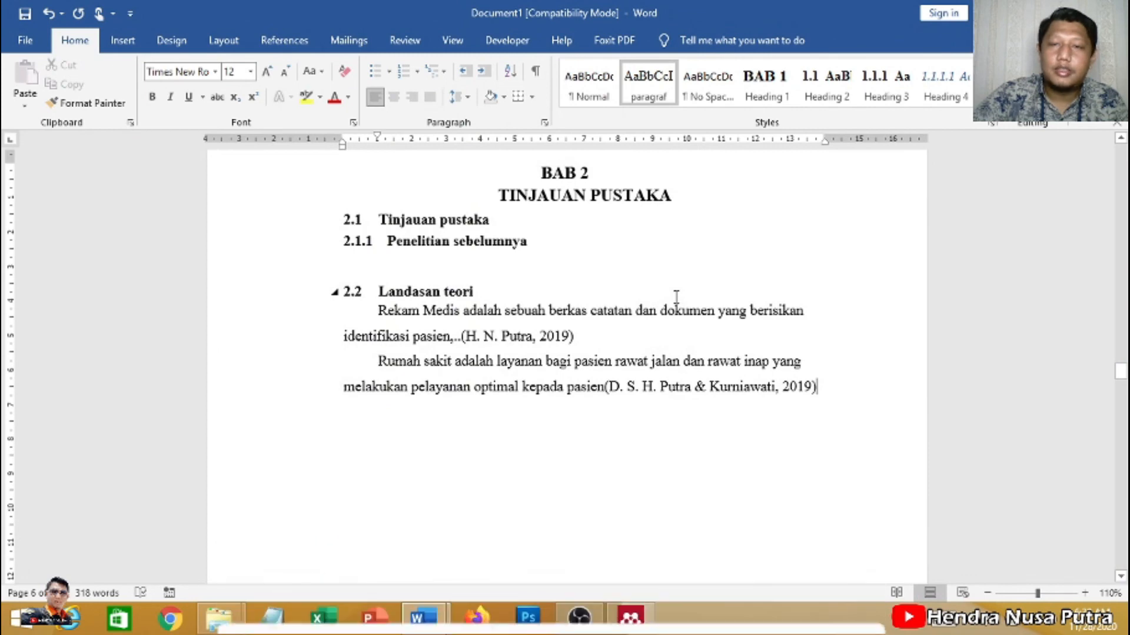
{"action": "scroll", "coordinate": [679, 297], "scroll_direction": "down", "scroll_amount": 1}
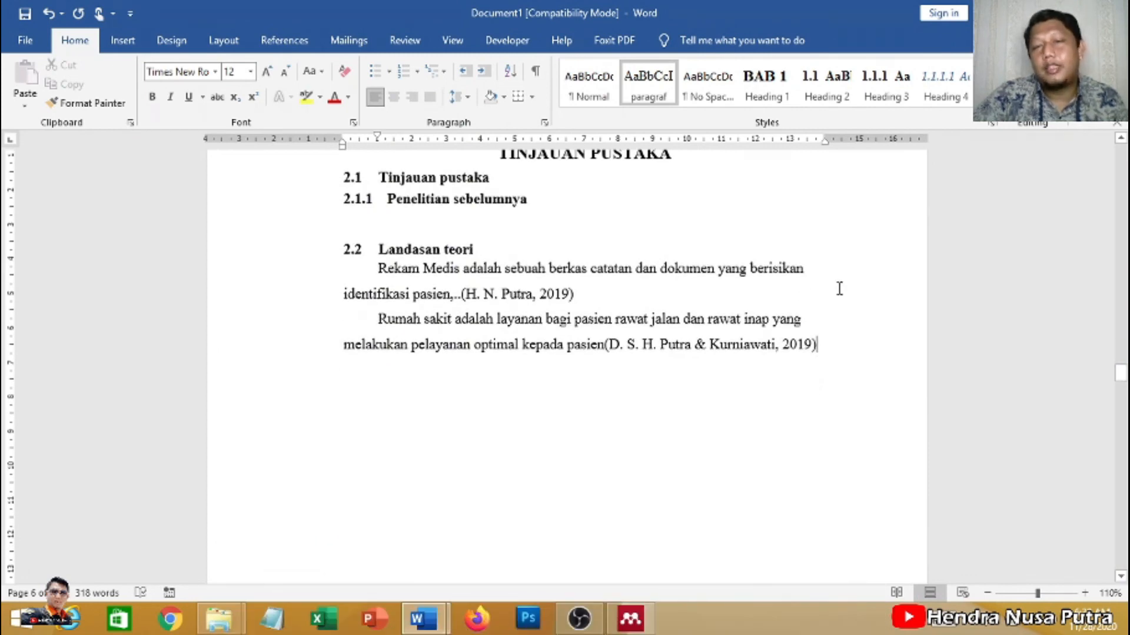